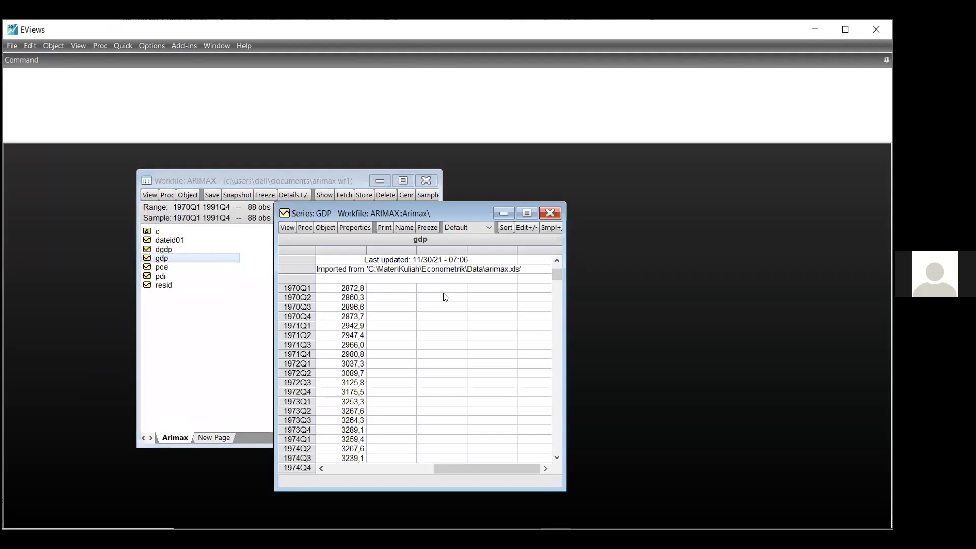
Close the GDP series window and return to the ARIMAX workfile
drag(554, 275, 570, 248)
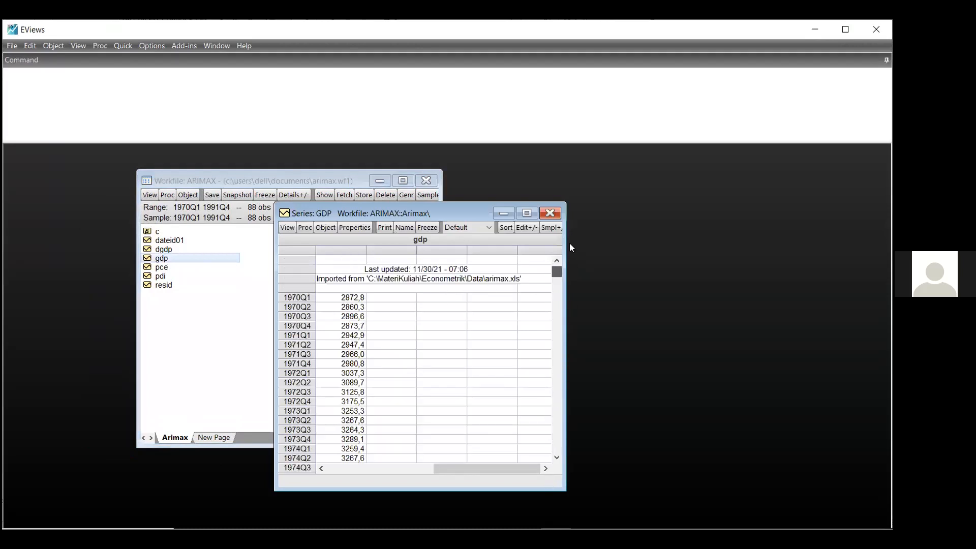
click(556, 216)
click(273, 347)
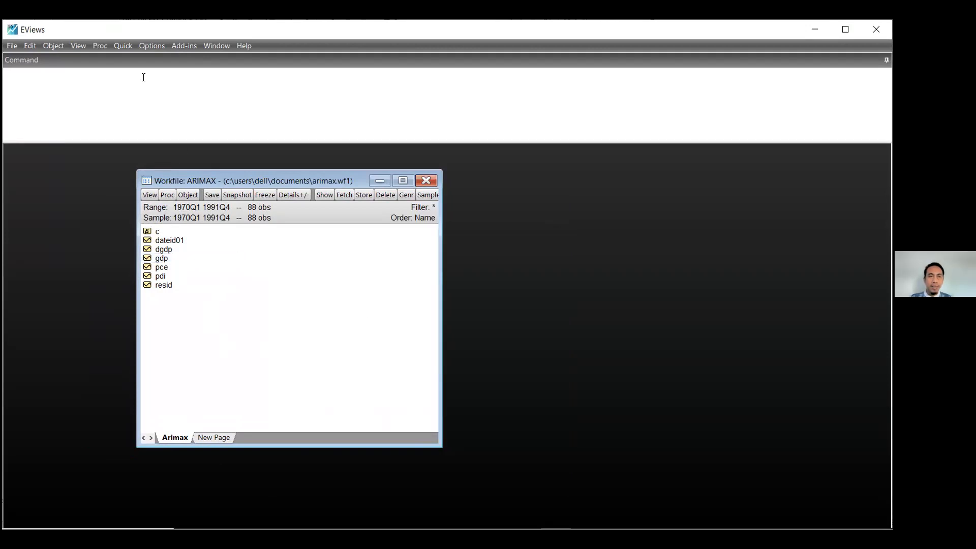
Estimate the equation "dgdp c ar(1) ma(8) ar(12)" with the Least Squares (NLS and ARMA) method over the sample 1970Q1 1991Q4
click(124, 45)
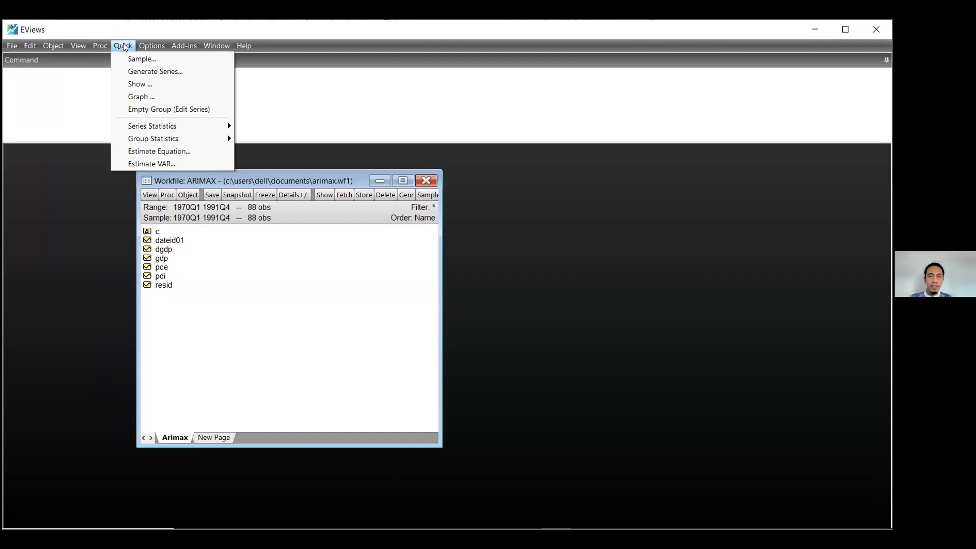
click(189, 150)
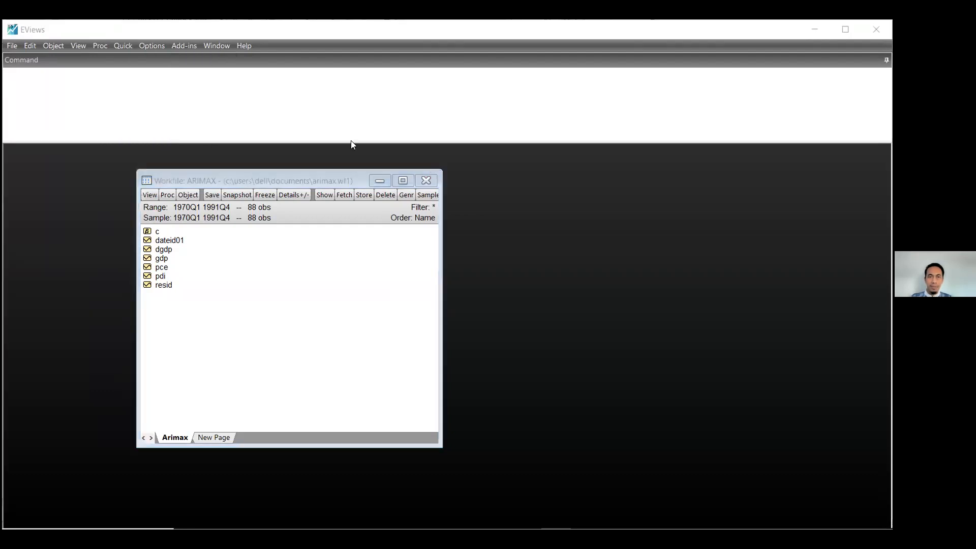
drag(355, 159, 344, 185)
text(dgdp c)
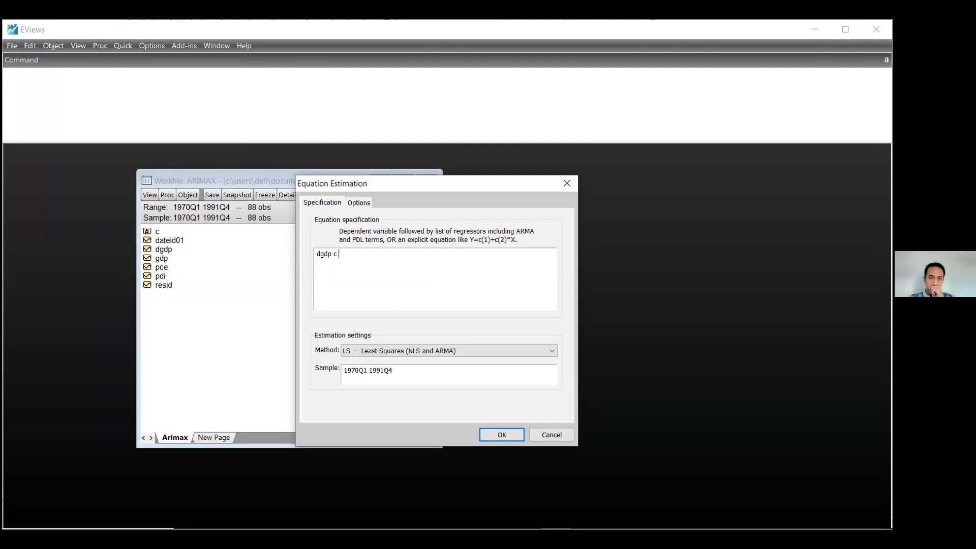
text( a)
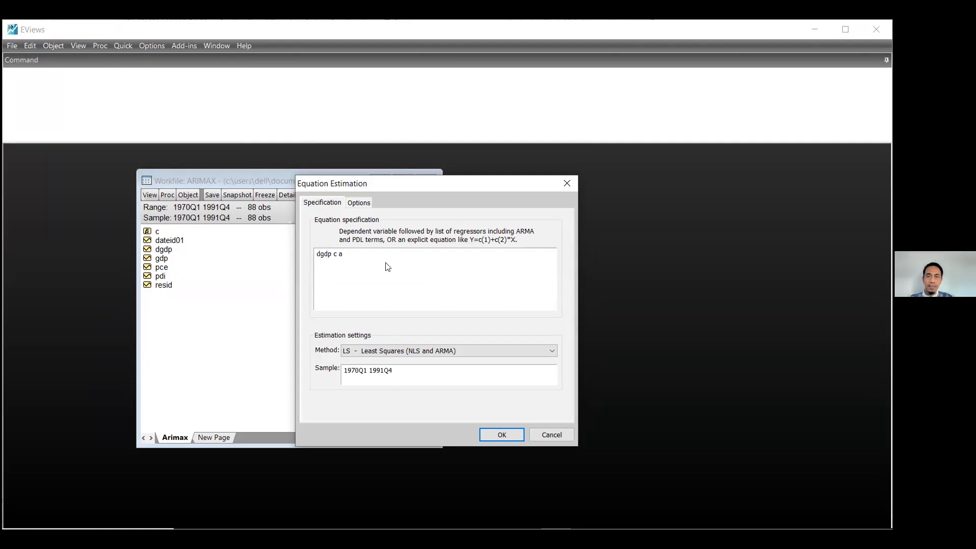
text(r(1) )
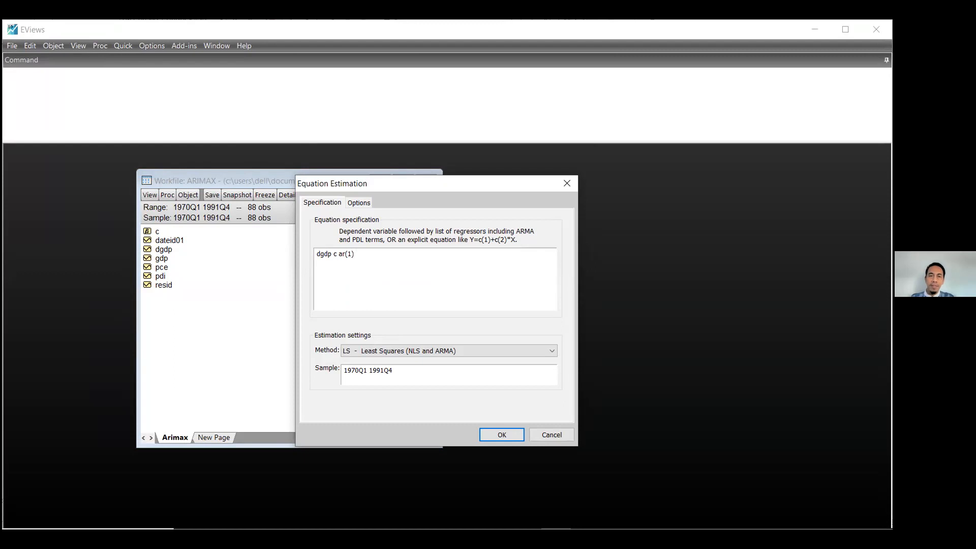
text(ma(8)
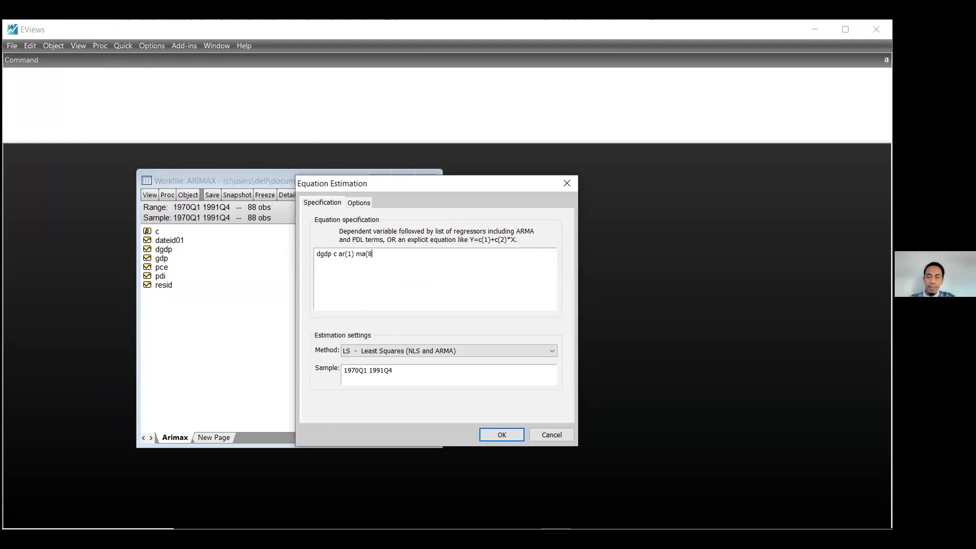
text() ar(12))
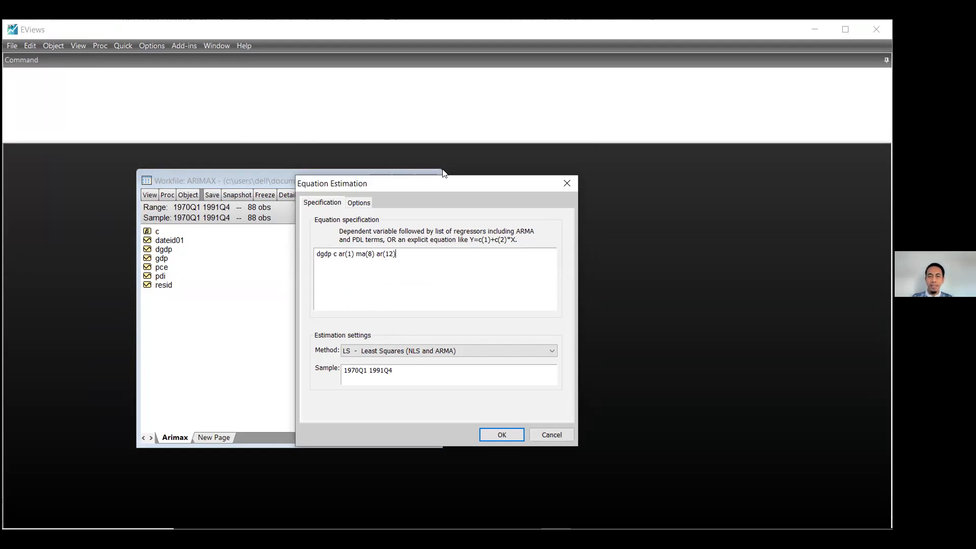
drag(450, 180, 454, 175)
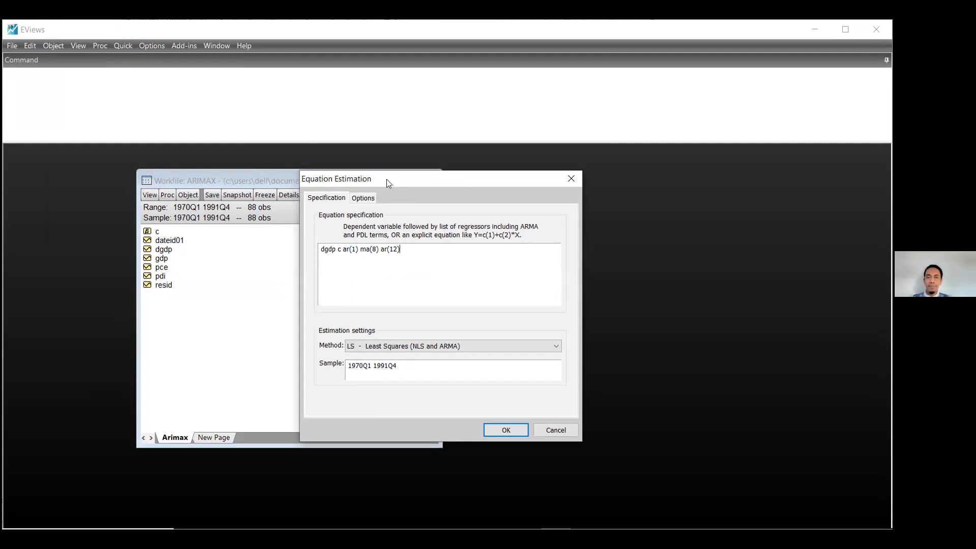
click(502, 418)
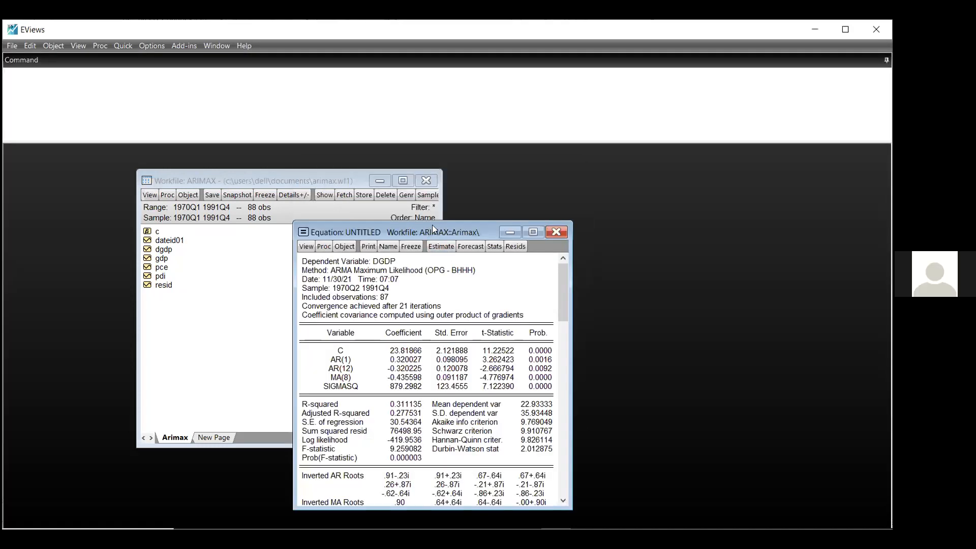
Name the estimated equation eq1812 so it is stored in the workfile
drag(433, 226, 484, 162)
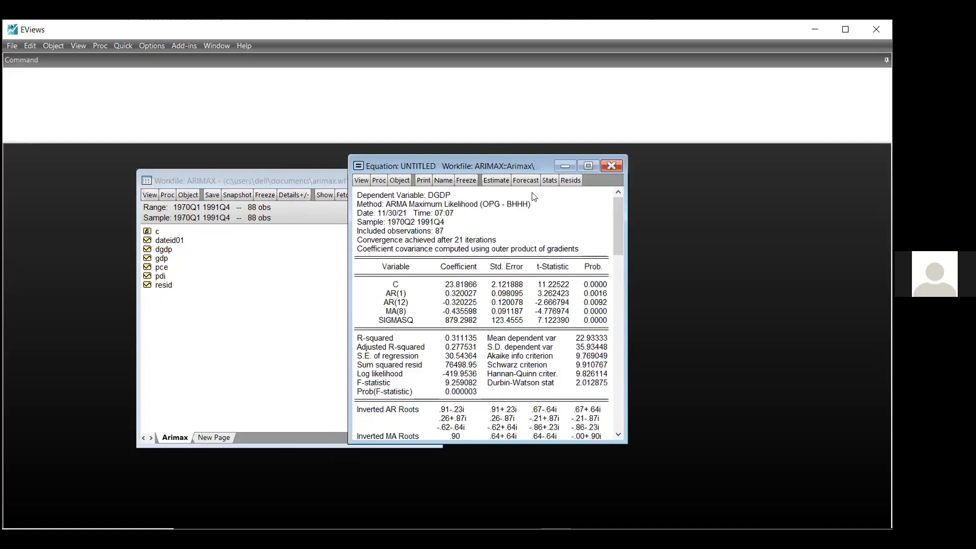
mouse_move(617, 251)
mouse_down()
mouse_move(615, 397)
mouse_move(615, 239)
mouse_up()
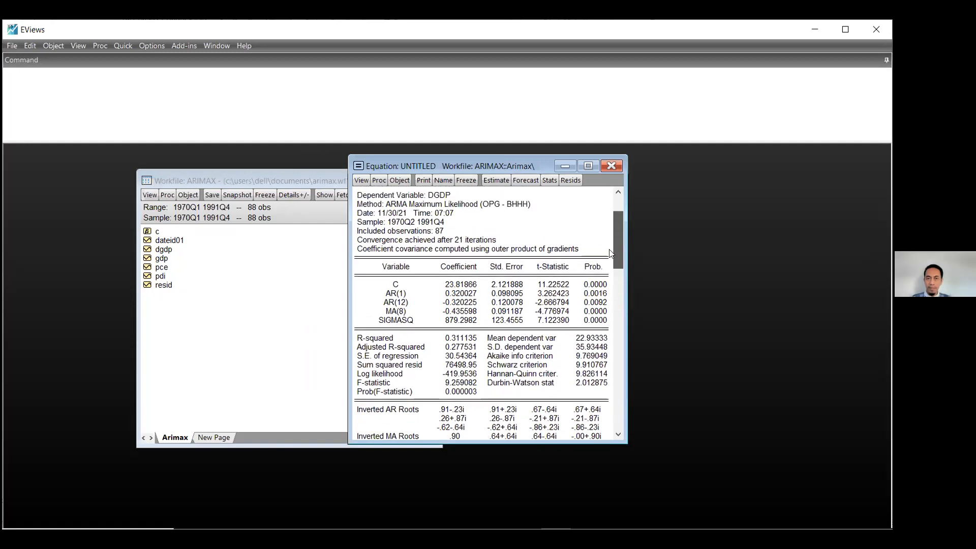
click(443, 180)
click(481, 274)
key(BackSpace)
key(BackSpace)
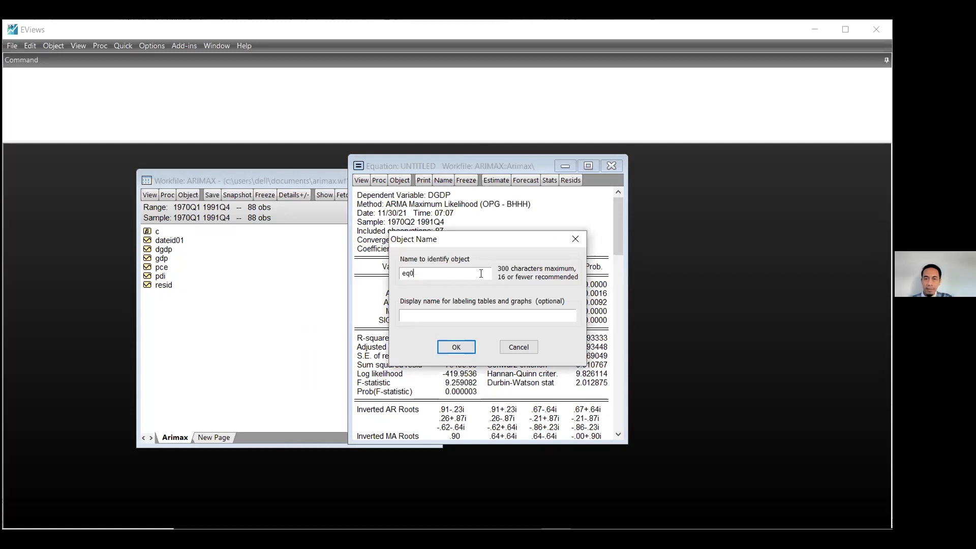
text(1812)
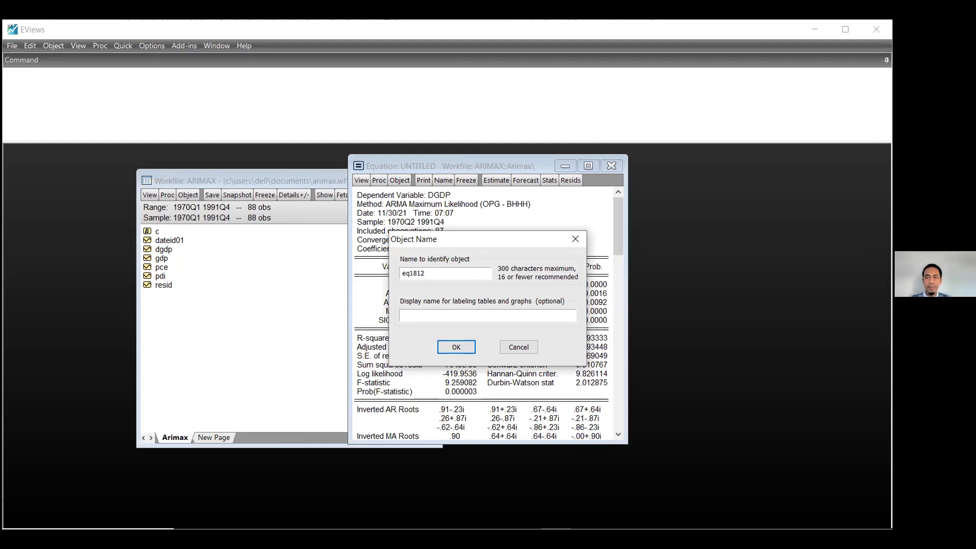
click(458, 348)
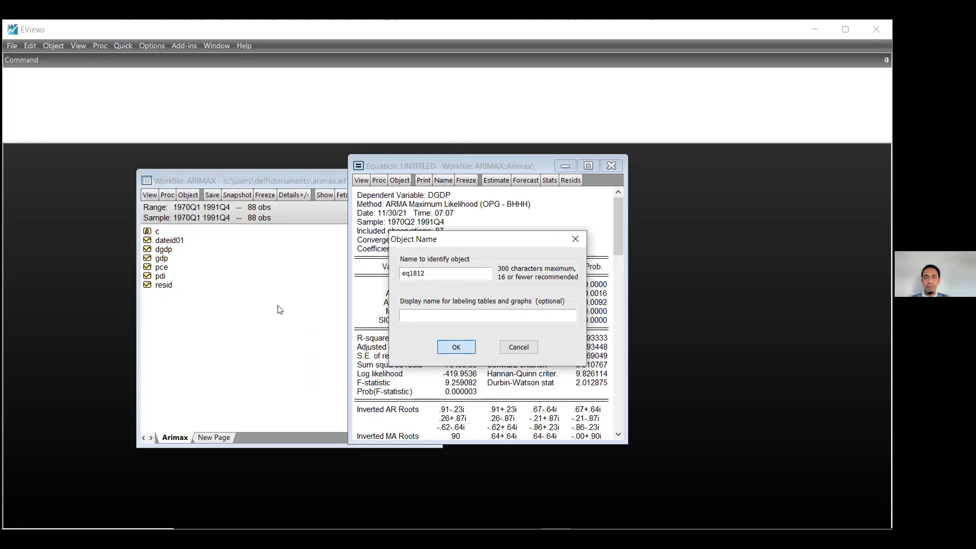
Bring the eq1812 window to the front, widen it slightly and examine its coefficients and fit statistics
click(173, 260)
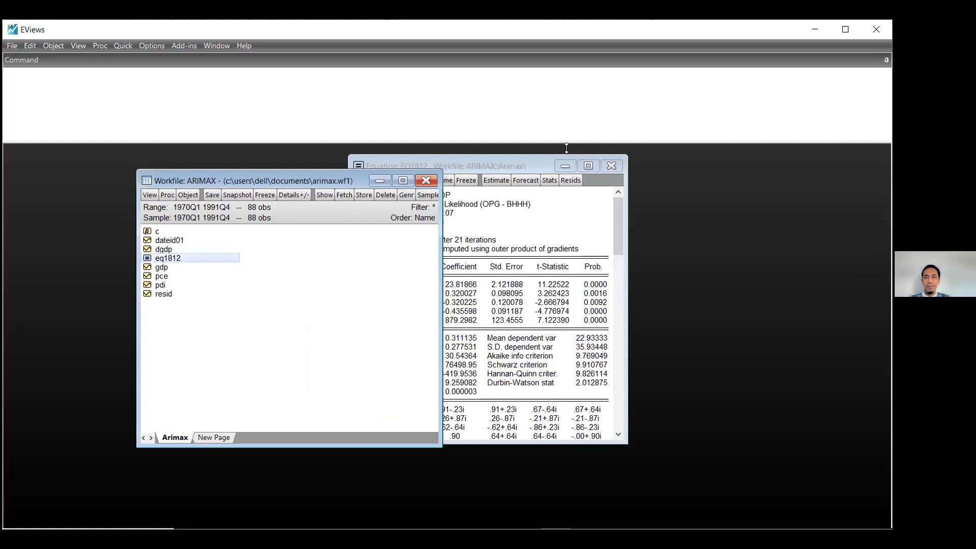
click(497, 166)
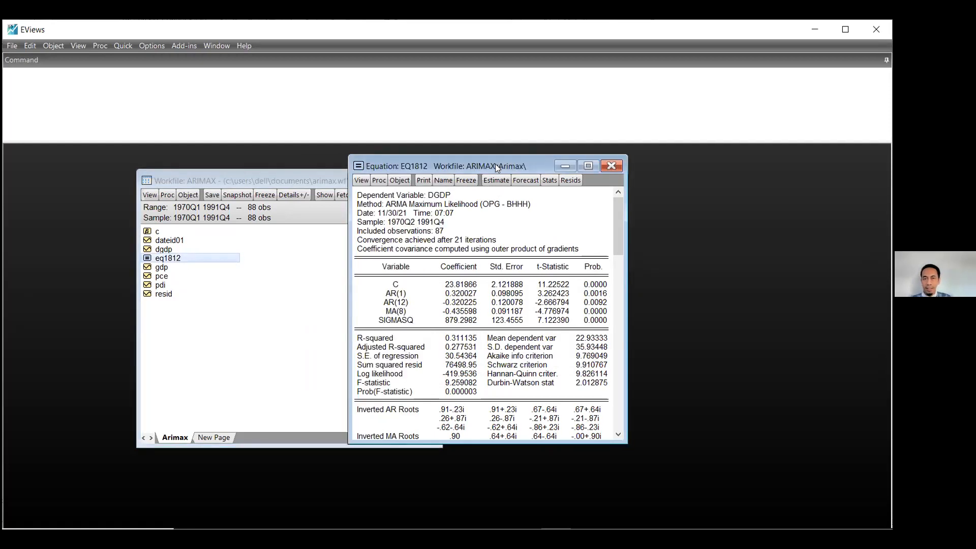
drag(496, 165, 477, 160)
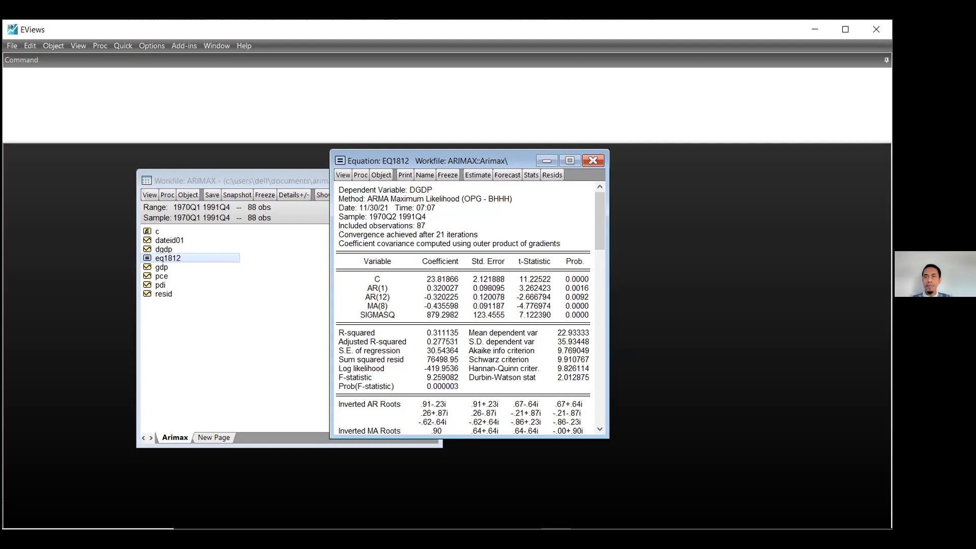
scroll(603, 283, down, 1)
scroll(605, 244, up, 1)
drag(623, 217, 627, 217)
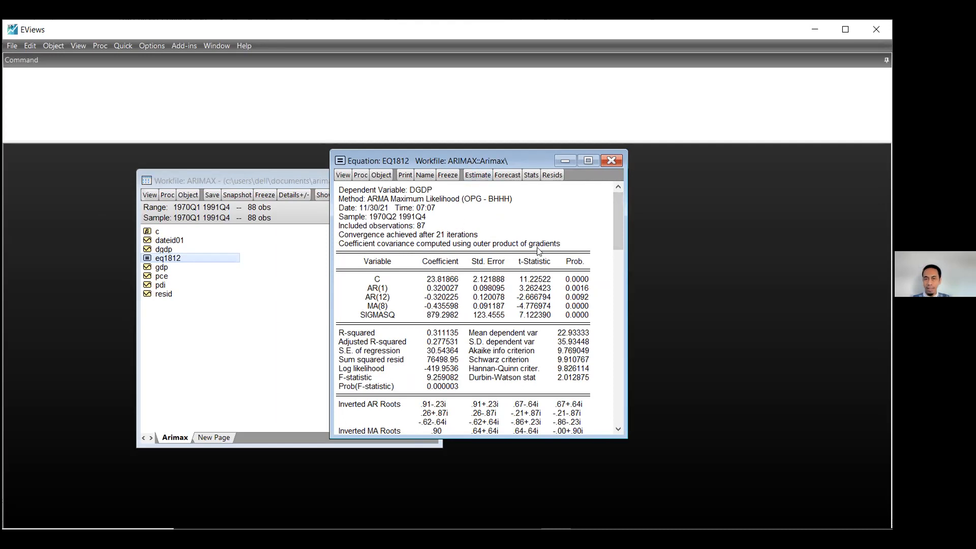
drag(506, 161, 496, 151)
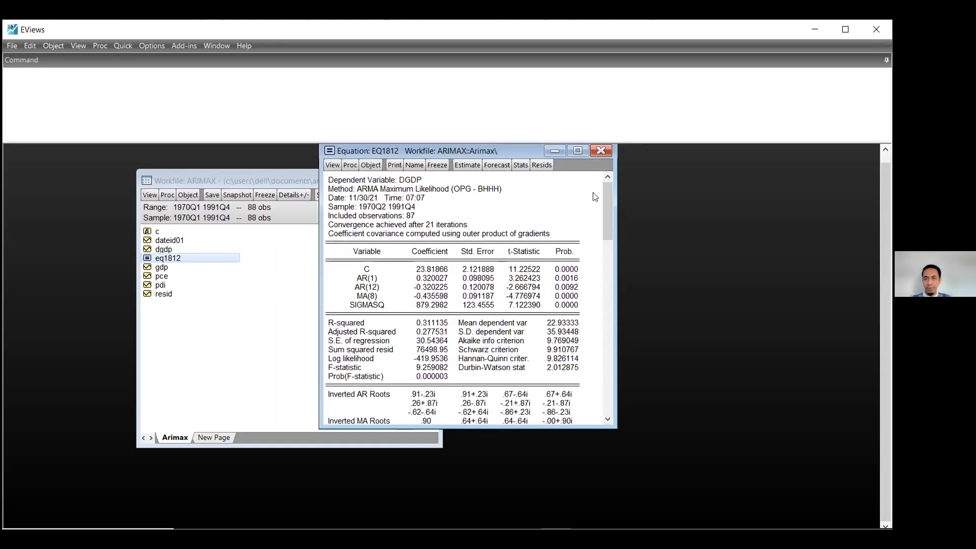
mouse_move(605, 199)
mouse_down()
mouse_move(583, 399)
mouse_move(607, 197)
mouse_up()
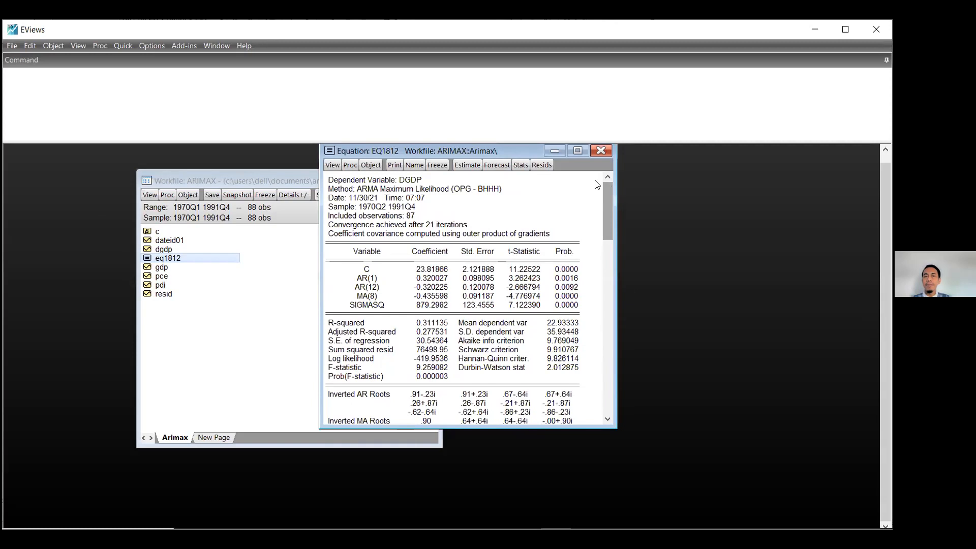
drag(382, 146, 382, 151)
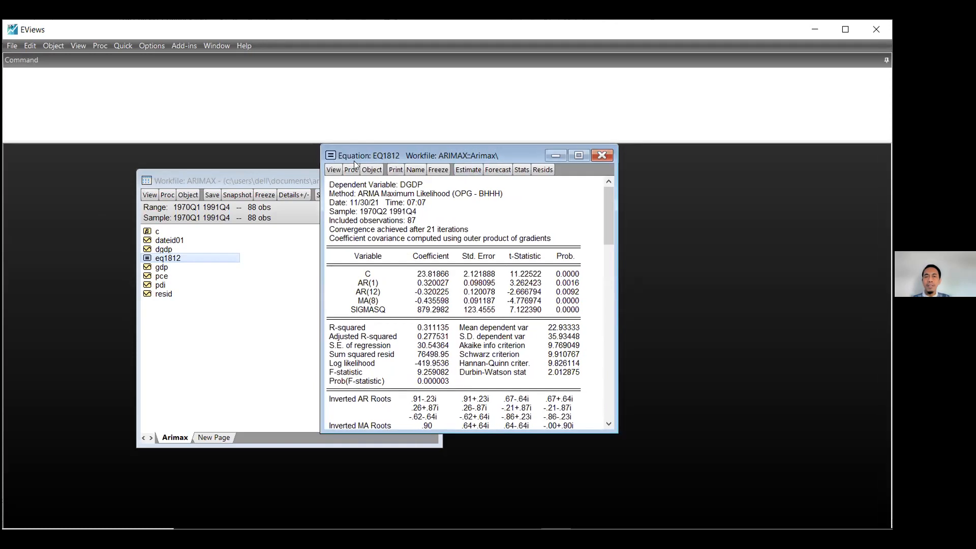
Try to run the Serial Correlation LM Test on the residuals of eq1812
click(334, 171)
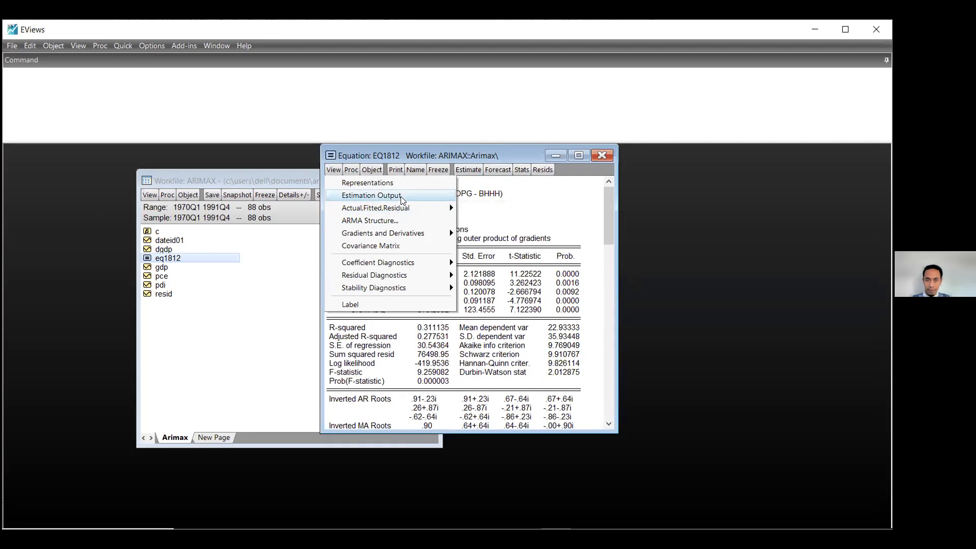
mouse_move(409, 276)
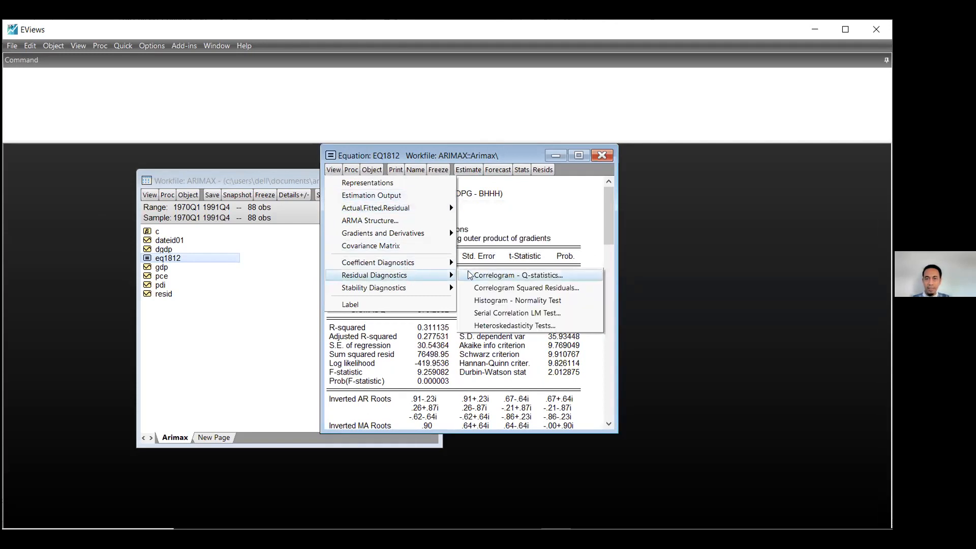
click(551, 314)
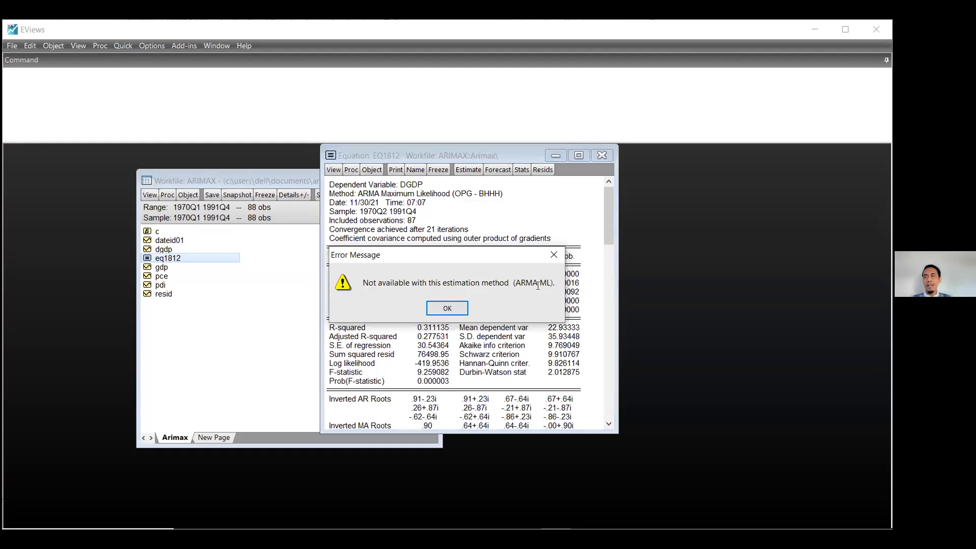
click(447, 308)
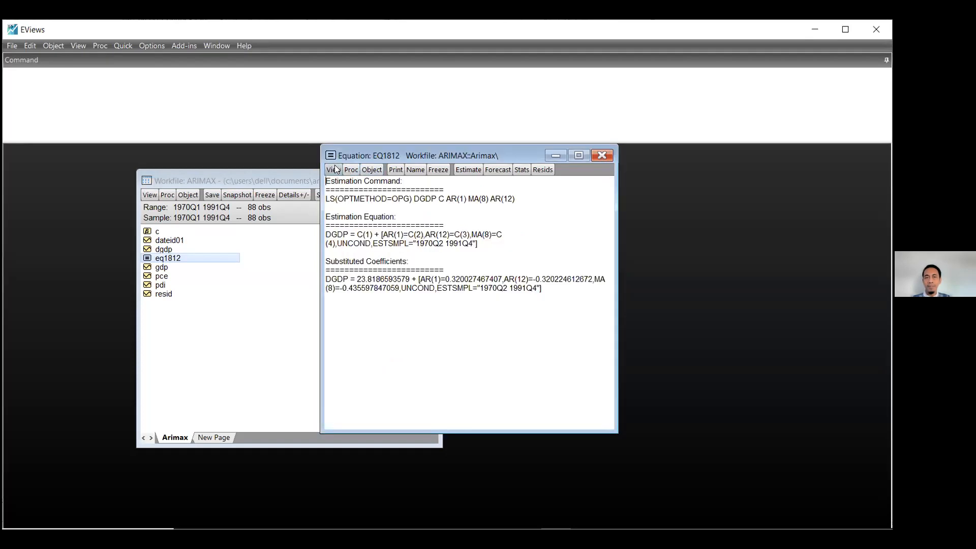
Switch eq1812 back to its estimation output and reposition its window closer to the workfile's object list
click(334, 168)
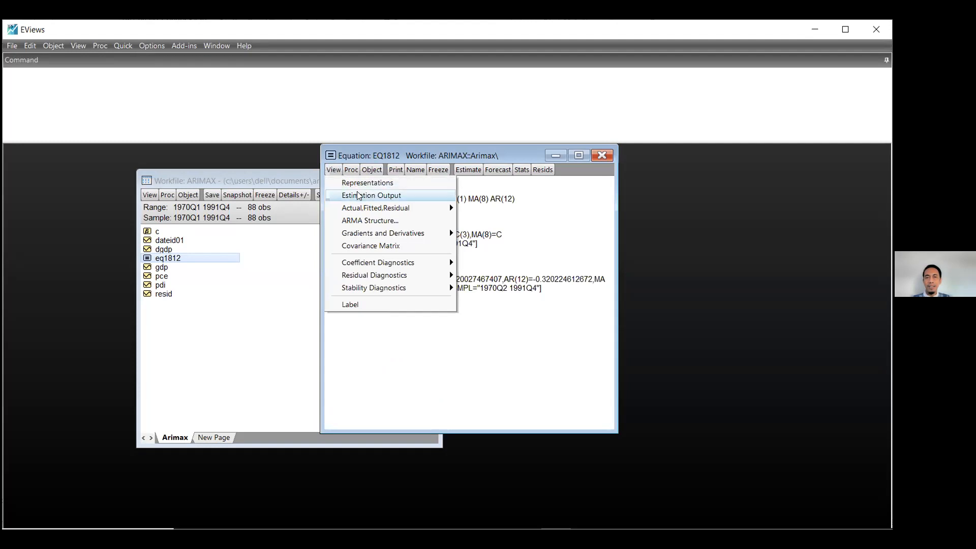
click(358, 196)
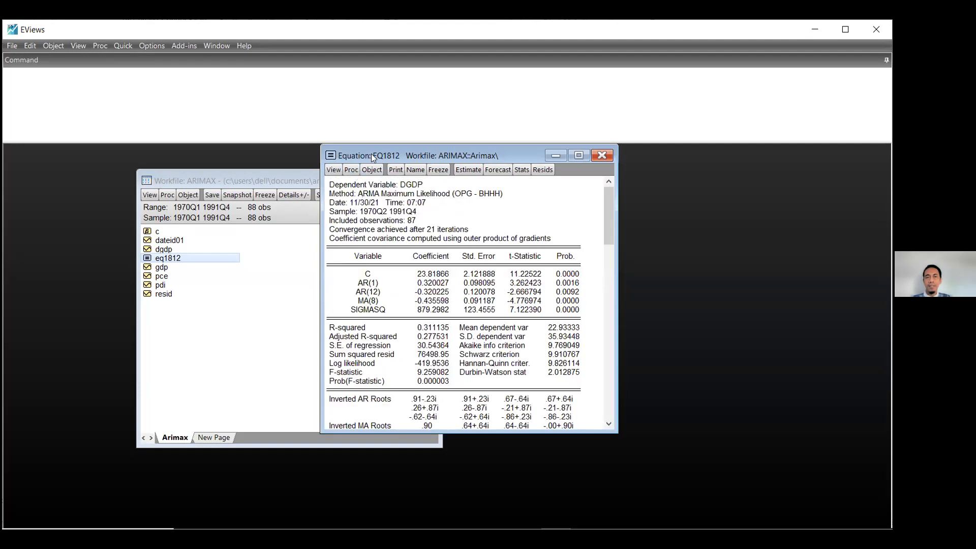
drag(371, 154, 363, 153)
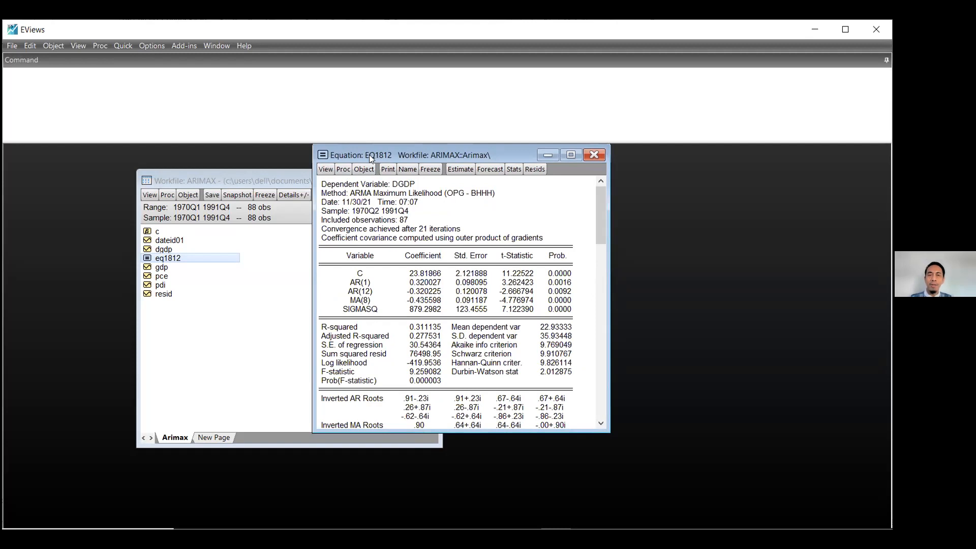
drag(369, 155, 353, 155)
Generate the correlogram of squared residuals for eq1812 with 36 lags and enlarge the window to show more lags
click(305, 169)
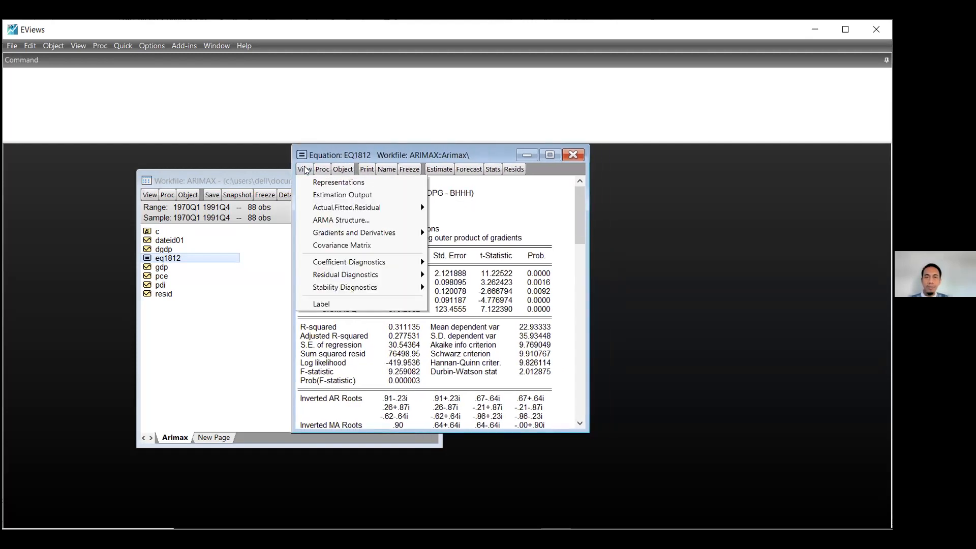
mouse_move(392, 280)
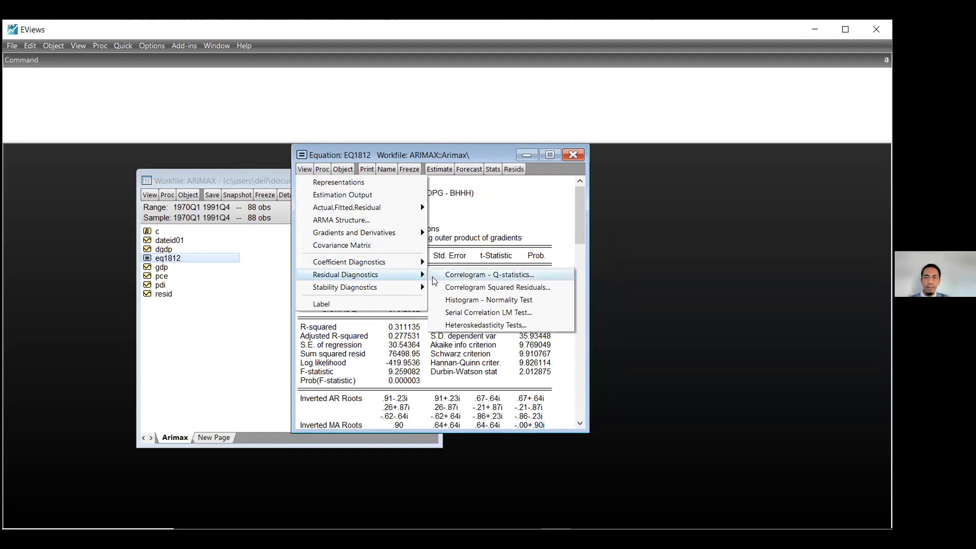
click(548, 288)
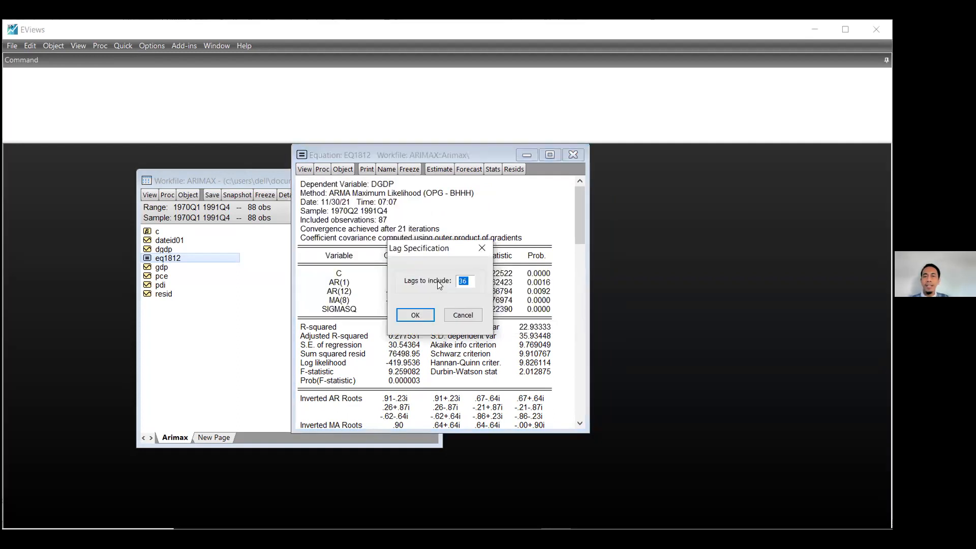
click(418, 316)
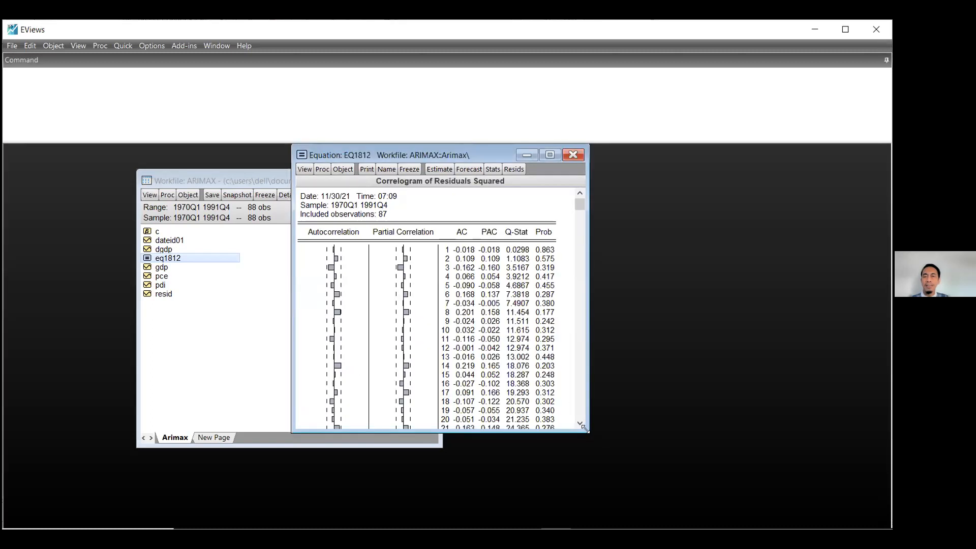
drag(583, 428, 679, 527)
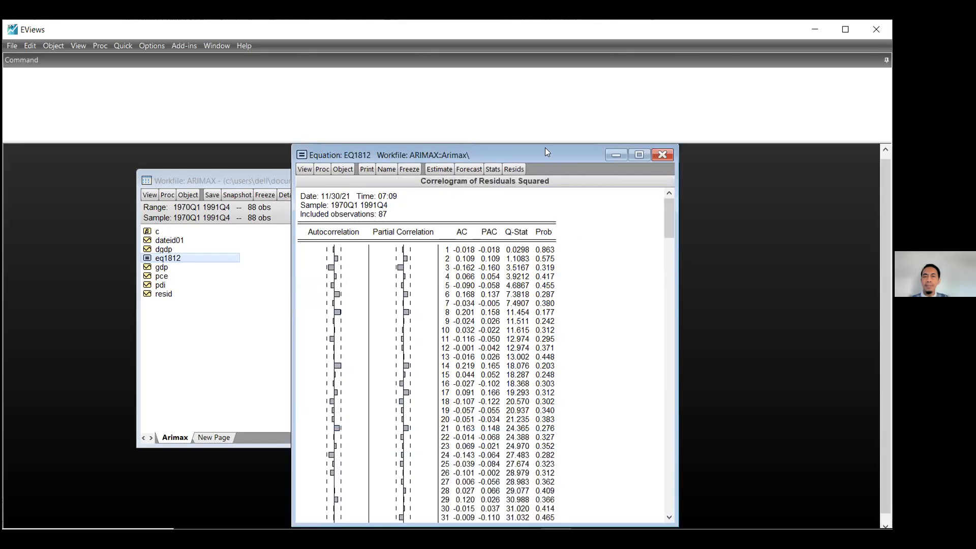
Shift the eq1812 window slightly, then switch to the time series document in Word and add the heading DIAGNOSTIK below the comparison table
drag(544, 147, 535, 149)
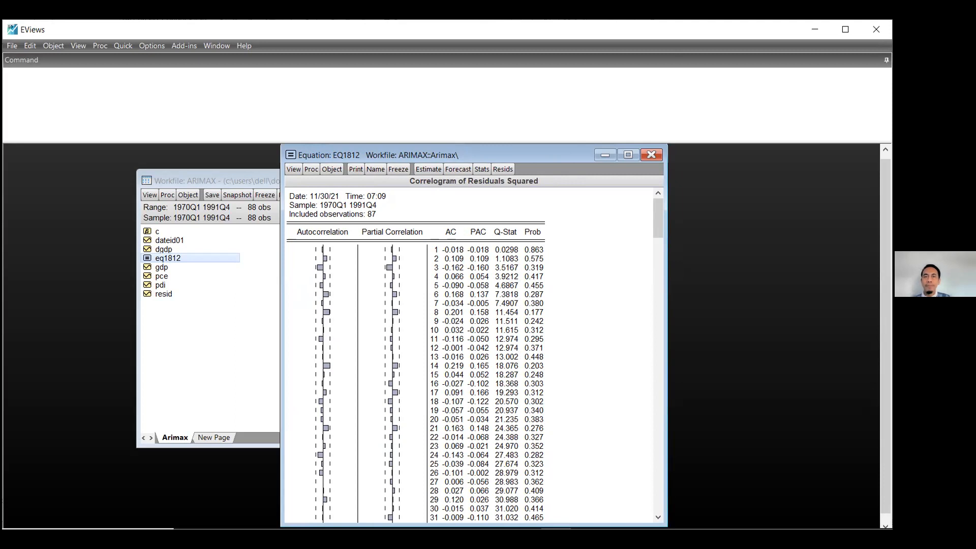
click(481, 267)
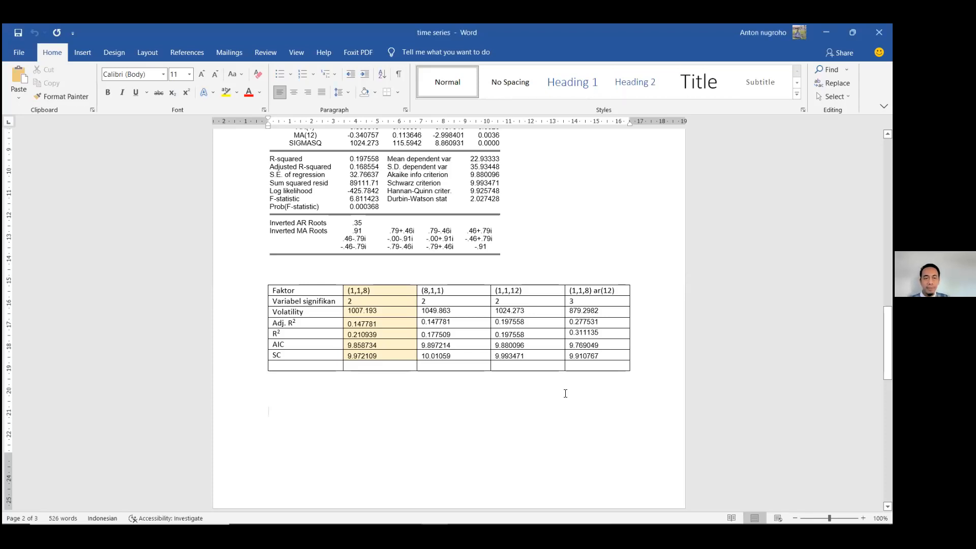
text(DIA)
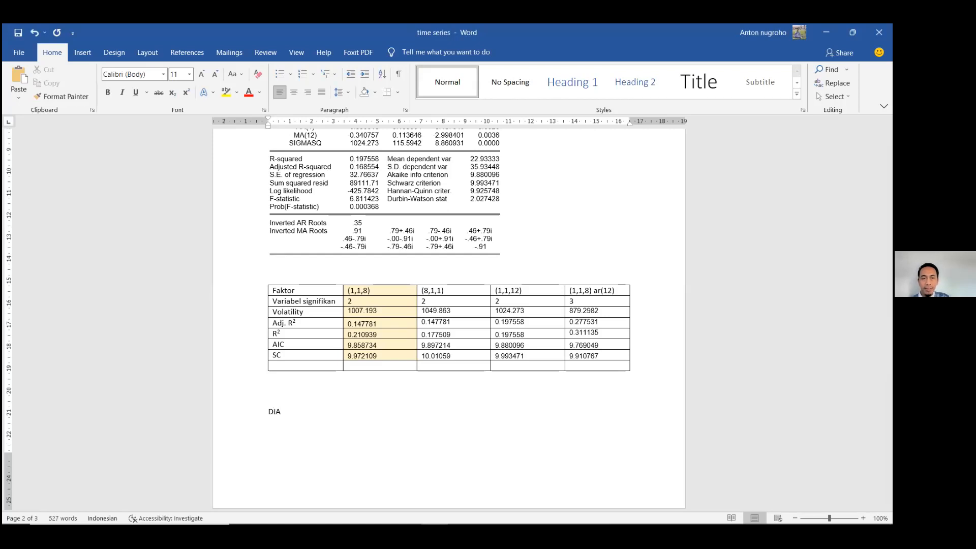
text(GNOSTIK)
key(Return)
Write the line "Untuk menguji ada tidaknya serial korelasi / autokorelasi" under the DIAGNOSTIK heading
text(Untuk )
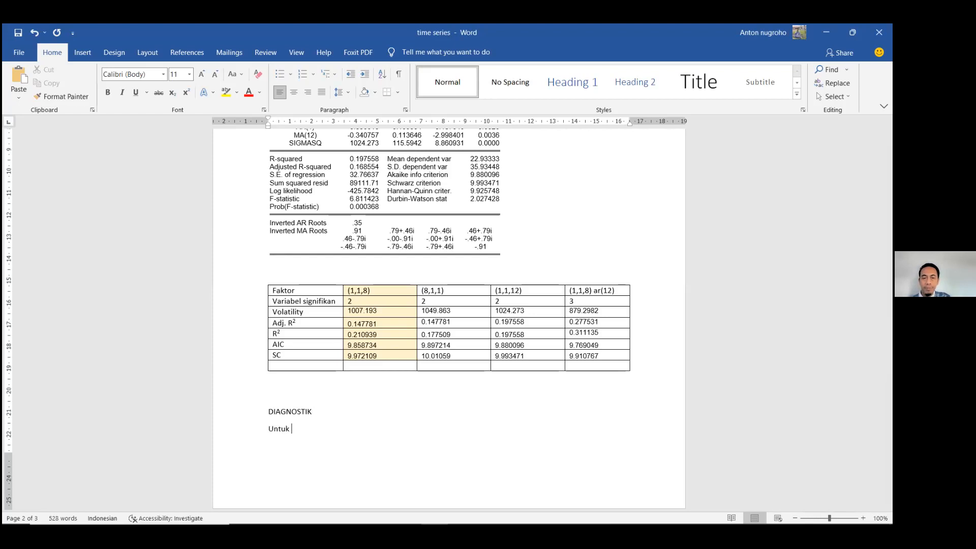
text(menguji ada tidaknya serial )
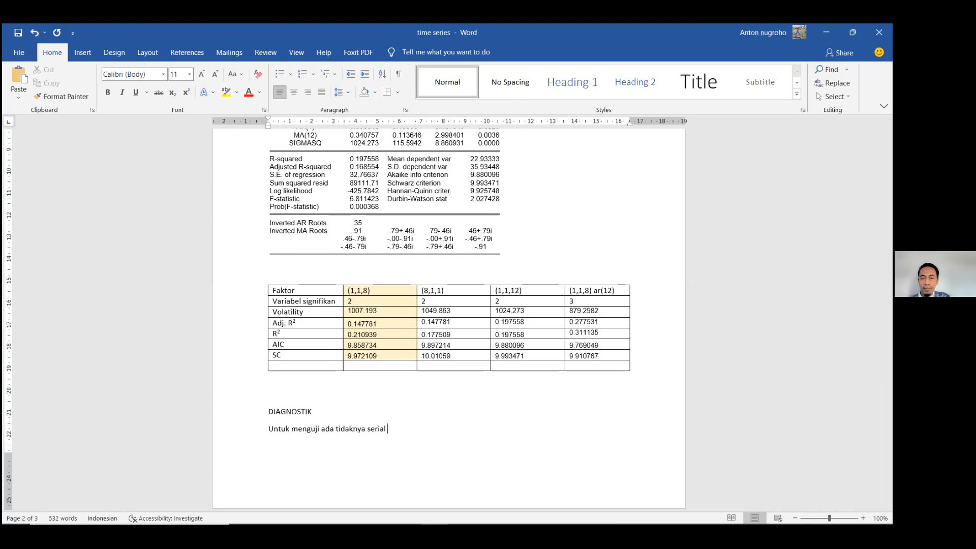
text(korela)
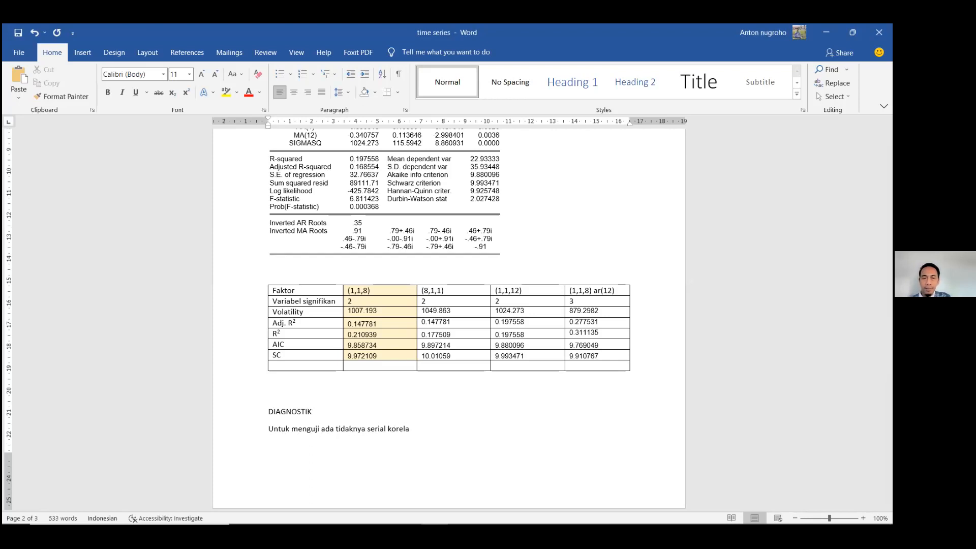
key(BackSpace)
text(asi / autokorelasi)
key(Return)
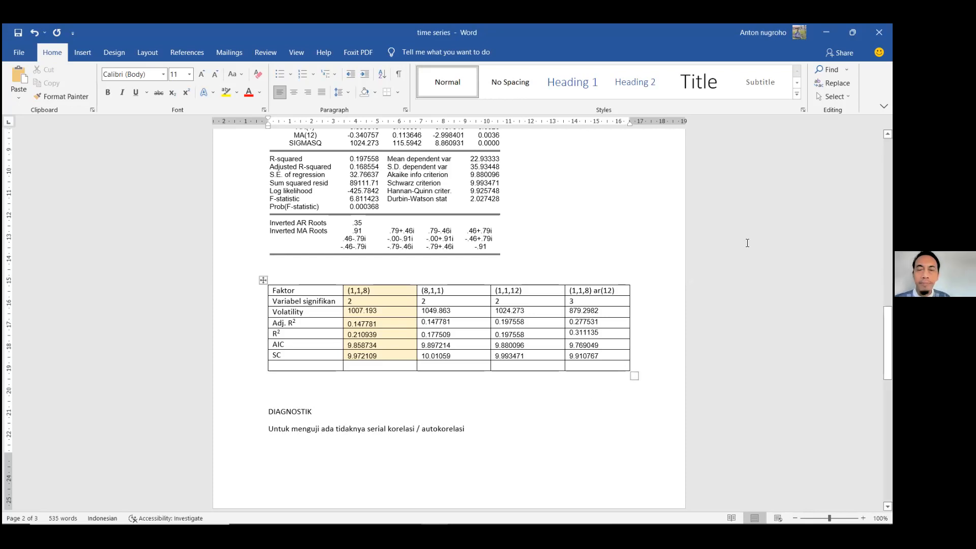
Add the line "Dengan L-Jung Box test" and insert a page break after it
text(Dengan )
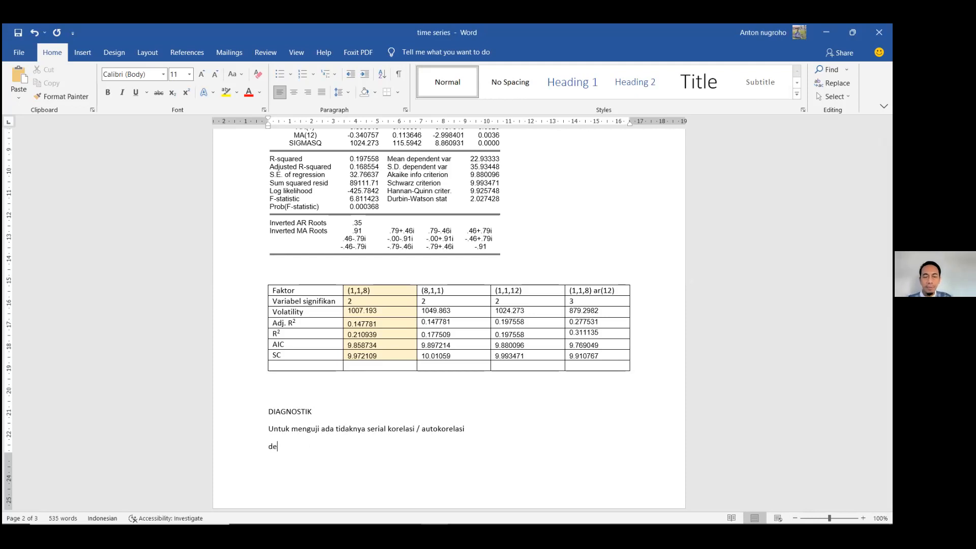
text(L-Jung Box test)
key(ctrl+Return)
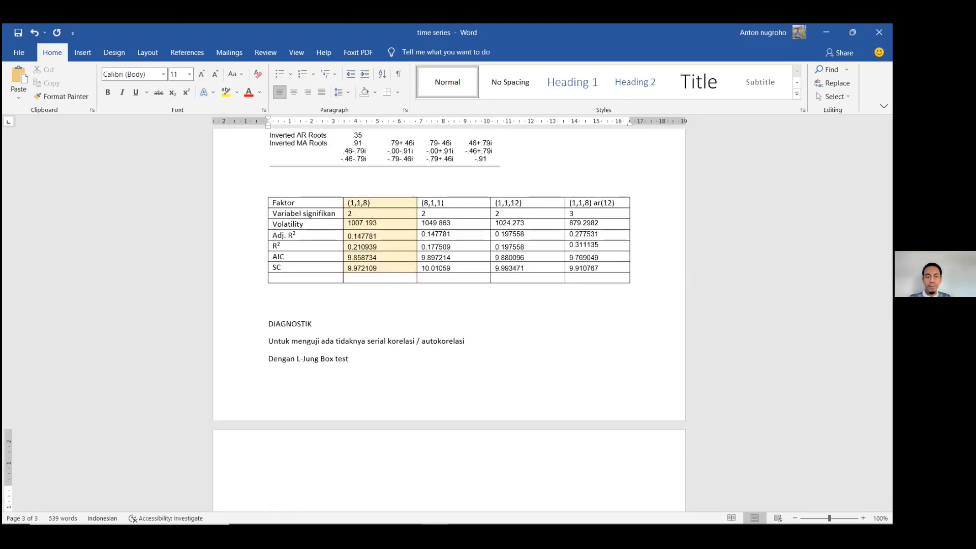
Write the null hypothesis "H0 : Residual tidak mengandung serial korelasi" on the new page
text(H0)
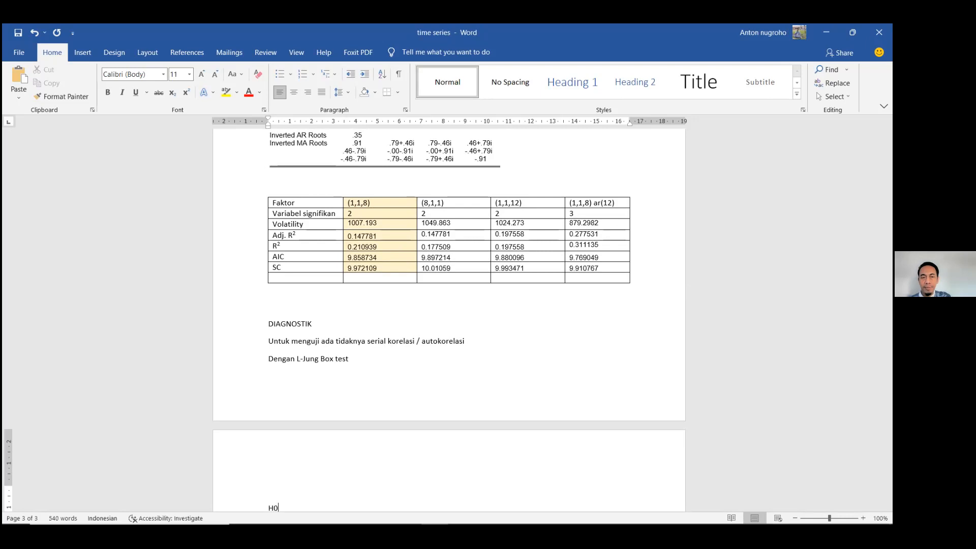
scroll(592, 366, down, 3)
text(:)
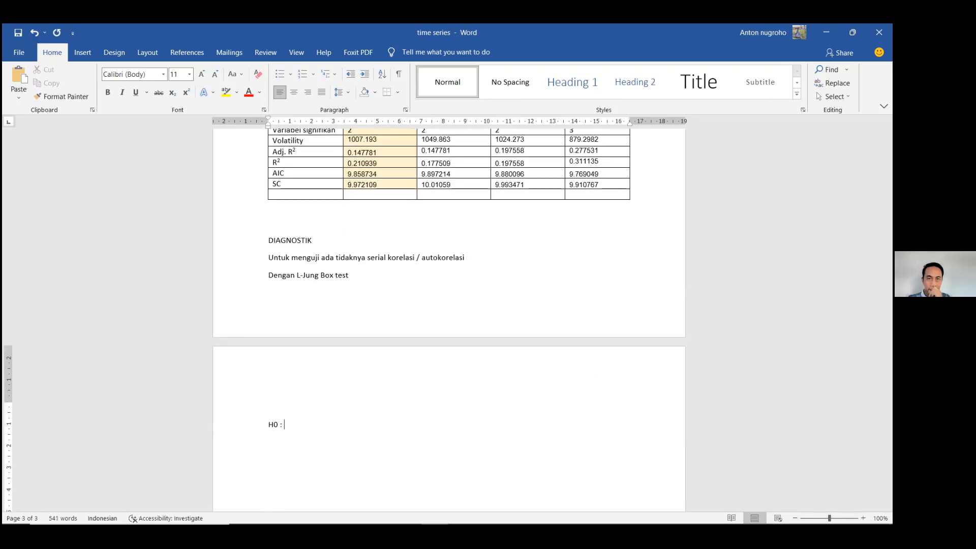
text( Re)
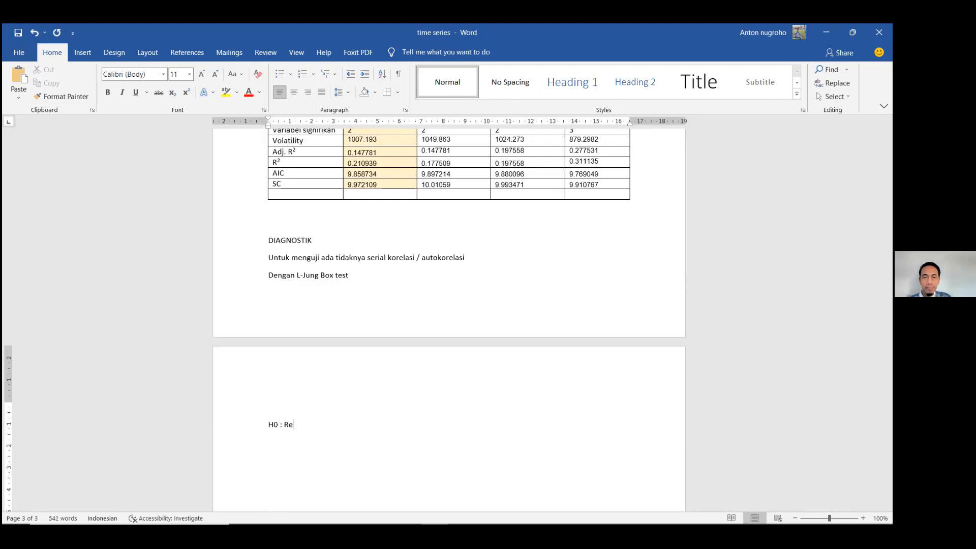
text(siud)
key(BackSpace)
key(BackSpace)
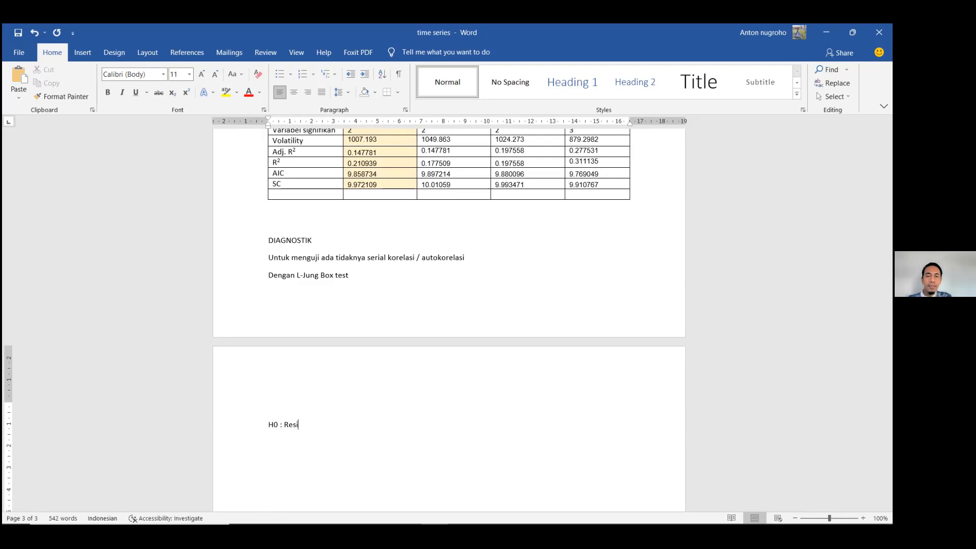
text(dual)
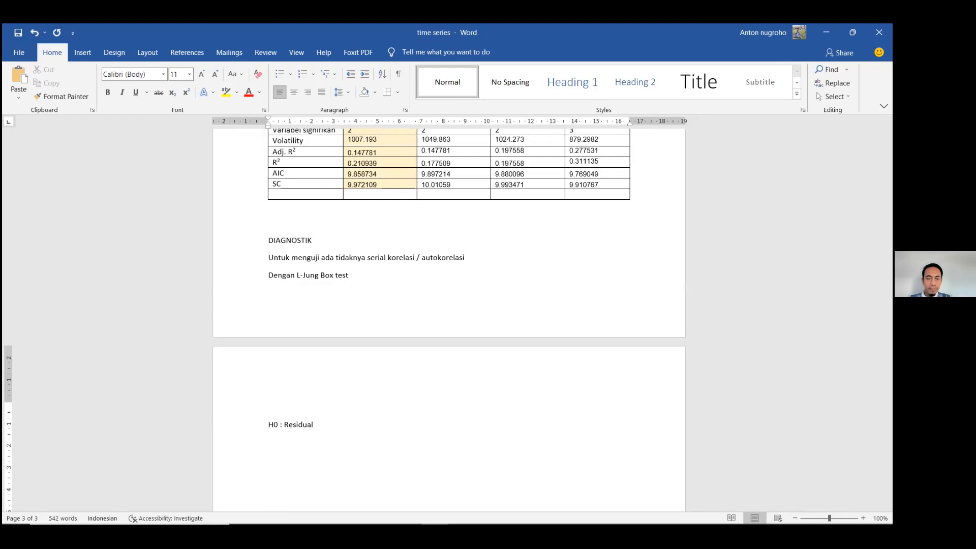
text(tidak em)
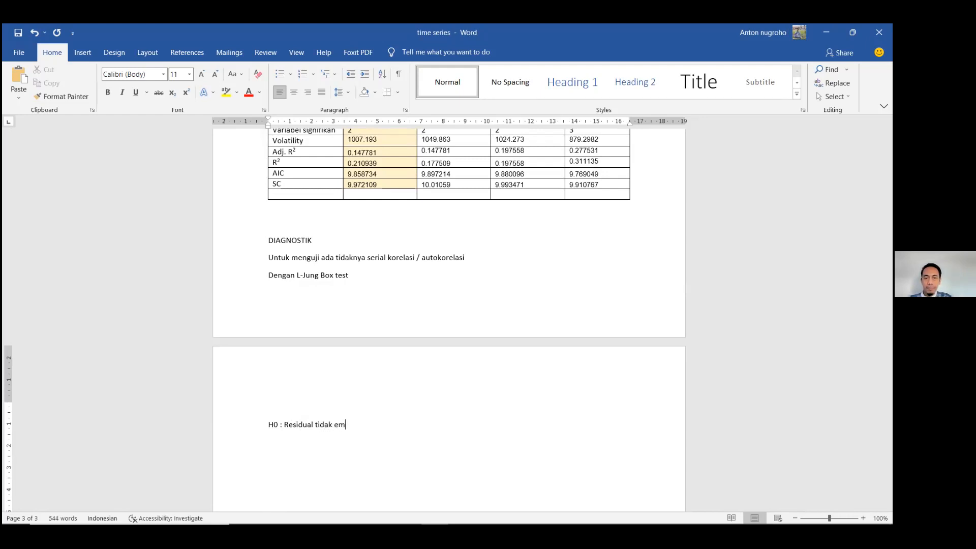
key(BackSpace)
key(BackSpace)
text(men)
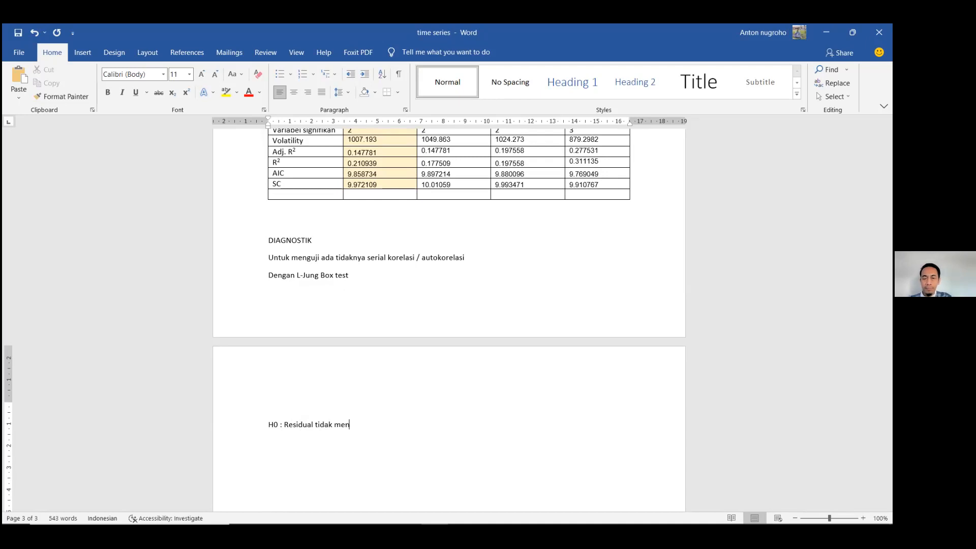
text(gandung serial korelasi)
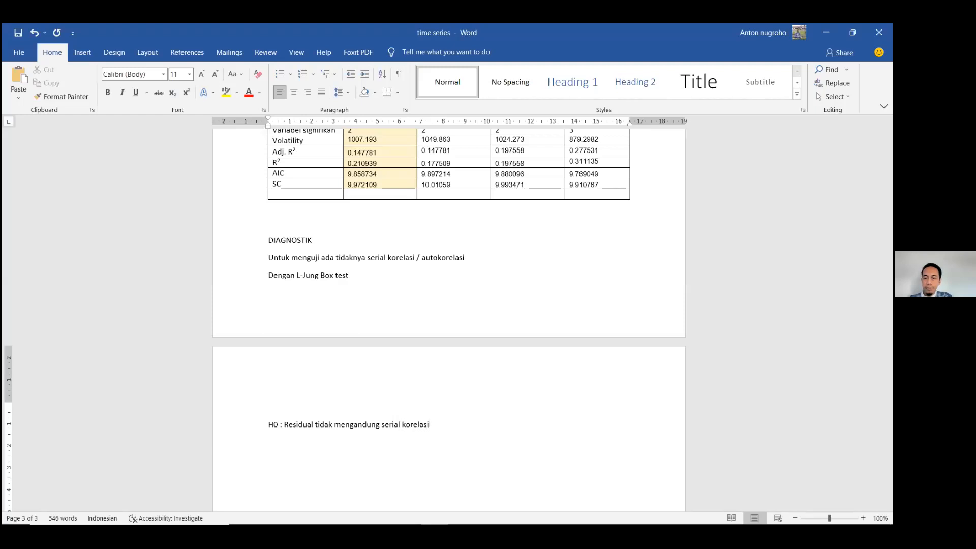
Add the alternative hypothesis "H1: Residual mengandung serial korelasi" on its own line below H0, followed by an empty line
key(Return)
text(H1: )
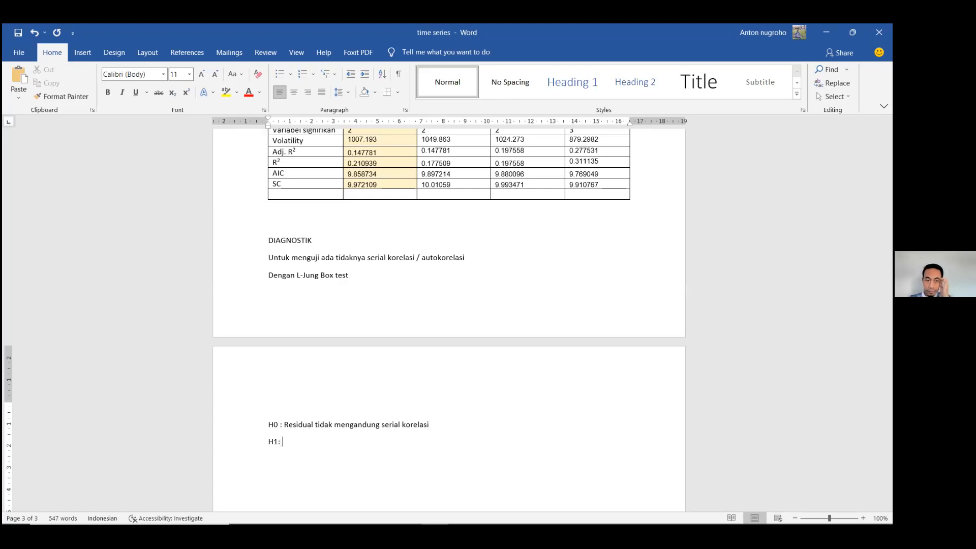
text(Res)
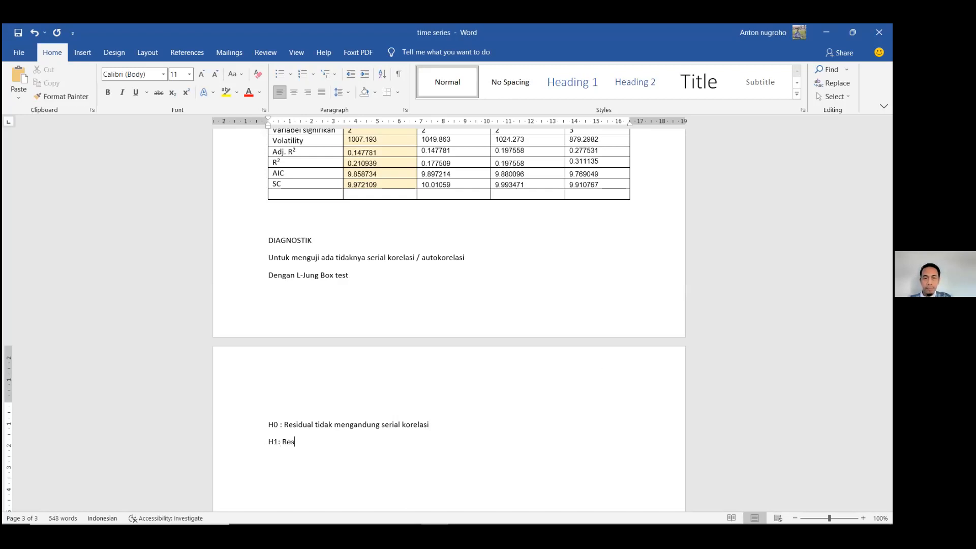
text(idual mengandung)
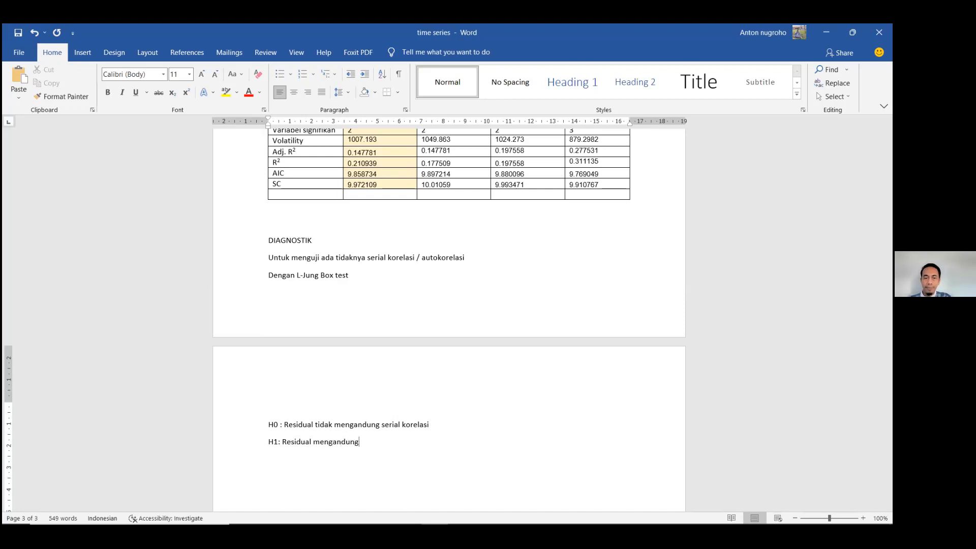
text(  serial kore)
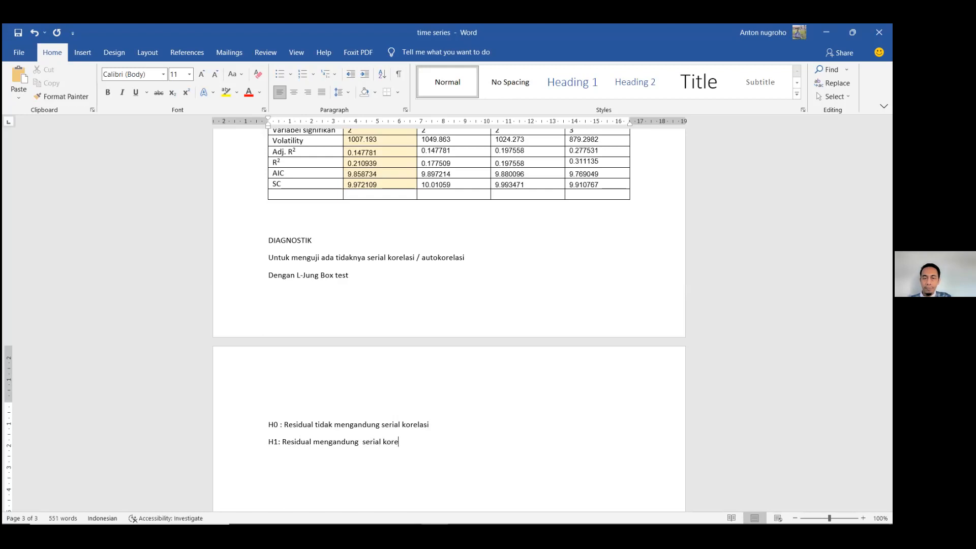
text(lasi)
key(Return)
key(Return)
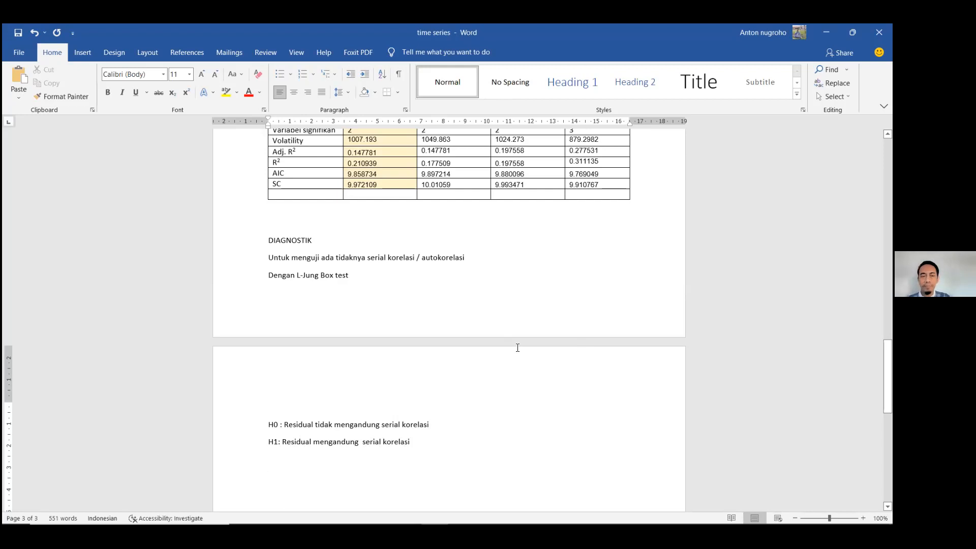
text(P)
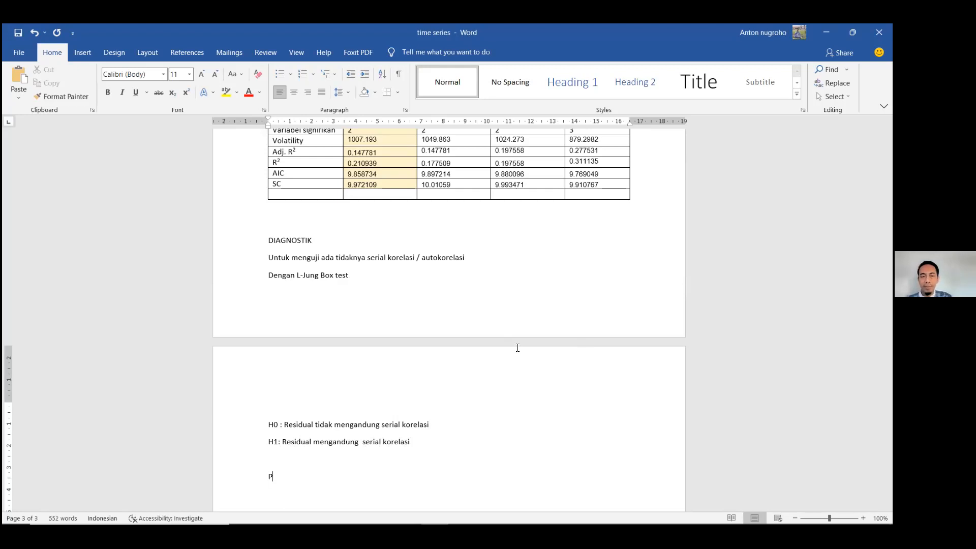
key(BackSpace)
key(BackSpace)
key(Return)
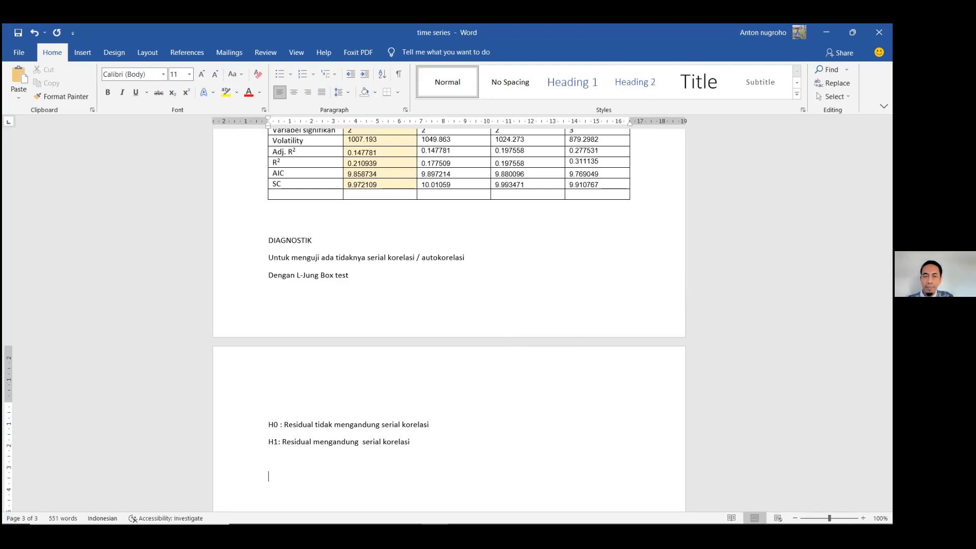
text(hasil)
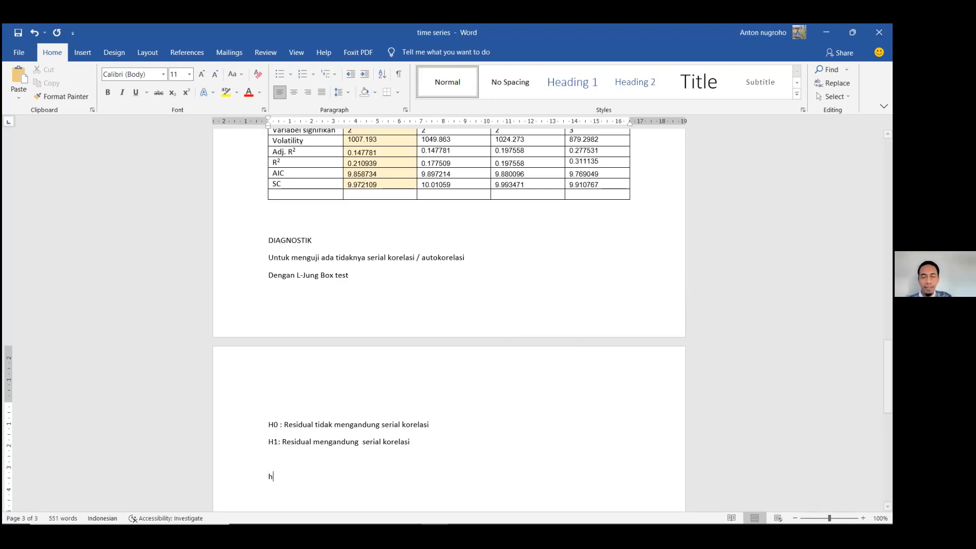
key(BackSpace)
key(BackSpace)
key(BackSpace)
key(BackSpace)
key(BackSpace)
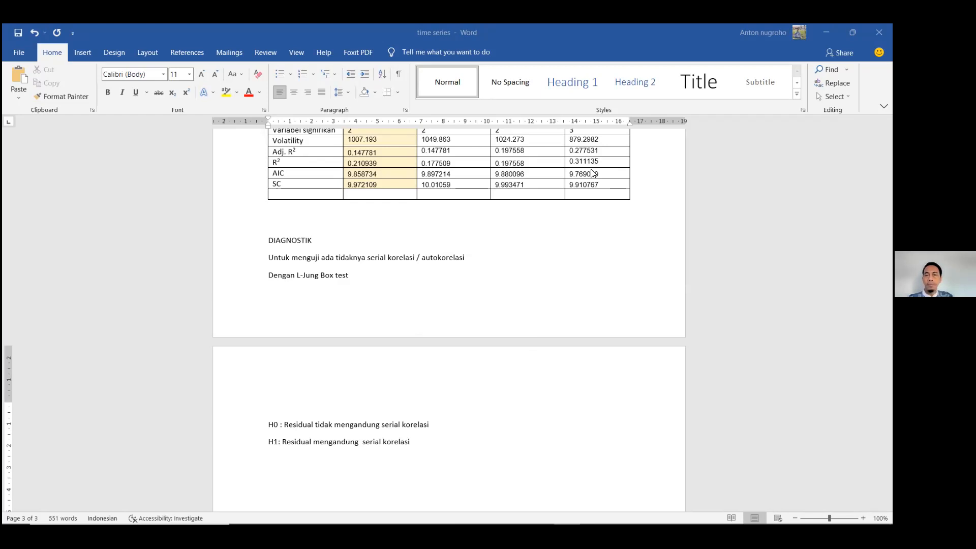
Paste the squared-residuals correlogram table of eq1812 below the H1 line
scroll(372, 443, down, 2)
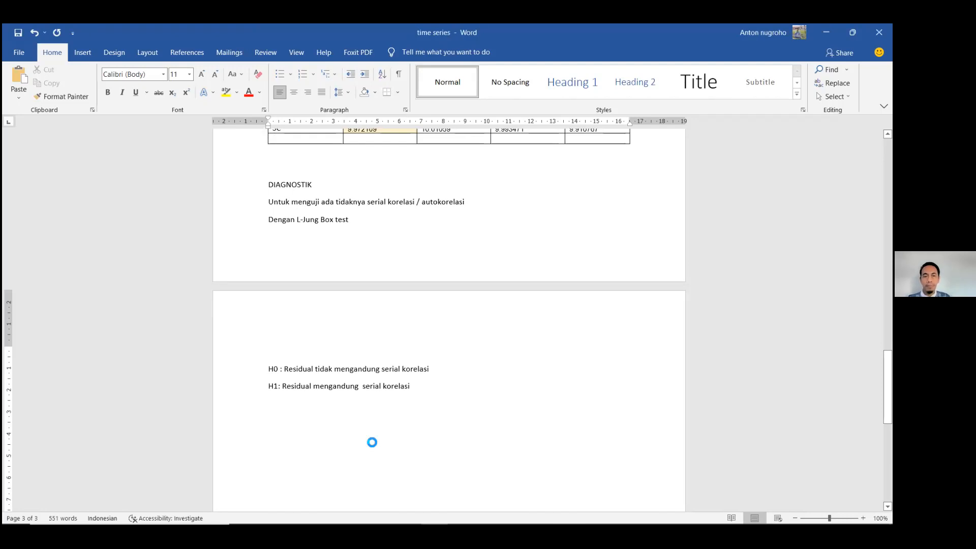
scroll(478, 362, up, 10)
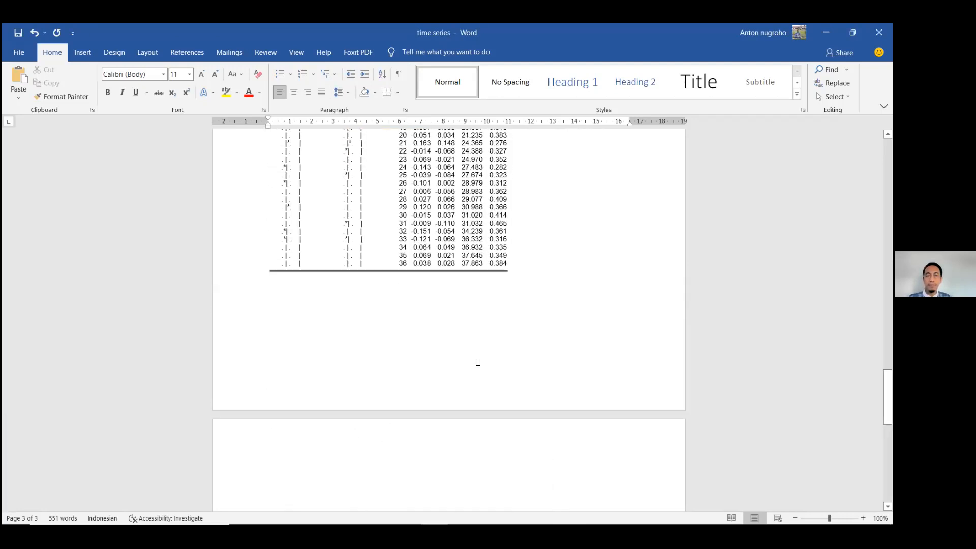
scroll(478, 360, up, 6)
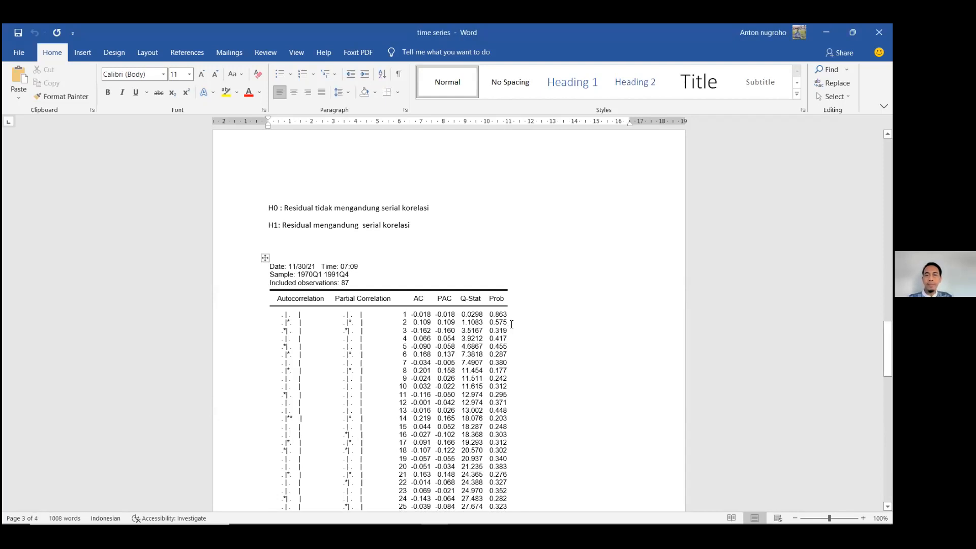
Add the caption "Correlogram of Residual Squared" directly above the pasted correlogram table, leaving an empty line after H1
click(274, 236)
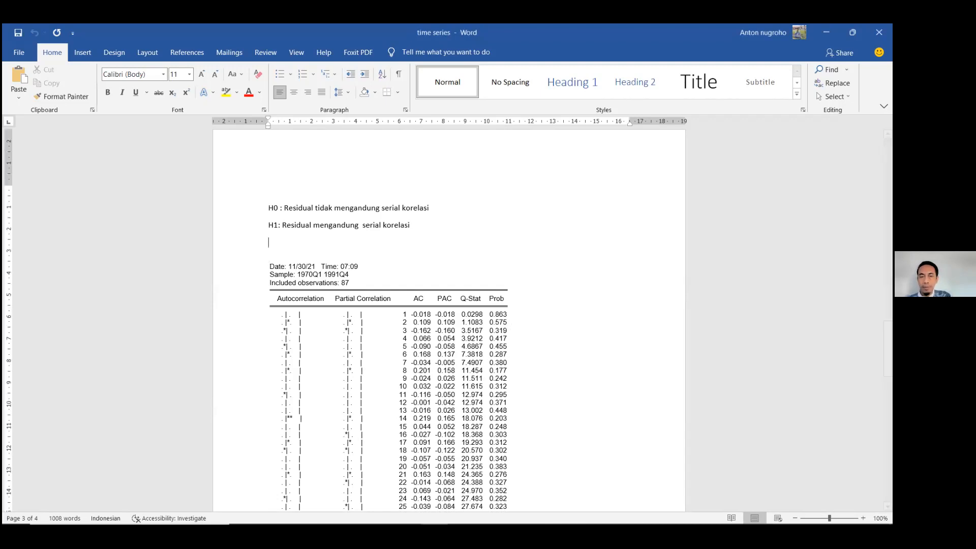
key(Return)
text(Corr)
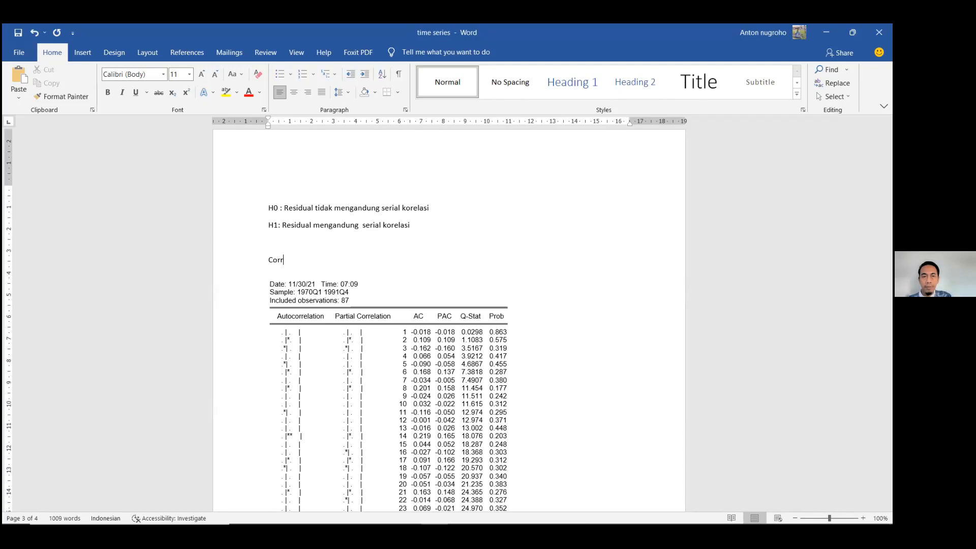
text(elogram of Res)
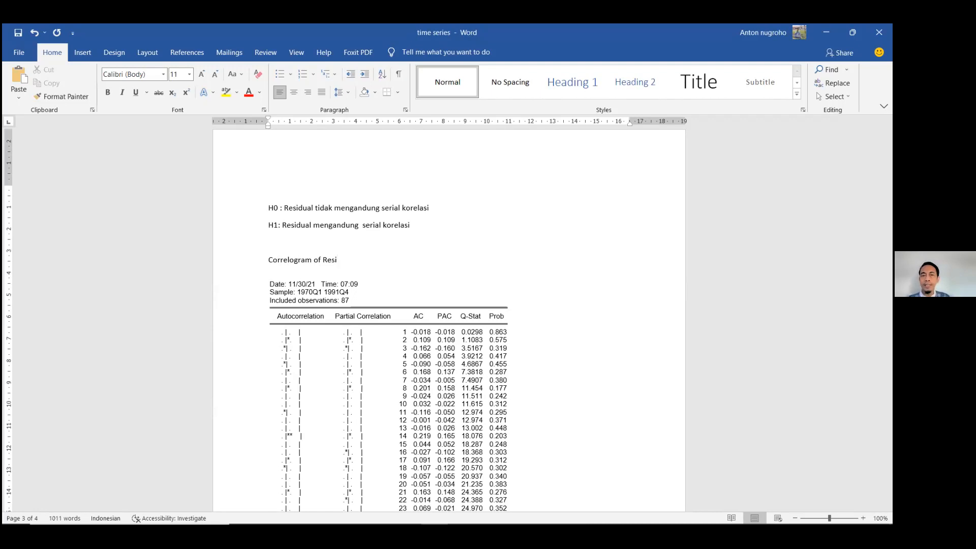
text(i)
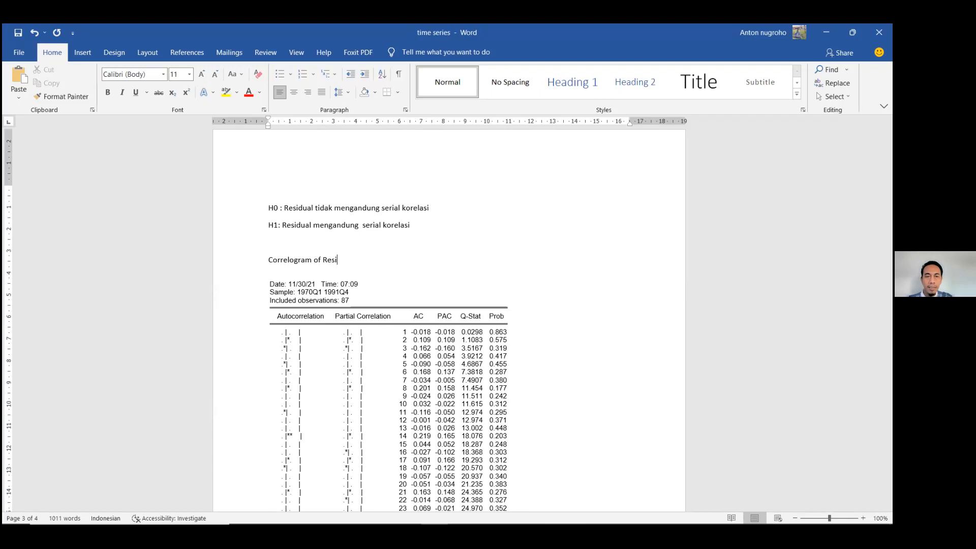
text(dual )
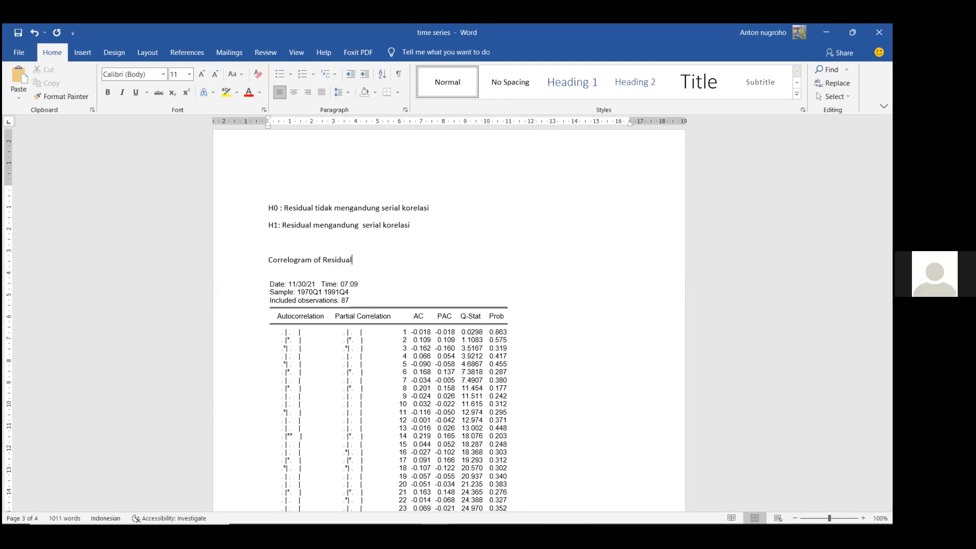
text(Squared)
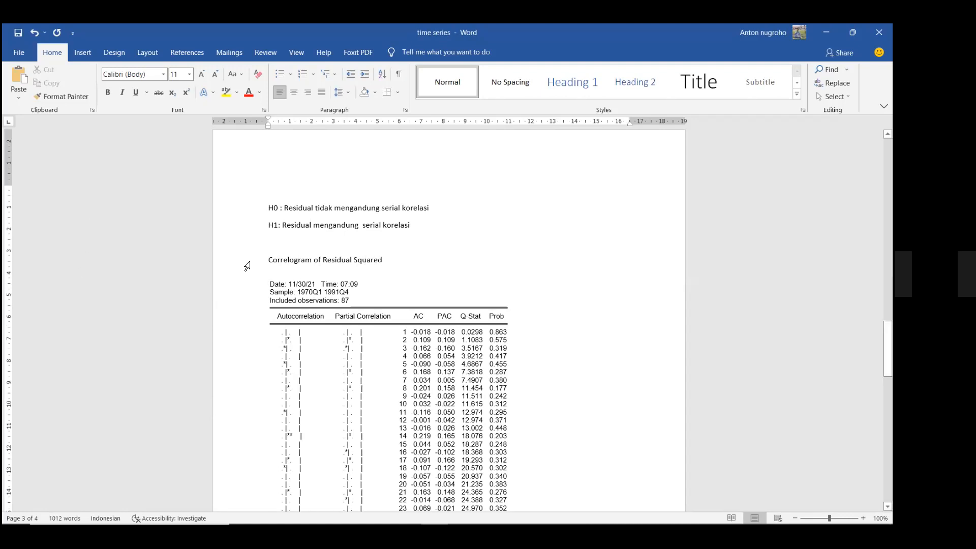
Make the caption "Correlogram of Residual Squared" bold
drag(268, 259, 387, 260)
click(107, 92)
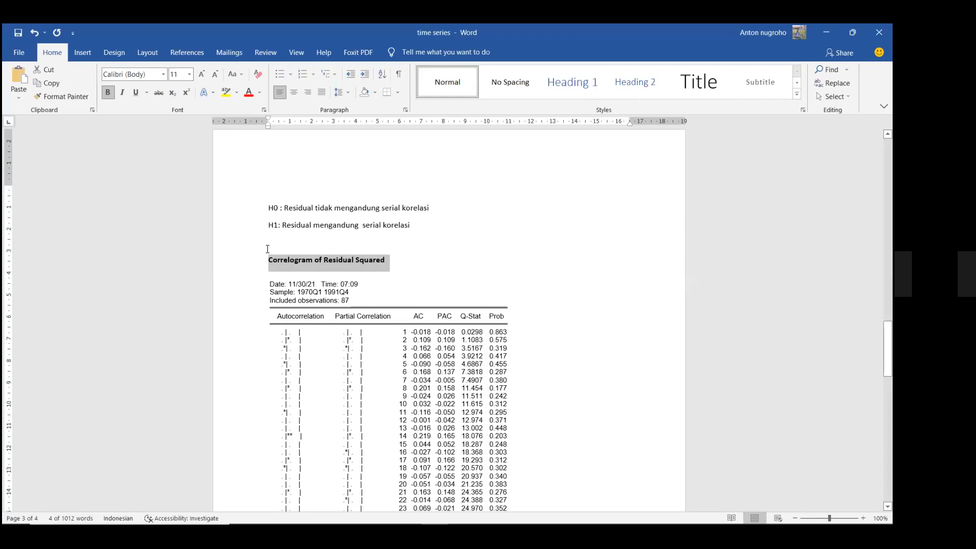
click(269, 263)
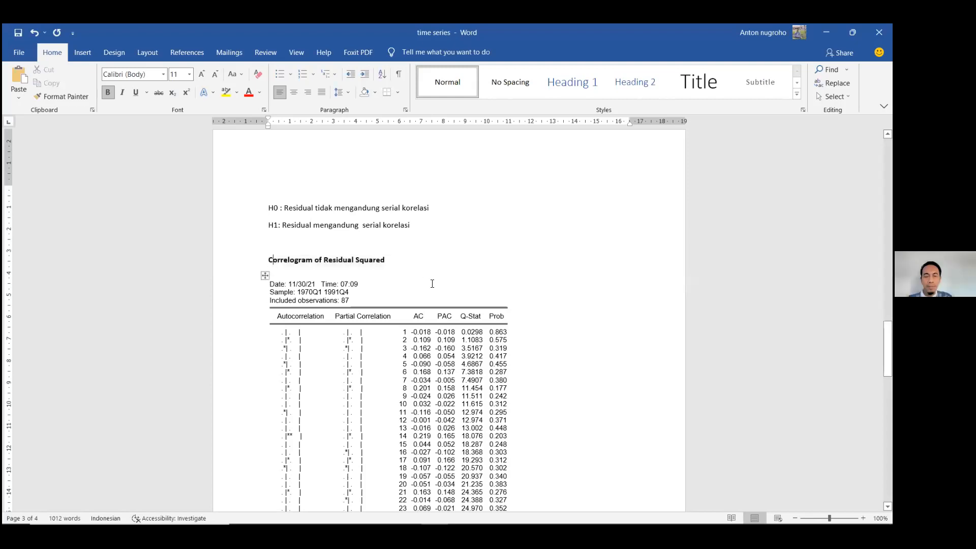
Highlight the "Prob" column heading of the correlogram table in yellow
scroll(516, 274, down, 6)
scroll(516, 276, up, 7)
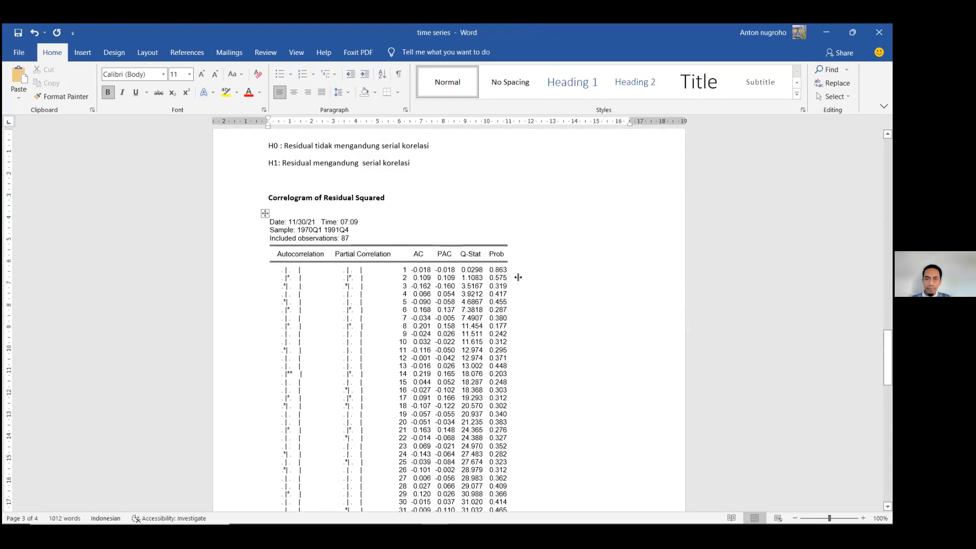
scroll(514, 285, down, 2)
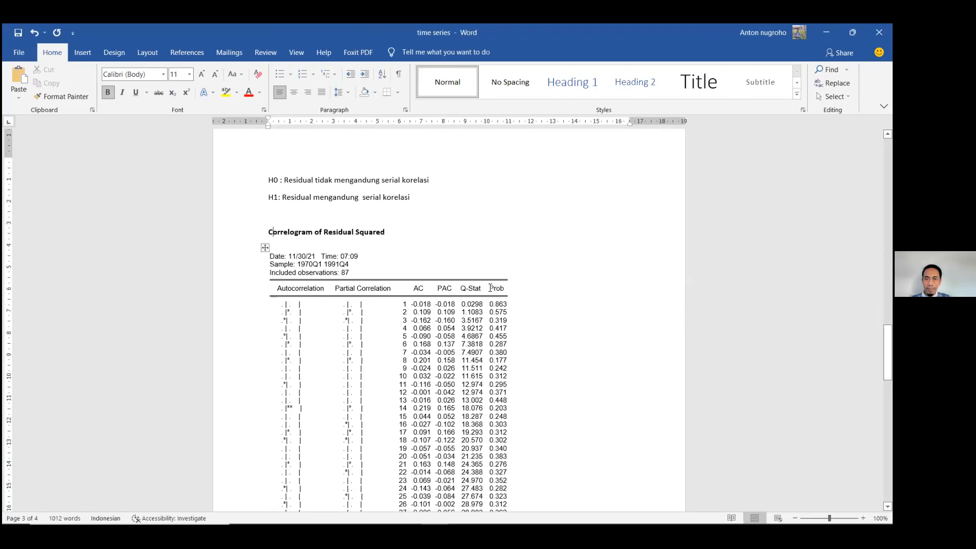
drag(490, 288, 508, 289)
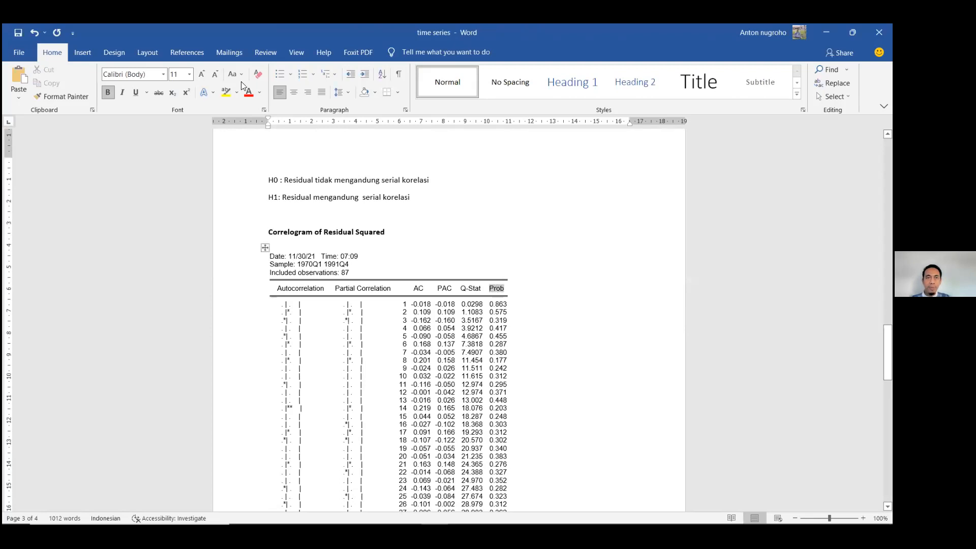
click(225, 92)
Highlight all probability values for lags 1 to 36 in the correlogram table in yellow
scroll(495, 257, down, 2)
click(490, 249)
drag(490, 249, 497, 471)
scroll(497, 480, down, 2)
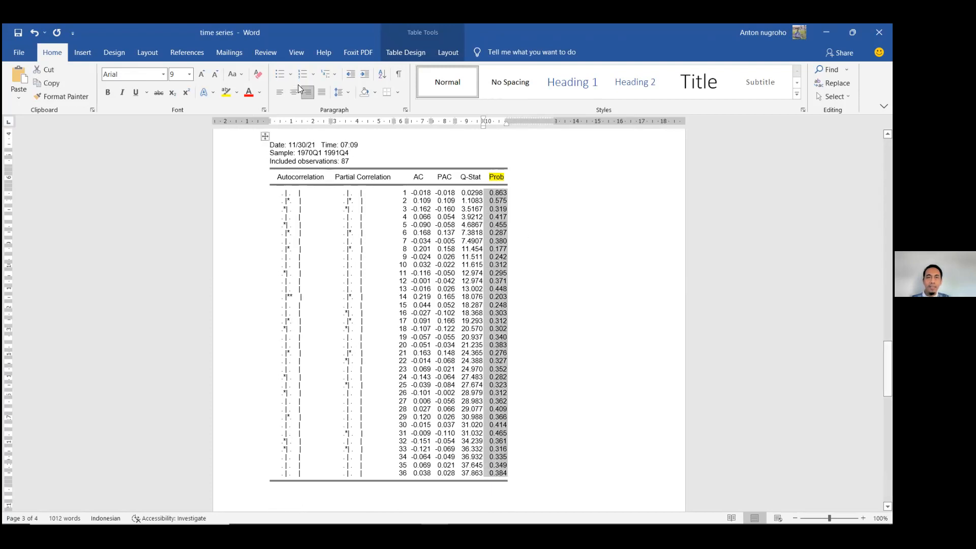
click(226, 92)
click(633, 257)
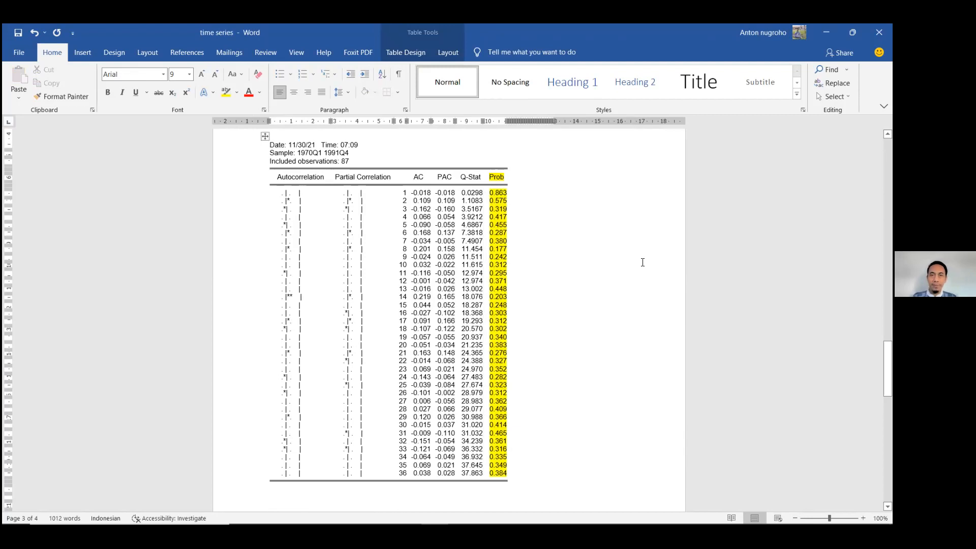
scroll(642, 262, up, 5)
scroll(539, 213, down, 3)
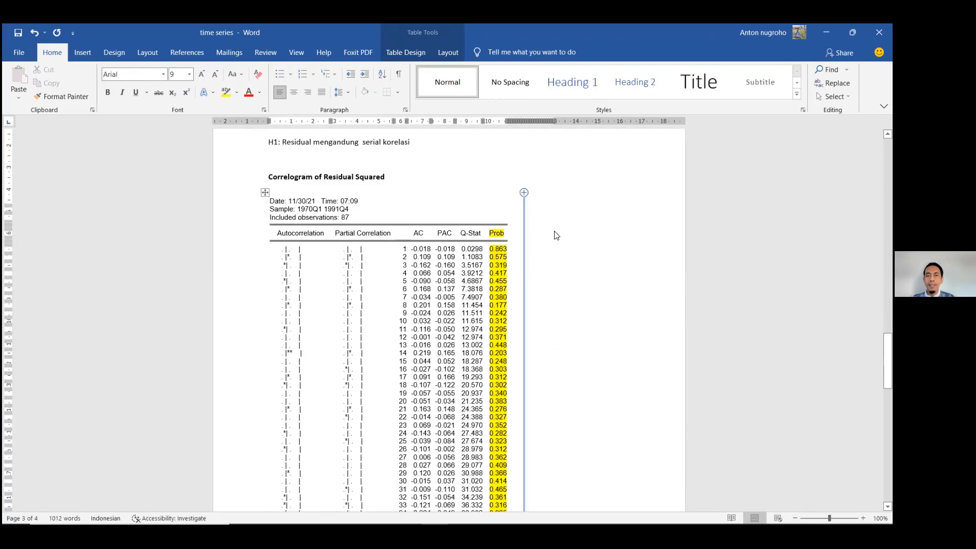
scroll(555, 234, up, 2)
scroll(506, 246, down, 3)
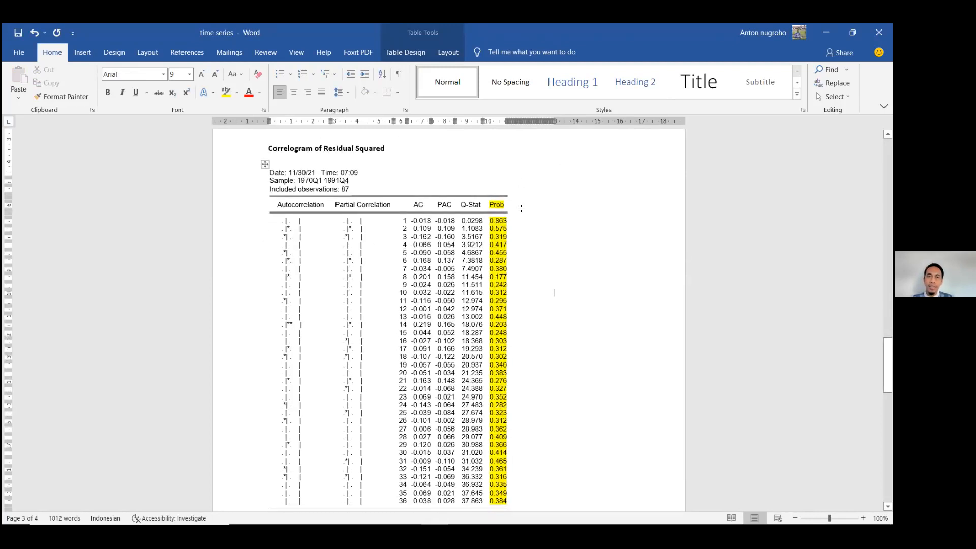
scroll(562, 190, down, 1)
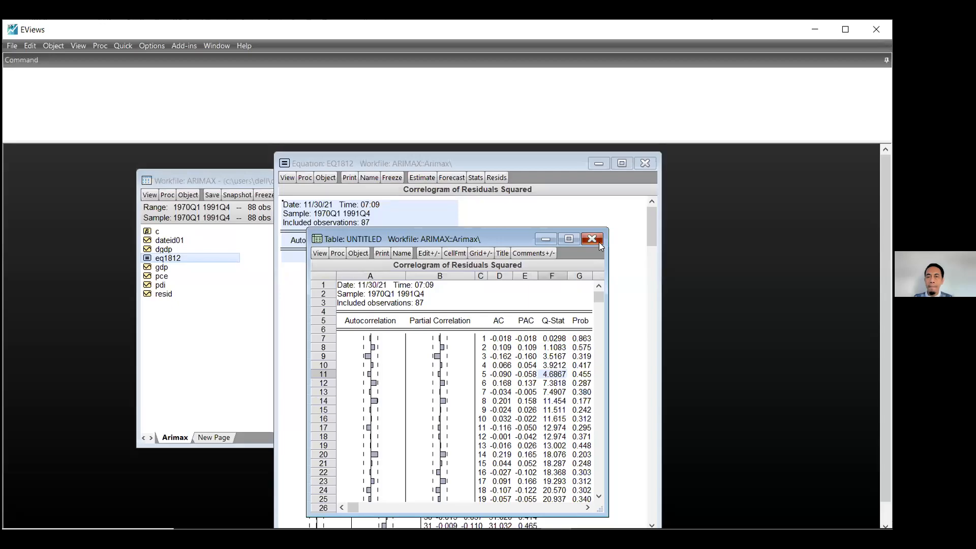
Switch to EViews and delete the untitled frozen table of the squared-residuals correlogram
click(592, 240)
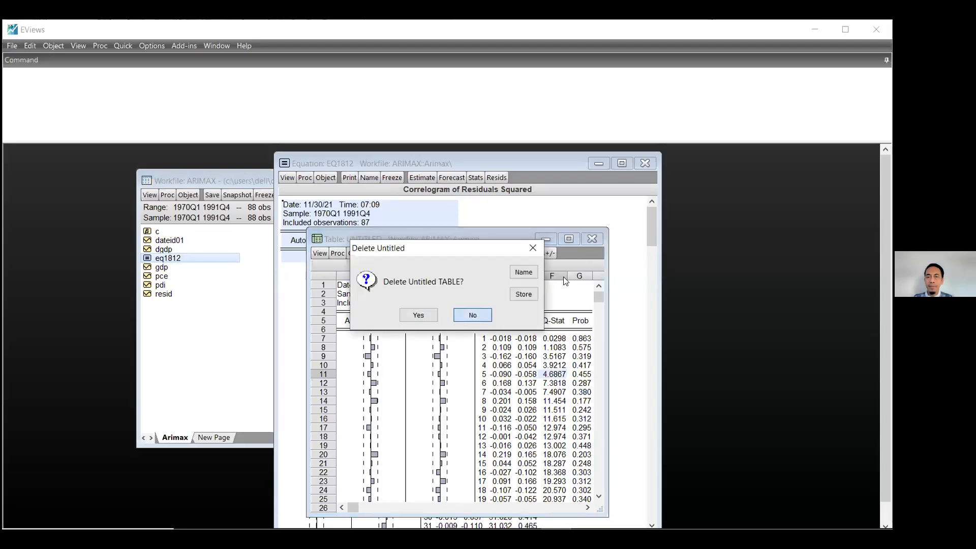
click(473, 315)
click(590, 240)
click(418, 315)
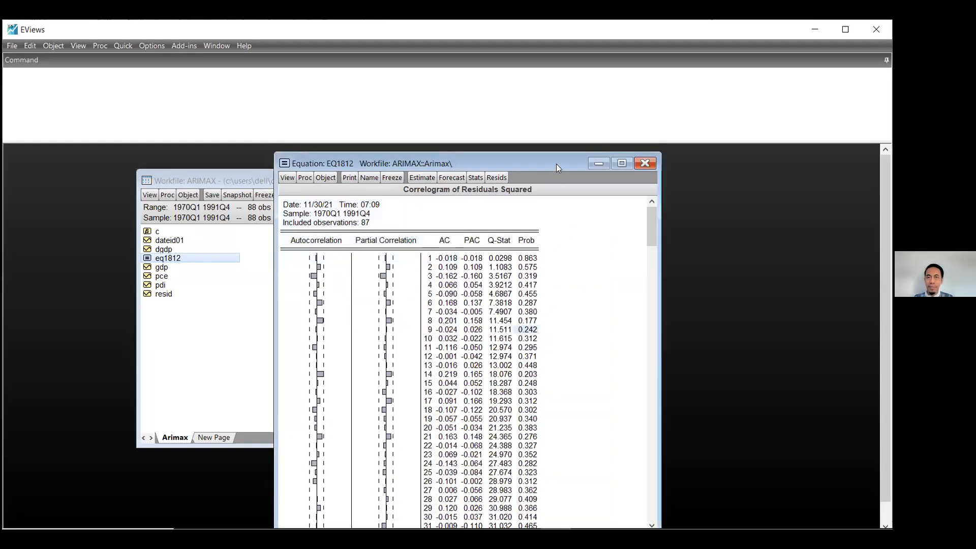
Examine the autocorrelation and partial correlation bars and the probabilities across all 36 lags of the squared-residuals correlogram of eq1812
drag(555, 164, 487, 59)
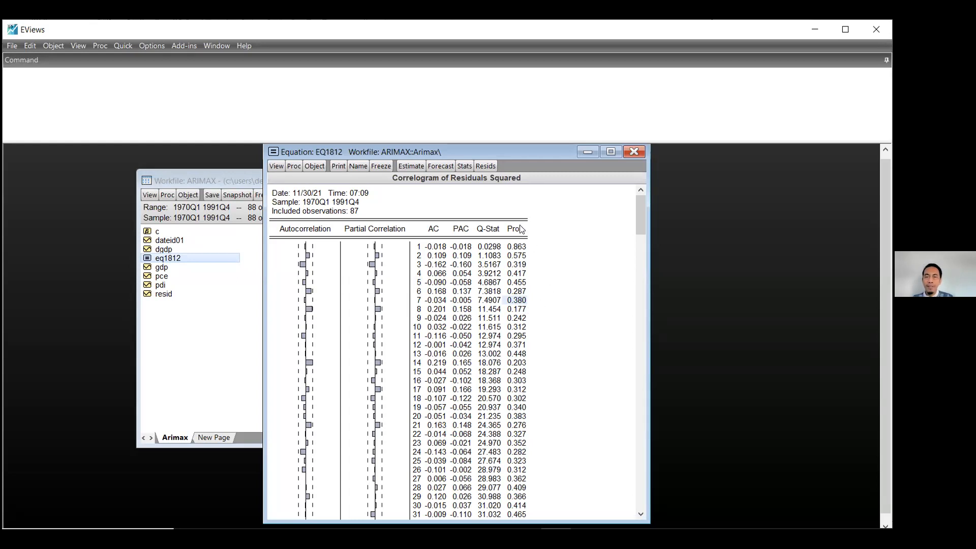
scroll(520, 230, down, 2)
scroll(521, 234, down, 2)
scroll(519, 305, up, 6)
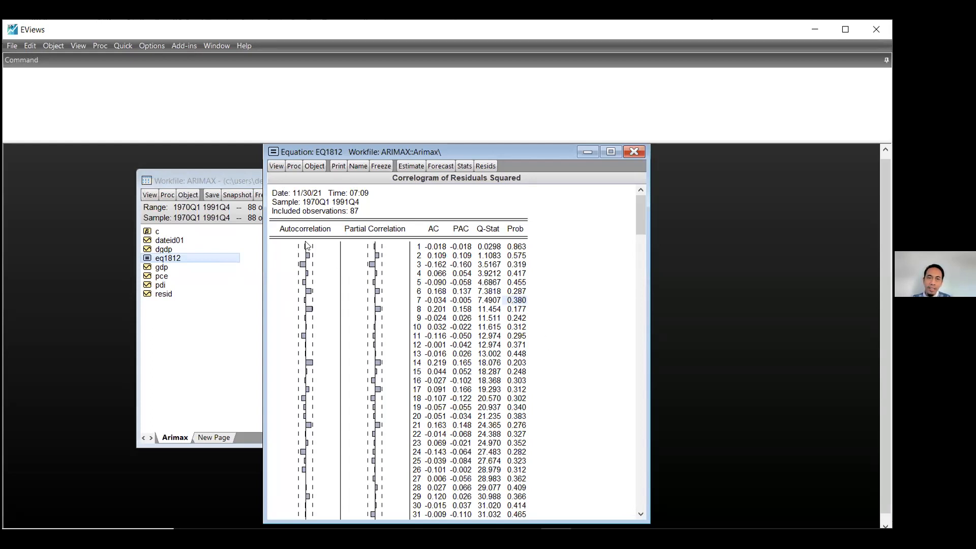
scroll(309, 272, down, 1)
scroll(308, 272, up, 1)
scroll(315, 264, down, 3)
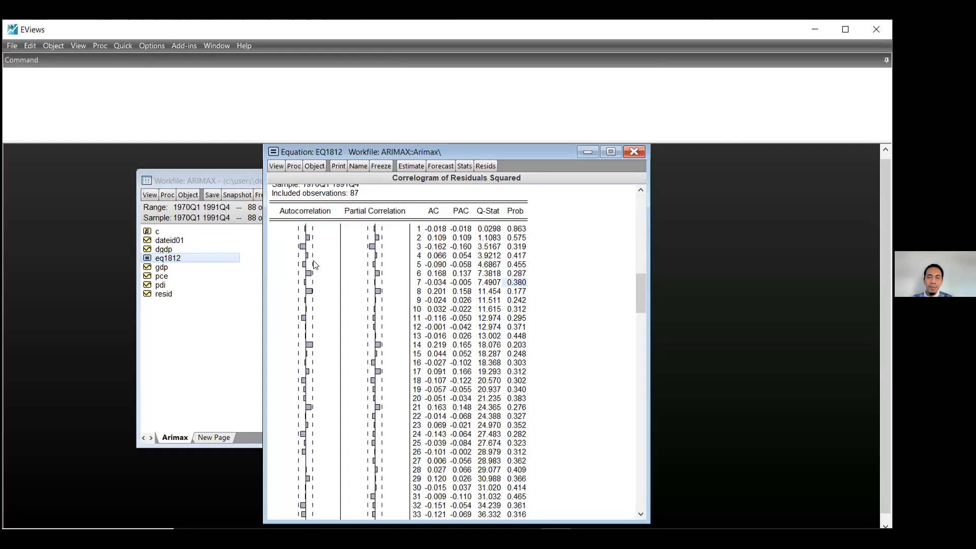
scroll(315, 264, up, 2)
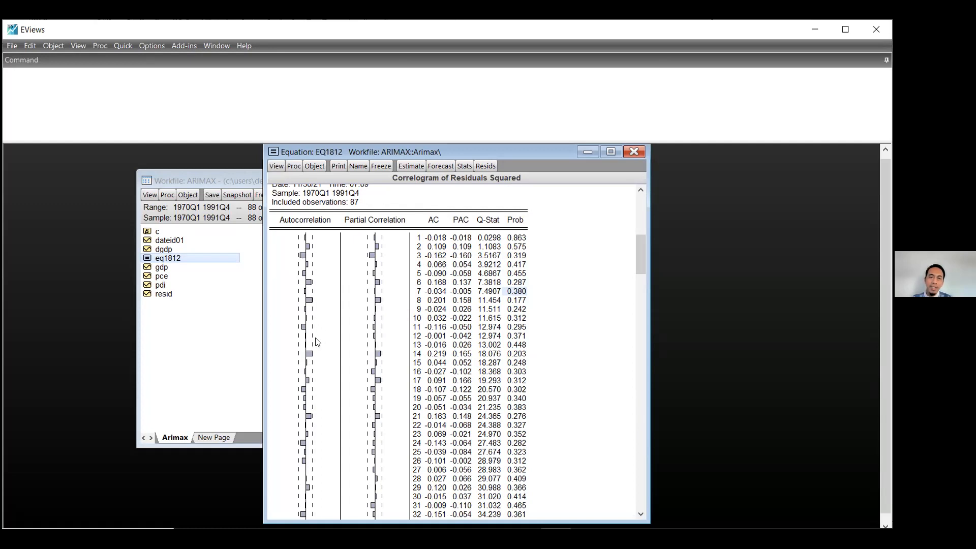
scroll(315, 342, down, 2)
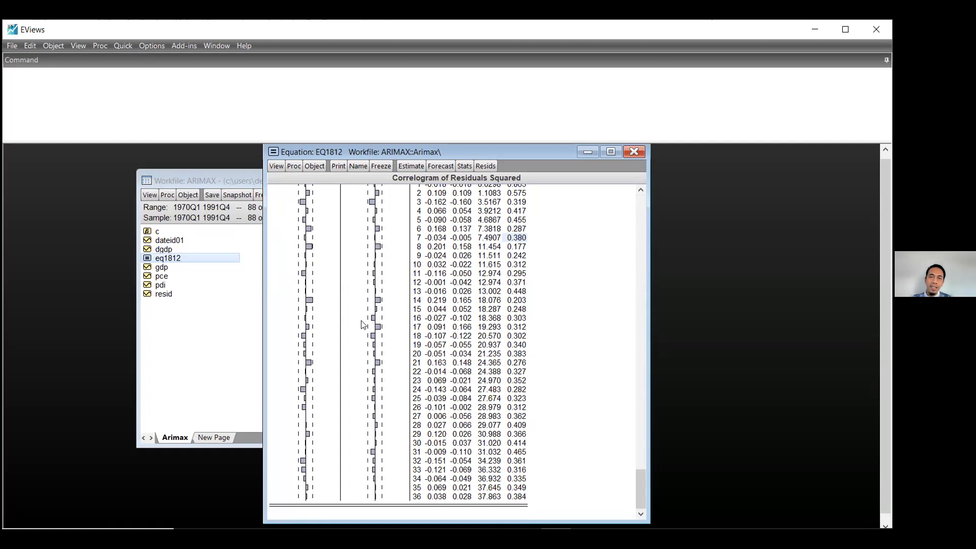
scroll(325, 302, up, 2)
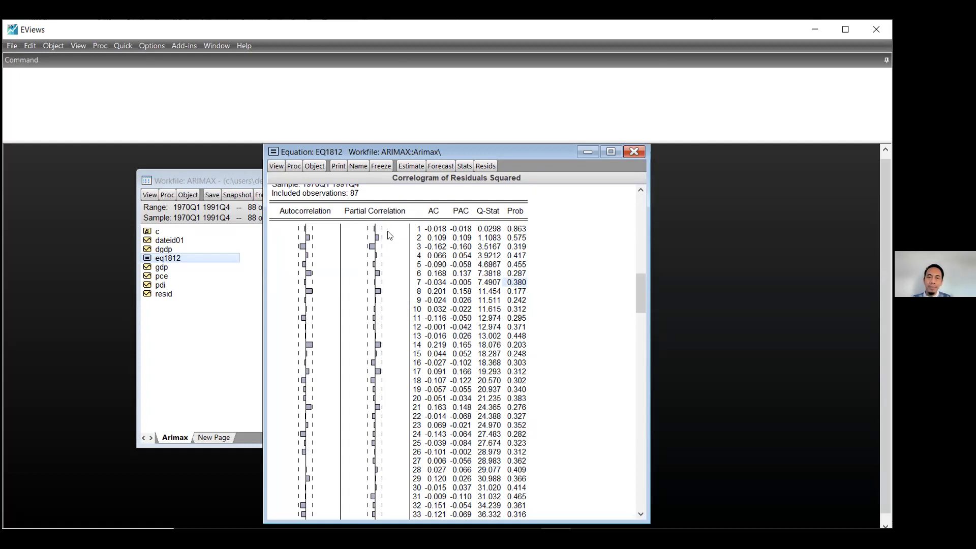
scroll(389, 234, down, 2)
scroll(394, 231, up, 3)
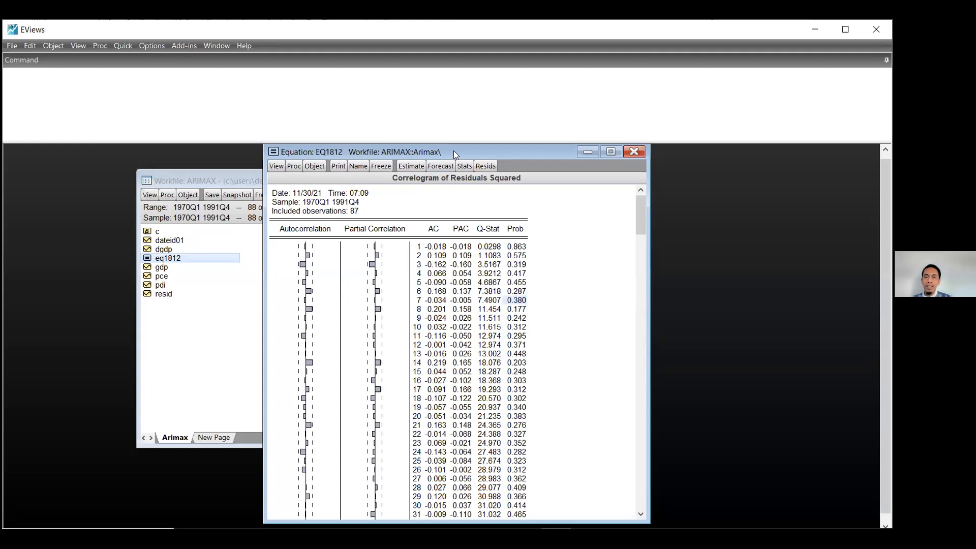
drag(453, 151, 434, 173)
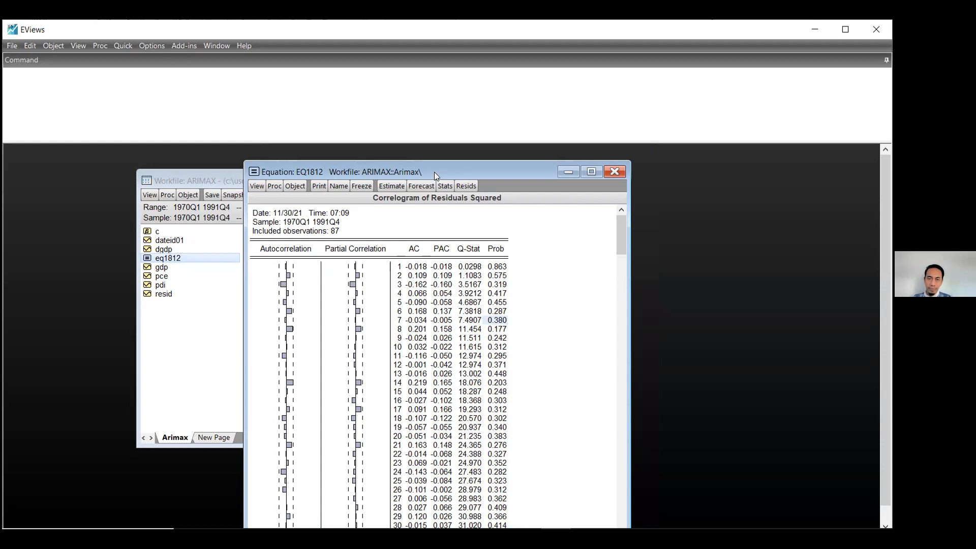
drag(434, 172, 429, 167)
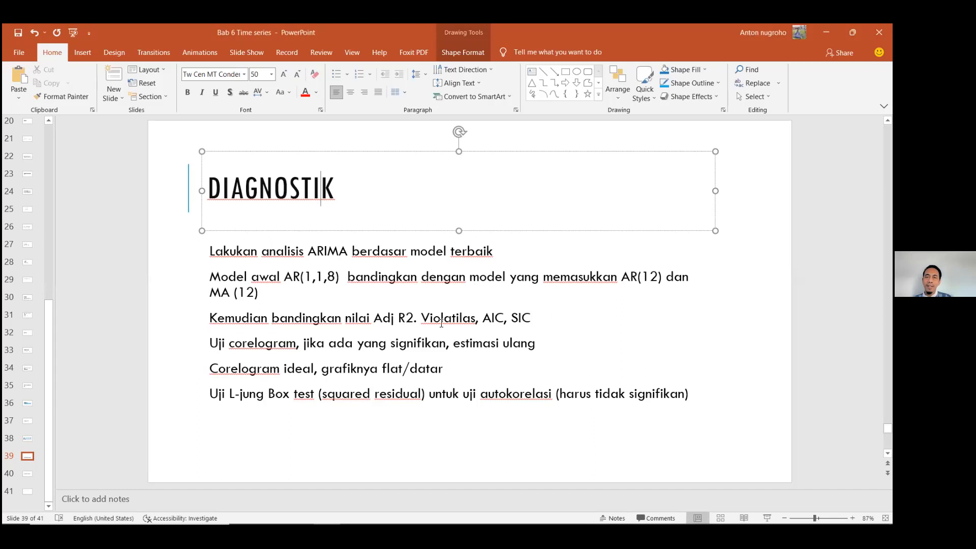
Switch to the Bab 6 Time series presentation and read the L-jung Box test point on the Diagnostik slide
triple_click(211, 392)
click(741, 331)
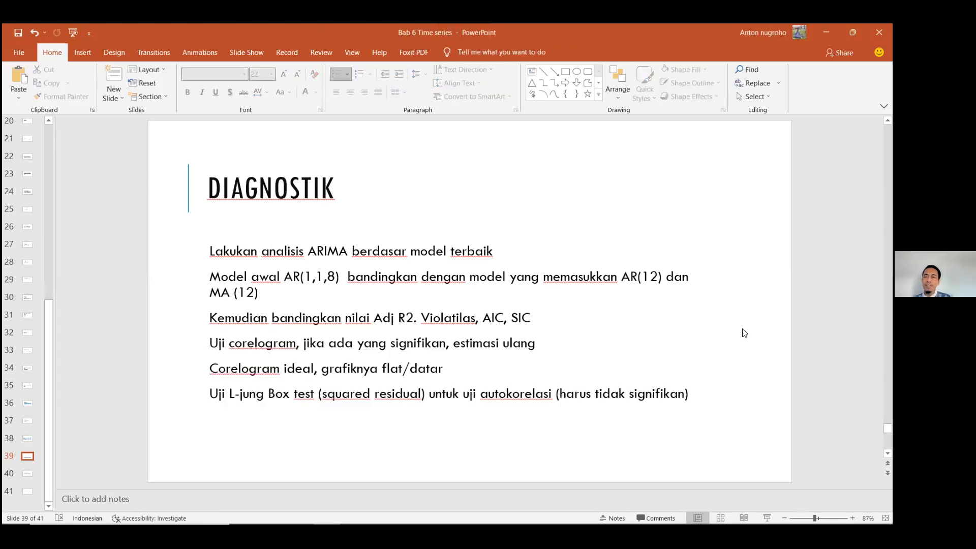
scroll(741, 331, down, 1)
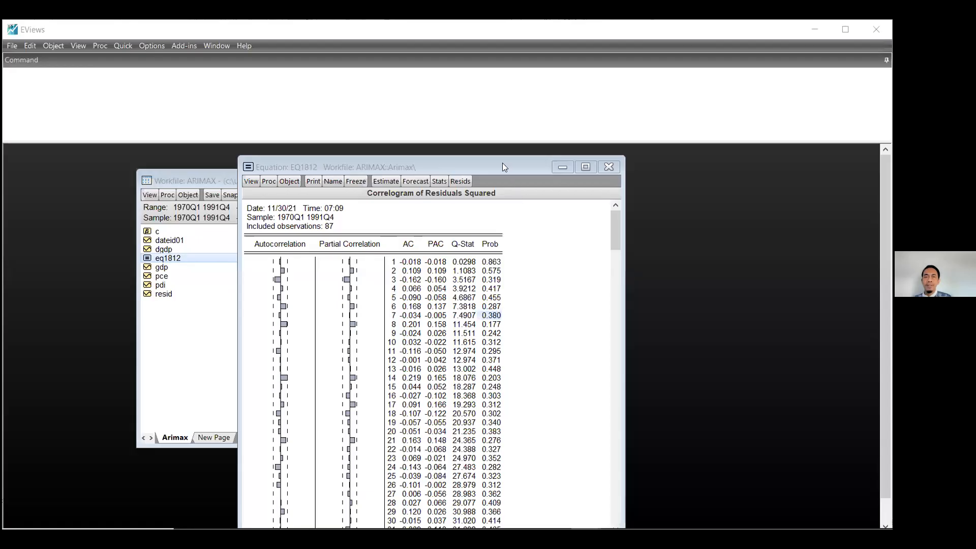
Switch back to EViews and display the Representations view of equation eq1812
drag(502, 163, 495, 152)
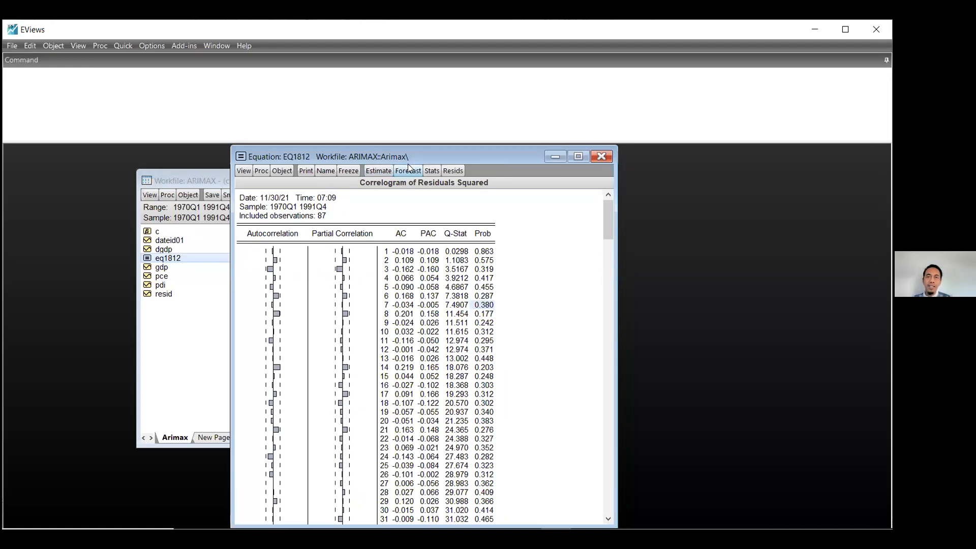
click(240, 171)
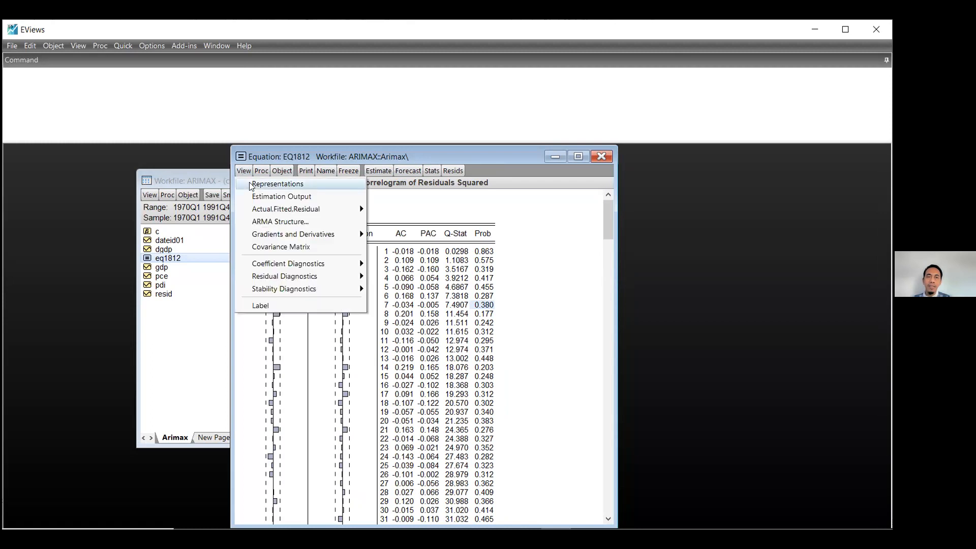
click(251, 185)
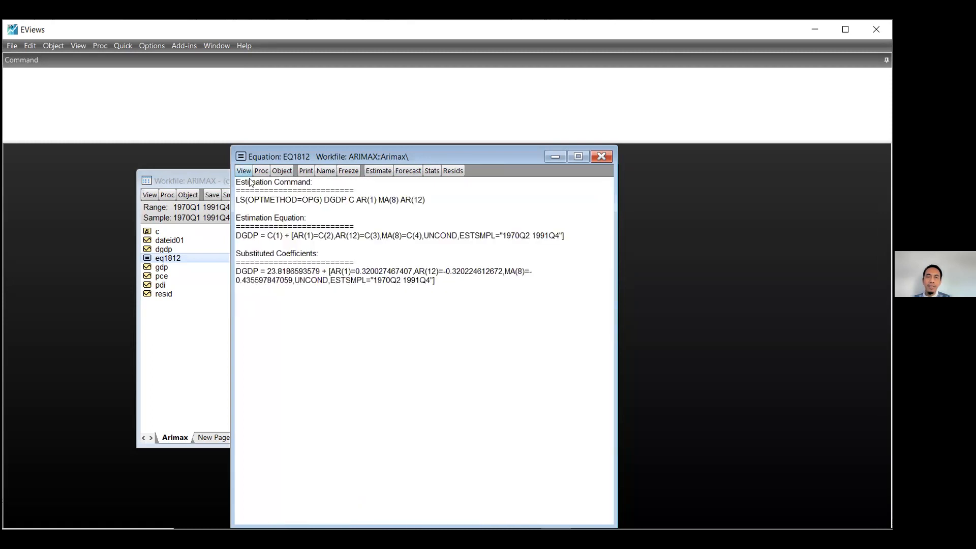
Display the estimation output of equation eq1812
click(244, 171)
click(254, 195)
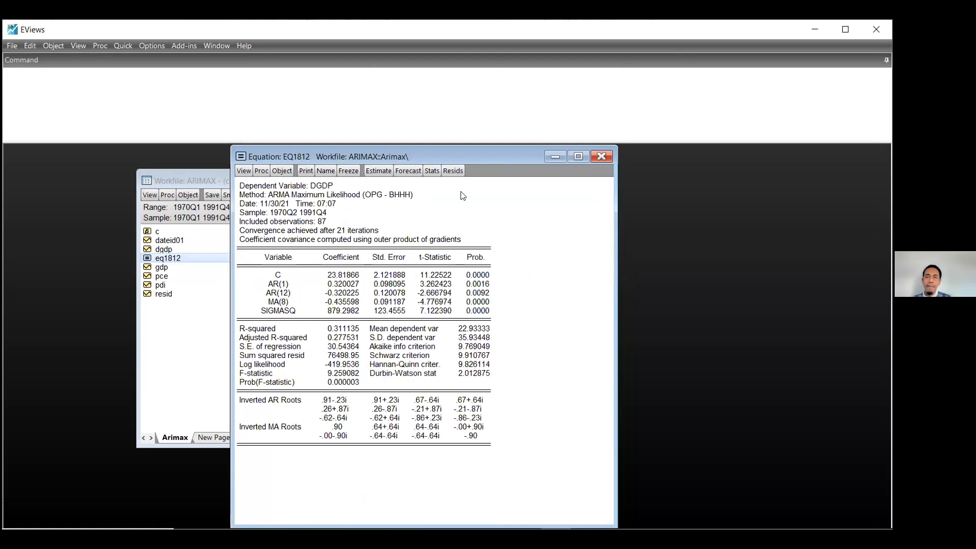
drag(458, 154, 471, 165)
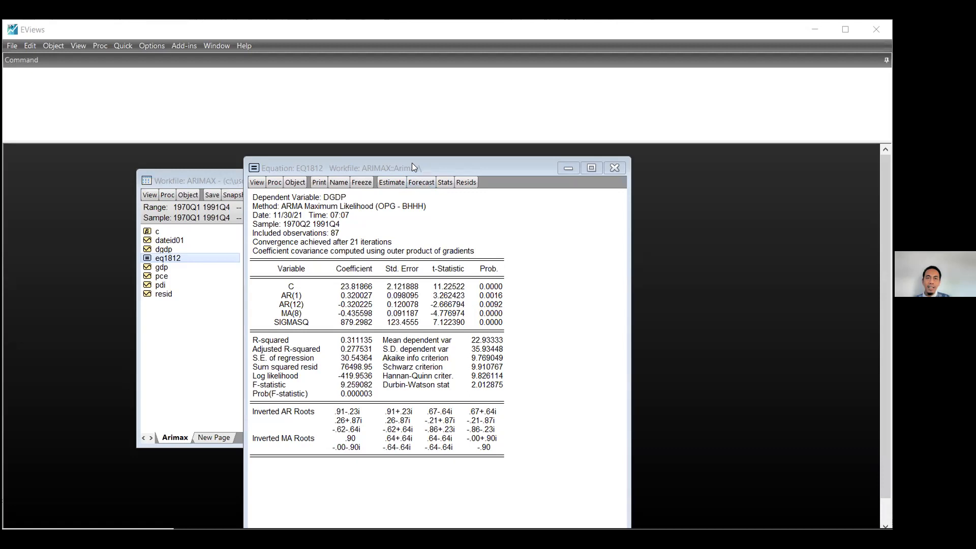
Open the gdp series from the workfile and inspect its final observation, 1991Q4
drag(412, 167, 459, 186)
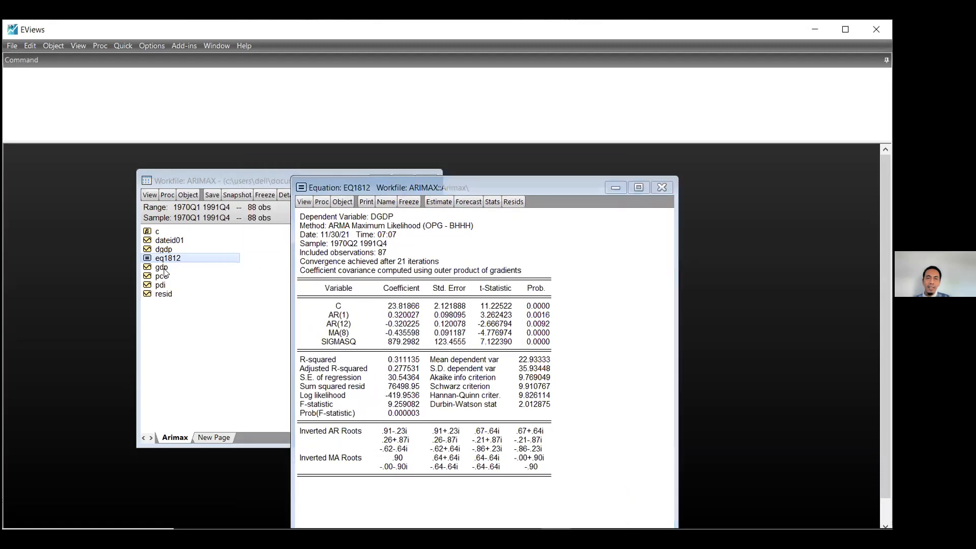
double_click(163, 268)
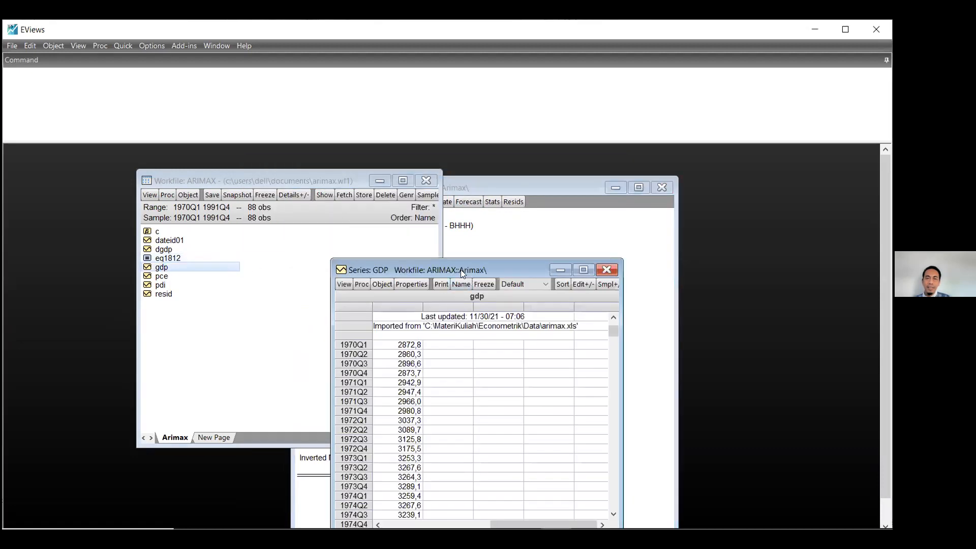
drag(461, 270, 374, 183)
drag(526, 247, 491, 313)
drag(491, 348, 502, 434)
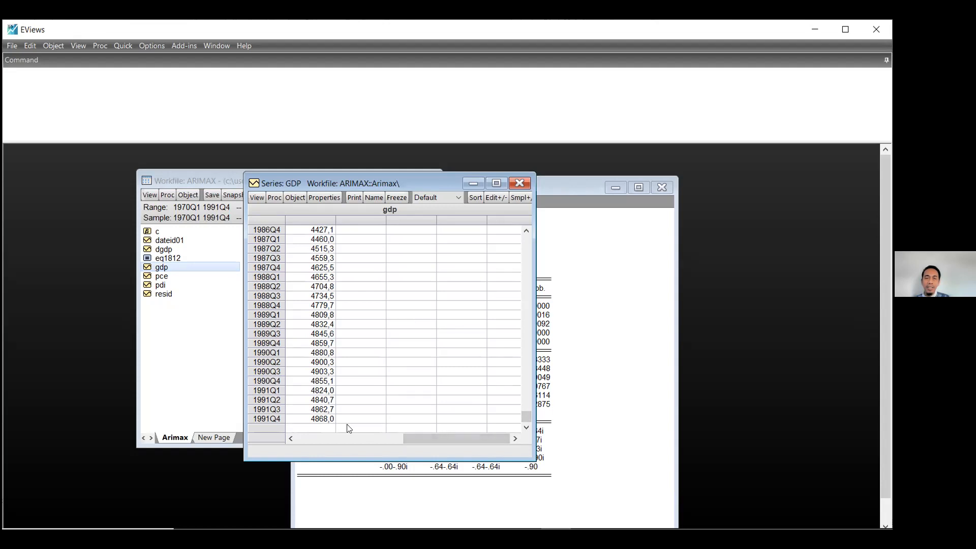
click(305, 423)
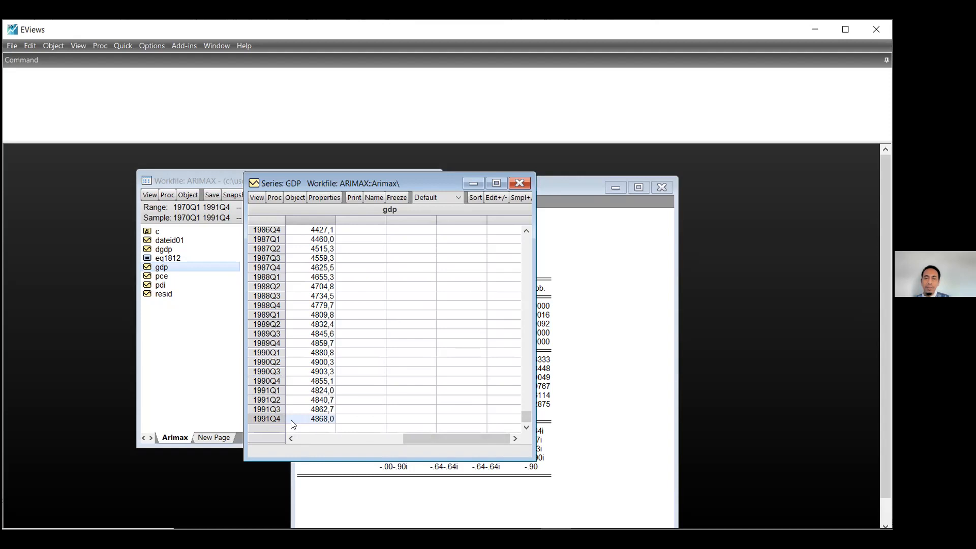
Close the gdp series, leaving its display transformation at Default
click(416, 197)
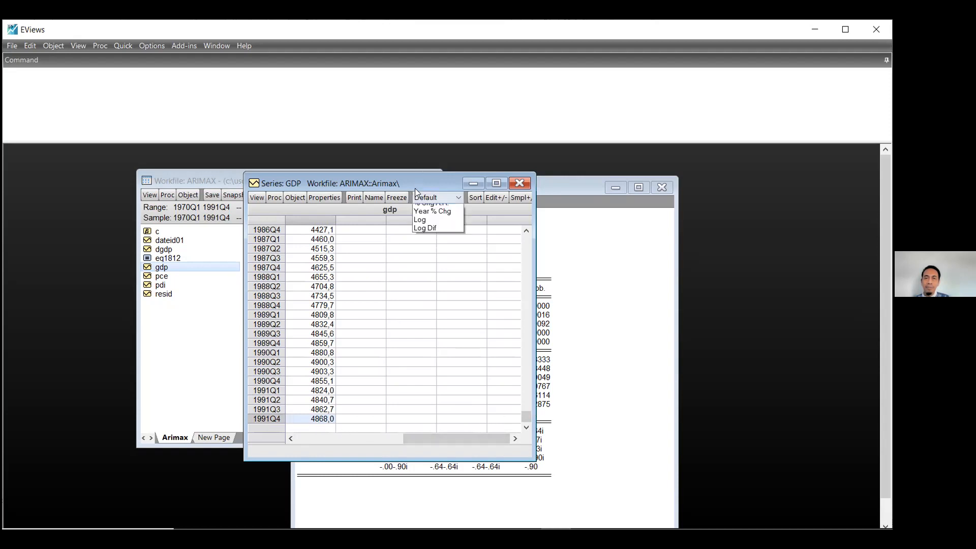
click(408, 177)
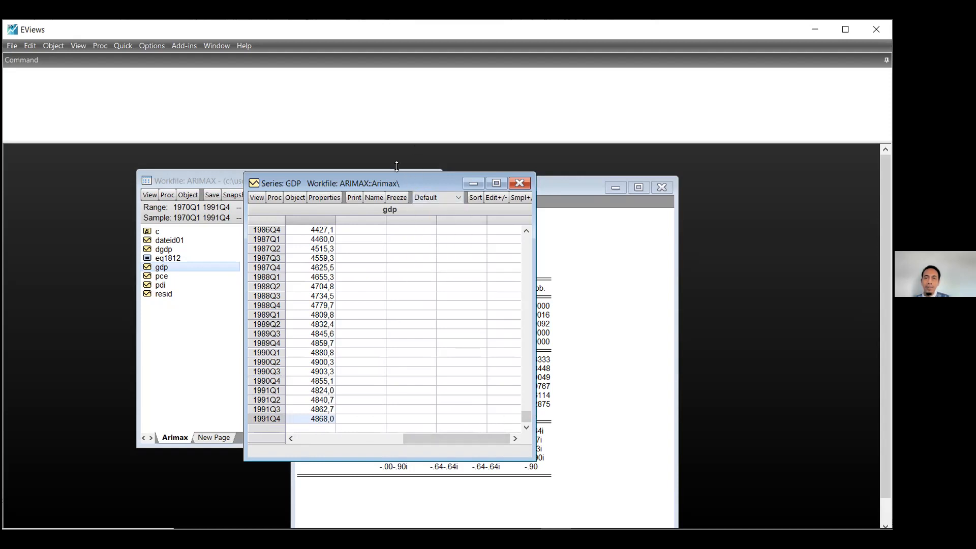
click(518, 183)
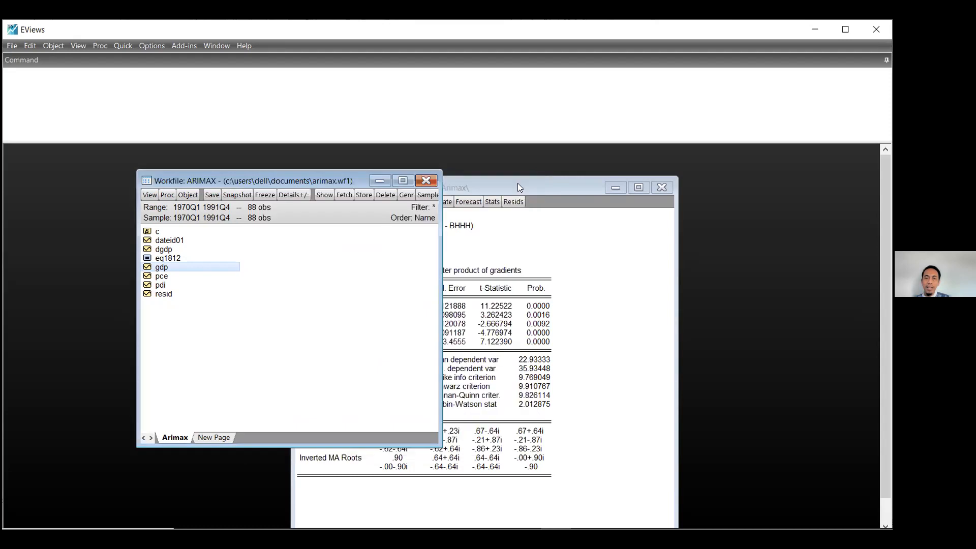
Try a dynamic forecast of equation eq1812 as dgdpf, with the forecast sample extended to 1970q1 1994q4
click(479, 183)
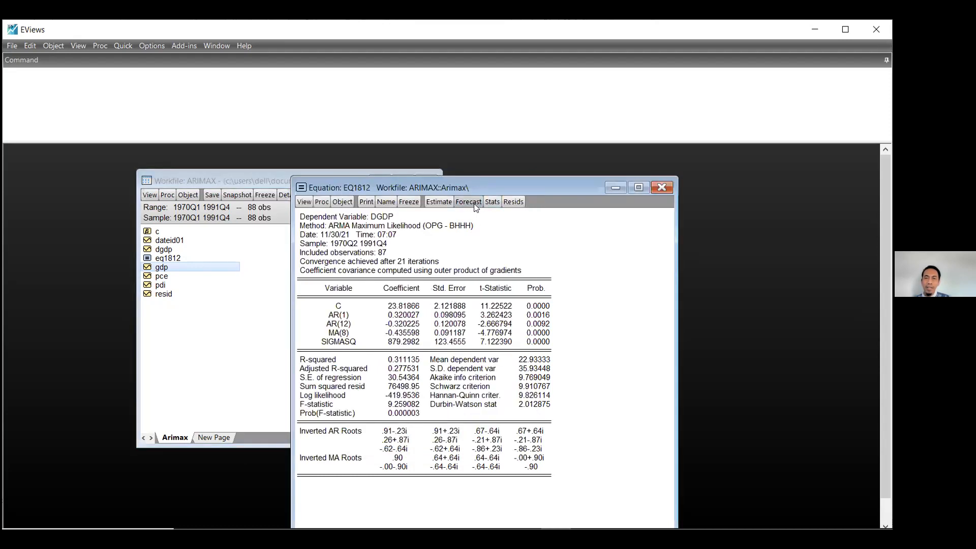
click(474, 204)
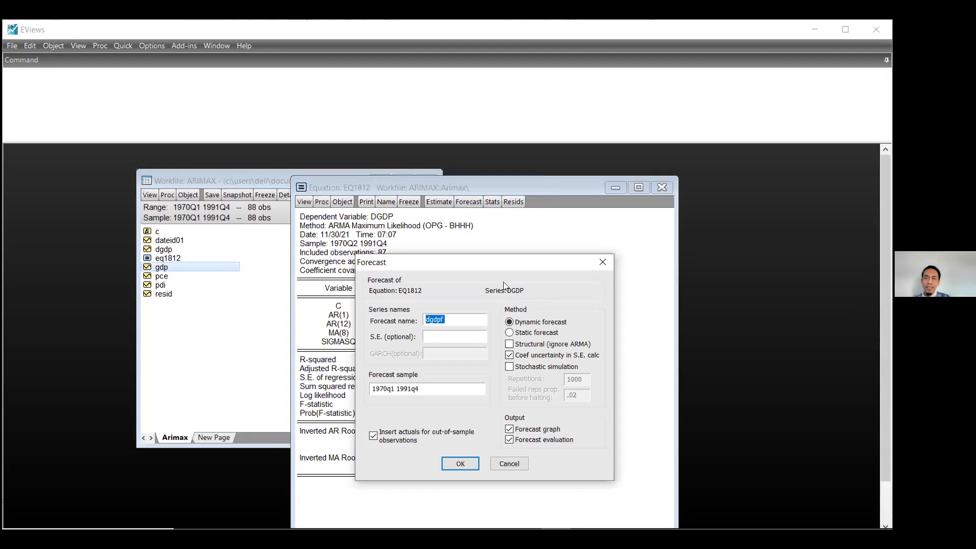
drag(489, 264, 483, 257)
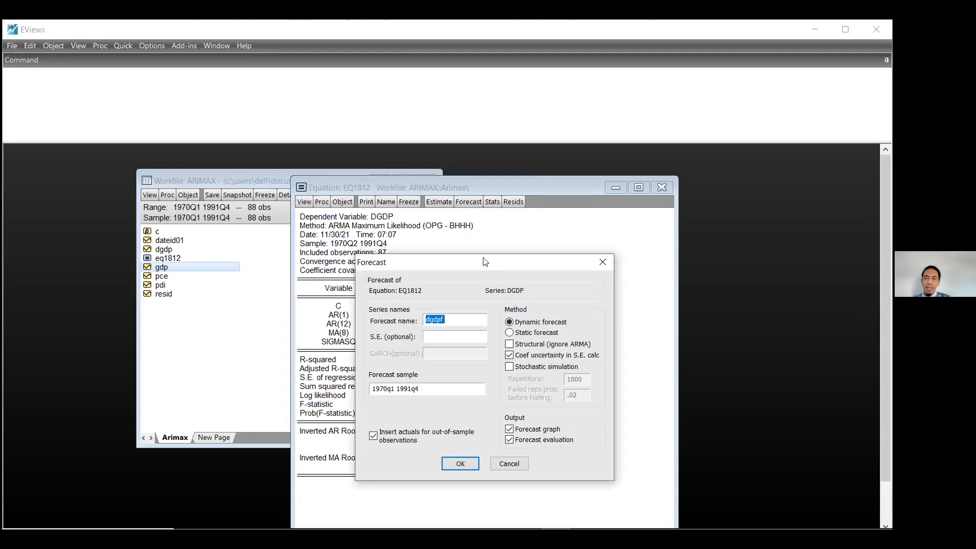
click(406, 381)
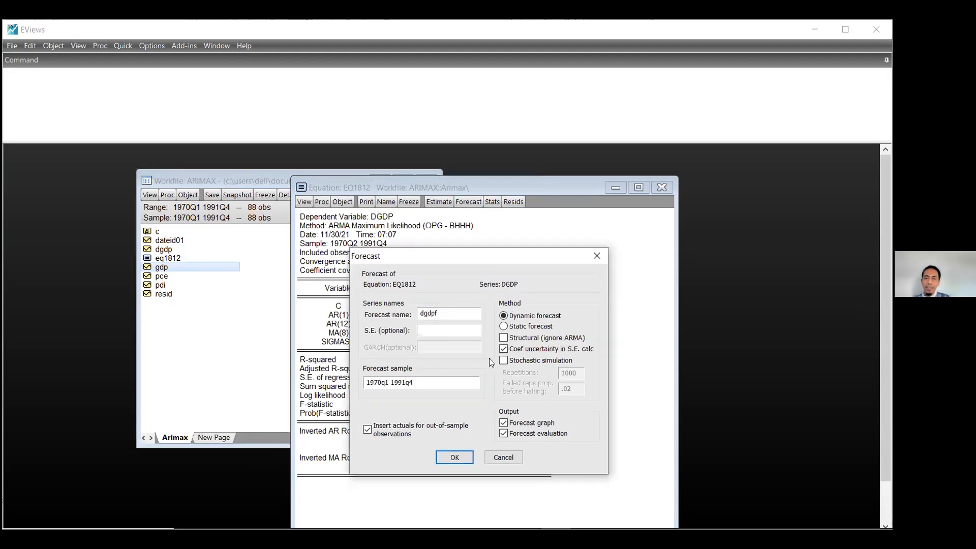
key(BackSpace)
text(4)
click(445, 456)
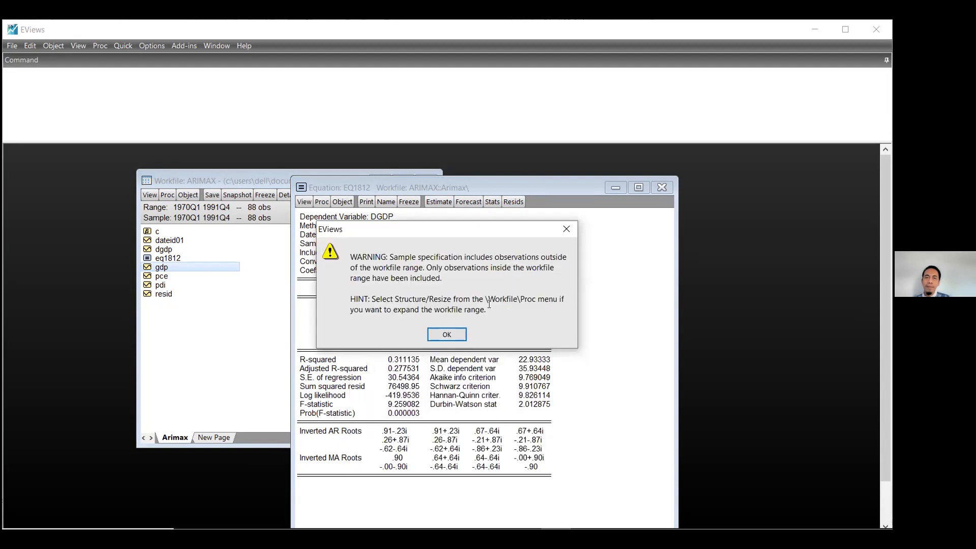
click(457, 333)
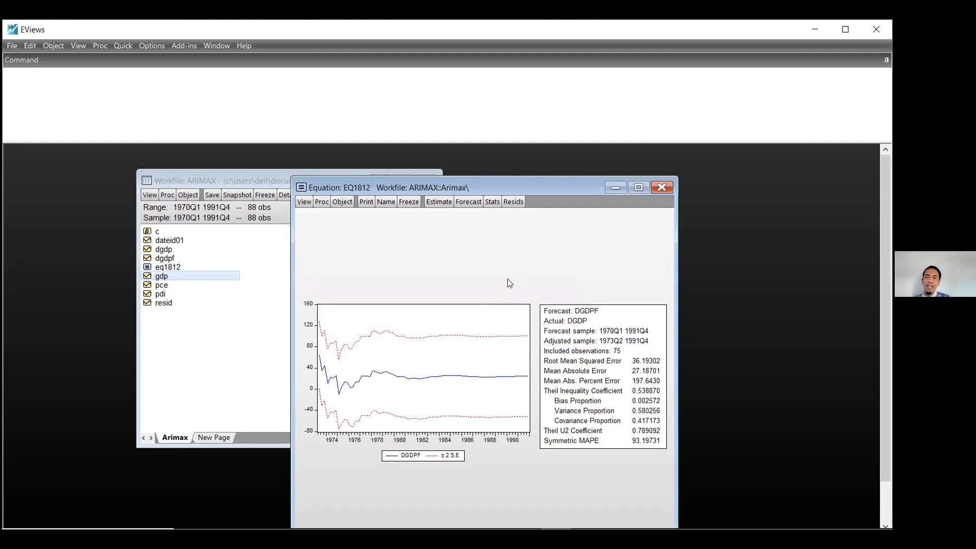
Return equation eq1812 to its estimation output and close the equation window
click(305, 201)
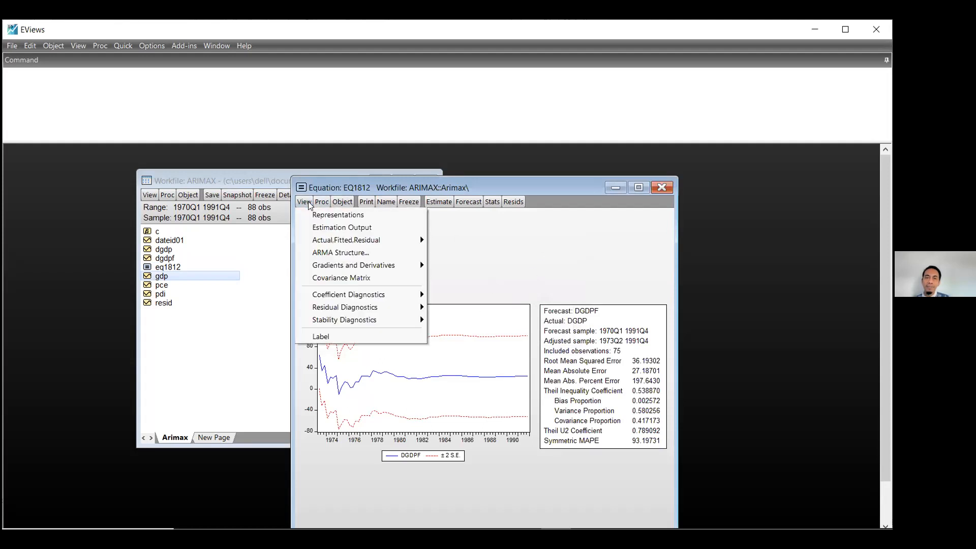
click(324, 229)
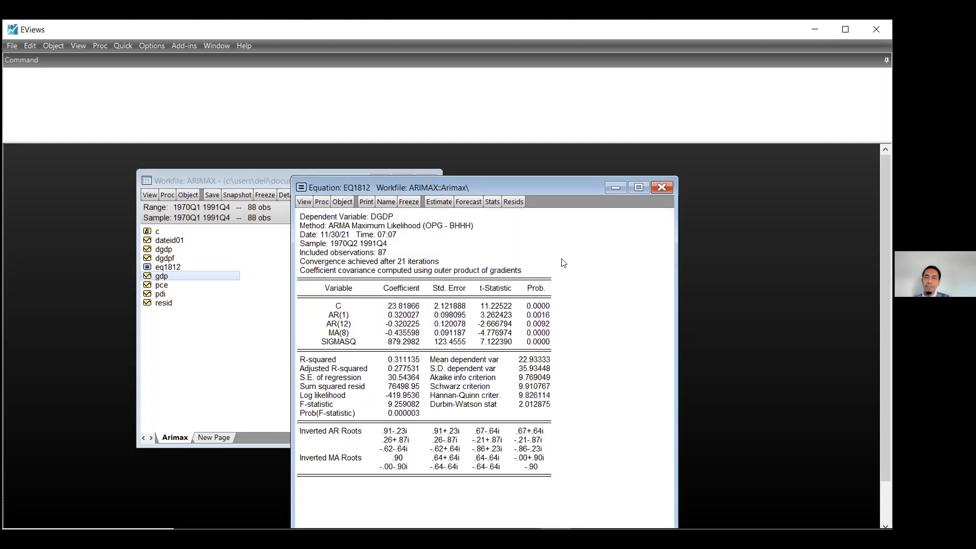
click(666, 186)
Resize the quarterly workfile by setting its end date to 1994Q4 and accept the insertion of the added observations
click(249, 327)
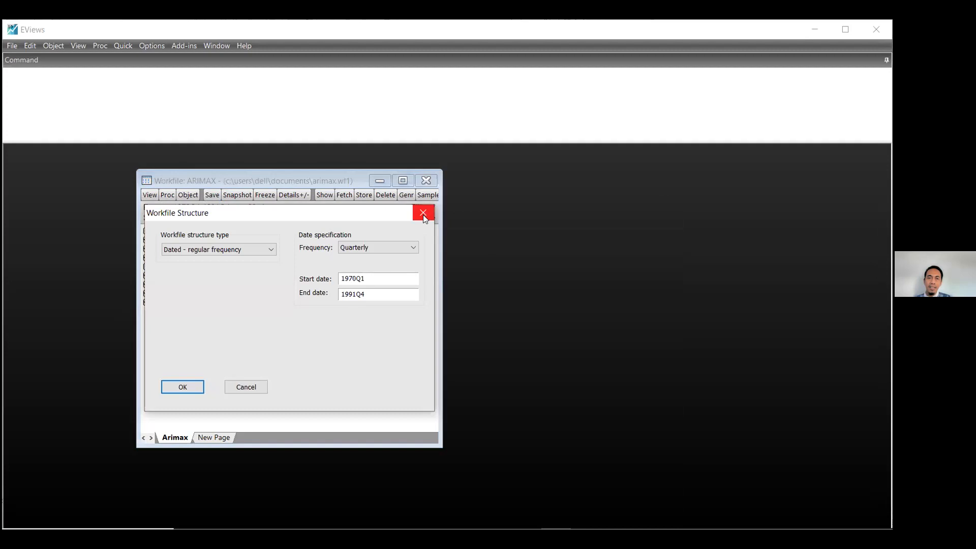
click(422, 215)
double_click(251, 212)
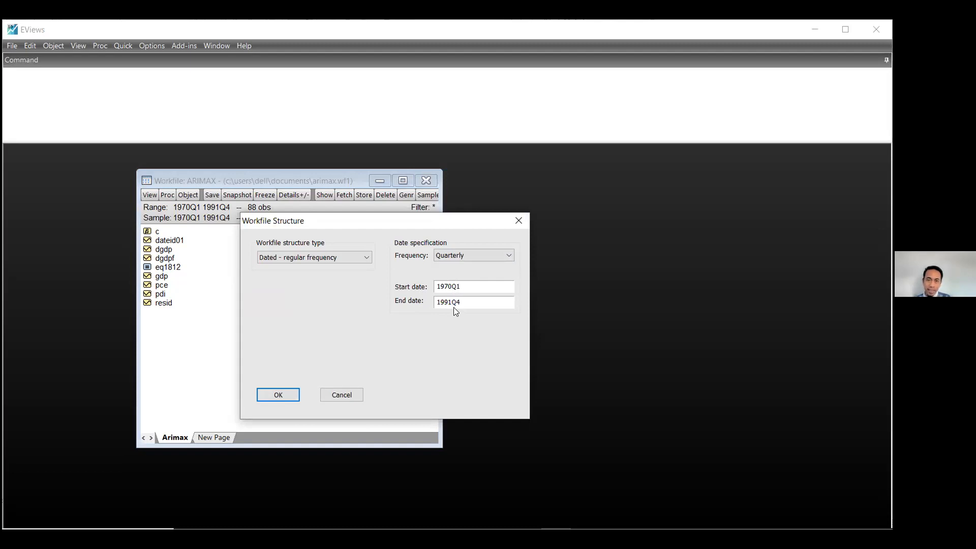
click(450, 303)
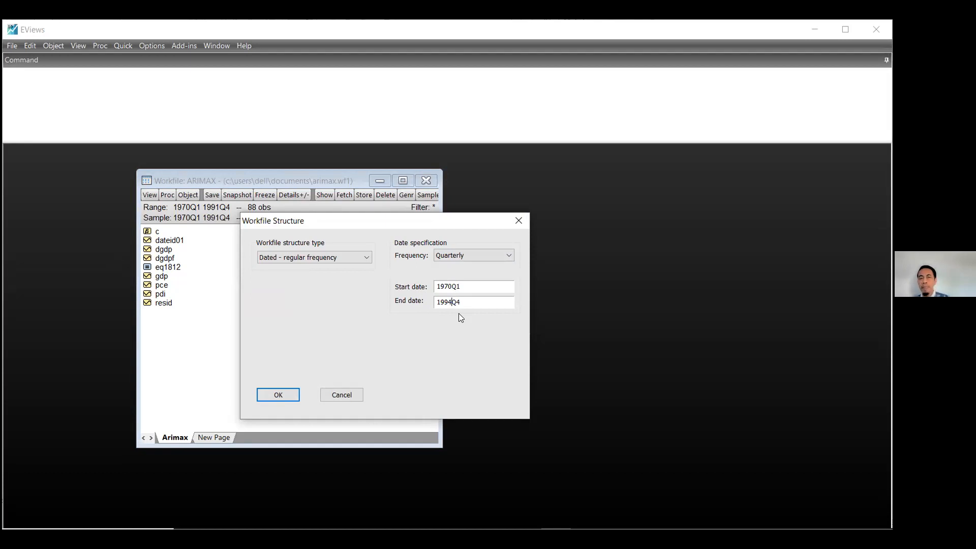
click(279, 392)
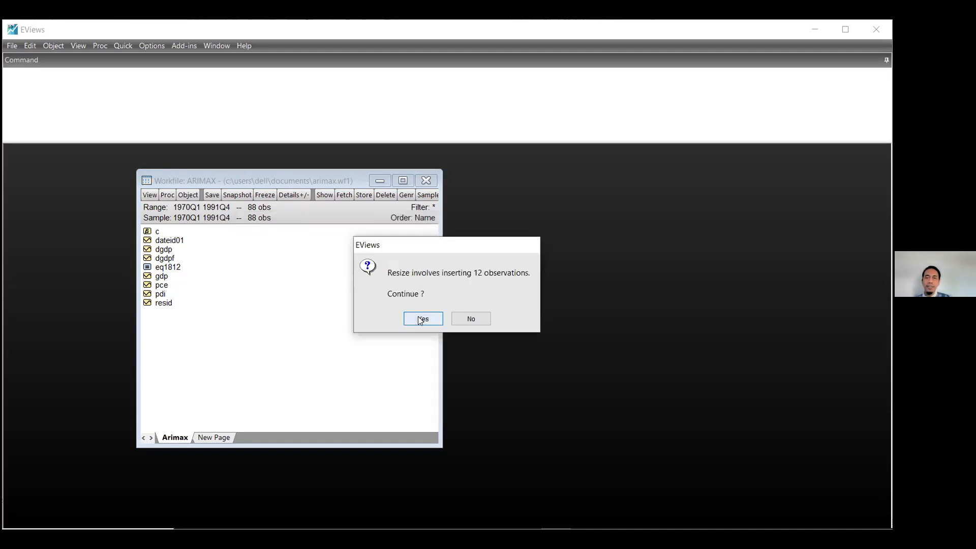
click(422, 319)
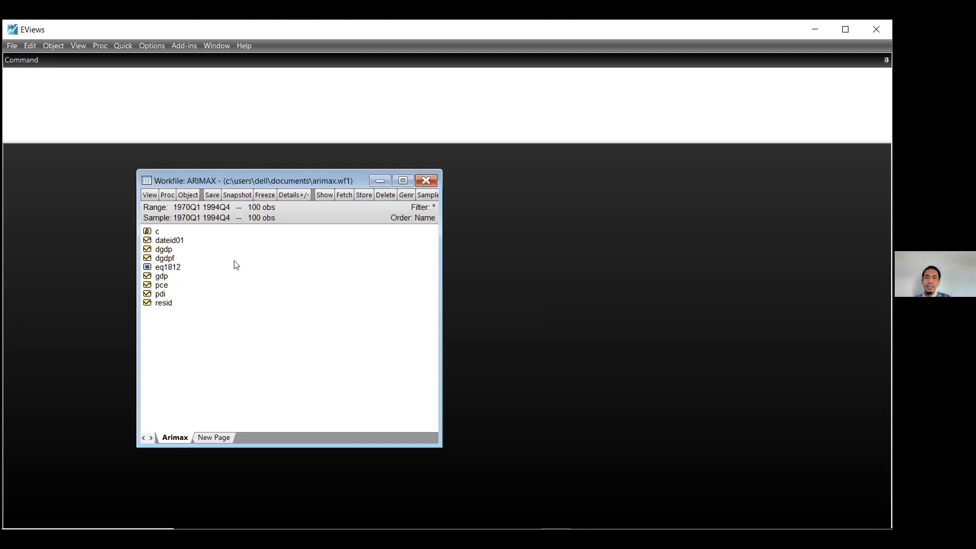
Open the gdp series, examine its observations from 1991Q4 through 1994Q4, and close it
double_click(164, 276)
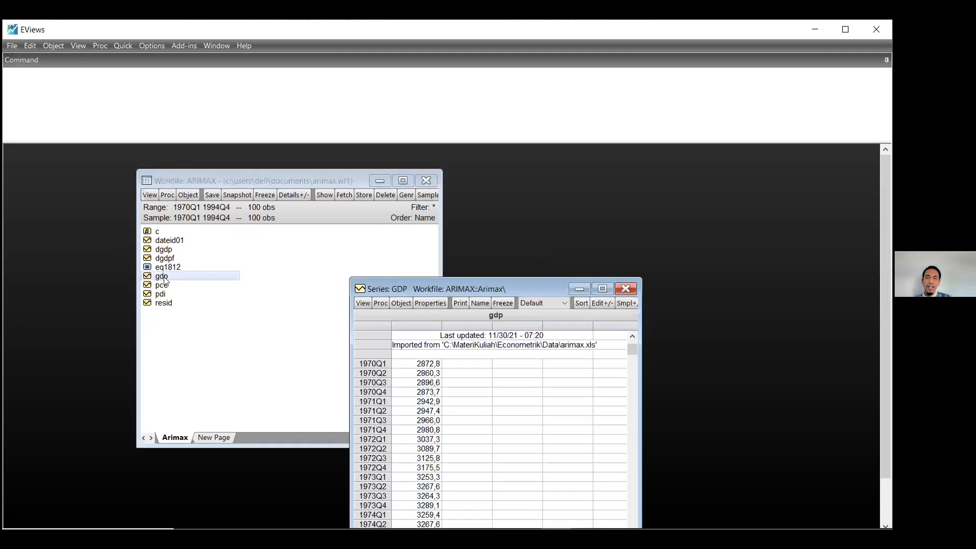
drag(527, 291, 538, 167)
drag(641, 227, 628, 420)
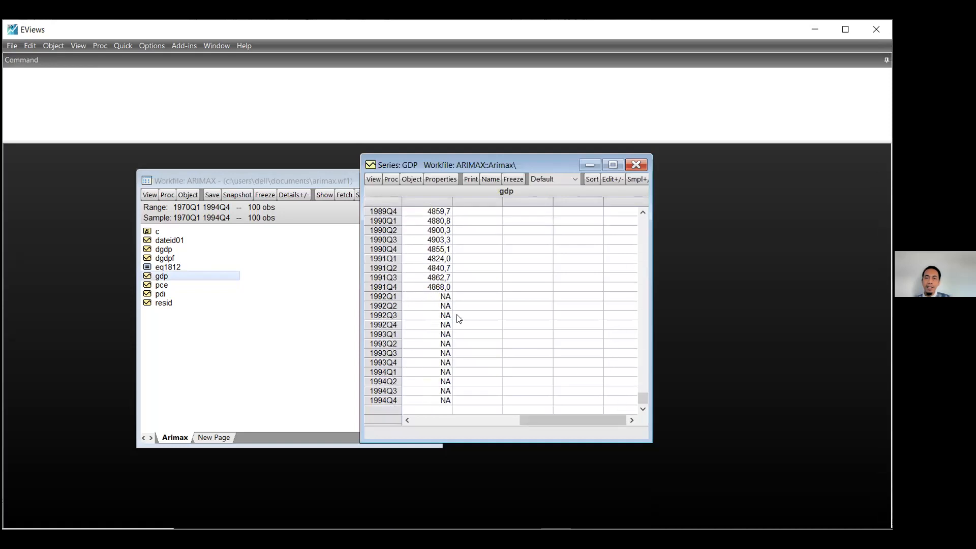
click(374, 287)
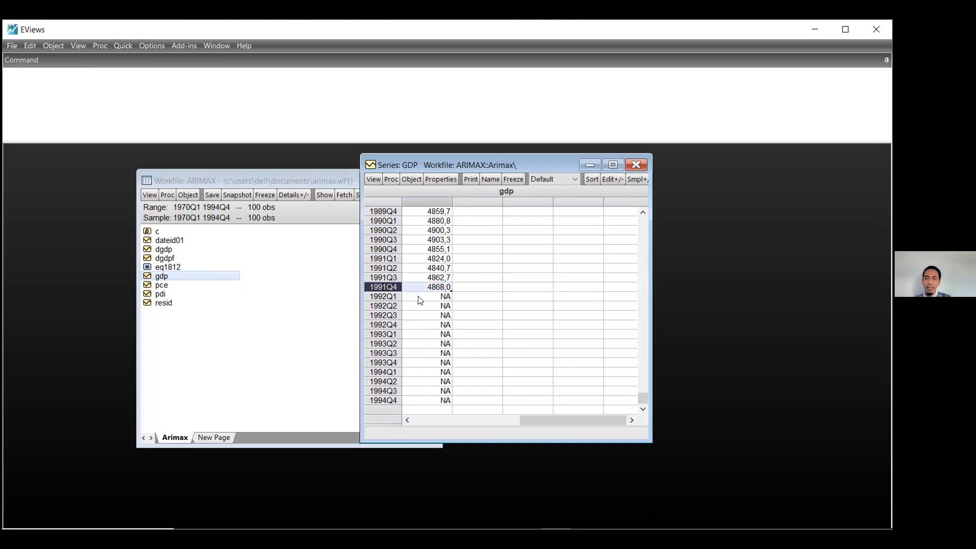
click(395, 298)
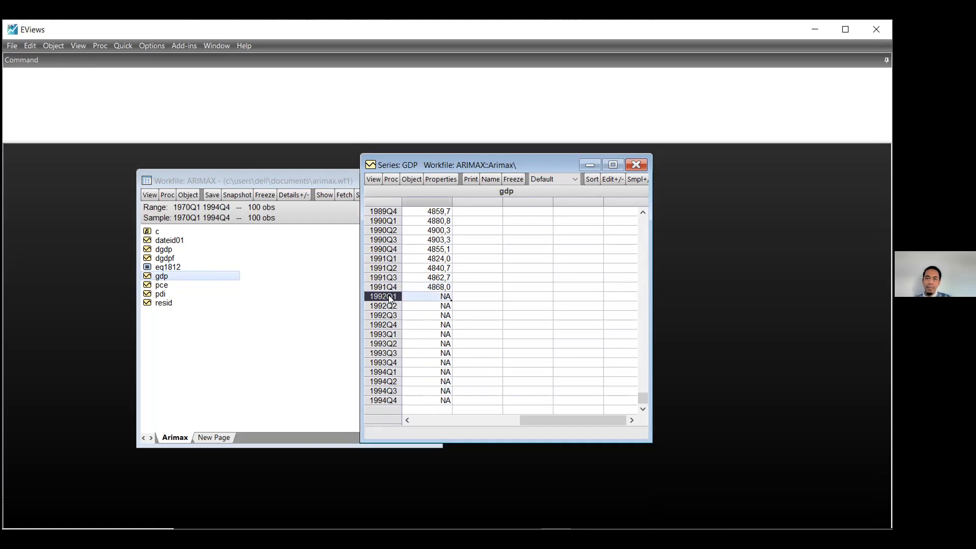
click(393, 306)
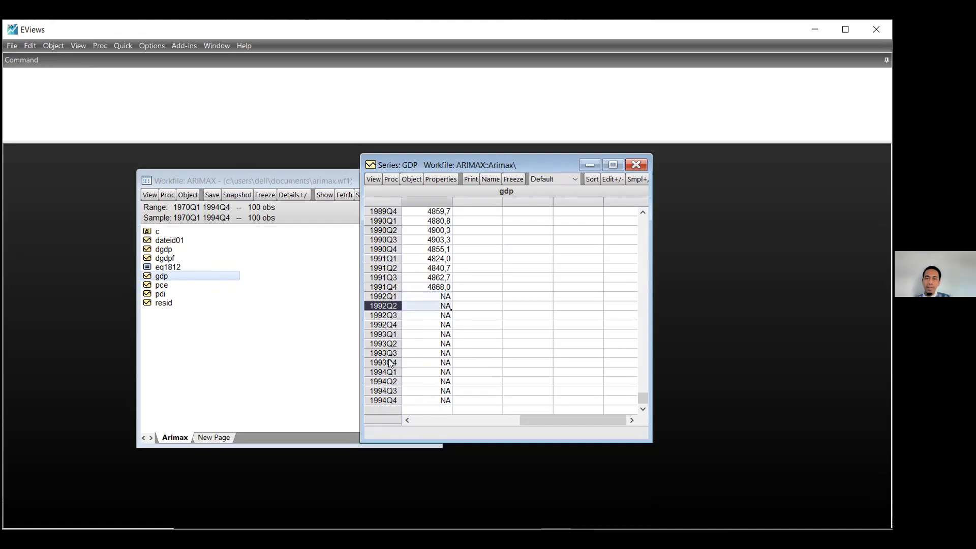
click(387, 401)
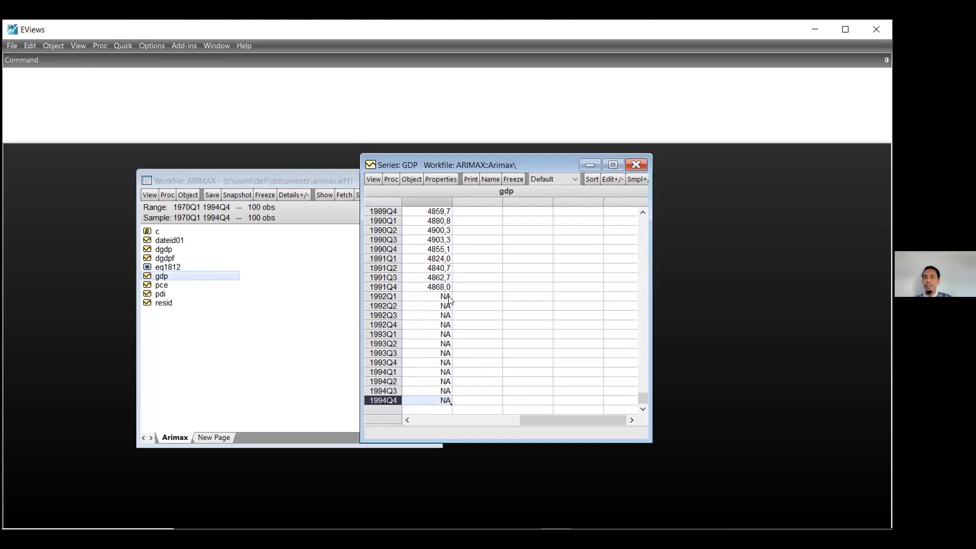
click(636, 164)
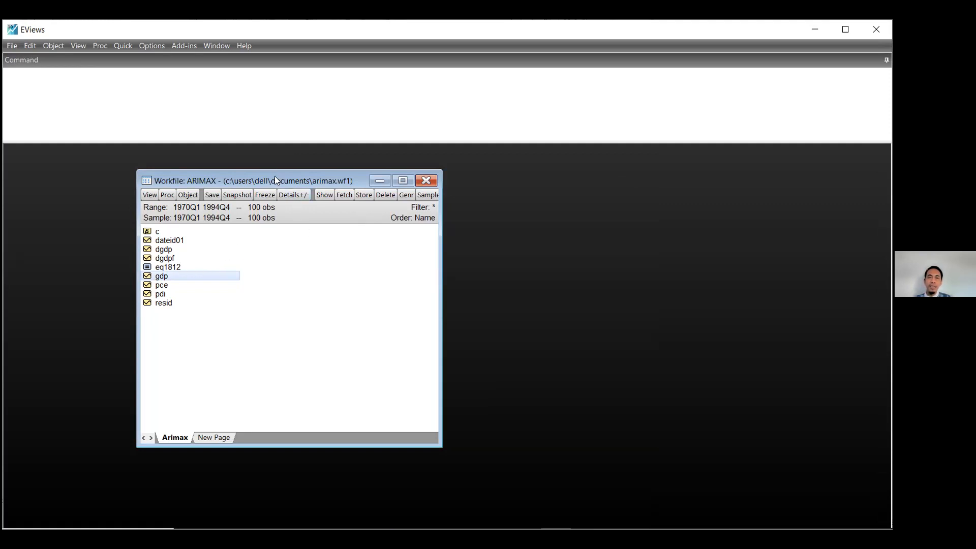
Reopen equation eq1812 from the workfile and bring up its forecast settings
drag(276, 177, 301, 167)
click(200, 258)
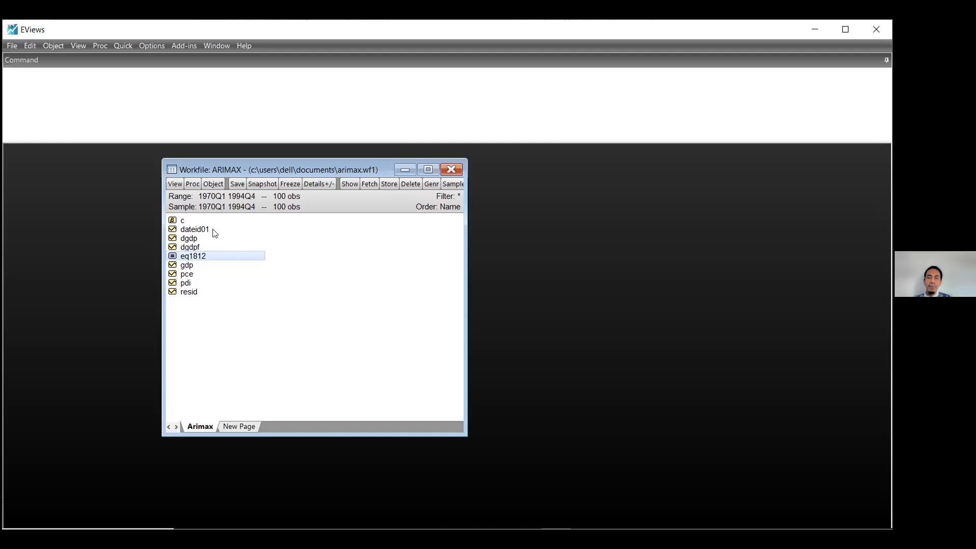
double_click(229, 257)
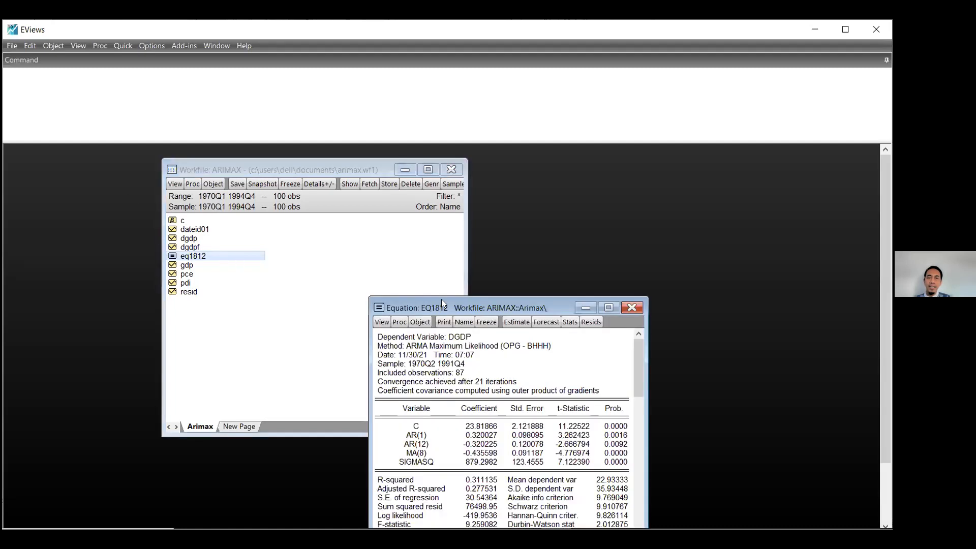
drag(445, 303, 403, 200)
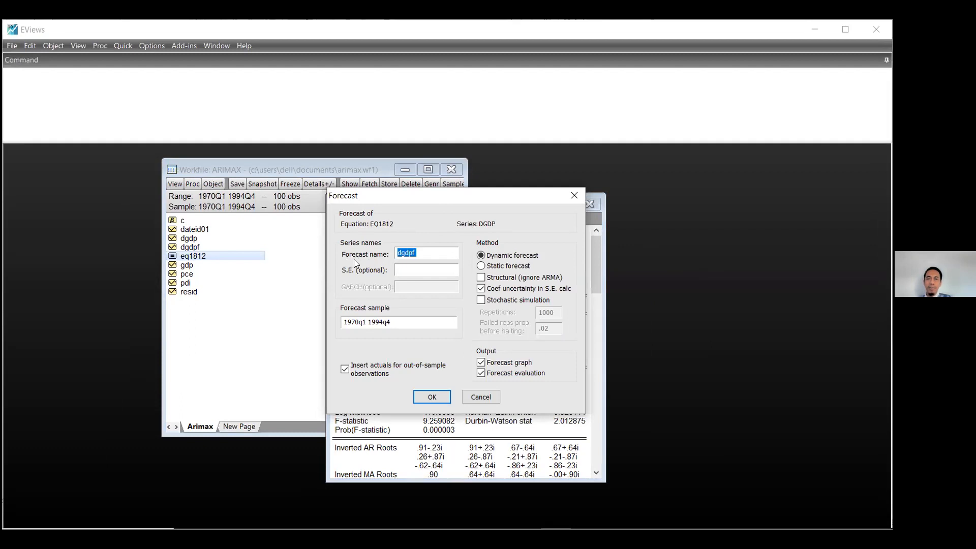
Run a static forecast of eq1812 as dgdpf over the sample 1992q1 1994q4
click(427, 255)
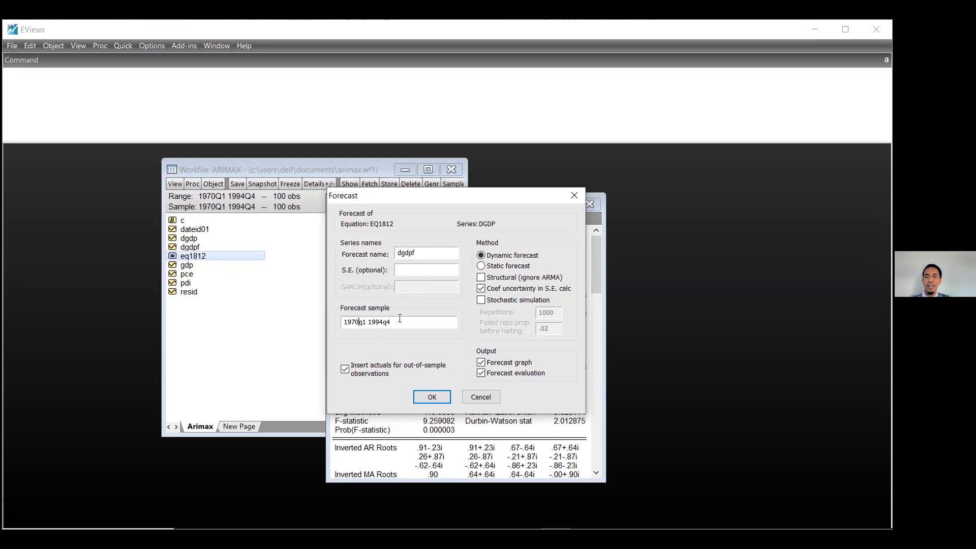
key(BackSpace)
key(BackSpace)
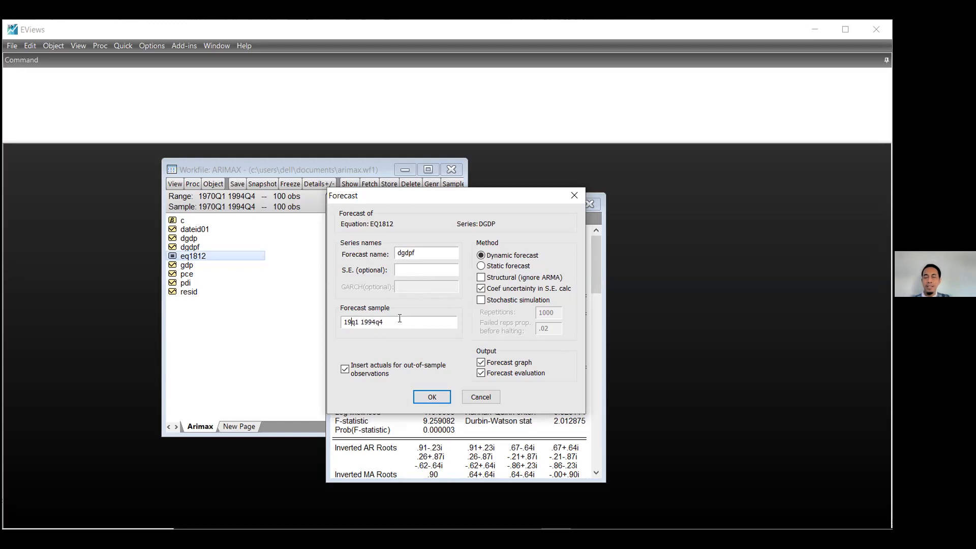
text(92)
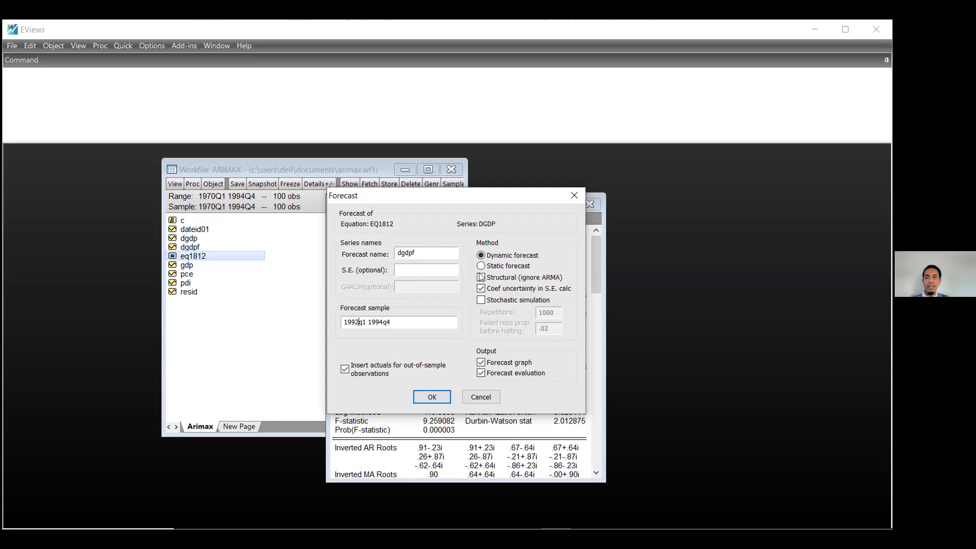
click(495, 268)
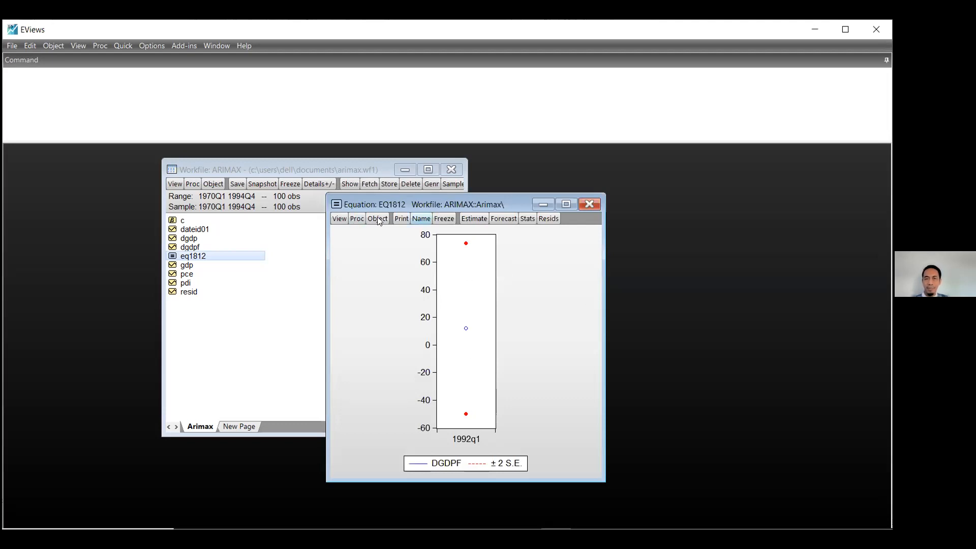
Switch eq1812 from the forecast graph back to its estimation output
click(339, 219)
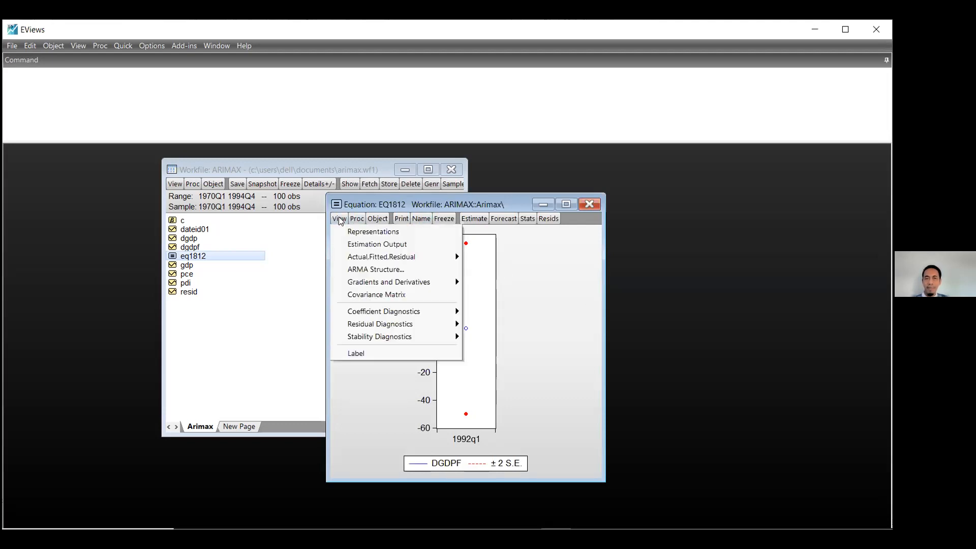
click(444, 201)
drag(444, 201, 462, 171)
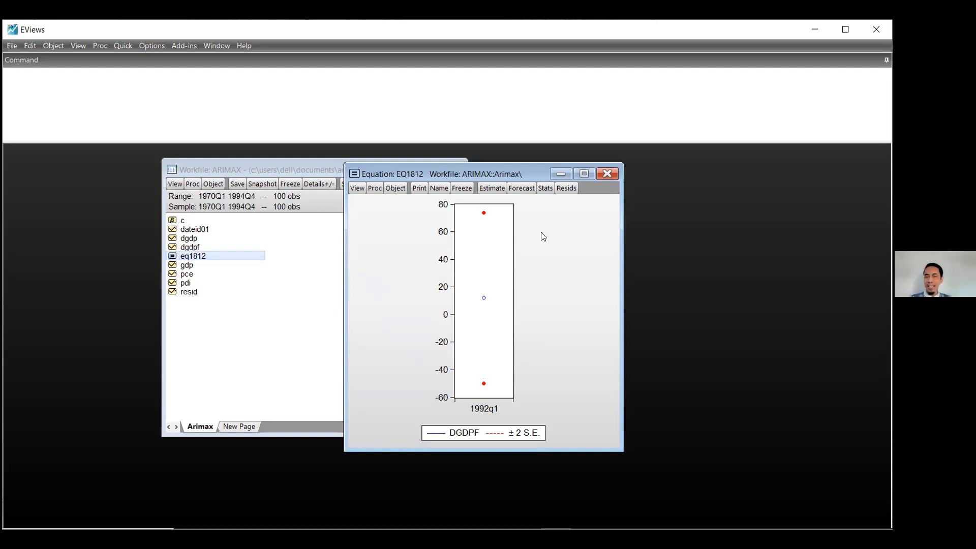
click(357, 189)
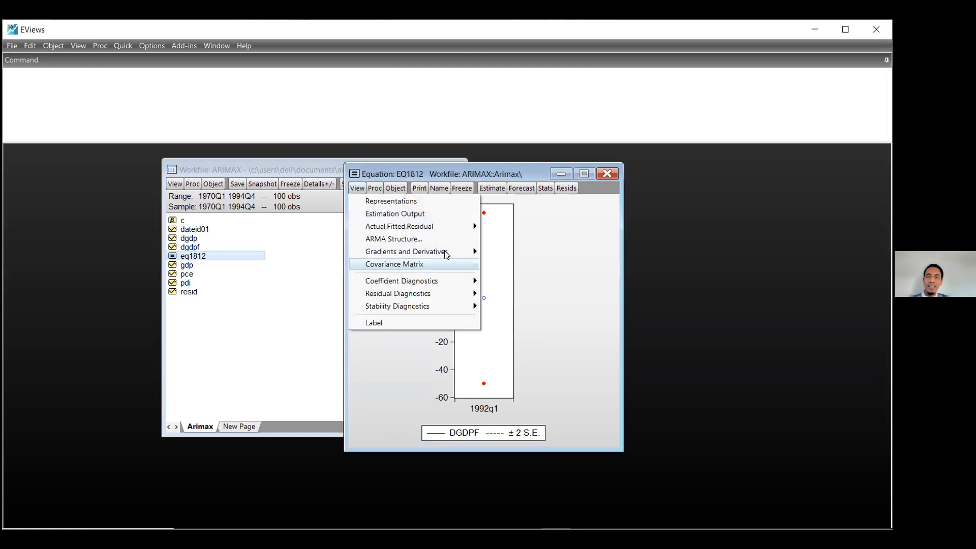
click(440, 218)
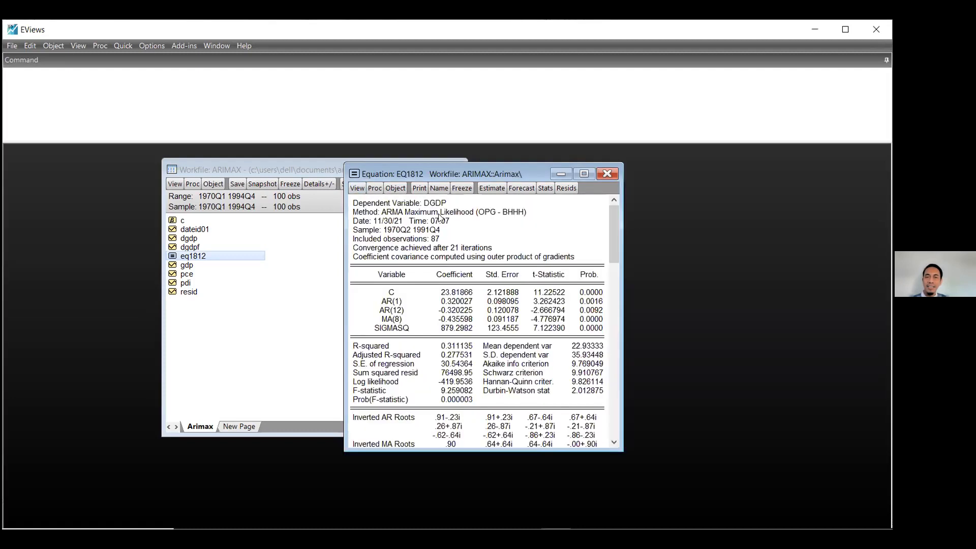
Forecast eq1812 as dgdpf with the static method over 1970q1 1994q4, including the forecast graph and evaluation
click(522, 188)
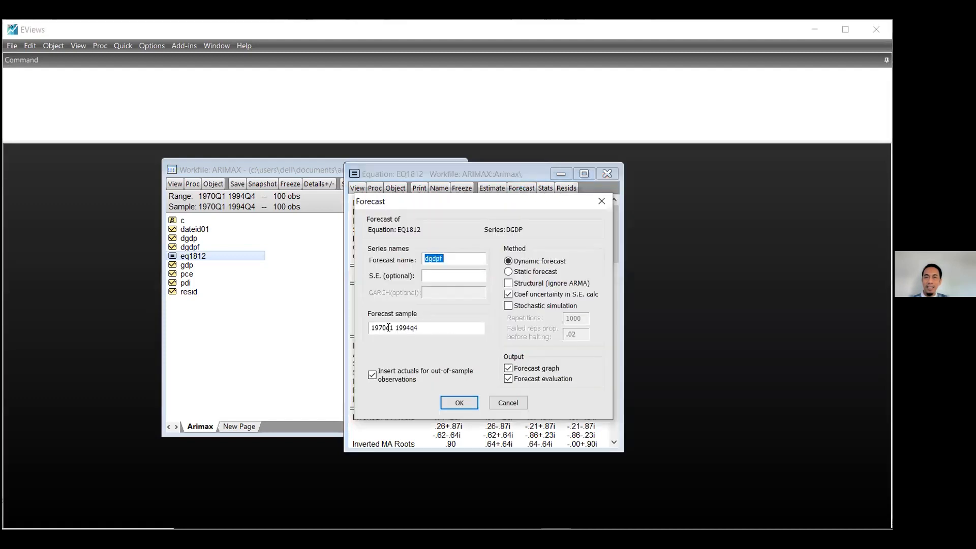
click(388, 328)
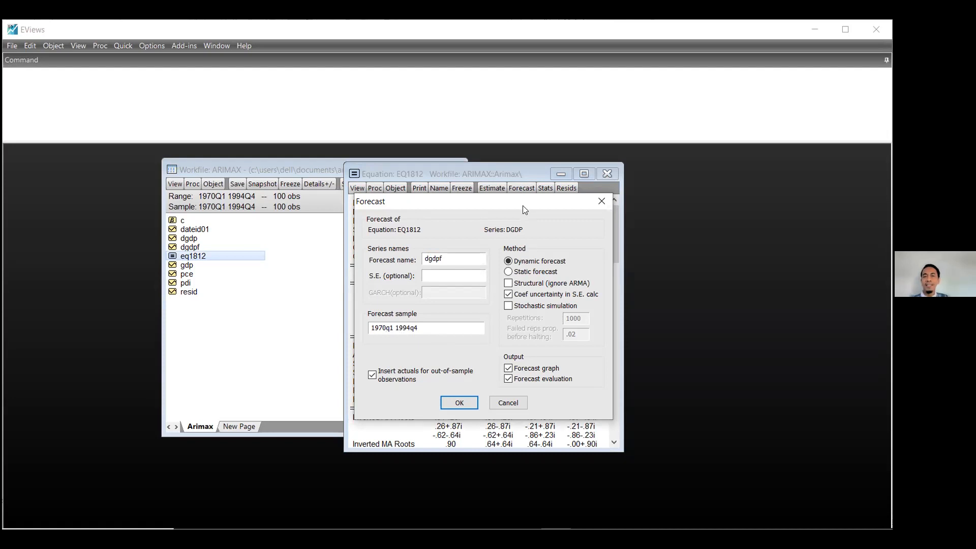
drag(519, 201, 515, 196)
click(543, 266)
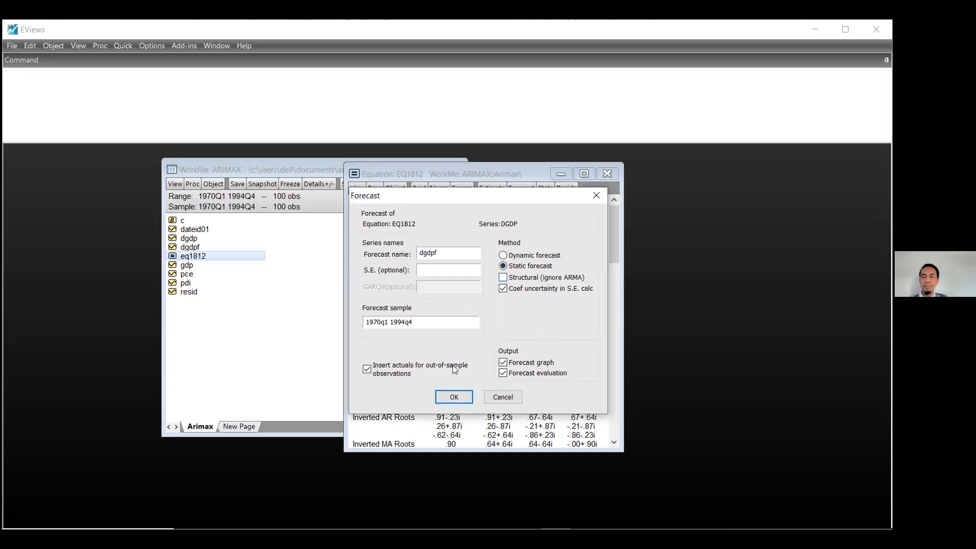
click(441, 393)
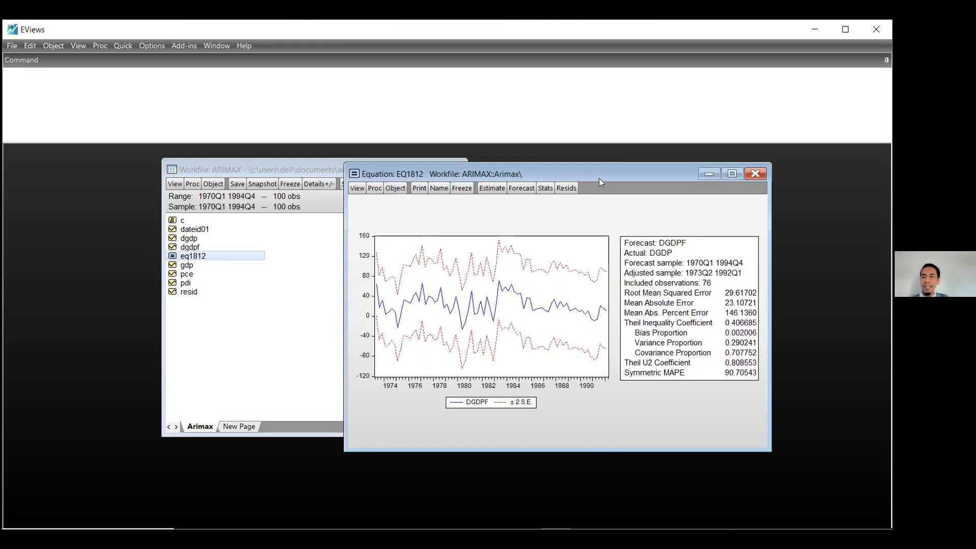
Enlarge the eq1812 forecast window and examine the dgdpf graph with its forecast evaluation statistics
drag(598, 178, 550, 182)
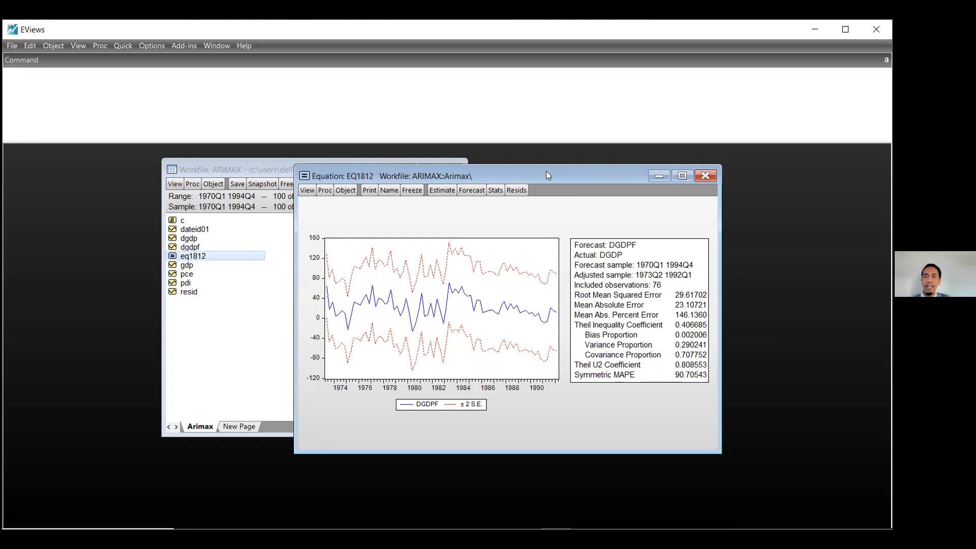
drag(547, 175, 539, 170)
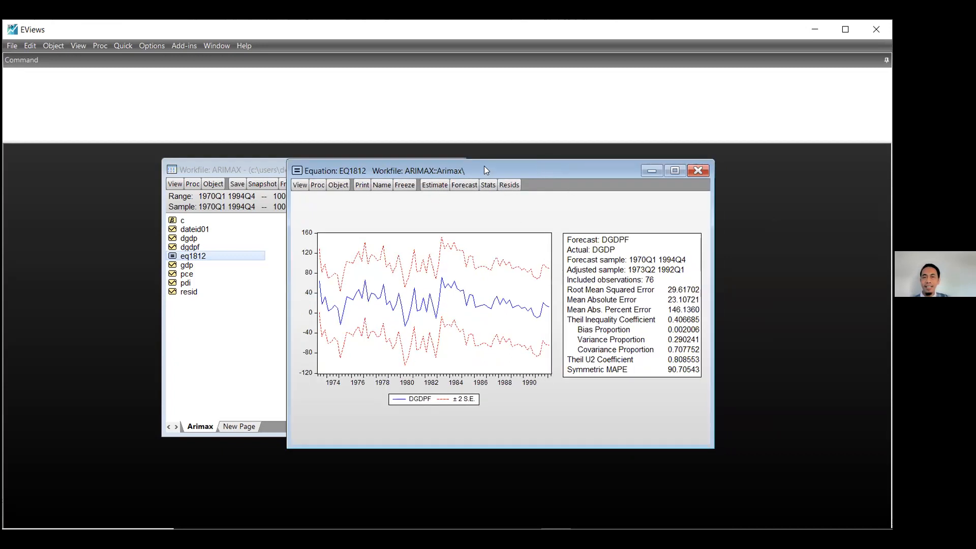
drag(483, 165, 478, 160)
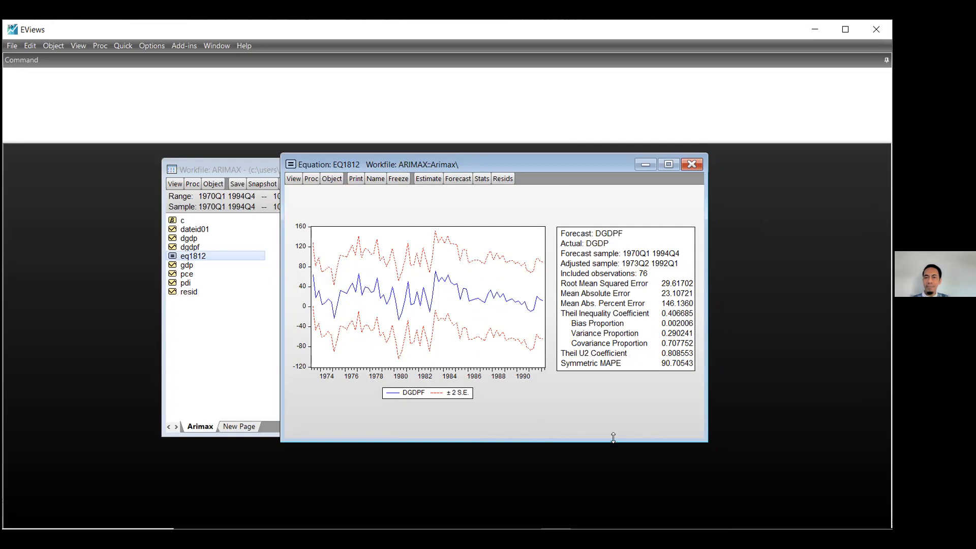
drag(613, 439, 613, 504)
drag(707, 416, 863, 419)
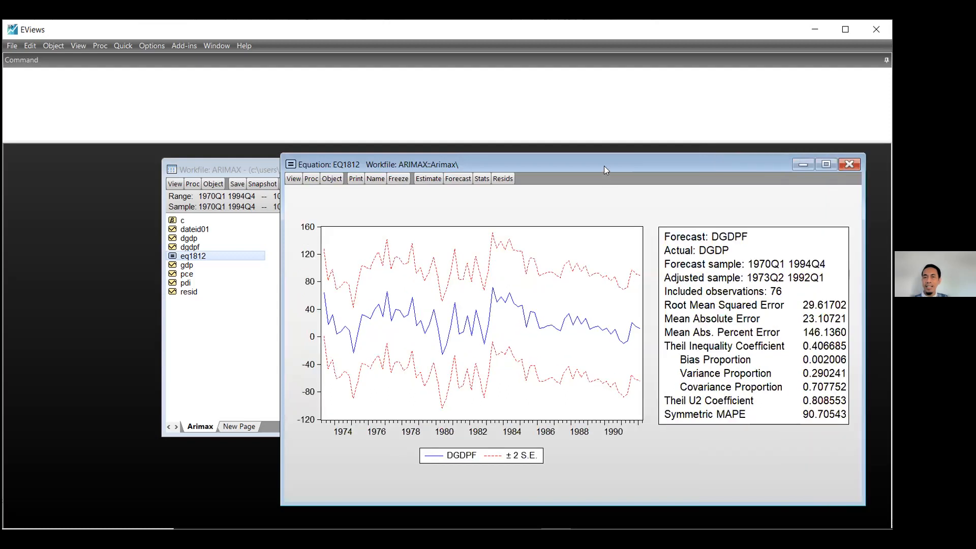
drag(600, 165, 501, 182)
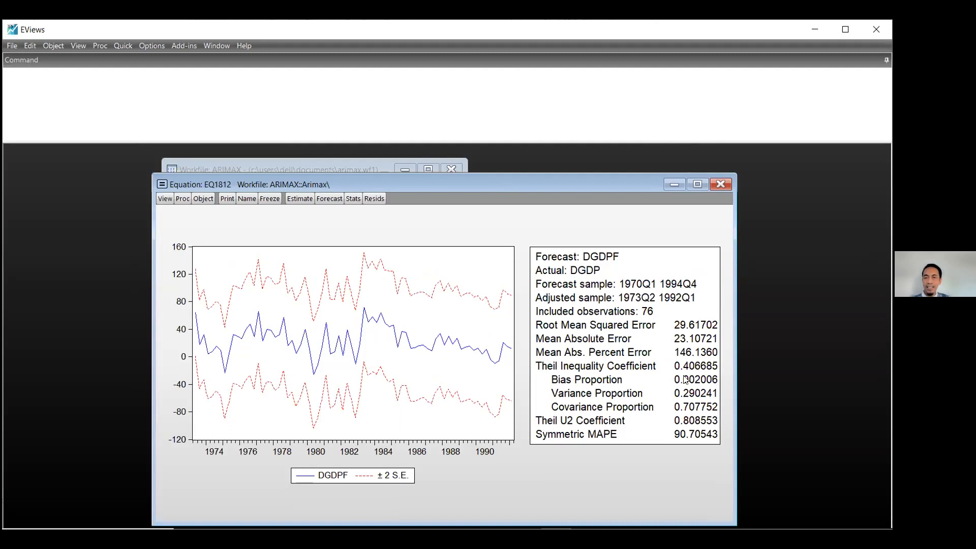
mouse_move(316, 333)
drag(550, 178, 523, 171)
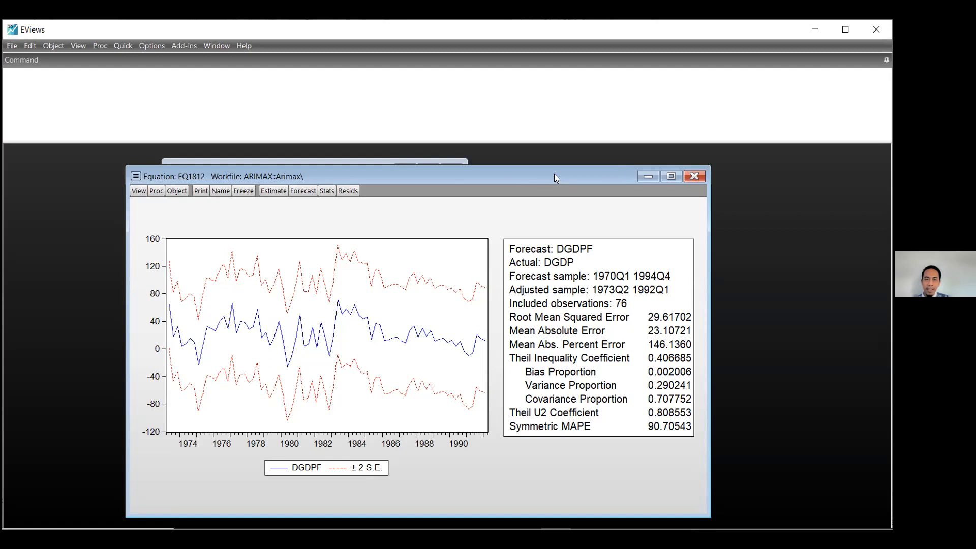
drag(554, 174, 580, 175)
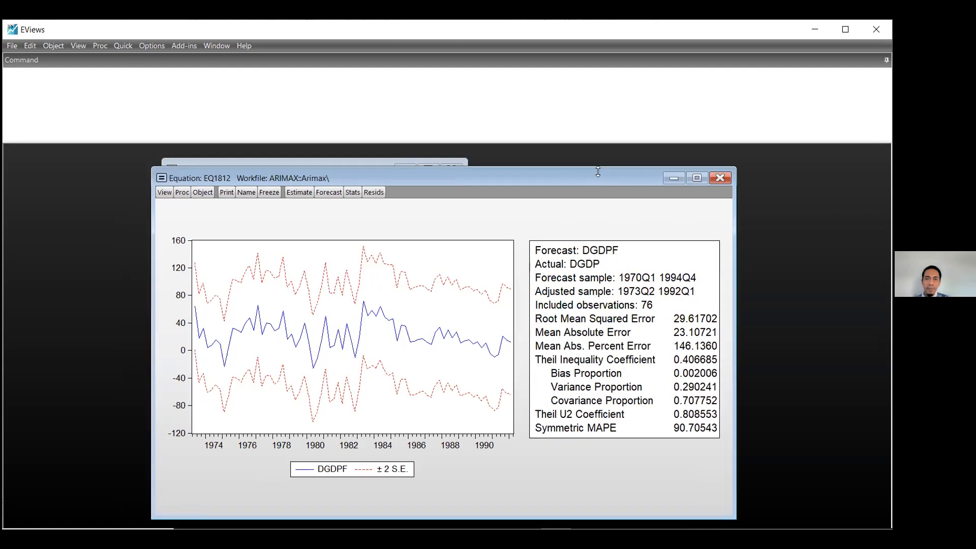
Freeze the eq1812 forecast output into a separate graph object and select its evaluation statistics box
click(273, 192)
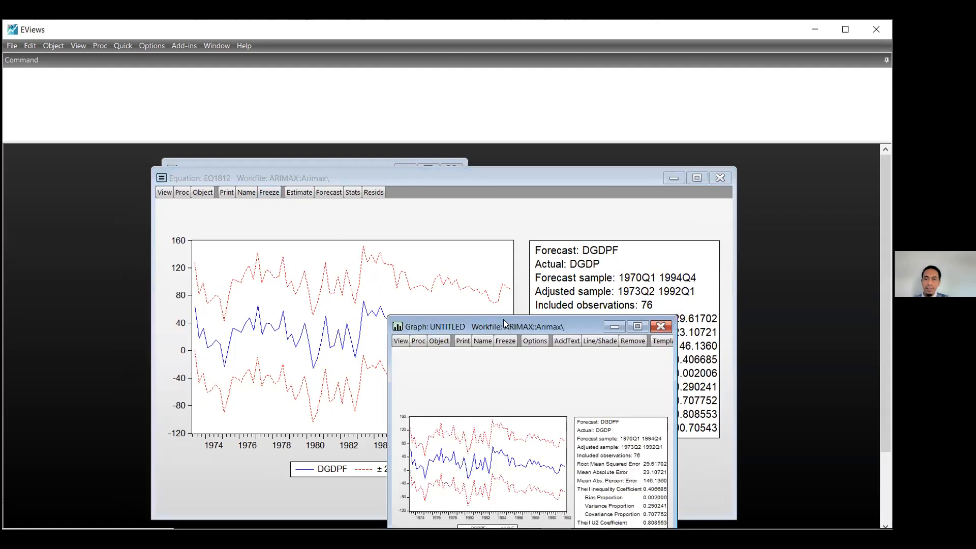
drag(504, 323, 407, 210)
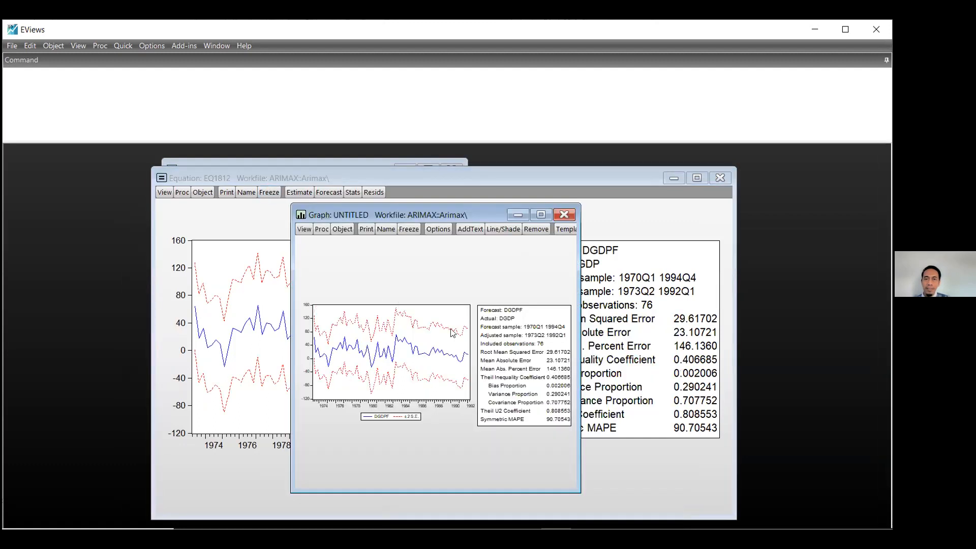
click(529, 345)
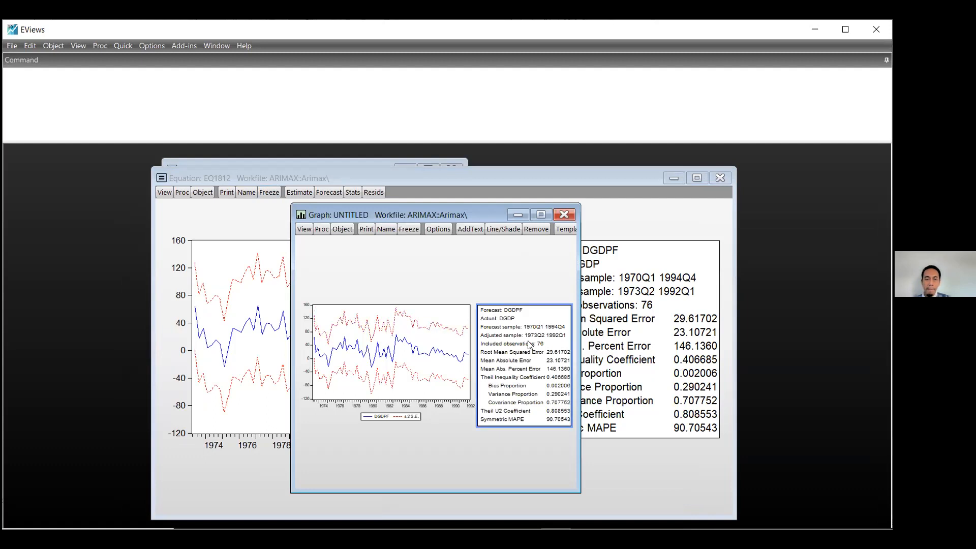
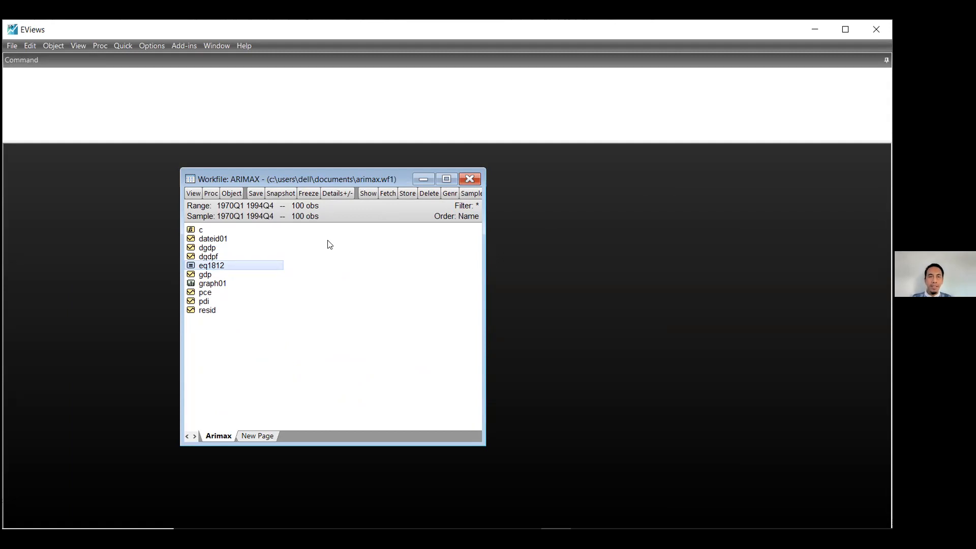
Check the workfile's date range settings without changing them and view the gdp series data
double_click(301, 209)
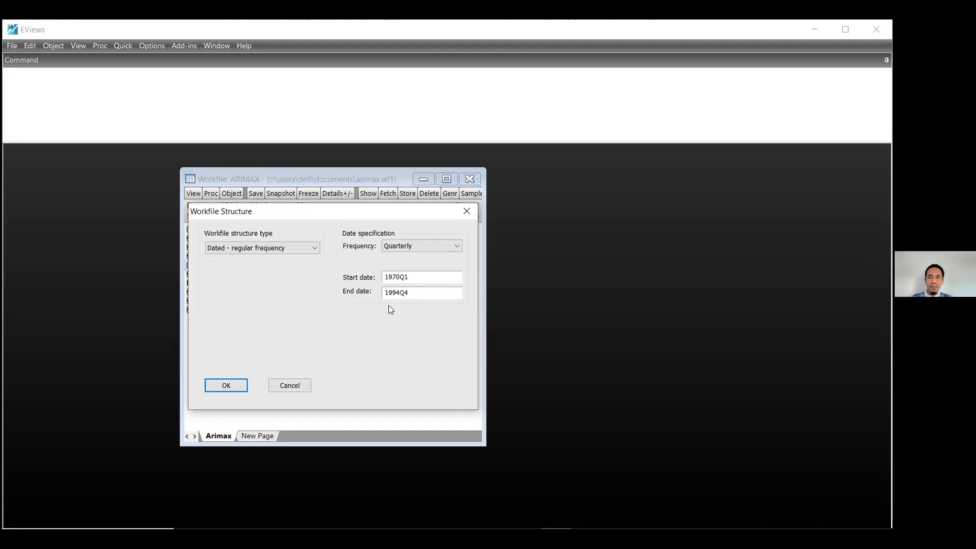
click(291, 383)
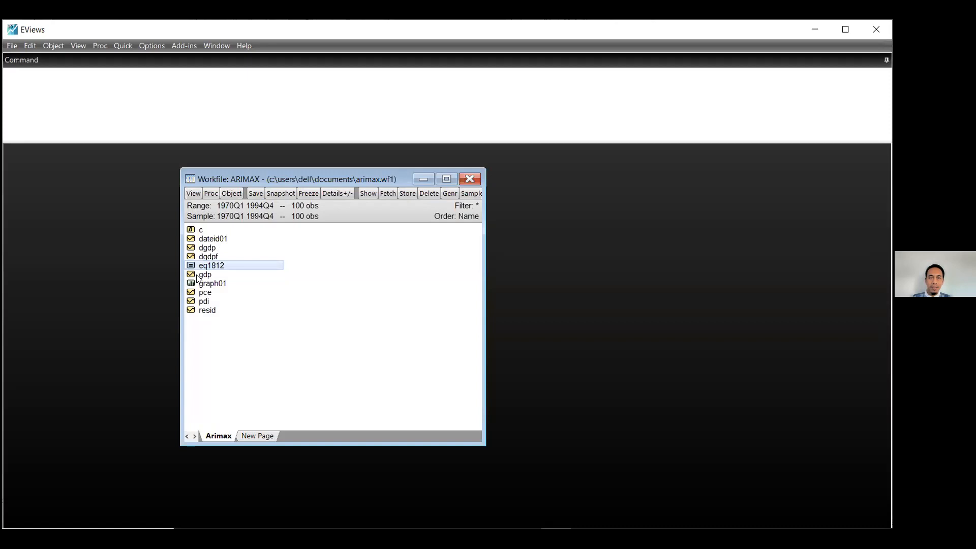
double_click(222, 276)
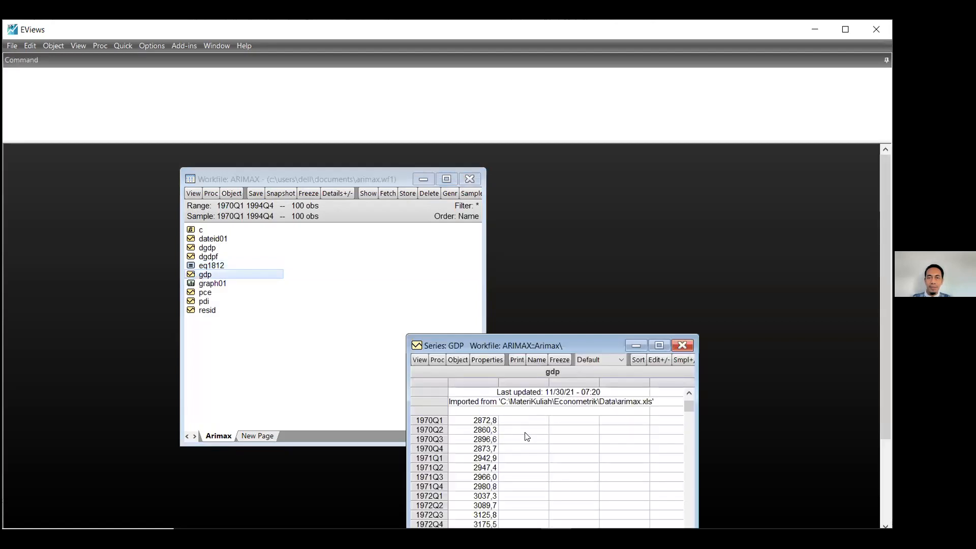
click(683, 345)
Shorten the workfile range to end at 1991Q4 and accept the removal of observations
double_click(270, 208)
click(401, 294)
key(BackSpace)
text(1991Q4)
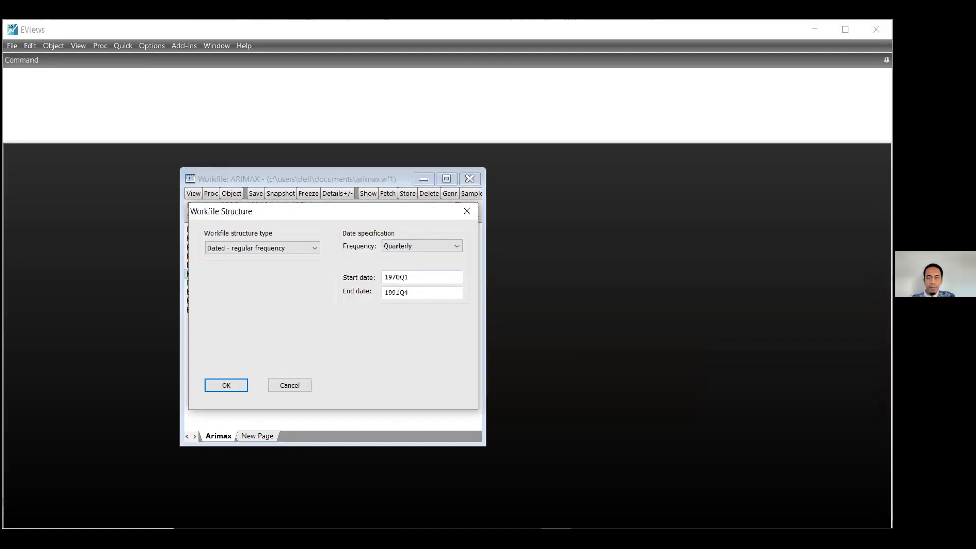
click(226, 385)
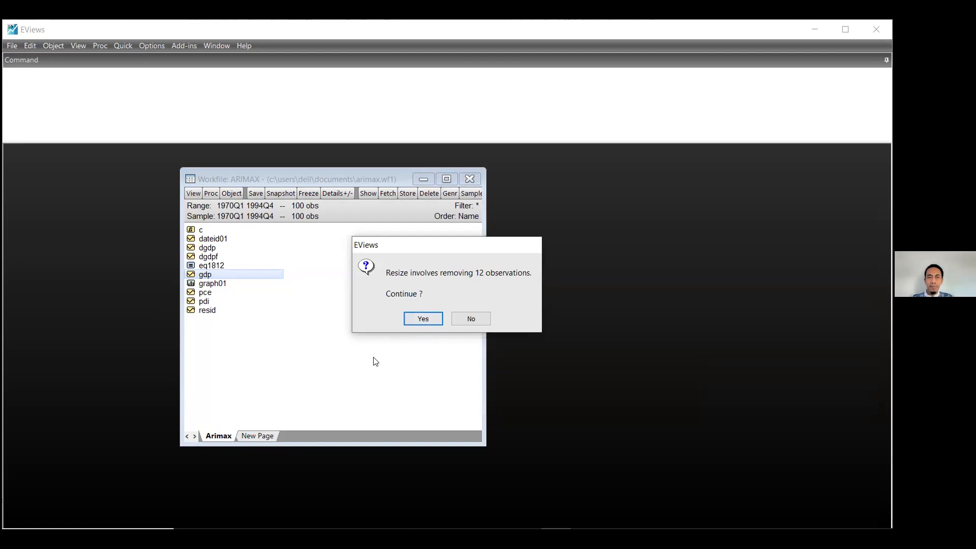
click(425, 319)
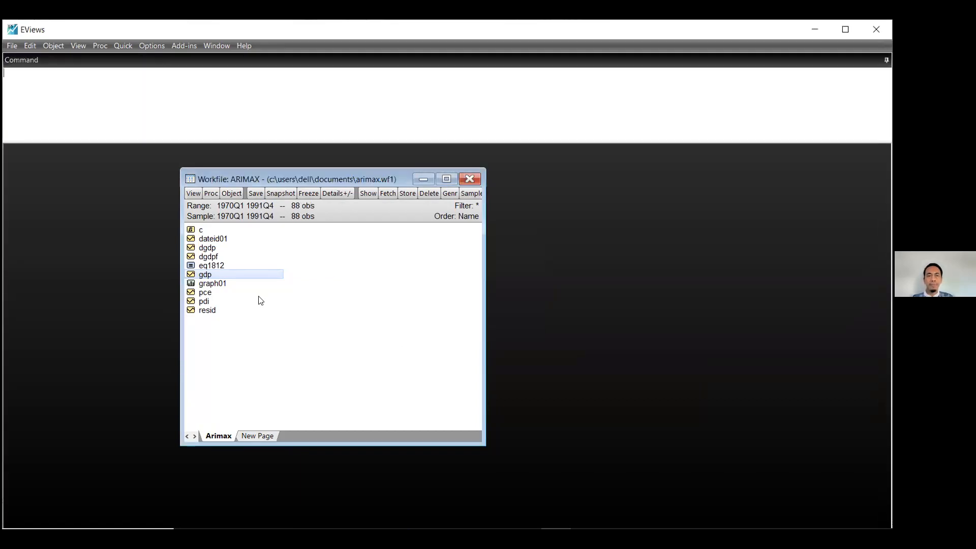
click(335, 269)
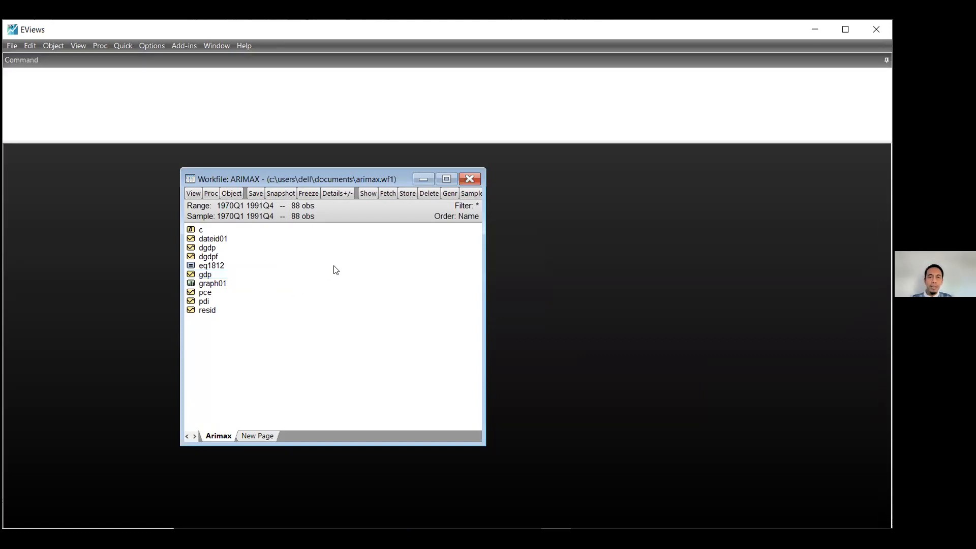
right_click(336, 270)
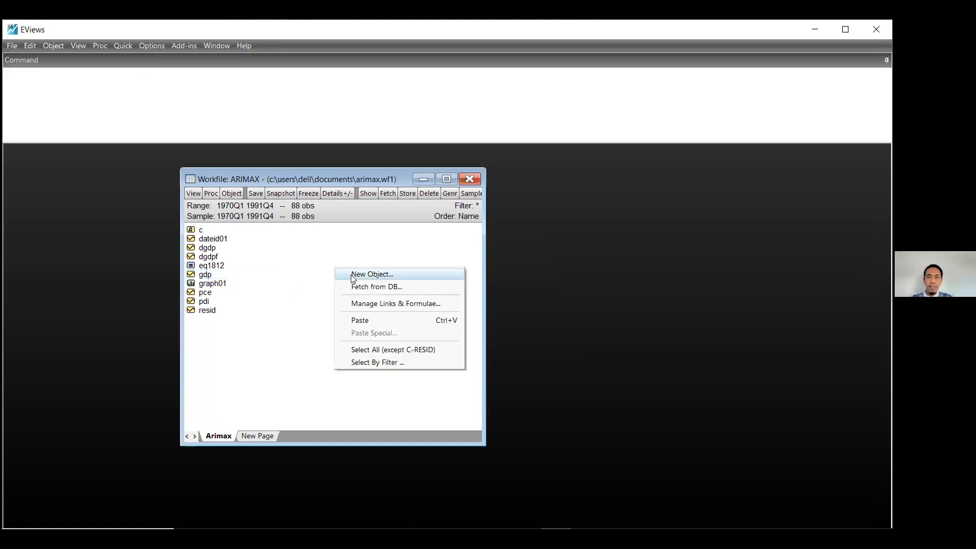
click(311, 236)
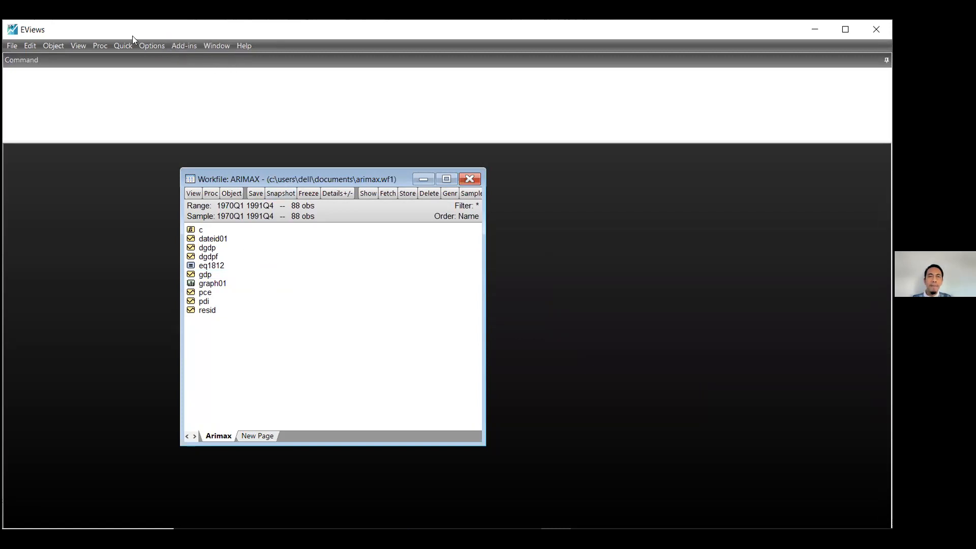
Estimate the equation dgdp c ar(1) ma(8) by least squares over the sample 1970Q1 1991Q4
click(141, 46)
mouse_move(129, 46)
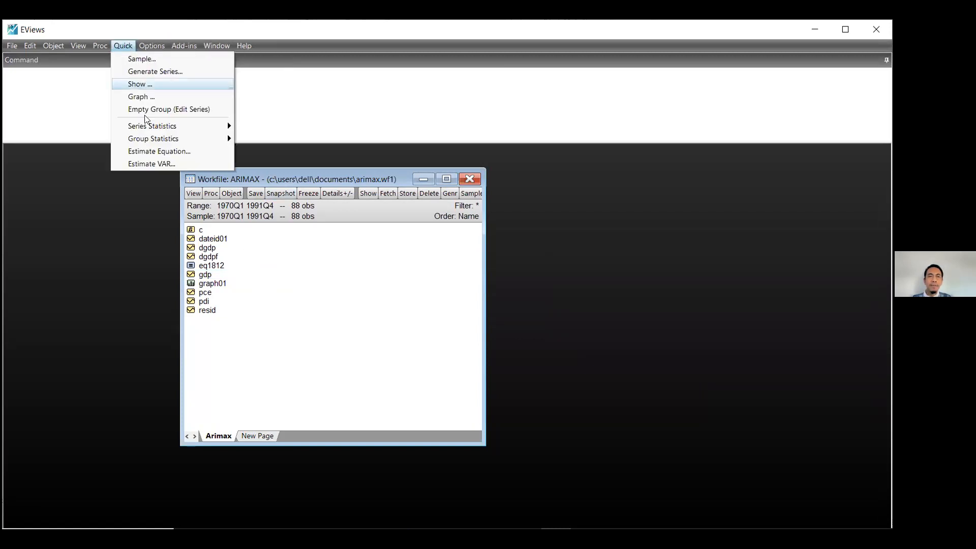
click(161, 150)
drag(385, 159, 413, 173)
text(dgd)
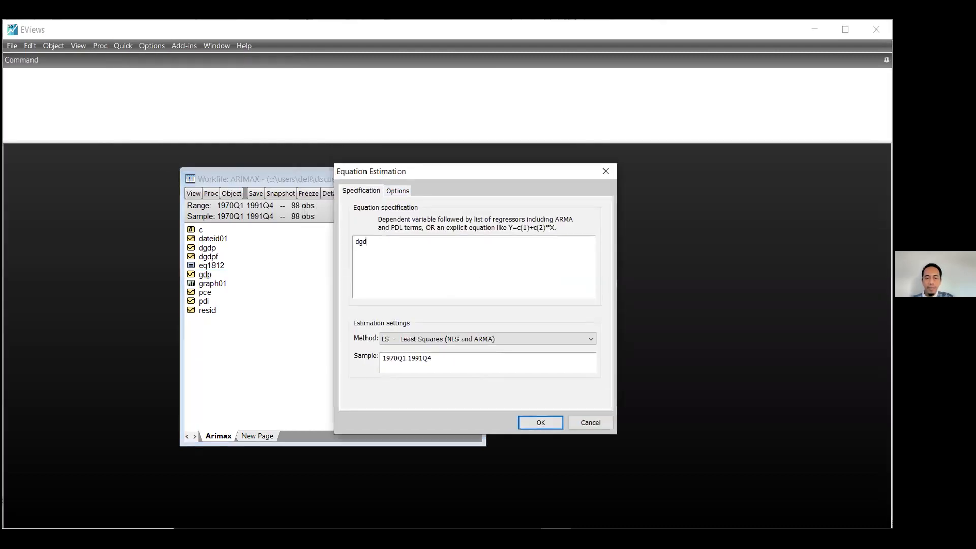
text(p c ar(1) ma(8))
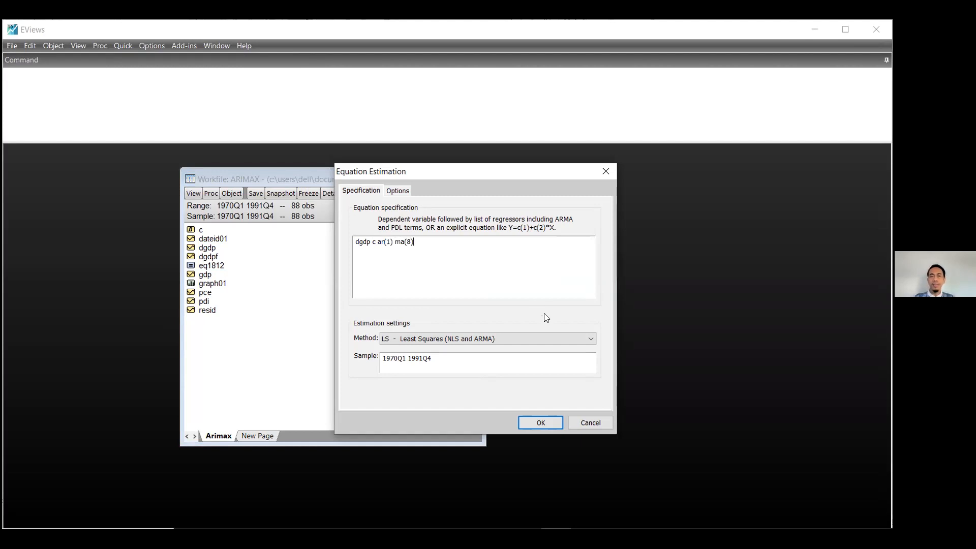
click(528, 421)
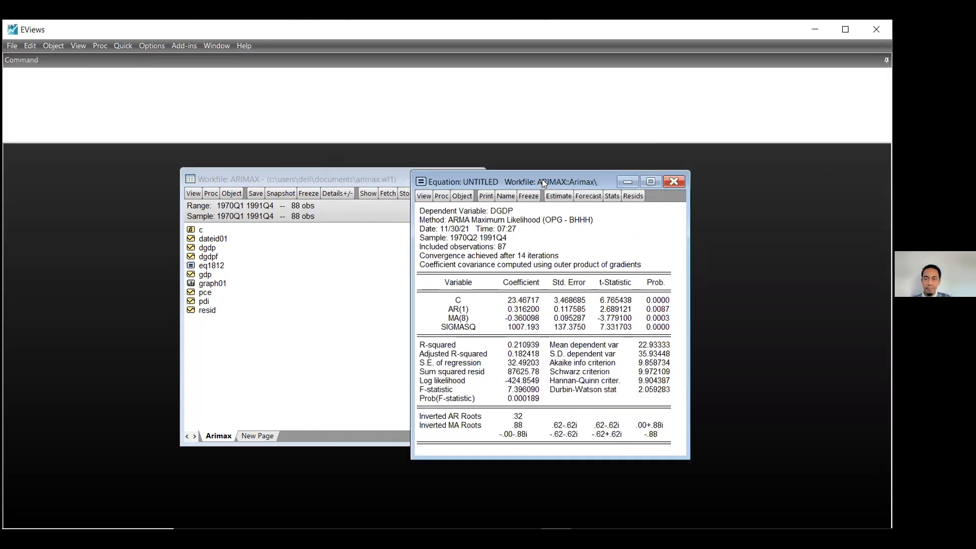
Name the newly estimated AR(1) MA(8) equation eq18
drag(542, 179, 521, 176)
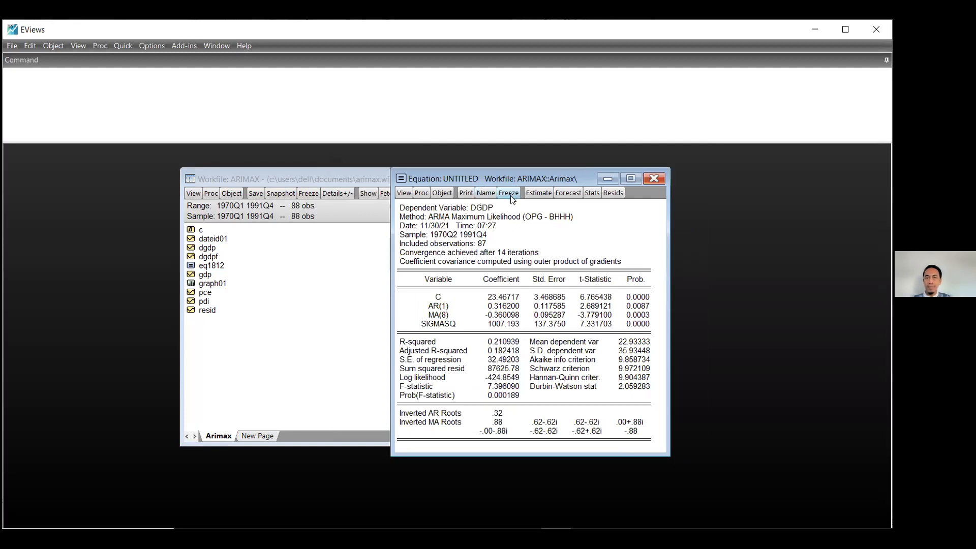
click(486, 193)
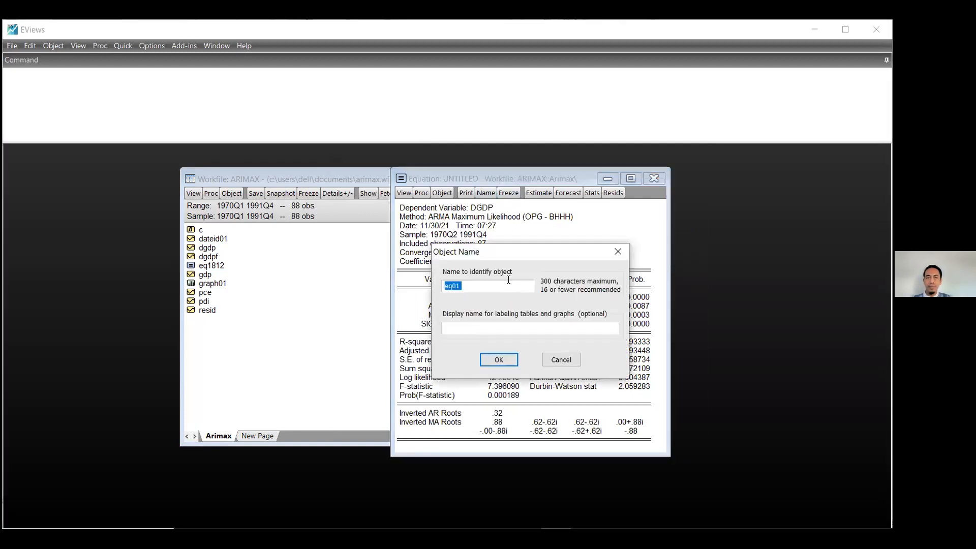
text(eq)
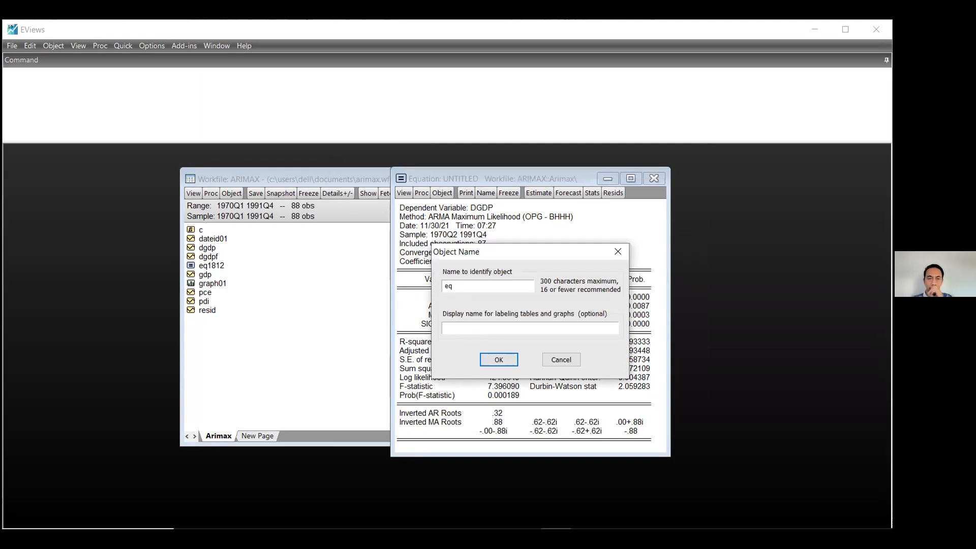
text(18)
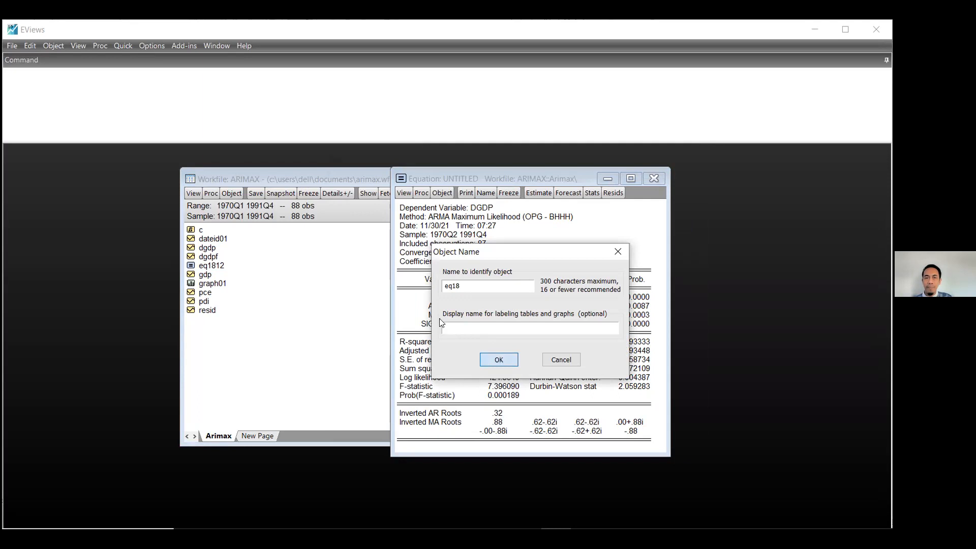
click(500, 360)
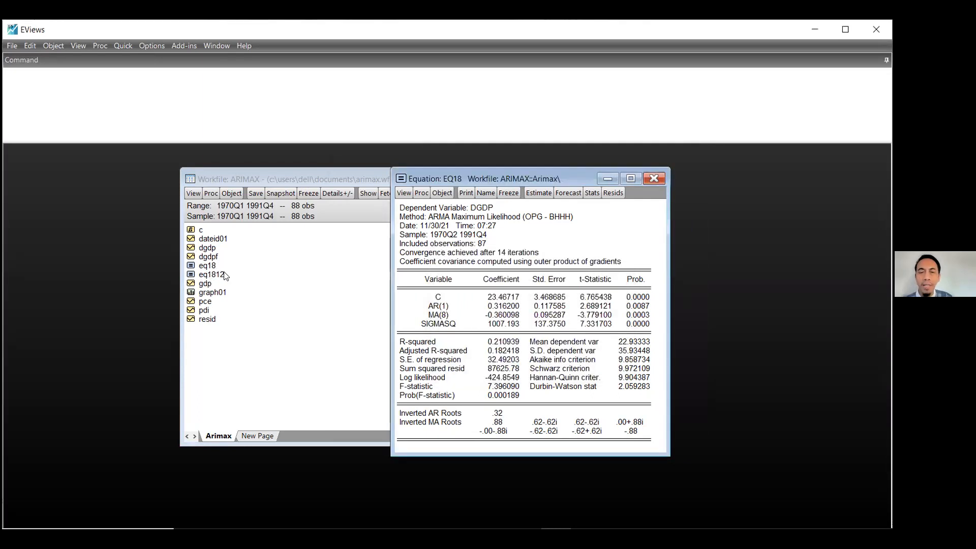
drag(540, 176, 511, 169)
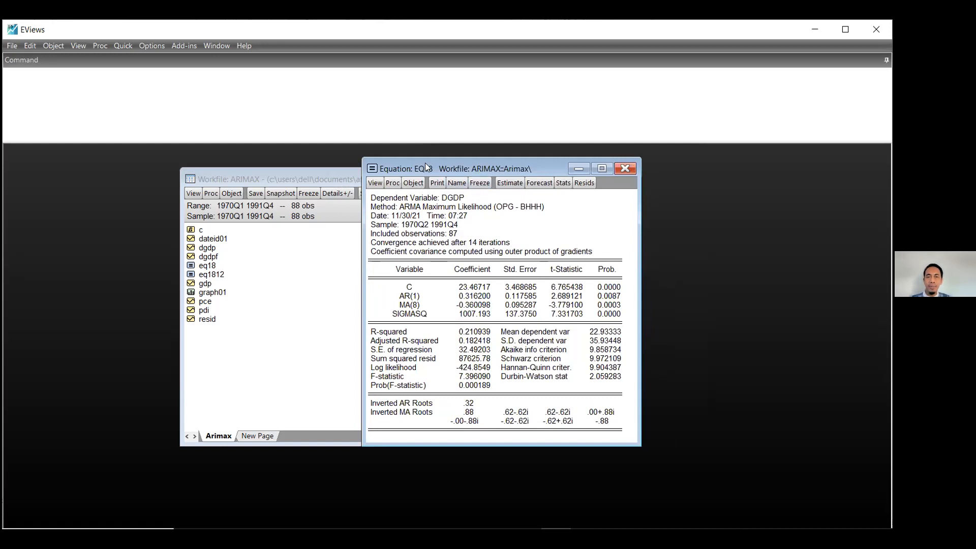
drag(425, 162, 458, 176)
Extend the workfile range to end at 1994Q4, accept the inserted observations, and bring equation eq18 to the front
click(254, 207)
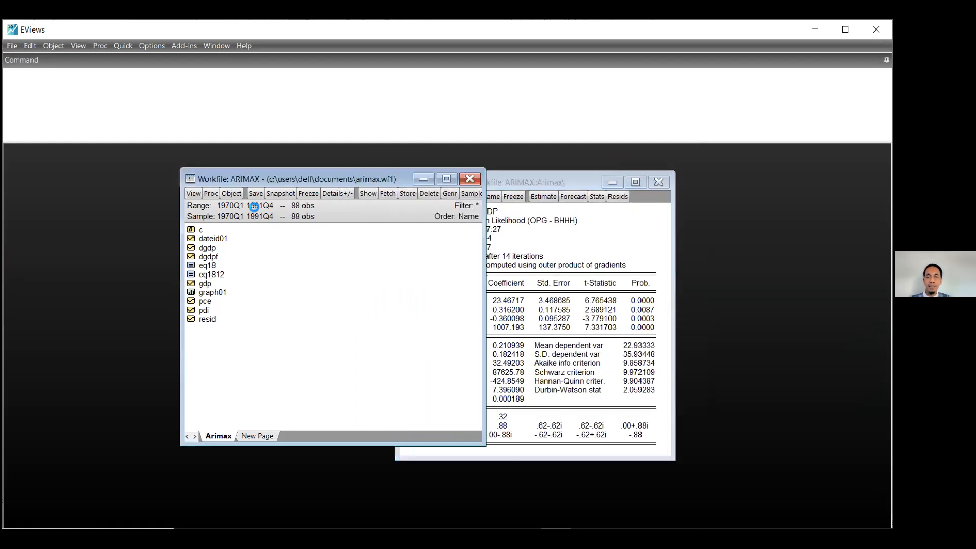
double_click(254, 206)
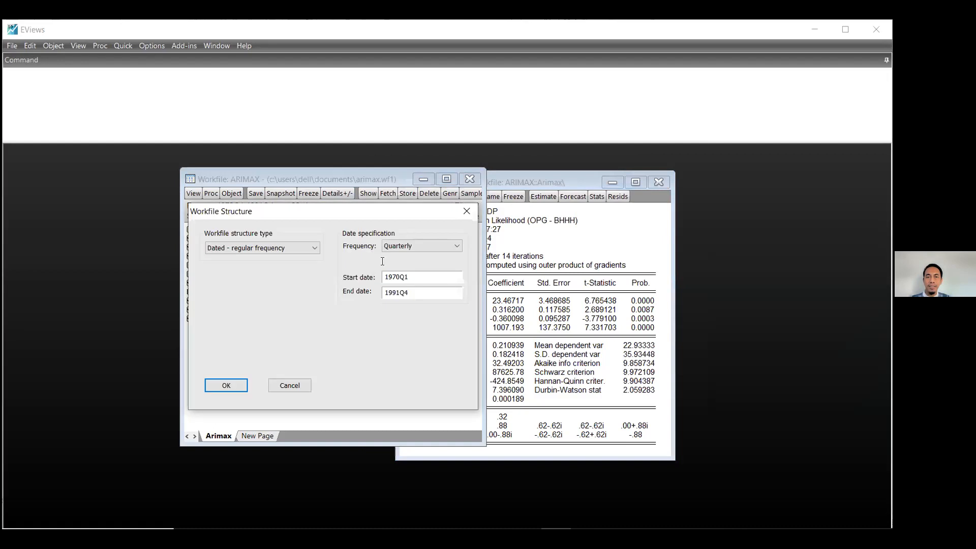
click(400, 289)
key(BackSpace)
text(4)
click(224, 384)
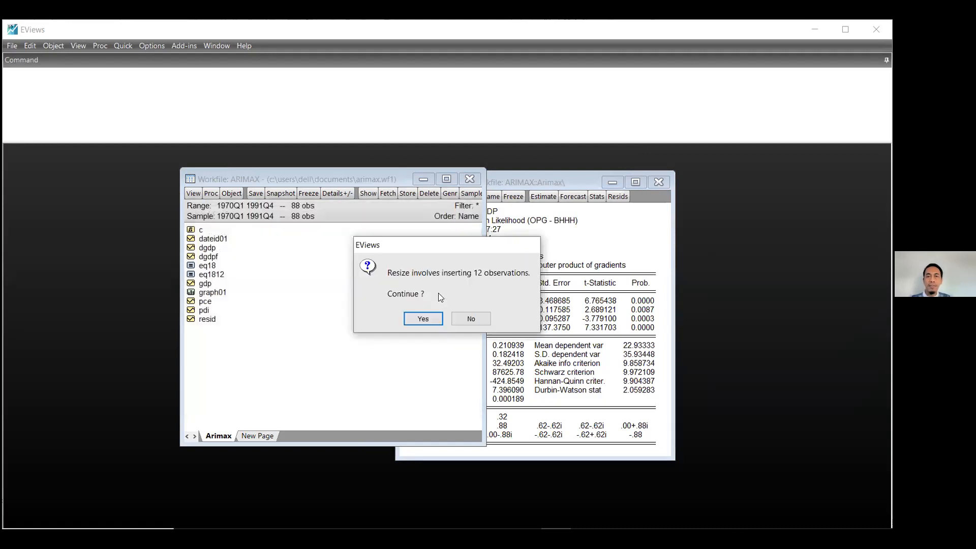
click(424, 319)
click(523, 180)
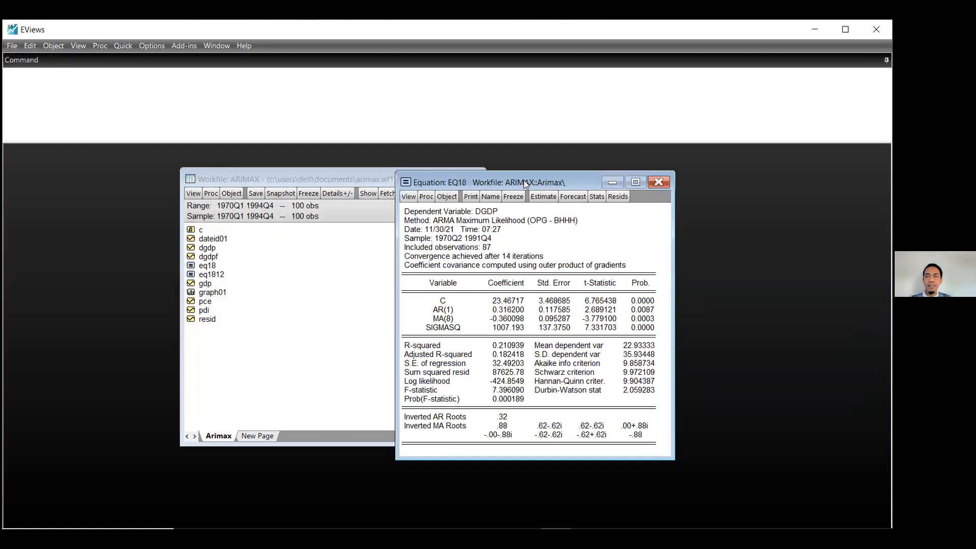
drag(524, 180, 522, 169)
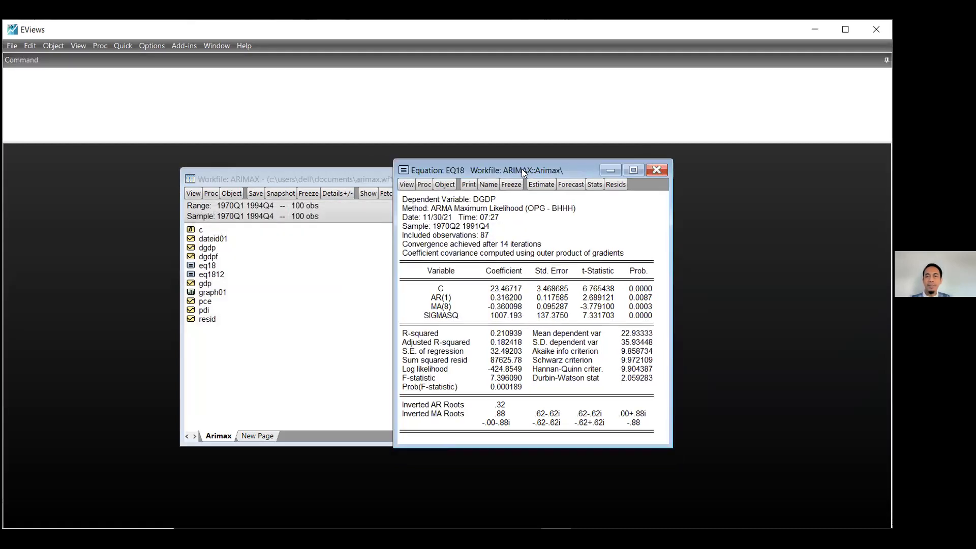
Run a static forecast of DGDP from equation EQ18 over 1970q1 1994q4 as dgdpf, and widen the forecast output window
click(567, 184)
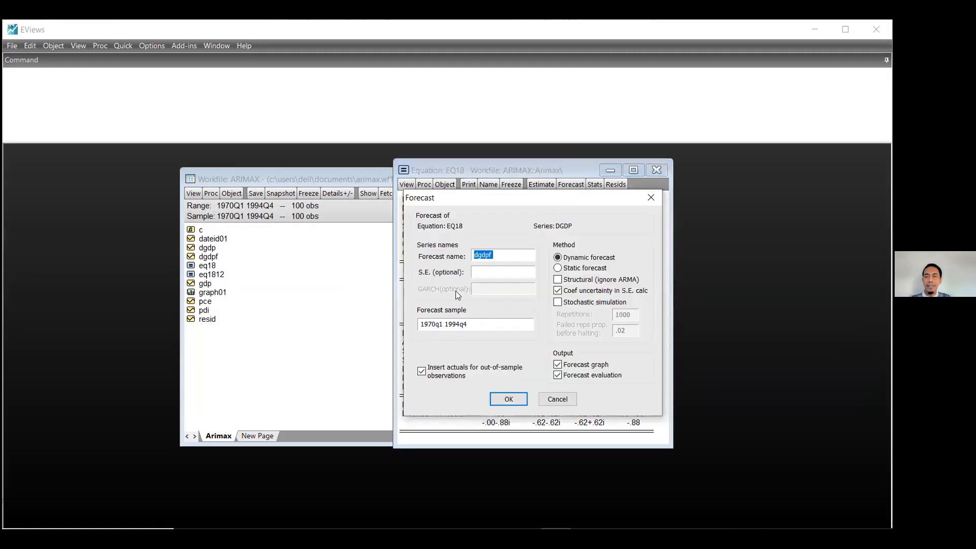
click(557, 268)
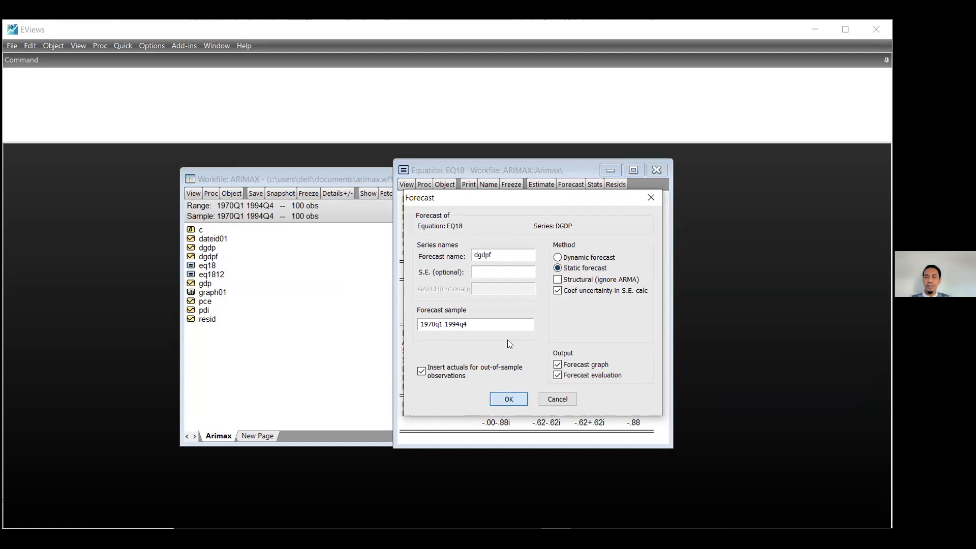
key(Return)
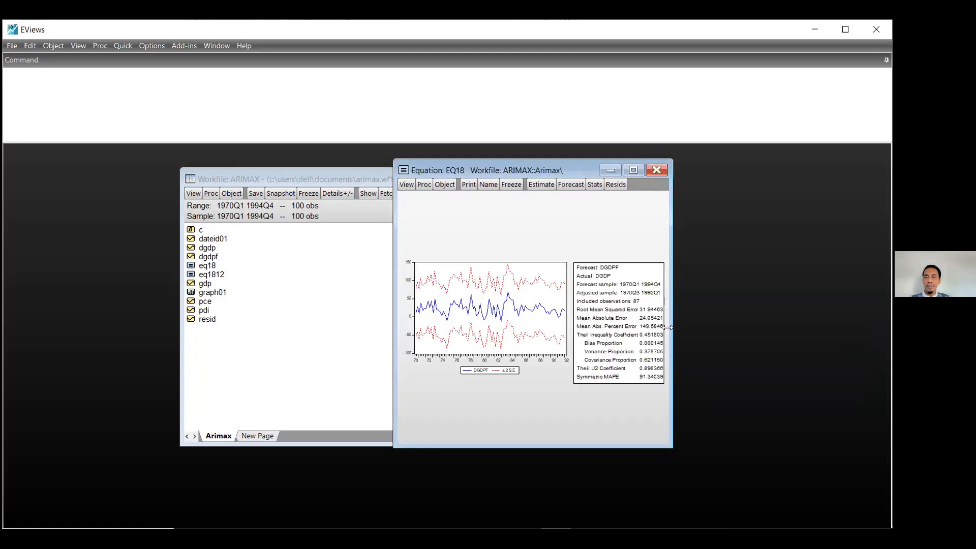
drag(667, 328, 763, 327)
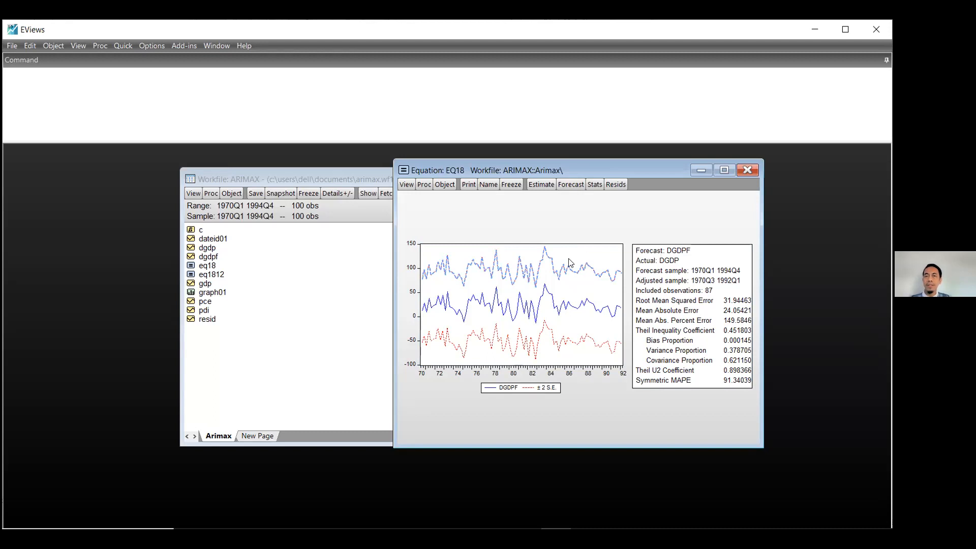
mouse_move(569, 263)
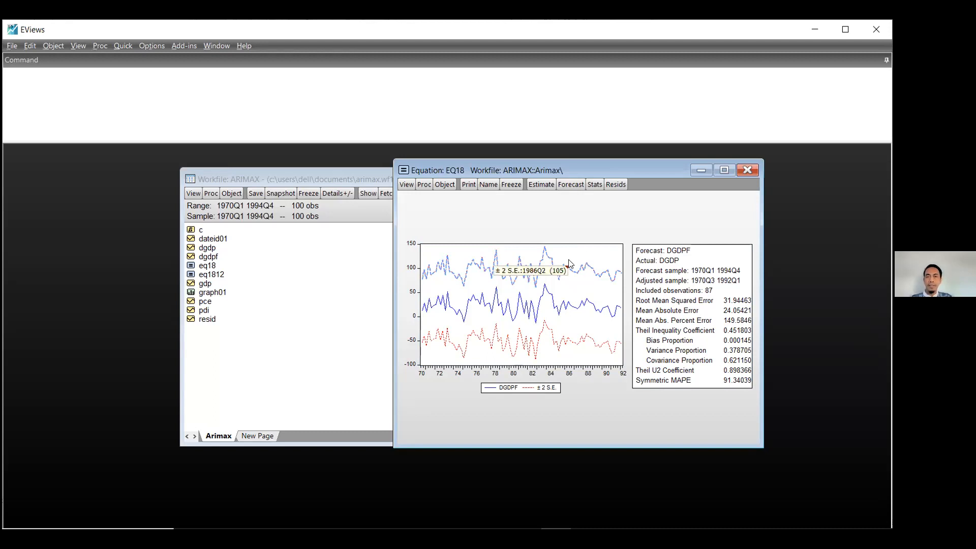
Switch to the time series Word document and locate the two pasted DGDPF forecast outputs
key(alt+Tab)
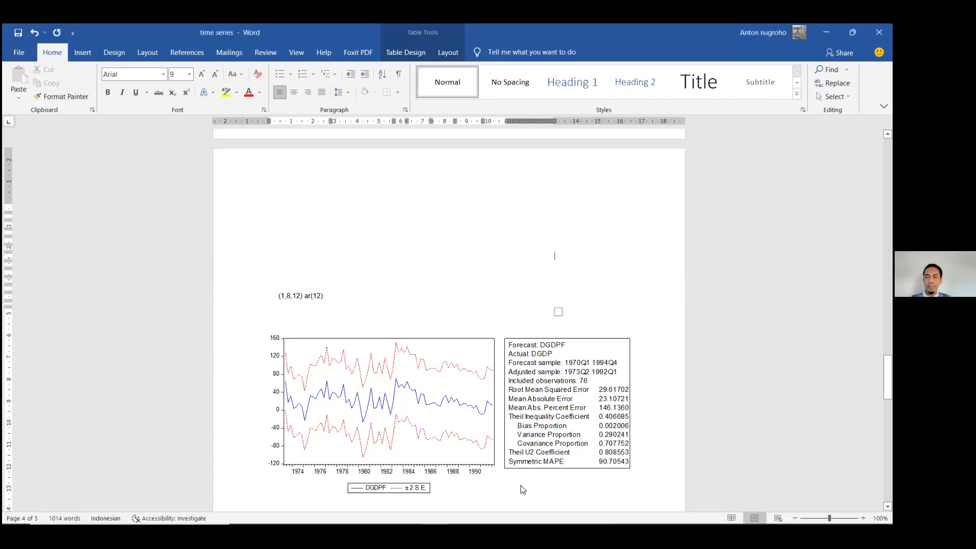
click(523, 490)
scroll(523, 488, down, 3)
click(522, 481)
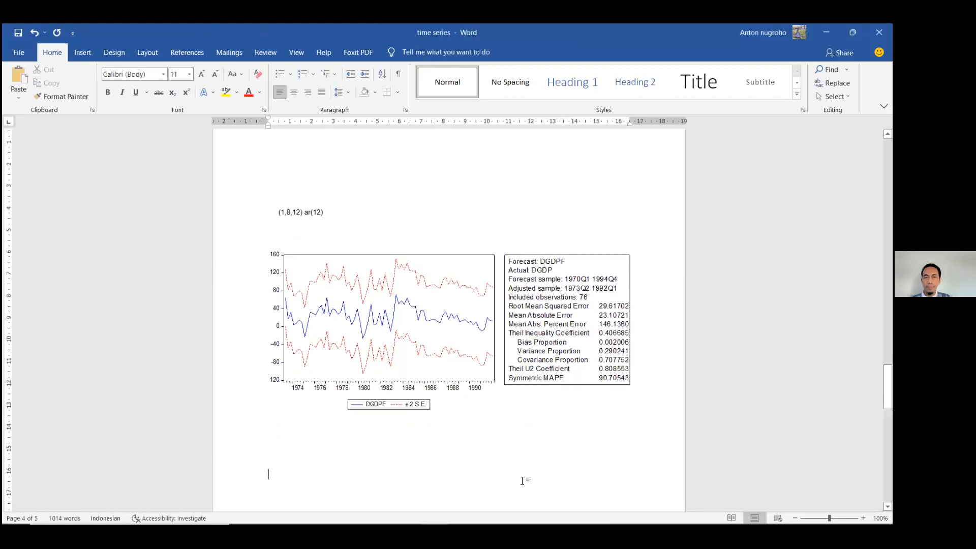
scroll(523, 480, down, 10)
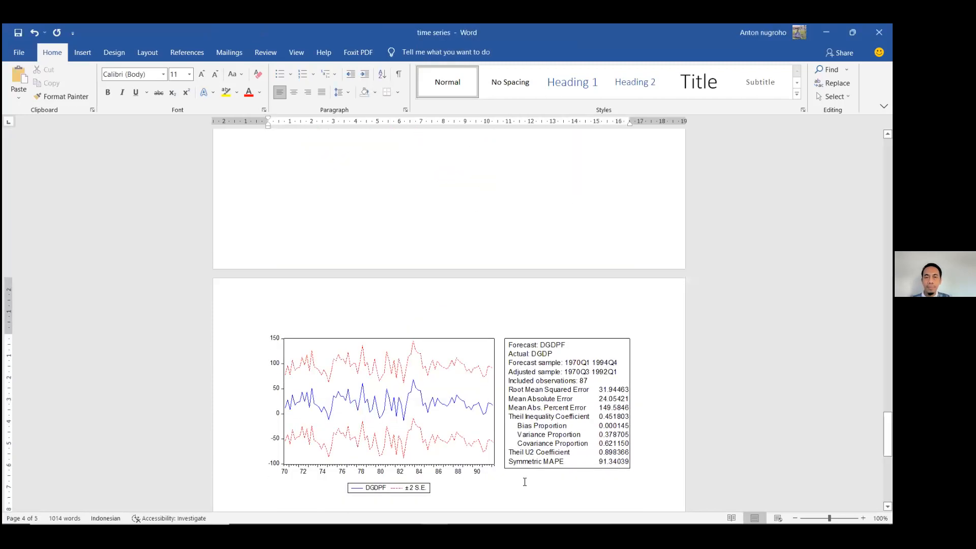
scroll(525, 482, up, 3)
scroll(414, 401, down, 10)
scroll(413, 401, up, 5)
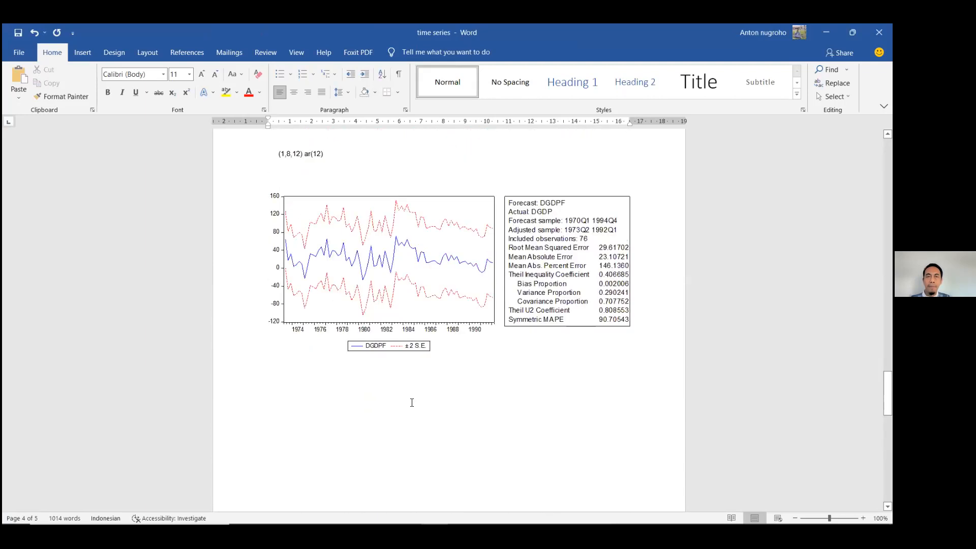
scroll(386, 411, down, 9)
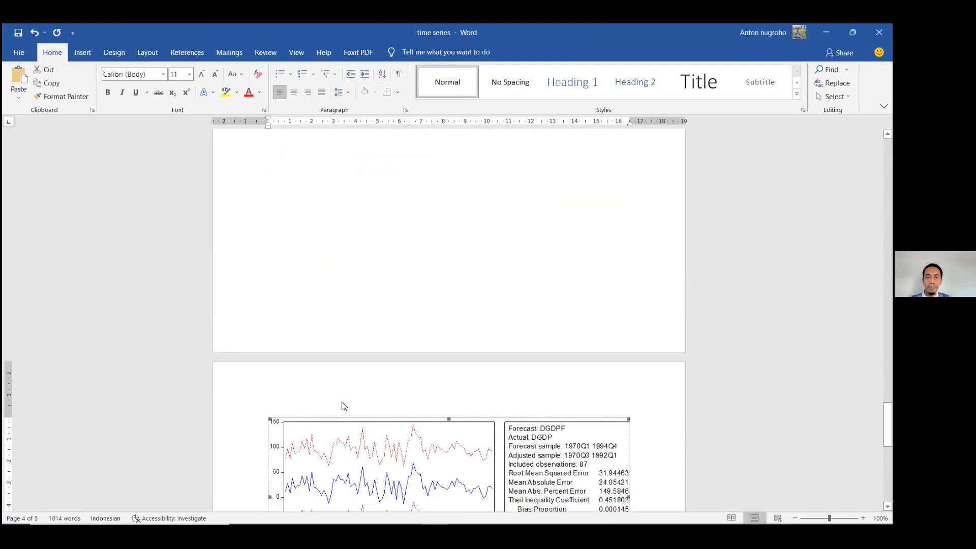
Insert blank lines between the two forecast outputs to make room above the second graph
click(322, 300)
key(Return)
key(Return)
key(Return)
key(Return)
key(Return)
key(Return)
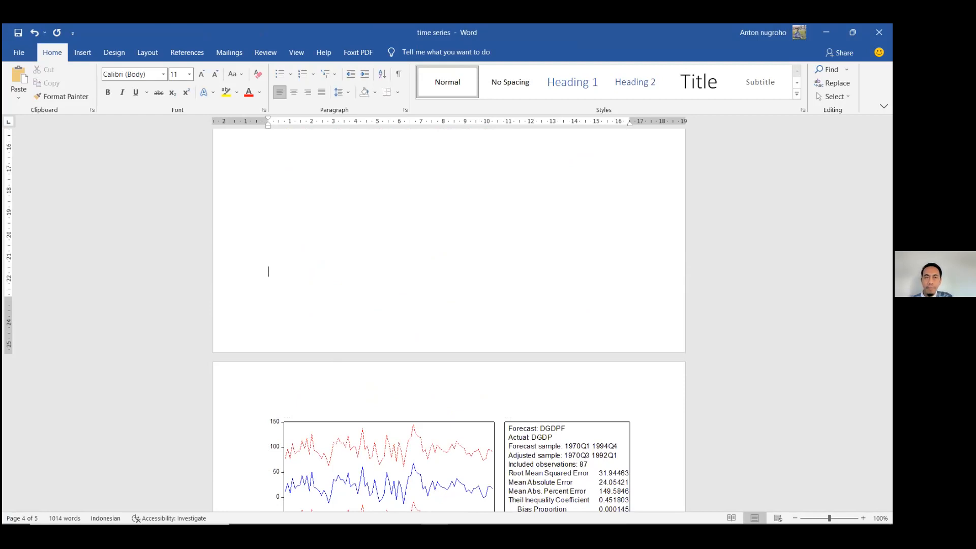
key(Return)
key(Return)
key(Return)
key(Return)
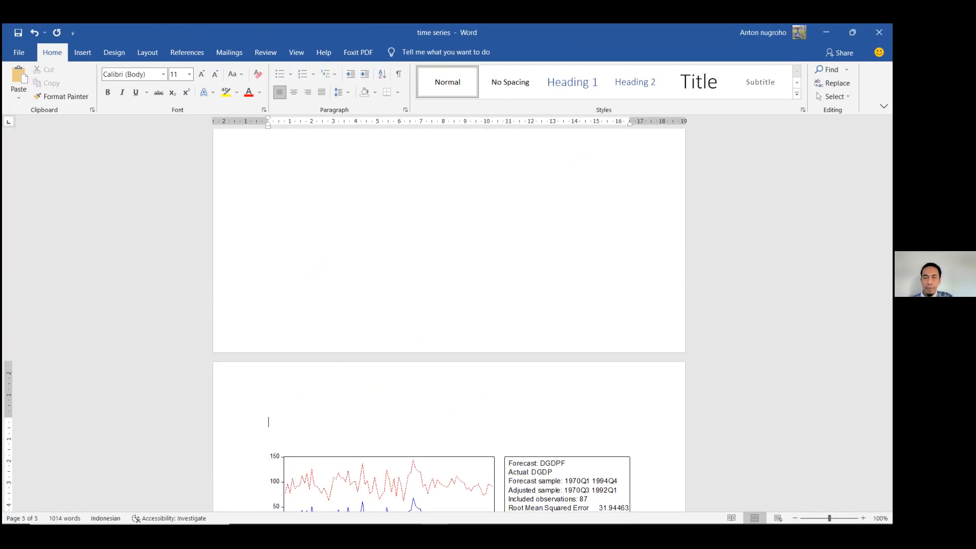
Label the second forecast output (1,1,8) on the line above its graph
text((1)
text(,1)
text(0))
scroll(338, 291, down, 10)
scroll(338, 291, up, 5)
Change the label above the first forecast output to (1,1,8) ar(12)
click(350, 217)
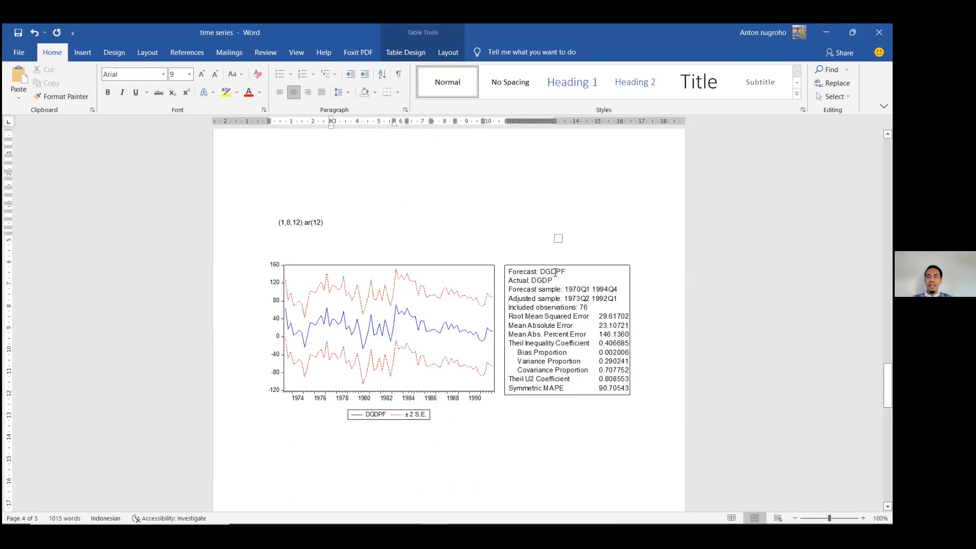
click(291, 227)
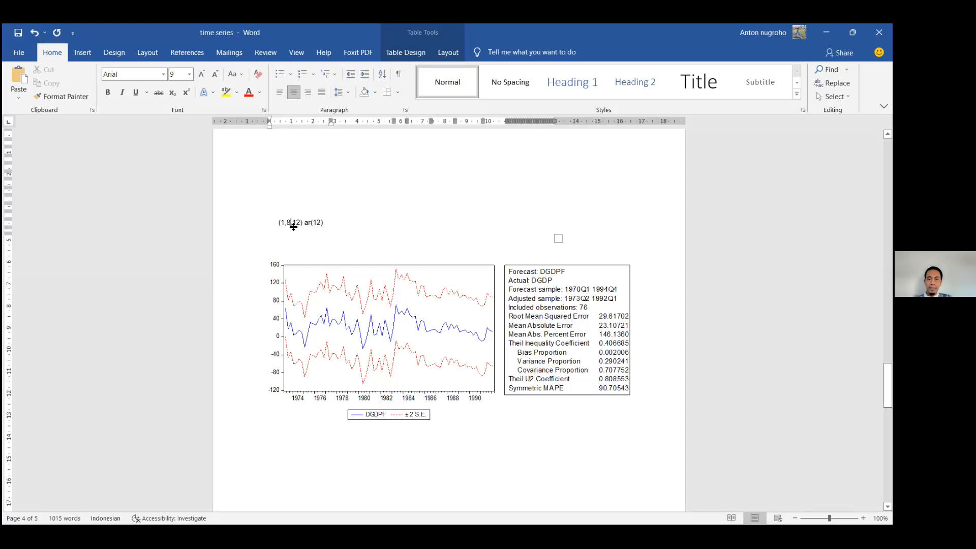
key(BackSpace)
text(1,)
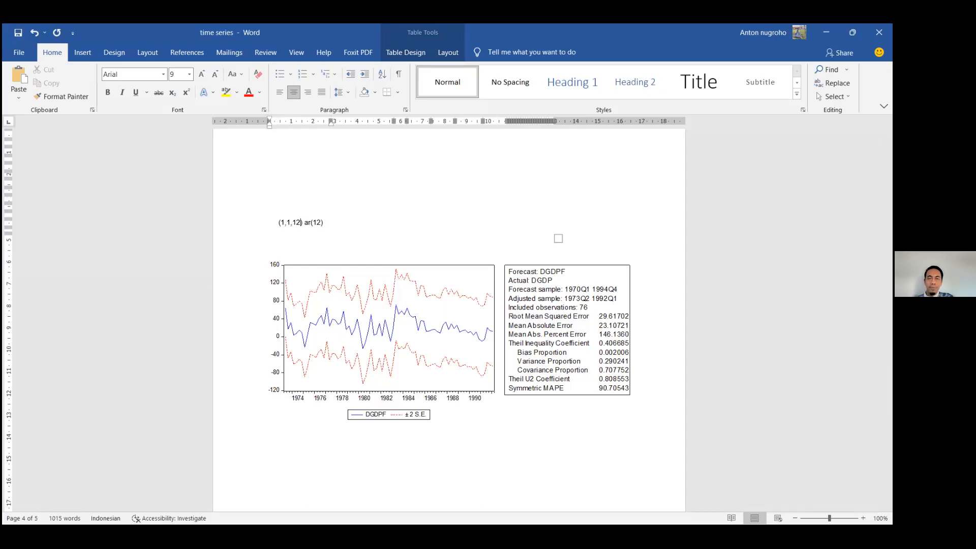
key(BackSpace)
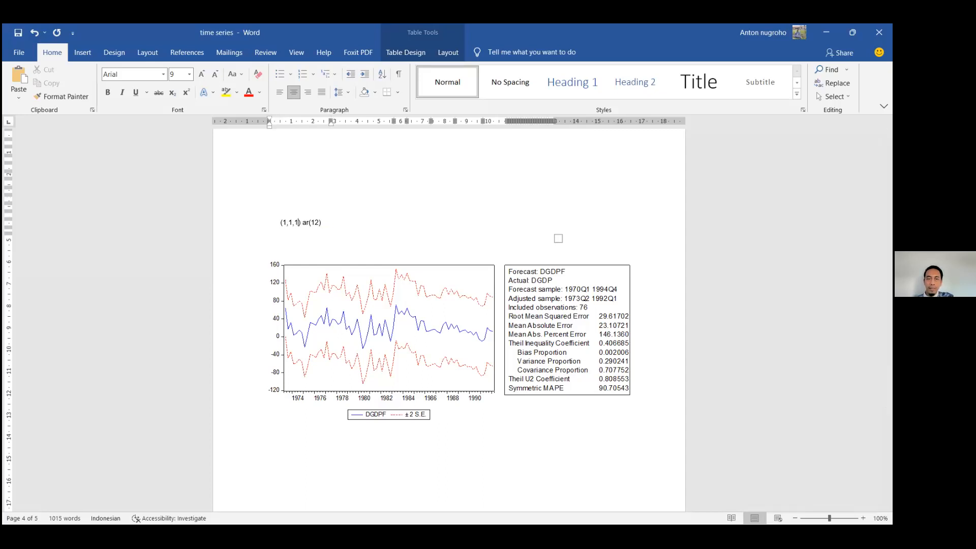
key(BackSpace)
text(8)
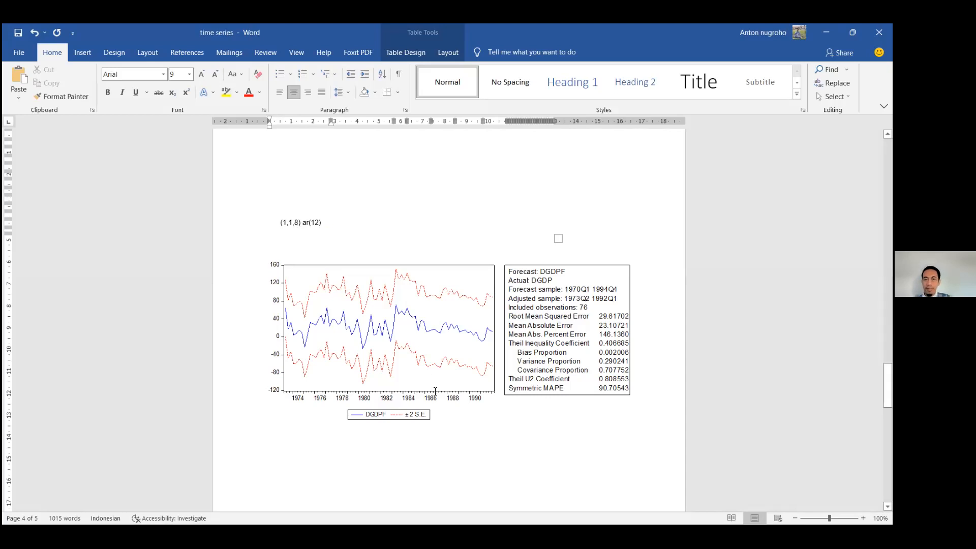
Compare the error statistics of the (1,1,8) ar(12) and (1,1,8) forecast outputs at 140% zoom
click(553, 314)
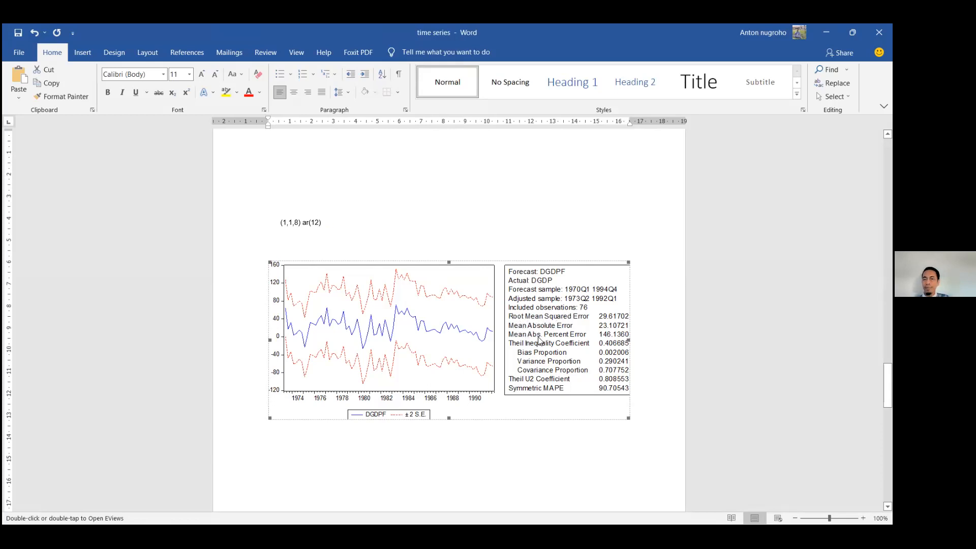
click(863, 518)
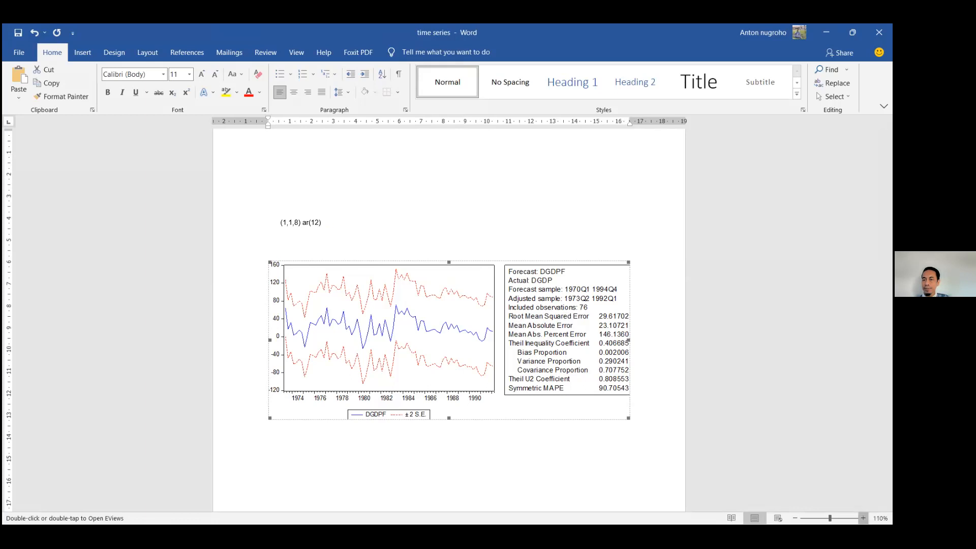
click(863, 518)
click(863, 518)
click(862, 518)
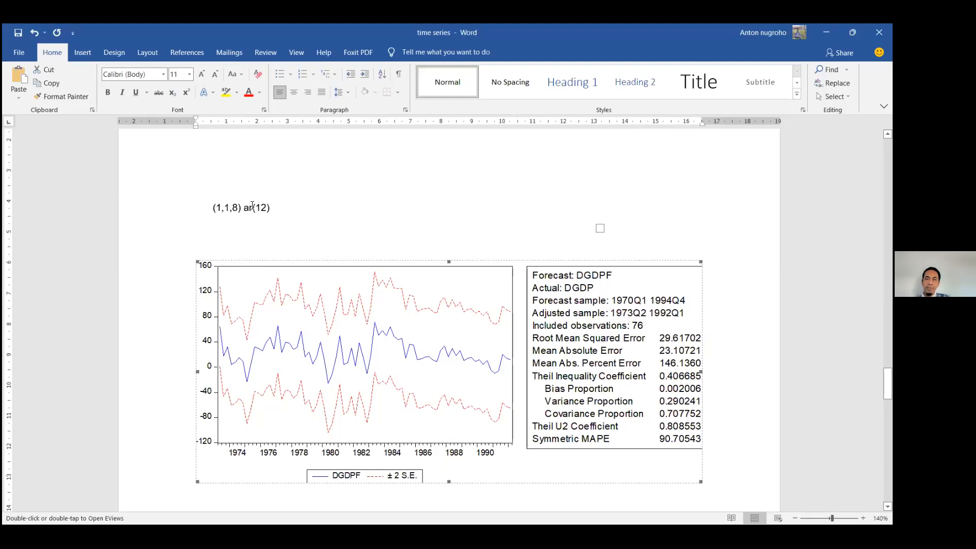
scroll(252, 206, down, 15)
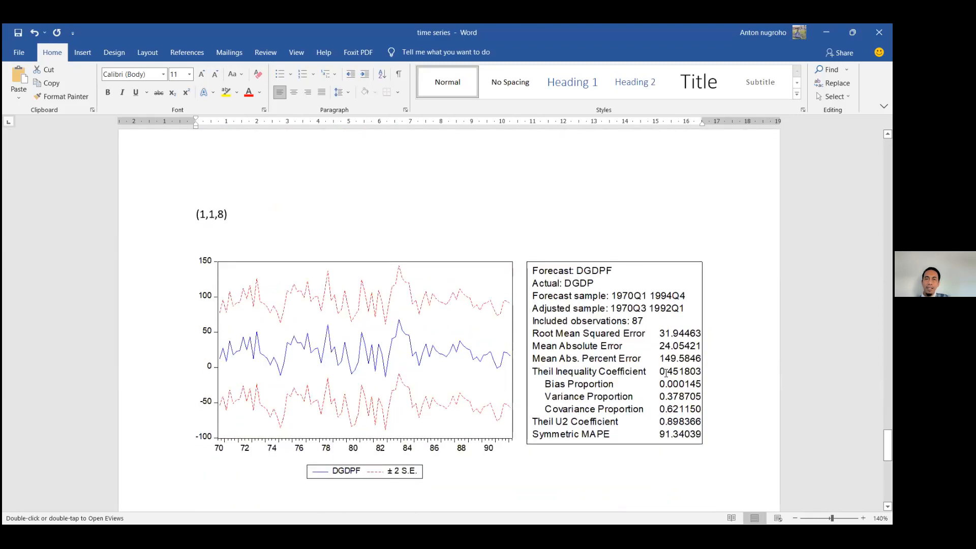
scroll(666, 373, up, 5)
scroll(591, 349, down, 4)
scroll(574, 399, down, 1)
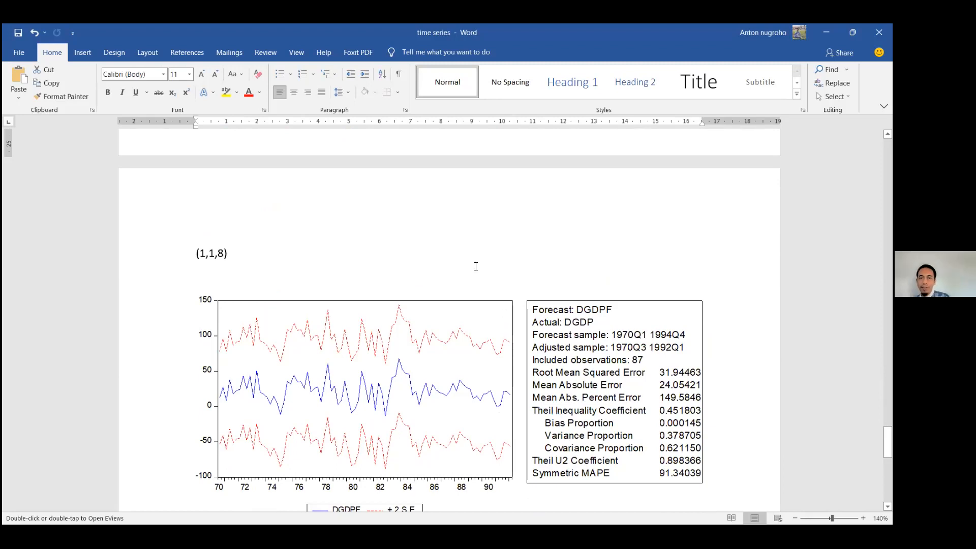
scroll(496, 289, up, 2)
scroll(496, 292, down, 10)
scroll(497, 294, up, 3)
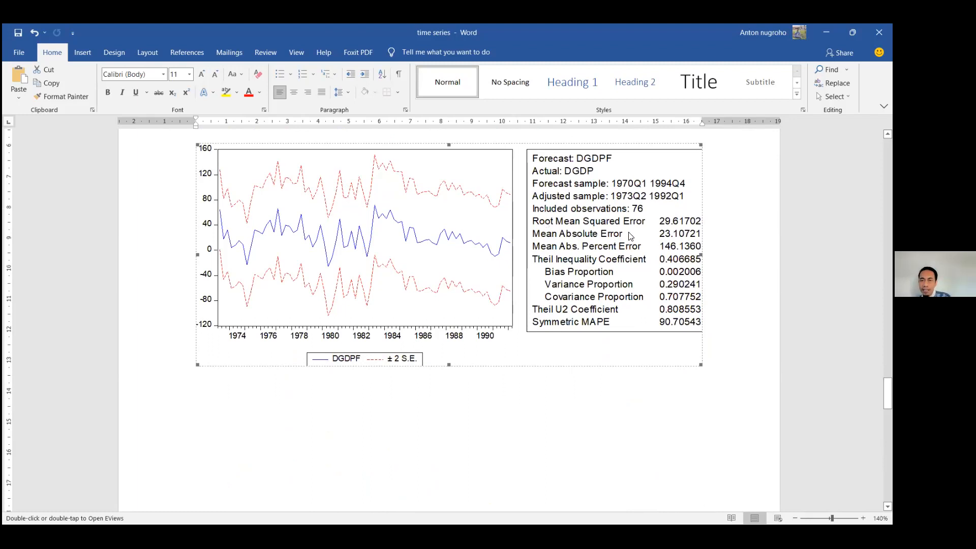
scroll(630, 235, up, 1)
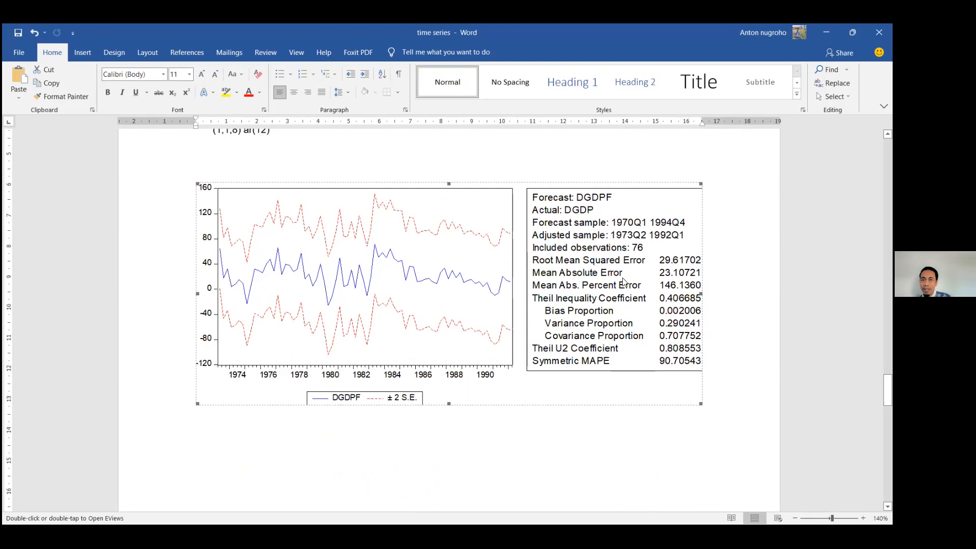
scroll(614, 314, up, 3)
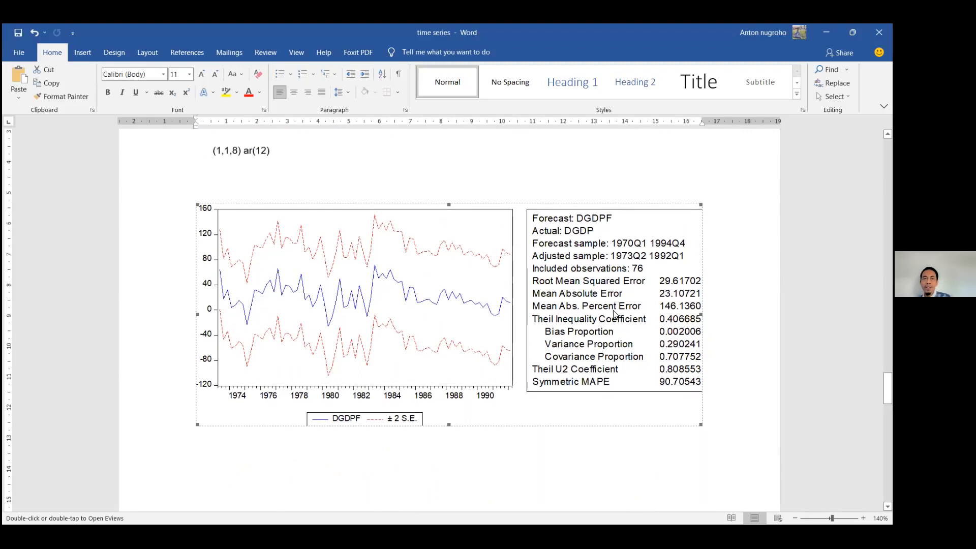
Switch to the Bab 6 Time series presentation and go back to the slide on one-step, multi-step, recursive and rolling forecasts
scroll(614, 314, down, 1)
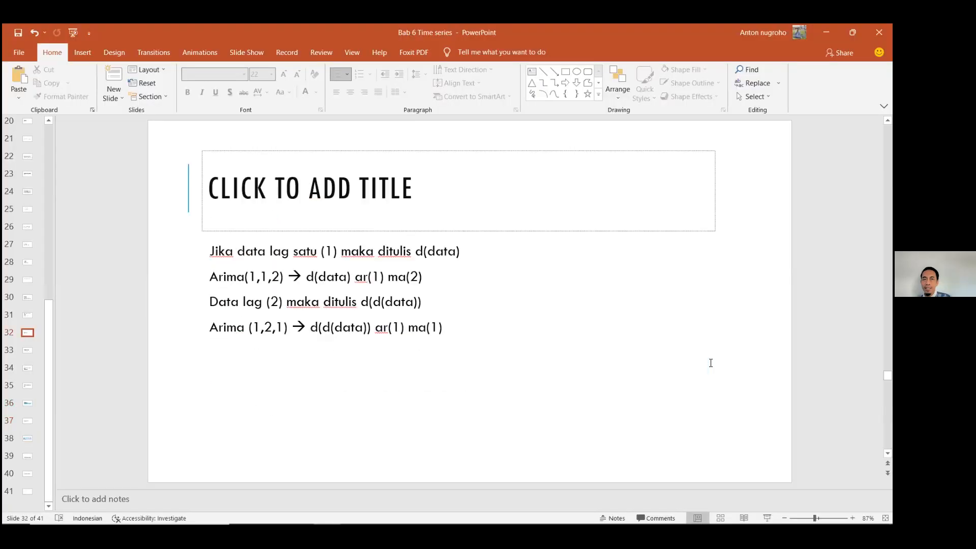
scroll(711, 366, up, 5)
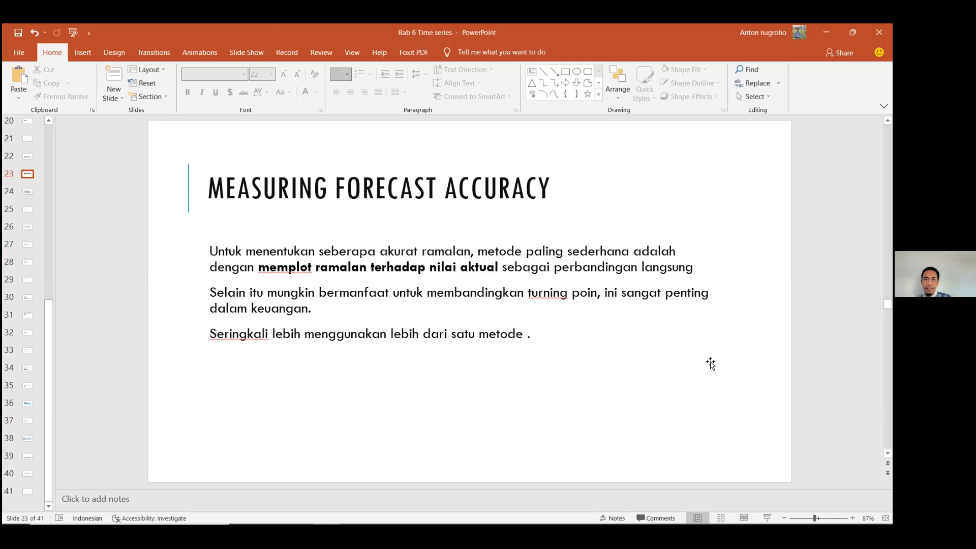
scroll(709, 364, up, 1)
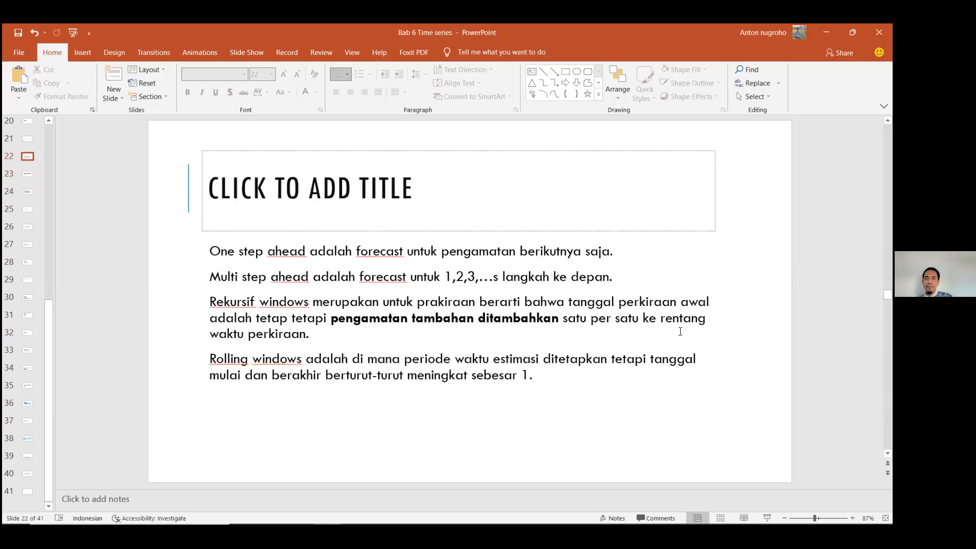
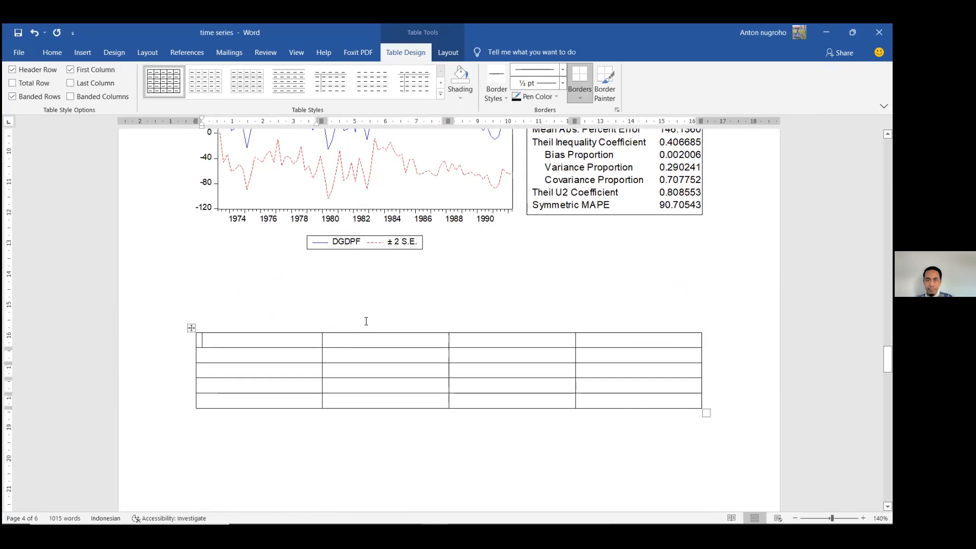
Head the empty table's second column (1,1,8) ar(12) and its third column (1,1,8)
scroll(366, 324, up, 2)
click(401, 380)
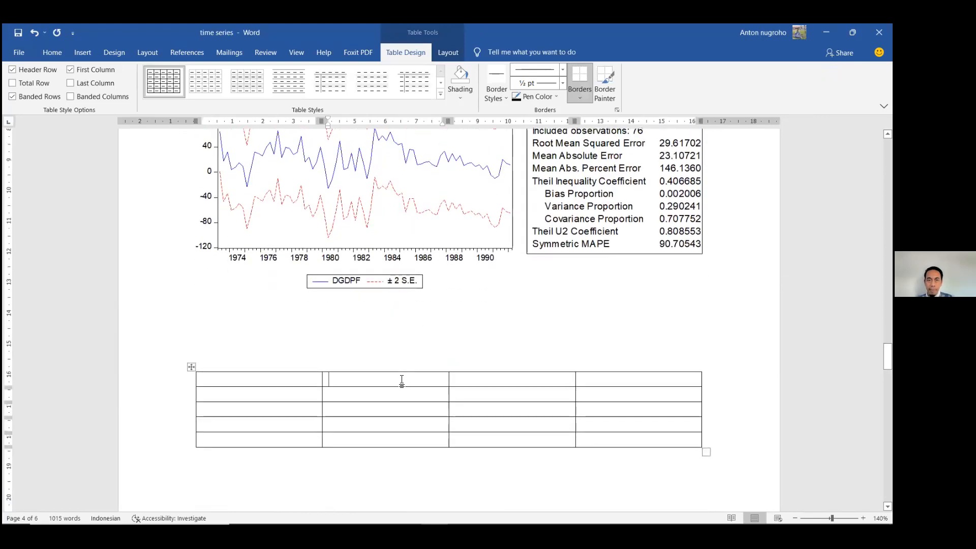
text(()
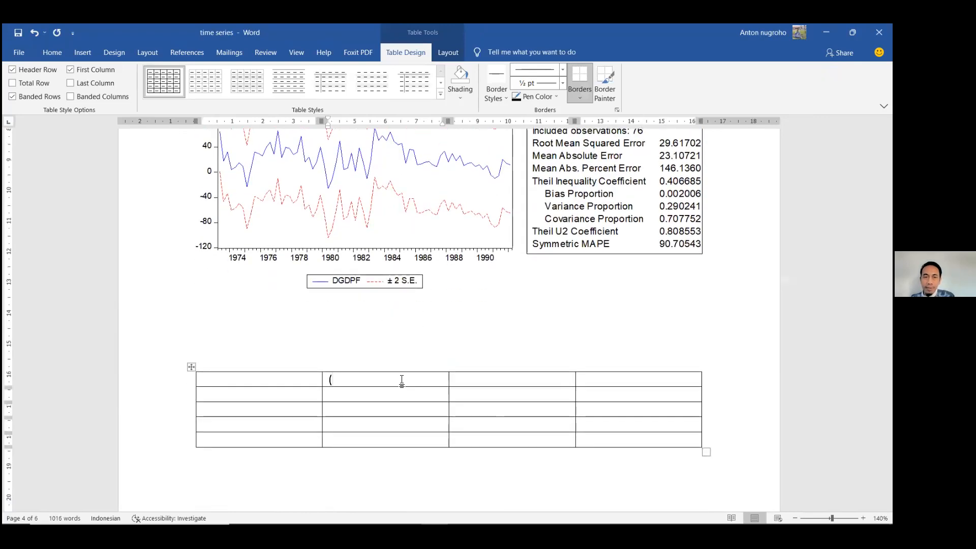
text(1,)
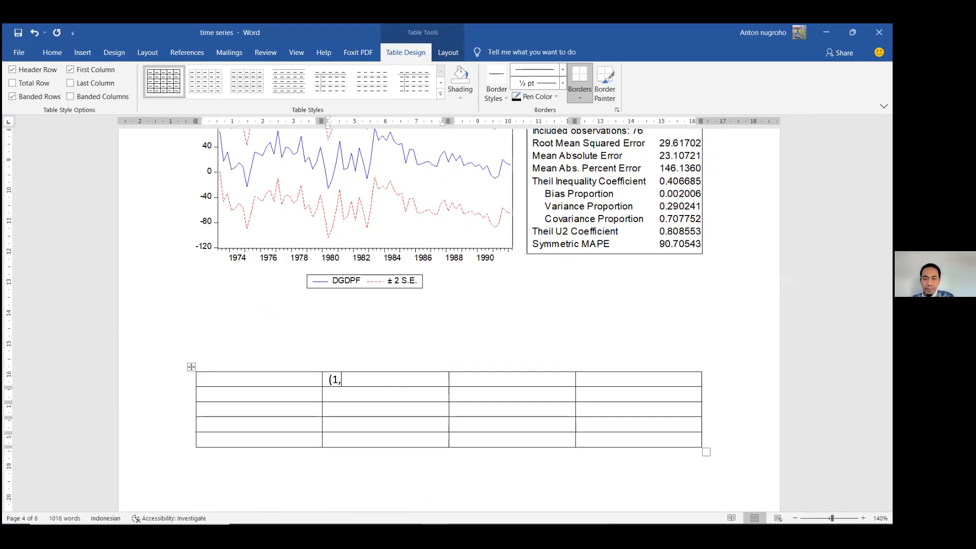
text(1,8))
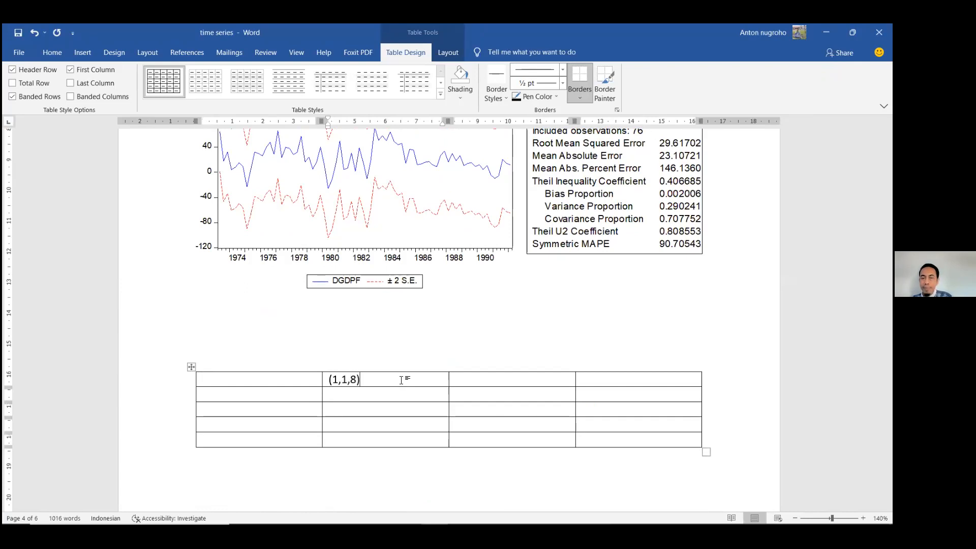
click(493, 382)
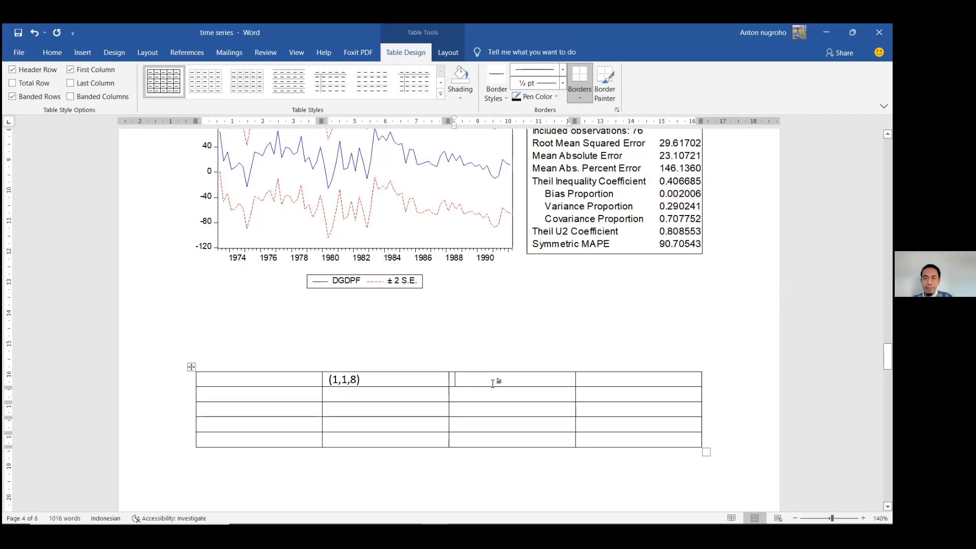
text(()
click(379, 376)
text(ar)
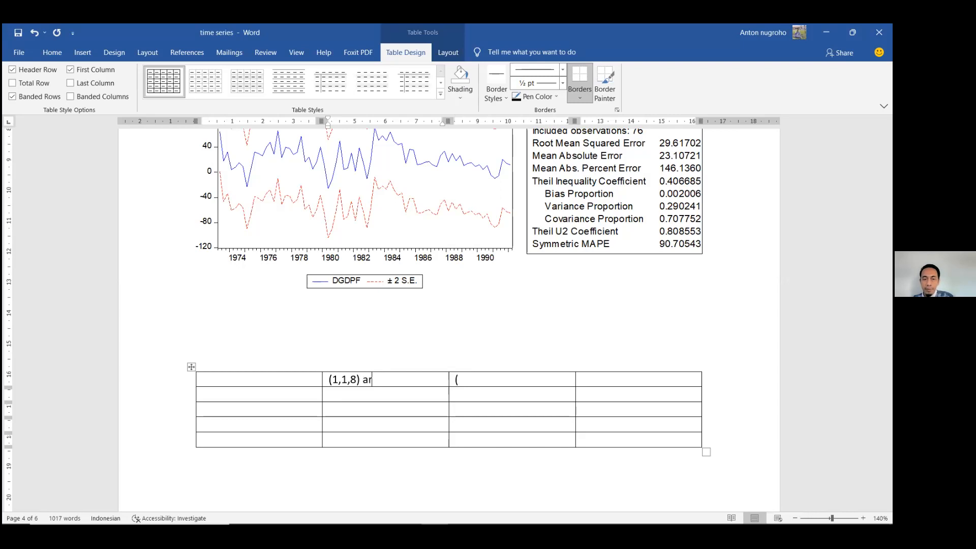
text((12))
click(466, 382)
text(1,1)
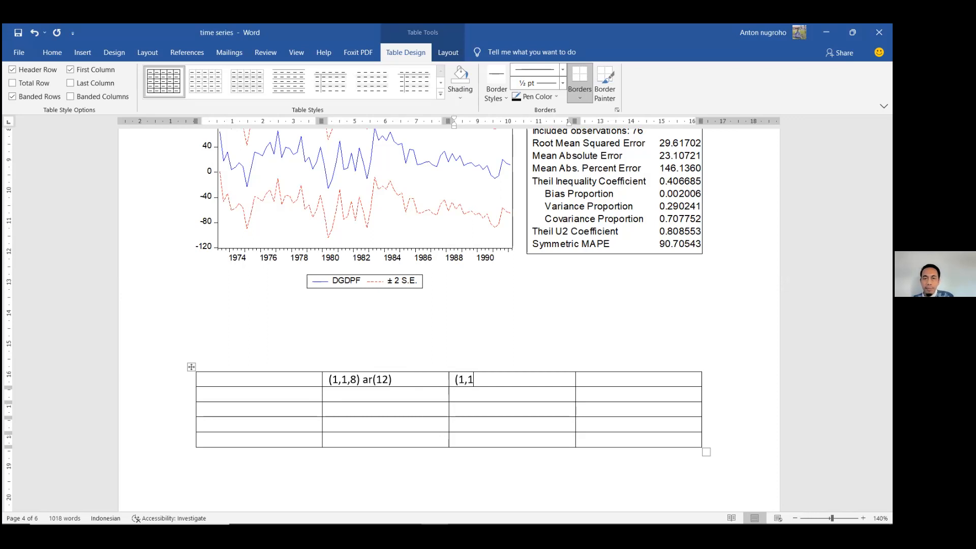
text(,8))
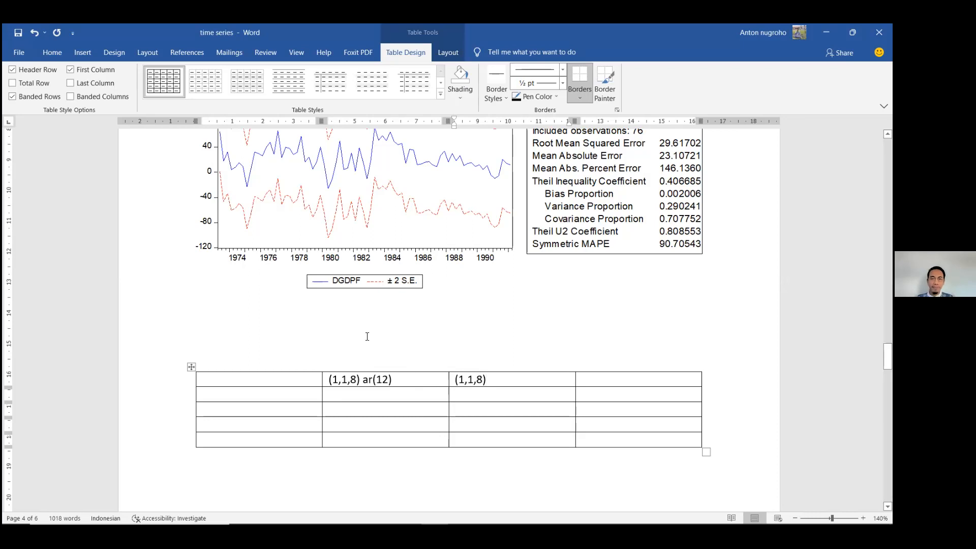
Label the rows below the table's header row RMSE, MAE and MAPE in the first column
scroll(365, 335, up, 5)
scroll(354, 309, down, 2)
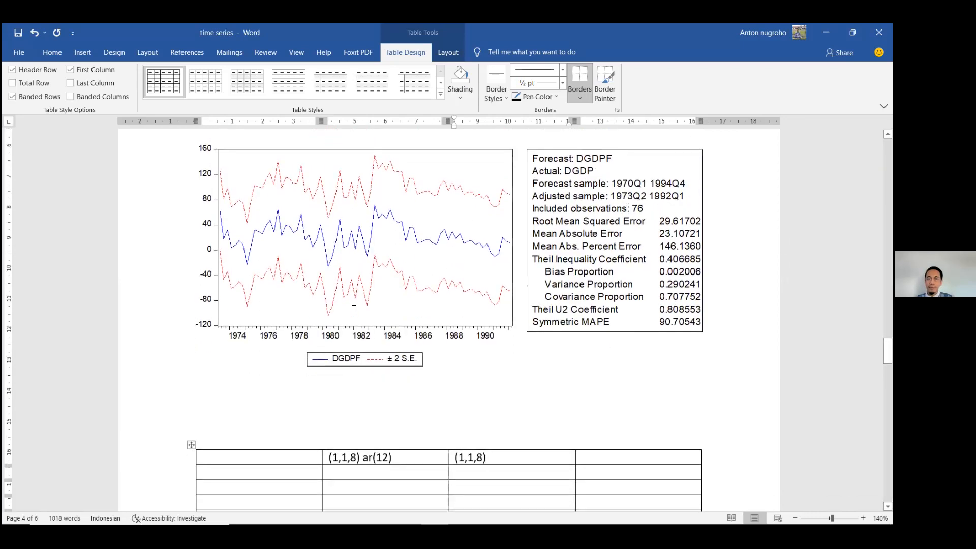
scroll(354, 309, down, 2)
click(273, 395)
text(RMSE)
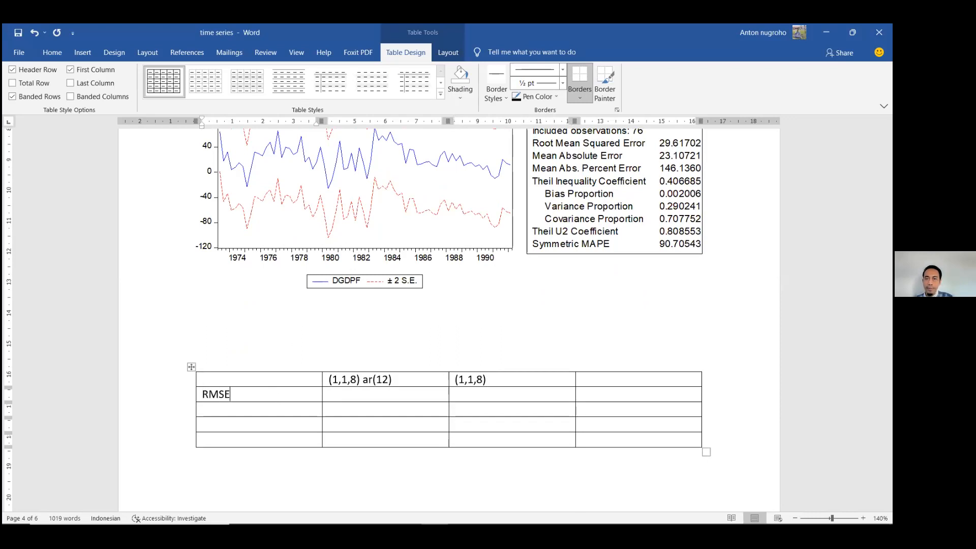
text(MAE)
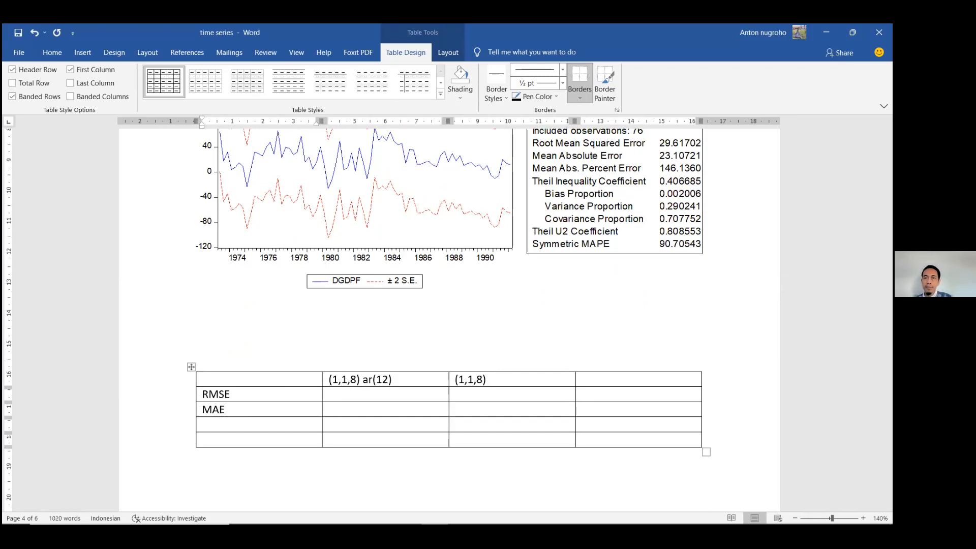
click(202, 423)
text(MAPE)
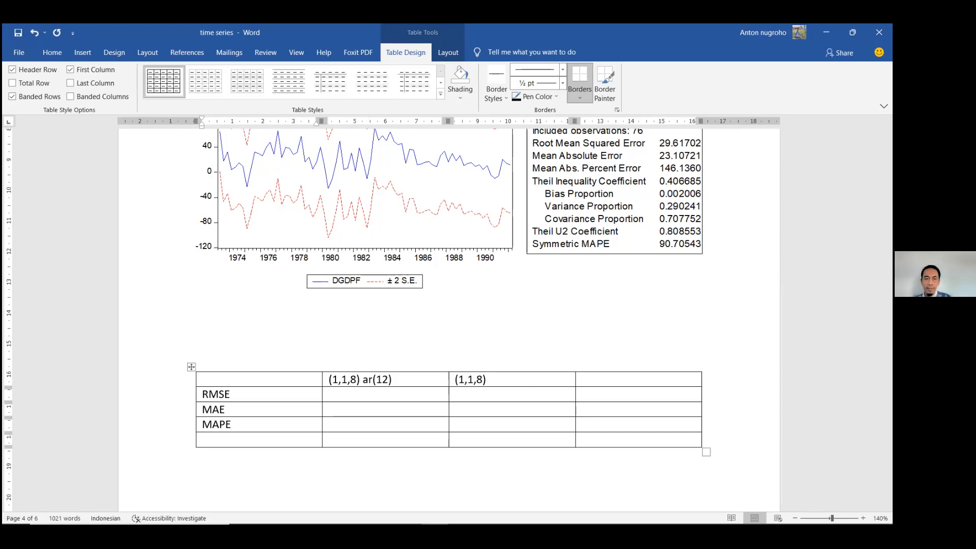
Insert one more row below the last row of the comparison table
click(155, 447)
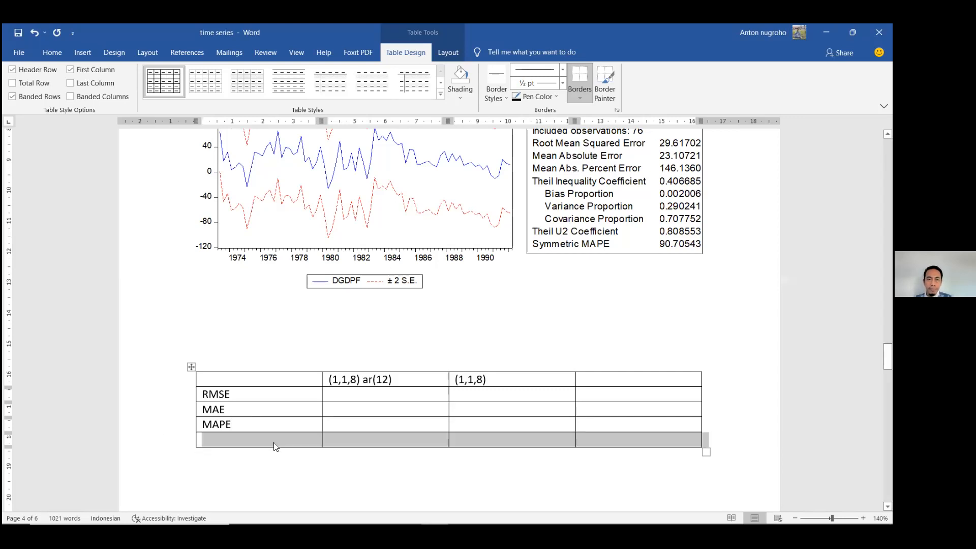
right_click(273, 442)
mouse_move(360, 323)
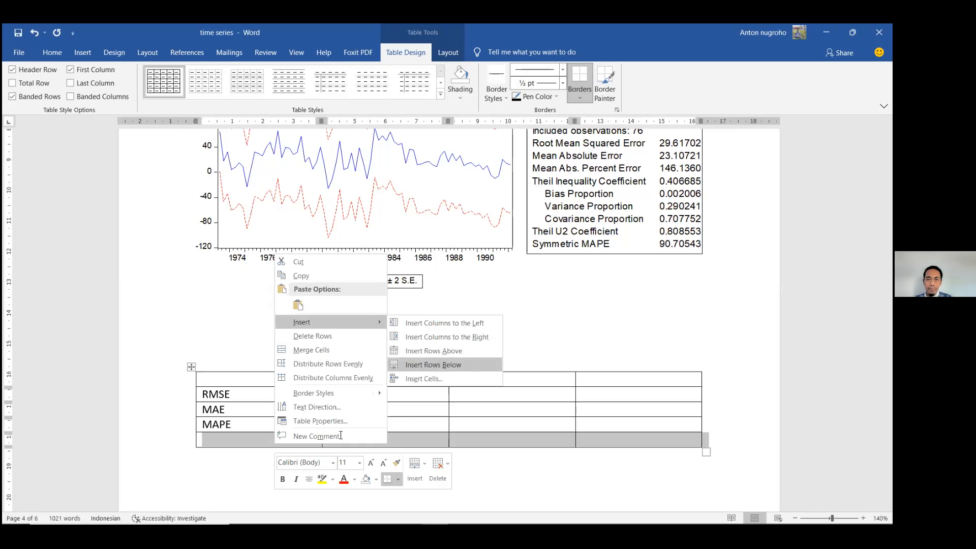
click(445, 365)
click(216, 457)
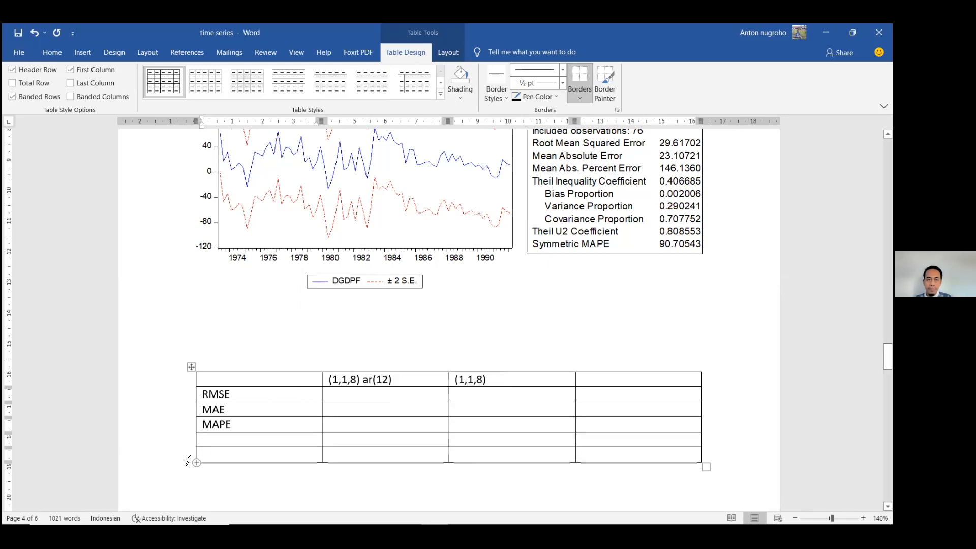
click(187, 459)
Label the table's last two rows Theil I C and Theil U2 in the first column
click(240, 450)
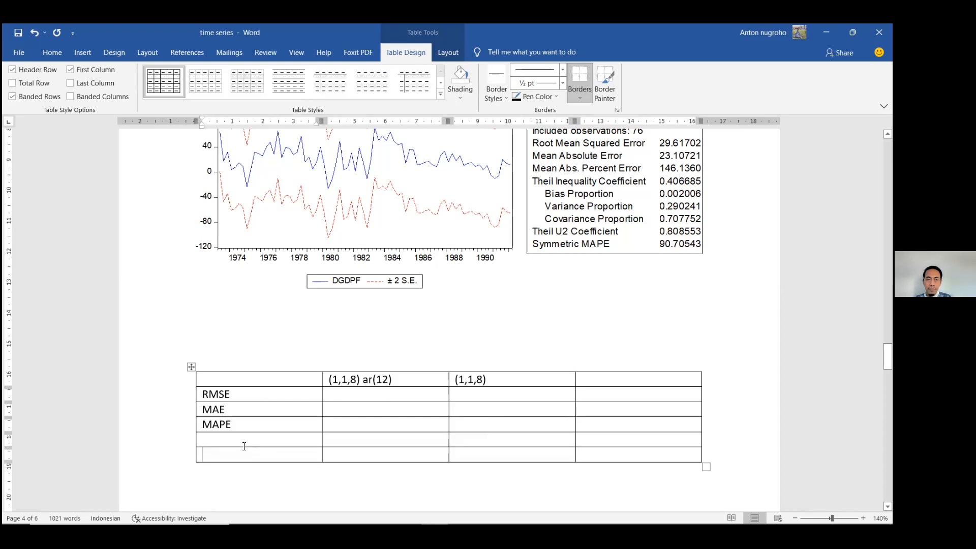
text(T)
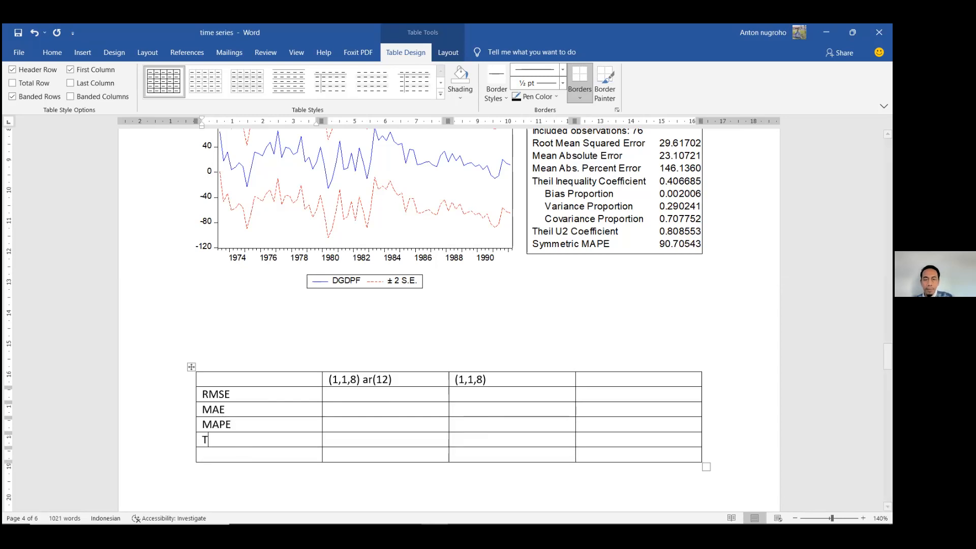
text(heil I)
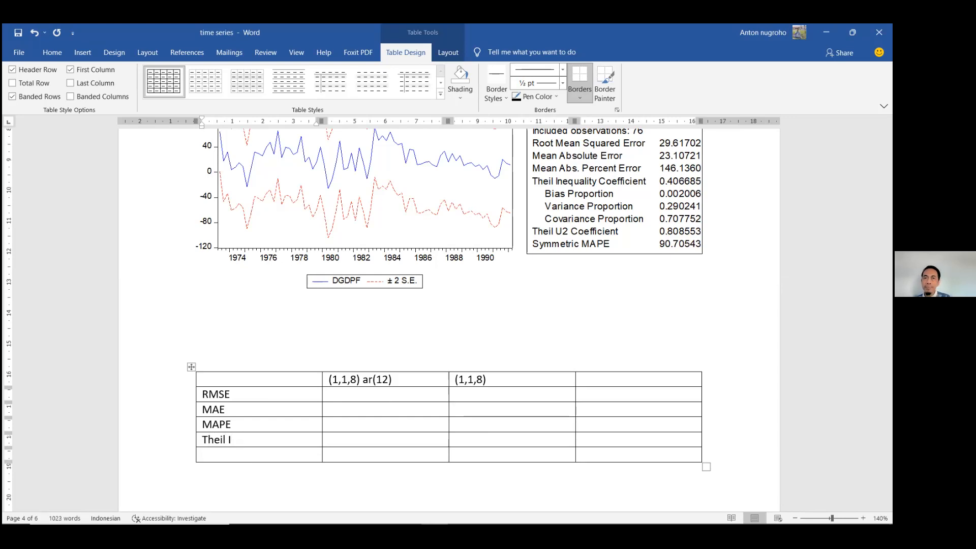
text( C)
click(244, 449)
text(T)
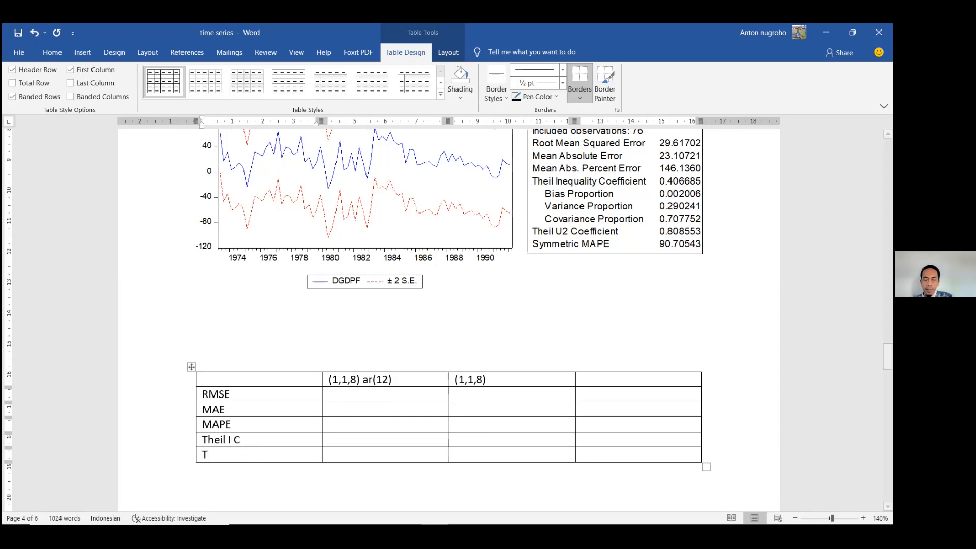
text(heil )
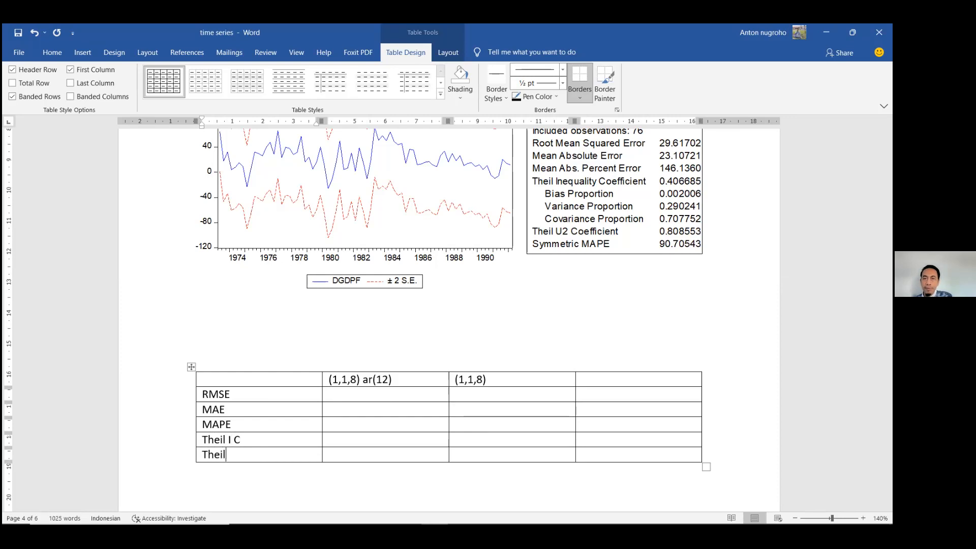
text(u)
key(BackSpace)
text(U2)
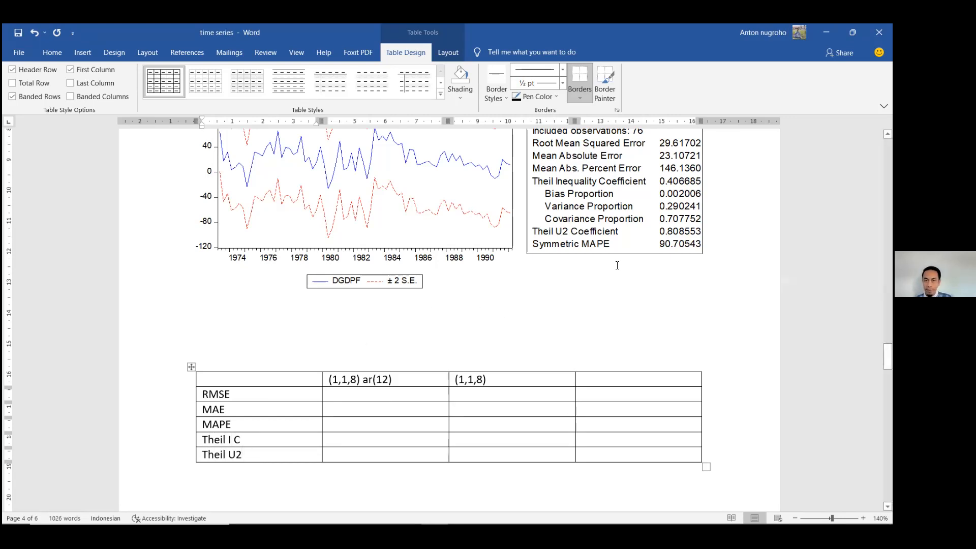
Enter the (1,1,8) ar(12) model's RMSE as 29,61 and MAE as 23,107 from its forecast output
scroll(635, 353, up, 3)
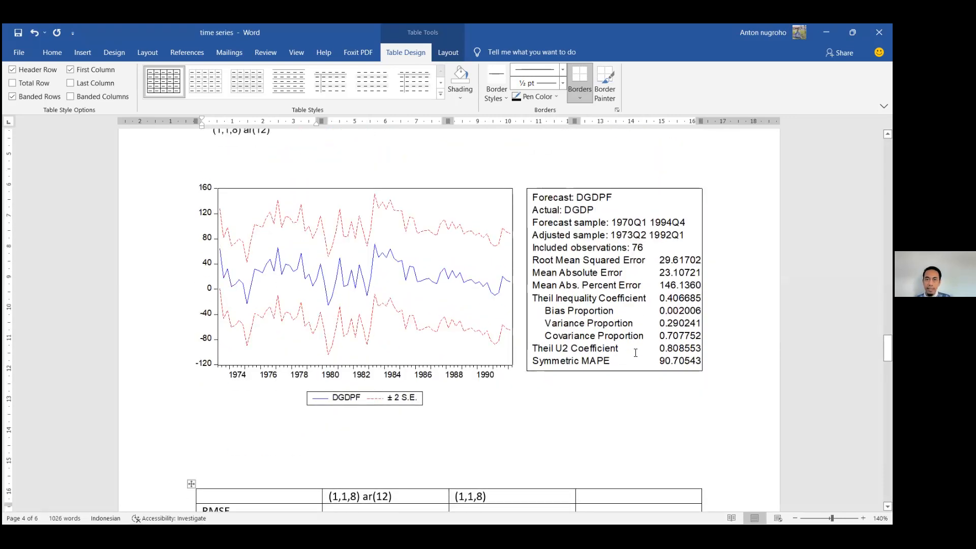
scroll(305, 175, up, 10)
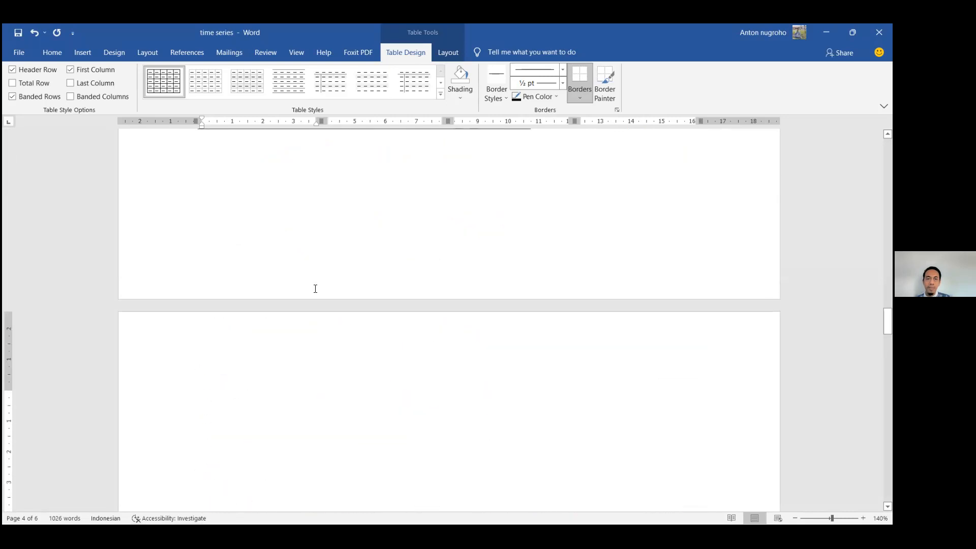
scroll(316, 288, down, 5)
scroll(280, 351, down, 7)
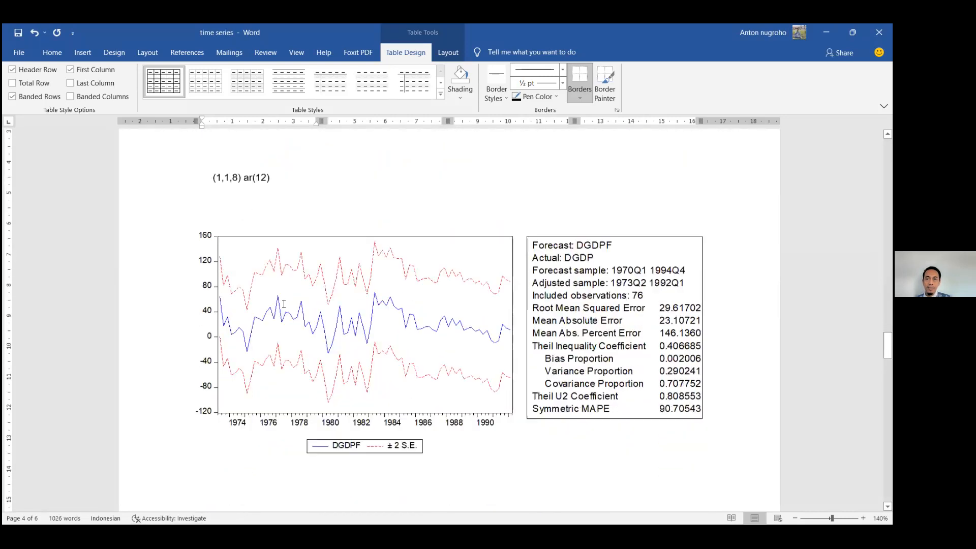
scroll(284, 304, down, 2)
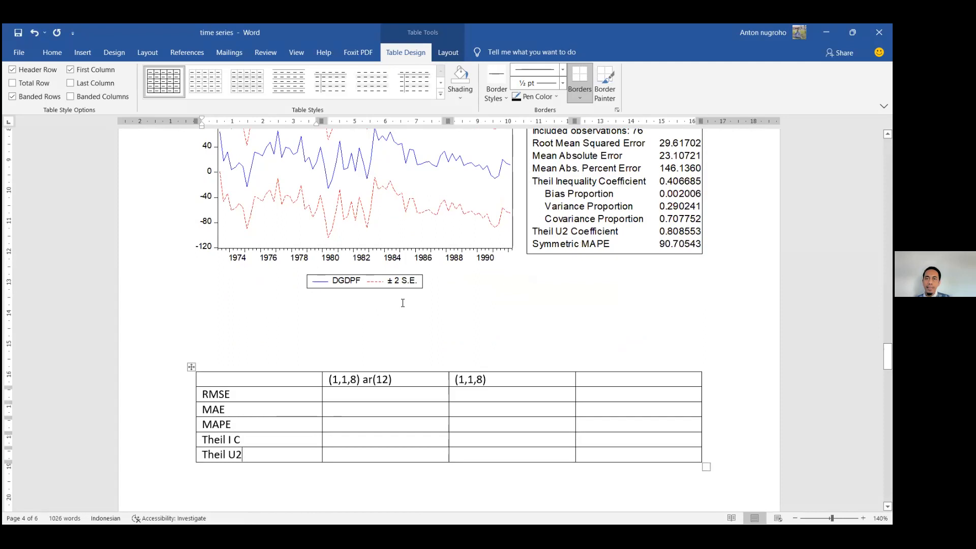
click(418, 388)
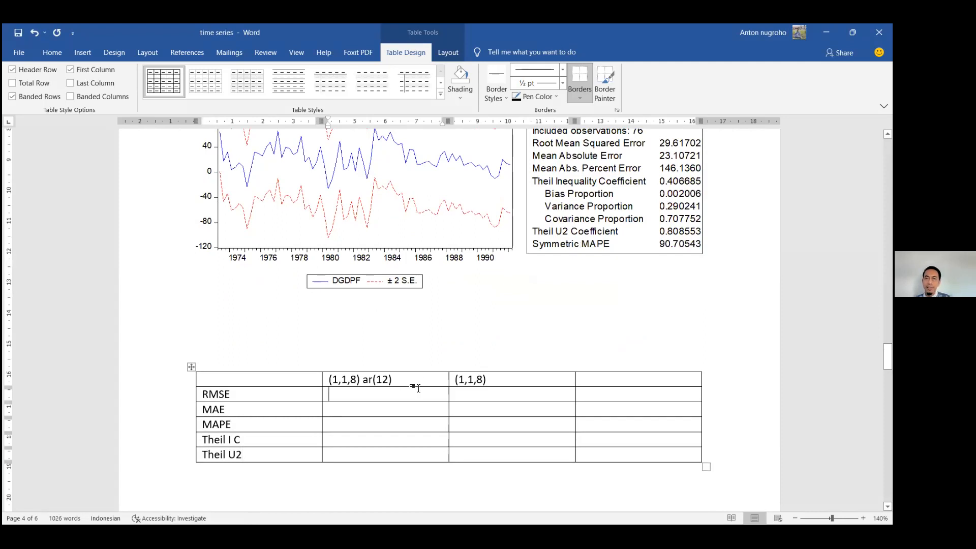
click(660, 144)
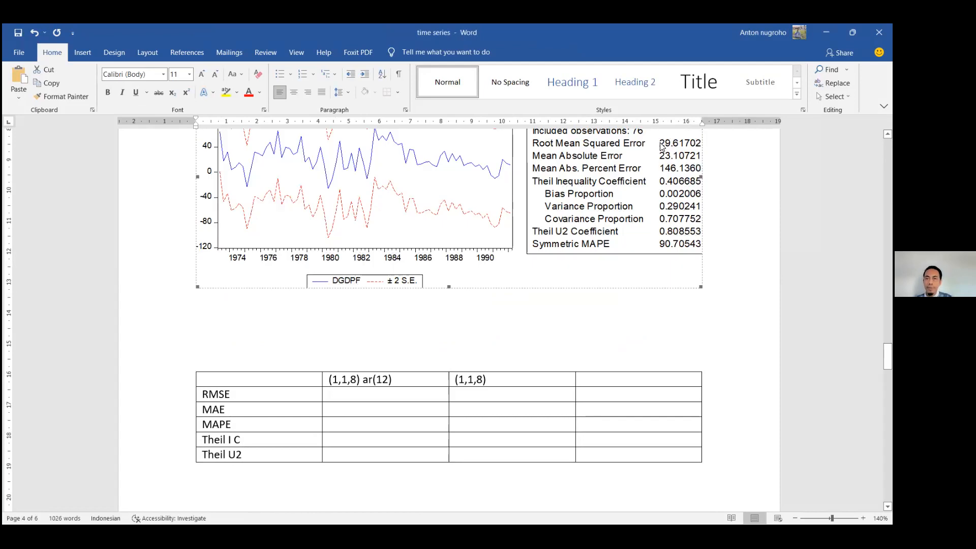
click(367, 393)
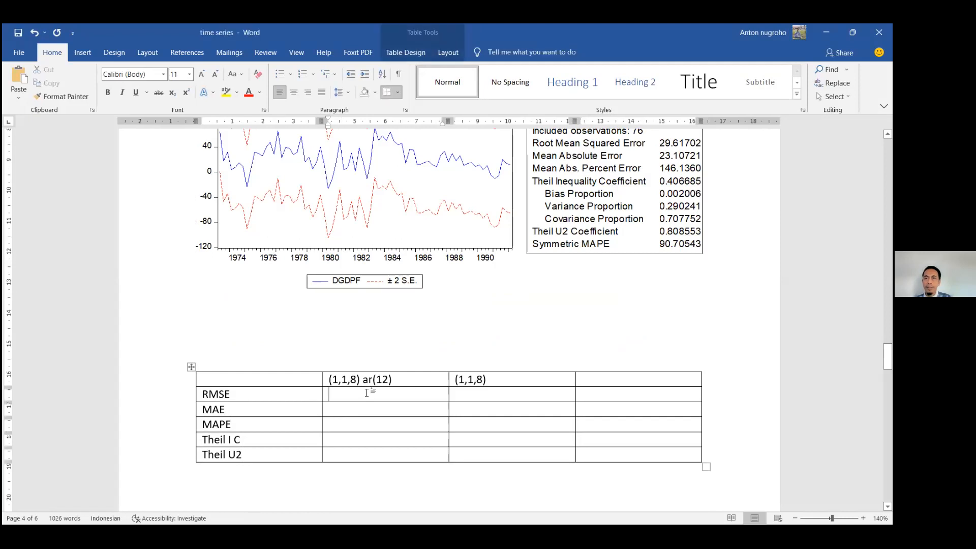
text(29)
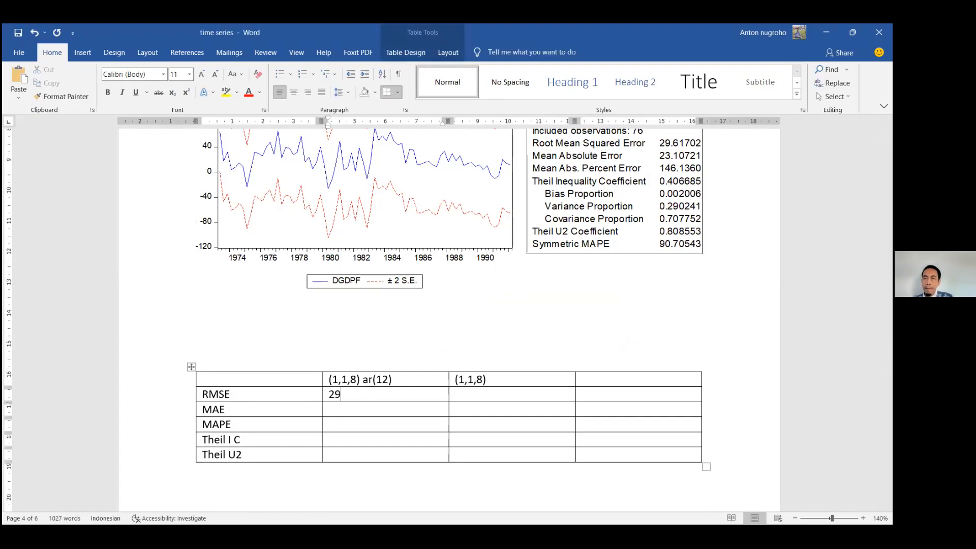
text(,61)
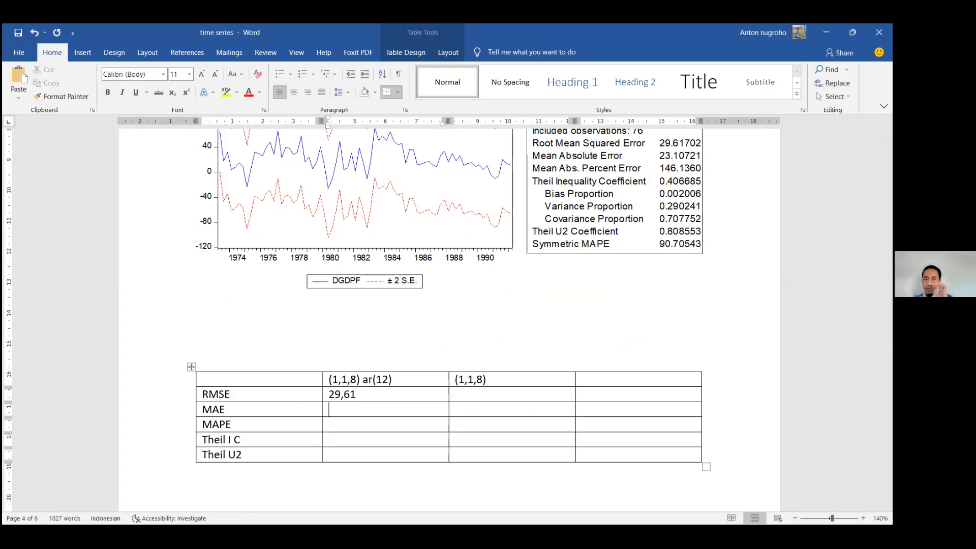
text(23)
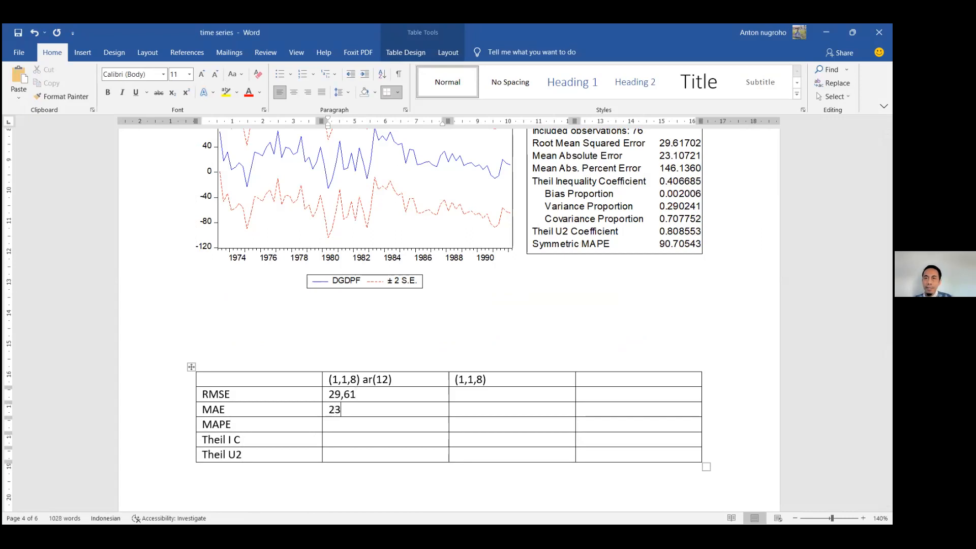
text(,1)
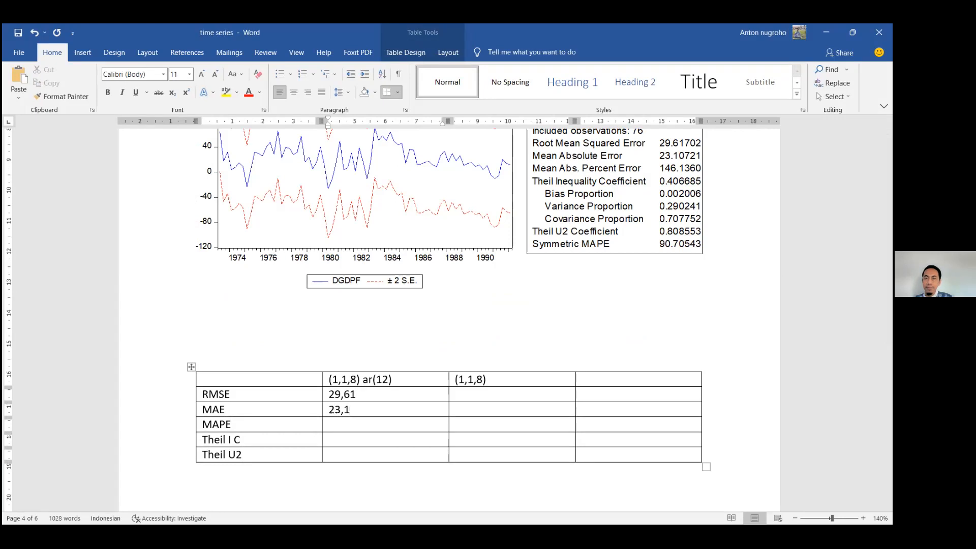
text(07)
Enter MAPE 146,13 and Theil I C 0,406 in the (1,1,8) ar(12) column
click(329, 424)
text(146,13)
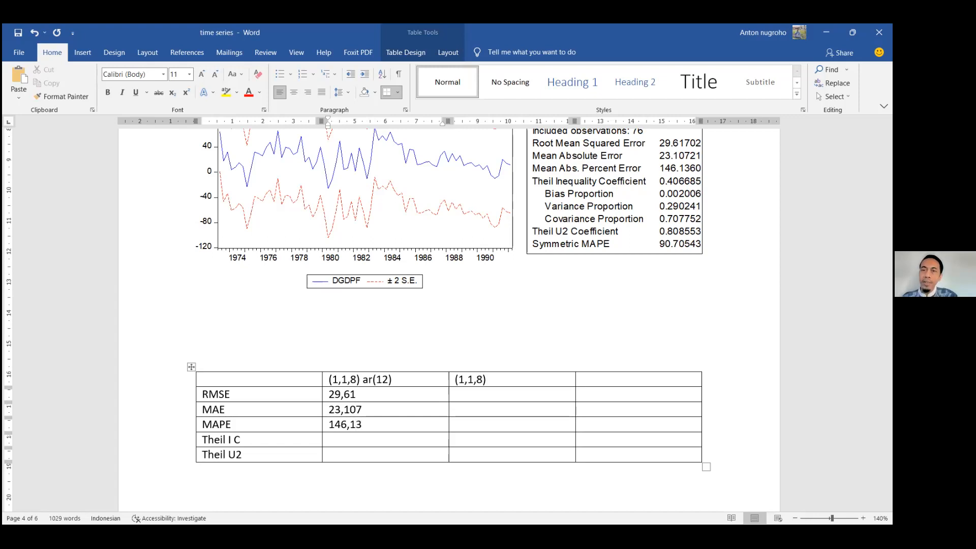
click(328, 439)
text(0,)
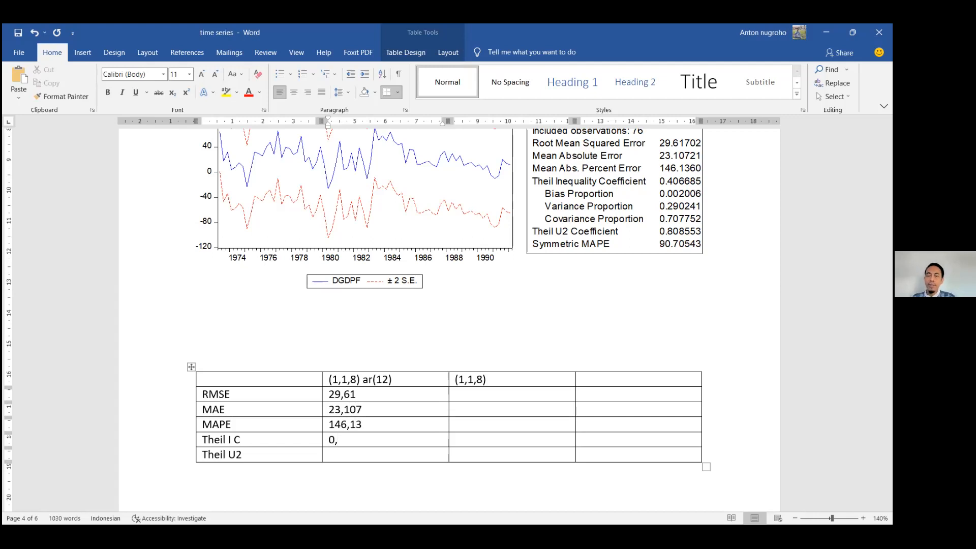
text(406)
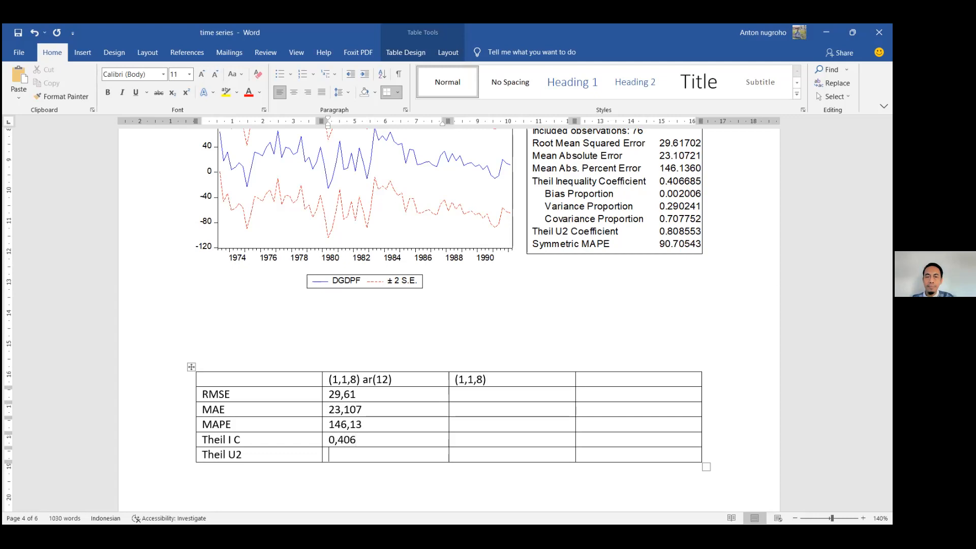
Enter the Theil U2 value 0,80 in the (1,1,8) ar(12) column of the comparison table
text(0,)
text(90)
key(BackSpace)
key(BackSpace)
text(80)
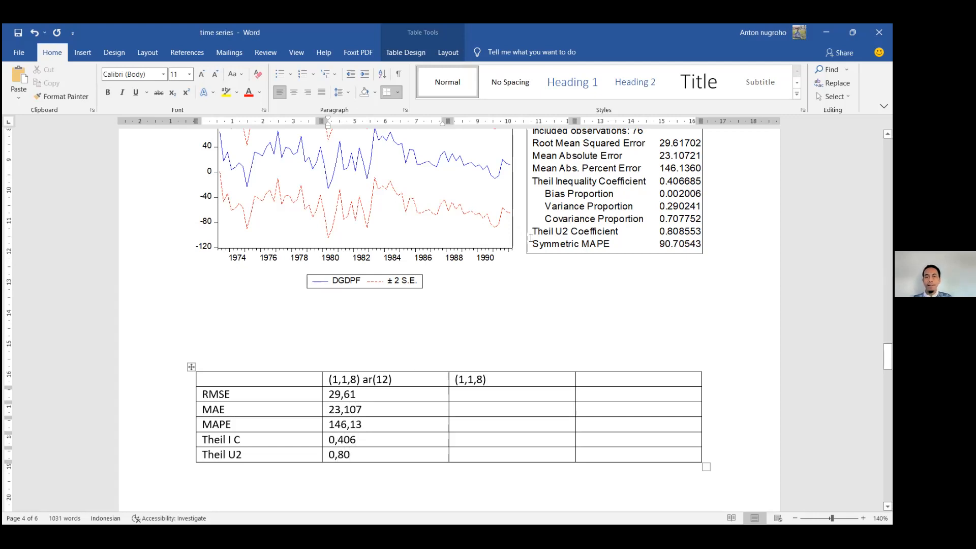
Enter the (1,1,8) model's RMSE as 31,94 in its table column, taken from that model's forecast output
scroll(565, 329, down, 1)
scroll(571, 342, down, 10)
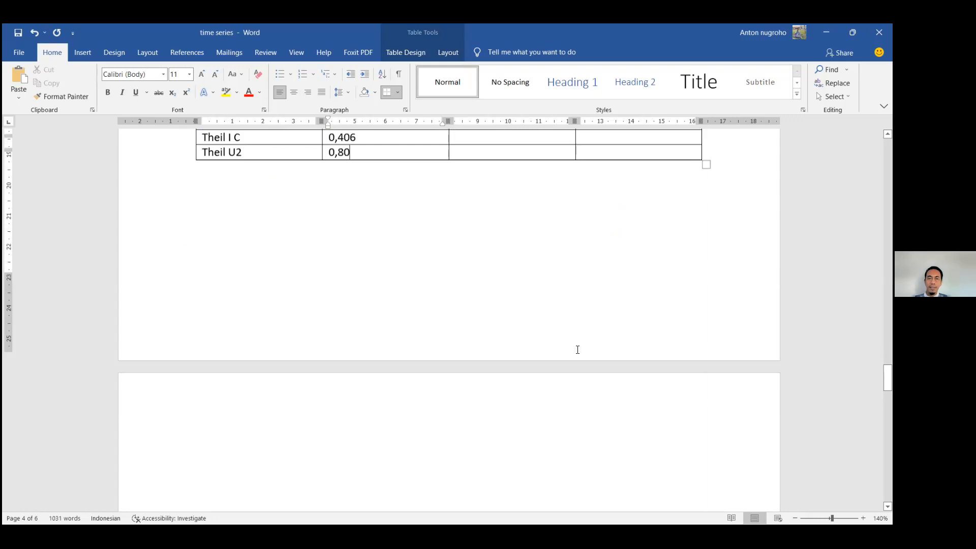
scroll(579, 351, down, 3)
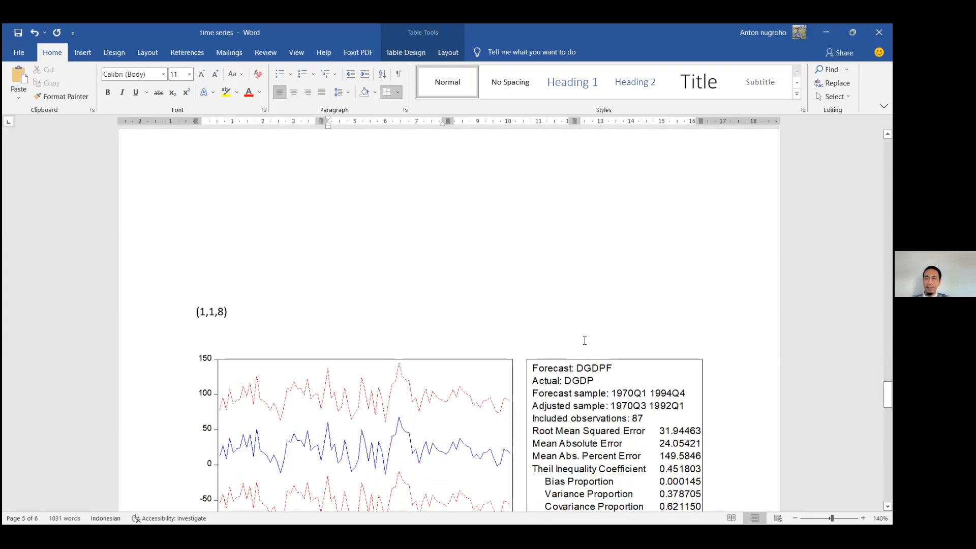
scroll(585, 340, up, 11)
click(519, 280)
text(31,95)
key(BackSpace)
text(4)
Enter the (1,1,8) model's MAE as 24,05 in the table, based on its forecast output
scroll(475, 251, down, 9)
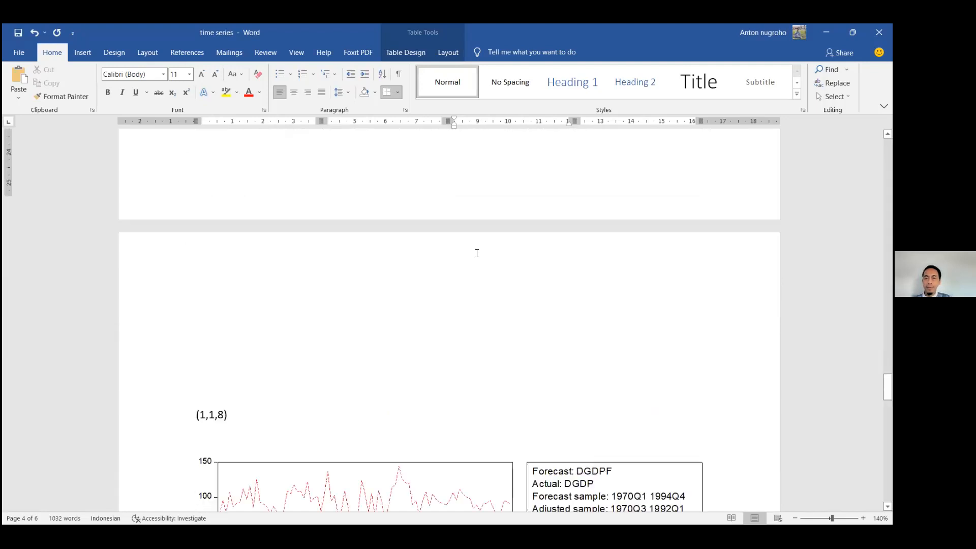
scroll(477, 253, down, 3)
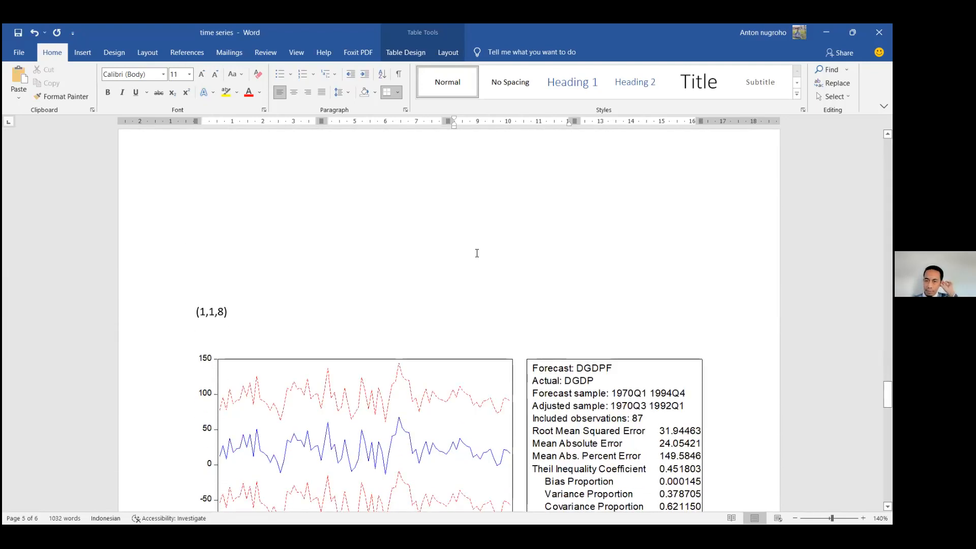
scroll(480, 265, up, 10)
click(476, 252)
text(24,05)
Look up the (1,1,8) model's mean absolute percent error and enter 149,5 in its MAPE cell
scroll(494, 290, down, 8)
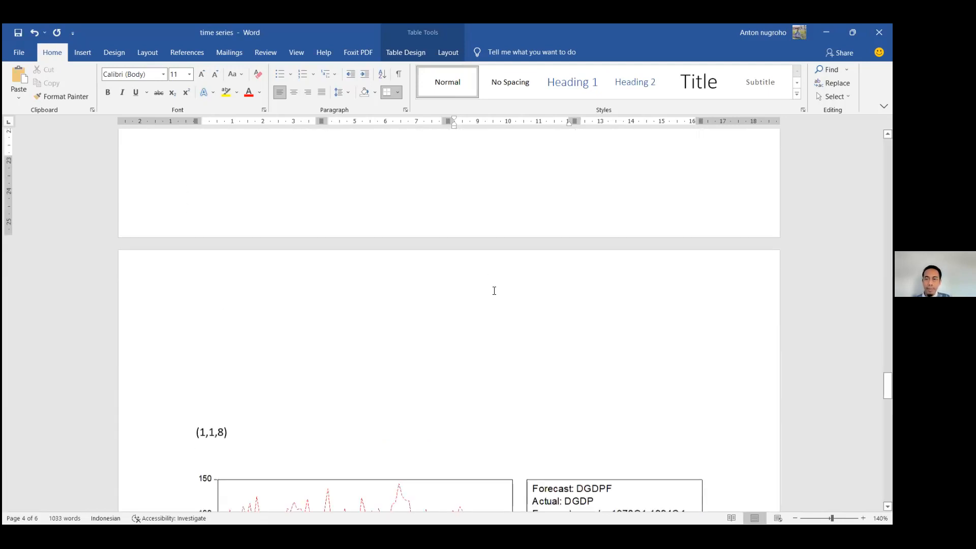
scroll(494, 291, down, 3)
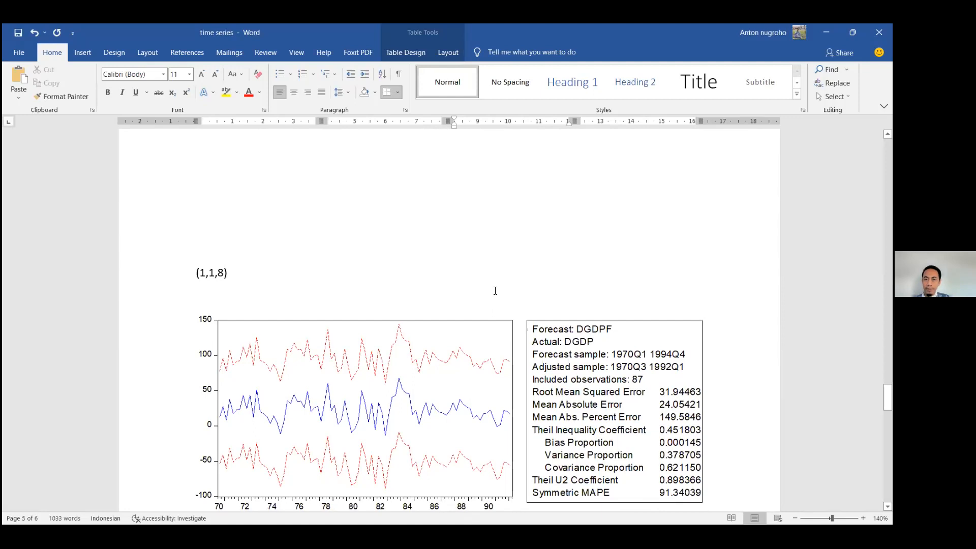
scroll(495, 291, up, 10)
click(495, 351)
text(149)
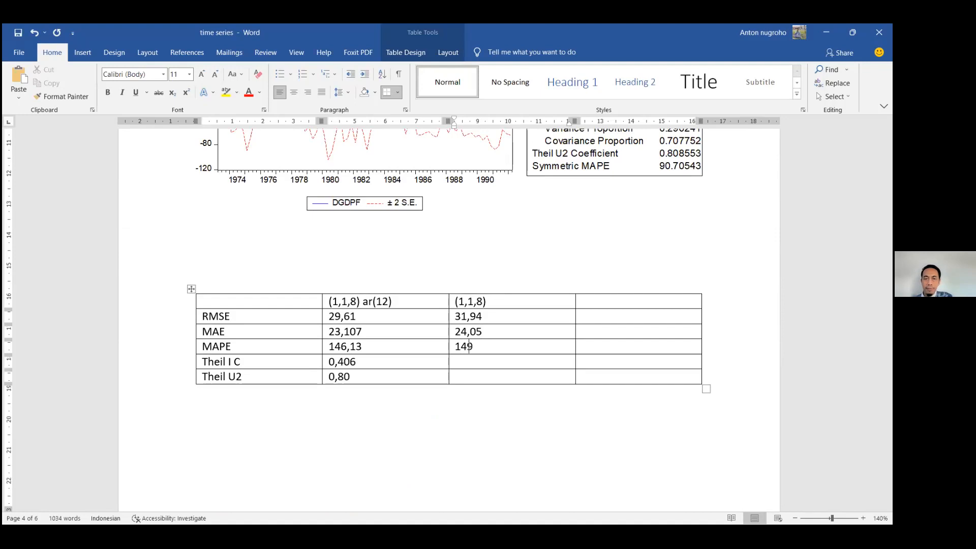
text(,5)
Look up the (1,1,8) model's Theil inequality coefficient and enter 0,45 in its Theil I C cell
scroll(497, 353, down, 8)
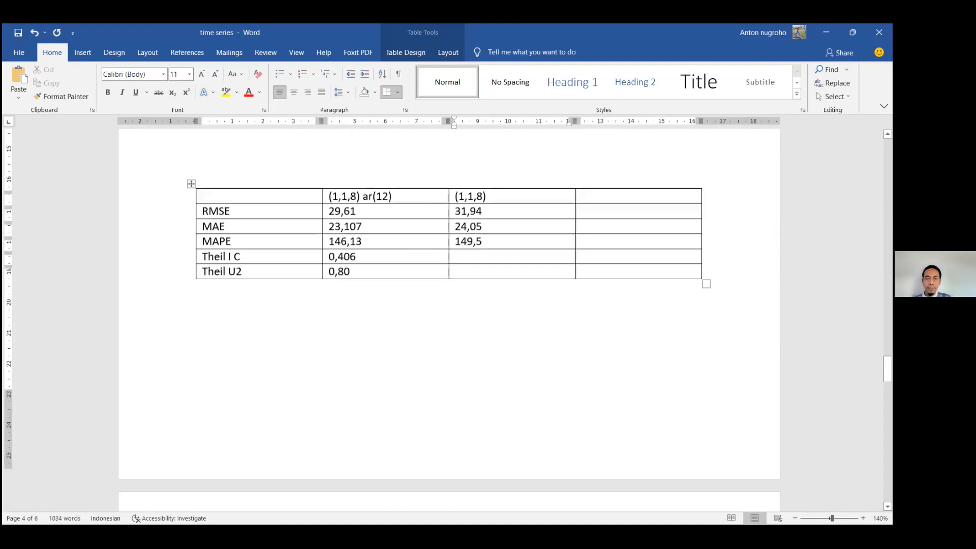
scroll(497, 353, down, 1)
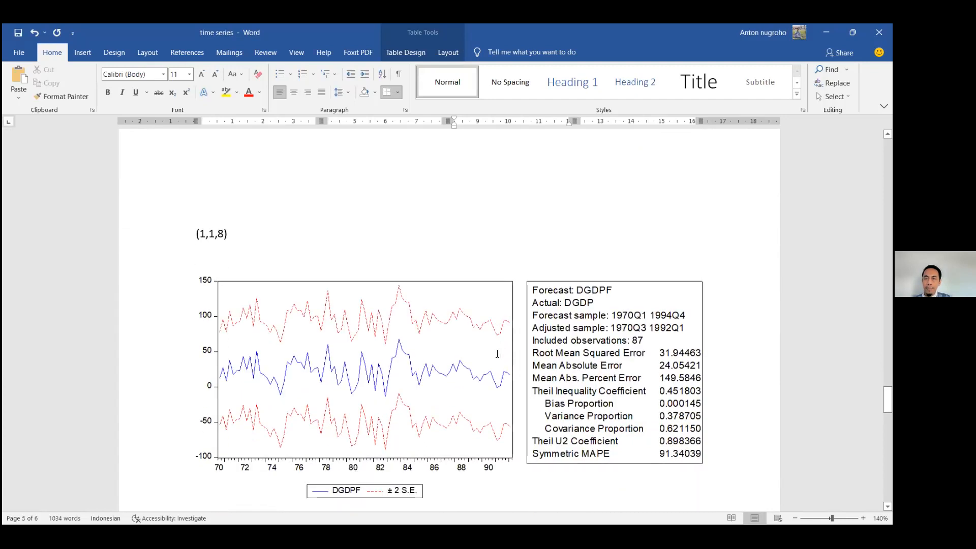
scroll(497, 353, up, 9)
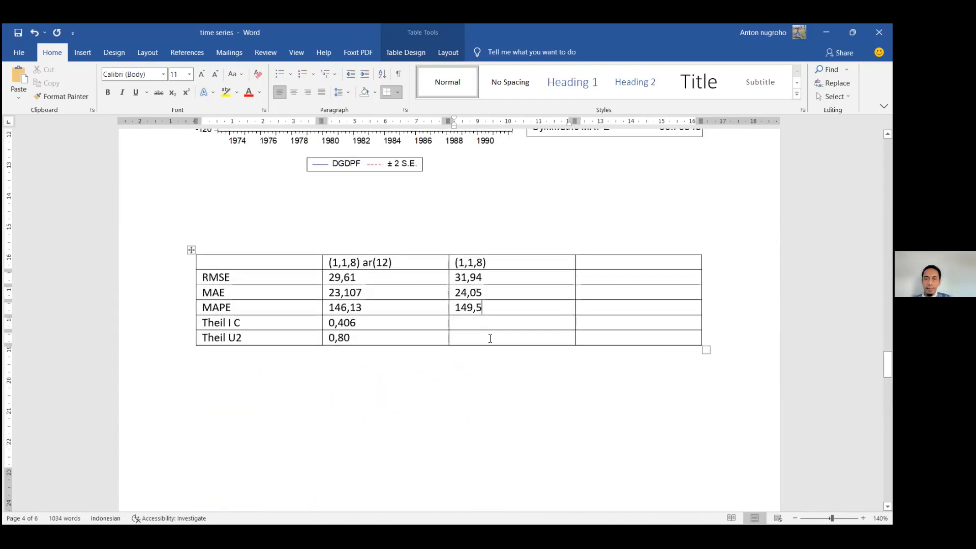
click(477, 320)
text(0)
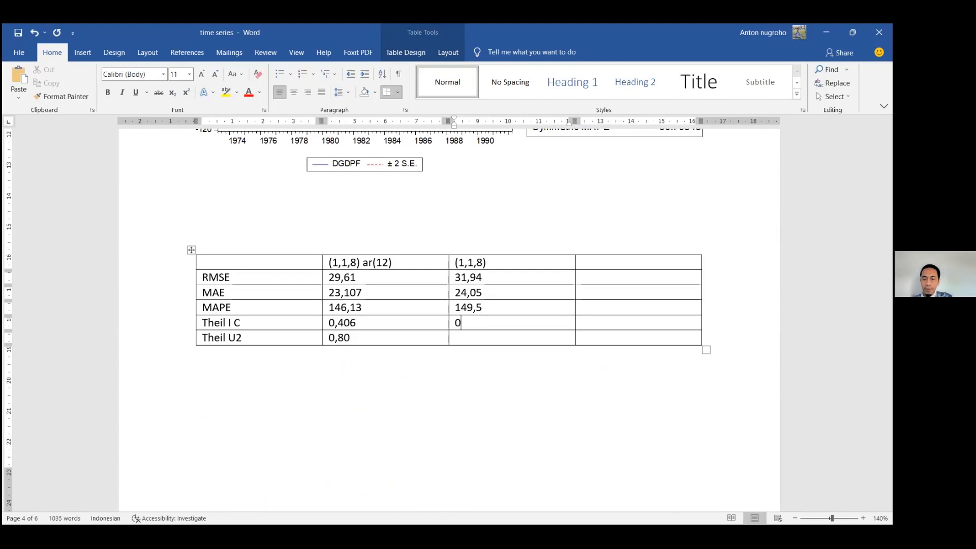
text(,45)
Look up the (1,1,8) model's Theil U2 coefficient and enter 0,89 in the last row of its column
scroll(492, 346, down, 4)
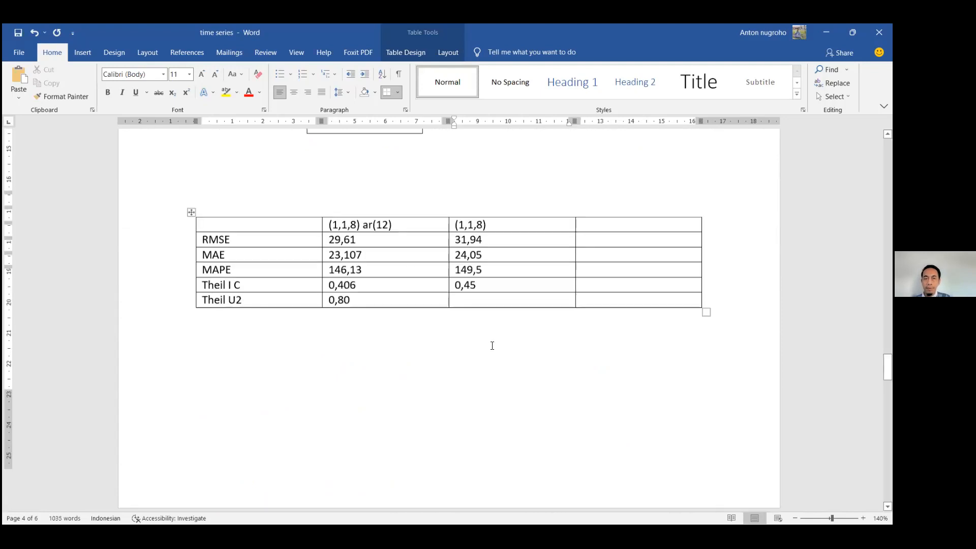
scroll(492, 347, down, 8)
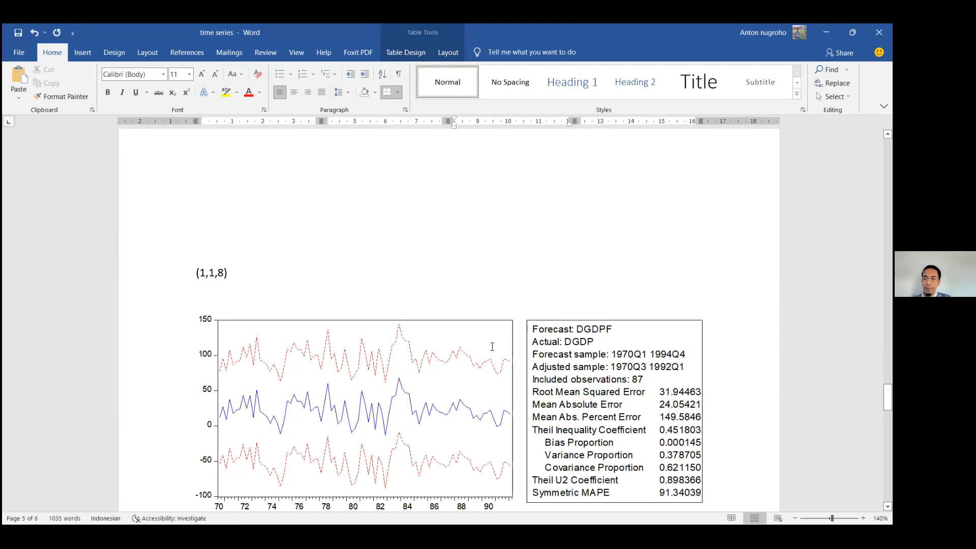
scroll(491, 345, up, 10)
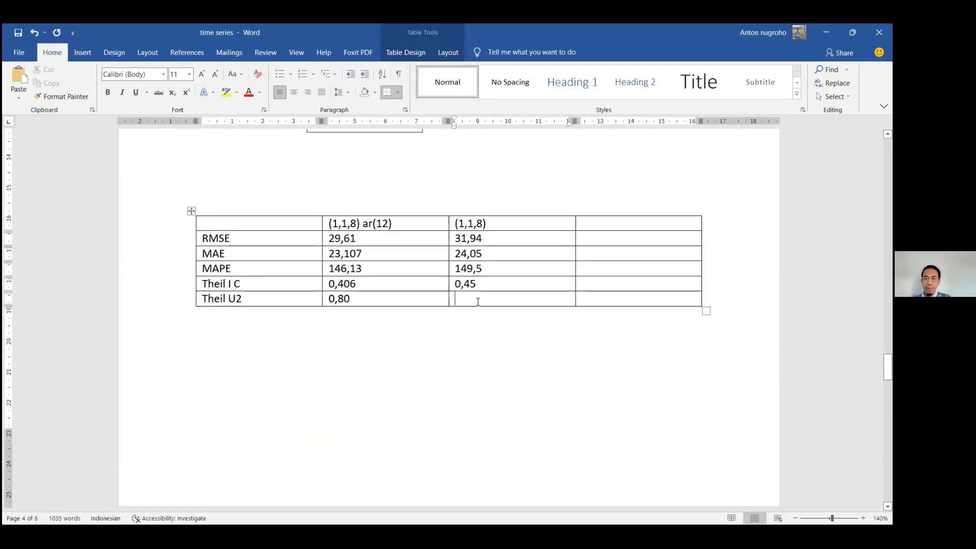
click(477, 302)
text(0,89)
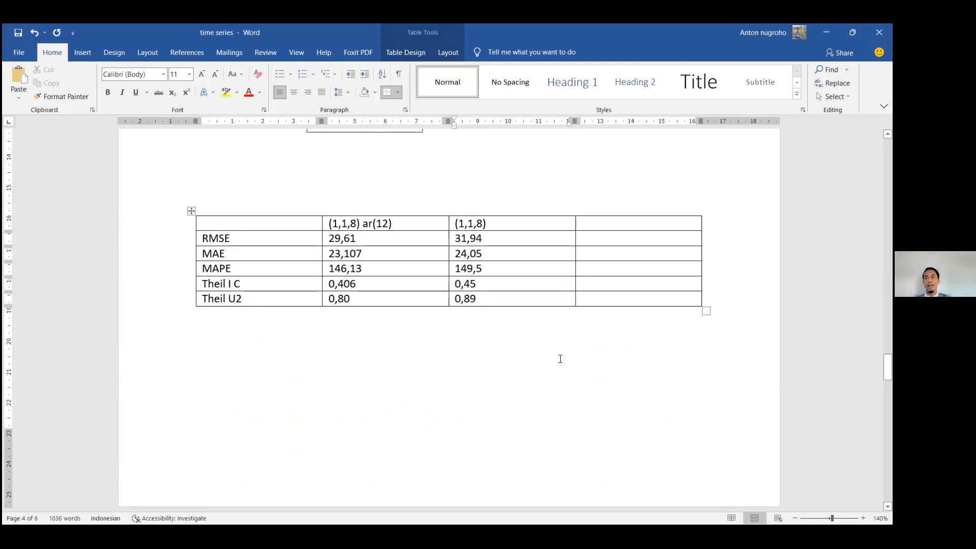
Compare the two models' error statistics in the table and examine the (1,1,8) ar(12) forecast output above it
scroll(560, 359, up, 3)
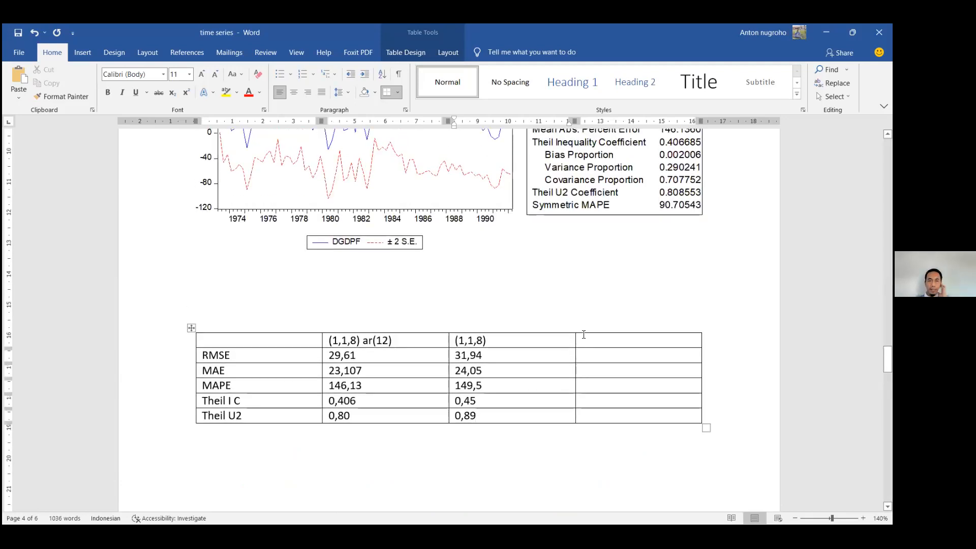
scroll(508, 338, down, 1)
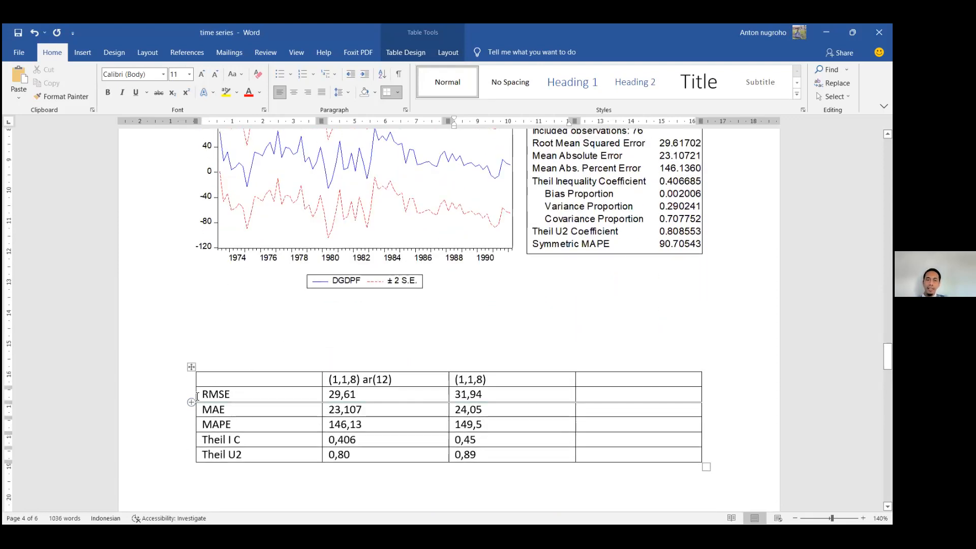
click(244, 394)
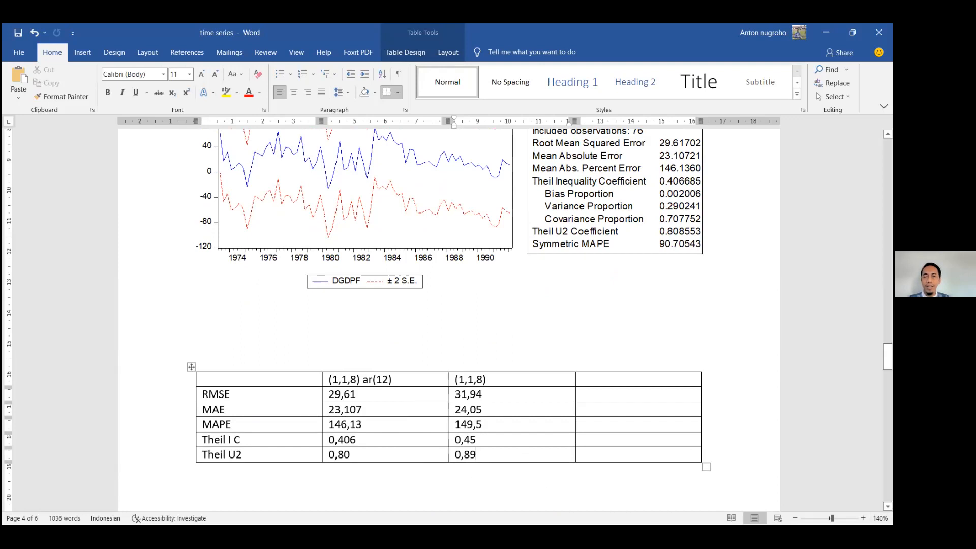
scroll(708, 401, down, 1)
click(444, 460)
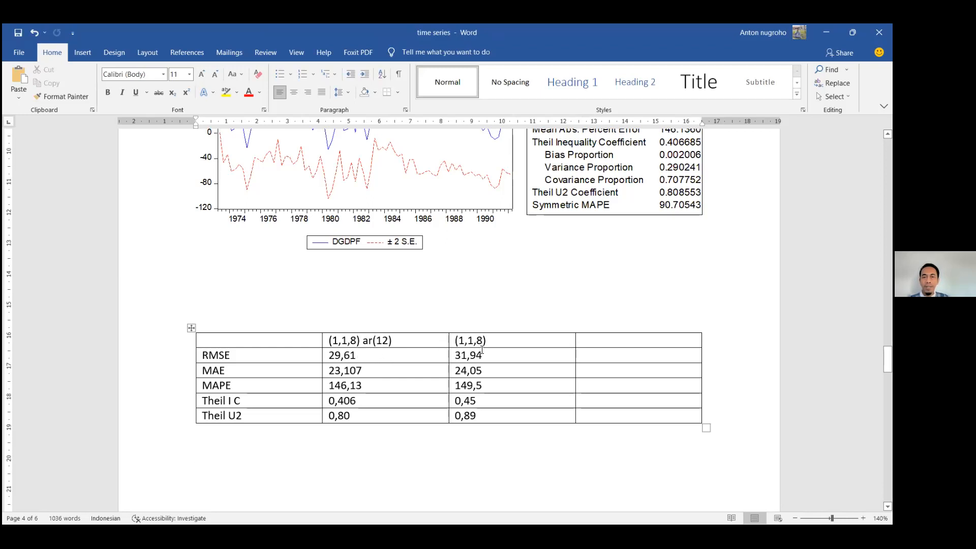
drag(487, 354, 463, 355)
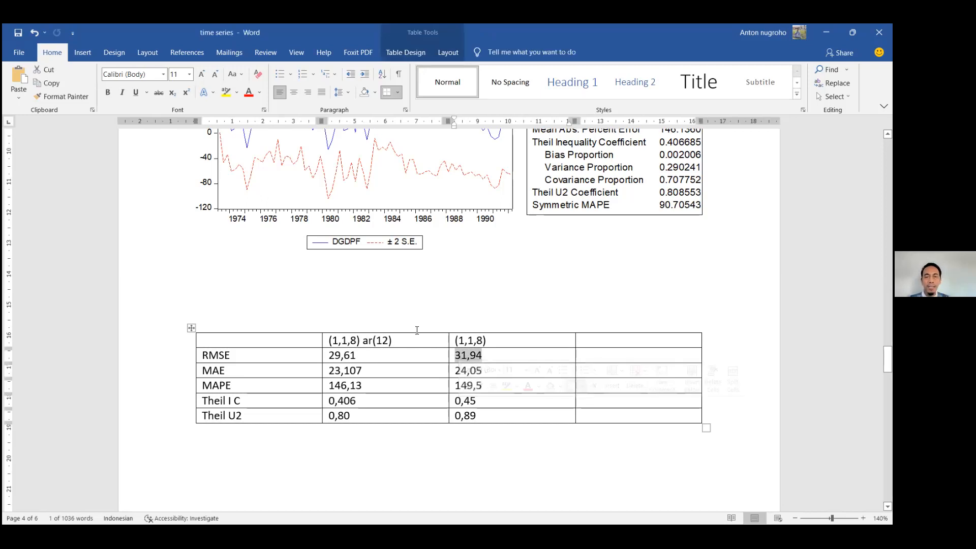
click(382, 338)
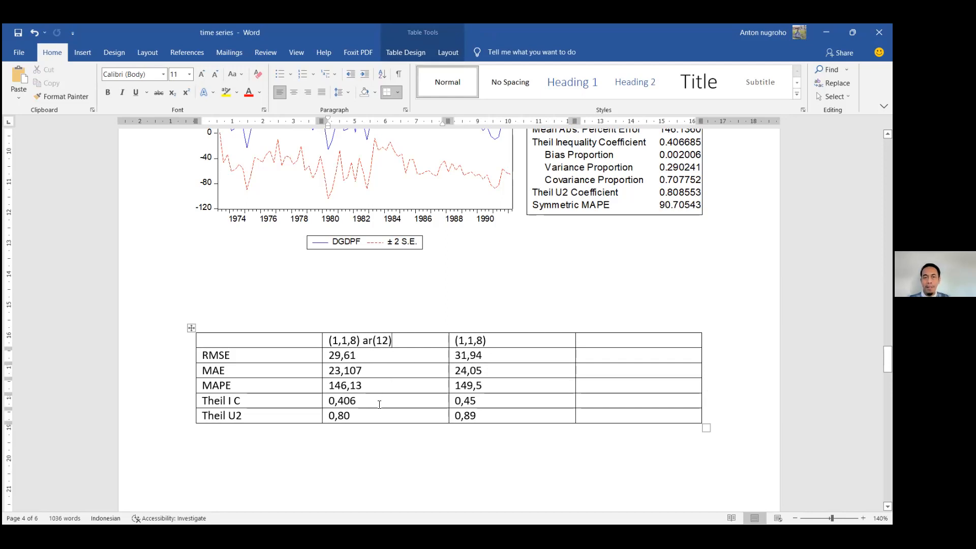
drag(357, 401, 344, 417)
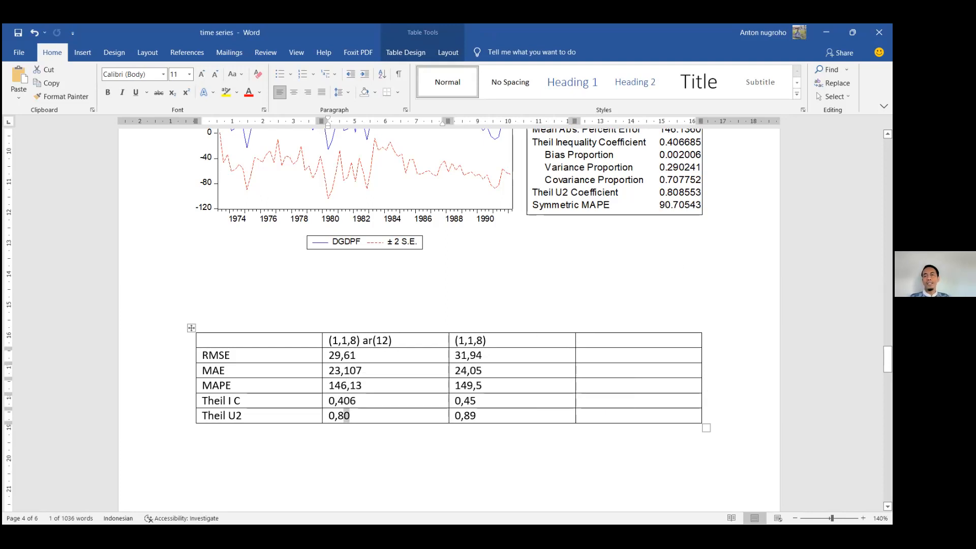
click(755, 317)
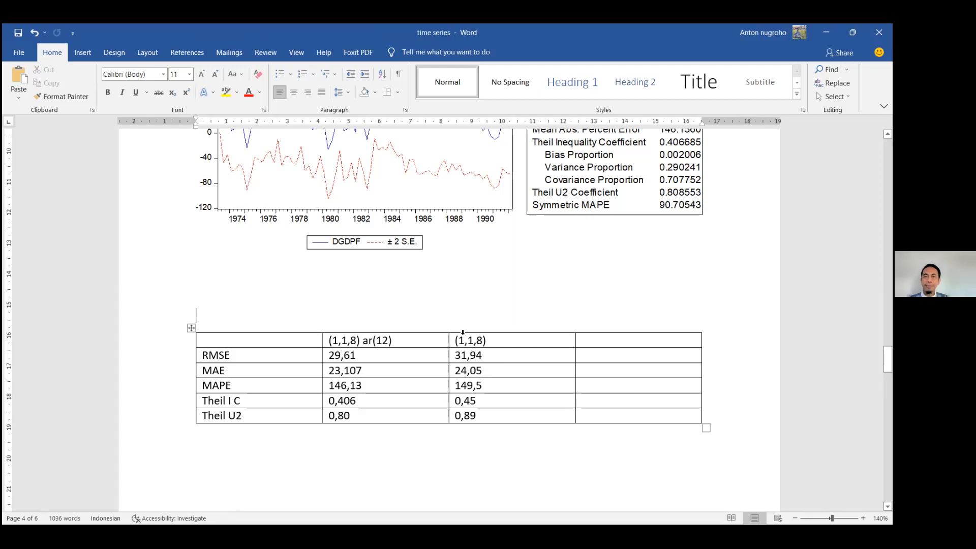
scroll(465, 335, up, 3)
scroll(471, 339, down, 1)
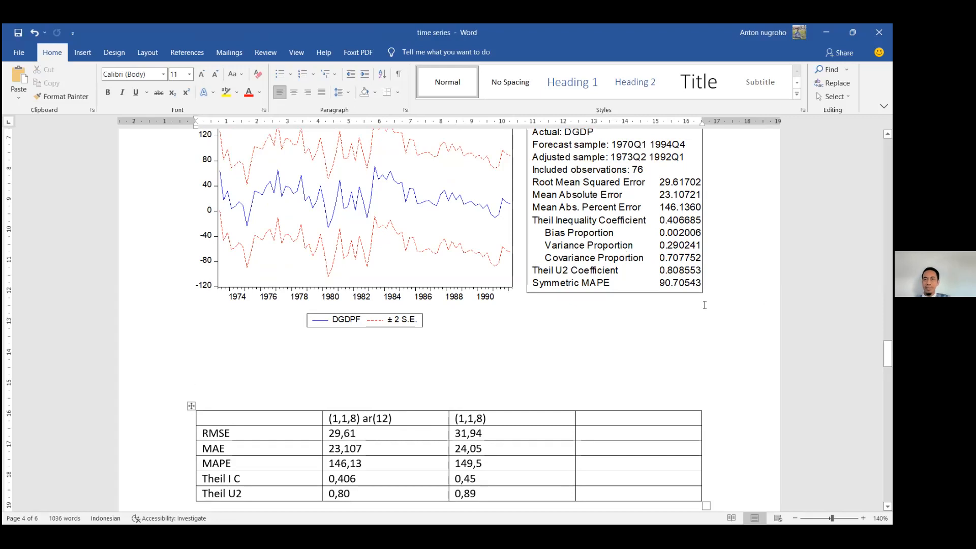
scroll(410, 381, down, 1)
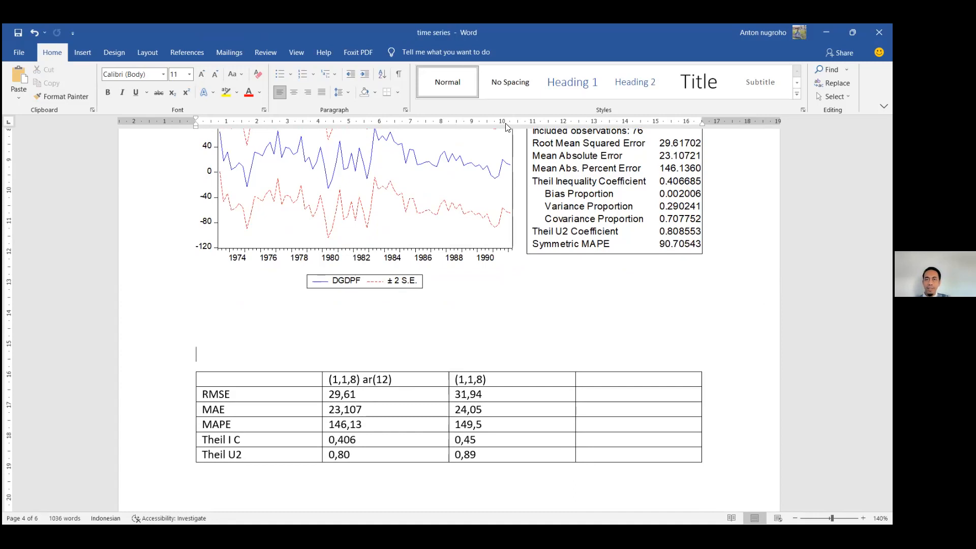
scroll(613, 312, up, 5)
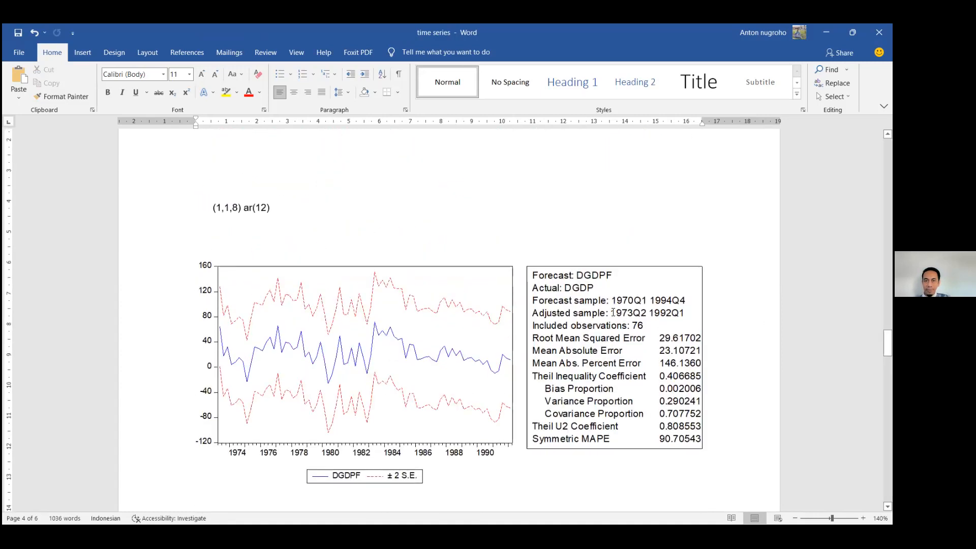
scroll(614, 312, down, 1)
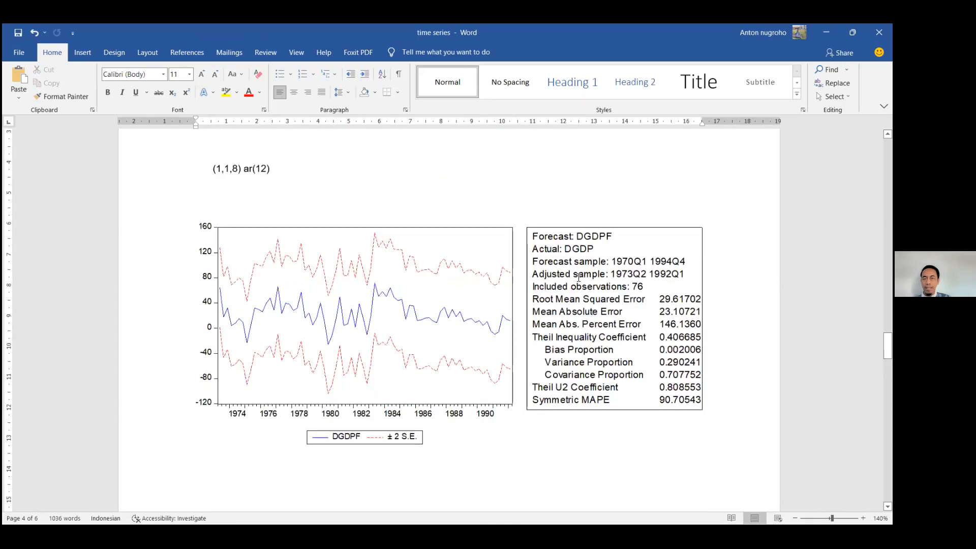
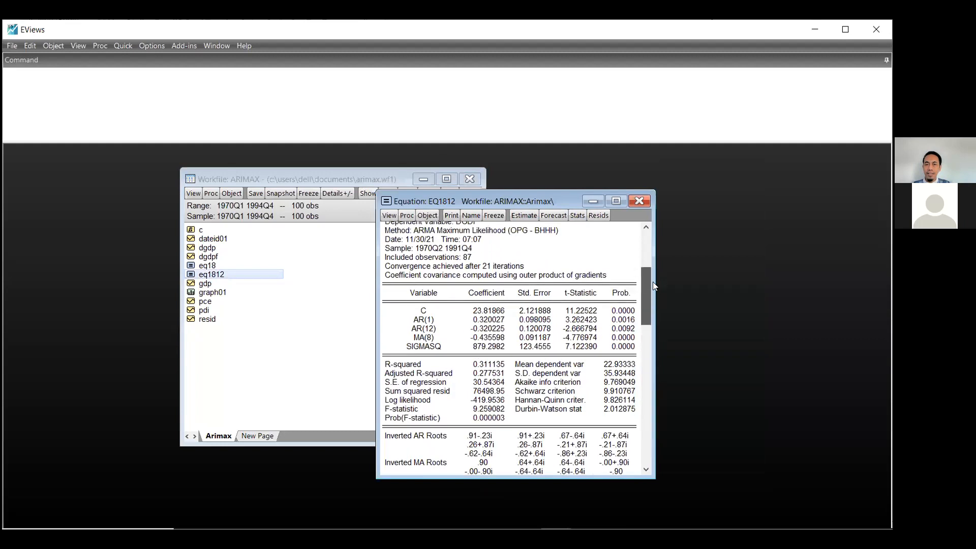
Run a static forecast of DGDP from equation EQ1812 with the forecast sample set to 1992q1 1994q4
click(559, 219)
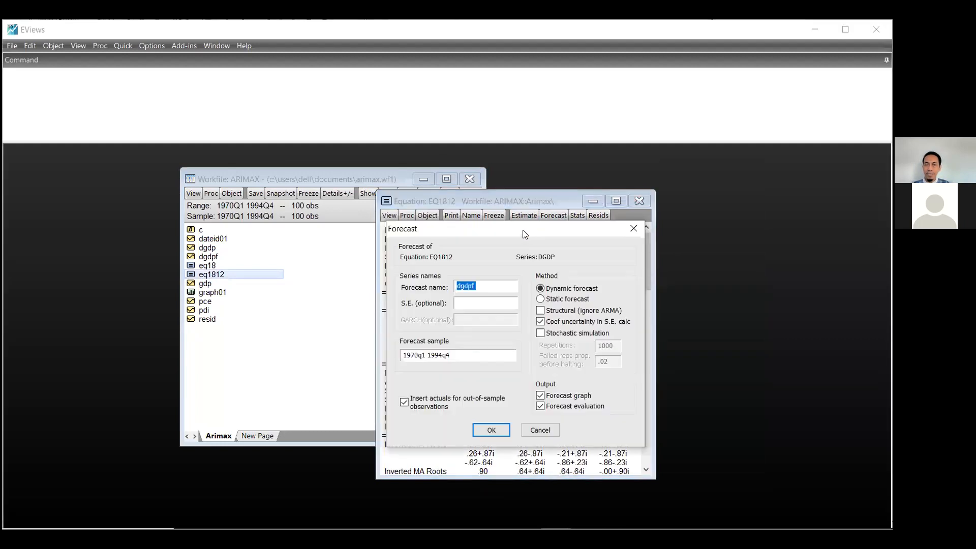
click(534, 297)
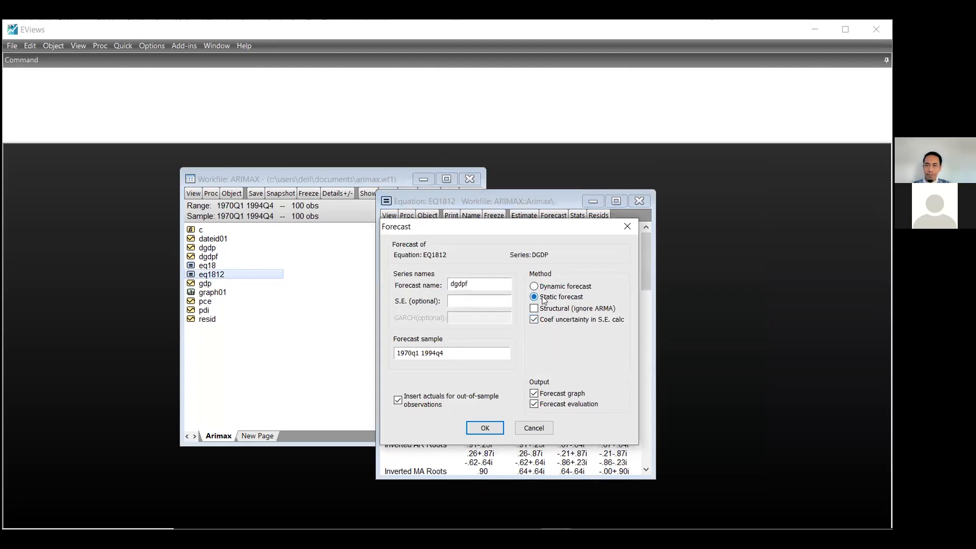
click(412, 352)
key(BackSpace)
key(BackSpace)
text(9)
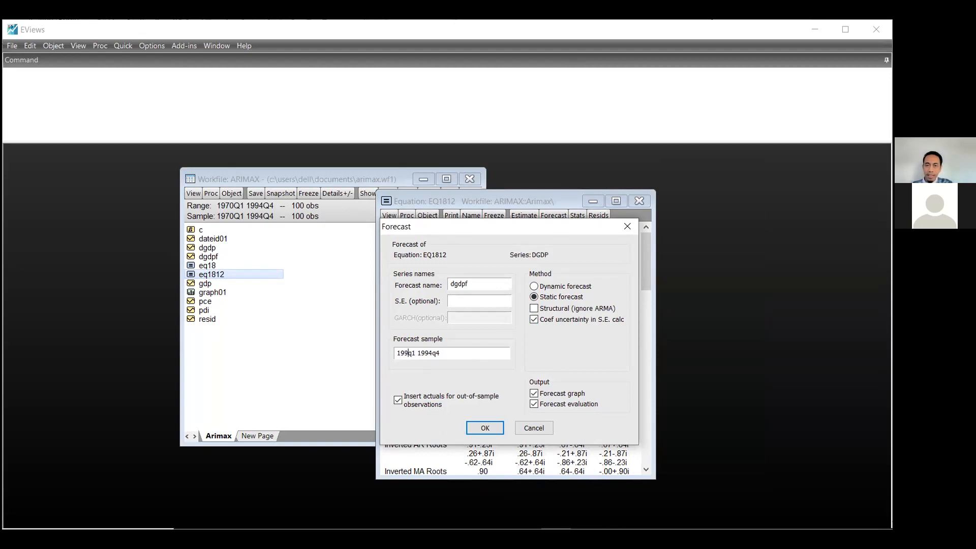
text(0)
key(BackSpace)
text(2)
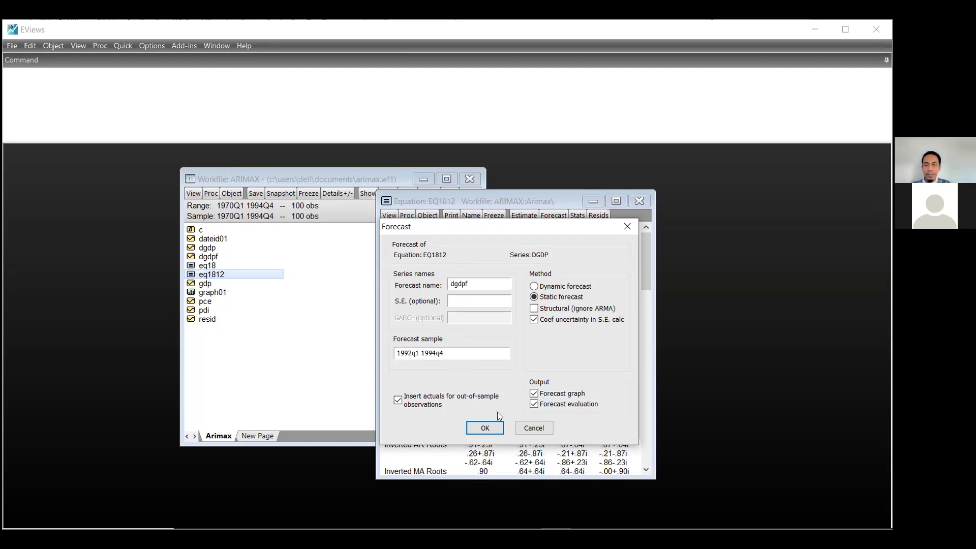
click(487, 428)
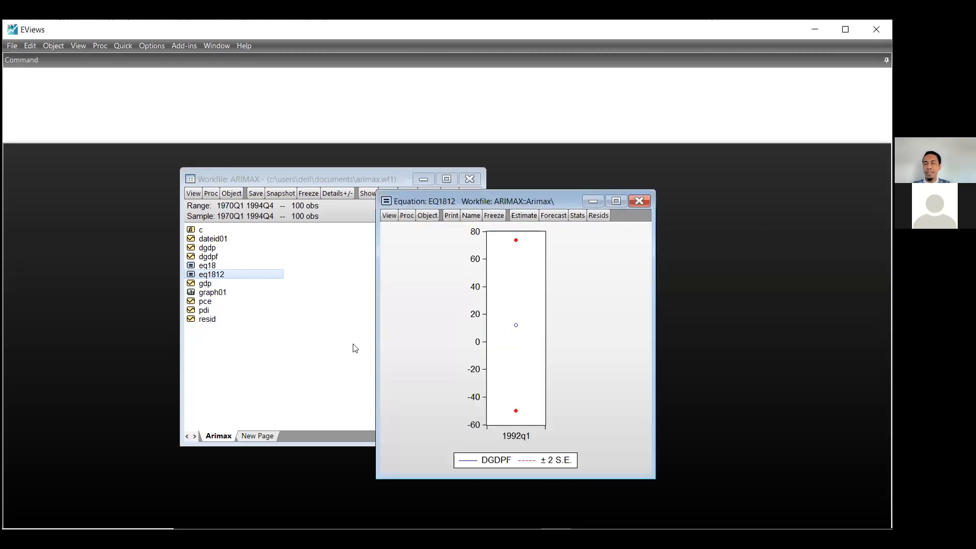
Check the specification and sample in EQ1812's estimation settings without re-estimating the equation
click(389, 215)
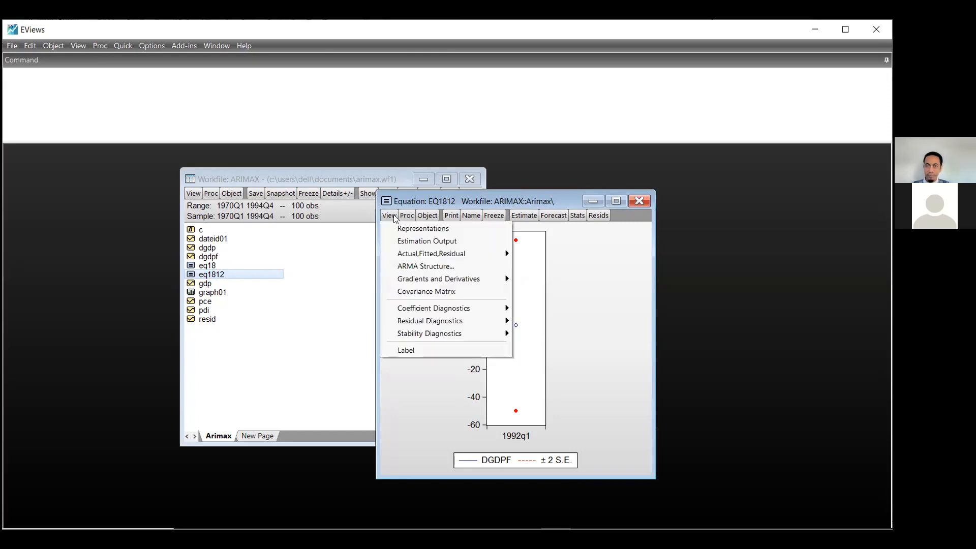
click(529, 217)
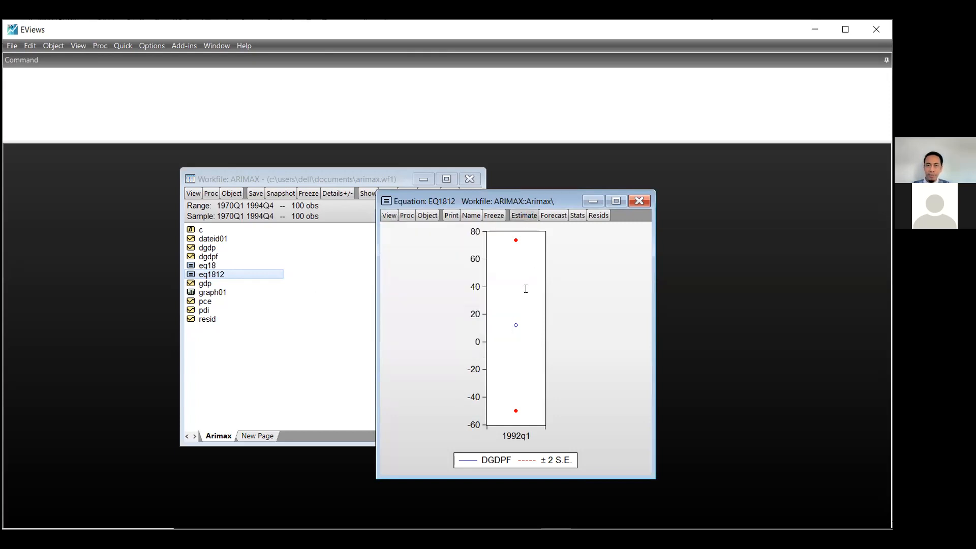
click(629, 456)
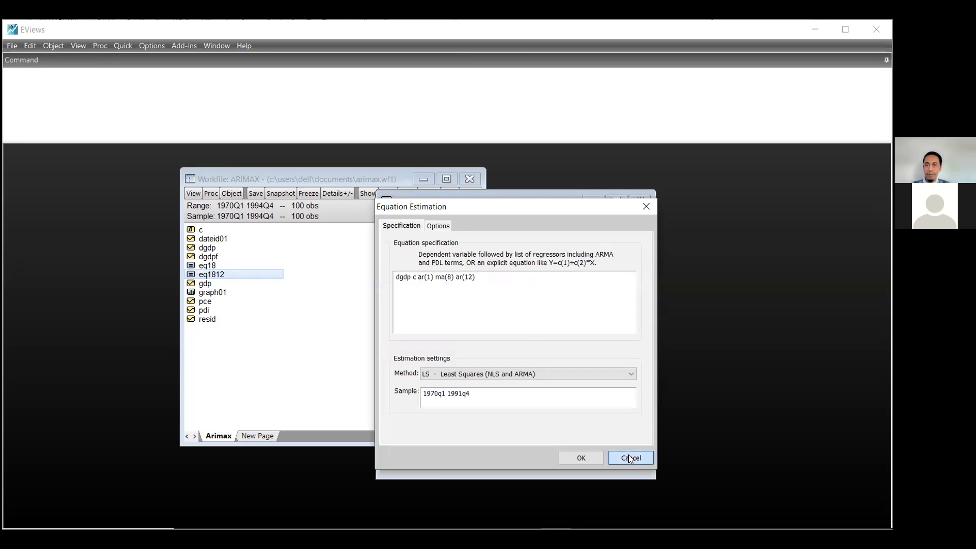
Run a dynamic forecast of DGDP from equation EQ1812 as dgdpf, with the forecast sample set to 1992q1 1994q4
click(553, 218)
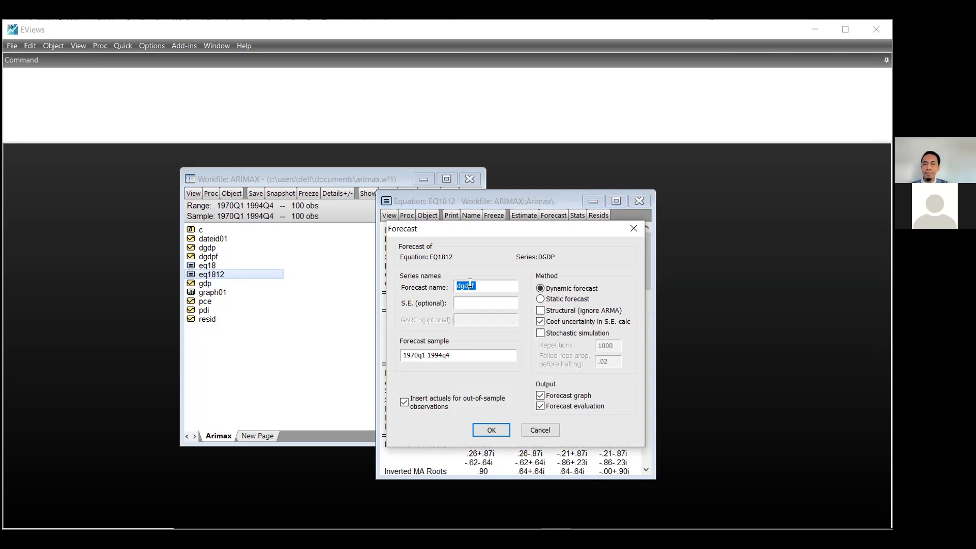
click(418, 355)
key(BackSpace)
key(BackSpace)
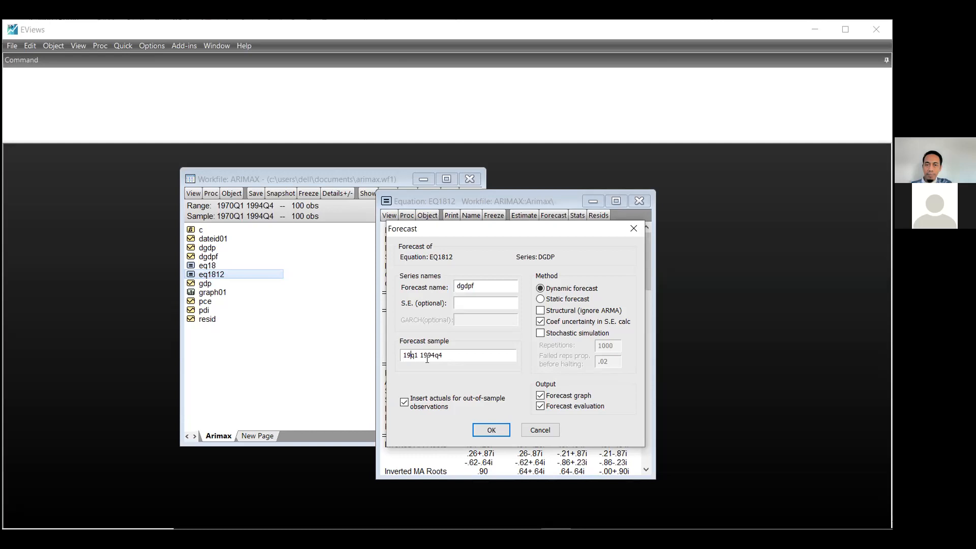
text(9)
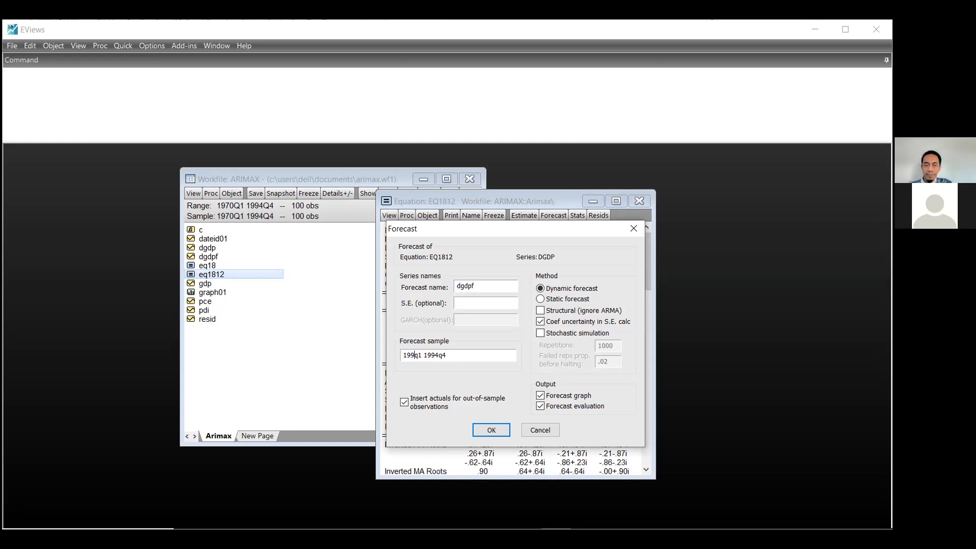
text(2)
click(496, 429)
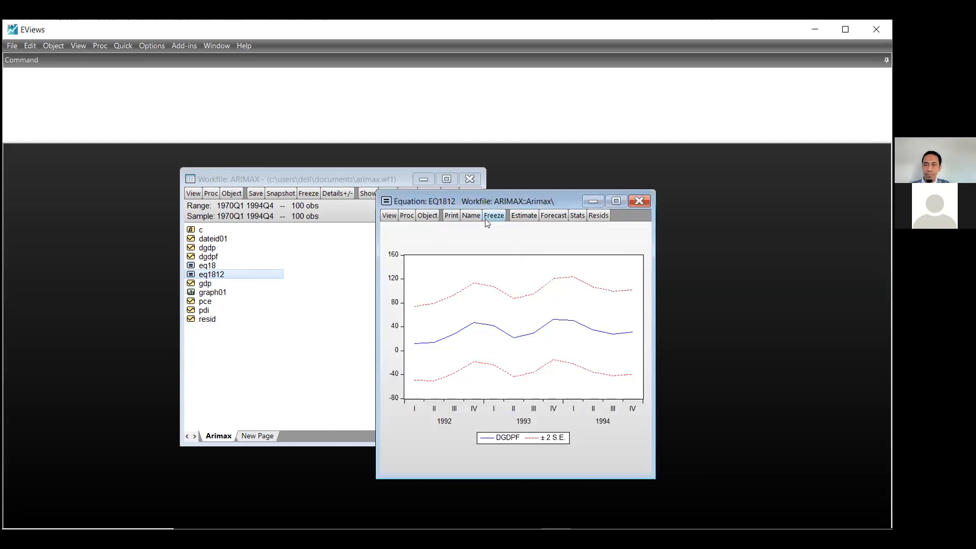
Run a static forecast from EQ1812 over the sample 1970q1 1994q4 and widen the equation window around the output
click(553, 215)
click(541, 298)
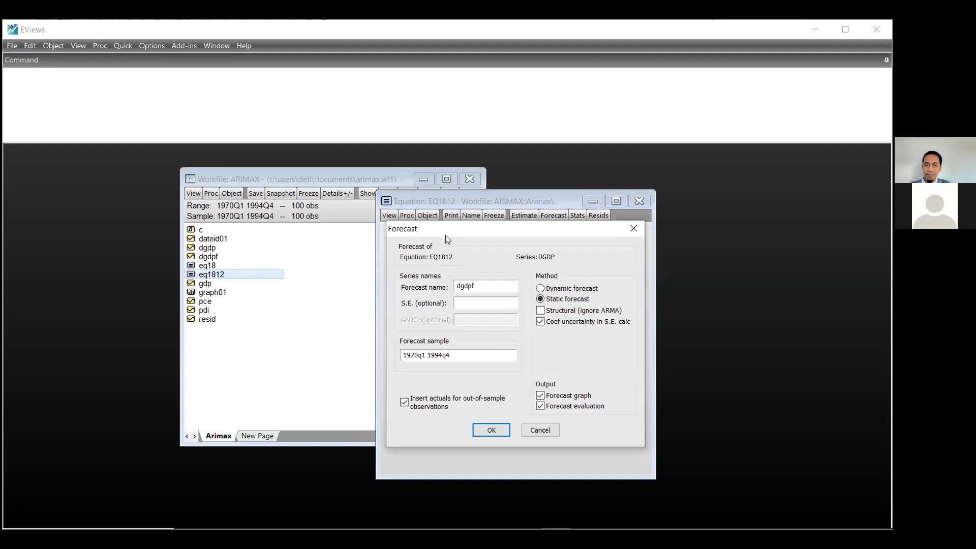
drag(445, 234, 440, 236)
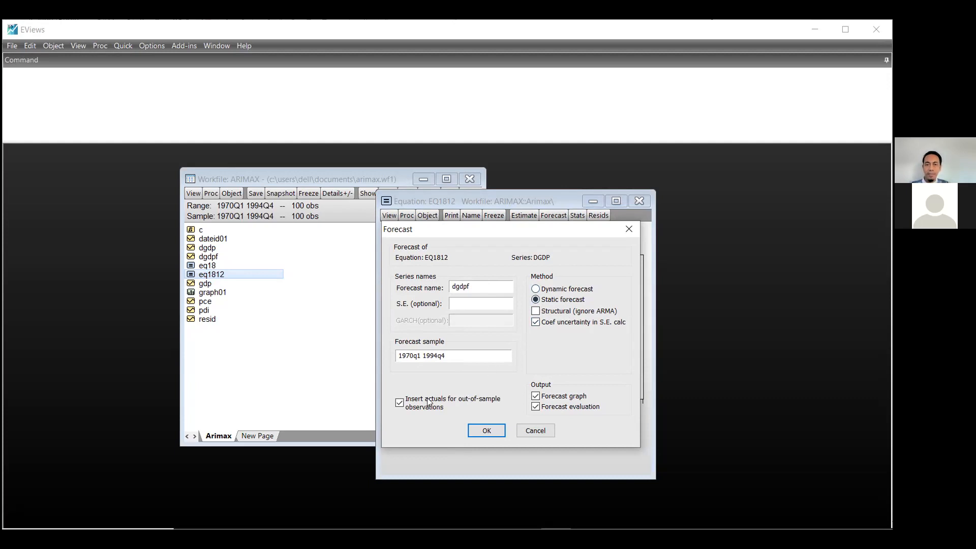
click(486, 430)
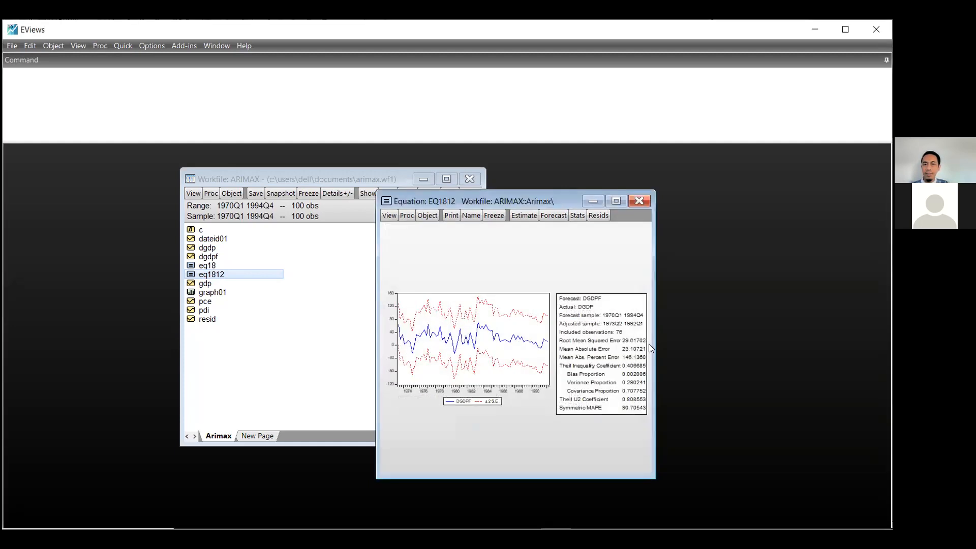
drag(653, 345, 806, 346)
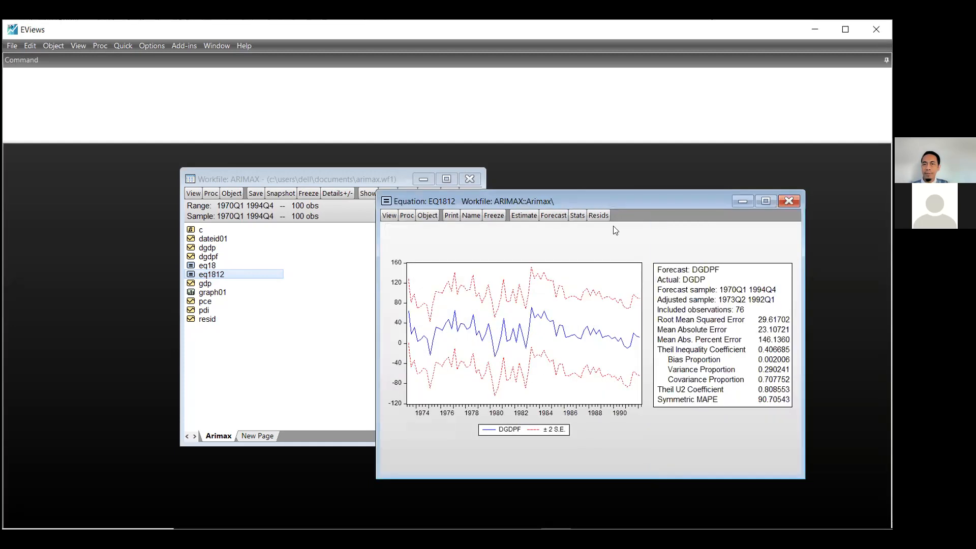
drag(593, 195, 547, 177)
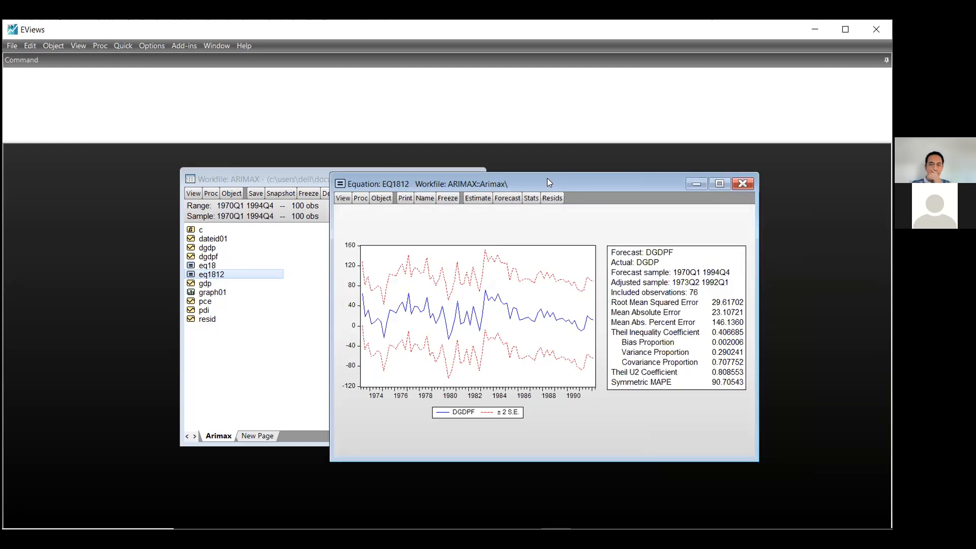
Open the dgdpf series, examine its forecast values through 1994Q4, and close it
double_click(206, 257)
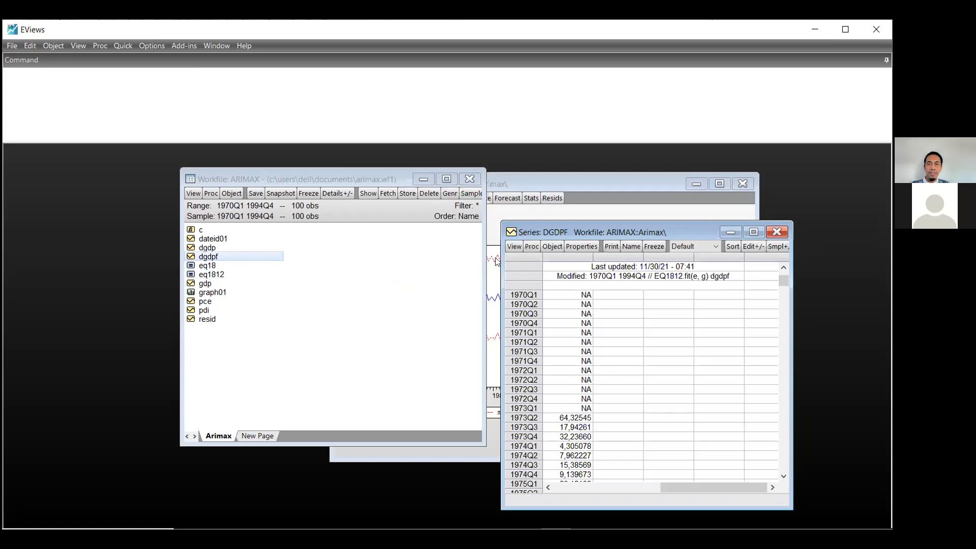
drag(551, 233, 492, 190)
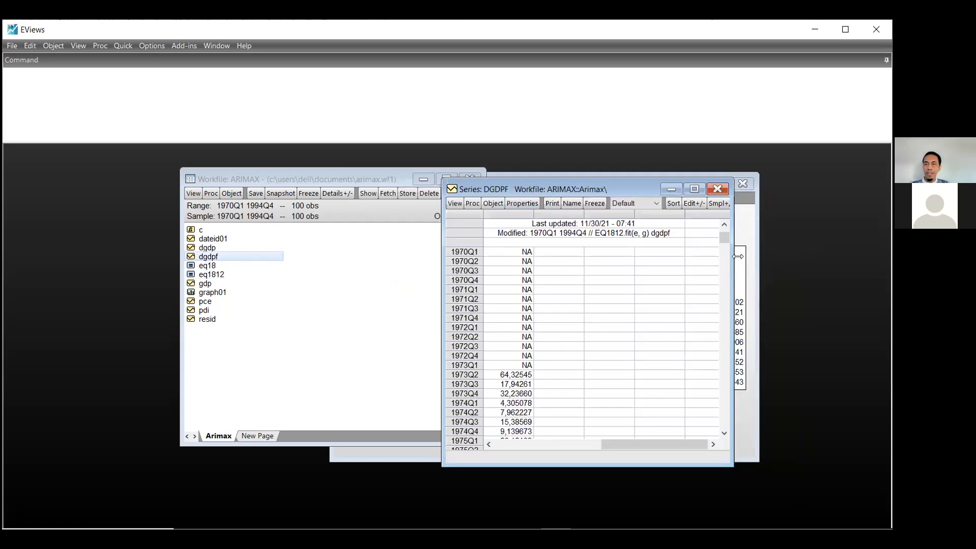
drag(725, 241, 702, 438)
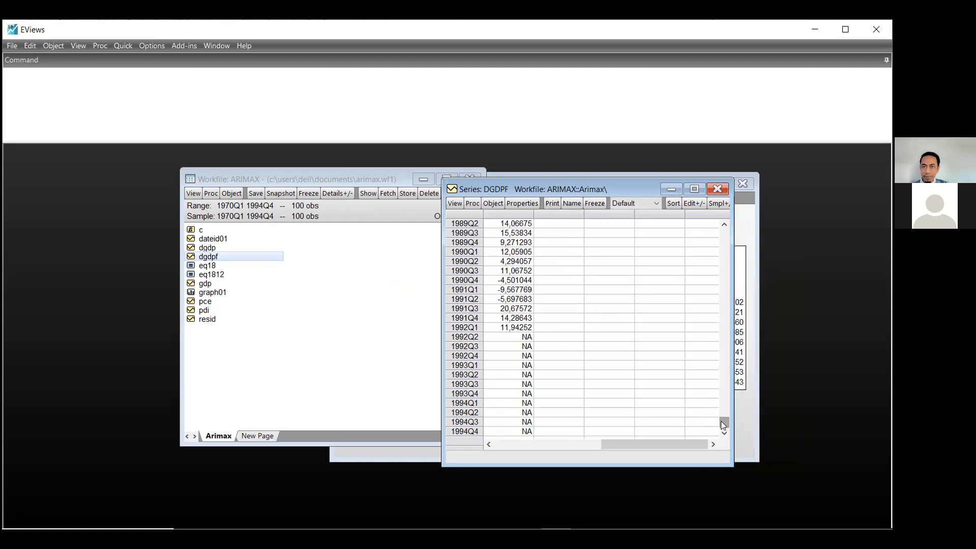
drag(595, 184, 530, 169)
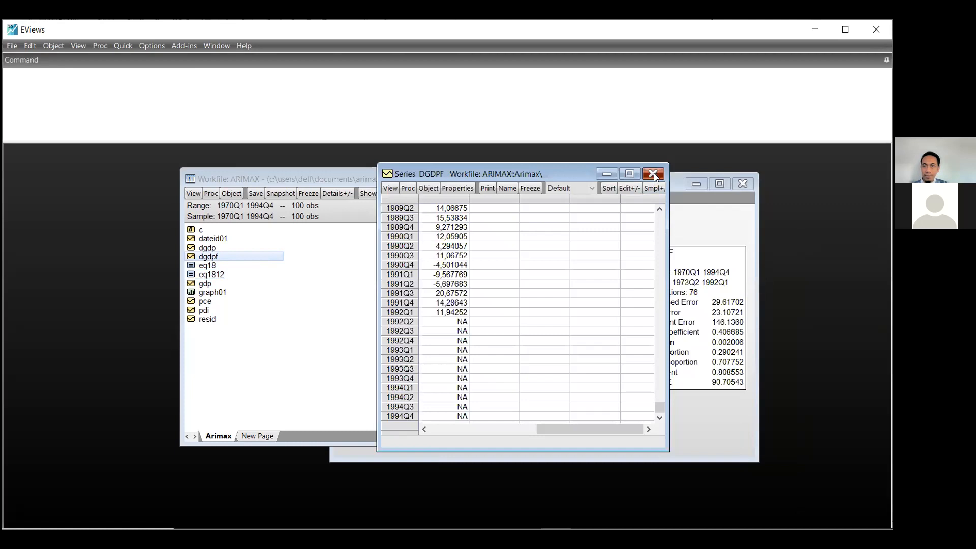
click(653, 173)
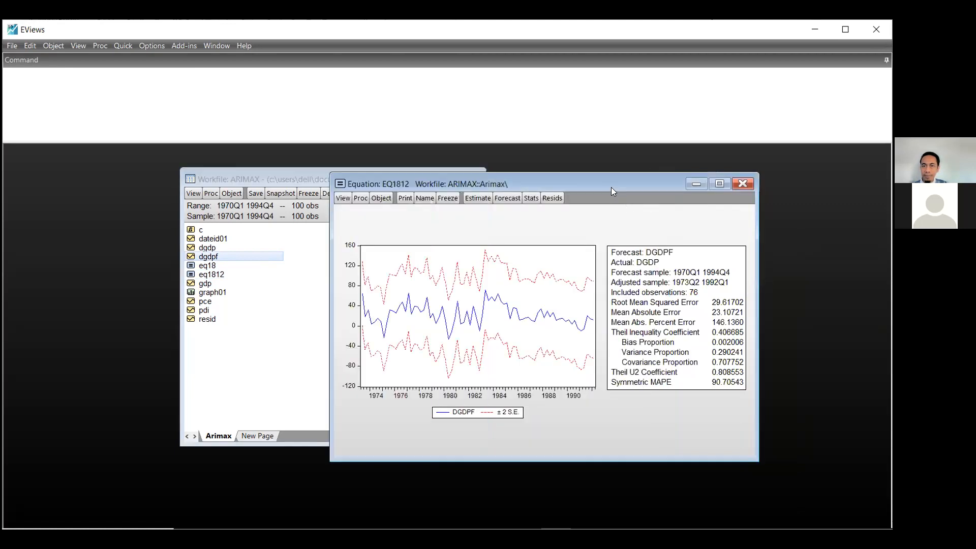
Run a static forecast from EQ1812 with the forecast sample set to 1992q1 1994q4
click(503, 199)
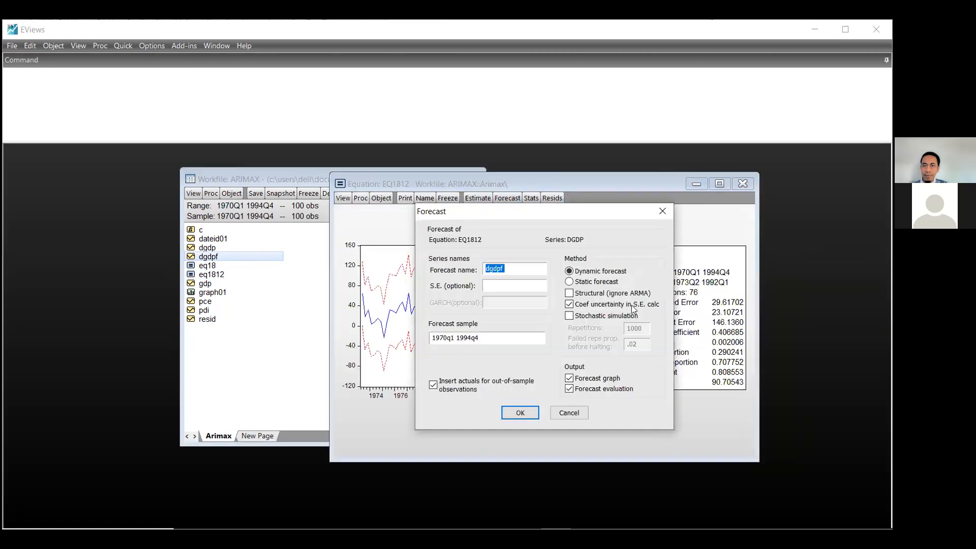
click(569, 282)
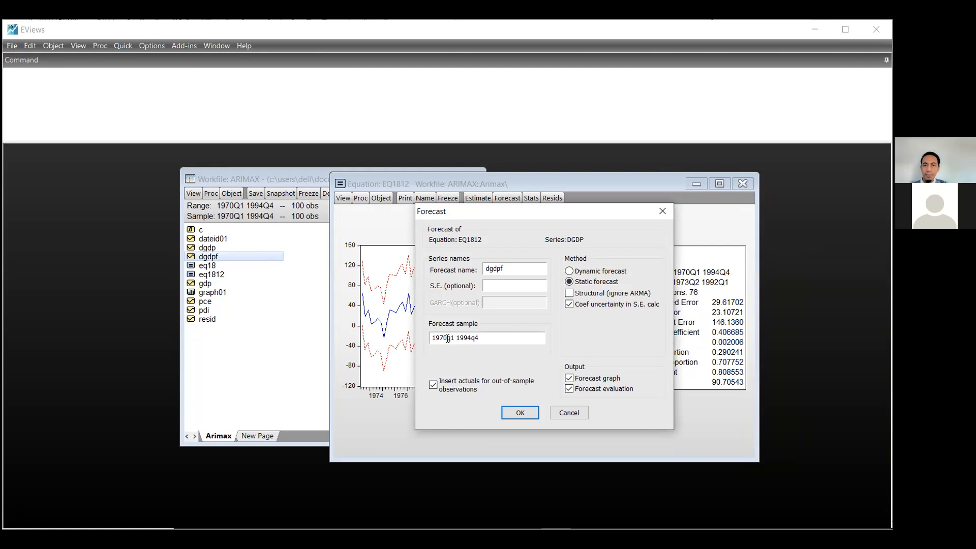
click(448, 337)
key(BackSpace)
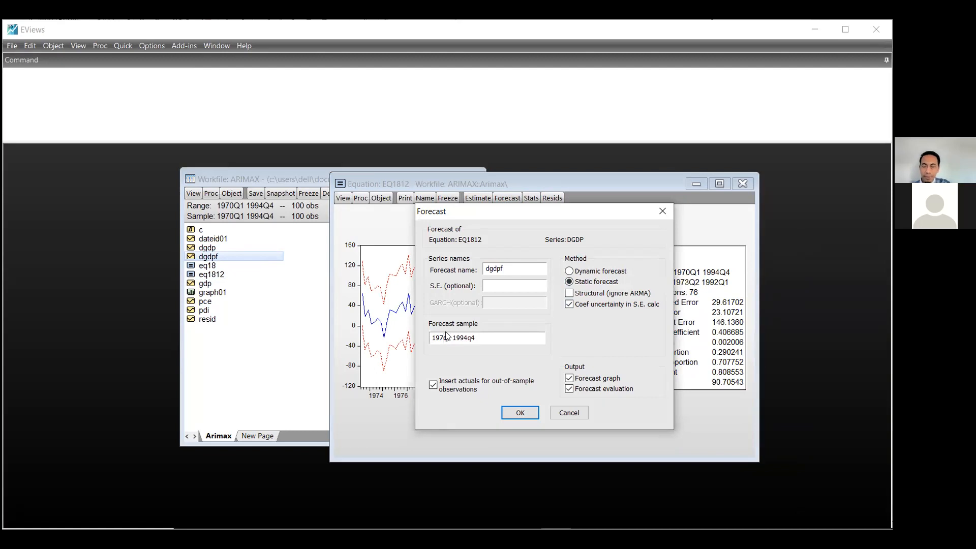
key(BackSpace)
text(92)
click(509, 413)
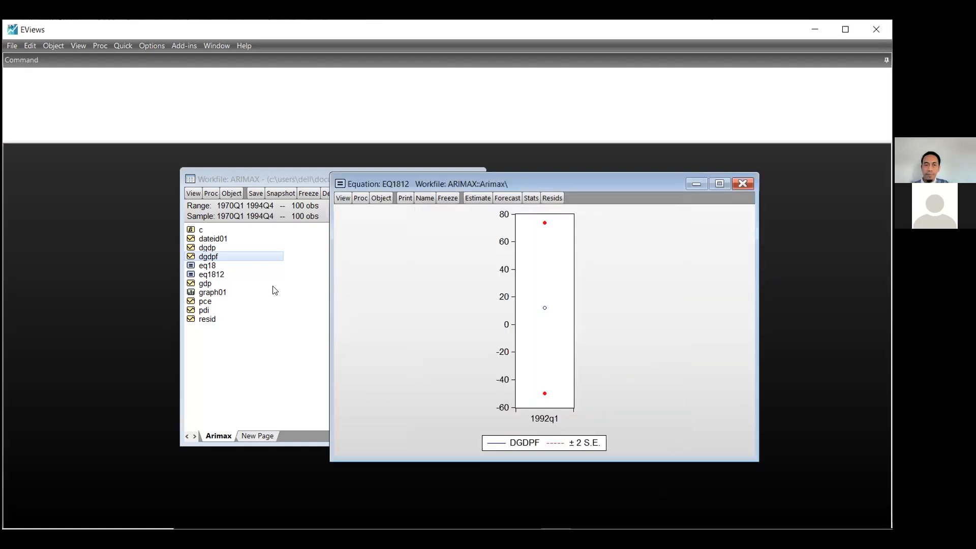
Reopen the dgdpf series, check the static forecast values from 1992Q1 to 1994Q4, and close it
double_click(222, 257)
drag(803, 299, 795, 497)
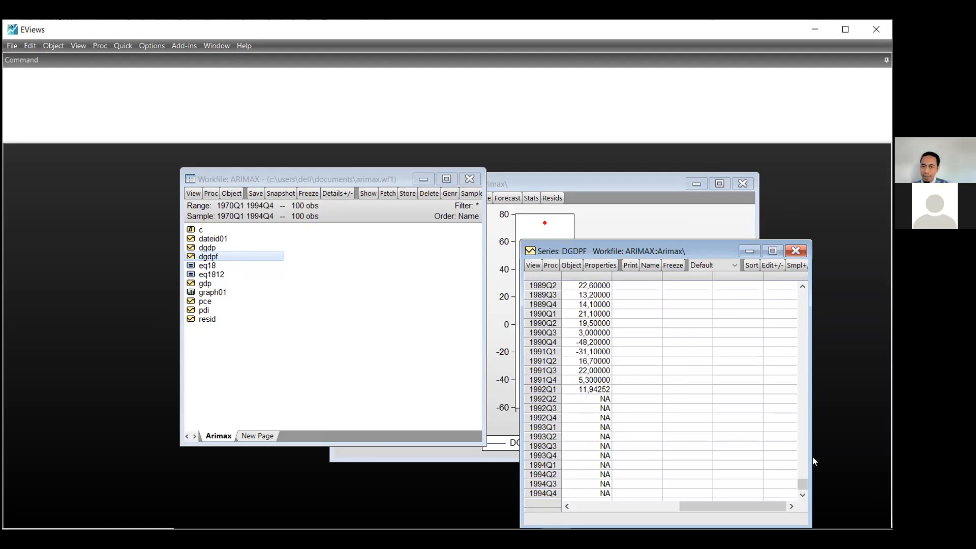
click(794, 251)
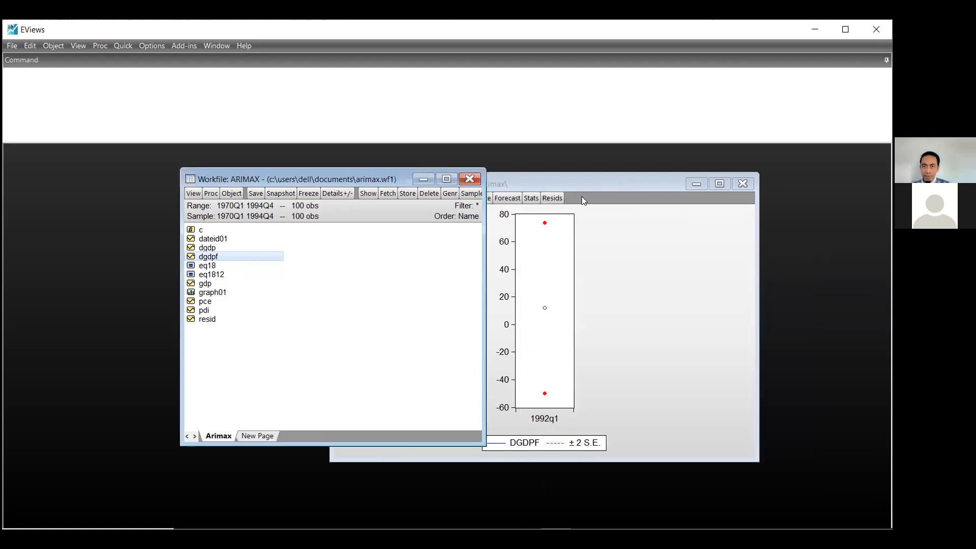
Set up another forecast from EQ1812 using the static method and the forecast sample 1991q1 1994q4
drag(576, 183, 592, 189)
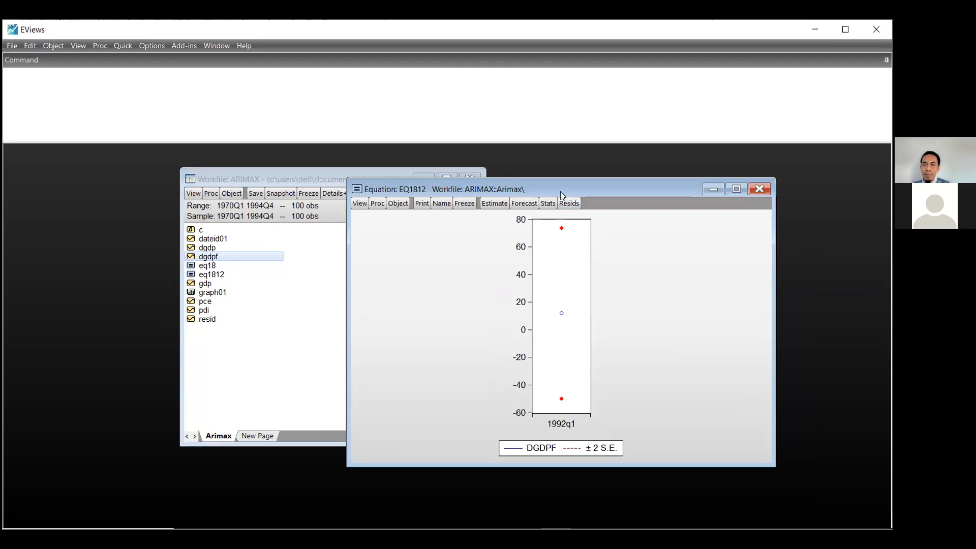
drag(561, 192, 543, 188)
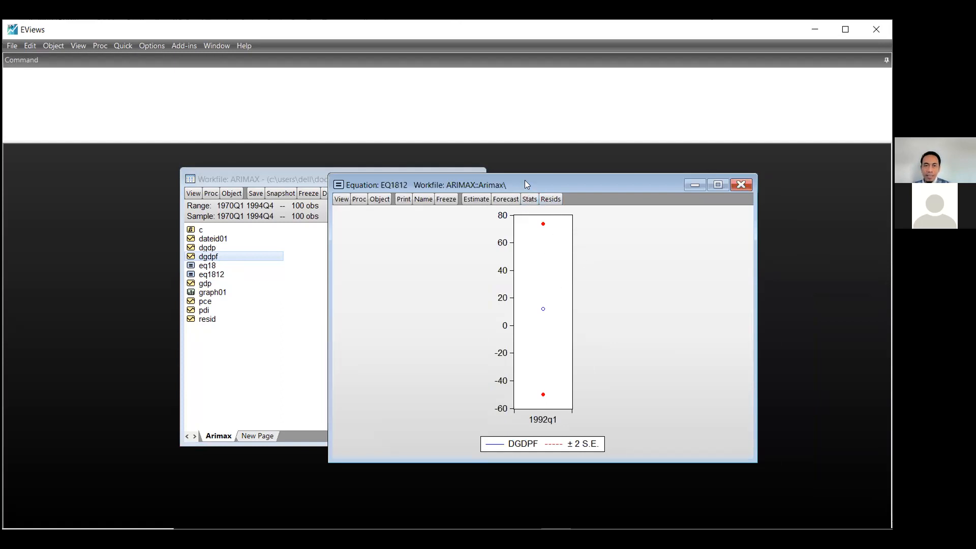
drag(525, 185, 512, 191)
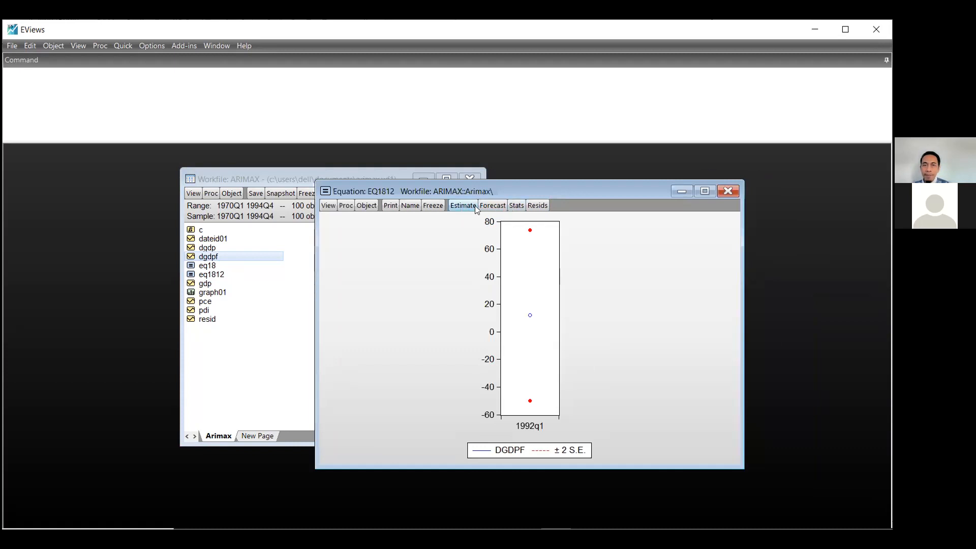
click(490, 205)
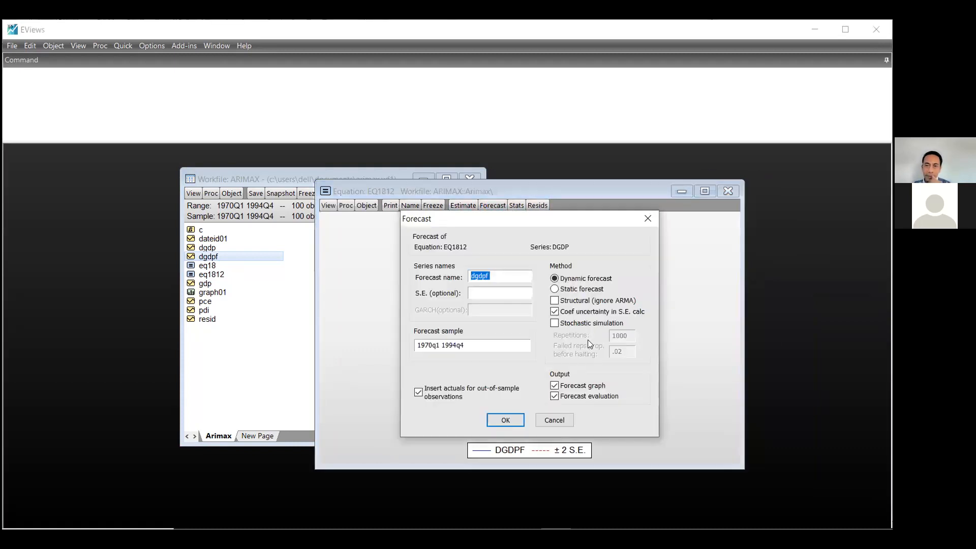
click(587, 290)
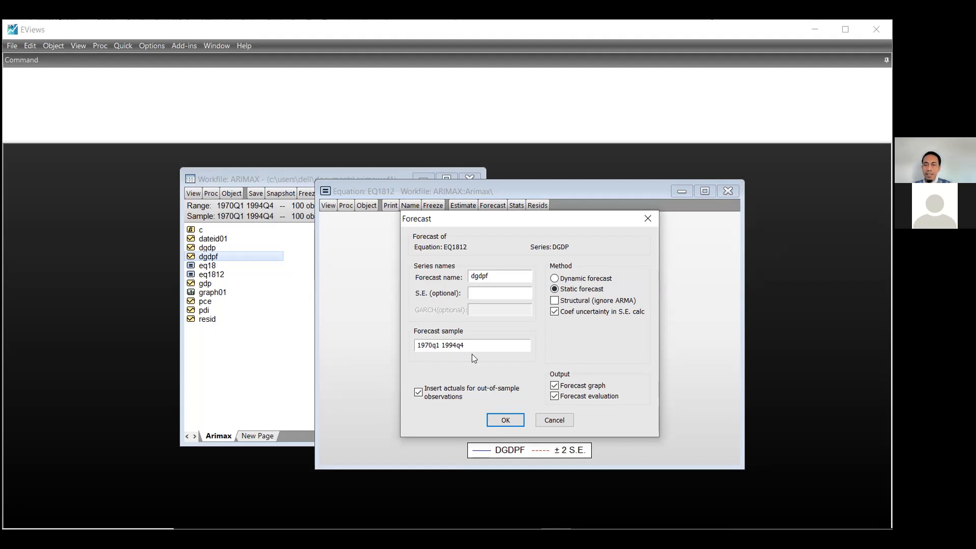
key(BackSpace)
key(BackSpace)
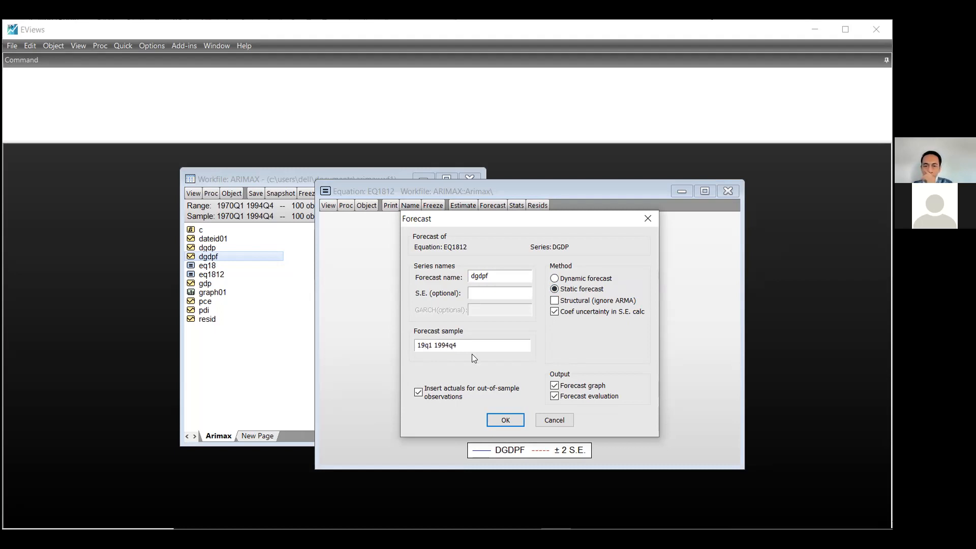
text(9)
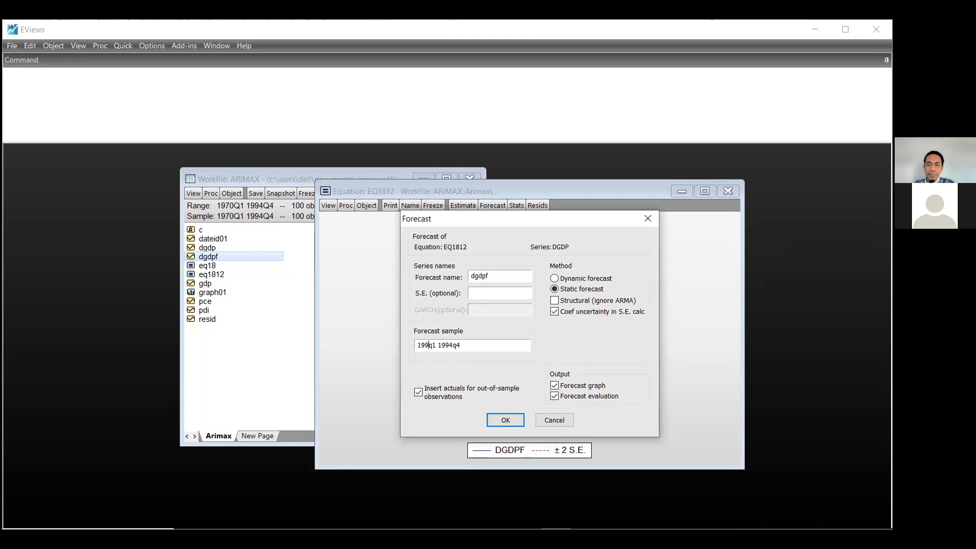
text(1)
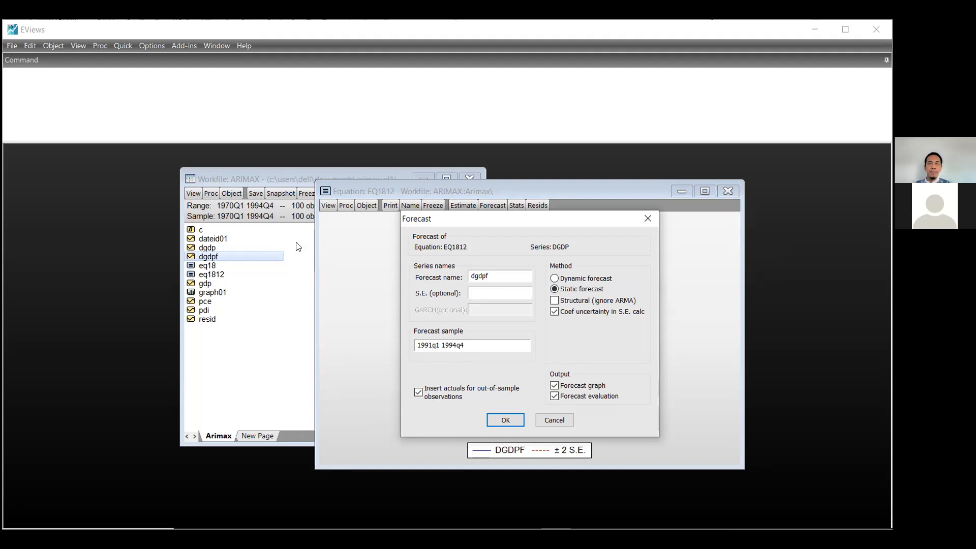
Switch the forecast method to dynamic, keep the forecast evaluation output enabled, and run the forecast
drag(538, 219, 537, 226)
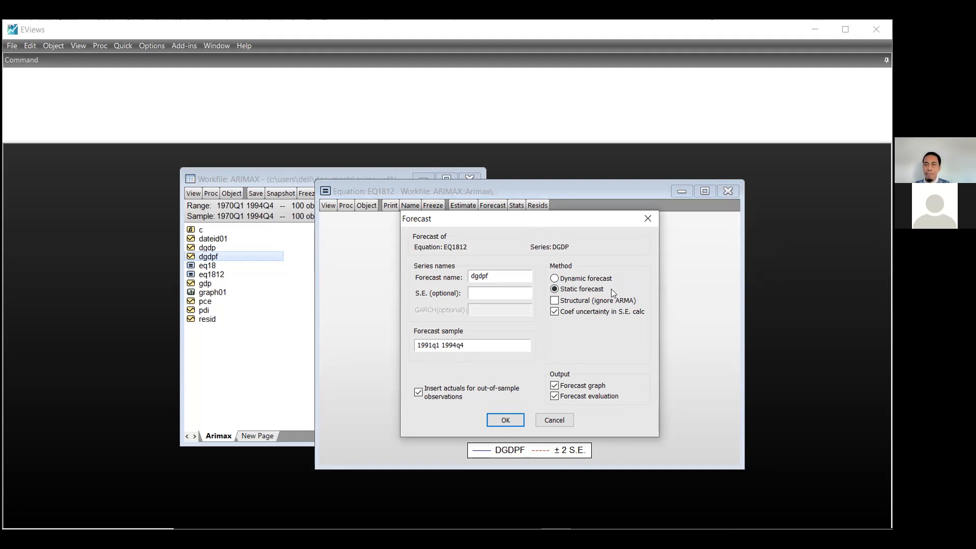
click(555, 402)
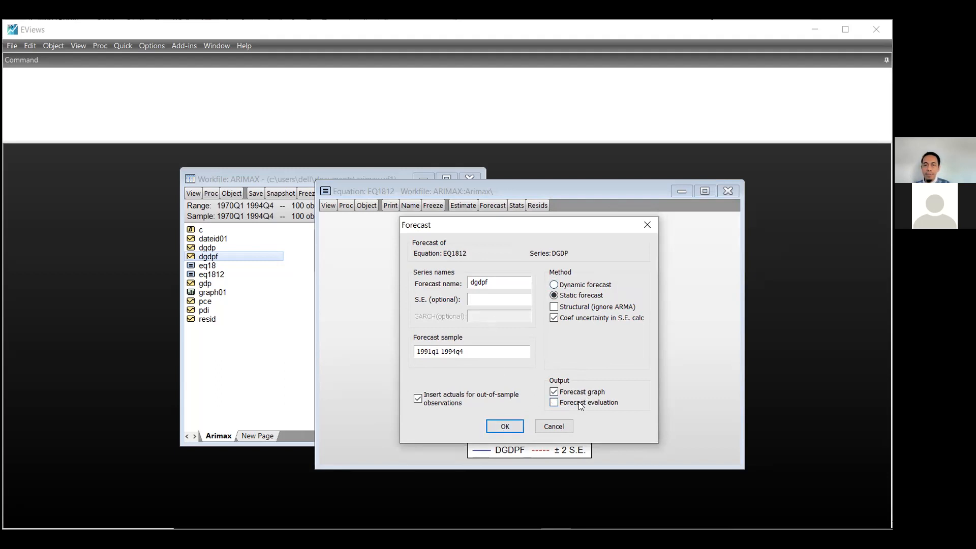
click(554, 403)
click(575, 288)
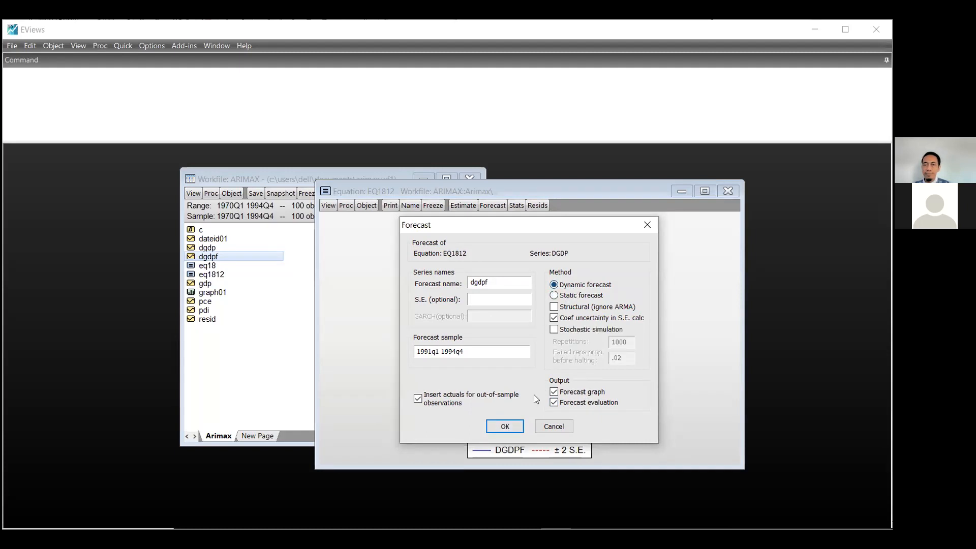
click(518, 426)
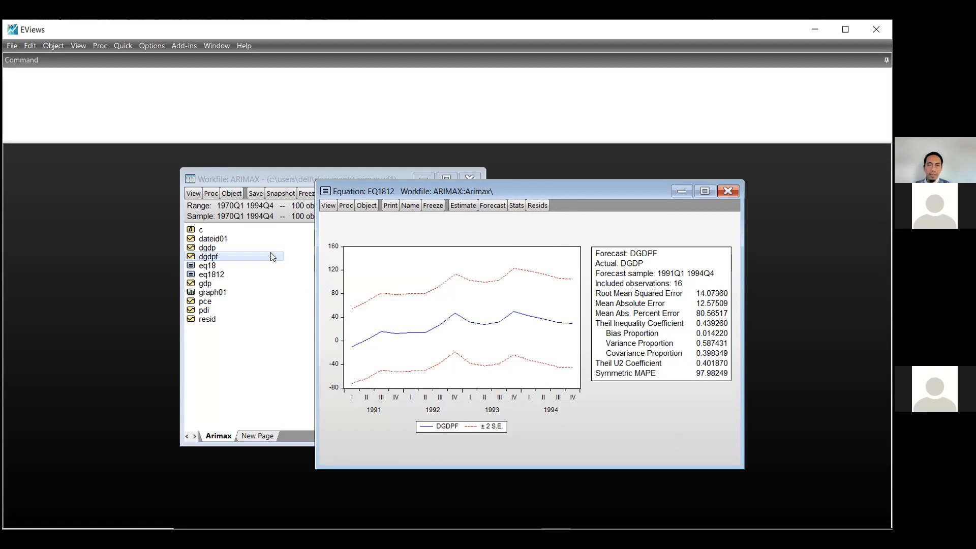
Open the dgdpf series and inspect the dynamic forecast values from 1991Q1 to 1994Q4
double_click(225, 256)
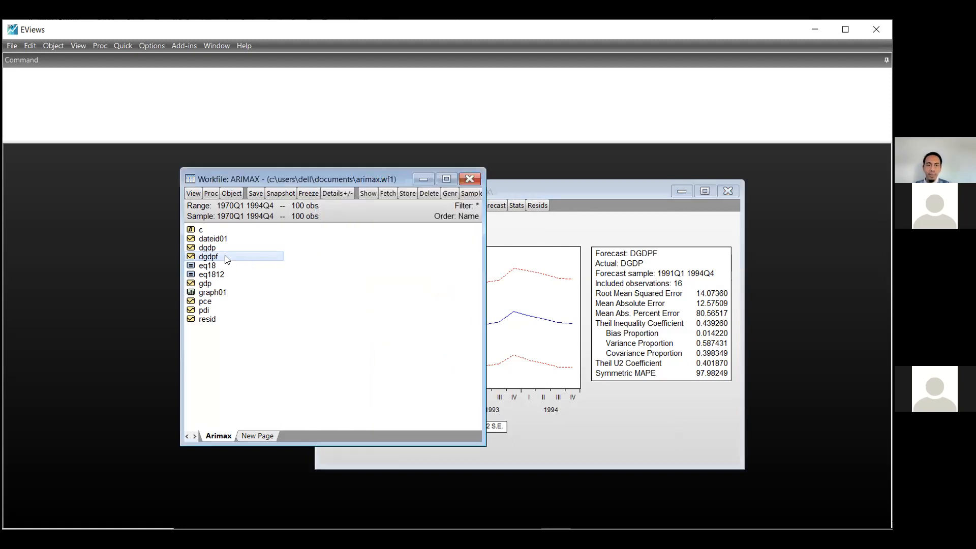
drag(821, 319, 808, 528)
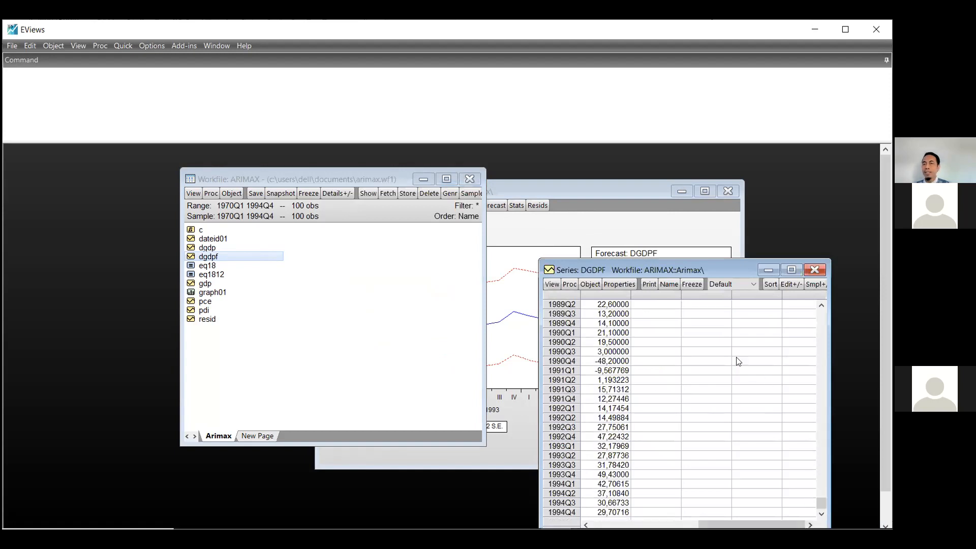
drag(680, 265, 566, 221)
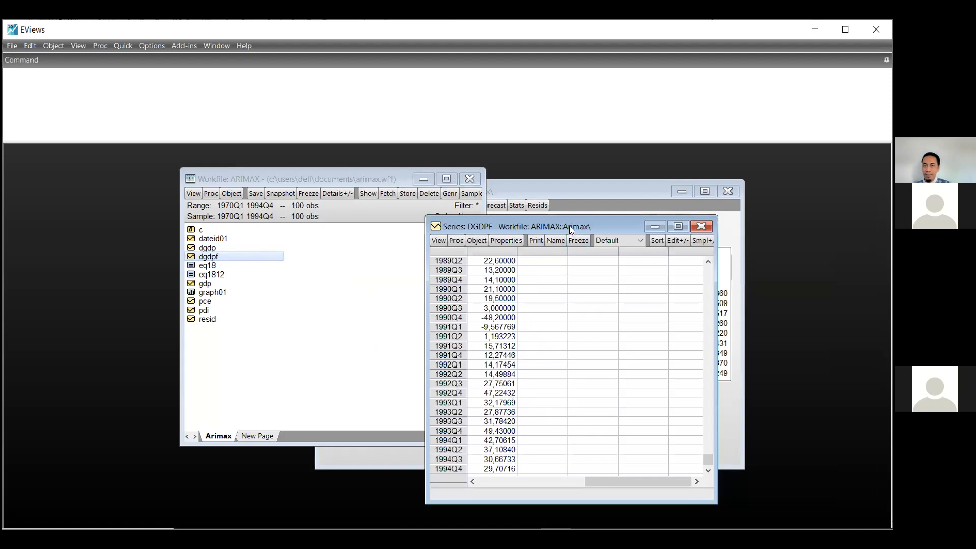
Examine the dynamic forecast values in the dgdpf series beside the forecast evaluation output, and close the series
drag(568, 225, 282, 231)
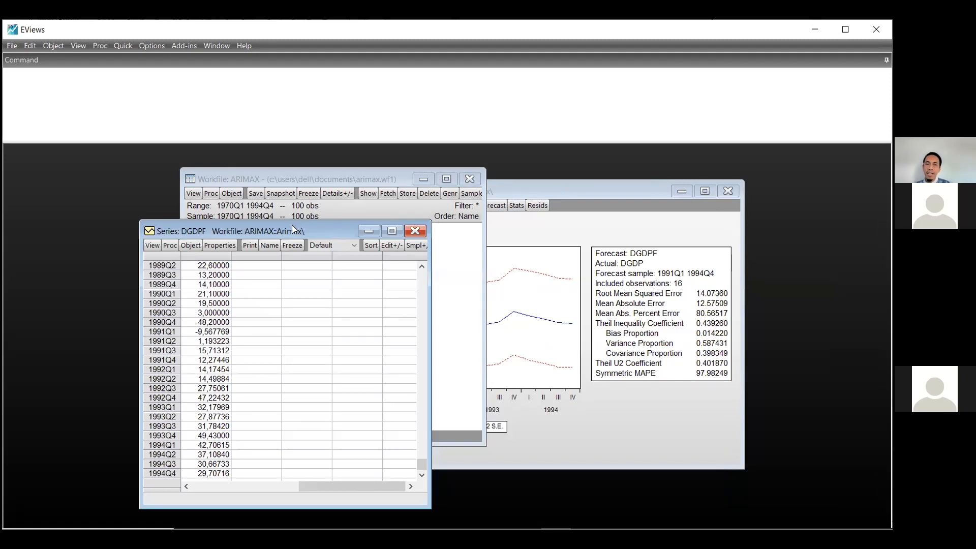
drag(292, 225, 414, 200)
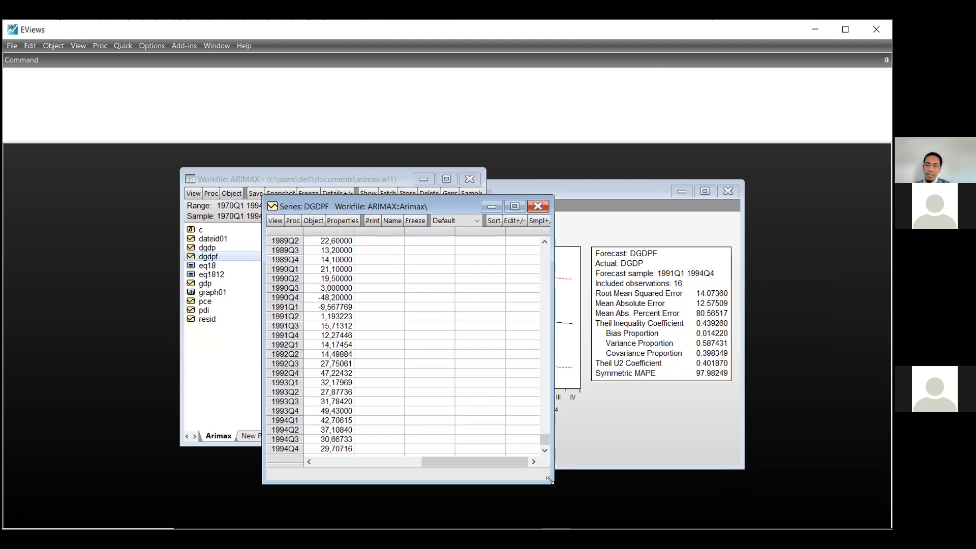
drag(549, 479, 575, 502)
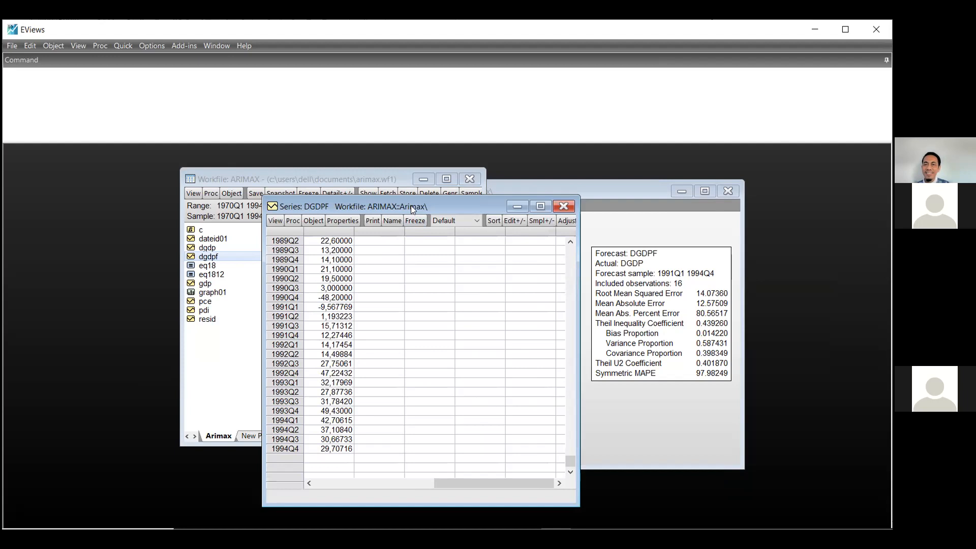
drag(410, 205, 348, 189)
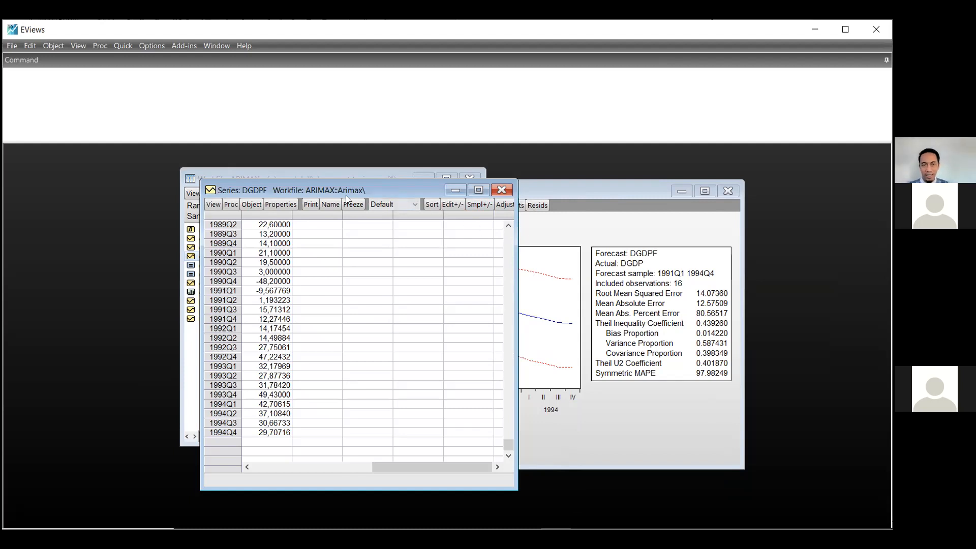
drag(347, 188, 383, 183)
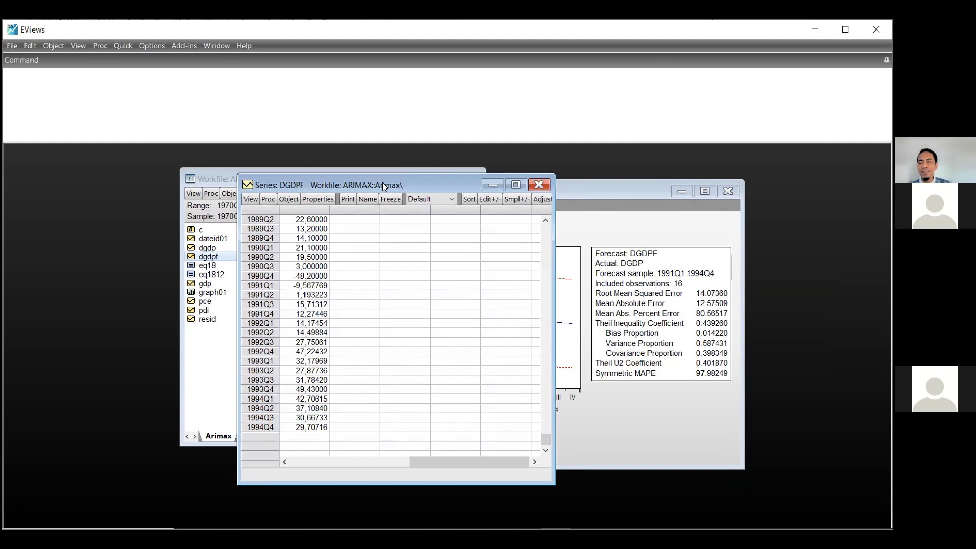
drag(383, 183, 449, 176)
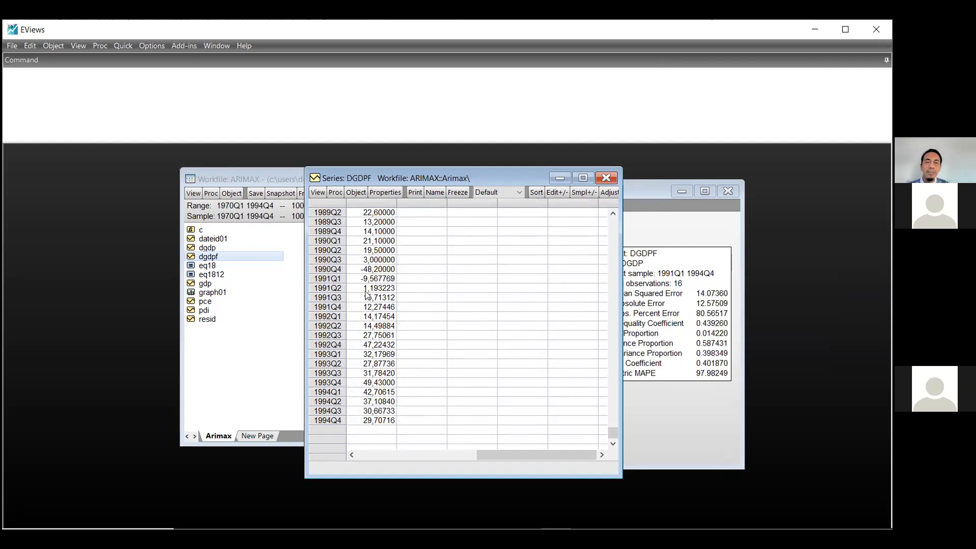
click(376, 307)
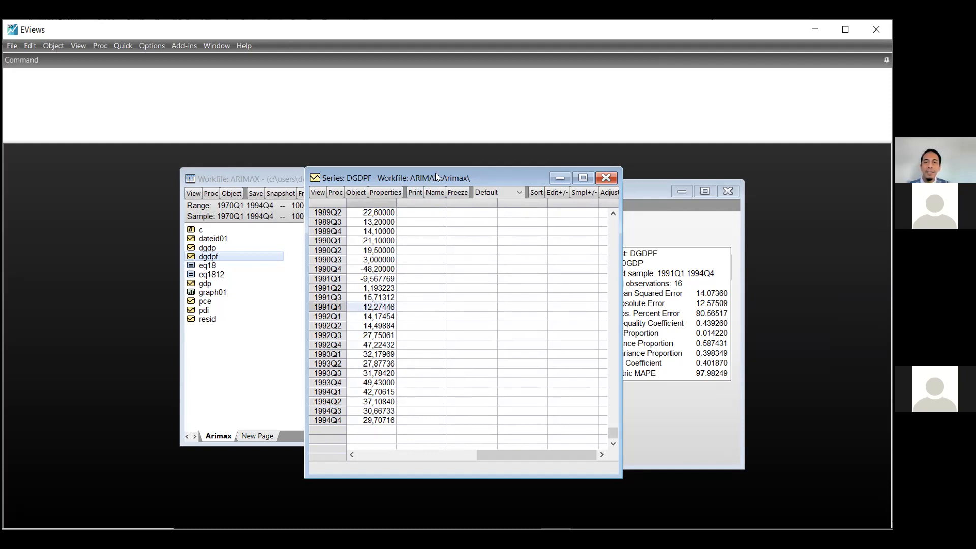
drag(435, 177, 496, 191)
click(667, 192)
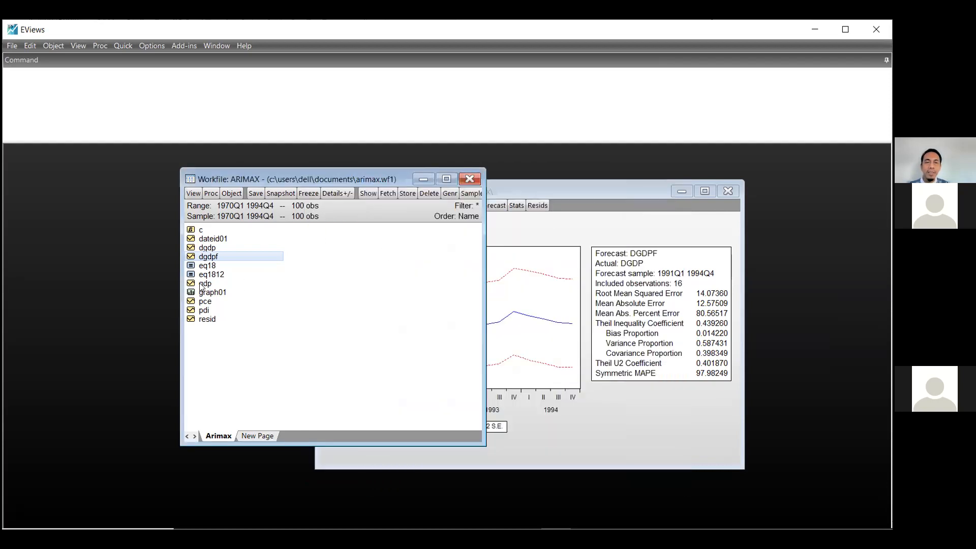
Open the dgdp and dgdpf series together as a group and place its window beside the workfile
click(210, 249)
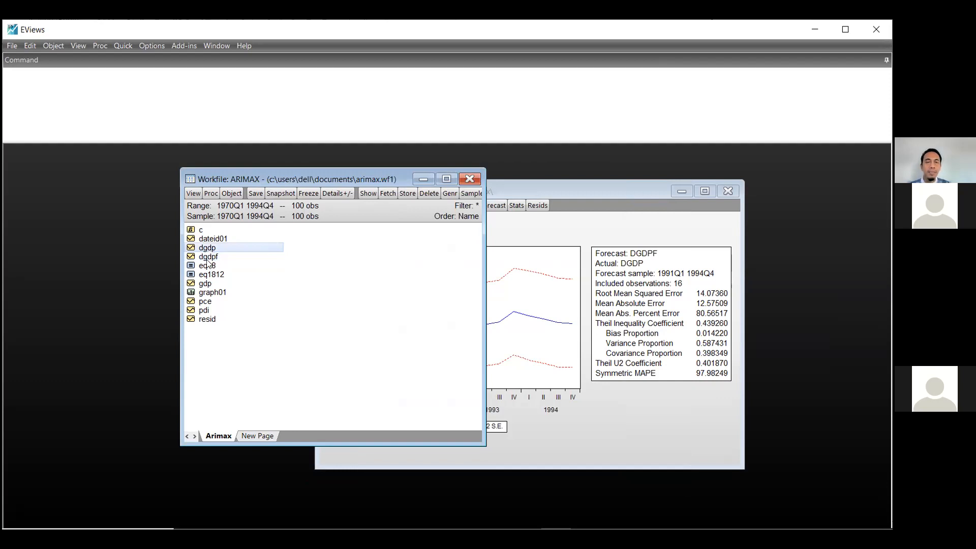
ctrl+click(208, 257)
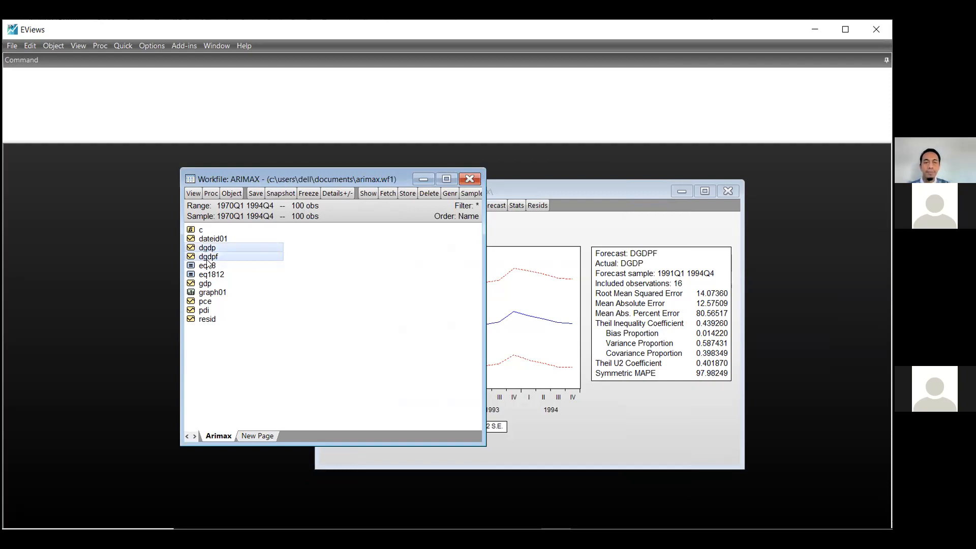
right_click(227, 248)
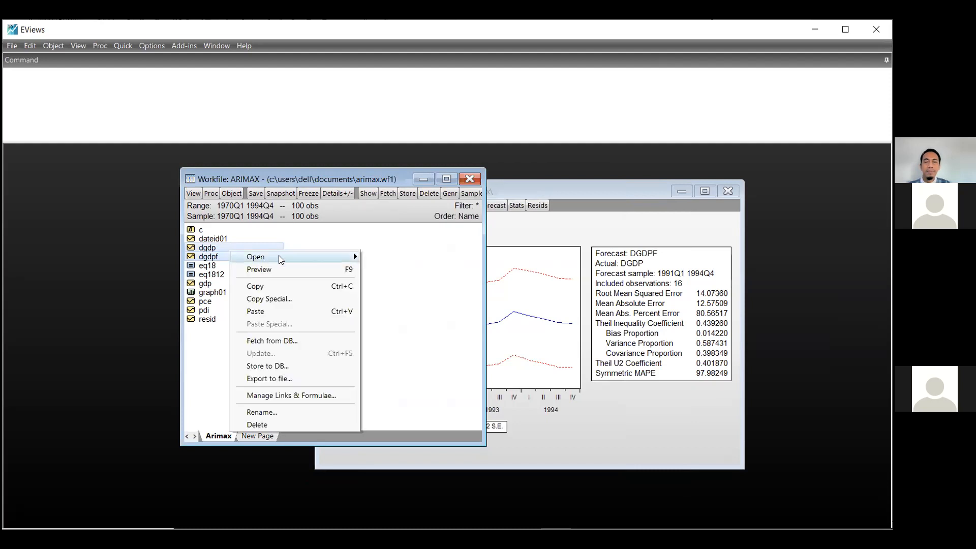
click(377, 256)
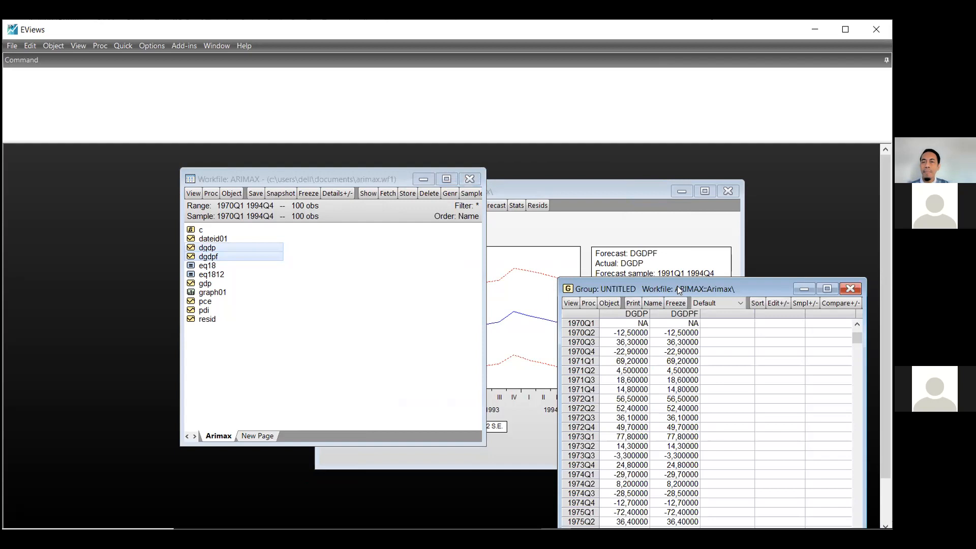
drag(677, 286, 600, 183)
drag(778, 233, 780, 436)
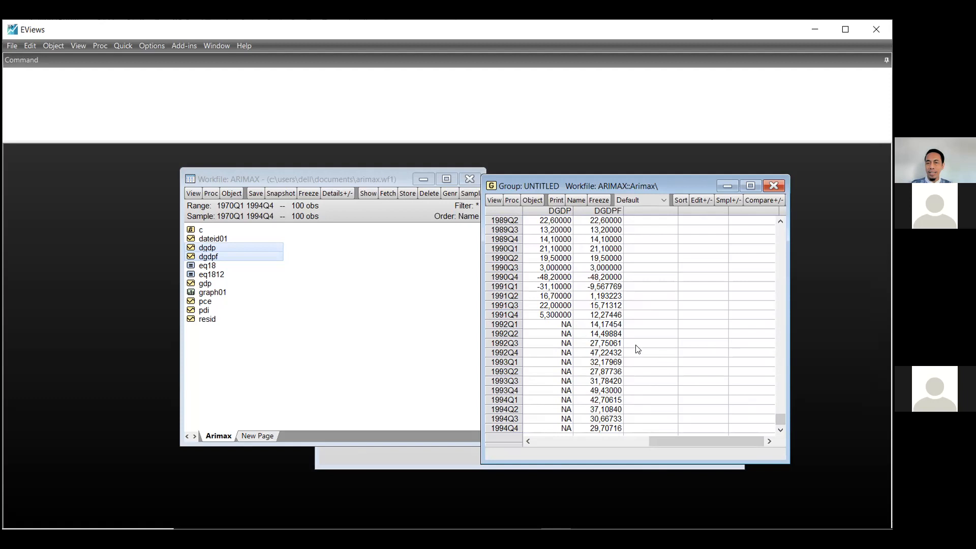
Highlight the DGDPF values from 1992Q1 to 1994Q4 and compare the DGDP and DGDPF columns across the full sample
drag(610, 325, 610, 329)
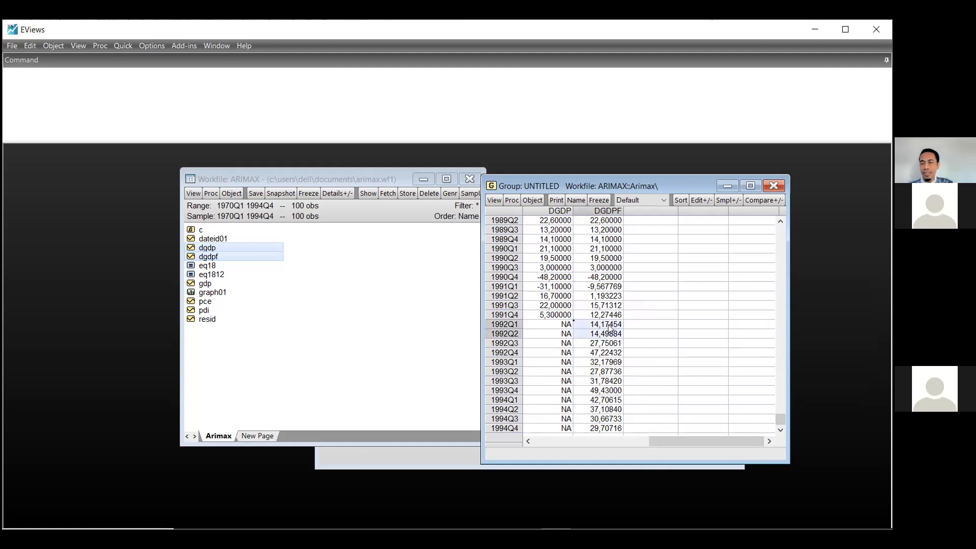
key(shift+Down)
key(shift+Down)
key(shift+Down)
key(shift+Down)
key(shift+Down)
key(shift+Down)
key(shift+Down)
key(shift+Down)
key(shift+Down)
key(shift+Down)
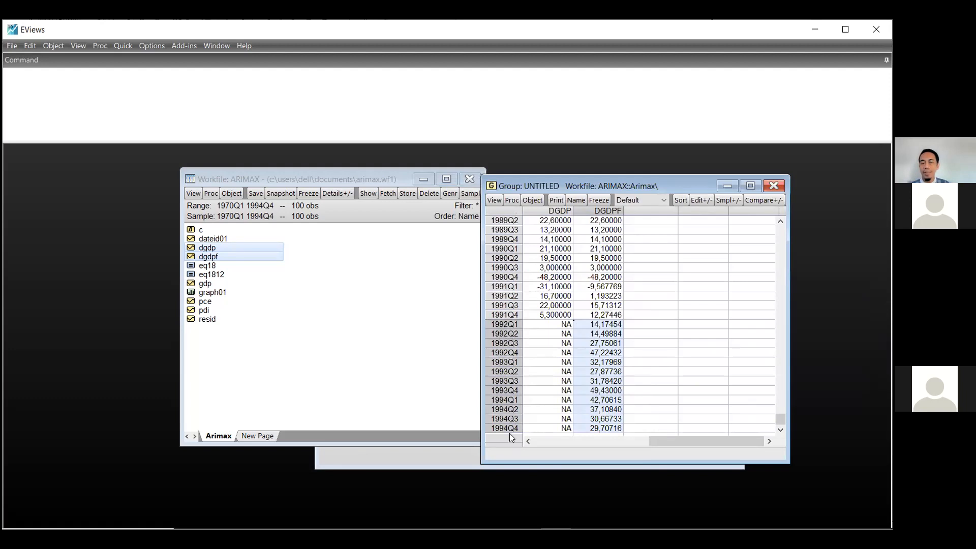
scroll(711, 356, up, 1)
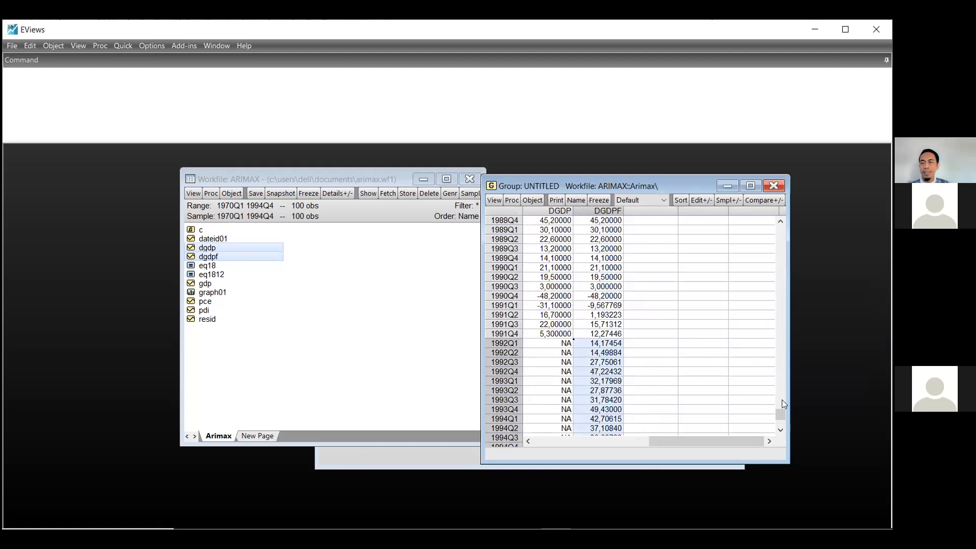
drag(781, 414, 781, 232)
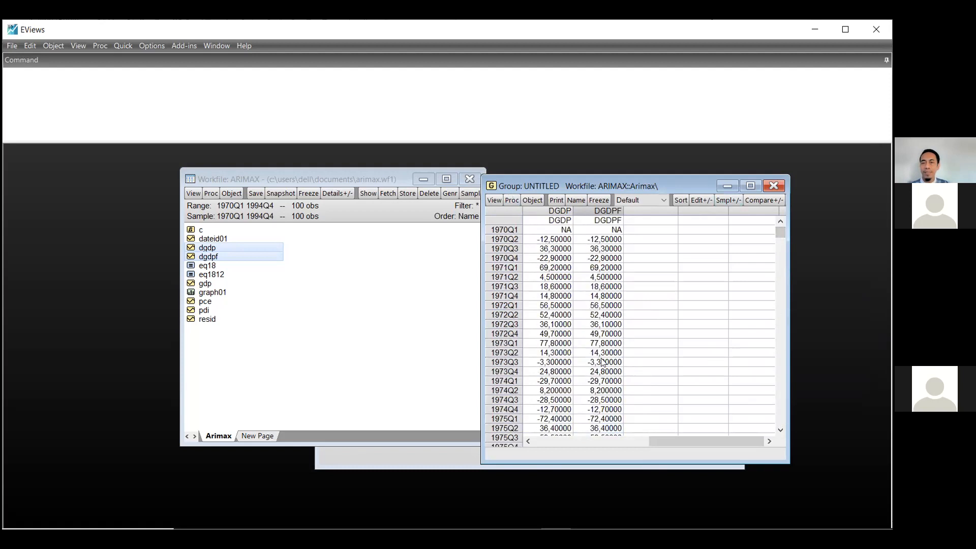
drag(777, 233, 765, 423)
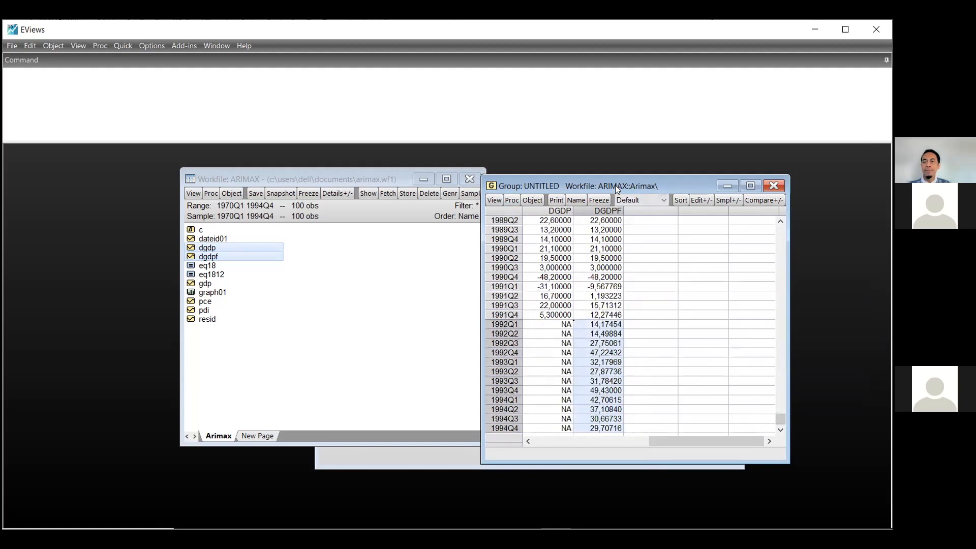
drag(615, 185, 549, 192)
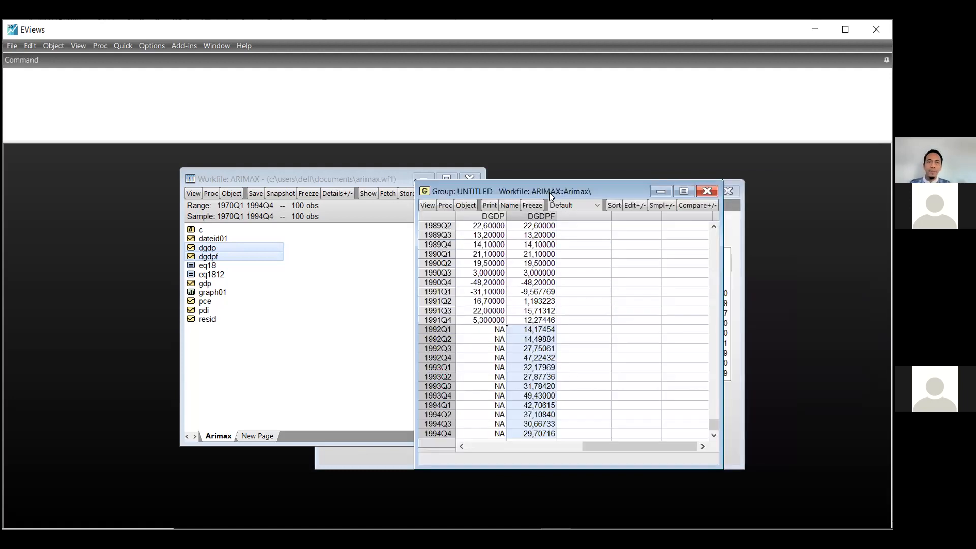
Create a Line & Symbol graph of dgdp and dgdpf using raw data, with both series in a single graph
click(123, 46)
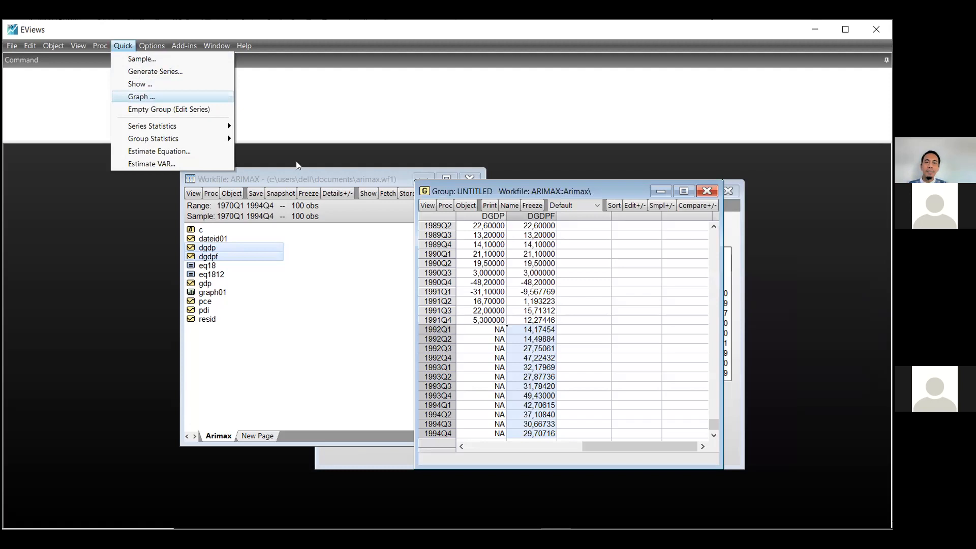
click(148, 98)
click(409, 256)
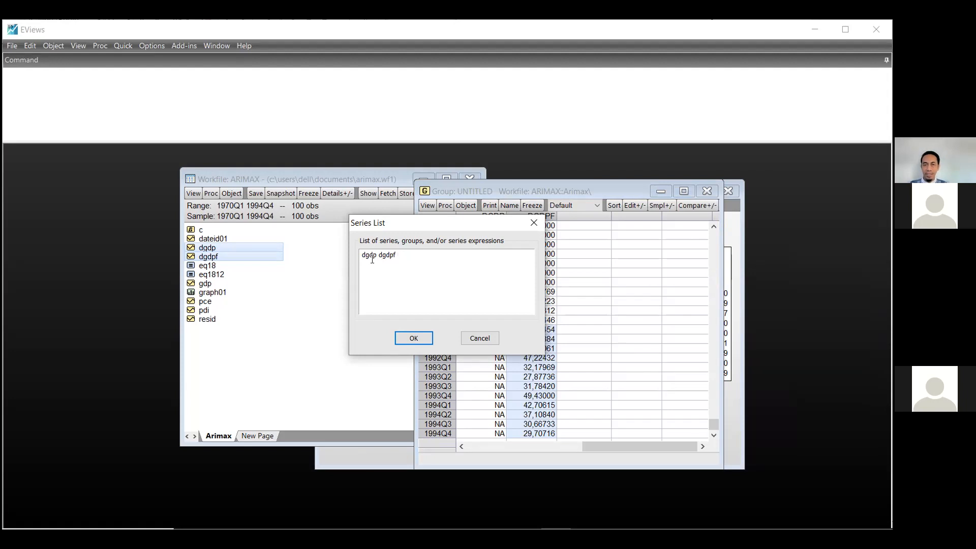
click(420, 340)
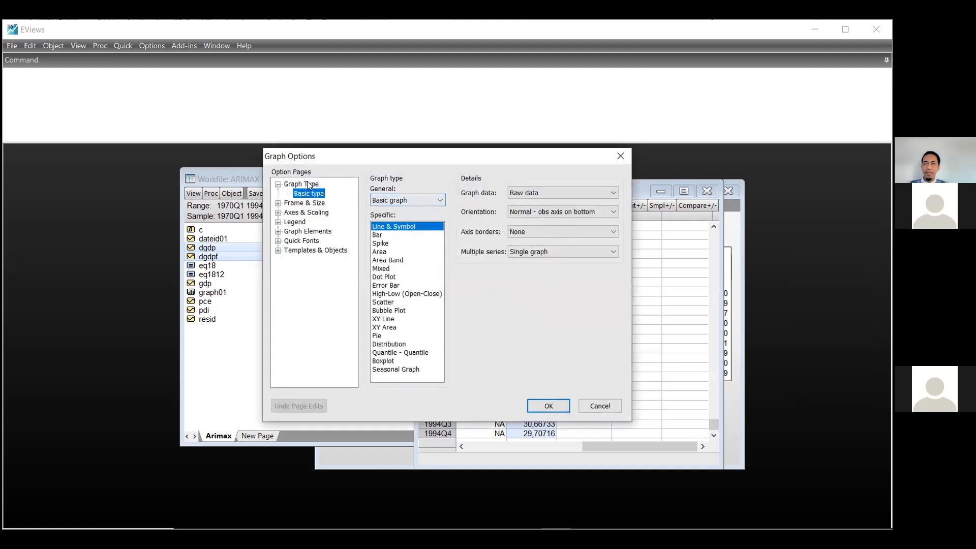
click(567, 405)
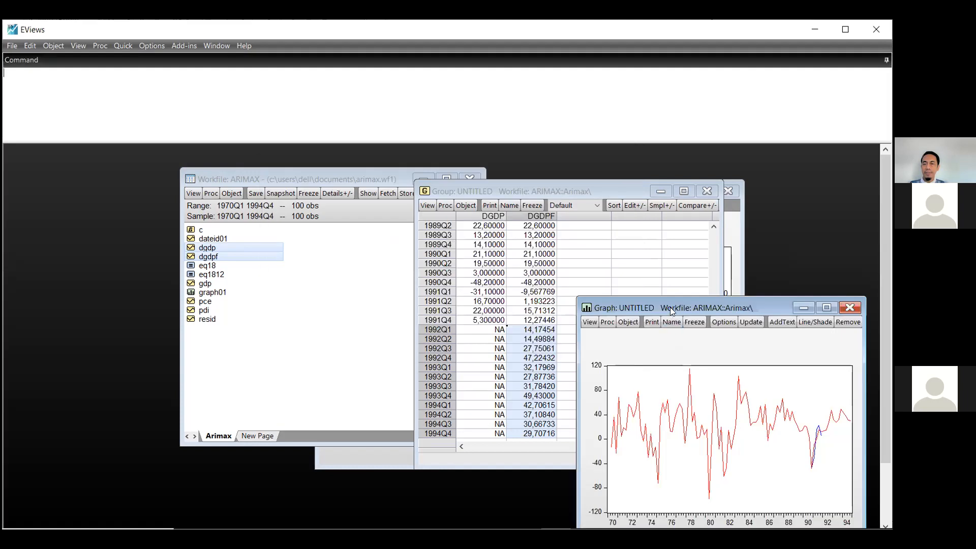
Reposition the new DGDP and DGDPF graph window and enlarge it to fill most of the workspace
drag(668, 307, 344, 177)
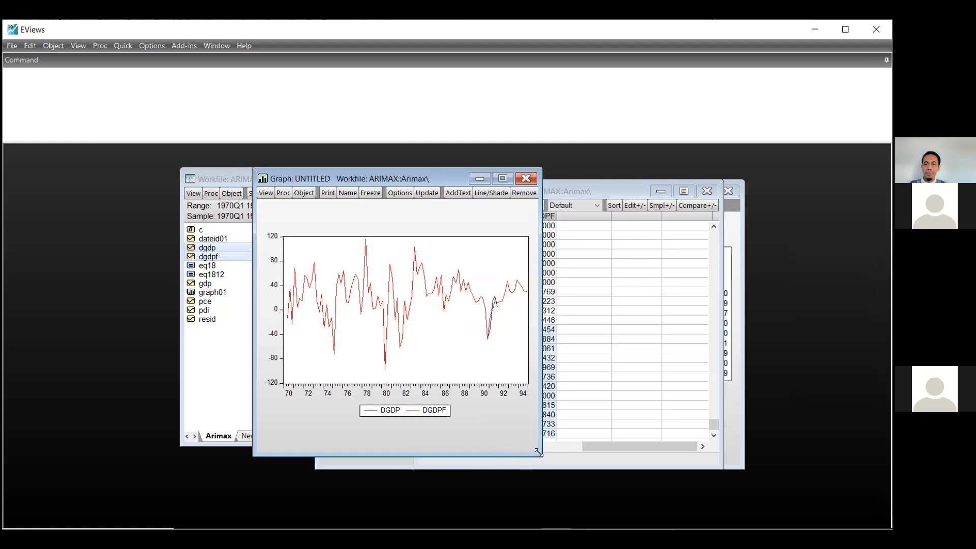
drag(538, 451, 792, 528)
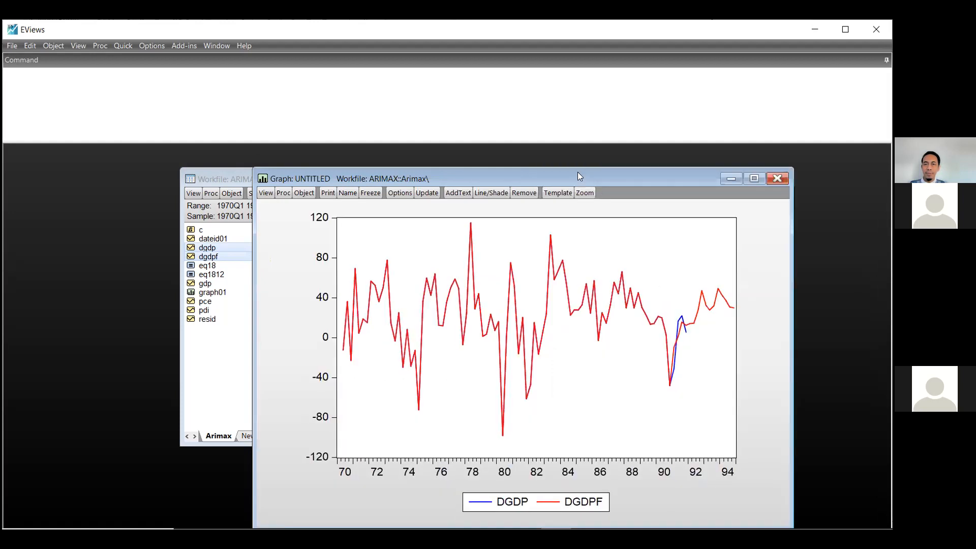
drag(577, 172, 472, 140)
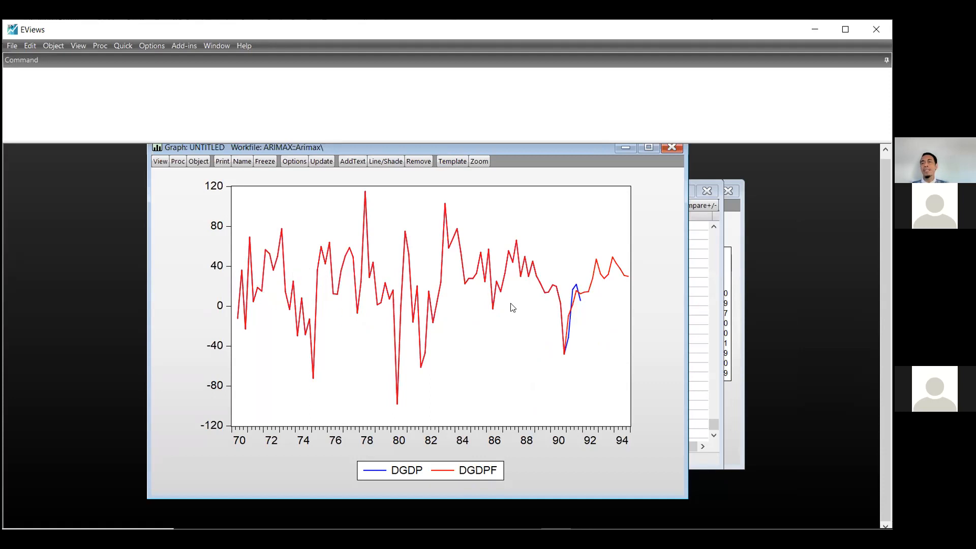
mouse_move(512, 307)
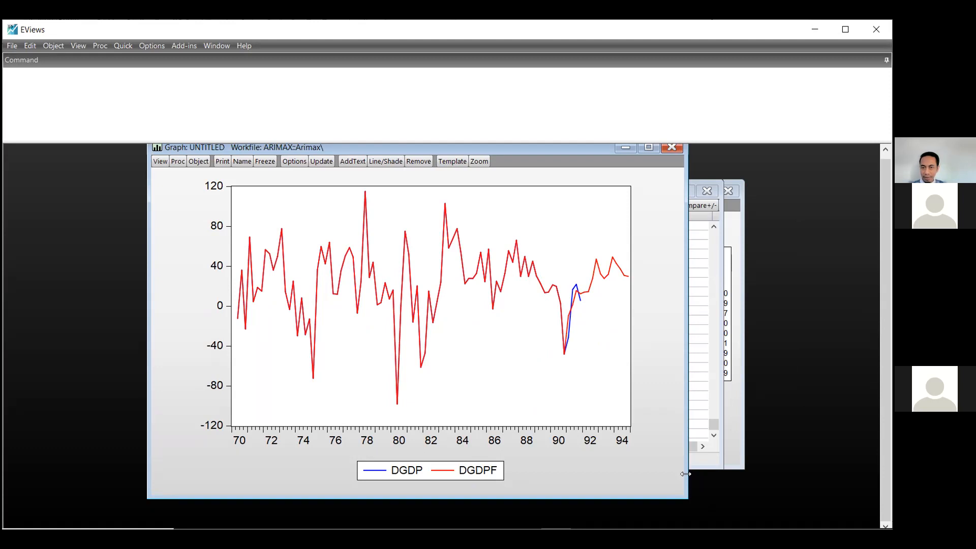
drag(685, 474, 858, 474)
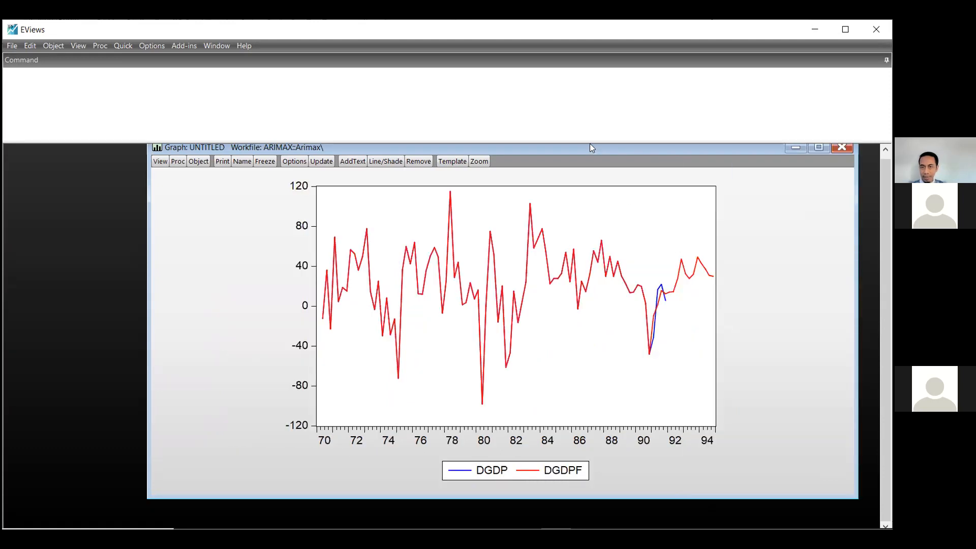
drag(585, 149, 451, 154)
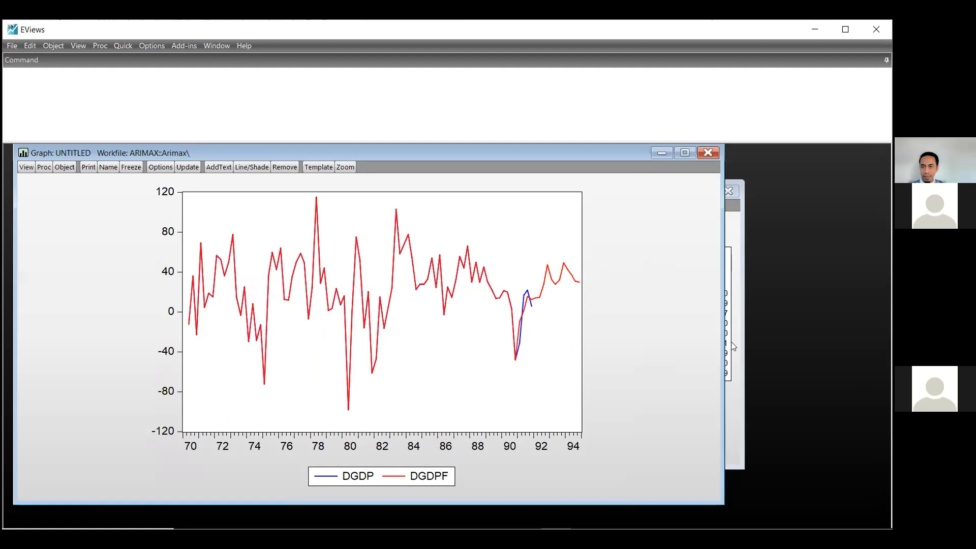
drag(721, 340, 823, 345)
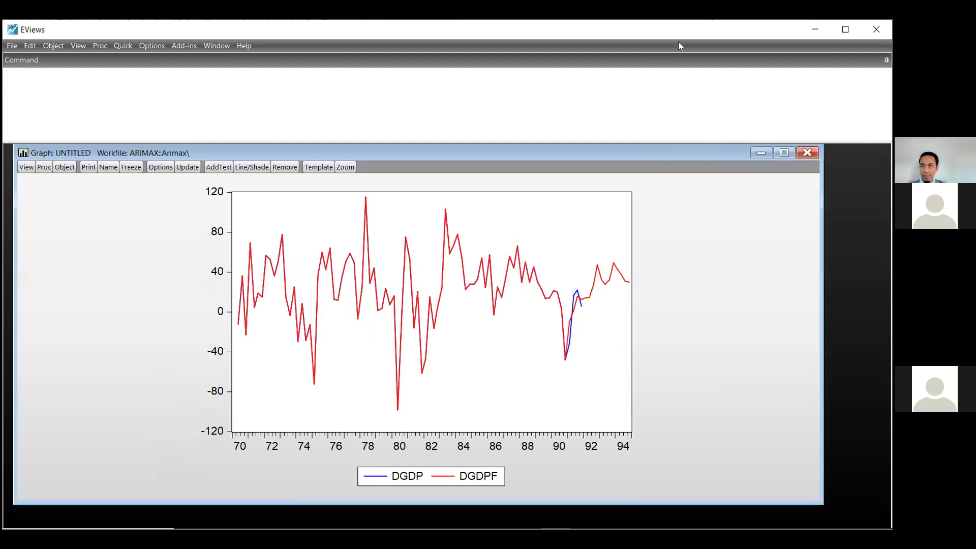
Maximize the program window, shrink the command area and enlarge the graph to compare DGDP with DGDPF from 1991Q1
click(838, 30)
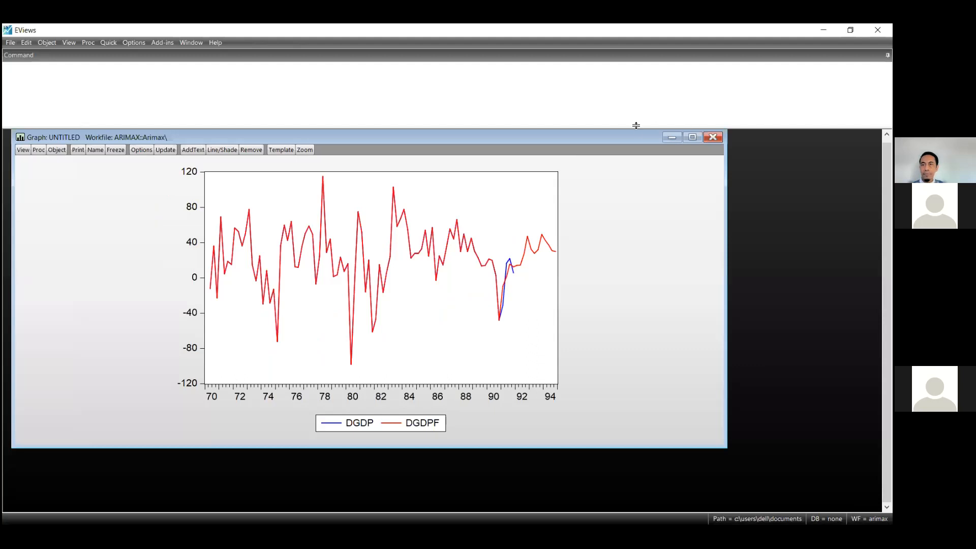
drag(633, 94, 632, 82)
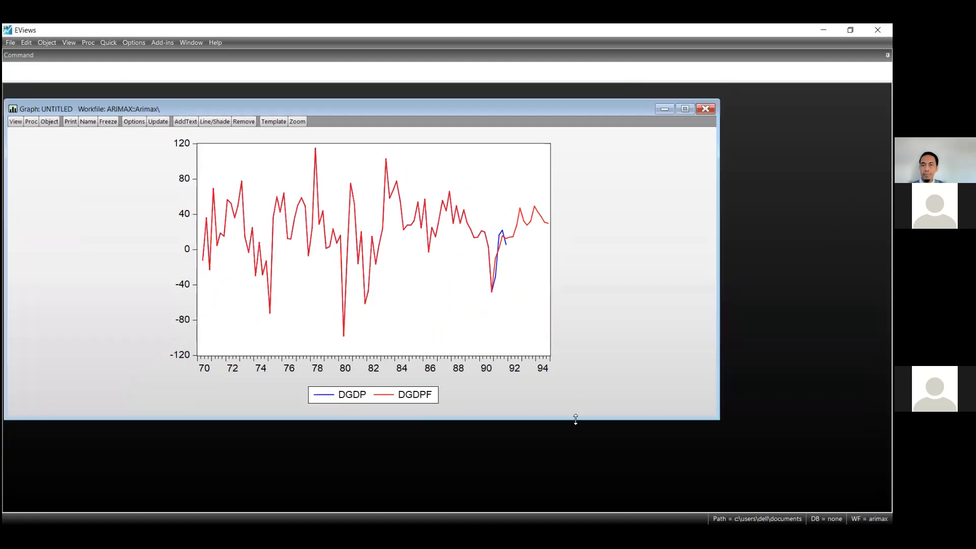
drag(575, 419, 575, 496)
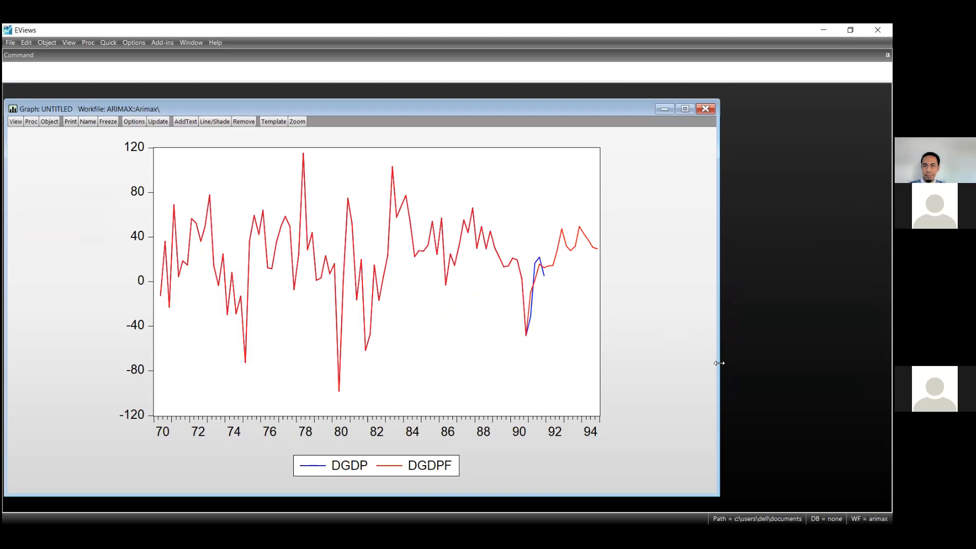
drag(719, 362, 783, 378)
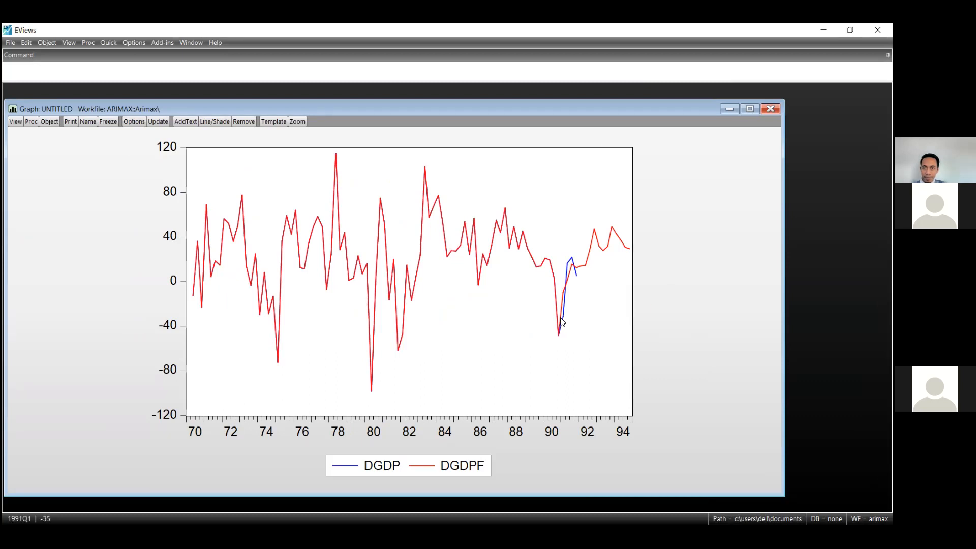
mouse_move(562, 320)
mouse_move(572, 259)
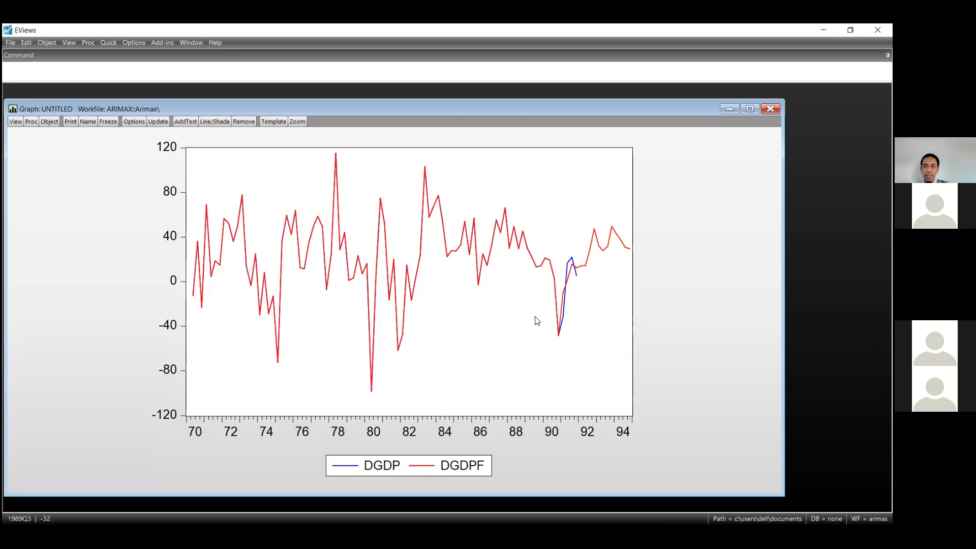
Maximize the DGDP and DGDPF graph window and detach the command area into a floating window
mouse_move(544, 272)
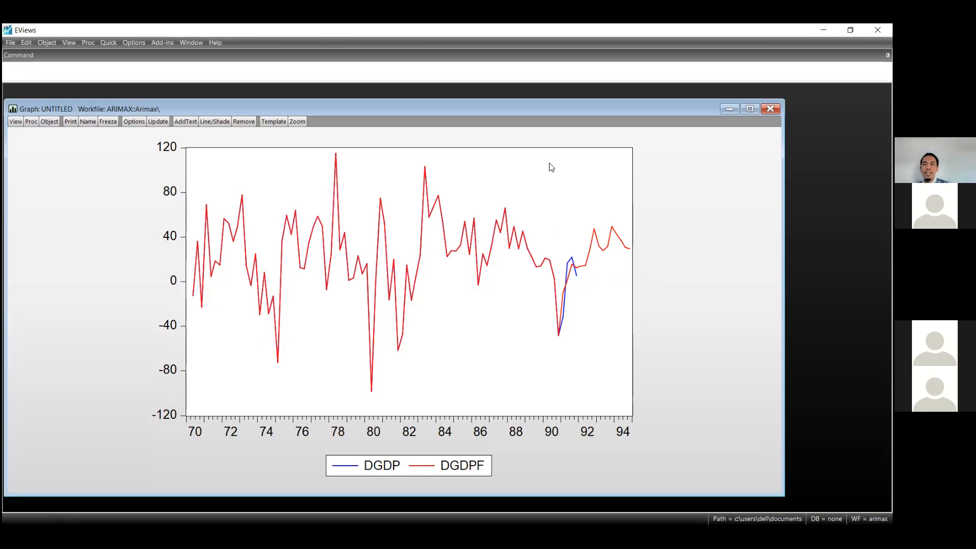
click(749, 109)
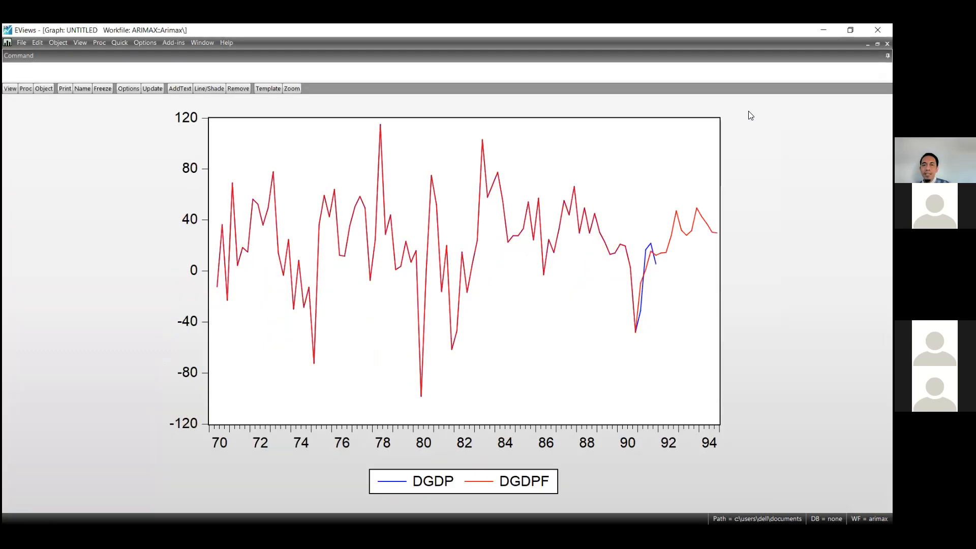
click(4, 67)
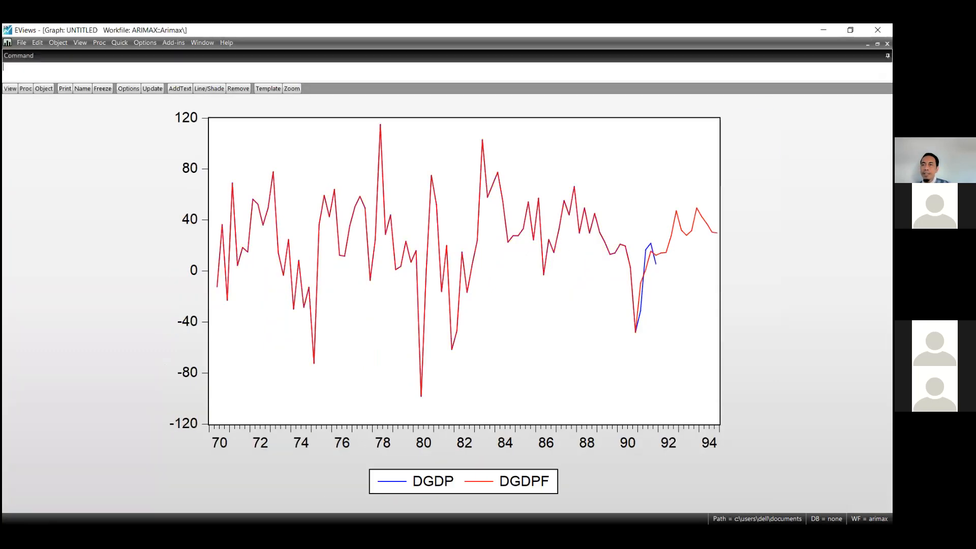
drag(18, 55, 735, 81)
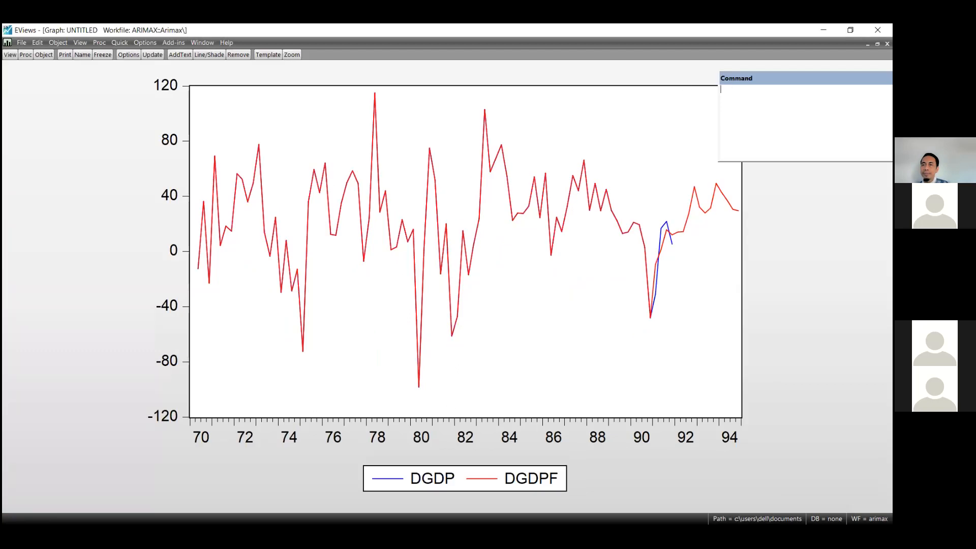
Restore the graph window's normal size and close the untitled graph, deleting it
click(877, 44)
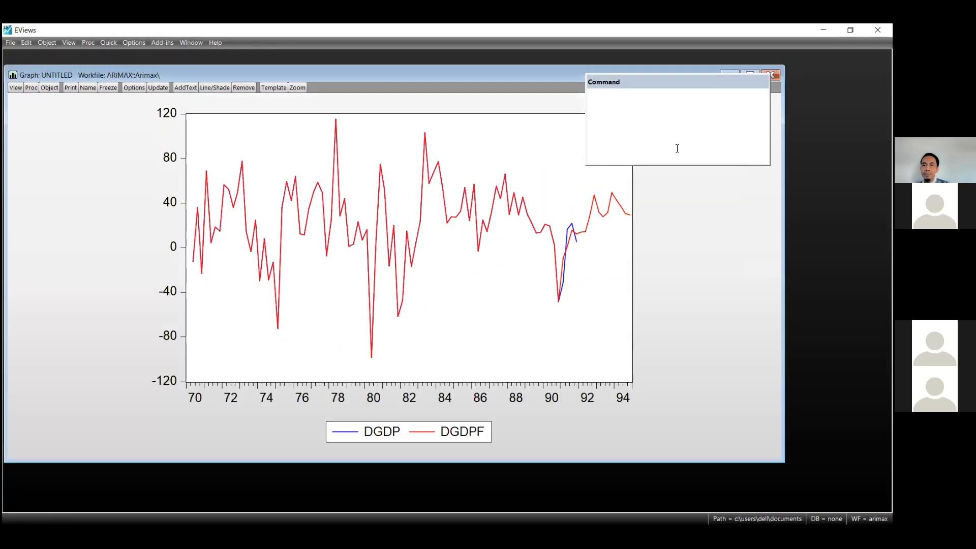
click(776, 75)
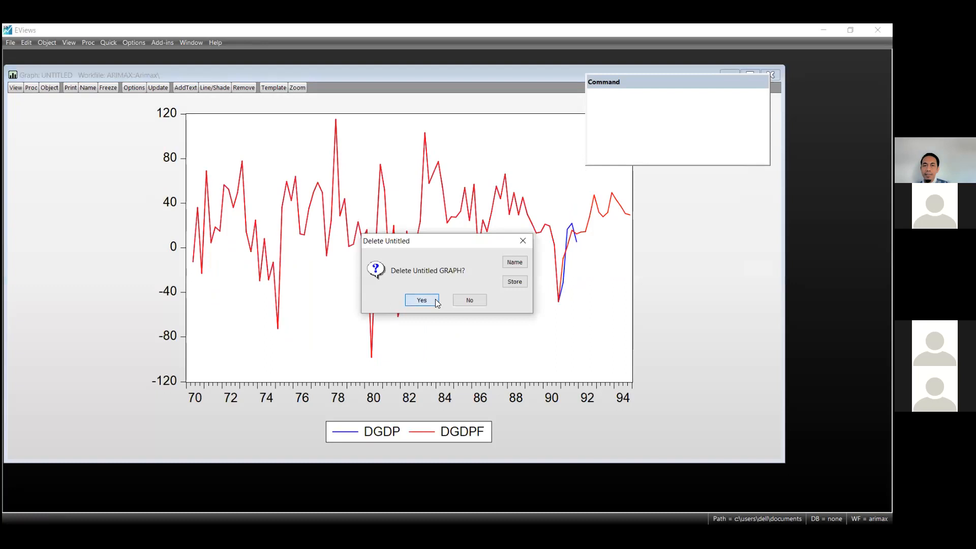
click(435, 300)
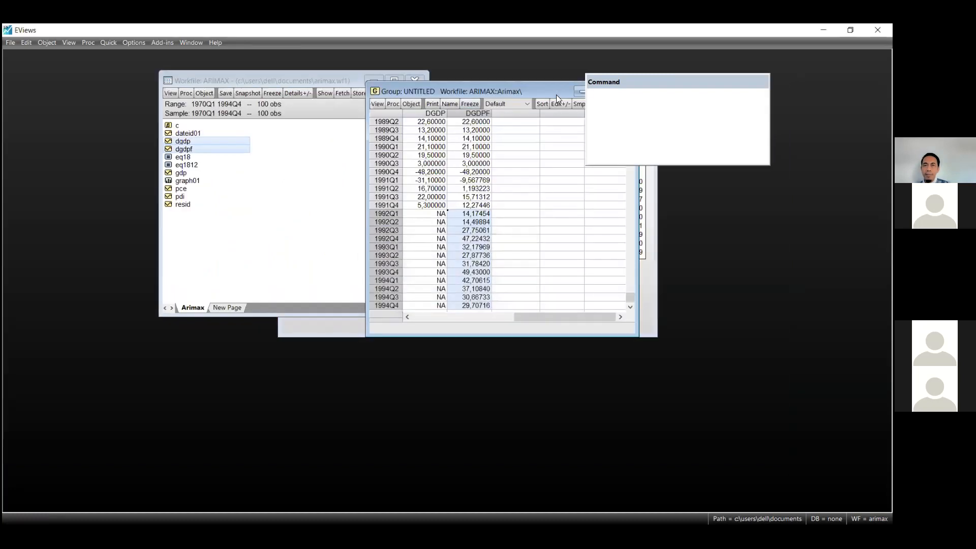
Move the DGDP and DGDPF group table aside and close the EQ1812 equation window
drag(557, 93, 358, 193)
click(502, 147)
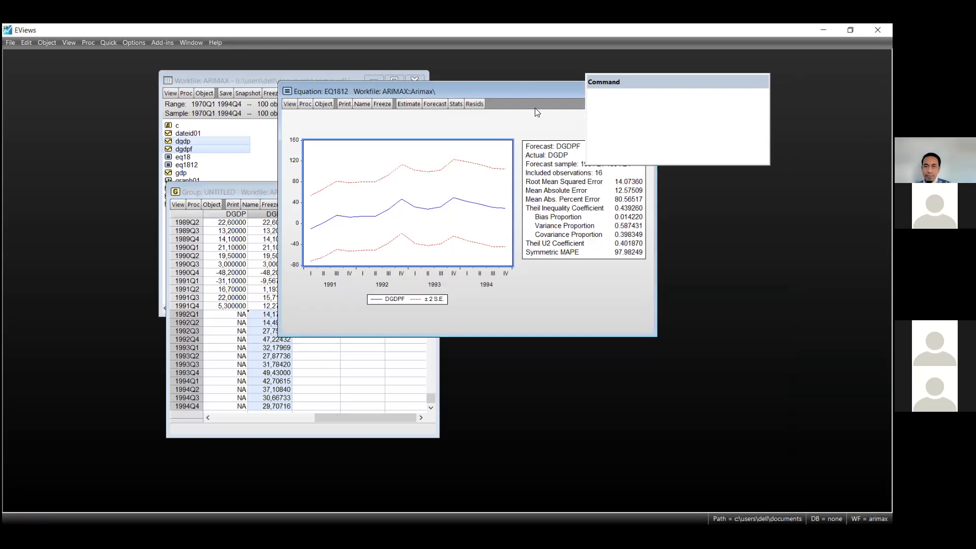
drag(557, 93, 542, 192)
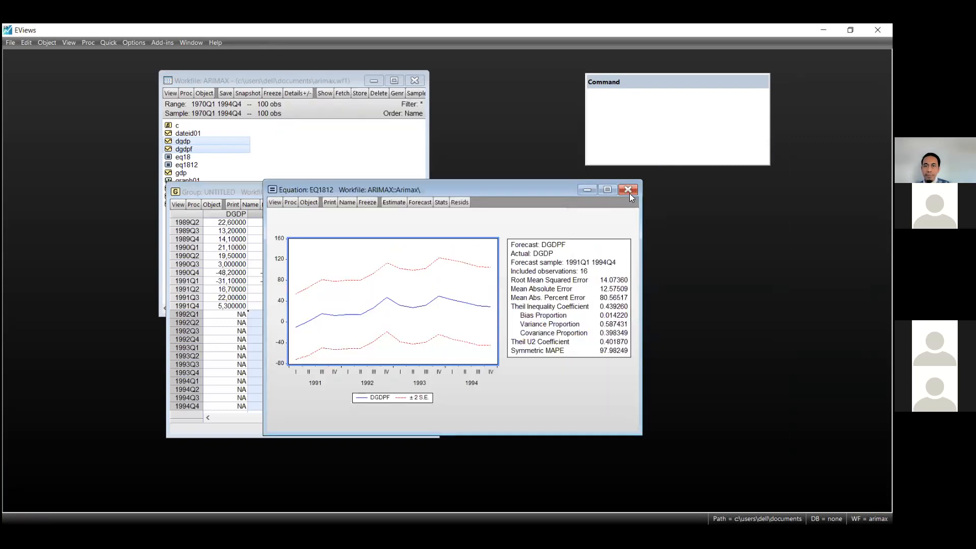
click(628, 191)
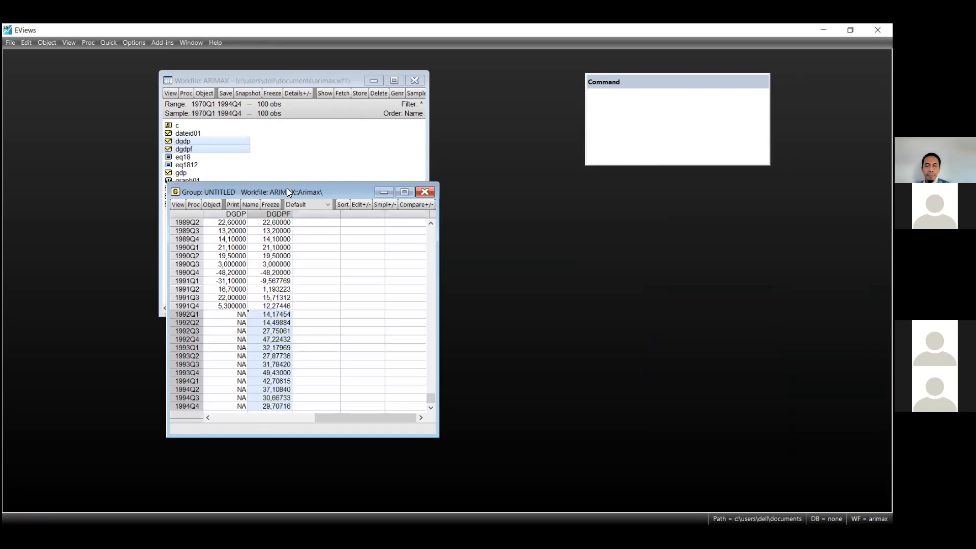
Reposition the group table and inspect the DGDPF forecast values from 1992Q1 through 1994Q4
drag(286, 192, 376, 170)
click(405, 250)
click(372, 293)
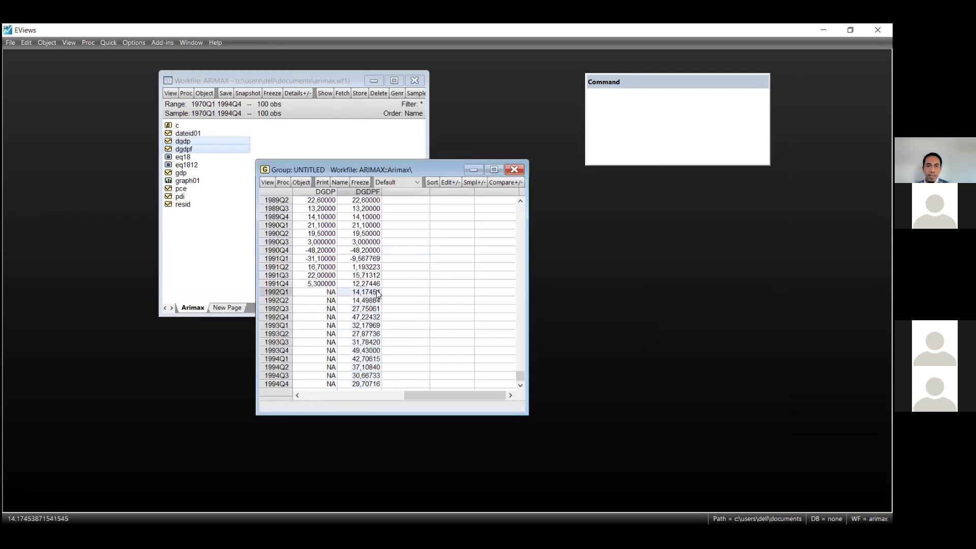
click(457, 367)
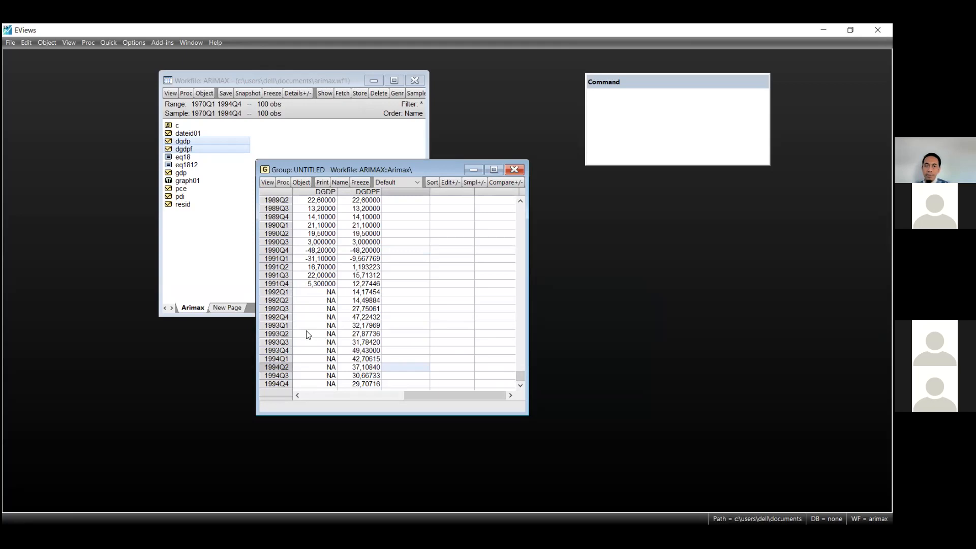
click(366, 358)
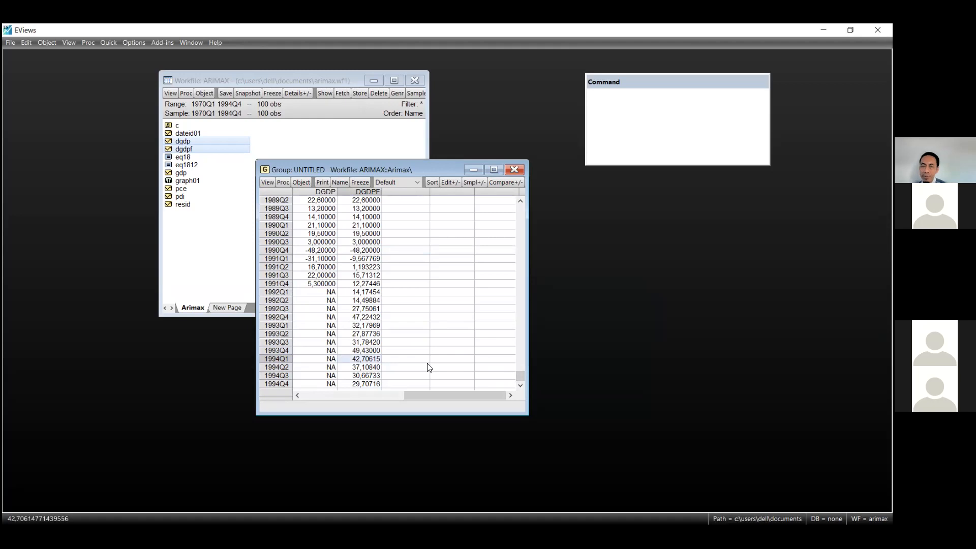
scroll(429, 368, up, 1)
scroll(430, 367, down, 1)
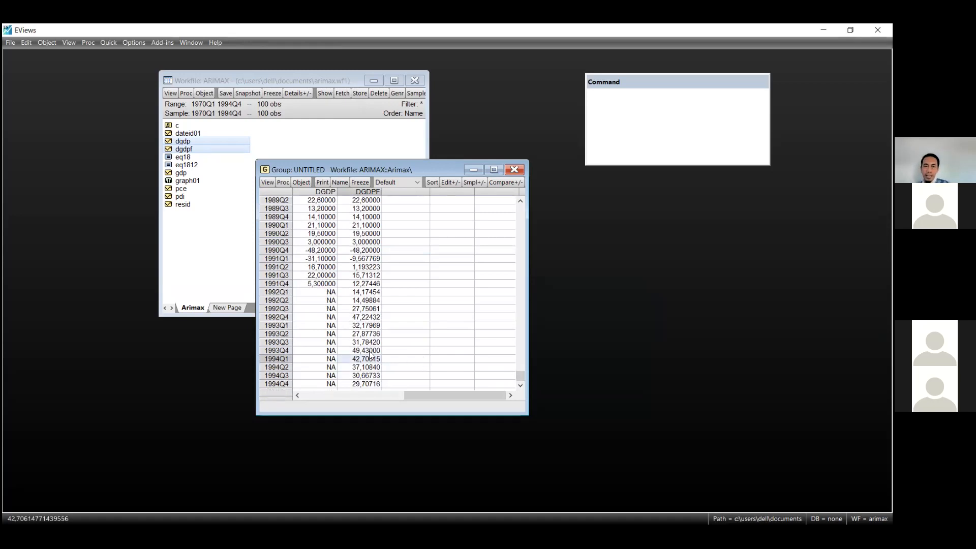
Compare DGDP with DGDPF in the earlier quarters and from 1991Q1, and highlight the DGDPF values from 1992Q1 onward
drag(521, 376, 520, 320)
scroll(299, 273, down, 6)
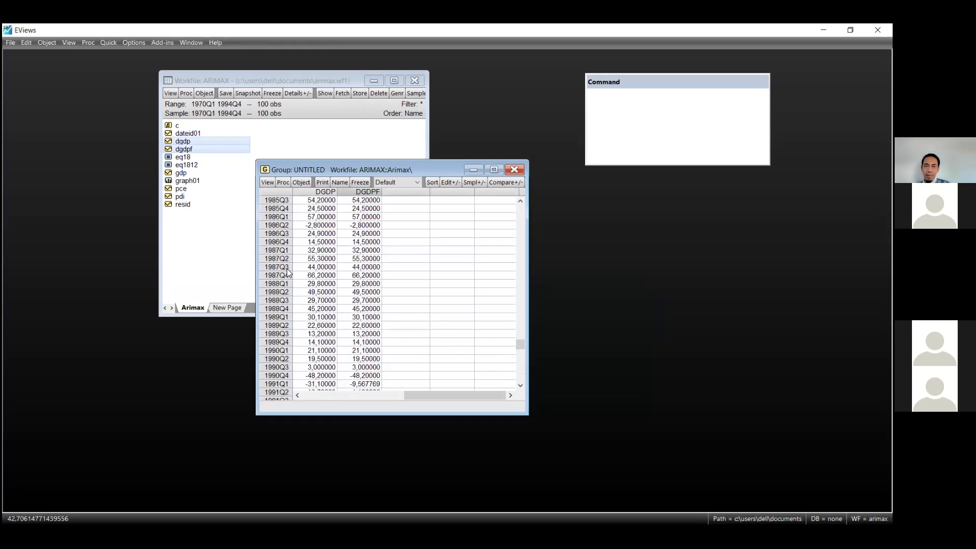
scroll(294, 277, down, 3)
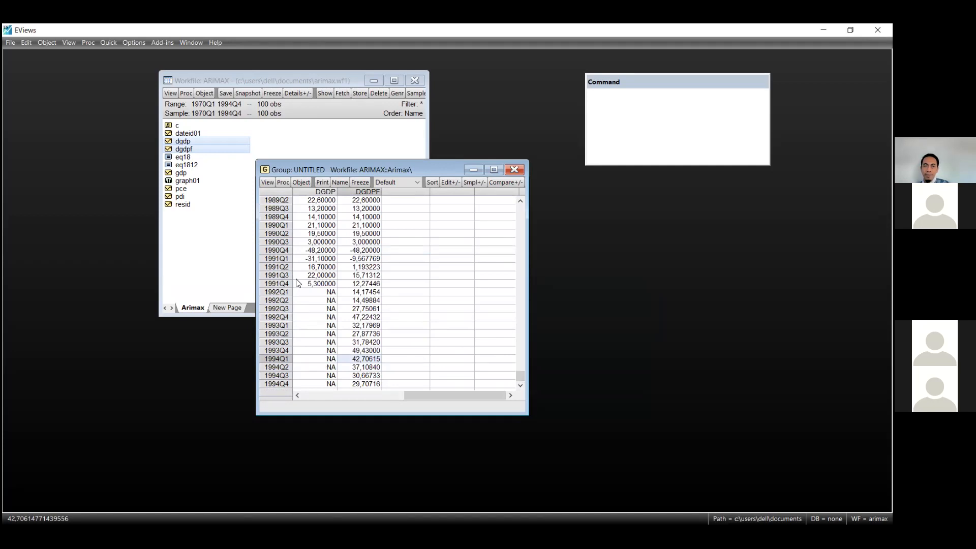
click(376, 259)
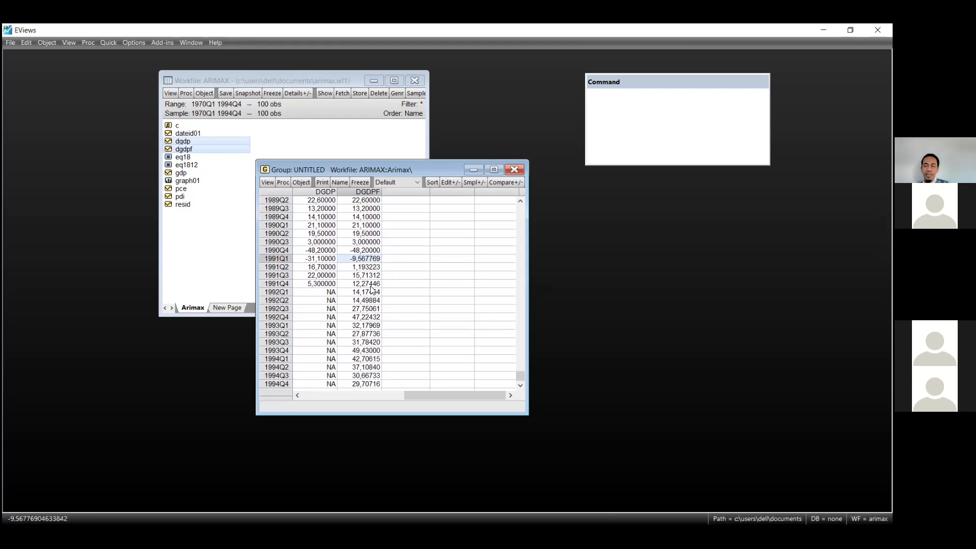
scroll(374, 315, up, 20)
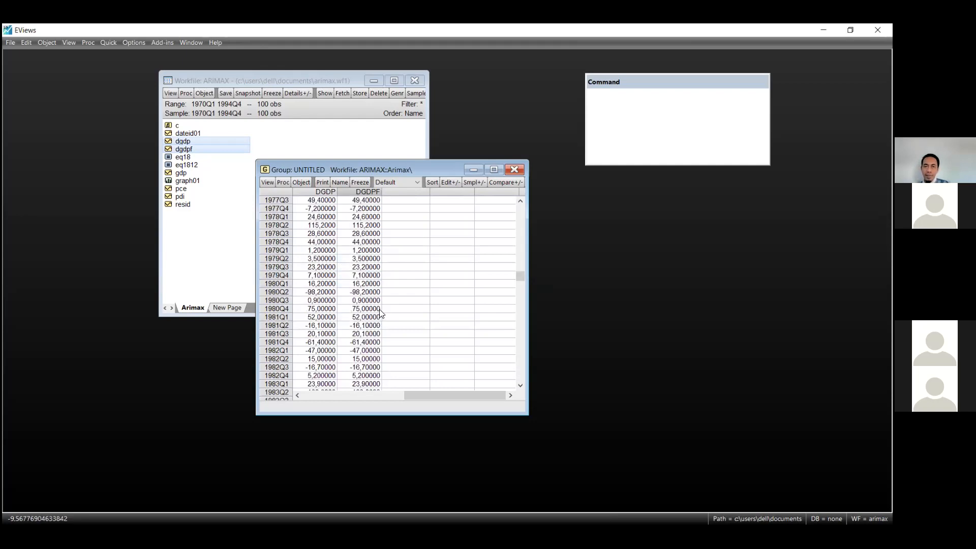
scroll(379, 309, up, 5)
scroll(440, 398, down, 20)
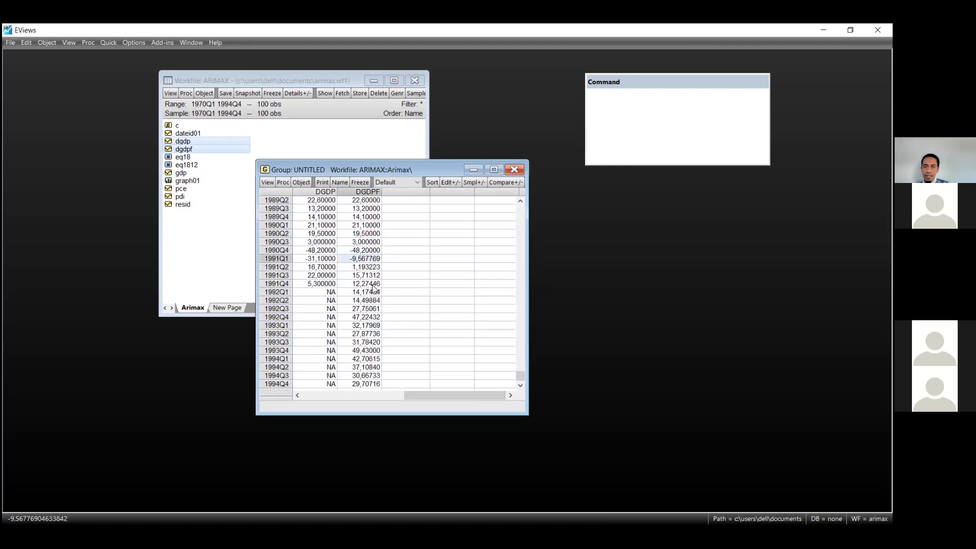
drag(369, 294, 375, 381)
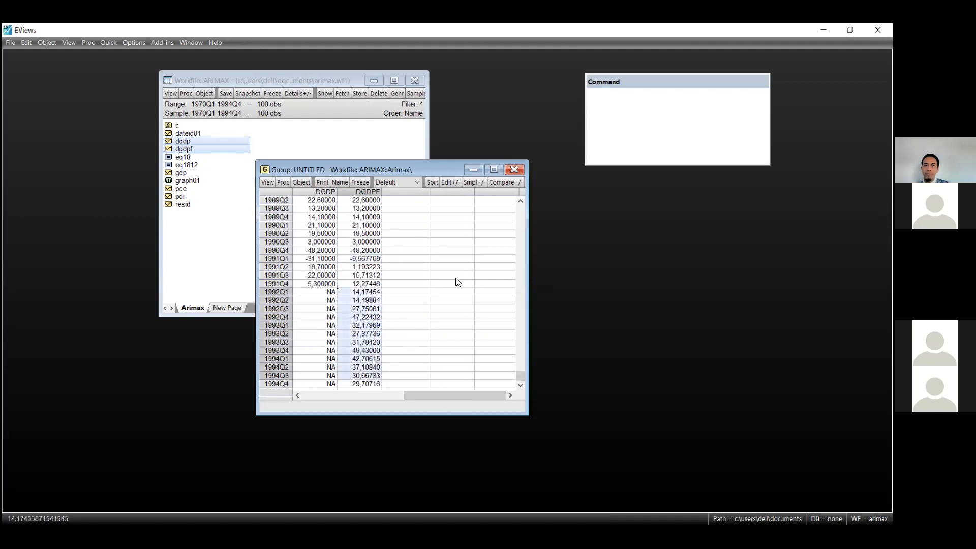
Close and delete the untitled group, and reposition the ARIMAX workfile window nearer the middle of the workspace
click(516, 170)
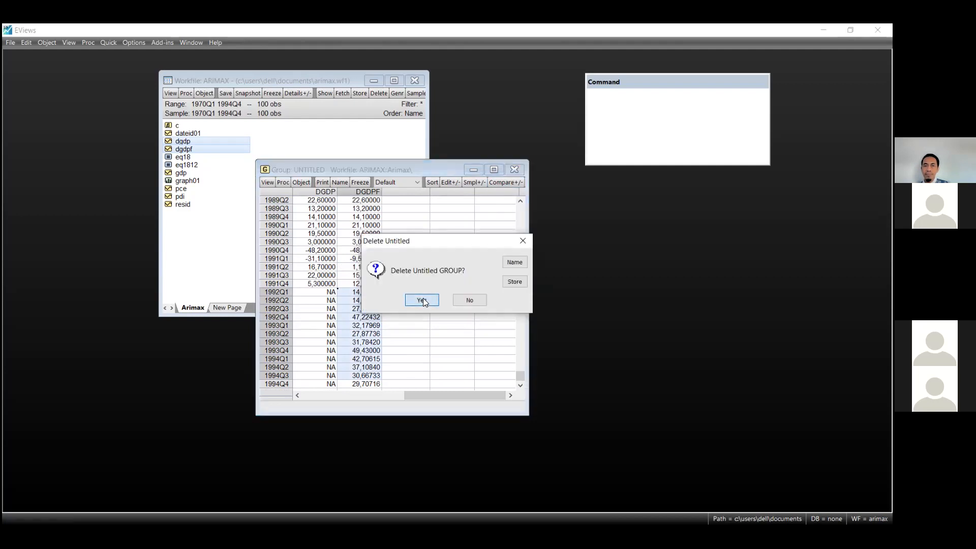
click(422, 300)
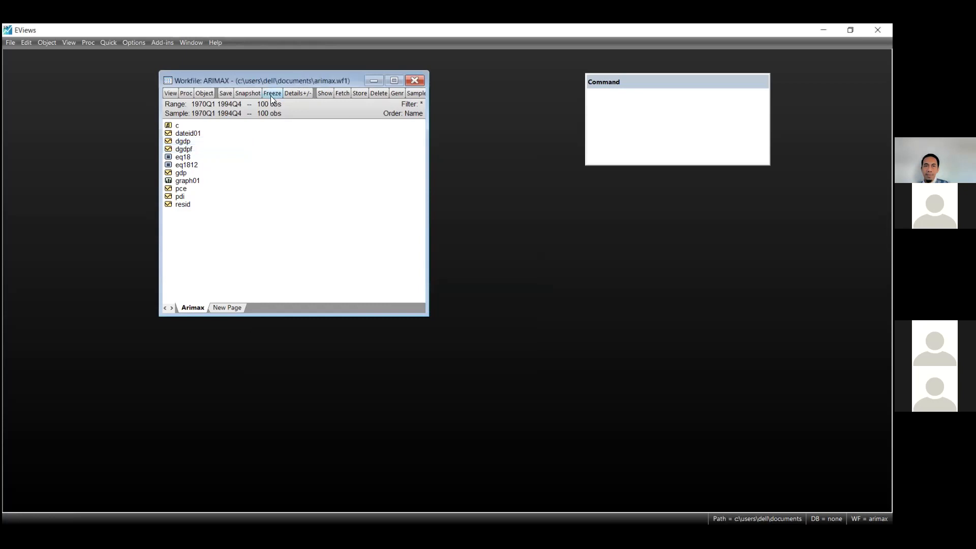
drag(257, 75, 278, 101)
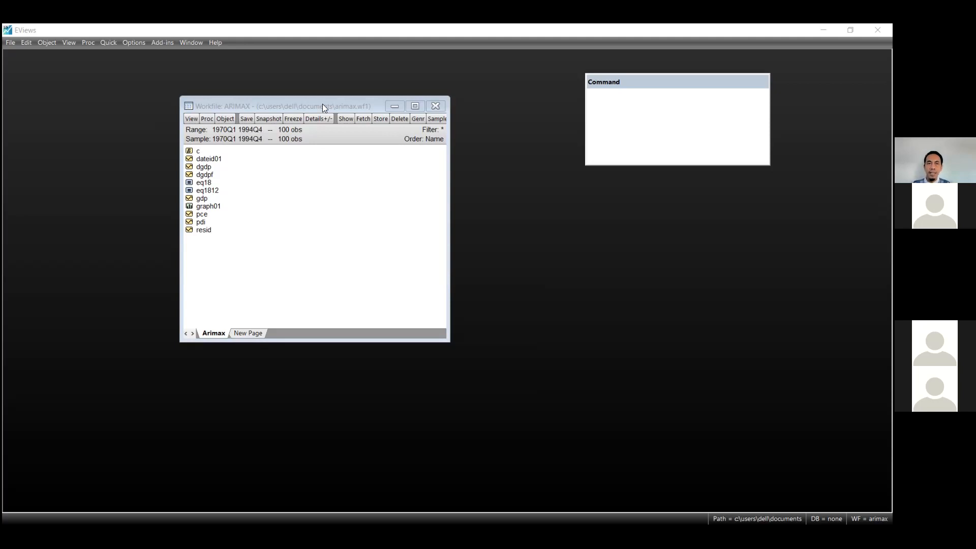
drag(325, 106, 397, 171)
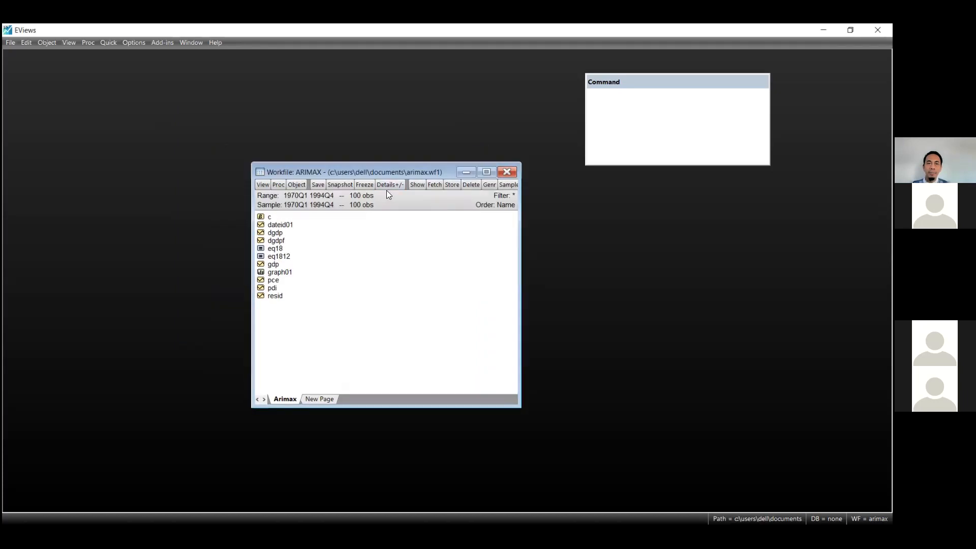
Open equation eq1812 and run a static forecast of DGDP with the sample starting in 1992q1
double_click(275, 255)
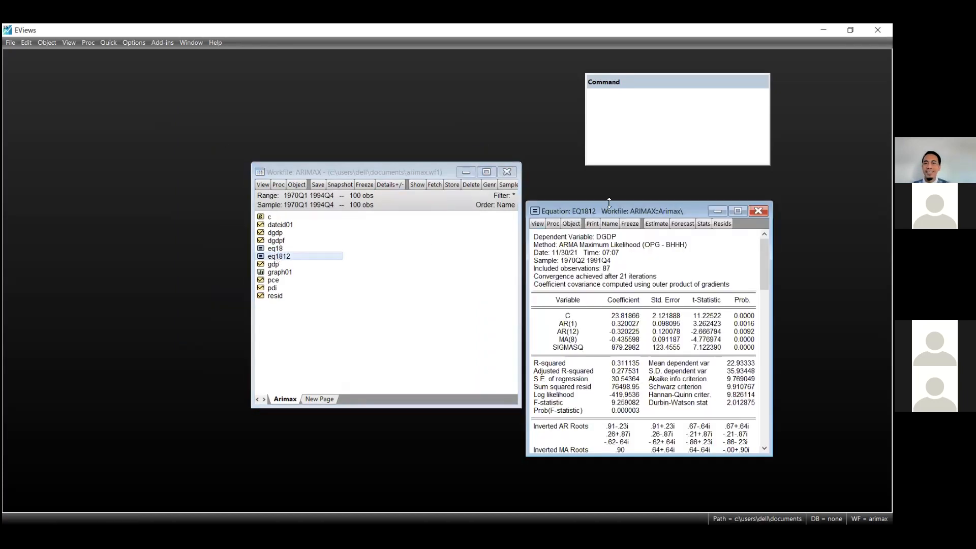
drag(610, 209, 467, 214)
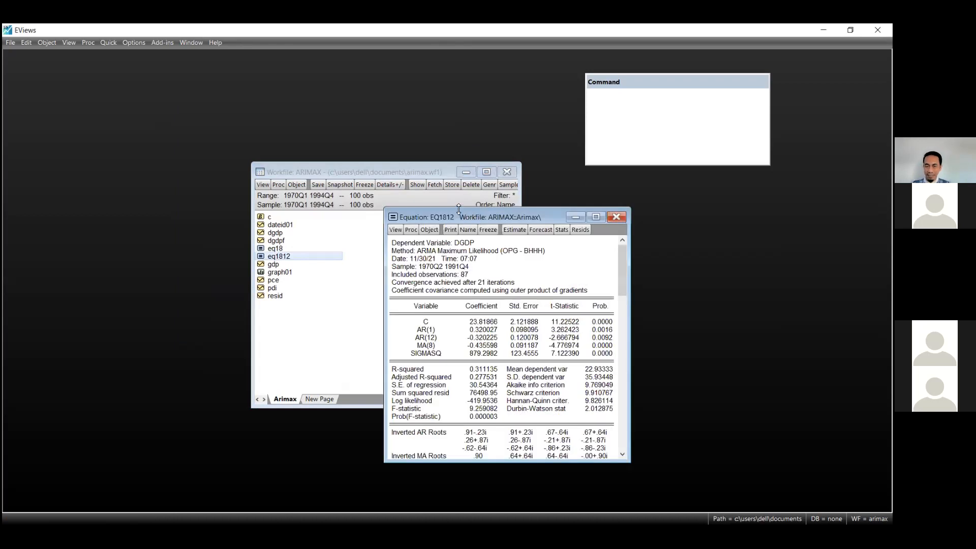
click(545, 229)
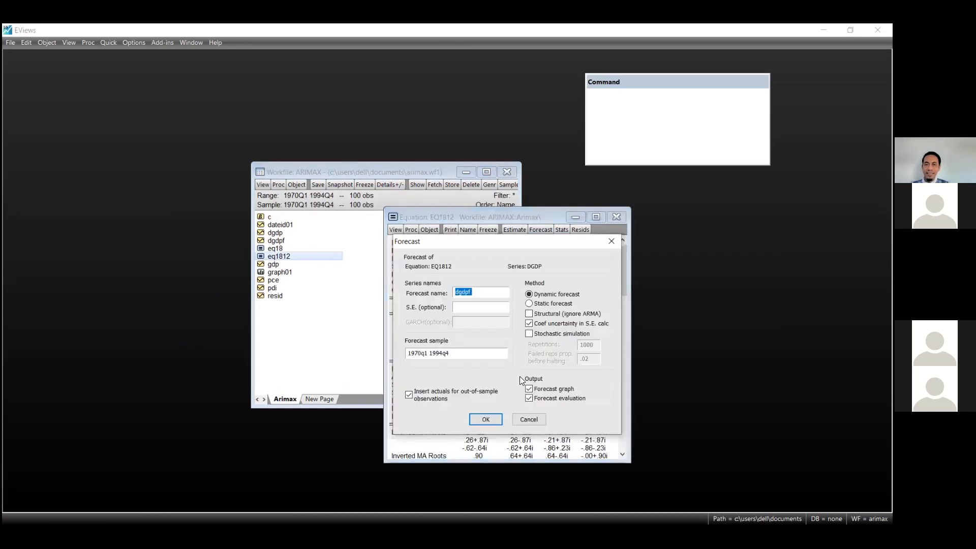
click(422, 353)
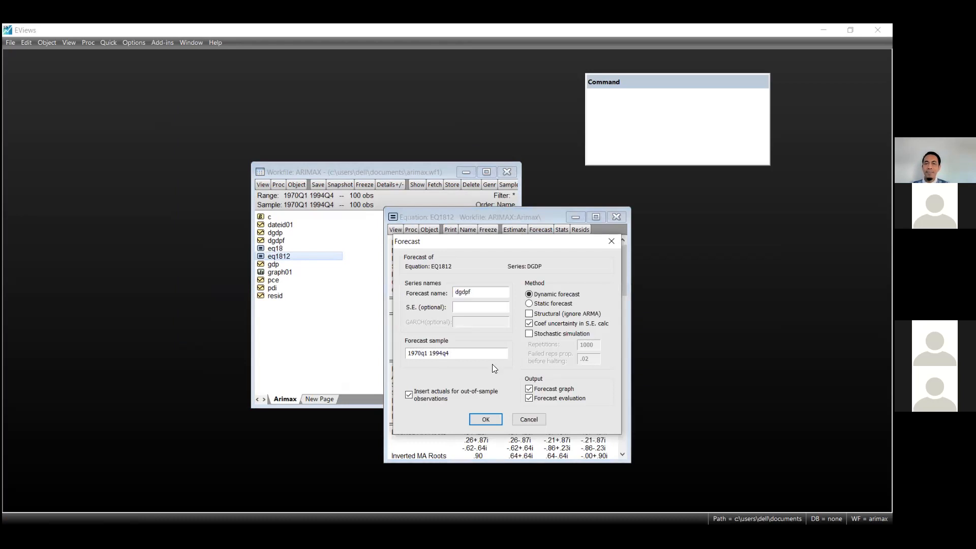
key(BackSpace)
key(BackSpace)
text(92)
click(535, 303)
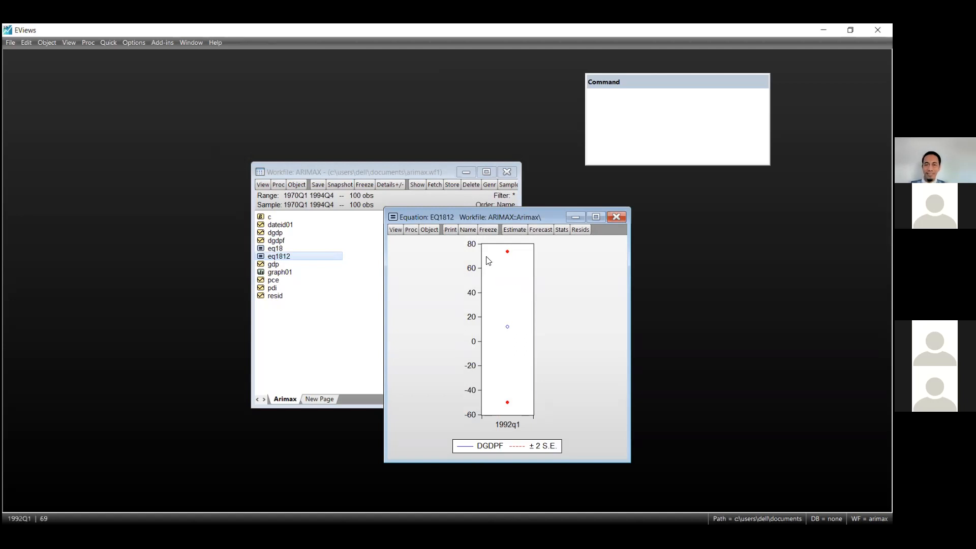
Rerun the EQ1812 forecast into dgdpf with the static method and the forecast sample 1992q1 1994q4
click(544, 230)
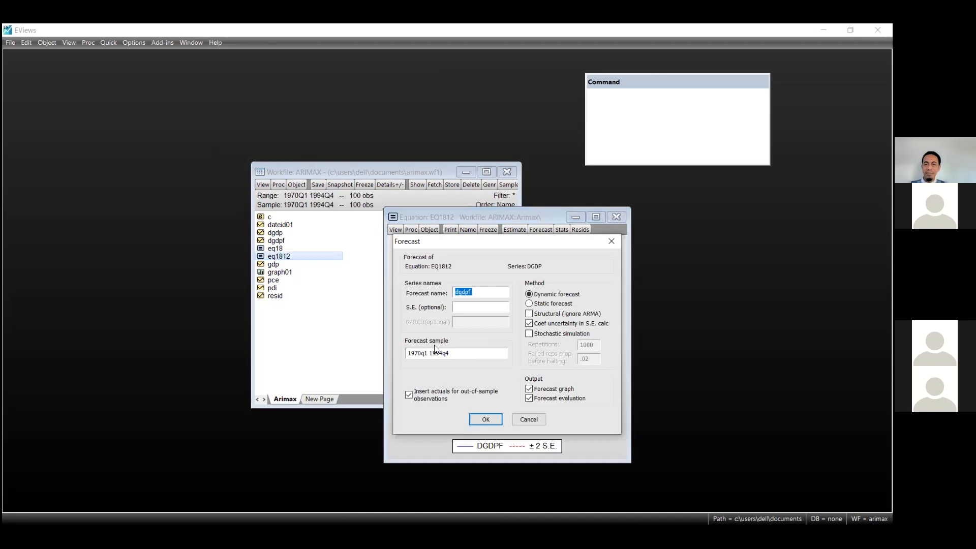
click(537, 304)
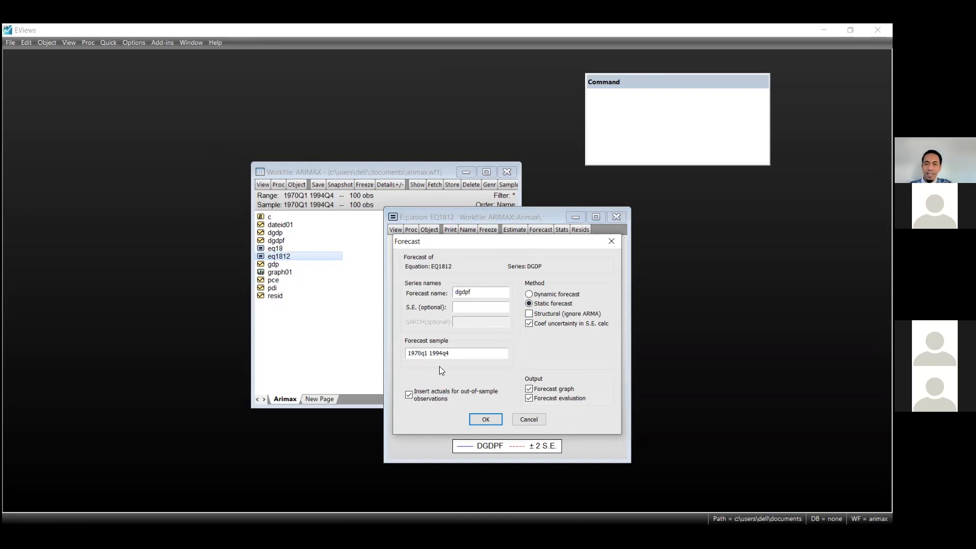
text(91)
key(BackSpace)
text(2)
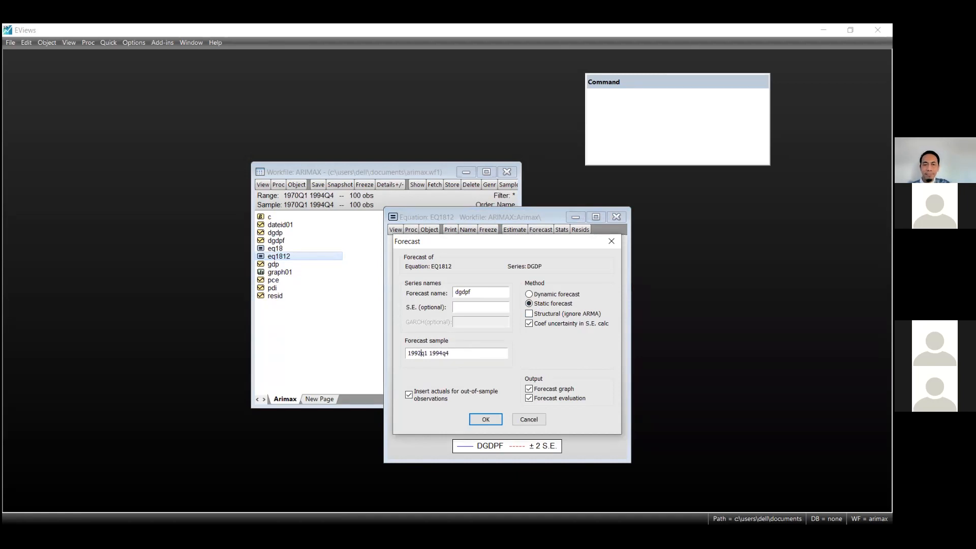
click(487, 419)
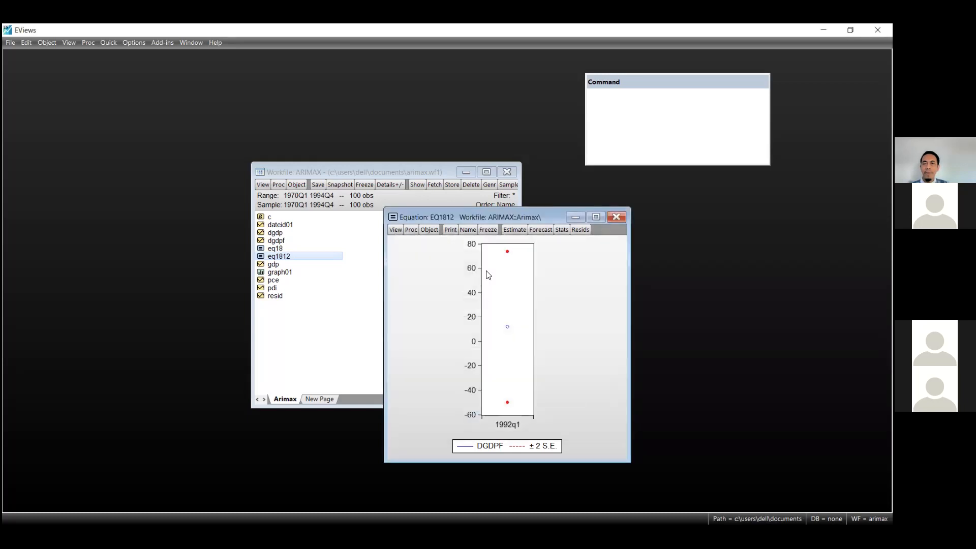
Rerun the EQ1812 forecast into dgdpf with the static method and the forecast sample 1970q1 1994q4
click(539, 228)
click(422, 352)
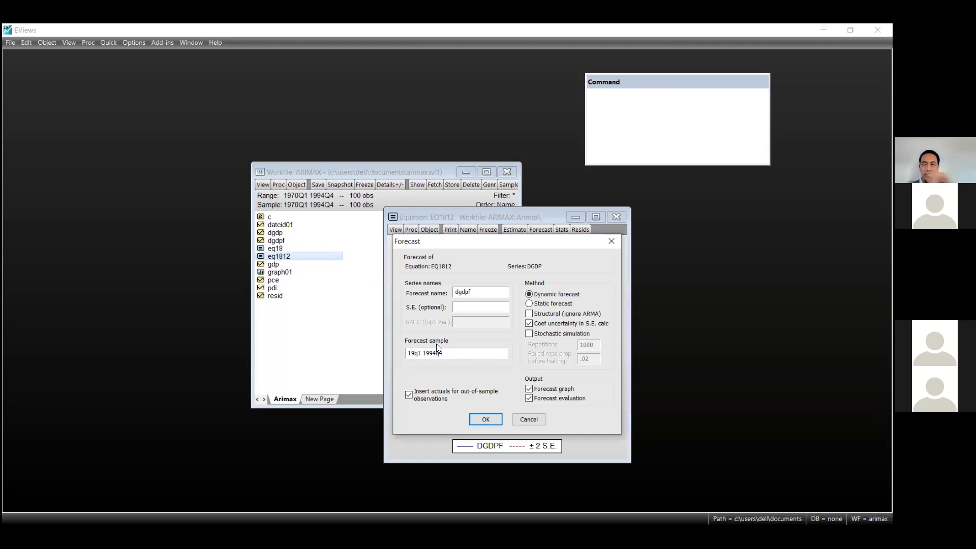
text(70)
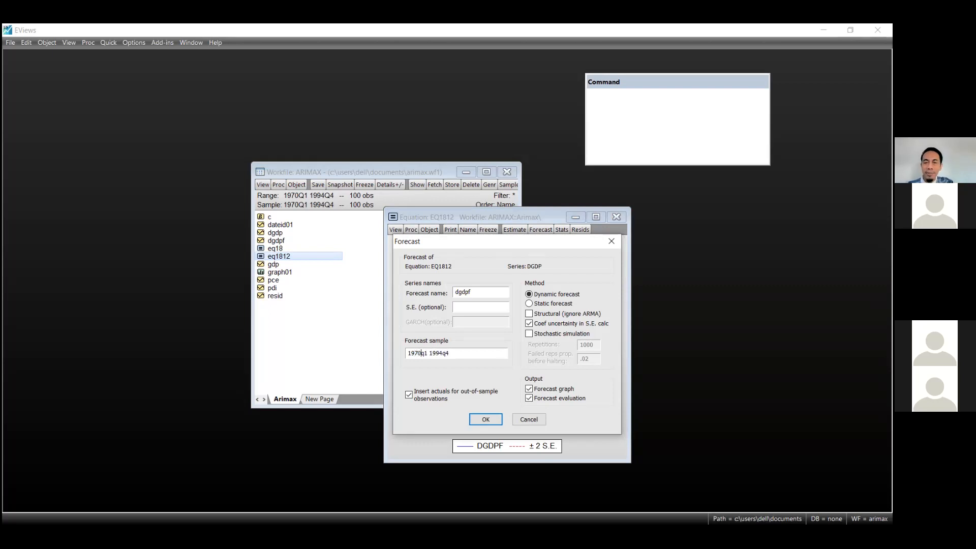
click(553, 303)
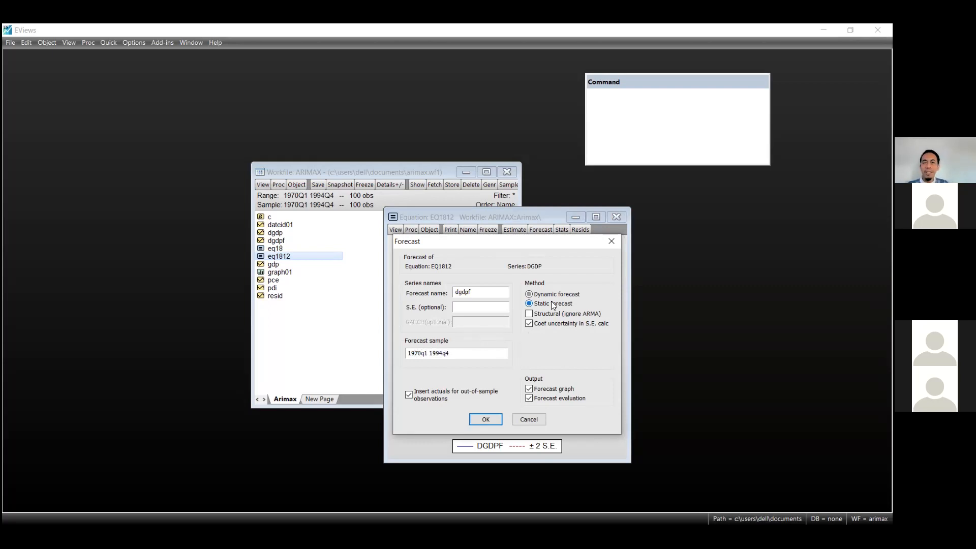
click(484, 419)
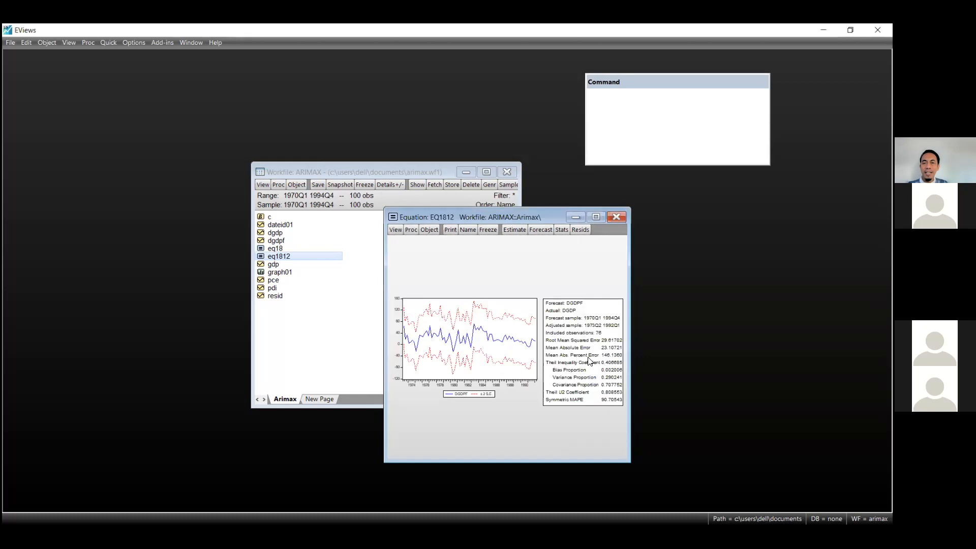
Widen and reposition the EQ1812 window to examine the forecast graph, and select the forecast evaluation statistics
drag(628, 364, 742, 382)
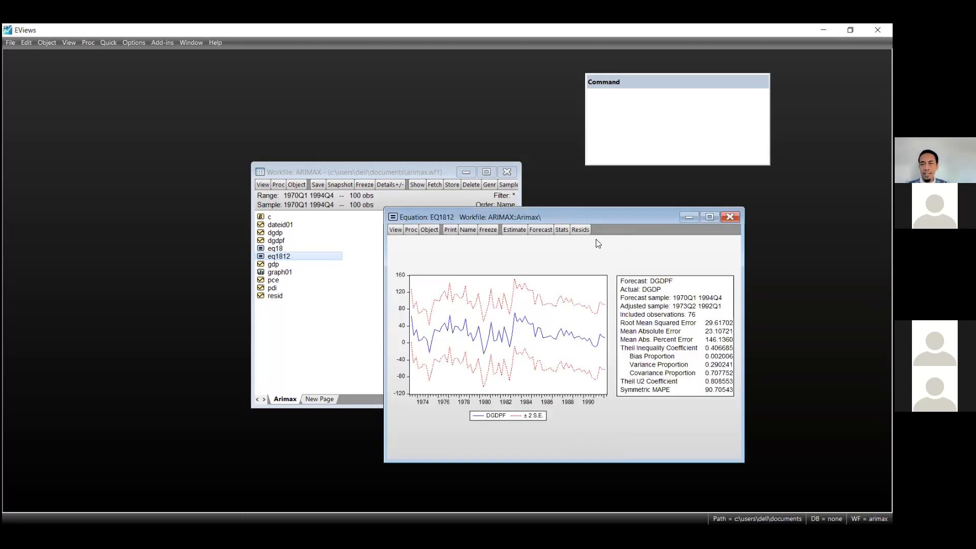
drag(582, 213, 560, 195)
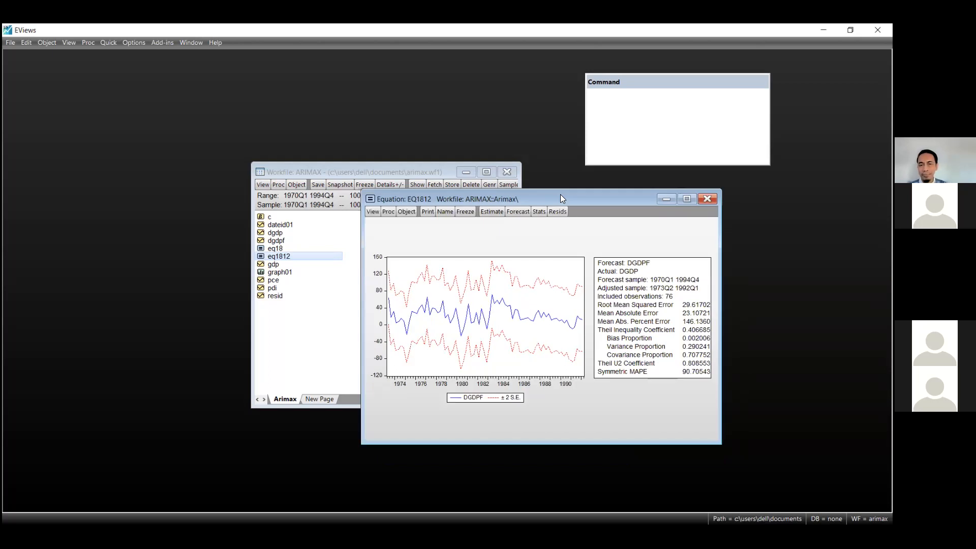
drag(562, 196, 544, 198)
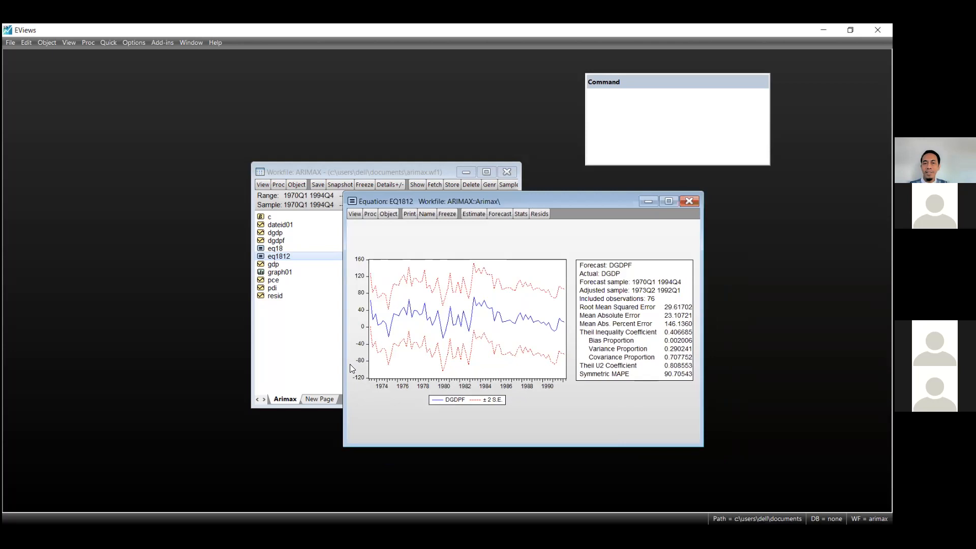
click(604, 272)
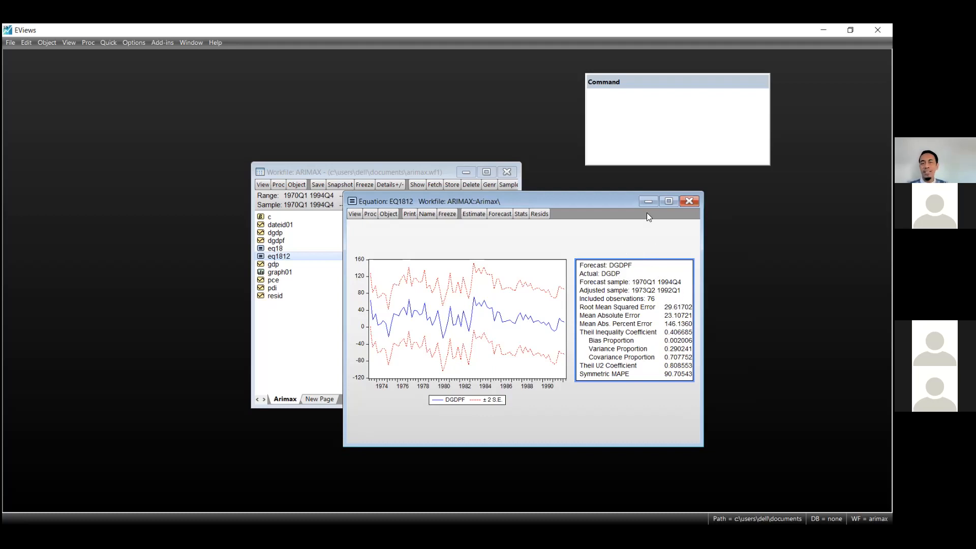
drag(625, 196, 603, 193)
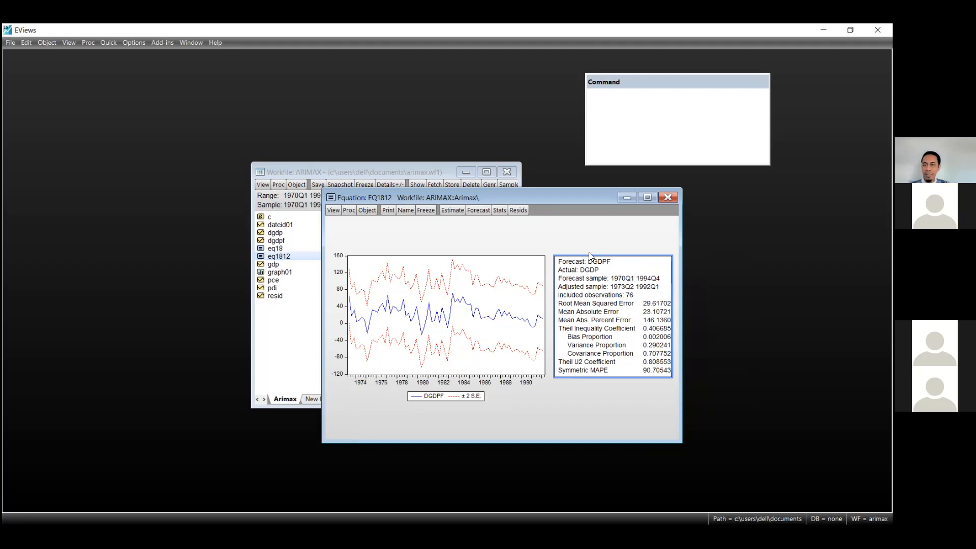
Run a dynamic forecast of DGDP from EQ1812 into dgdpf over the sample 1970q1 1994q4
click(484, 212)
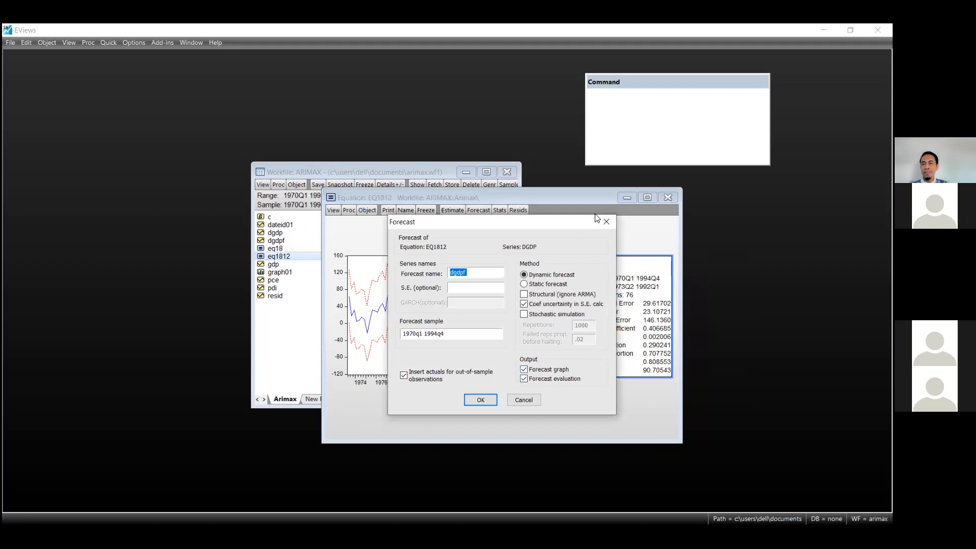
click(602, 224)
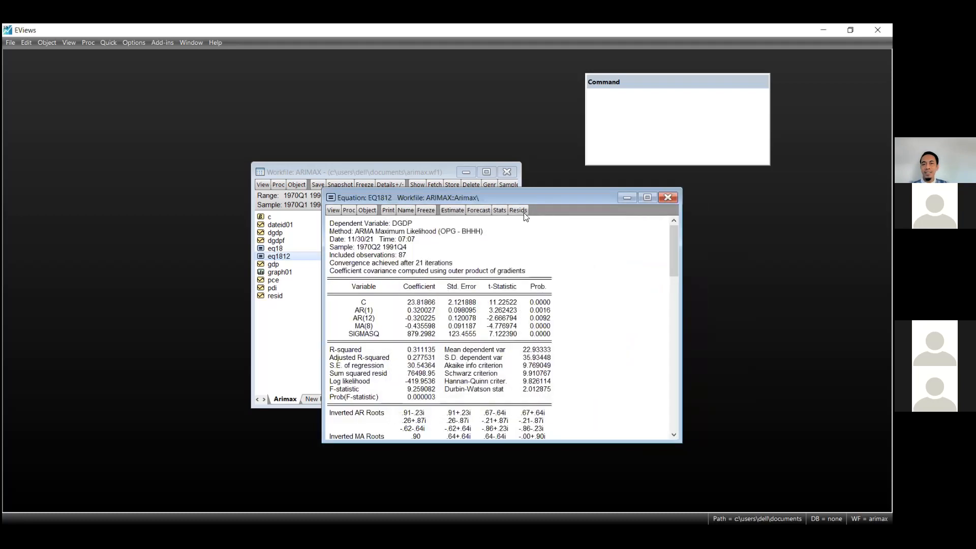
click(483, 209)
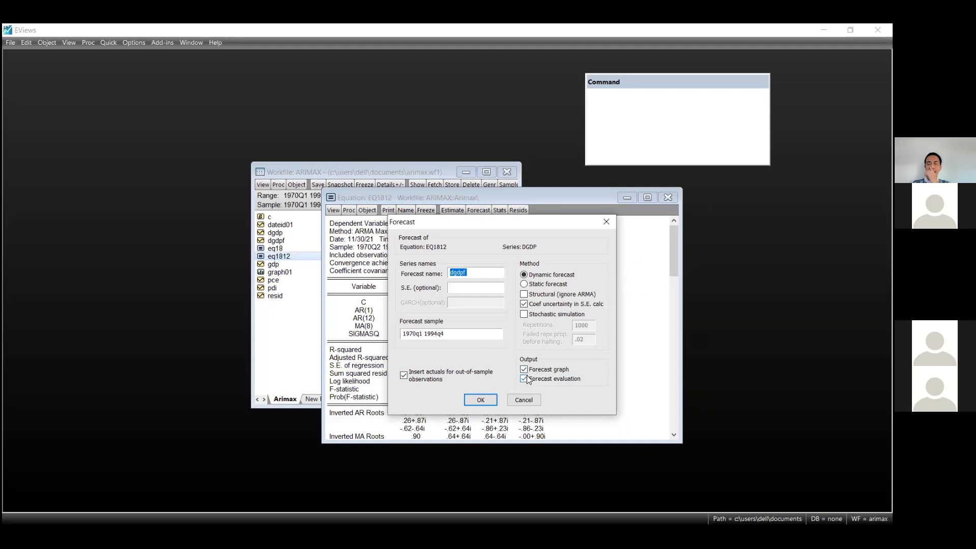
click(482, 397)
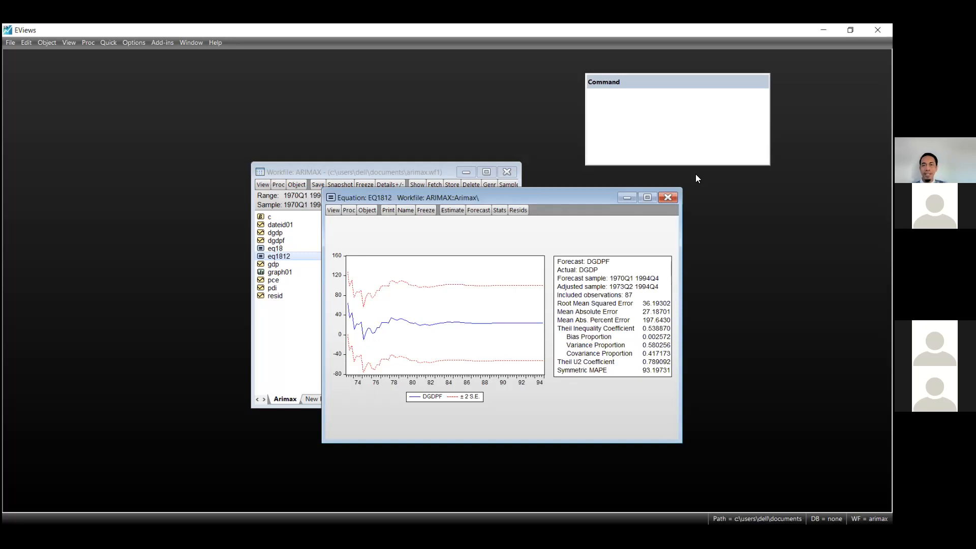
Close equation EQ1812 and shift the ARIMAX workfile window slightly higher in the workspace
click(668, 198)
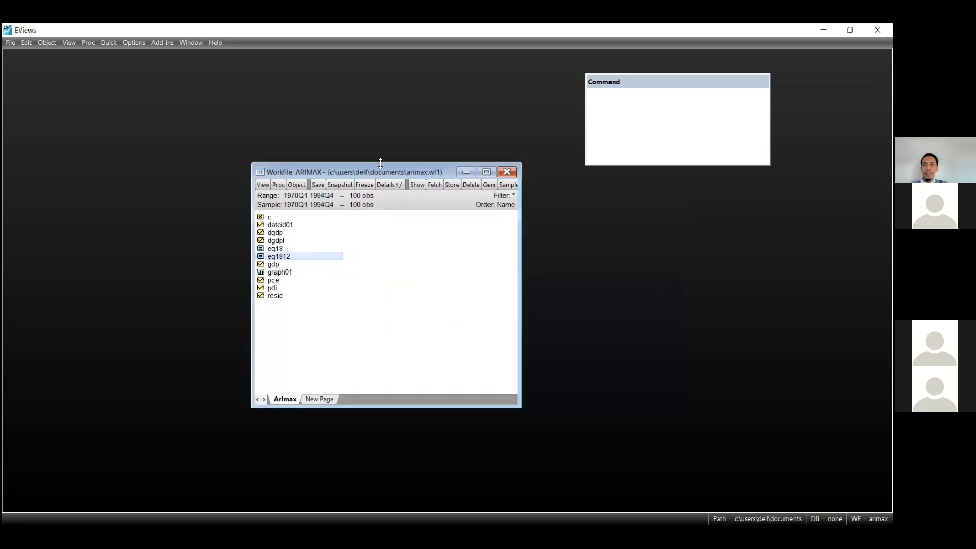
drag(380, 167, 374, 158)
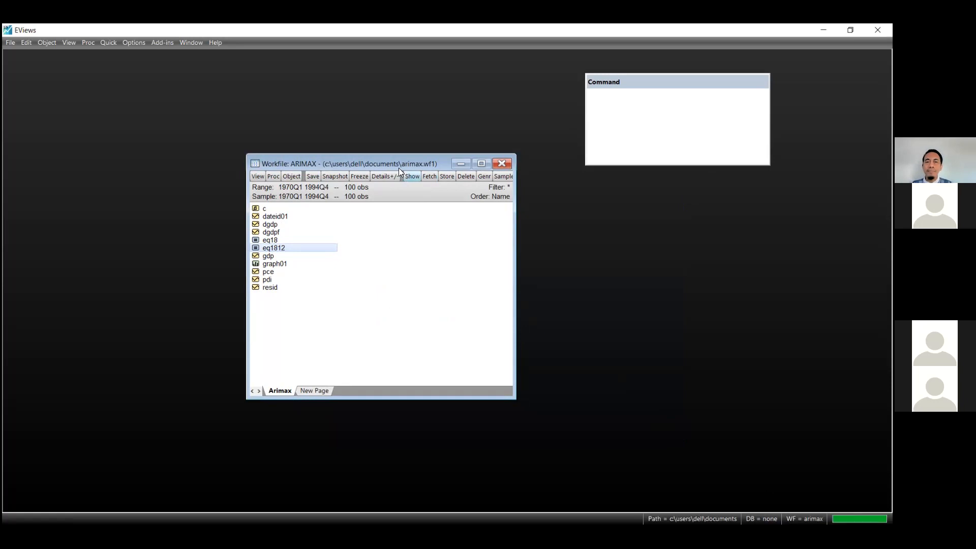
drag(398, 163, 399, 151)
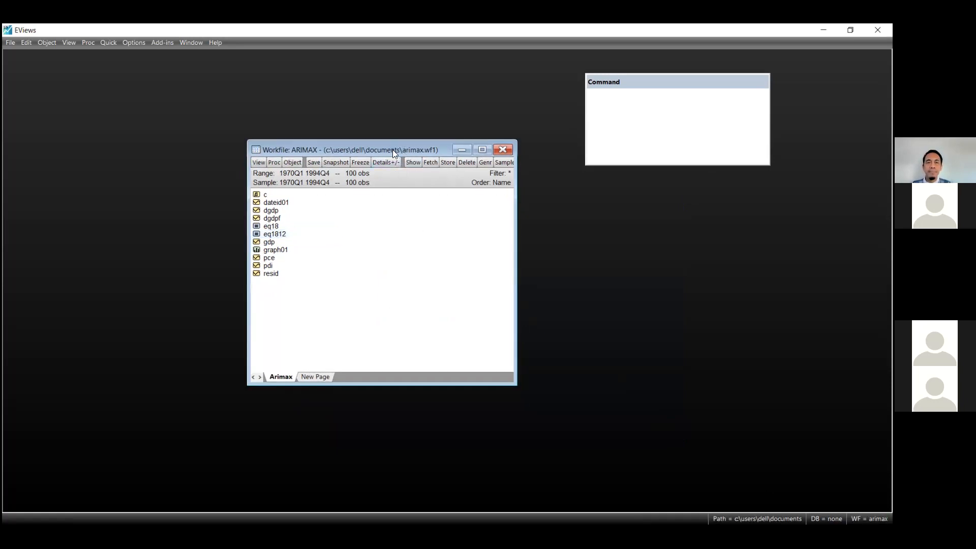
drag(392, 149, 388, 142)
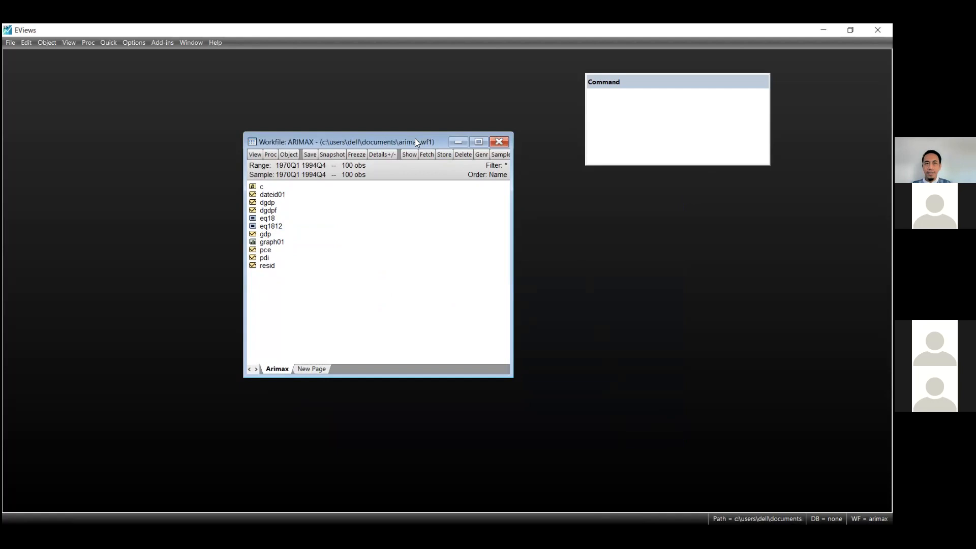
drag(415, 138, 416, 141)
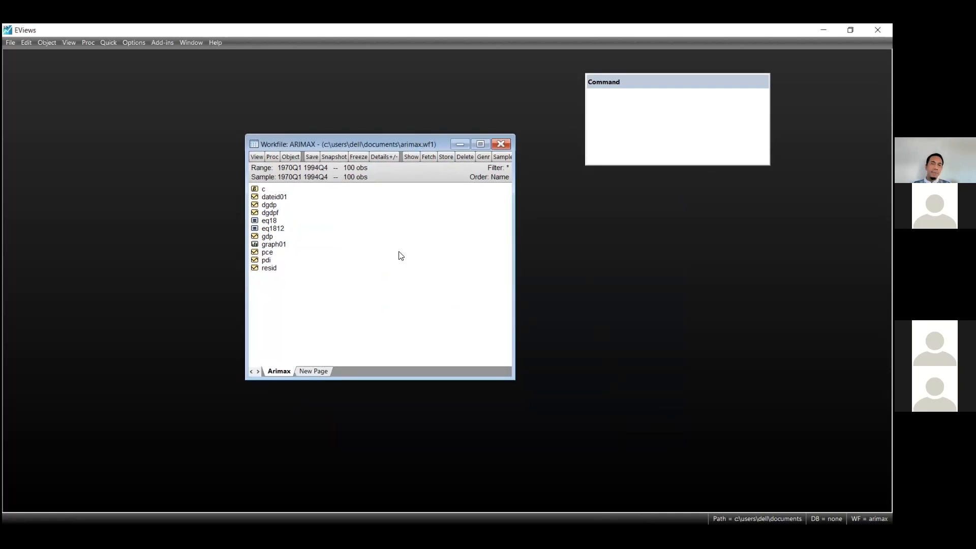
Open the pce series beside the workfile's object list, look at its quarterly values and close it
click(275, 206)
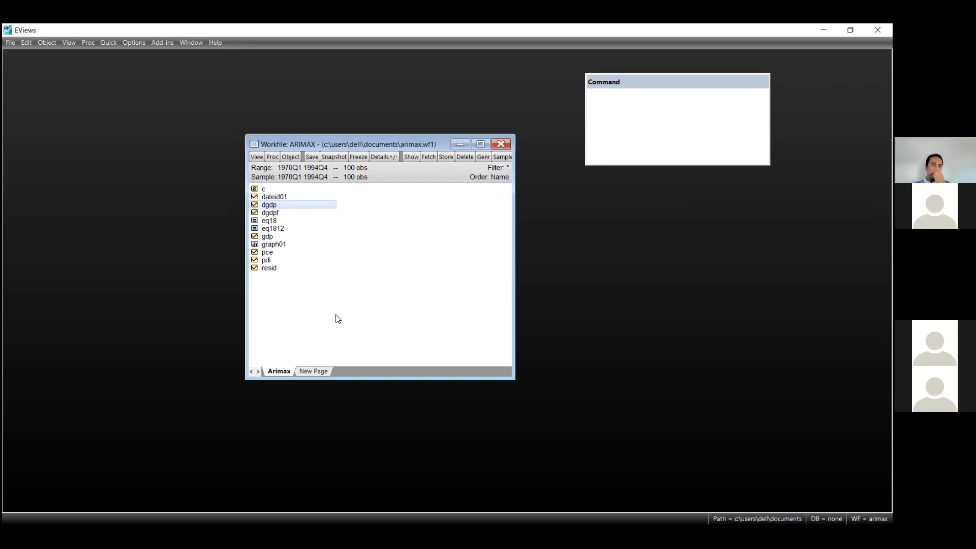
click(270, 252)
double_click(271, 253)
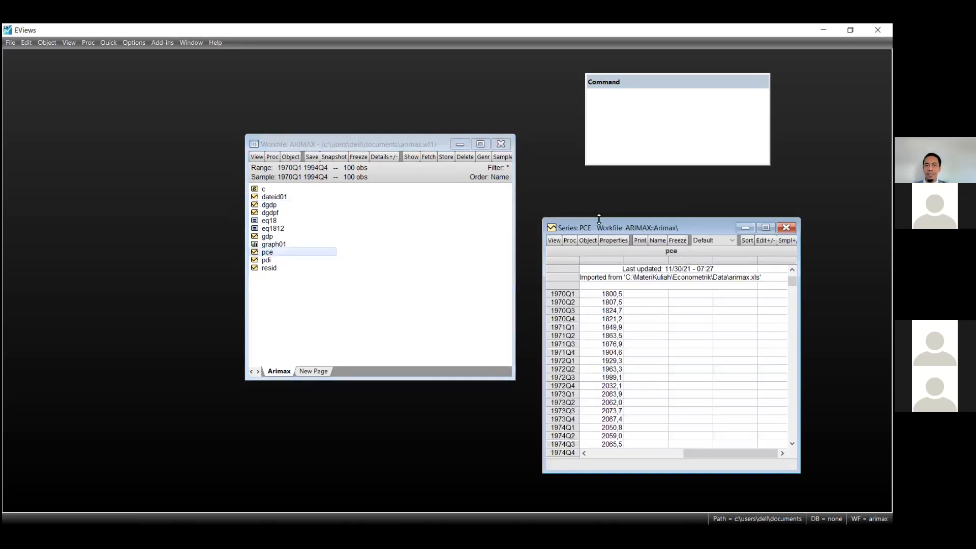
drag(610, 228, 335, 180)
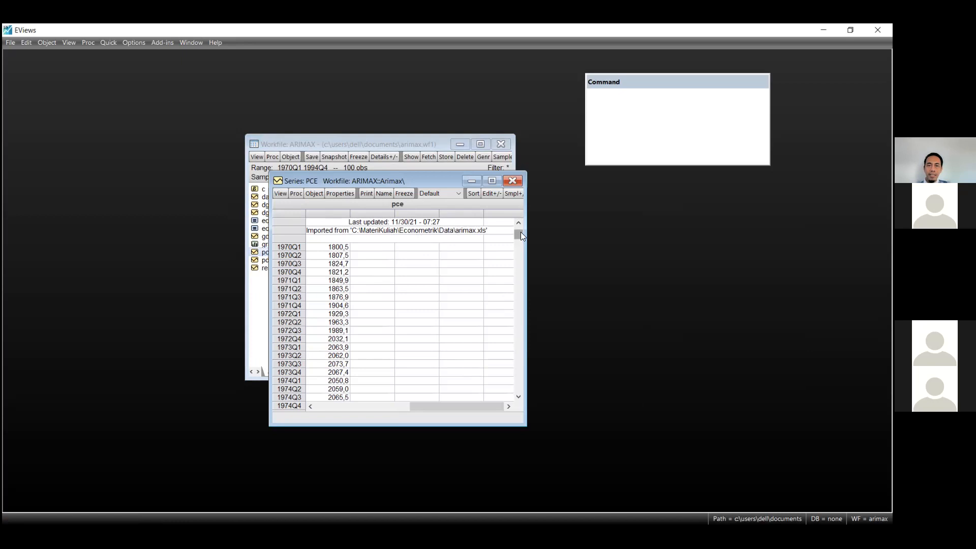
drag(521, 234, 488, 215)
click(511, 181)
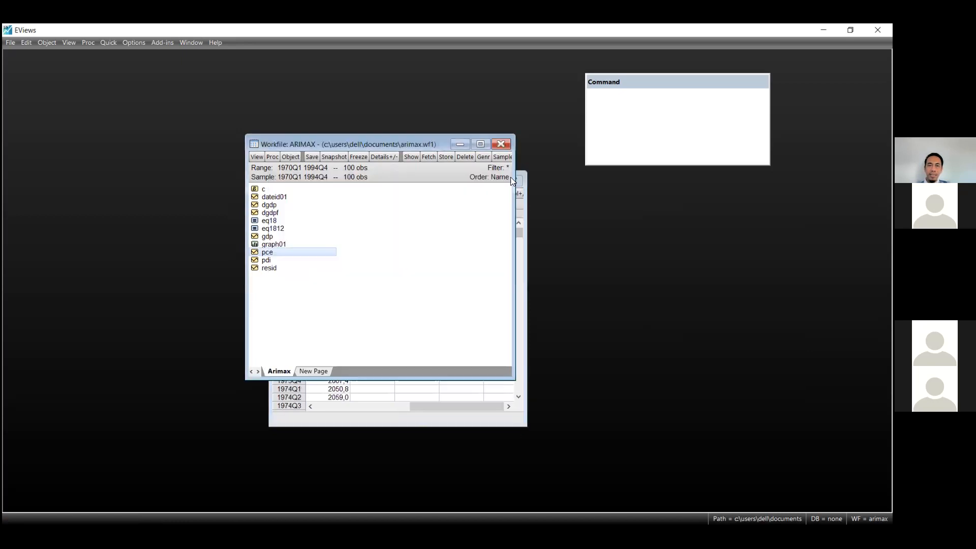
Restructure the ARIMAX workfile so that its range ends at 1991Q4, and accept the change
double_click(323, 168)
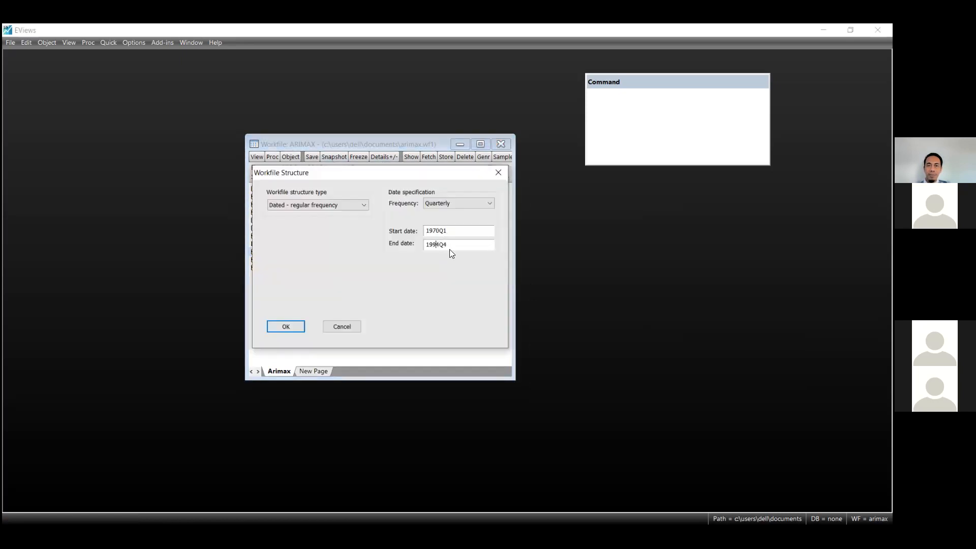
key(BackSpace)
text(1)
click(286, 326)
click(426, 304)
Open the pce series, check its last quarterly observations and close it
double_click(287, 252)
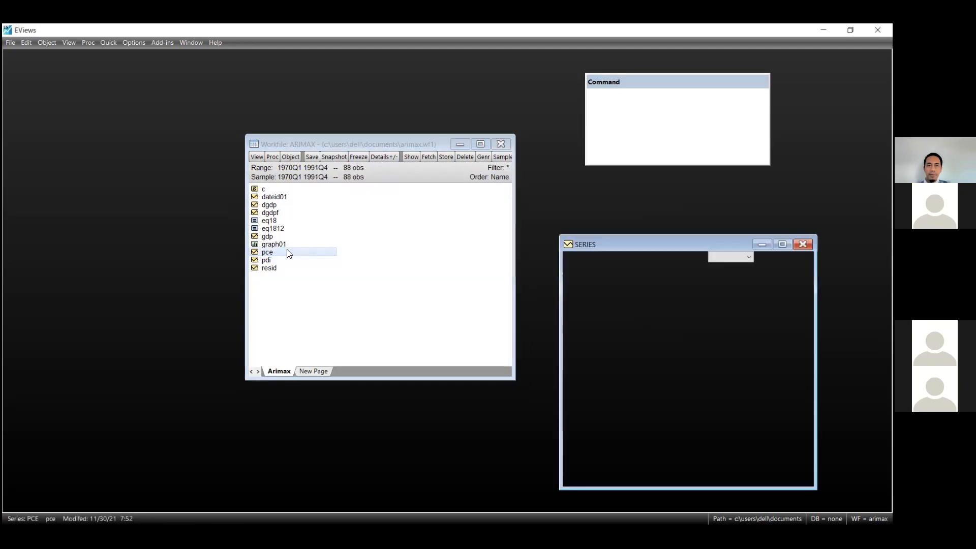
drag(809, 298, 808, 450)
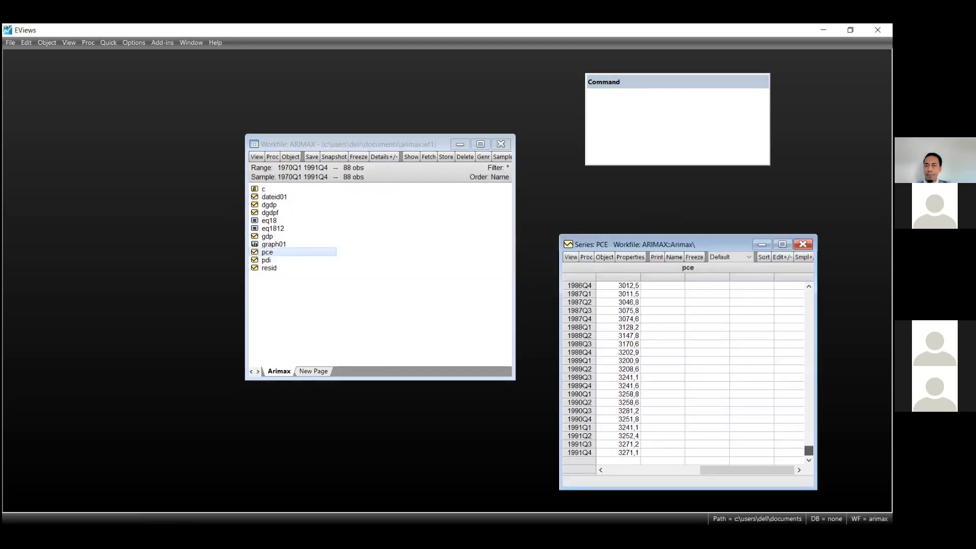
click(803, 244)
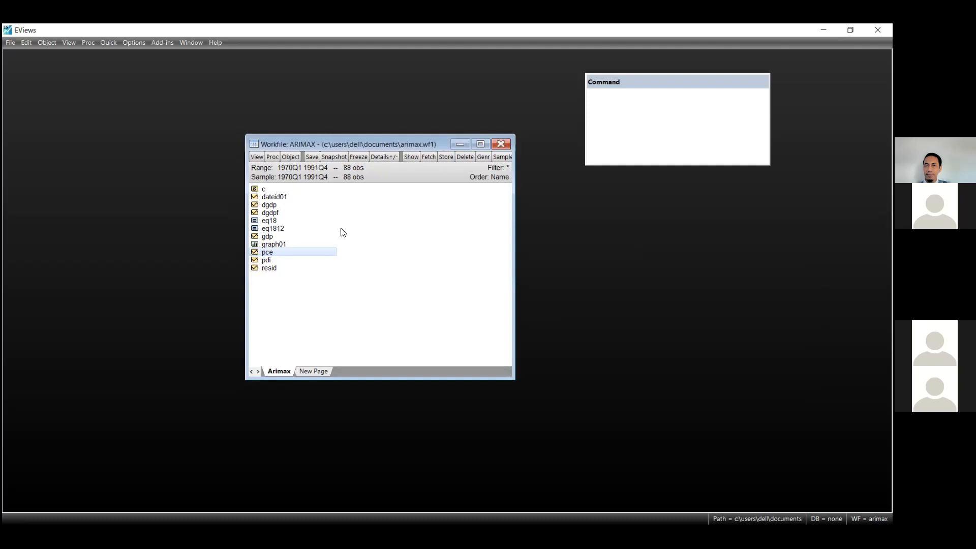
Reopen the pce series over the repositioned workfile window and display its correlogram in level with 36 lags
drag(327, 147, 341, 165)
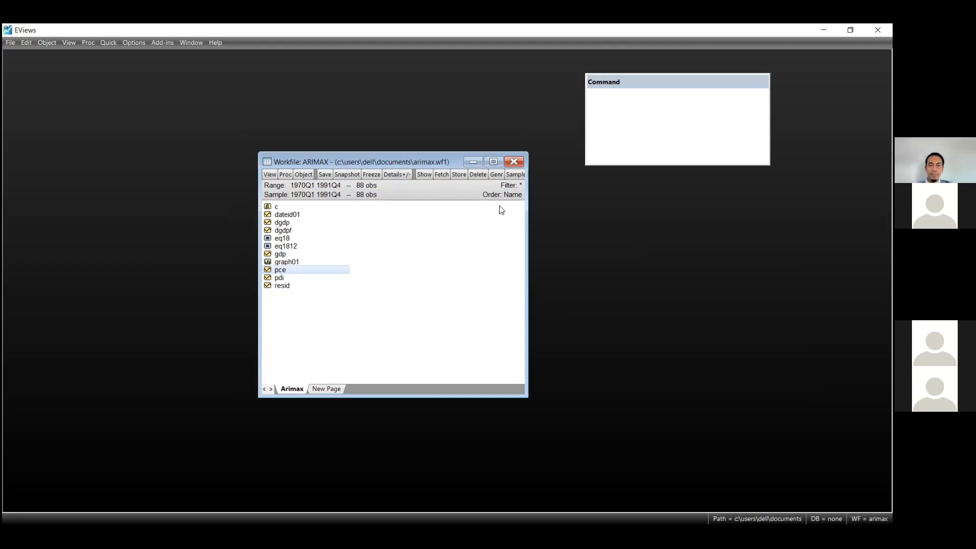
double_click(295, 269)
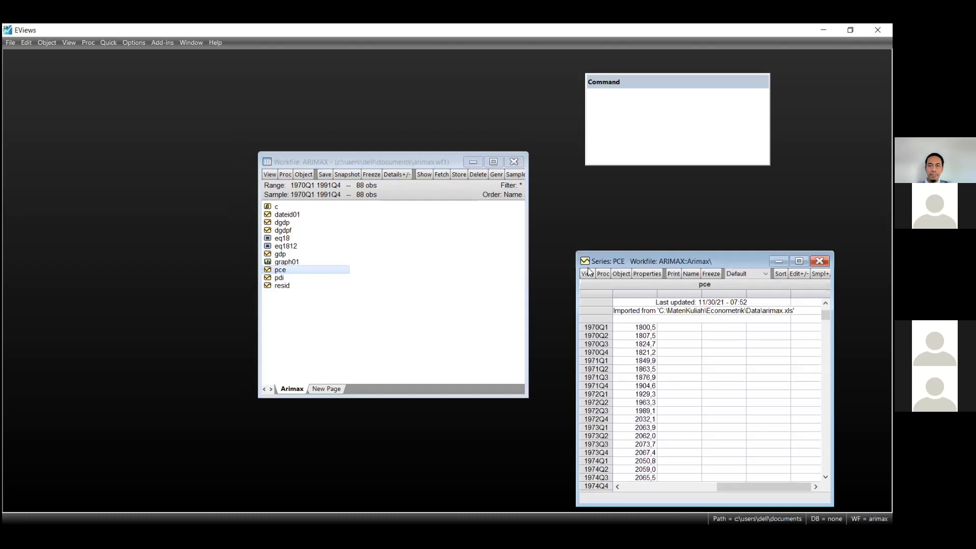
drag(646, 255, 424, 195)
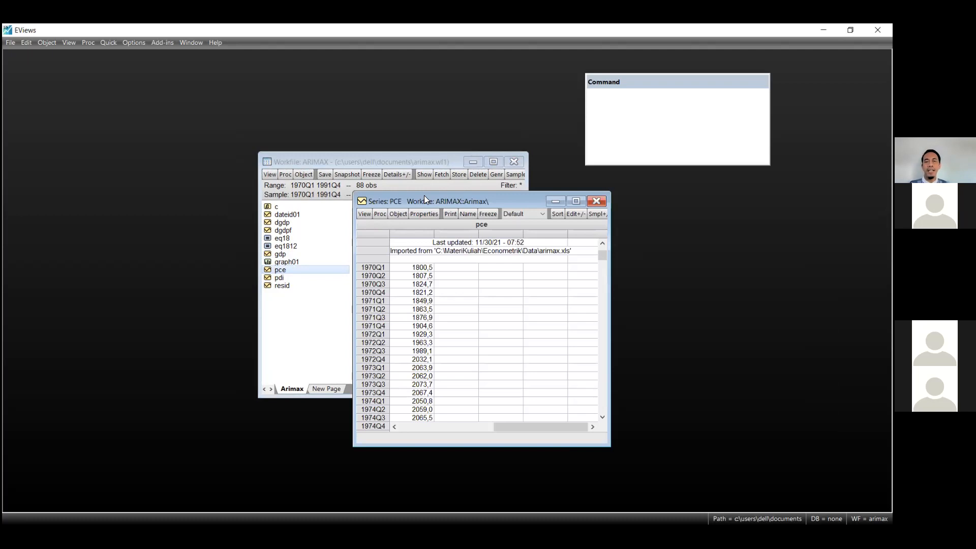
click(366, 213)
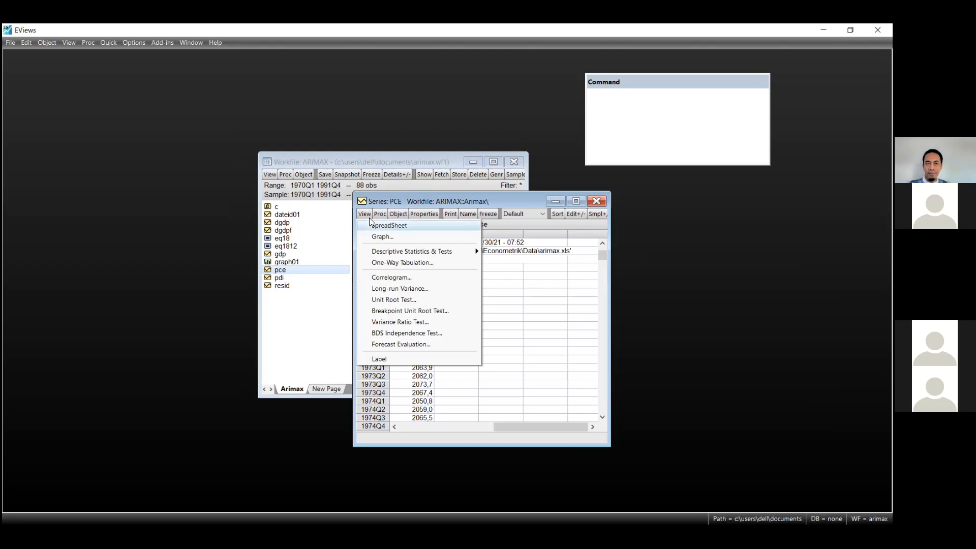
click(403, 277)
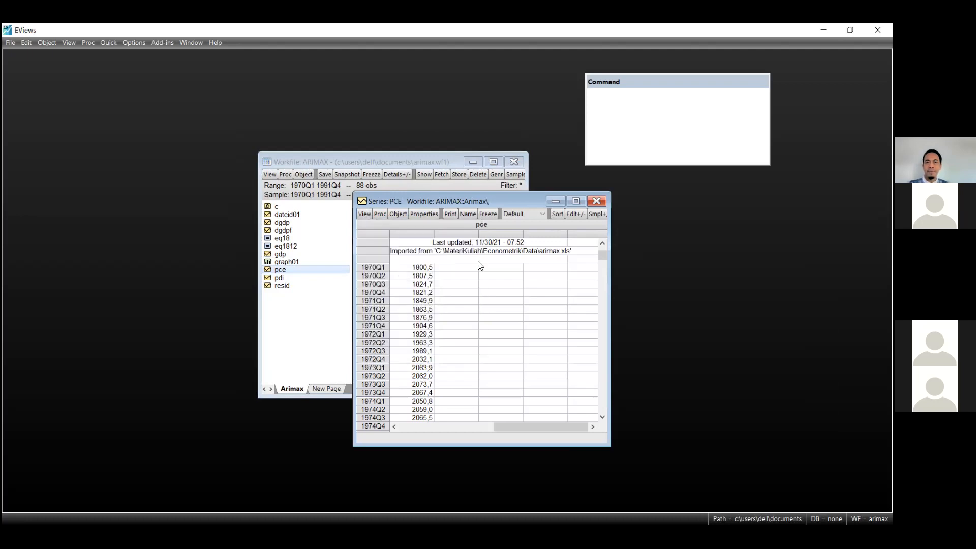
drag(435, 275, 489, 287)
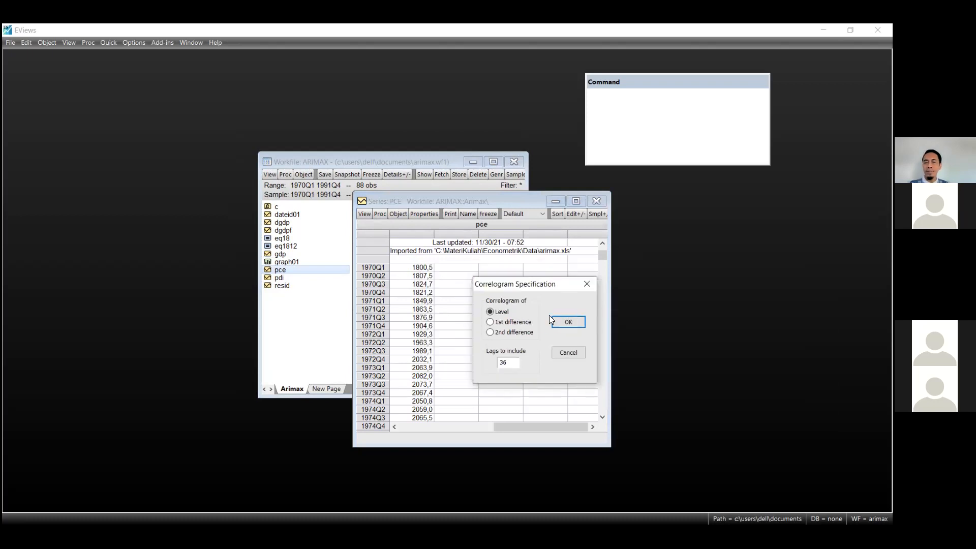
click(568, 321)
Enlarge the PCE correlogram window and move it higher in the workspace to examine the autocorrelations
drag(608, 444, 668, 507)
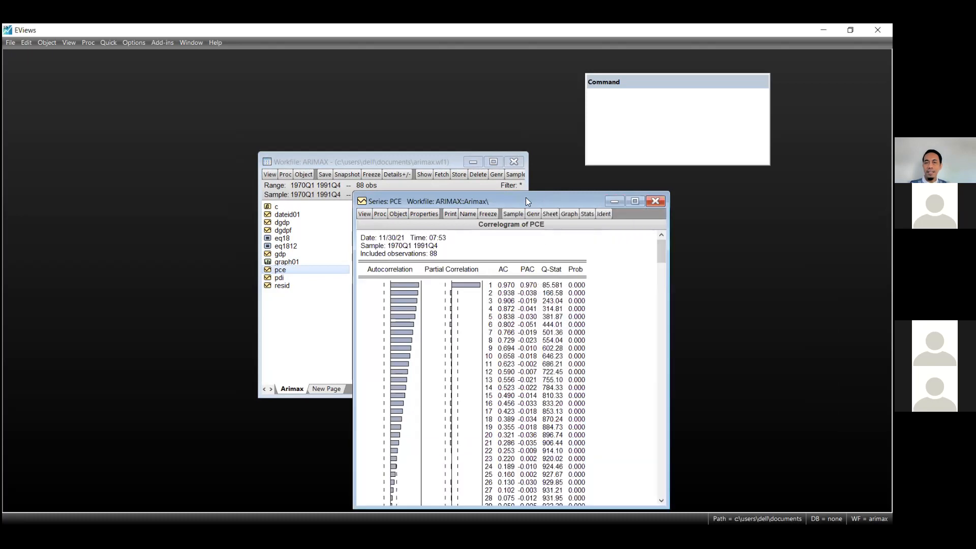
drag(524, 197, 471, 144)
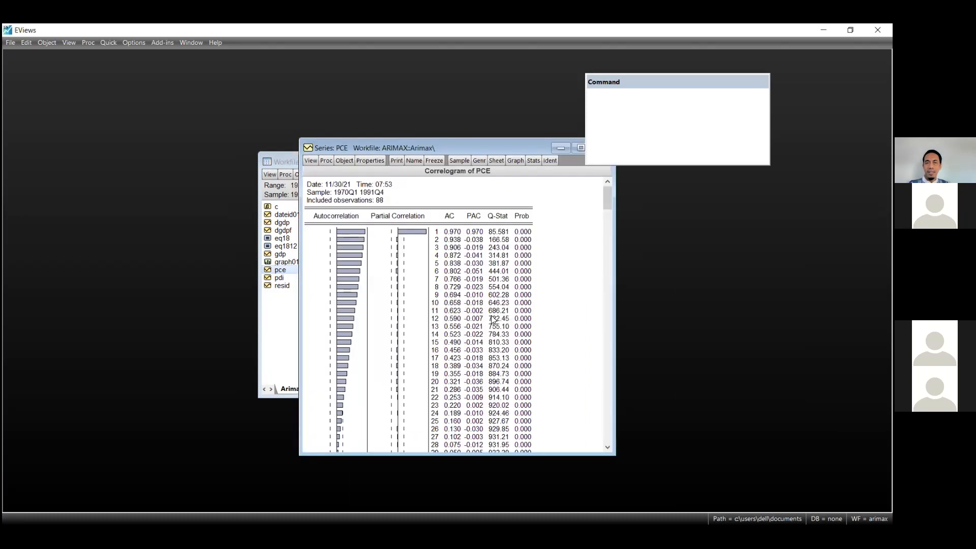
click(745, 82)
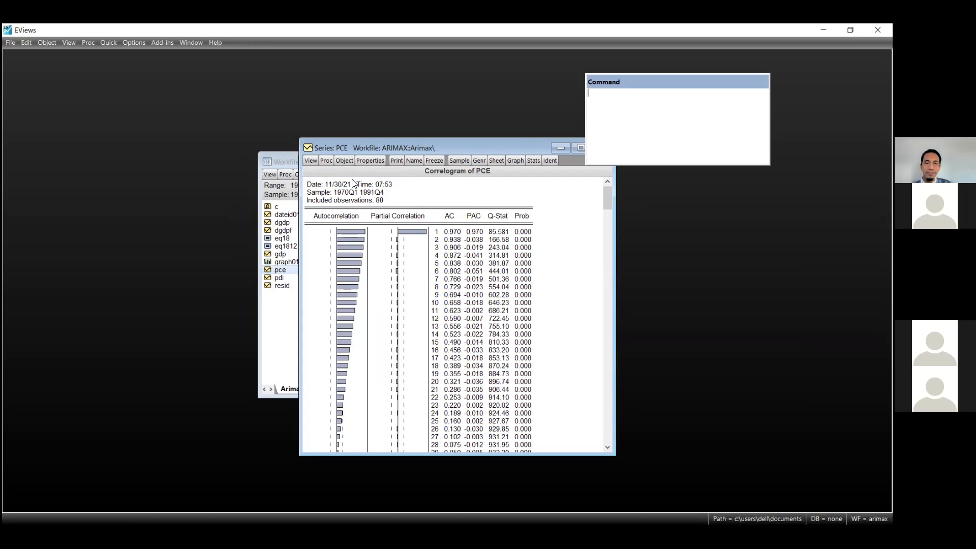
Run an Augmented Dickey-Fuller unit root test on PCE in level with intercept, automatic Schwarz lag selection and a maximum of 11 lags
click(310, 161)
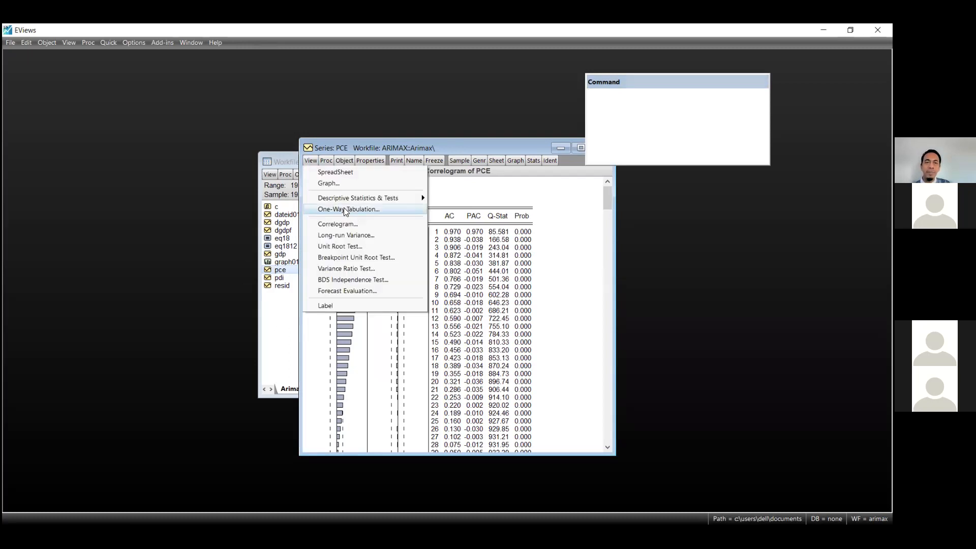
click(365, 246)
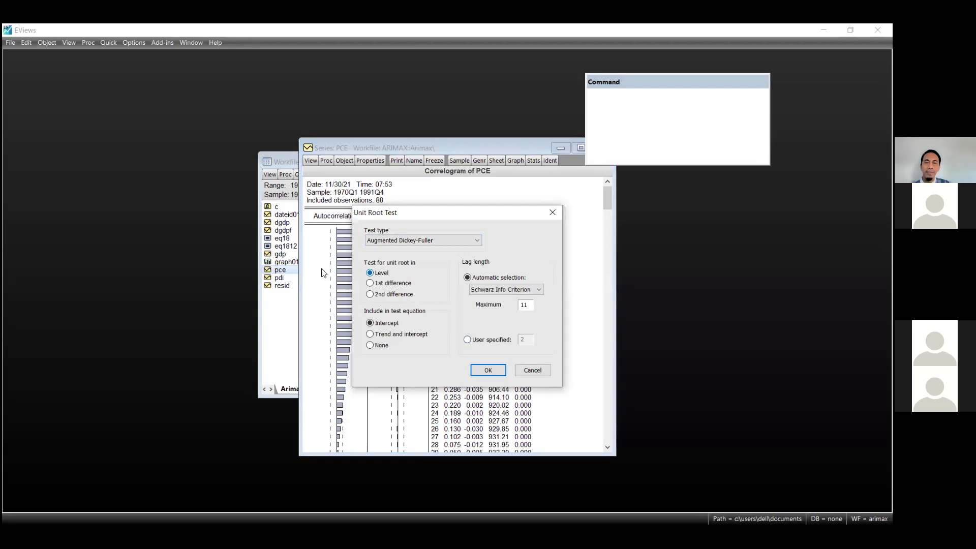
click(488, 369)
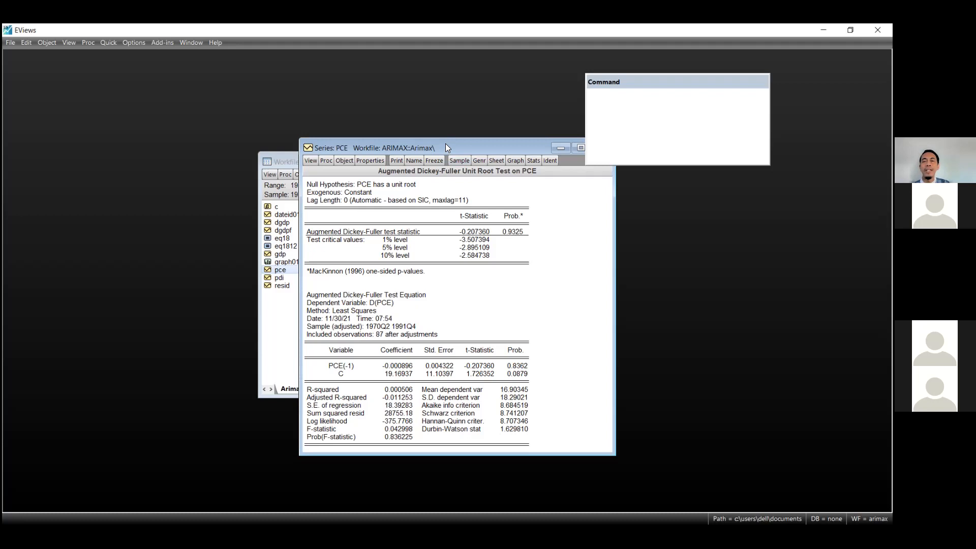
drag(445, 144, 408, 168)
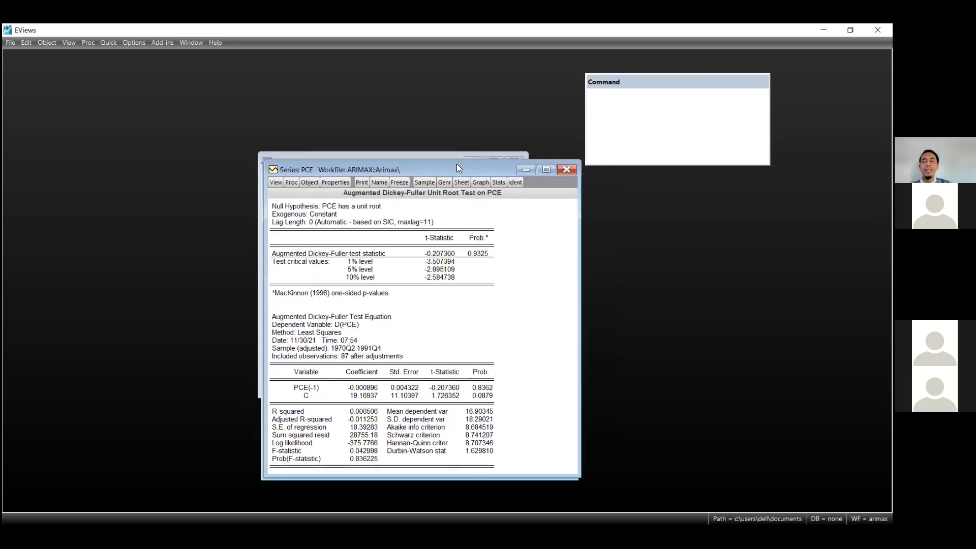
drag(457, 164, 480, 162)
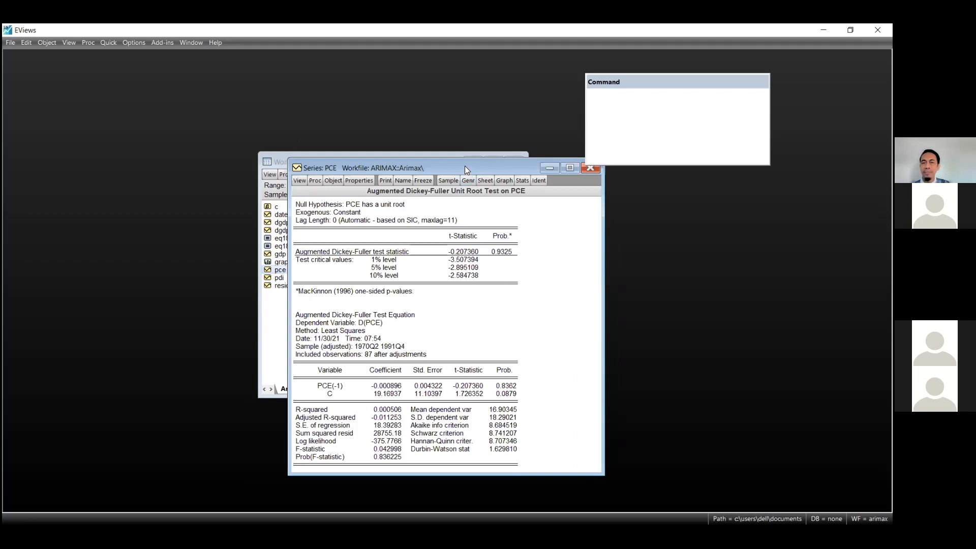
drag(465, 166, 476, 201)
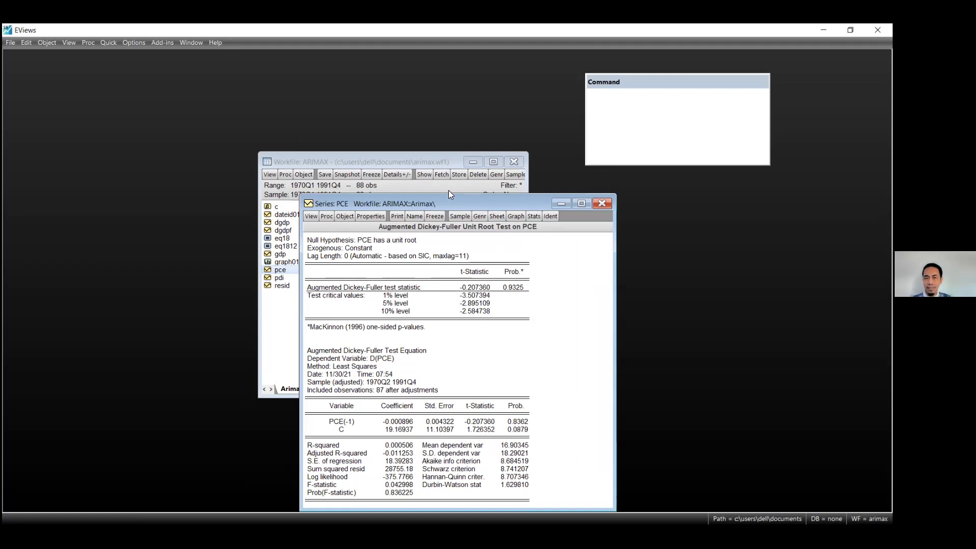
drag(452, 198, 446, 191)
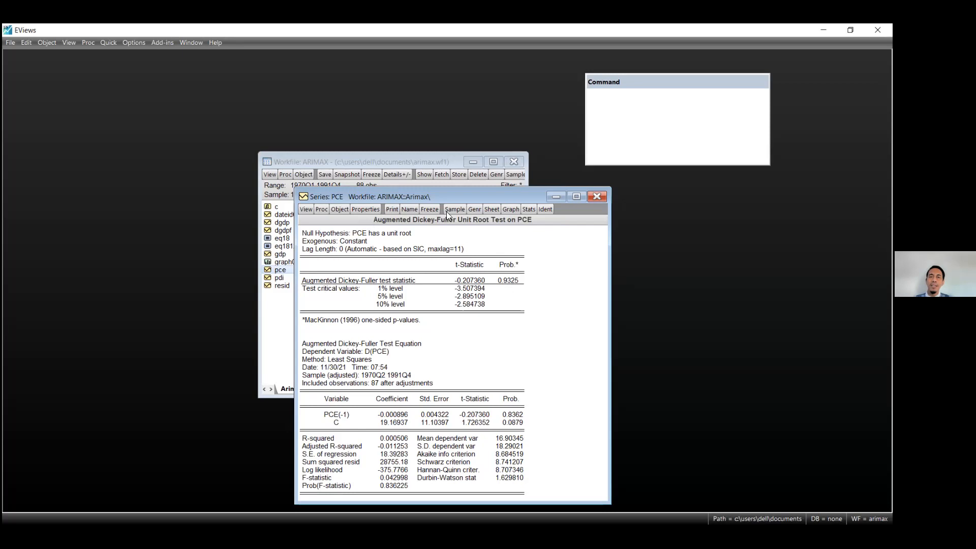
Display the correlogram of PCE in 1st difference with 36 lags and examine its autocorrelations and partial correlations
click(306, 209)
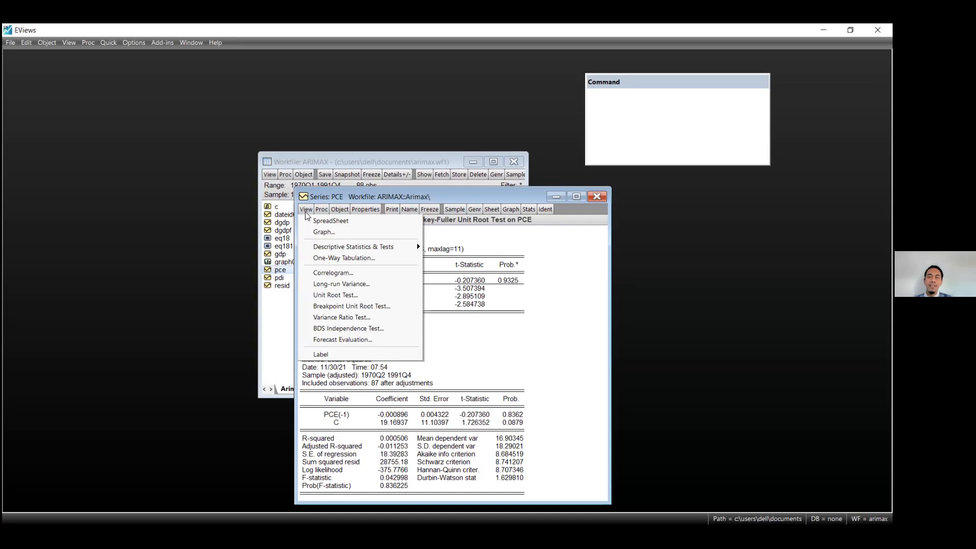
click(349, 271)
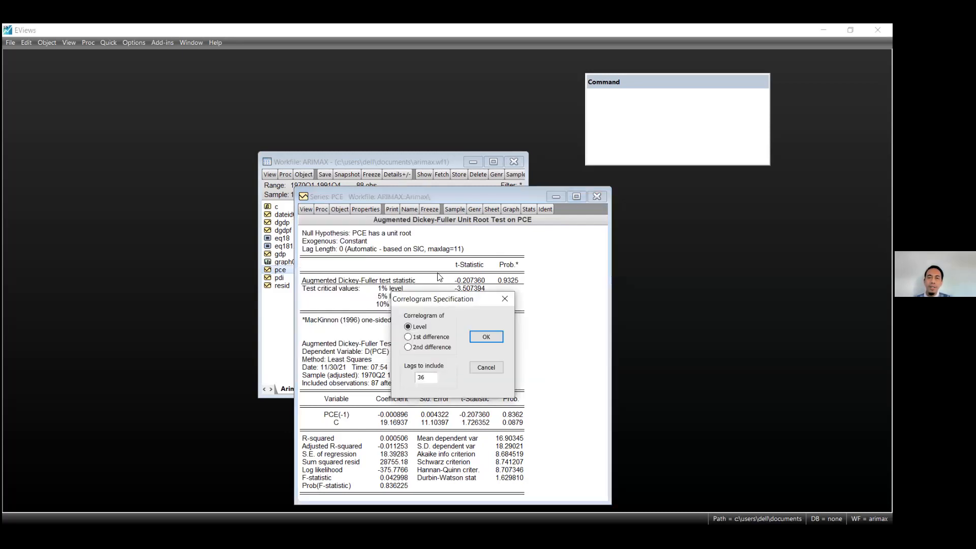
click(439, 306)
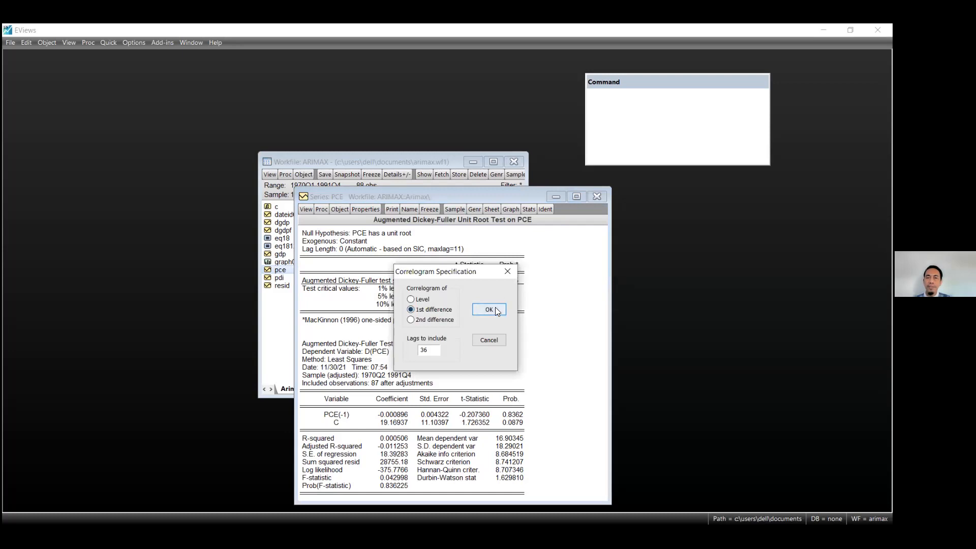
click(495, 307)
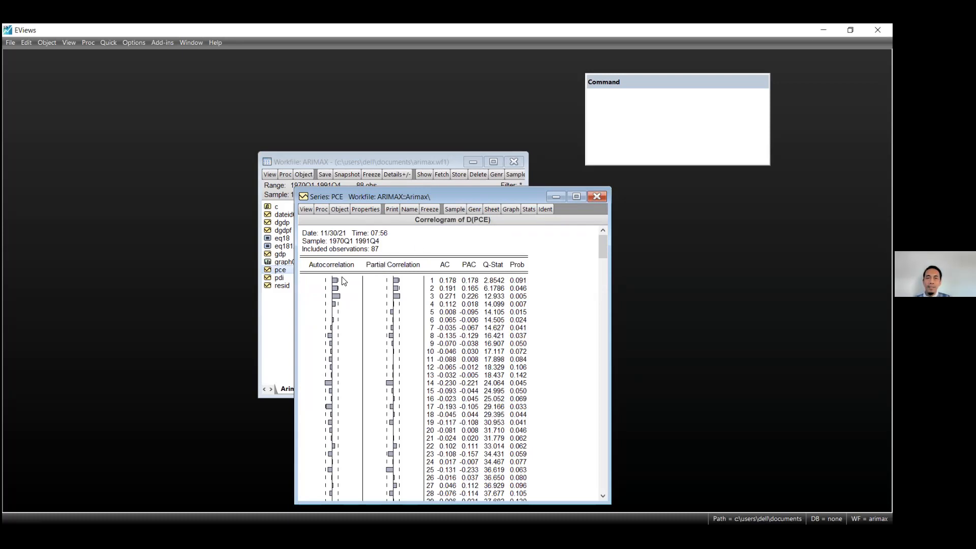
scroll(340, 287, down, 3)
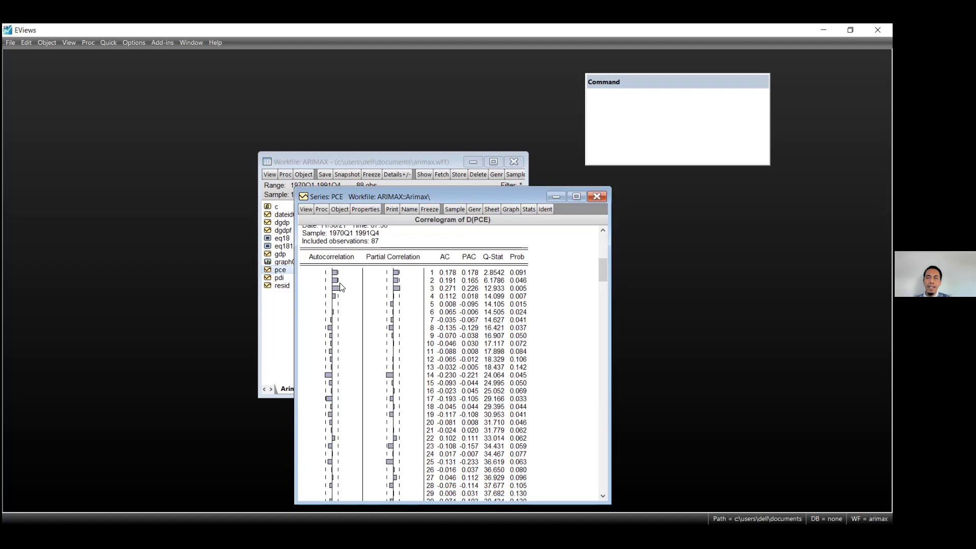
scroll(340, 287, up, 2)
scroll(394, 460, down, 3)
scroll(397, 440, up, 2)
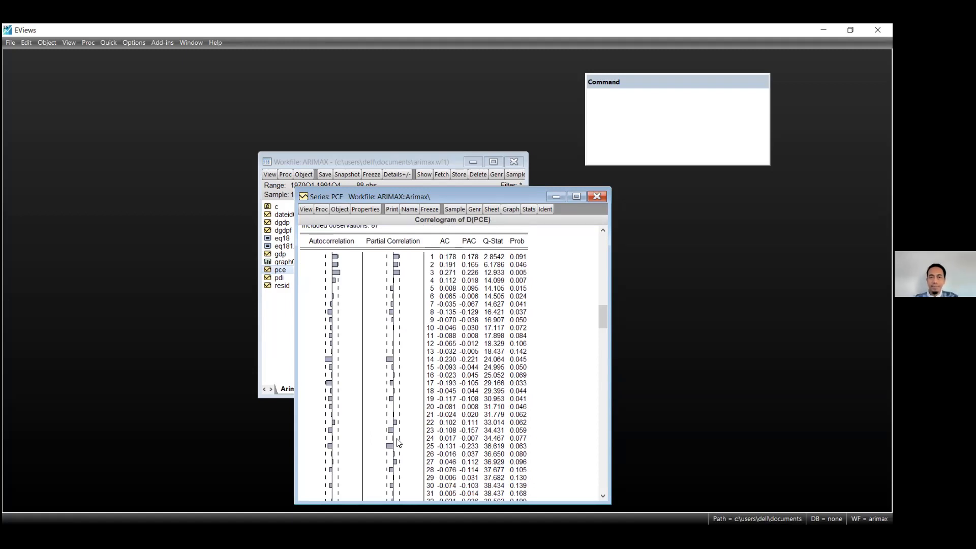
scroll(465, 431, up, 1)
scroll(465, 431, up, 1)
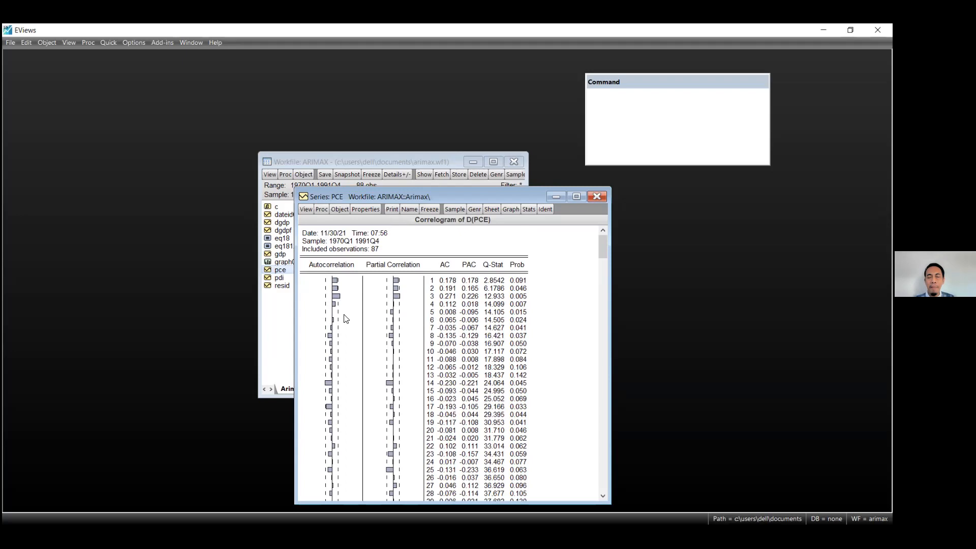
Run an Augmented Dickey-Fuller unit root test on the 1st difference of PCE with intercept, and close the series window
drag(416, 196, 406, 184)
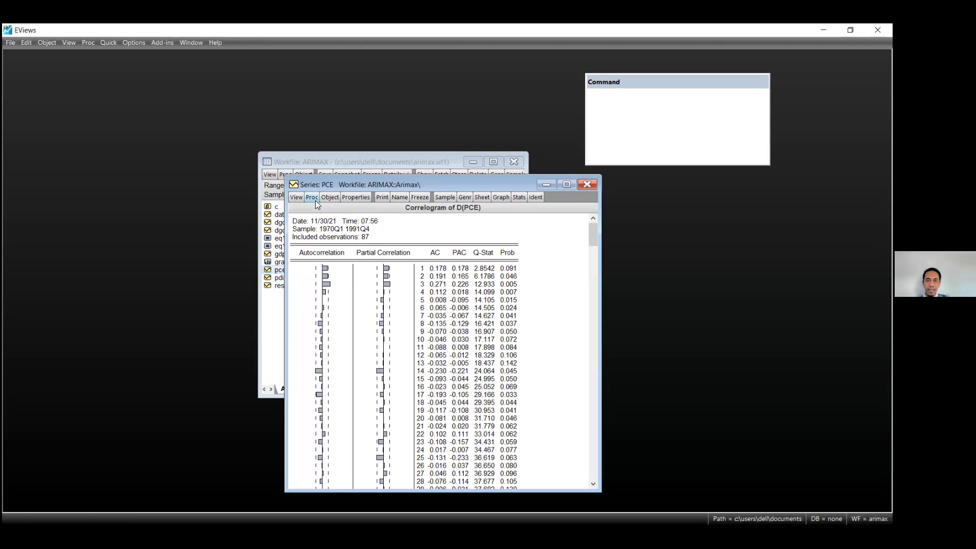
click(299, 197)
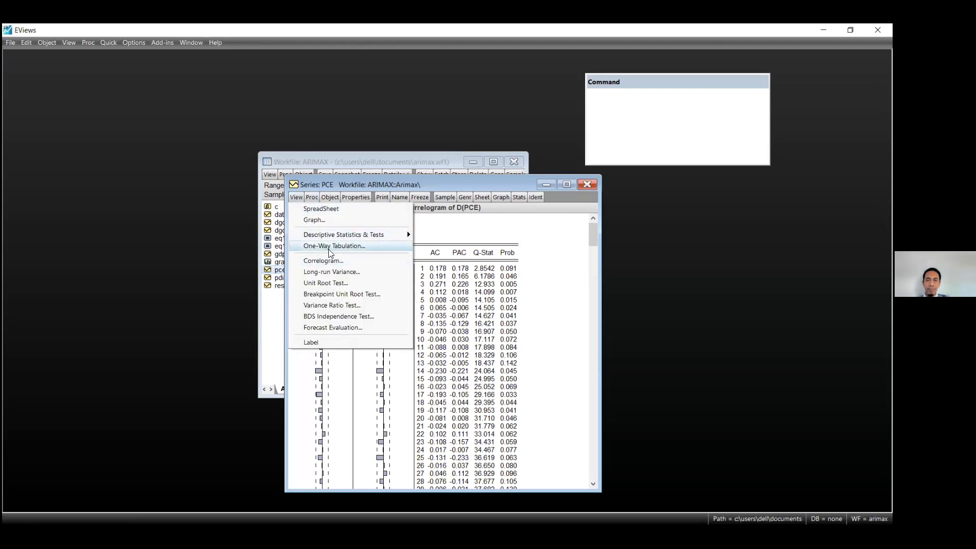
click(360, 283)
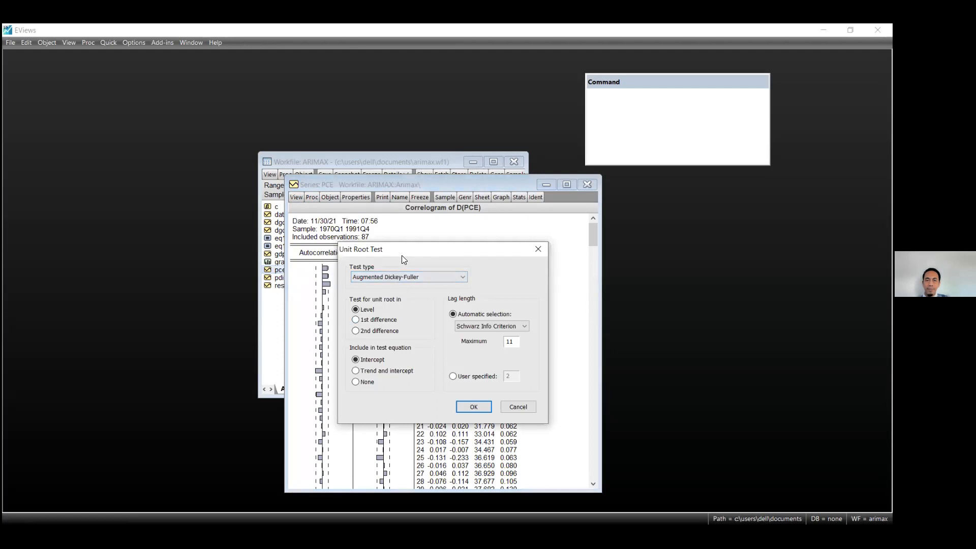
drag(401, 256, 421, 246)
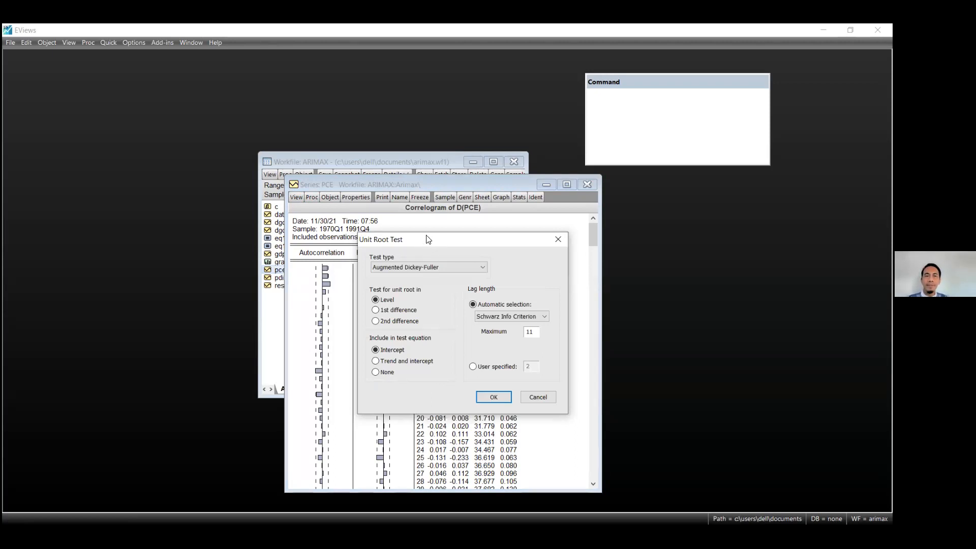
click(407, 310)
click(493, 398)
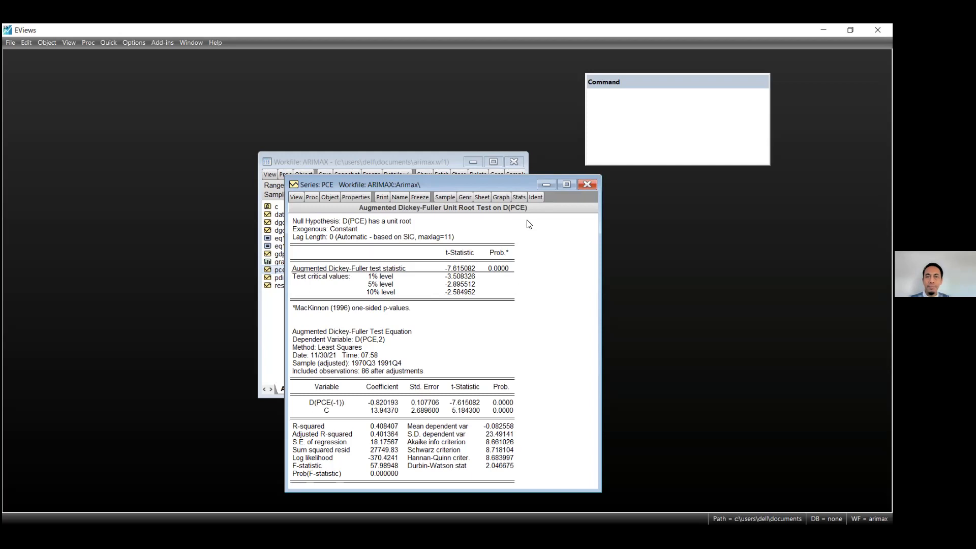
click(587, 184)
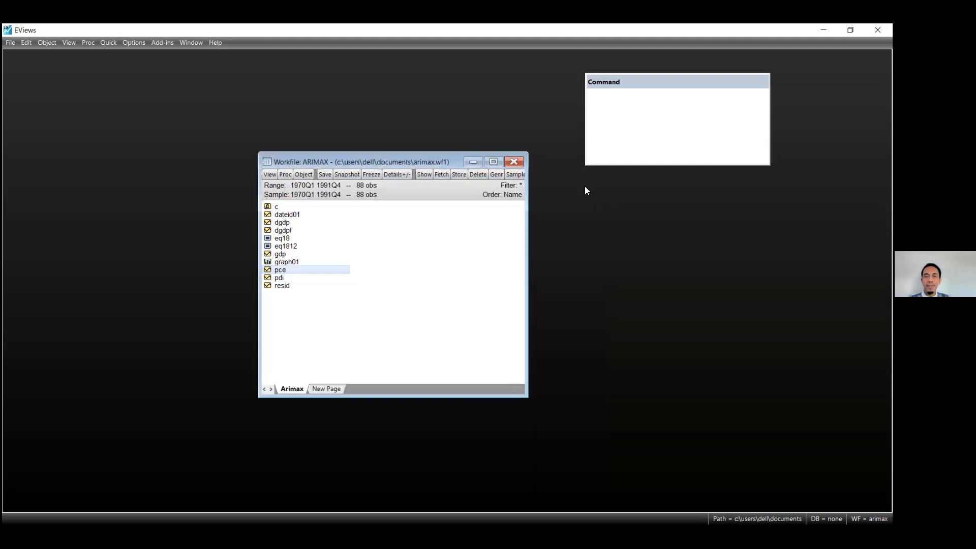
Reopen the pce series over the workfile window and display its 1st-difference correlogram
double_click(338, 270)
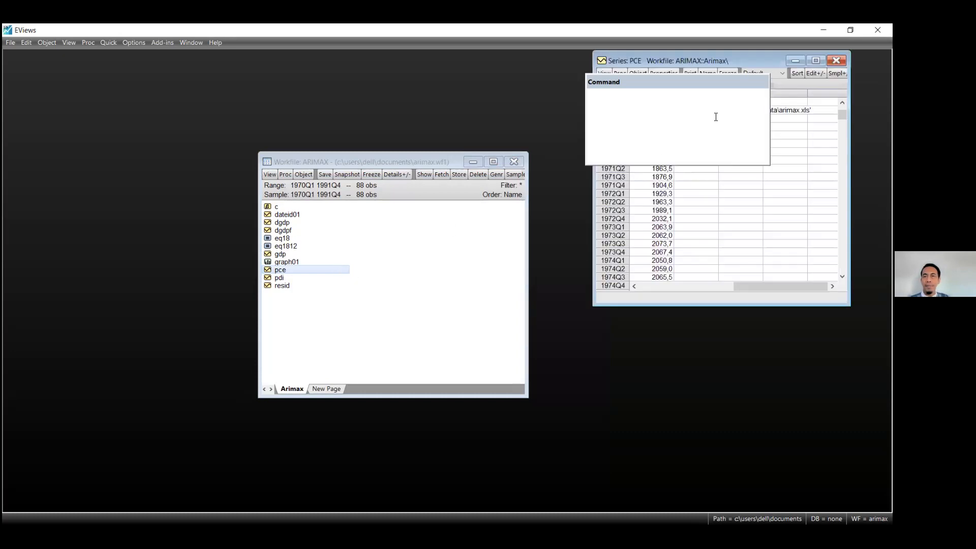
drag(749, 64, 493, 168)
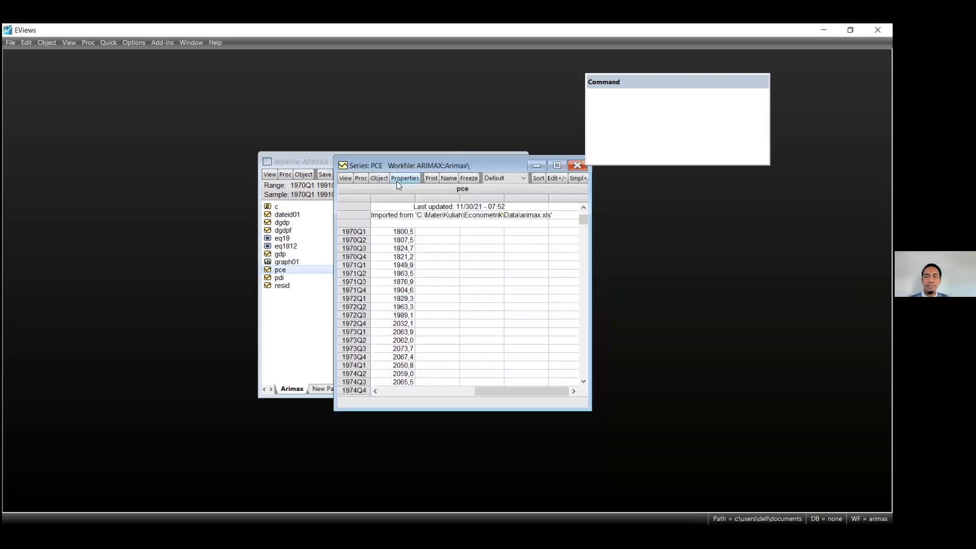
click(346, 178)
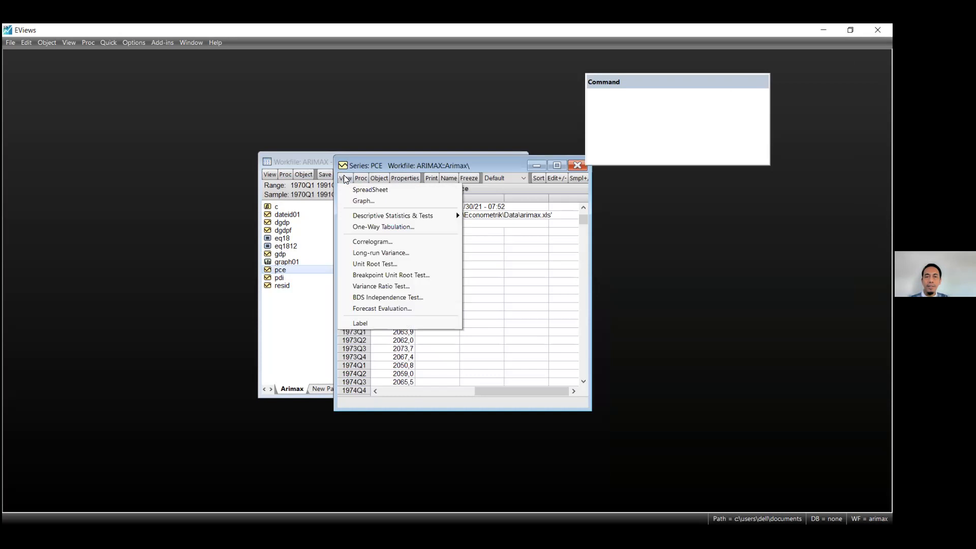
click(393, 242)
click(495, 275)
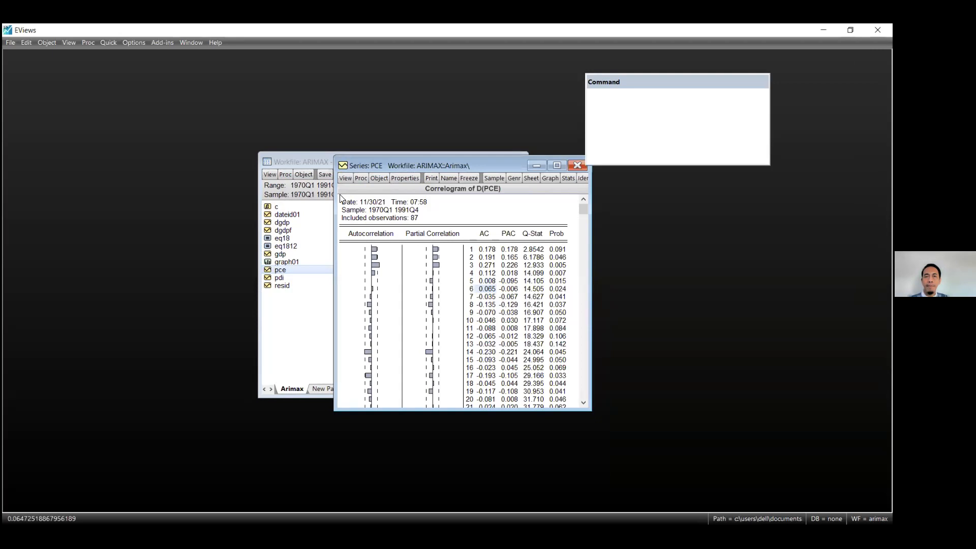
Copy the entire D(PCE) correlogram table through lag 36 to the clipboard, with numbers as displayed
drag(346, 201, 585, 427)
right_click(483, 256)
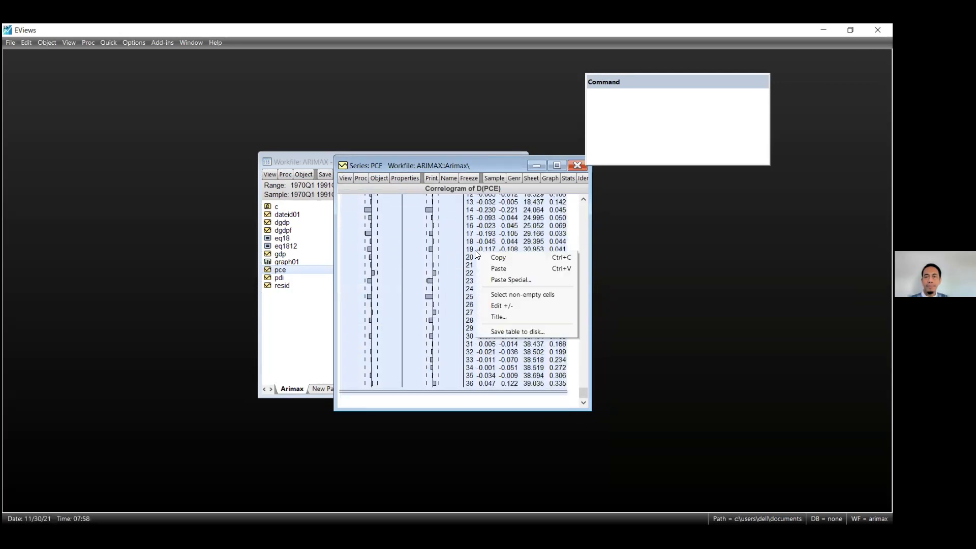
click(497, 257)
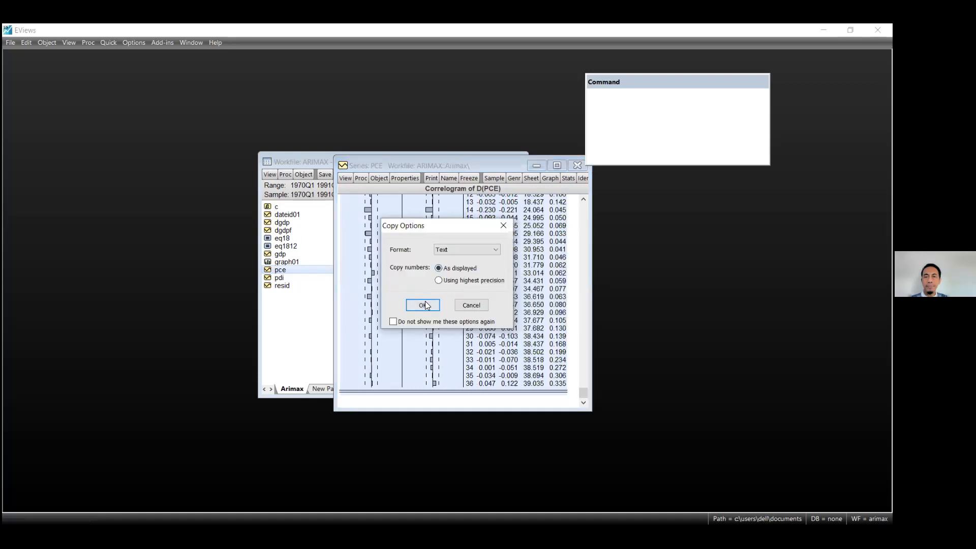
click(423, 305)
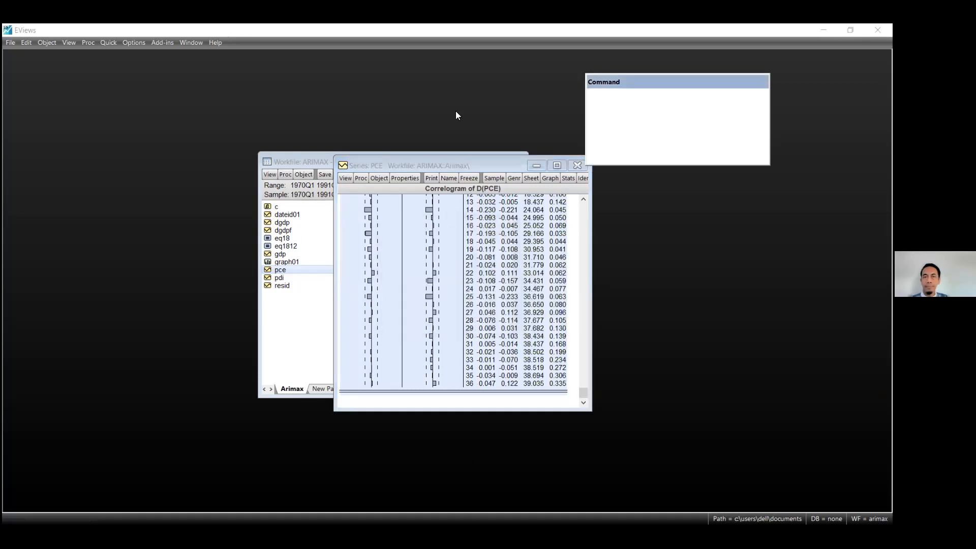
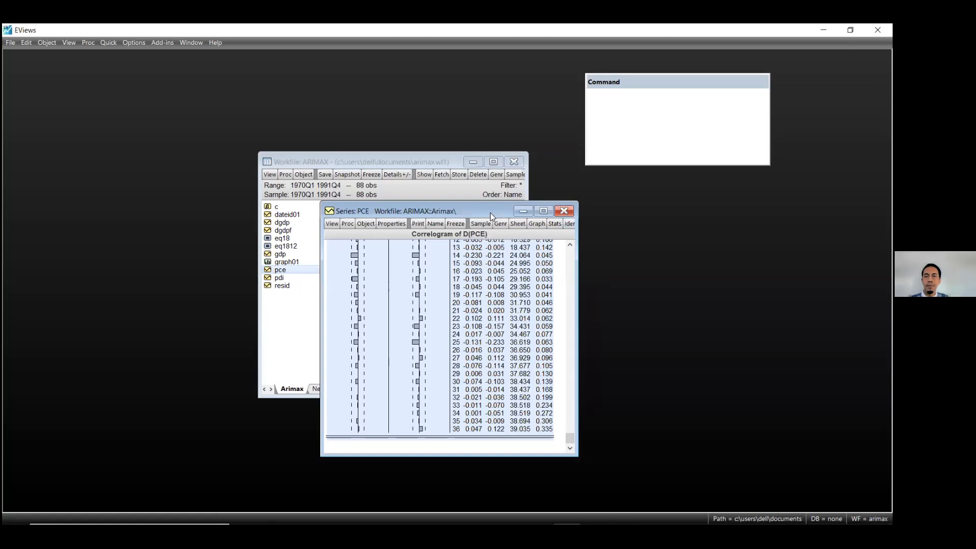
Review the D(PCE) correlogram from the last lags back to the first ones and close the series window
drag(482, 211, 486, 203)
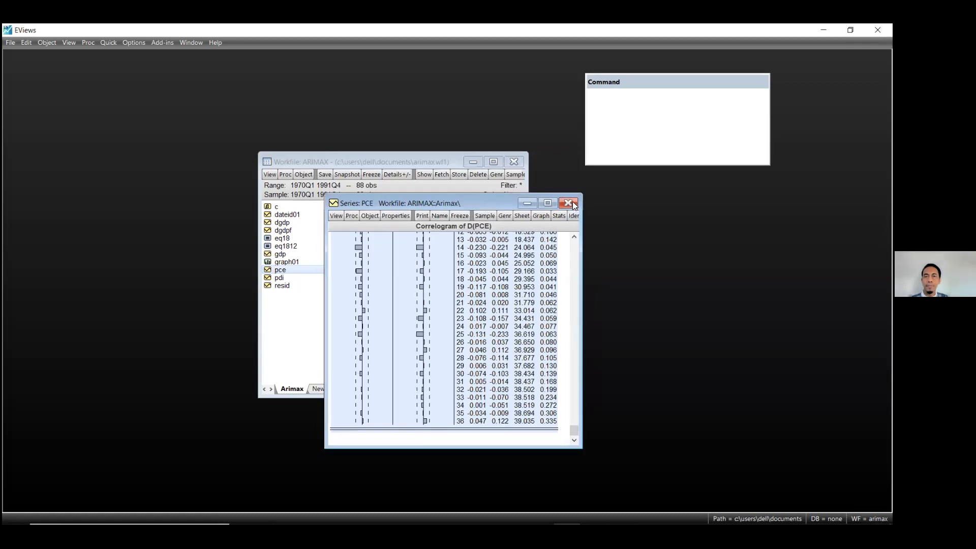
scroll(532, 291, up, 5)
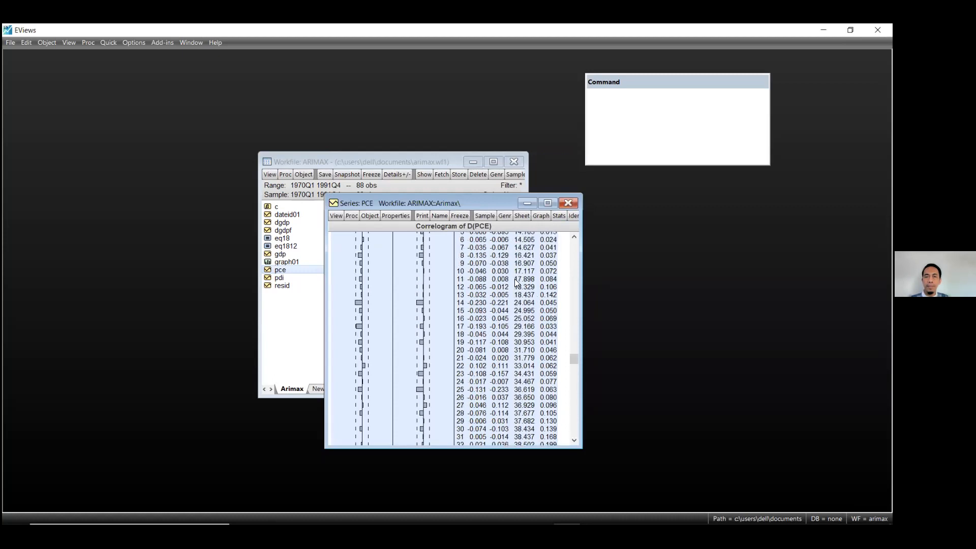
scroll(514, 278, up, 1)
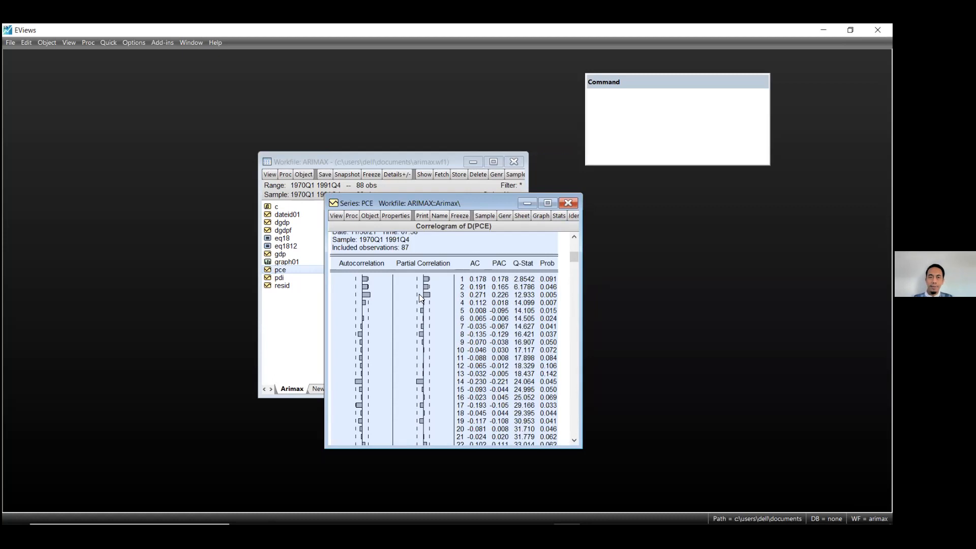
click(577, 203)
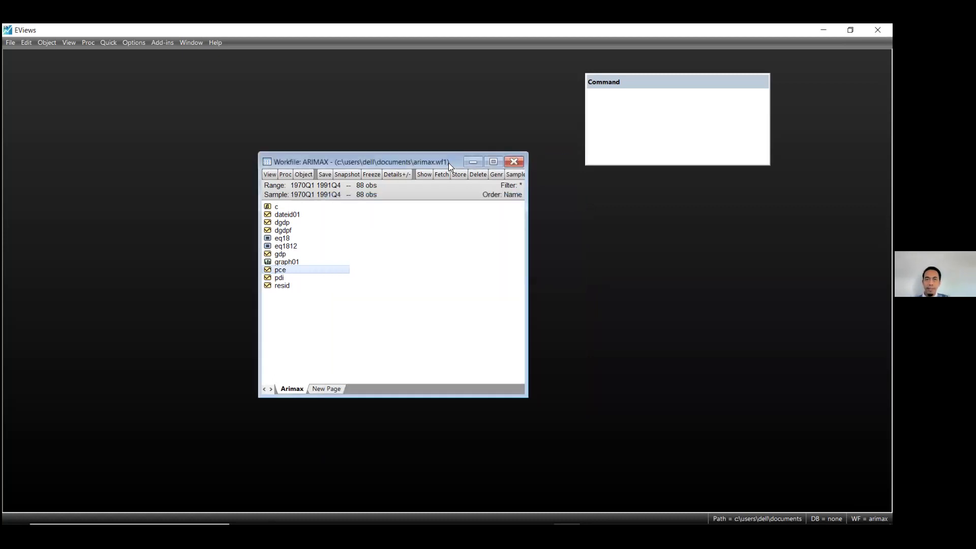
Start a new equation estimation and specify the first difference of PCE with a constant, as d(pce) c
drag(448, 163, 448, 166)
click(413, 272)
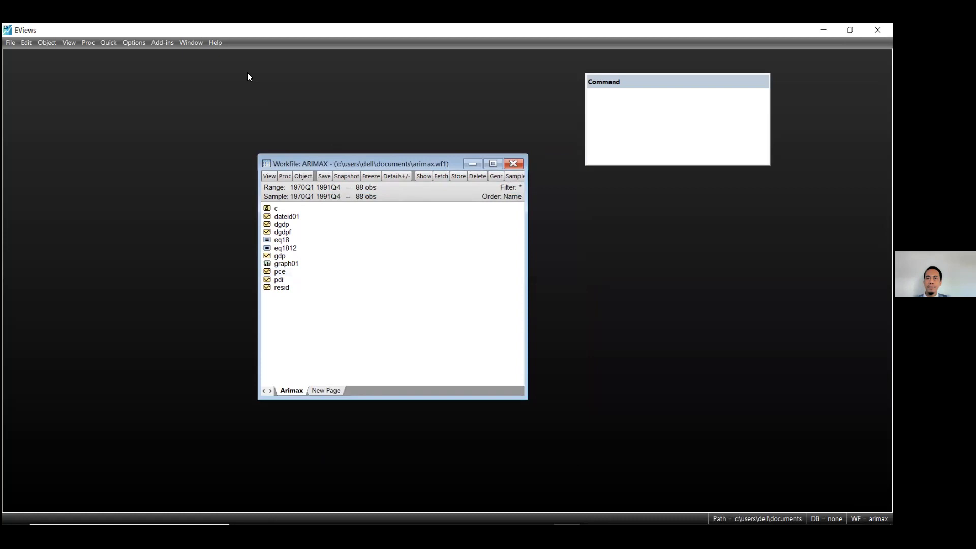
click(117, 44)
mouse_move(149, 128)
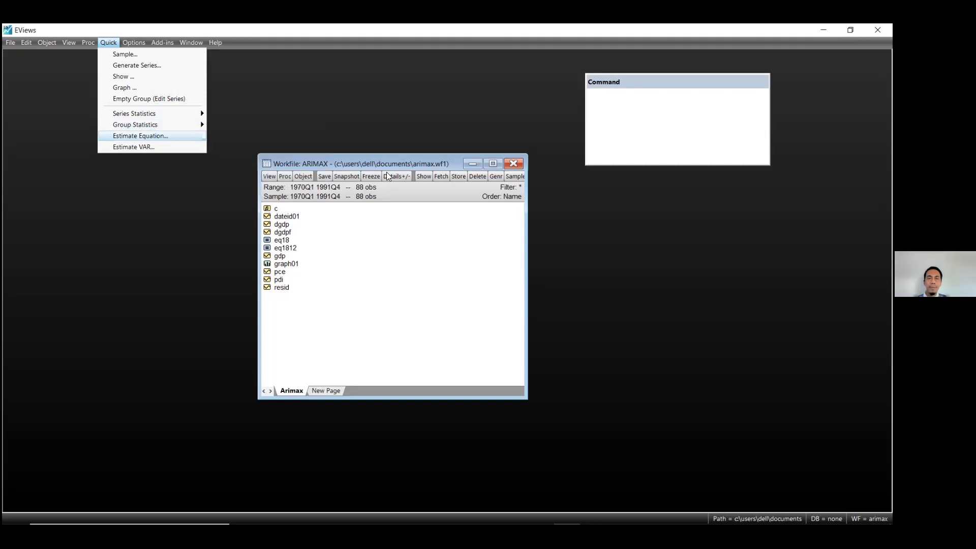
click(152, 136)
drag(392, 162, 432, 224)
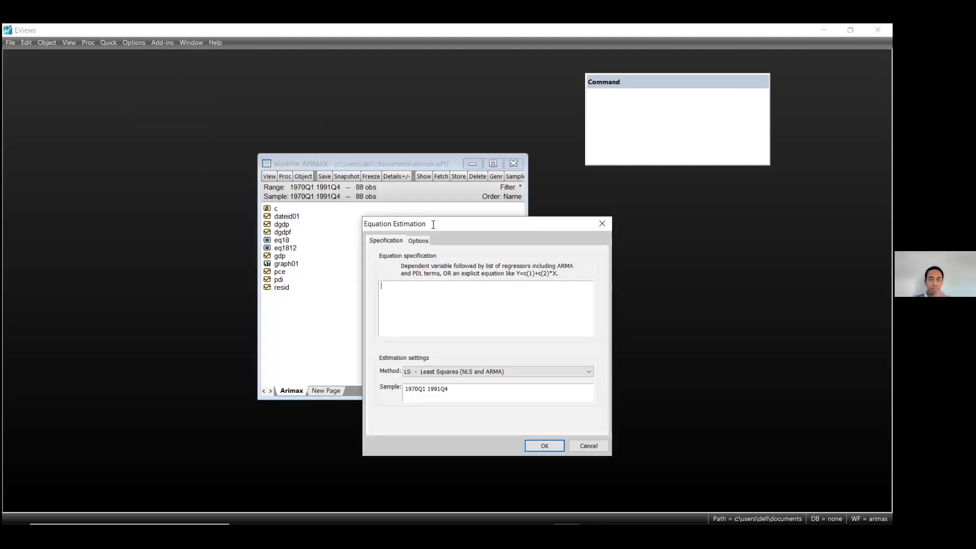
click(462, 299)
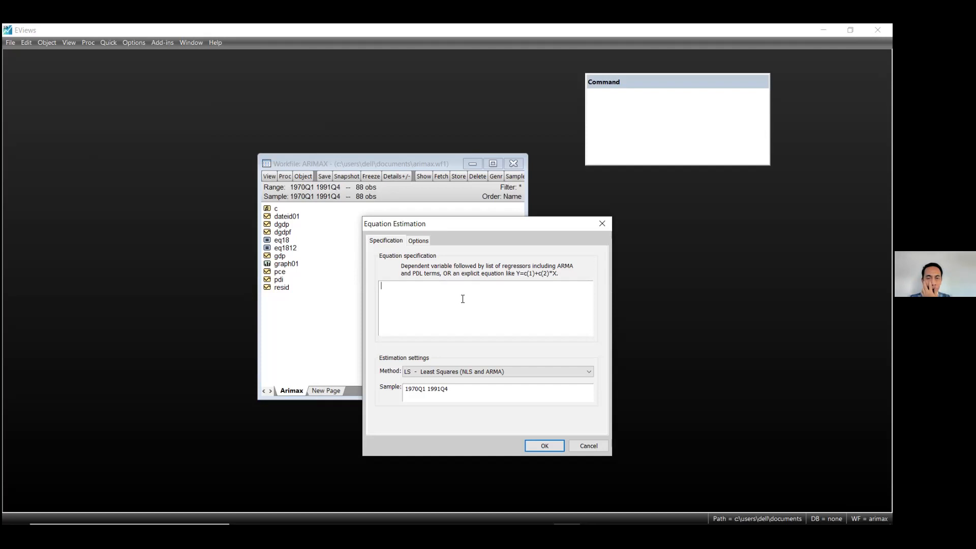
text(d)
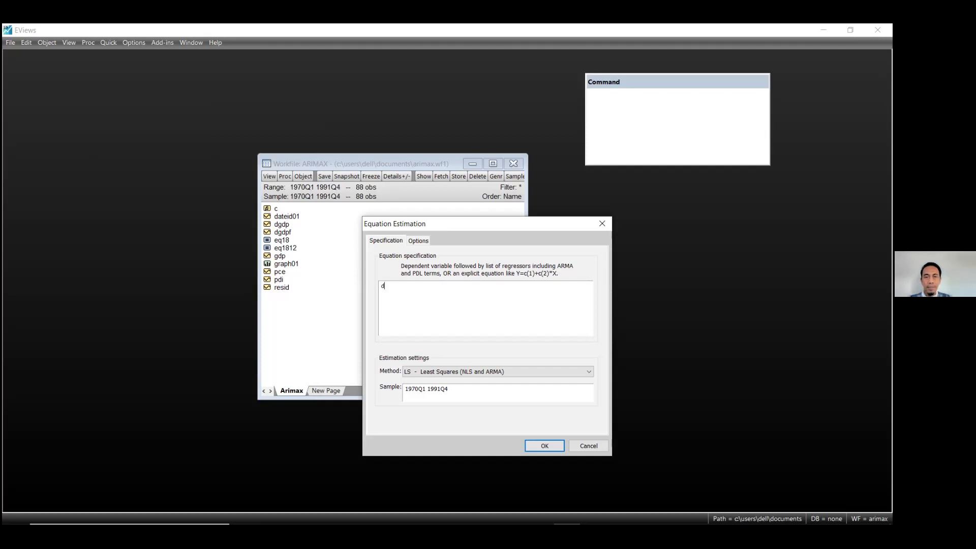
text(ateid01()
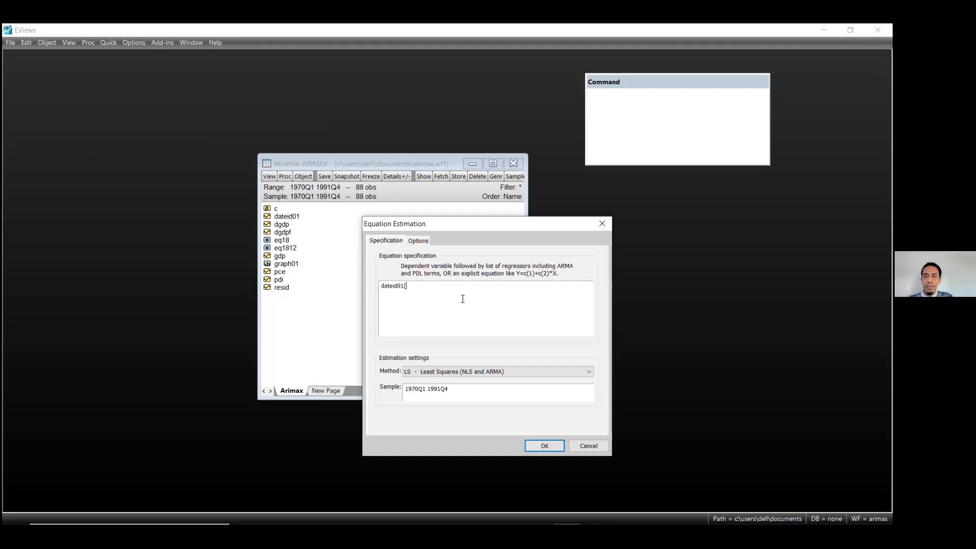
key(BackSpace)
key(BackSpace)
key(BackSpace)
key(BackSpace)
key(BackSpace)
key(BackSpace)
key(BackSpace)
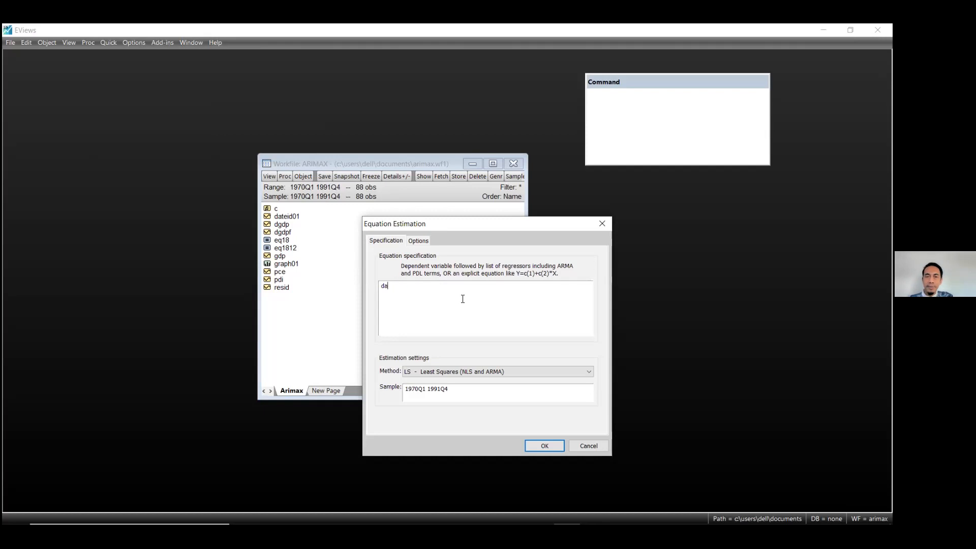
text((pce))
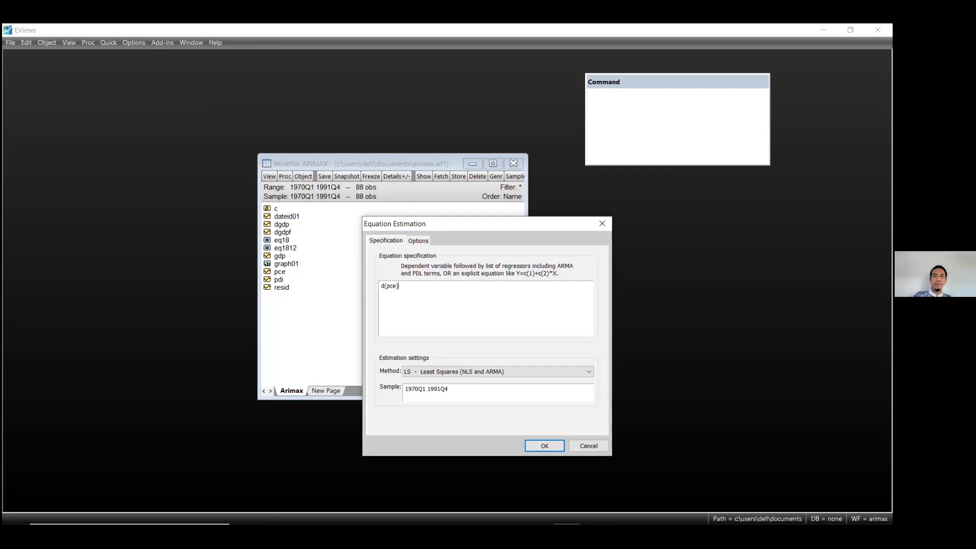
text(c)
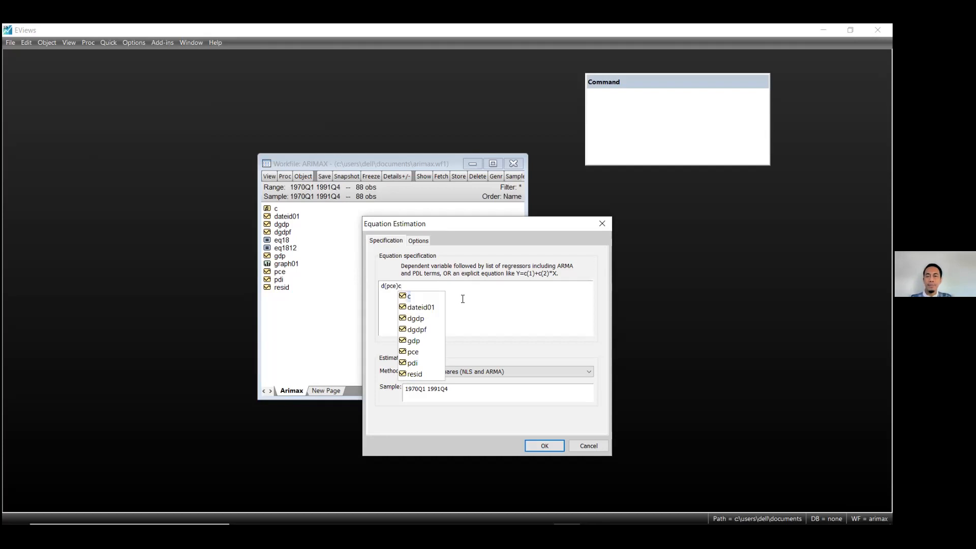
key(BackSpace)
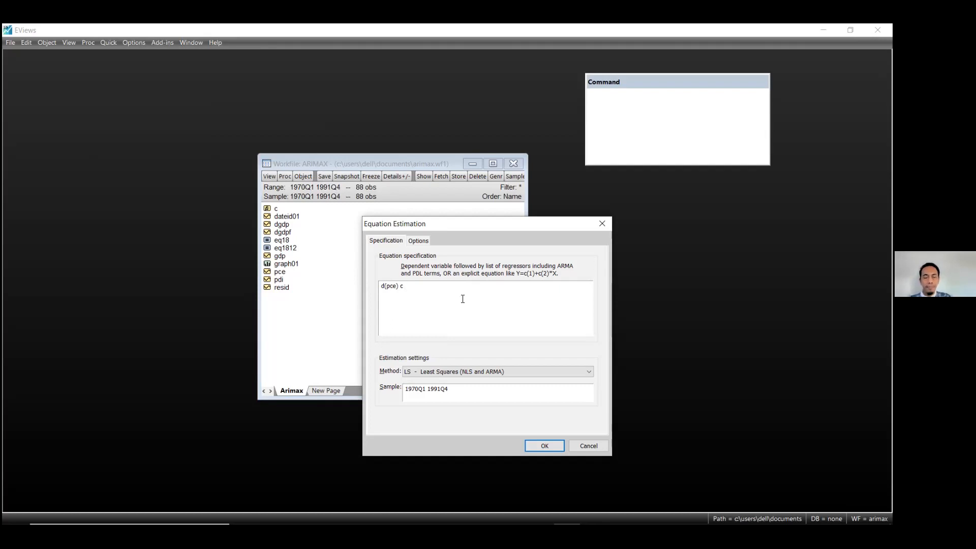
Add the terms ar(3) and ma(14) to the specification and estimate the equation with the LS method over 1970Q1 1991Q4
key(Return)
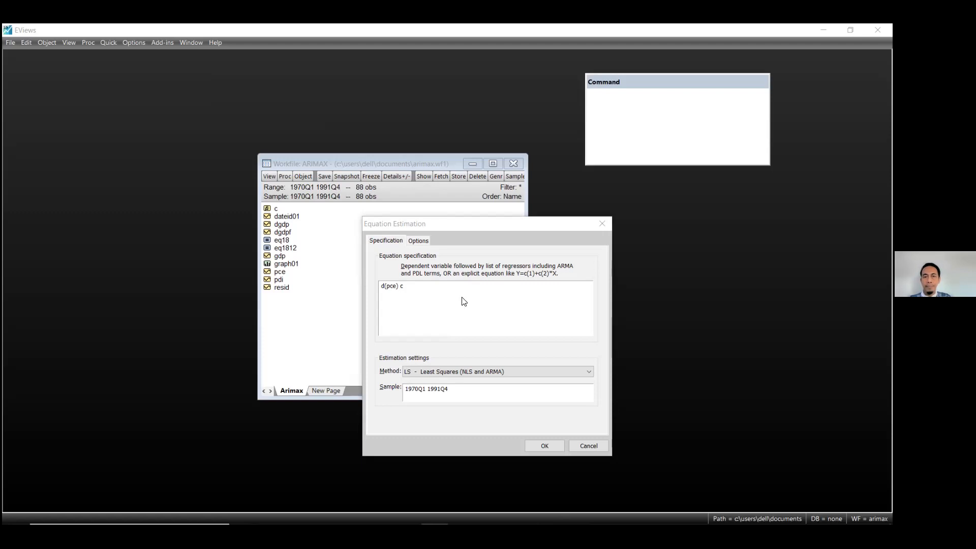
text((a)
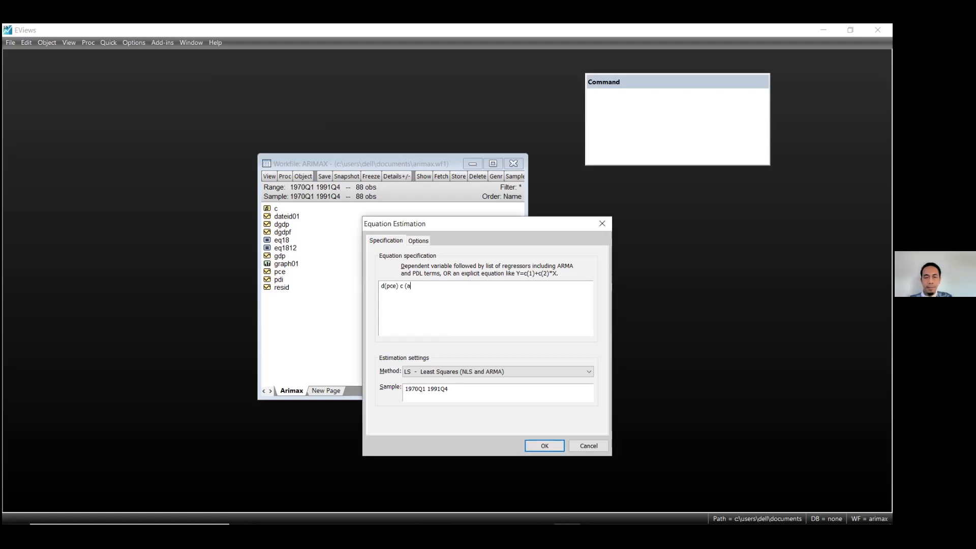
text(r)
key(BackSpace)
key(BackSpace)
key(BackSpace)
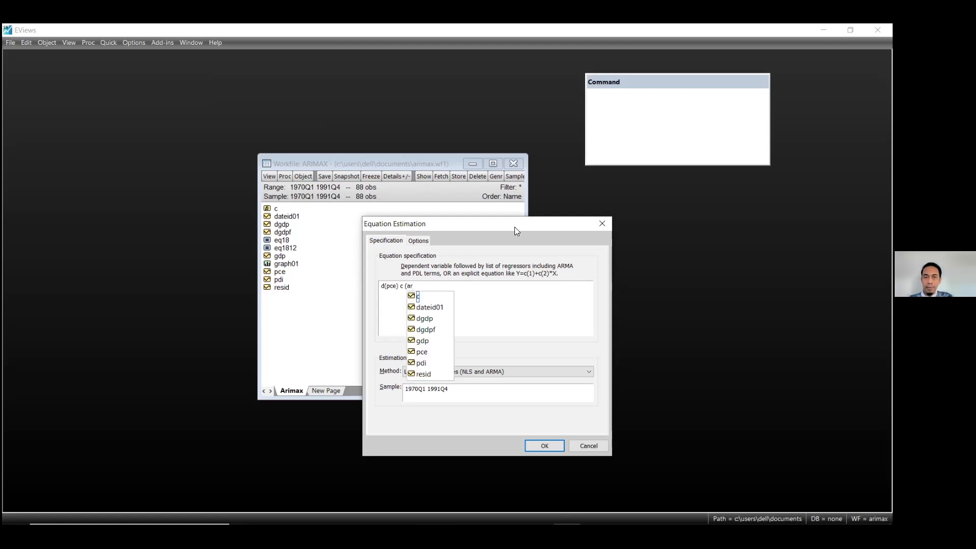
text(ar)
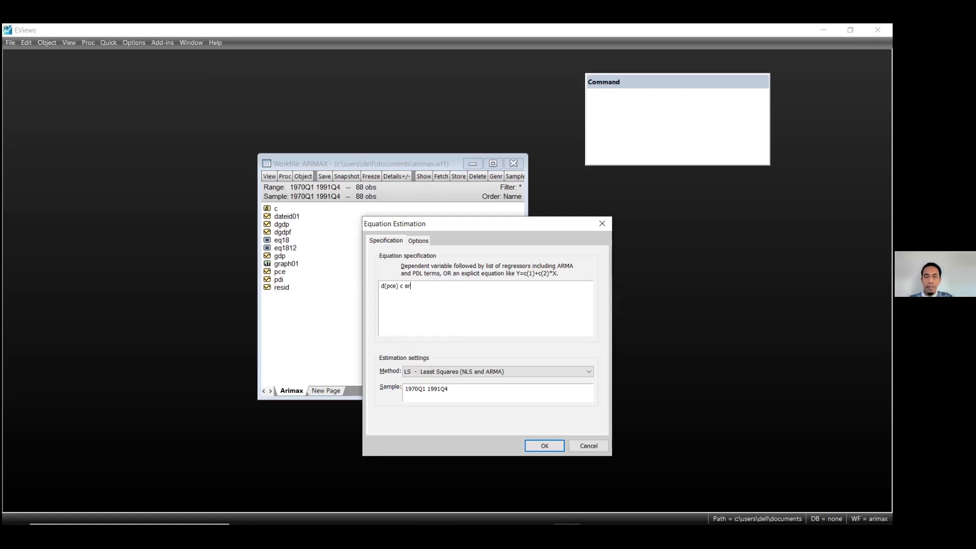
text((3) ma()
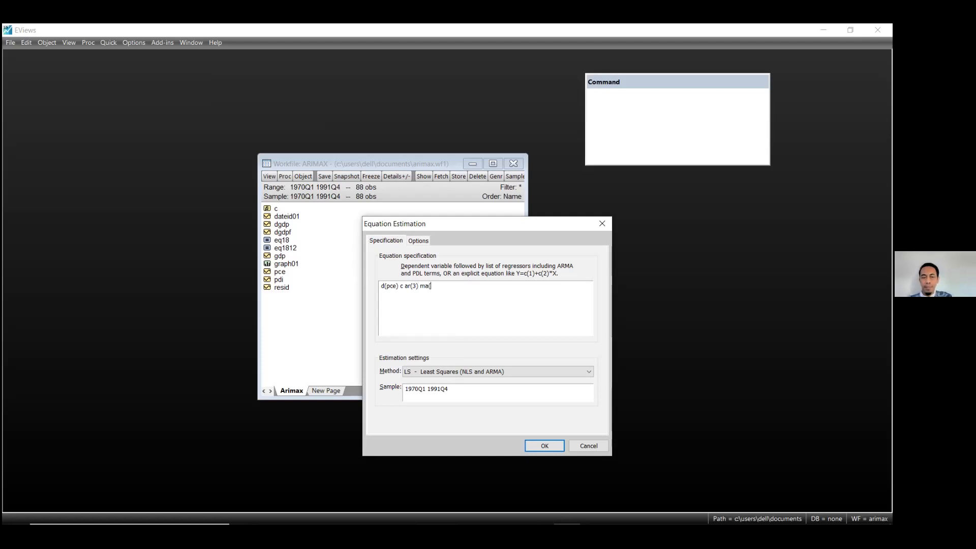
text(14))
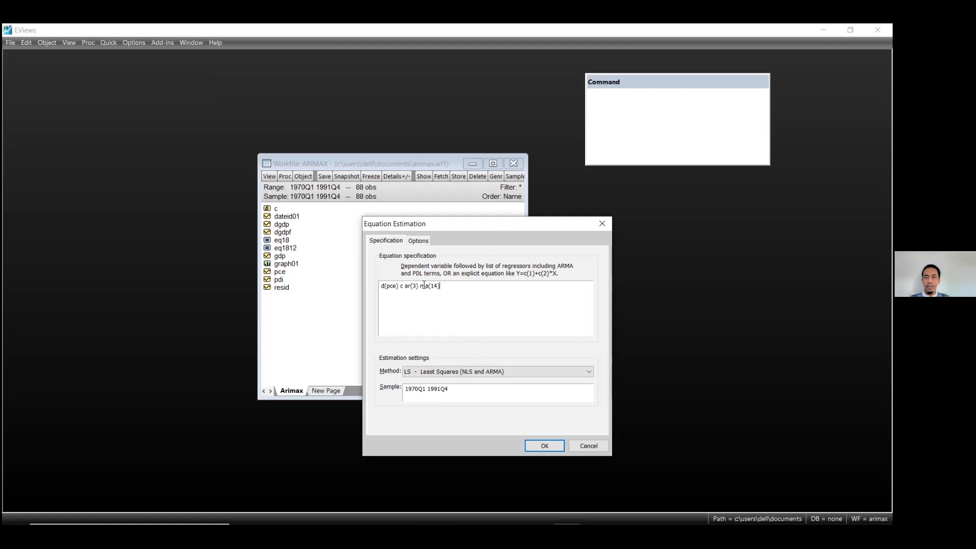
click(550, 445)
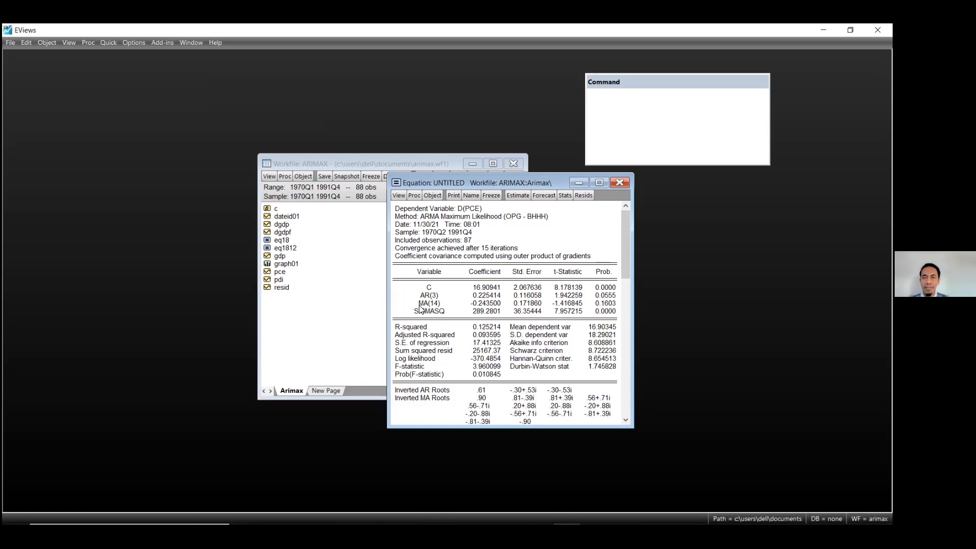
Save the estimated AR(3) MA(14) equation in the workfile under the name pce314 and close its window
click(472, 194)
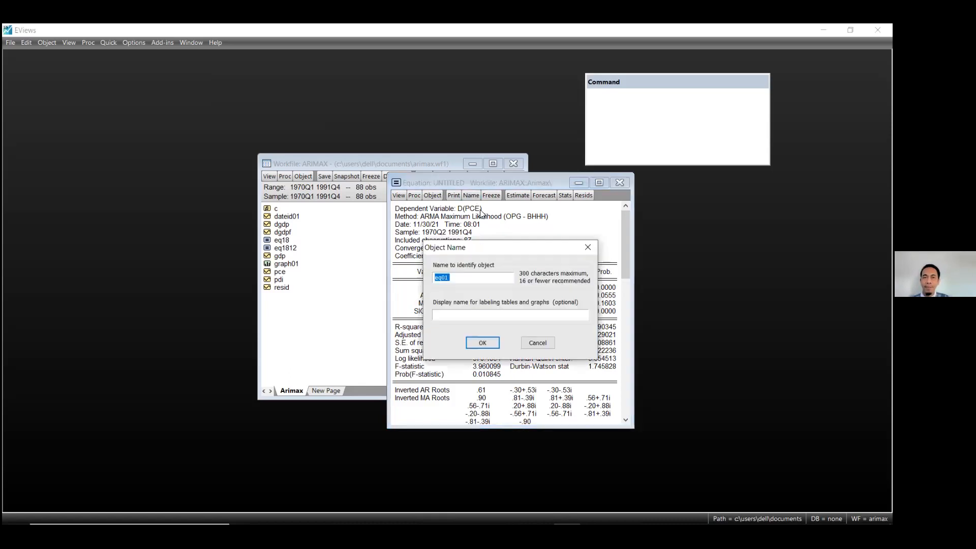
click(487, 275)
key(BackSpace)
key(BackSpace)
key(BackSpace)
key(BackSpace)
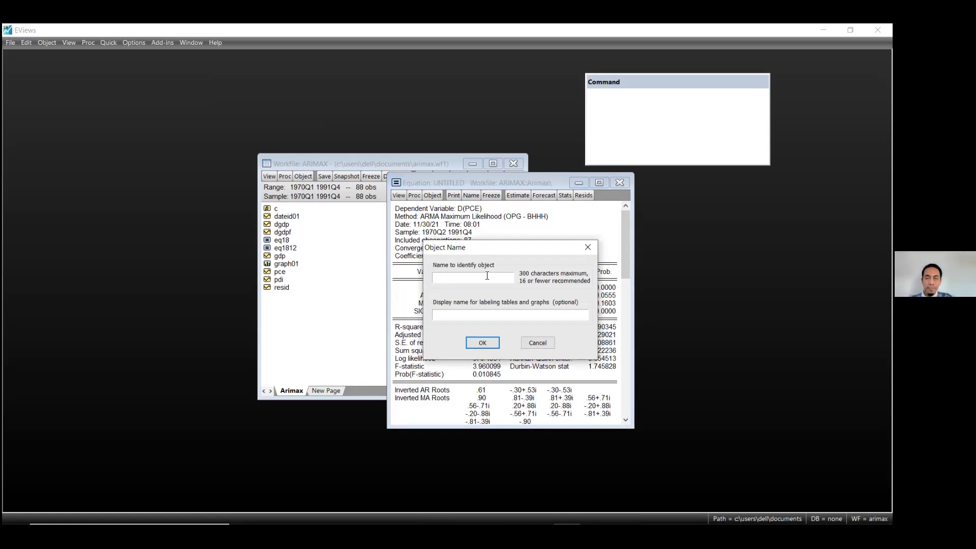
text(pce3)
drag(499, 247, 540, 265)
text(14)
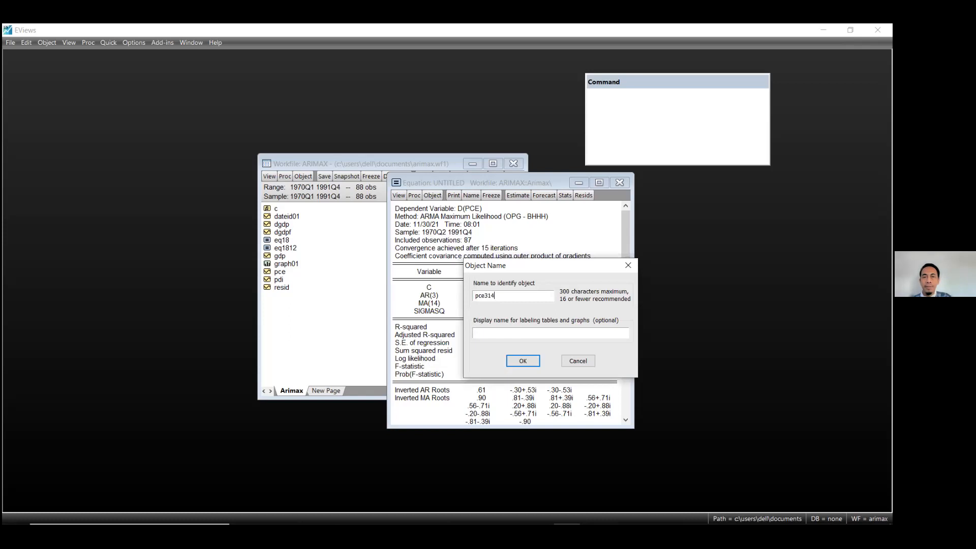
click(524, 358)
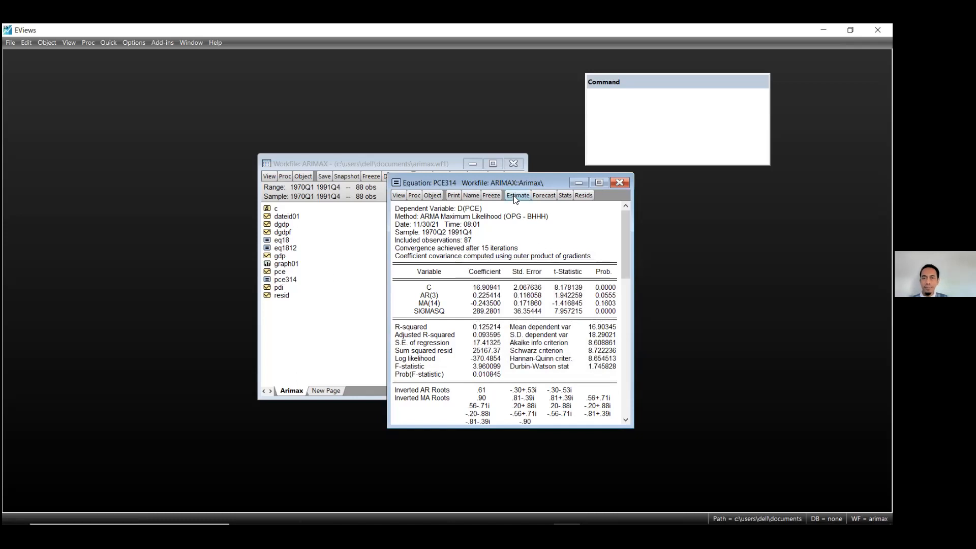
drag(508, 186, 495, 183)
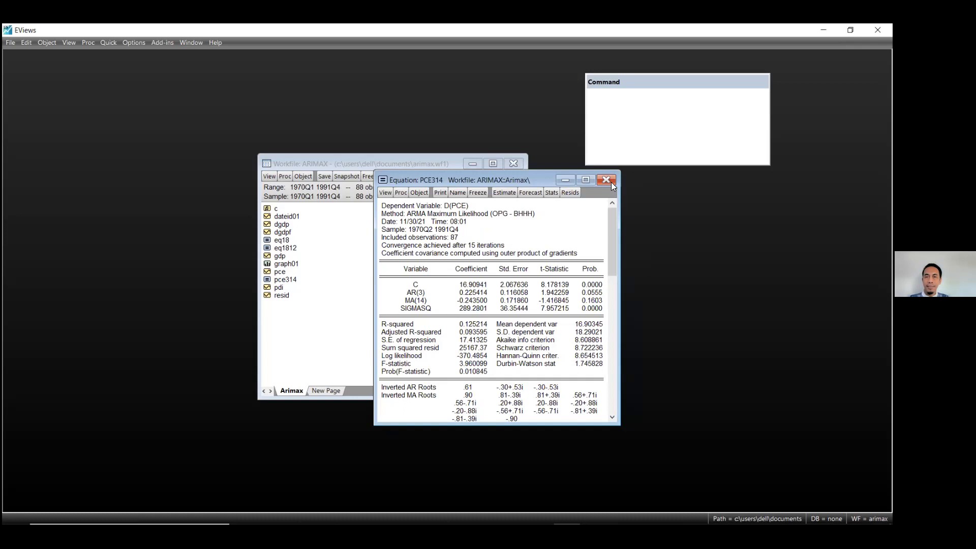
click(611, 183)
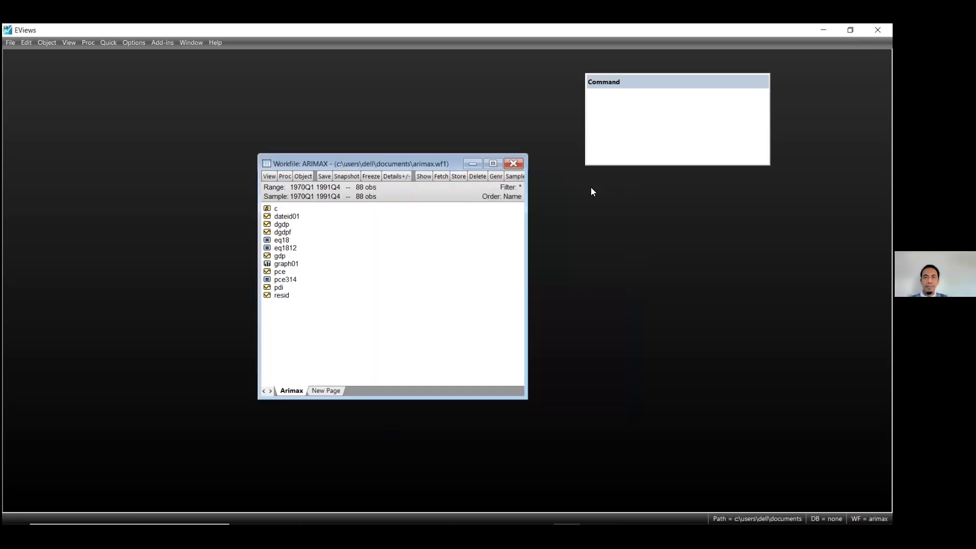
Start another equation estimation and enter d(pce) c as the dependent variable and constant
click(108, 43)
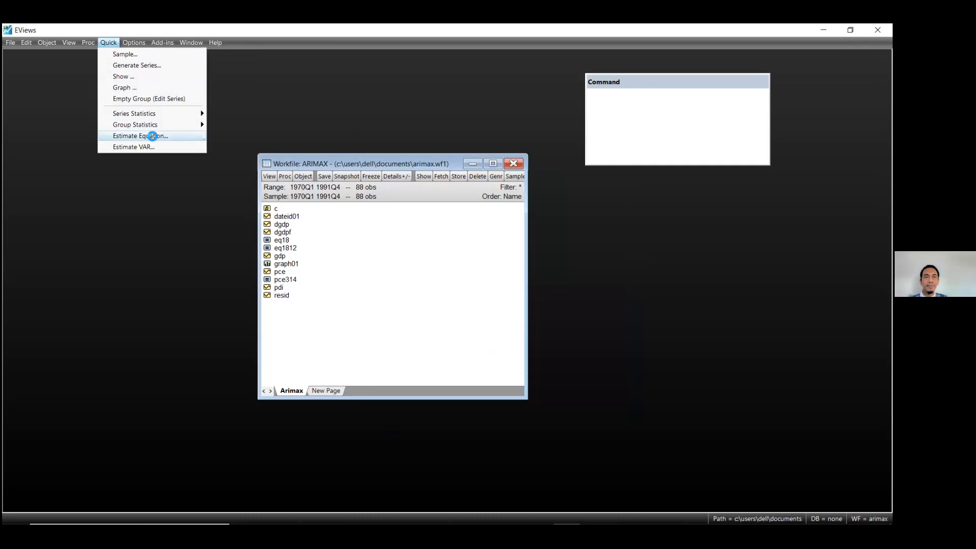
click(152, 136)
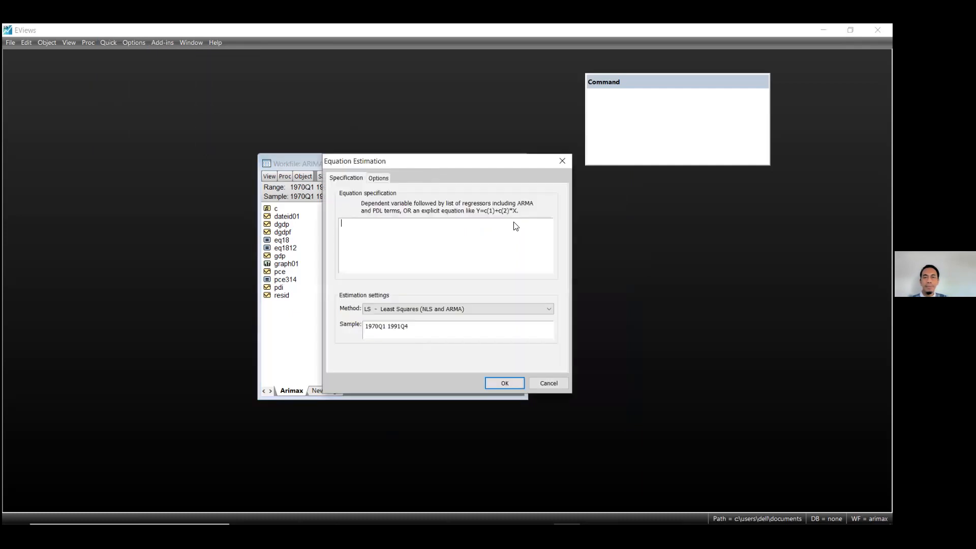
drag(428, 166, 513, 222)
text(d)
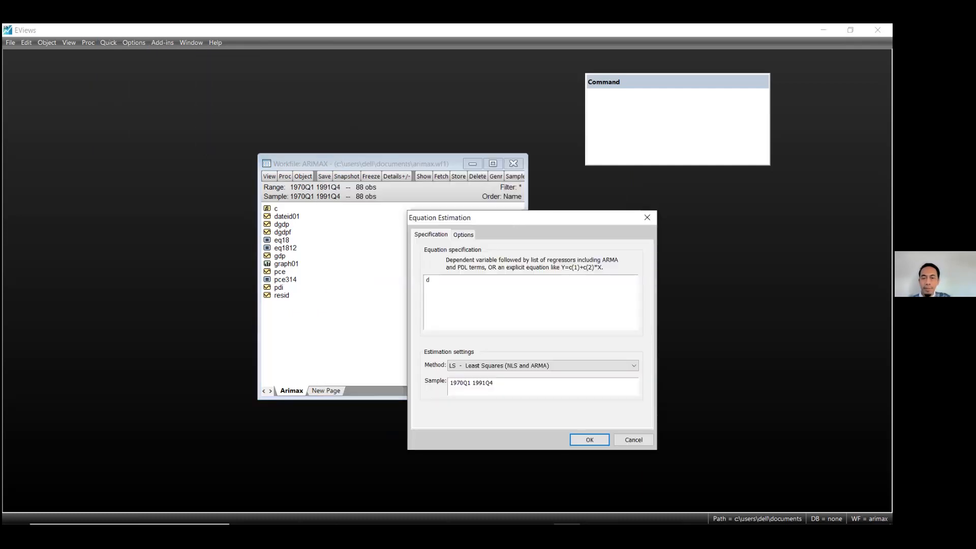
text(ateid01()
key(BackSpace)
key(BackSpace)
key(BackSpace)
key(BackSpace)
key(BackSpace)
key(BackSpace)
key(BackSpace)
key(BackSpace)
key(BackSpace)
text(d(pce)
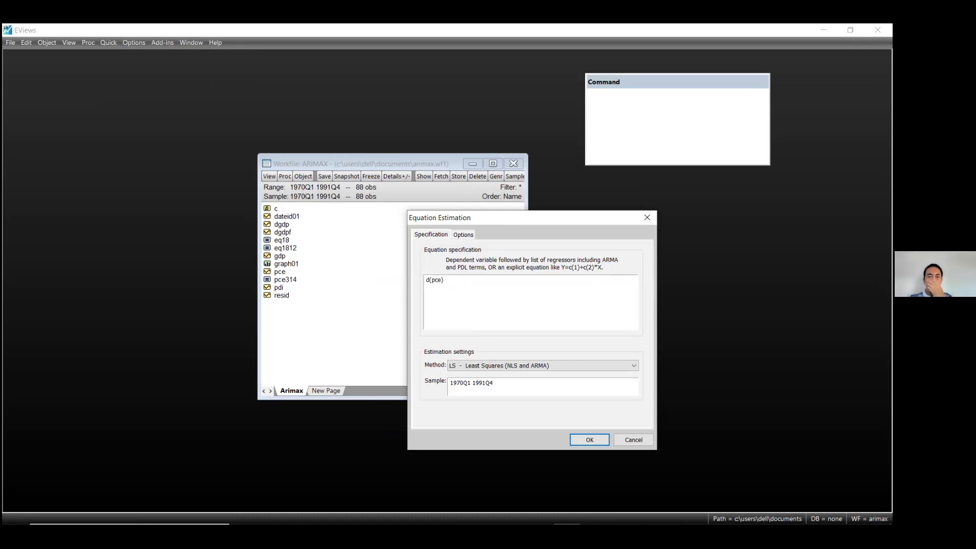
text() c)
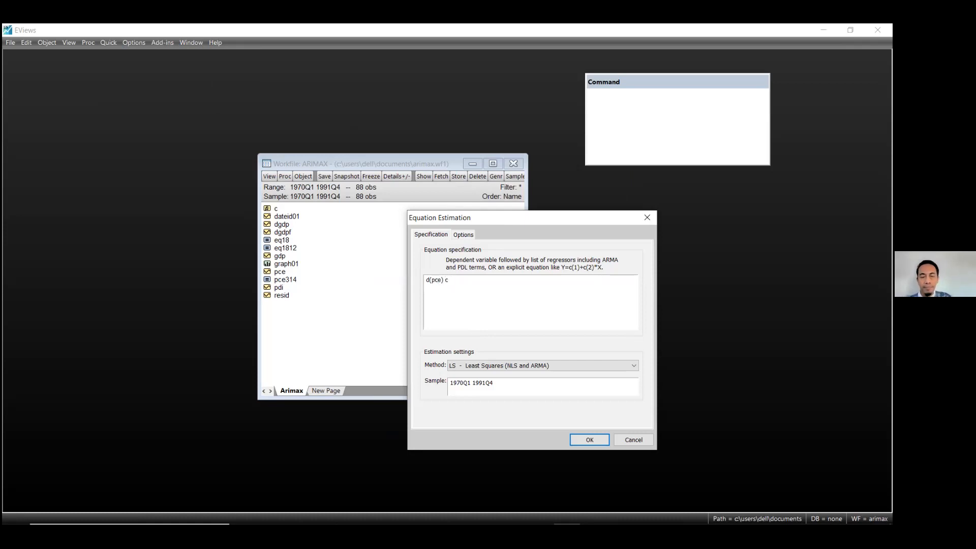
Complete the specification with ar(14) ma(3) and estimate the equation with the LS method over 1970Q1 1991Q4
text( ar(1)
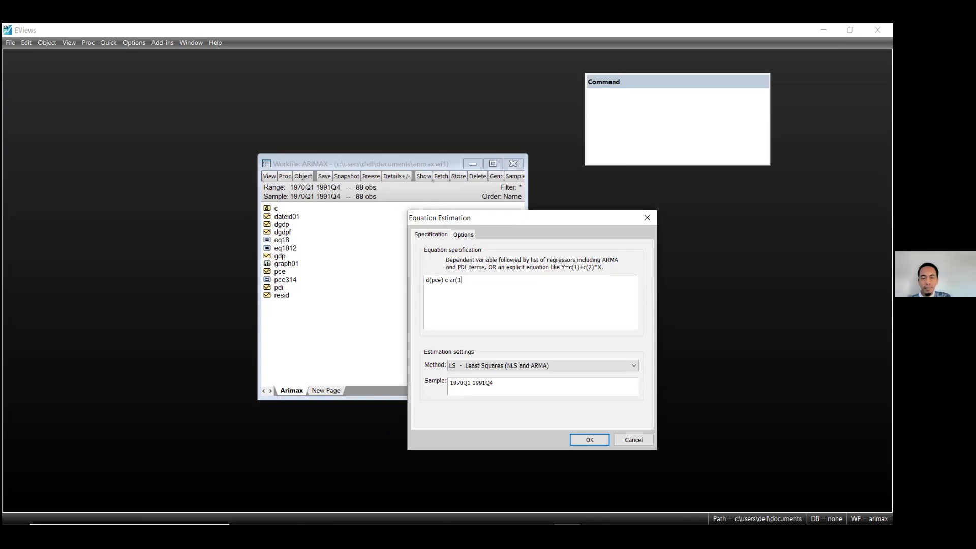
text(4) ma(3)
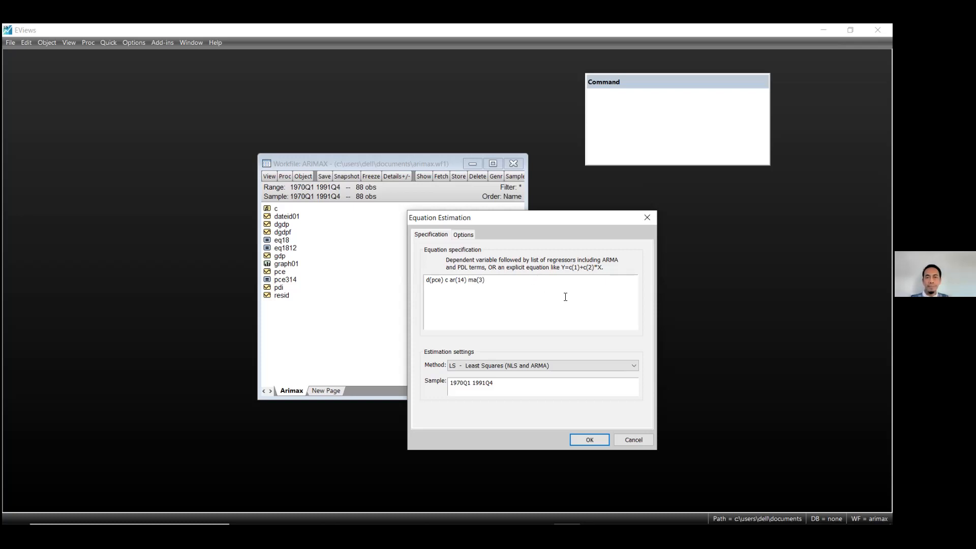
click(581, 441)
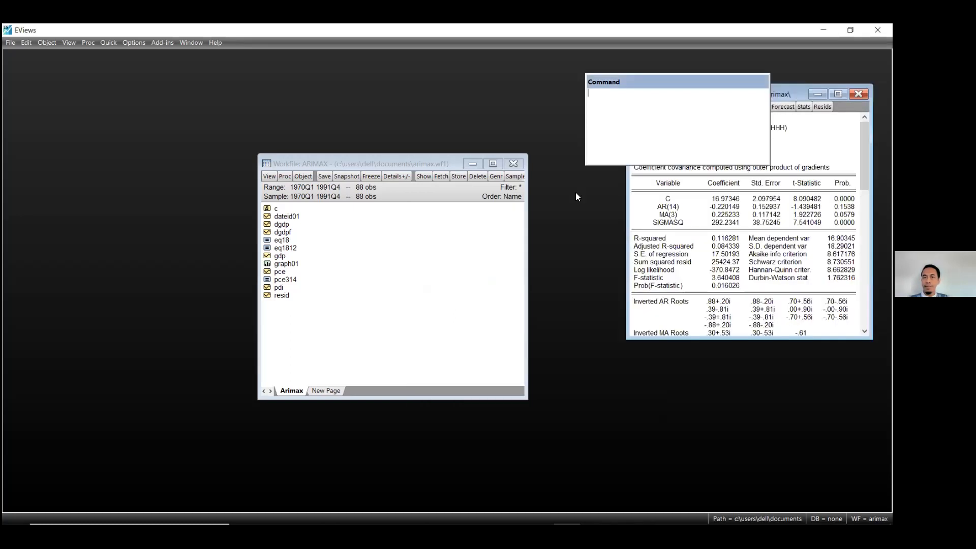
Name the estimated AR(14) MA(3) equation eq143 to save it in the workfile
drag(576, 192, 561, 196)
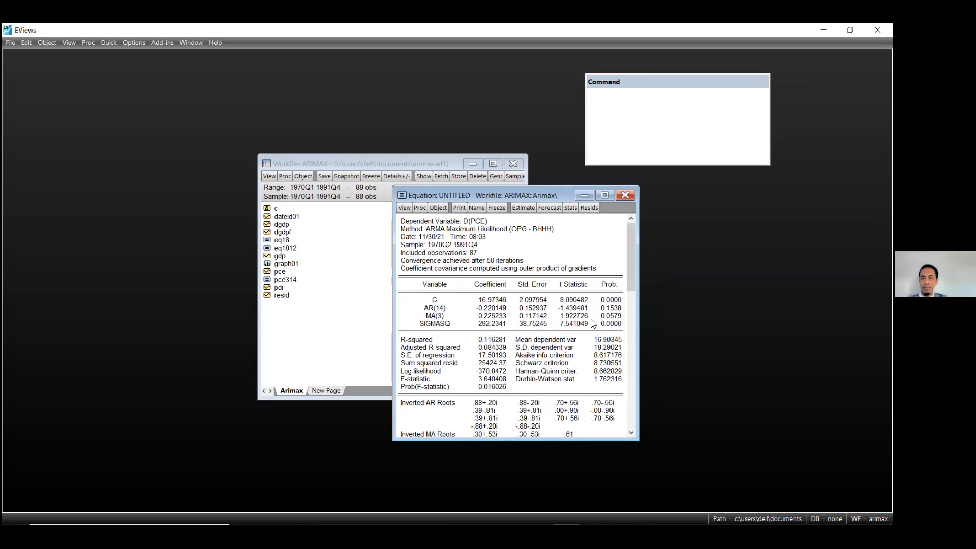
drag(550, 194, 524, 187)
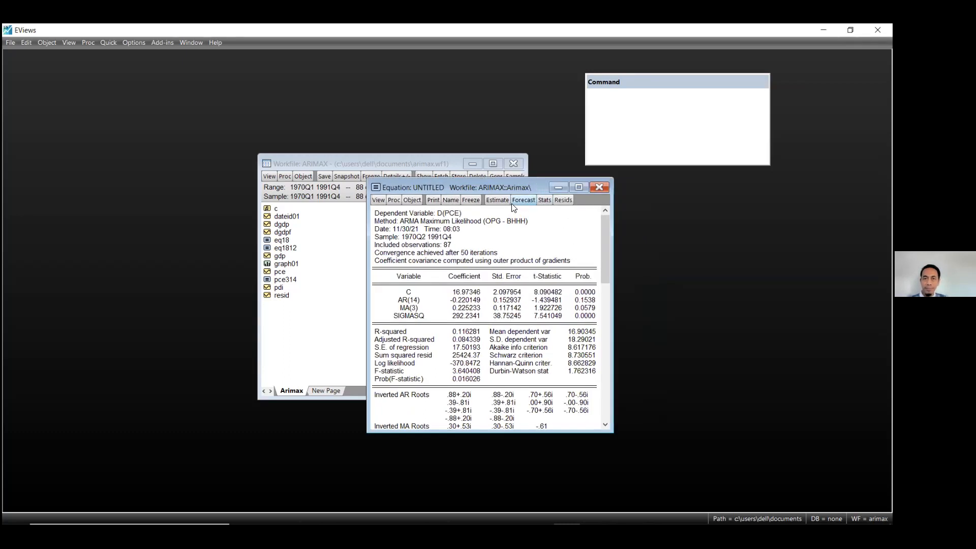
click(452, 200)
text(eq0)
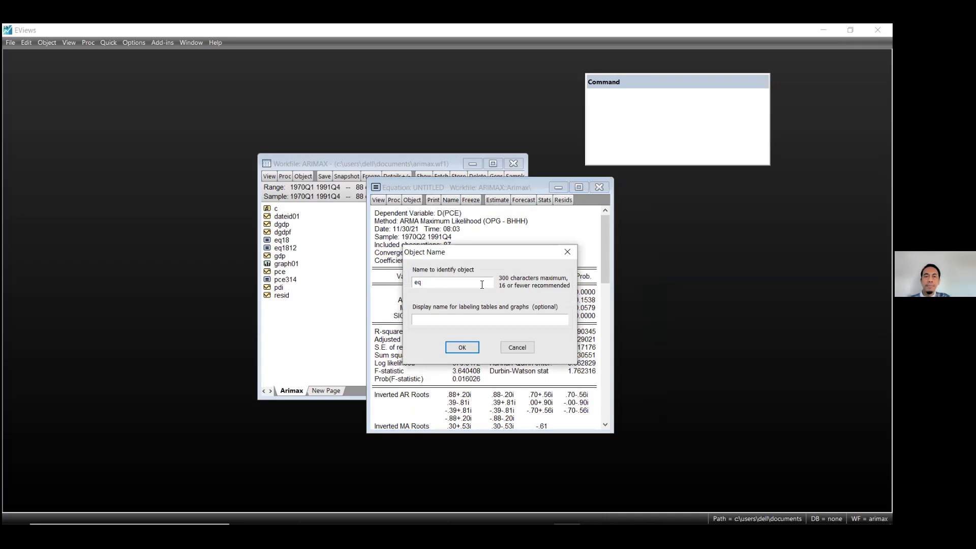
text(14)
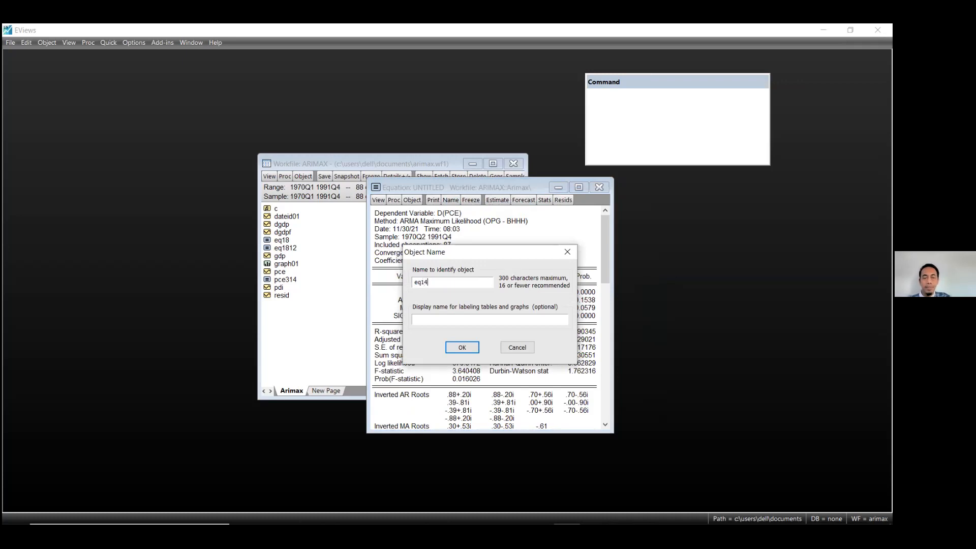
text(3)
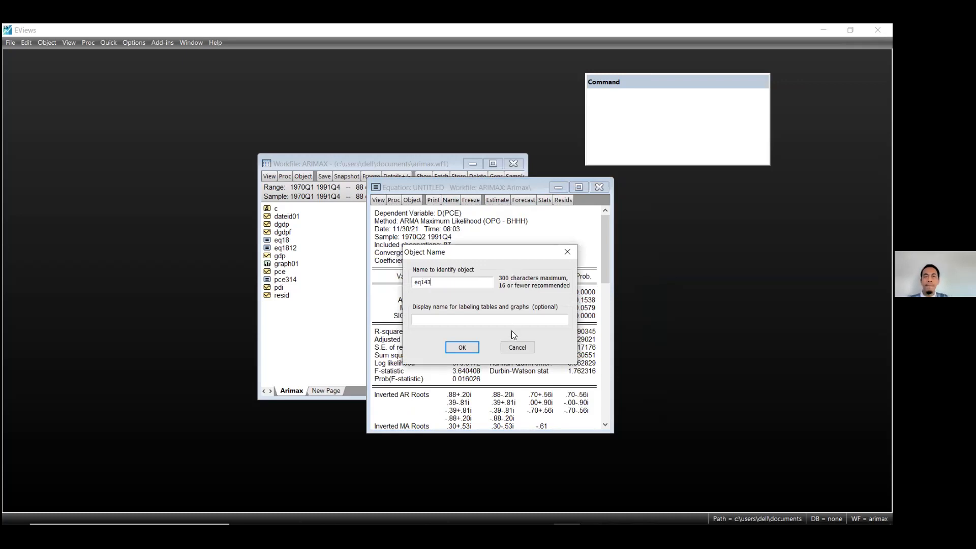
click(462, 348)
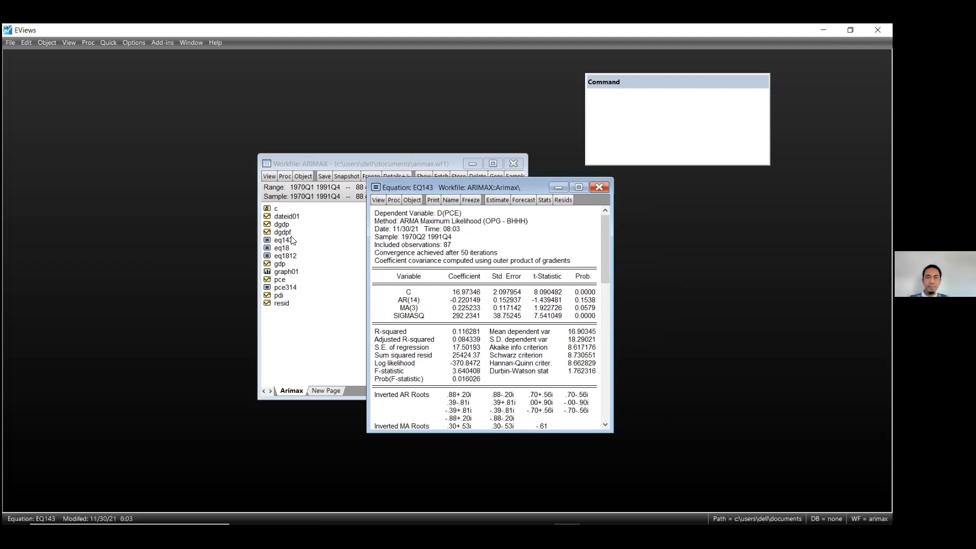
Copy the complete estimation output table of the eq143 equation and close its window
drag(375, 211, 590, 430)
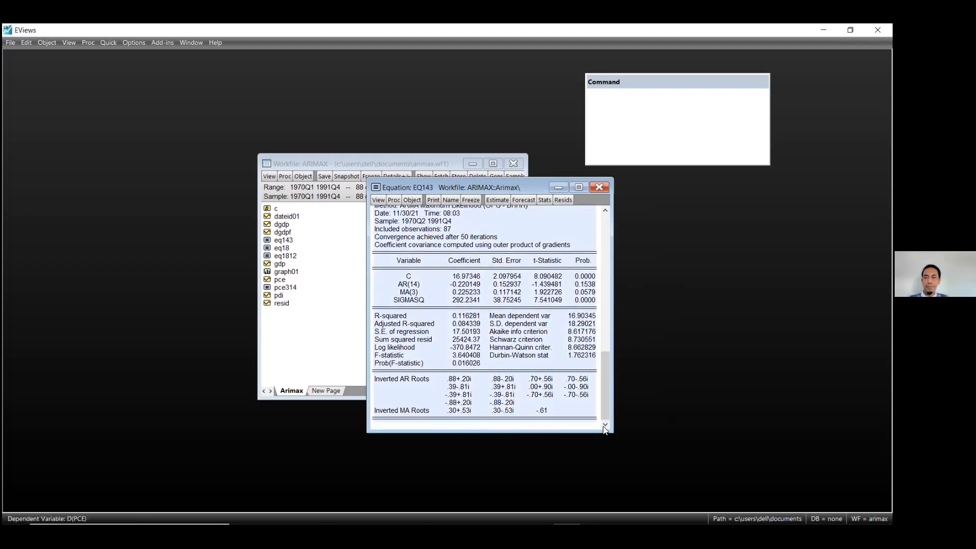
click(416, 225)
scroll(414, 224, up, 1)
drag(376, 211, 592, 430)
right_click(514, 287)
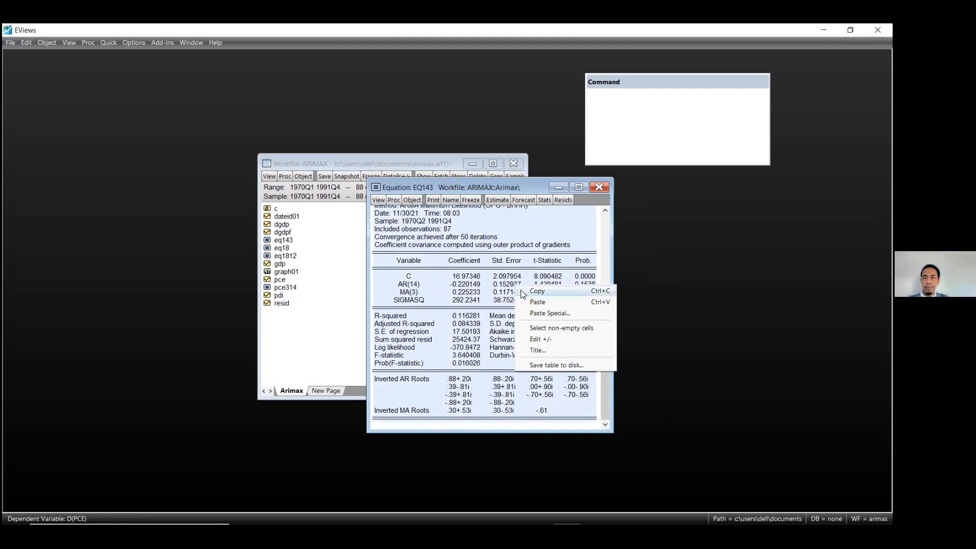
click(536, 291)
click(420, 309)
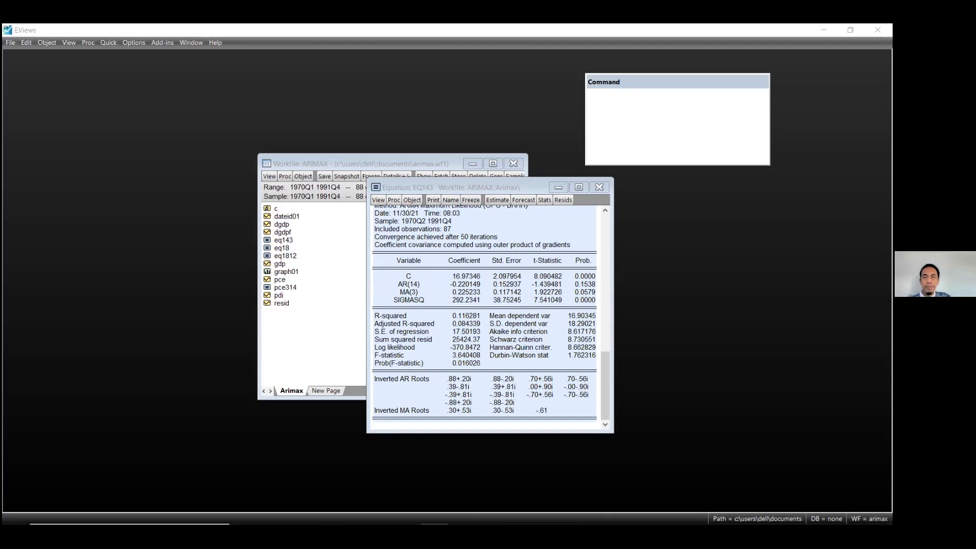
click(598, 187)
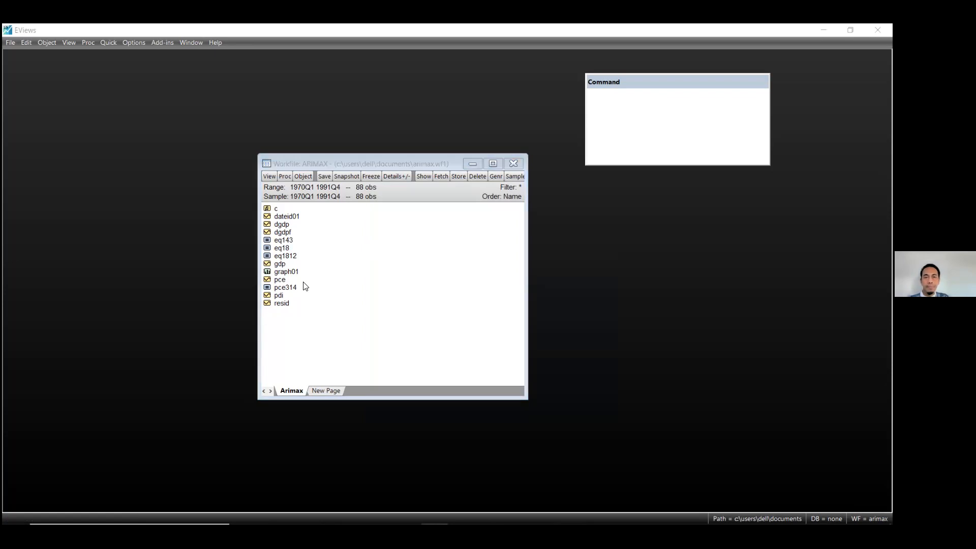
Open the saved pce314 equation from the workfile and copy its complete estimation output table
click(304, 286)
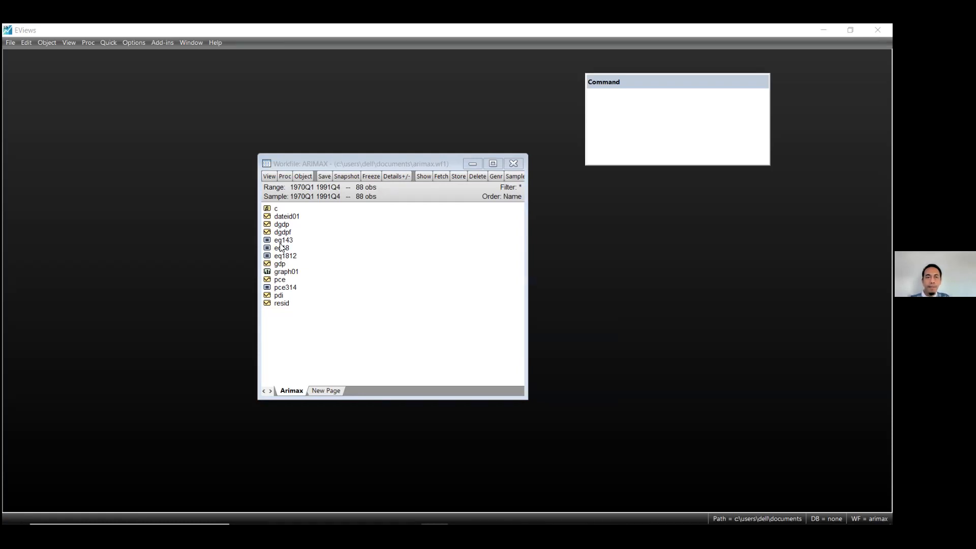
double_click(296, 289)
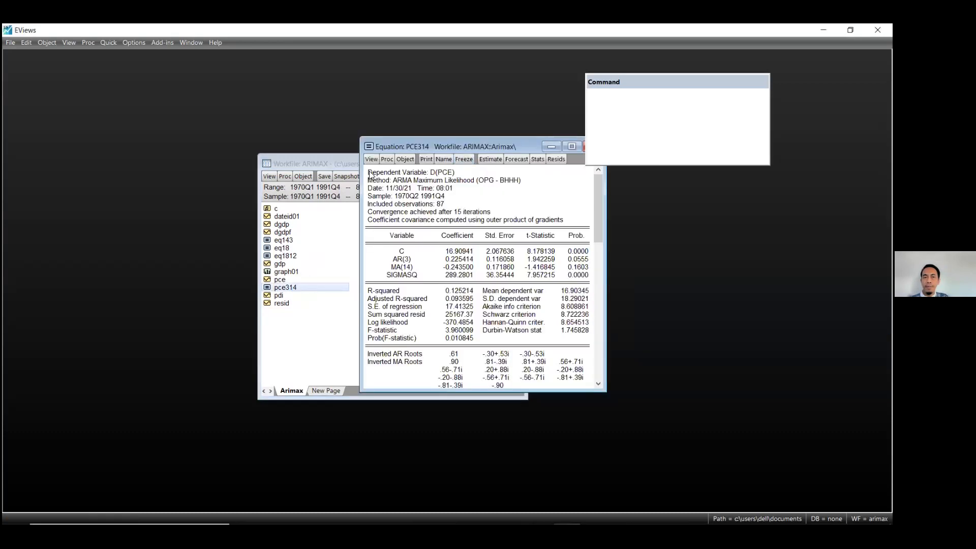
click(371, 176)
scroll(534, 331, down, 1)
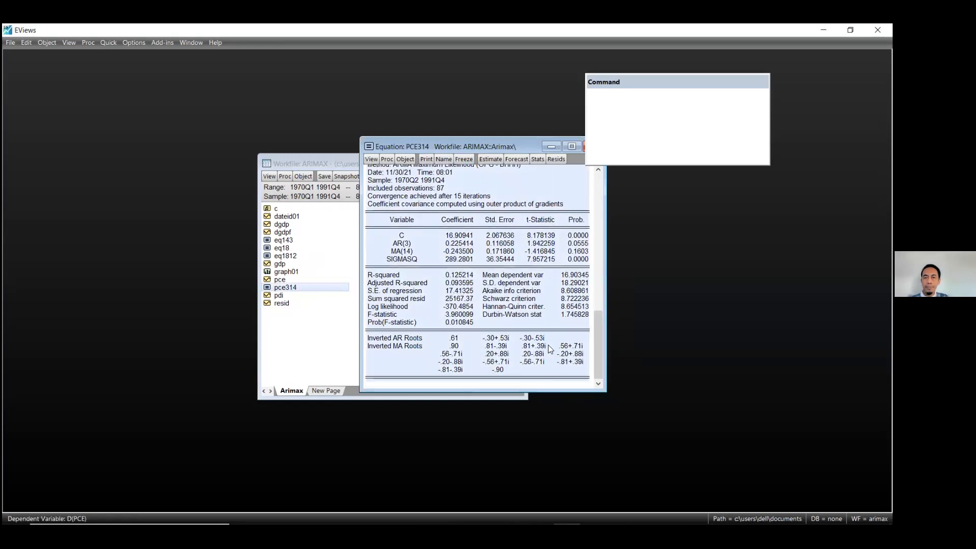
right_click(498, 267)
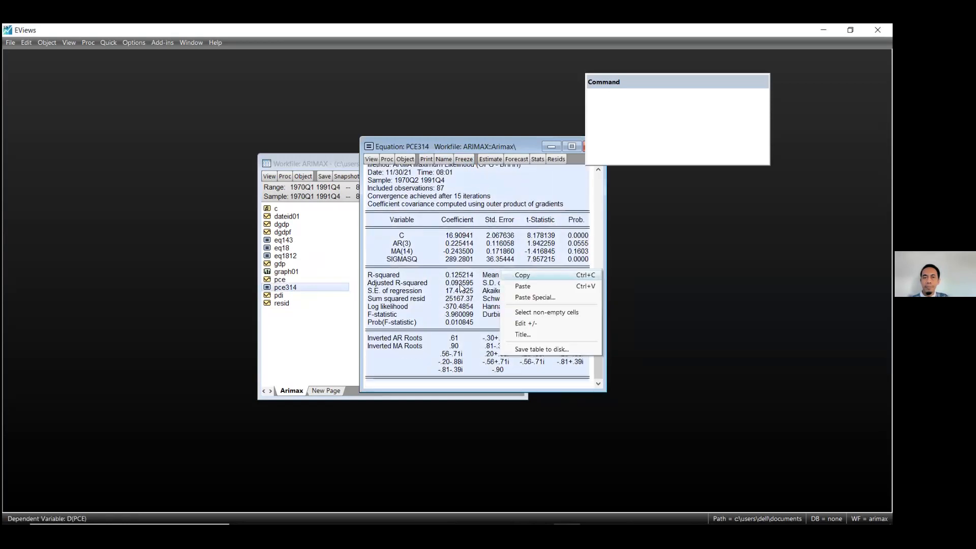
click(511, 274)
click(422, 305)
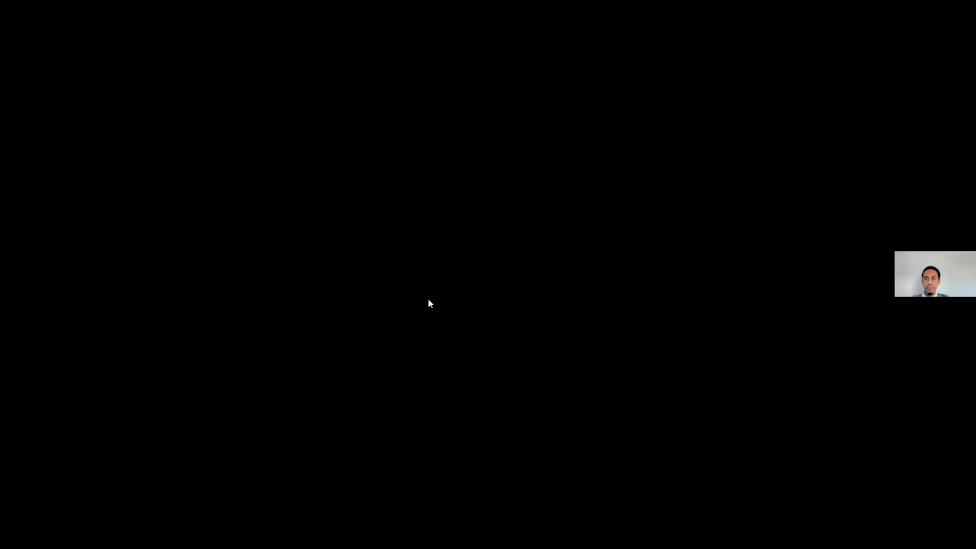
Switch to the Word document time series and compare the AR and MA term probabilities in the (14,1,3) and (3,1,14) outputs
scroll(170, 235, up, 10)
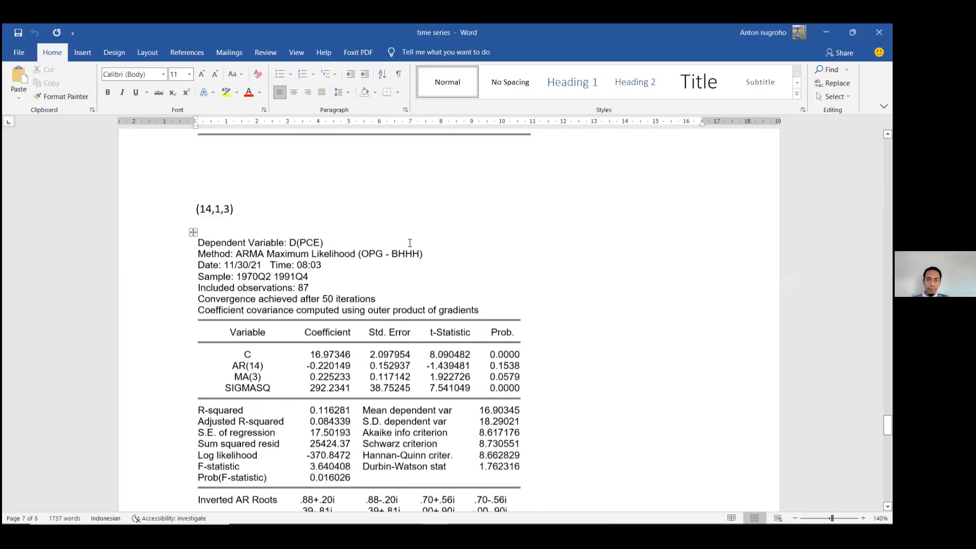
scroll(220, 227, down, 10)
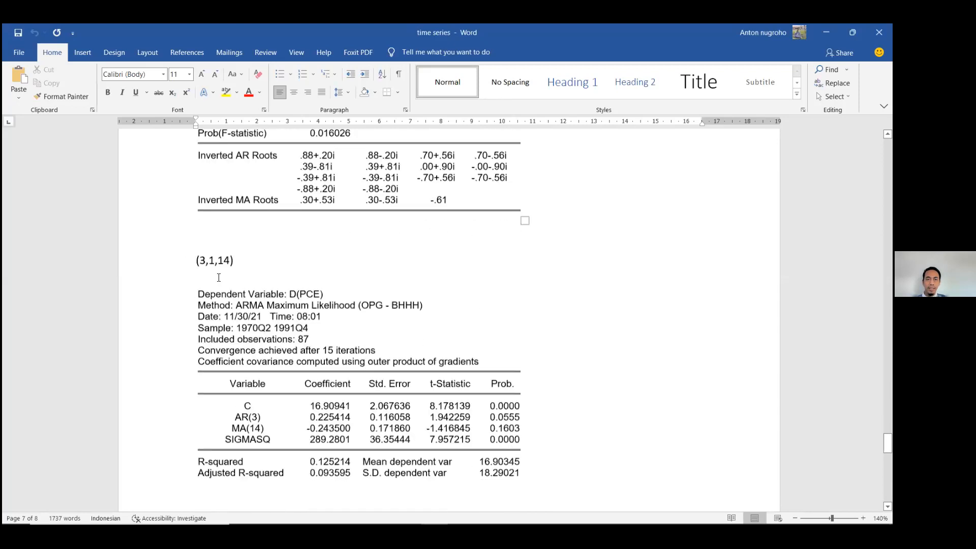
scroll(206, 254, up, 8)
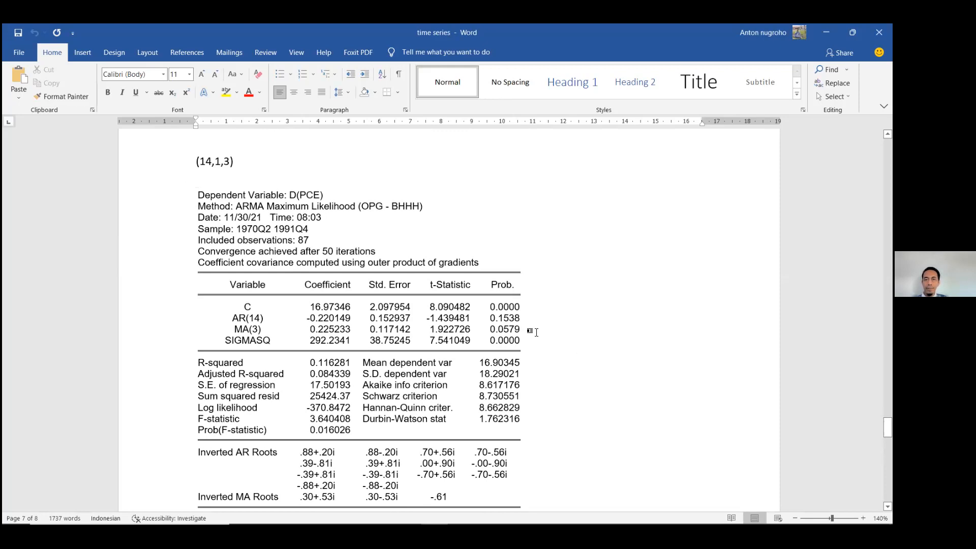
scroll(537, 316, down, 10)
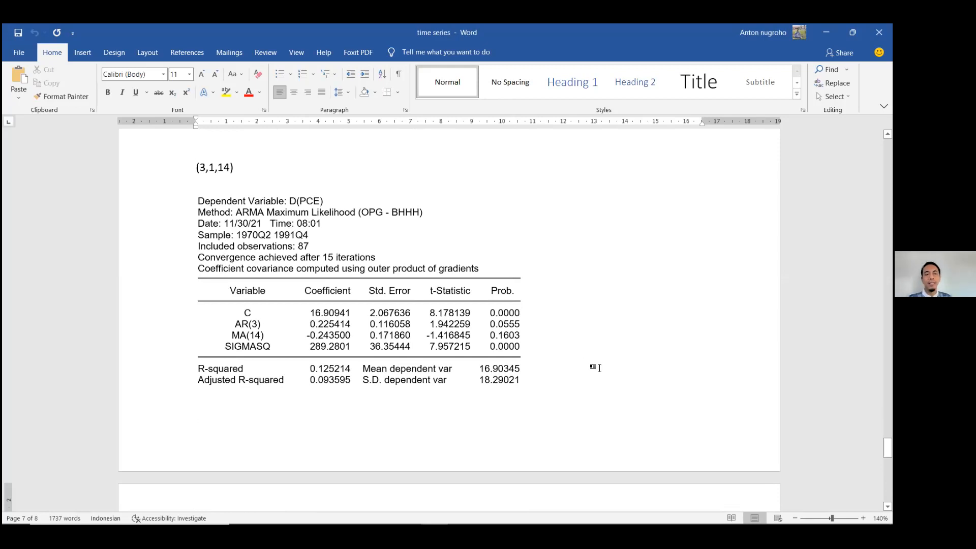
scroll(598, 367, up, 5)
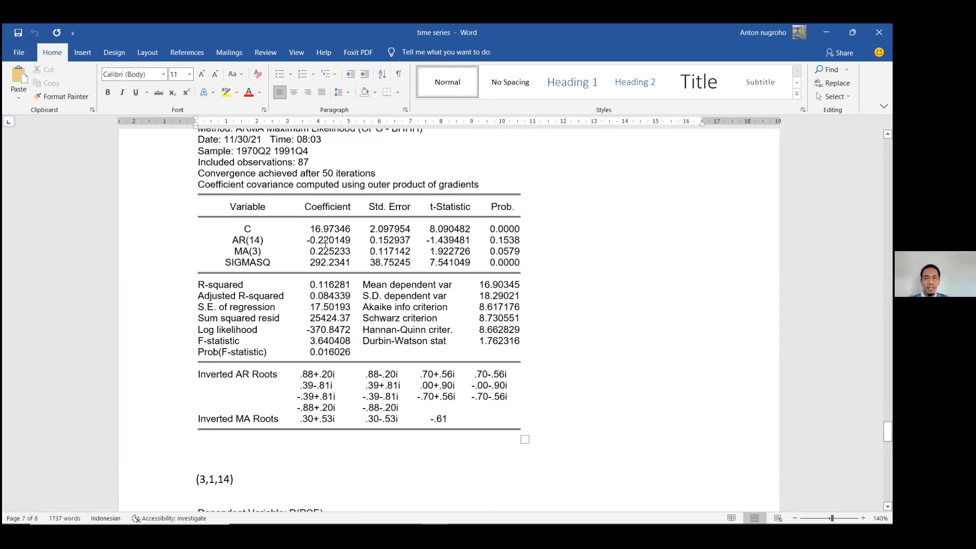
scroll(295, 261, up, 2)
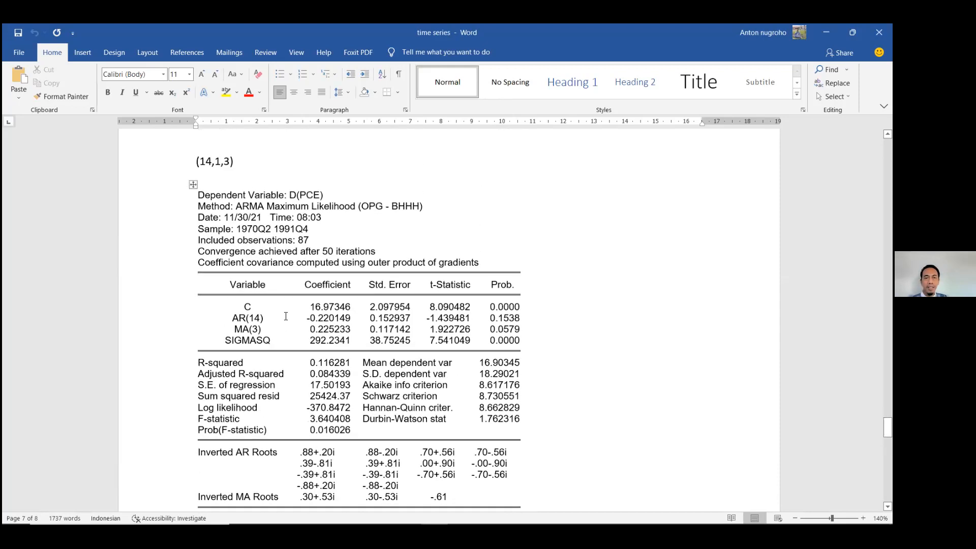
Compare the SIGMASQ coefficients of the (14,1,3) and (3,1,14) outputs, and undo the last edits in the document
drag(310, 340, 339, 344)
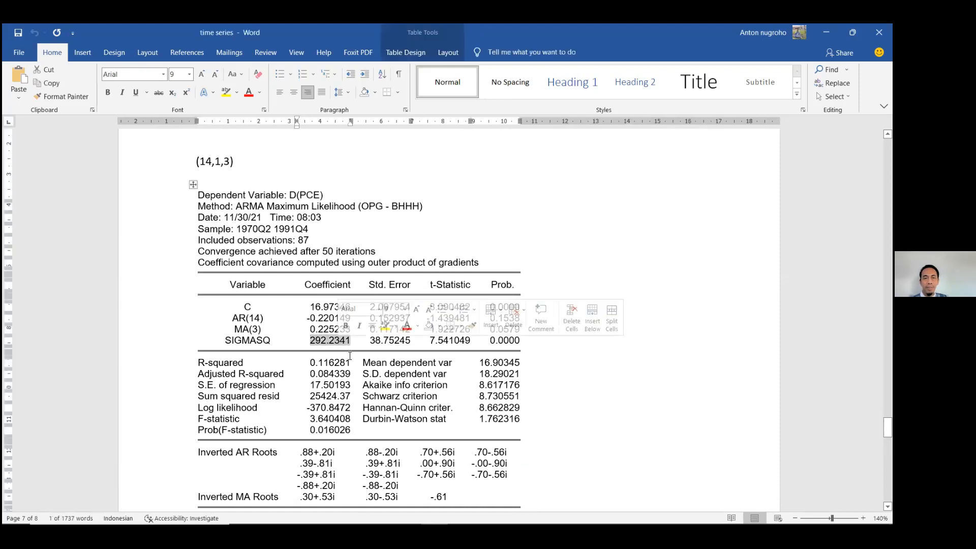
scroll(350, 348, down, 8)
scroll(351, 347, down, 1)
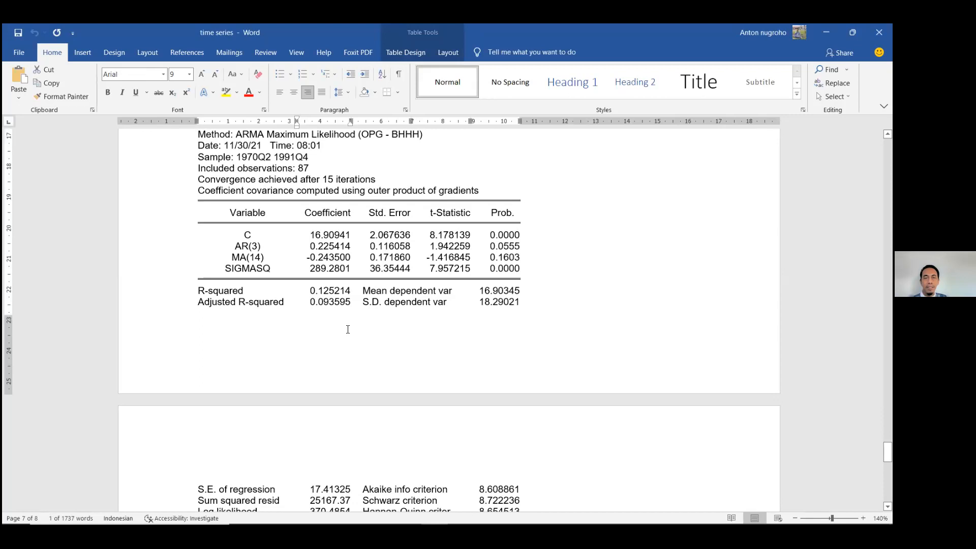
scroll(348, 329, up, 10)
scroll(347, 328, down, 5)
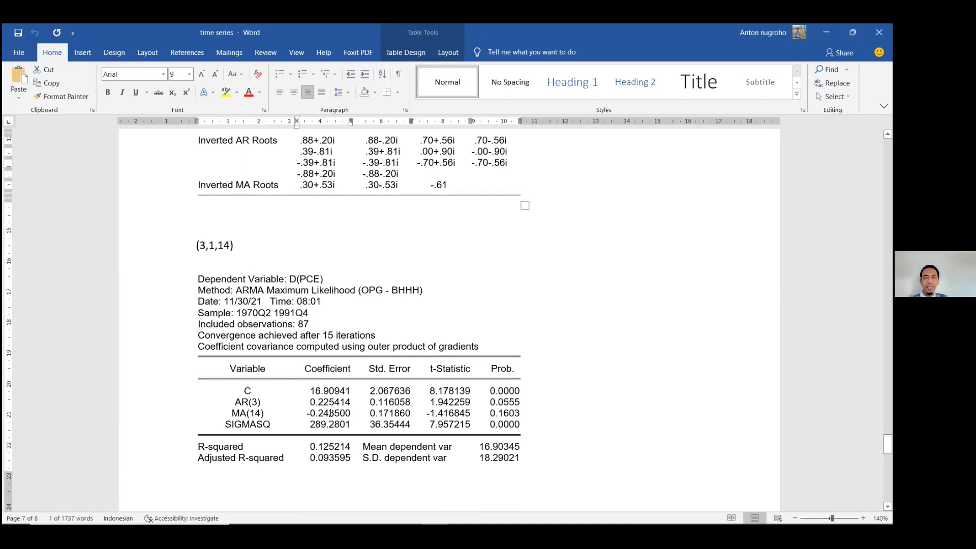
scroll(250, 253, up, 6)
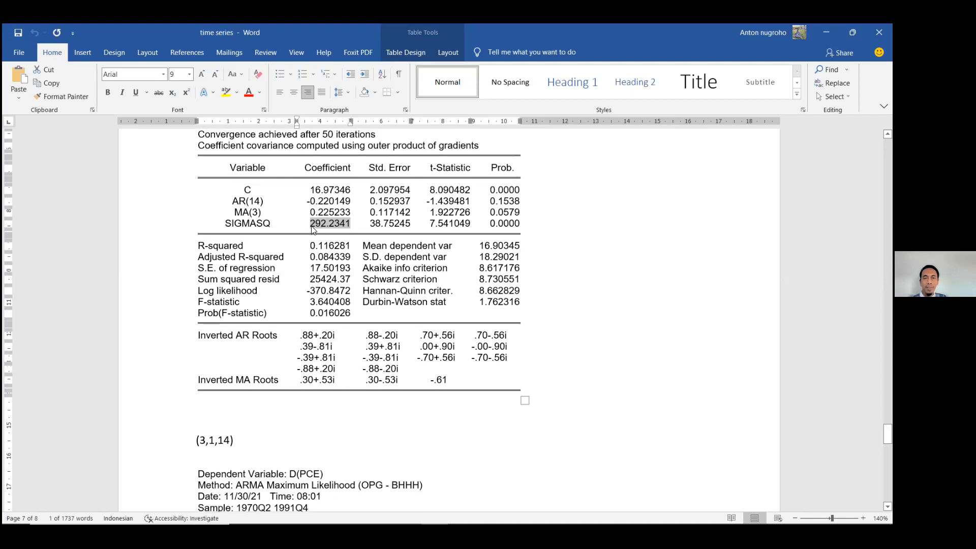
scroll(313, 232, down, 10)
scroll(320, 246, up, 1)
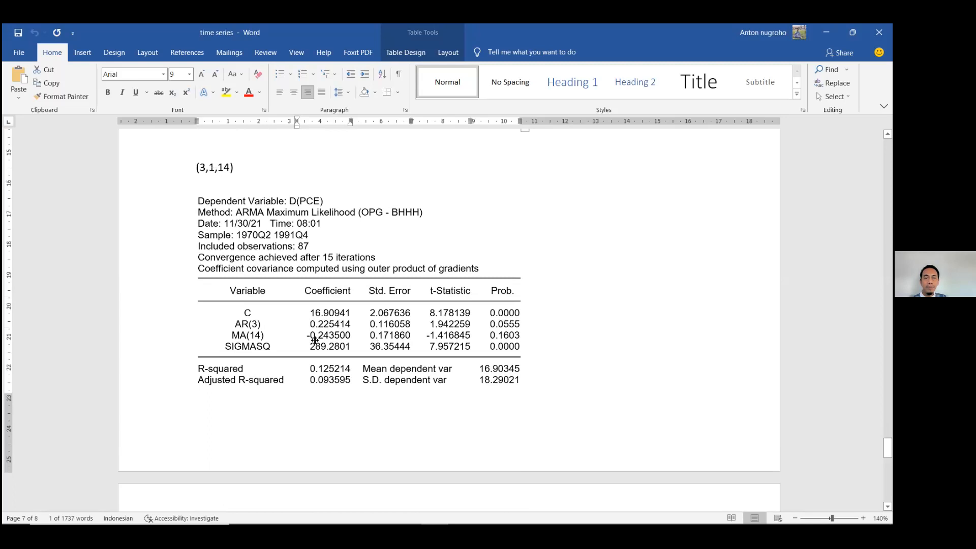
key(ctrl+z)
key(ctrl+z)
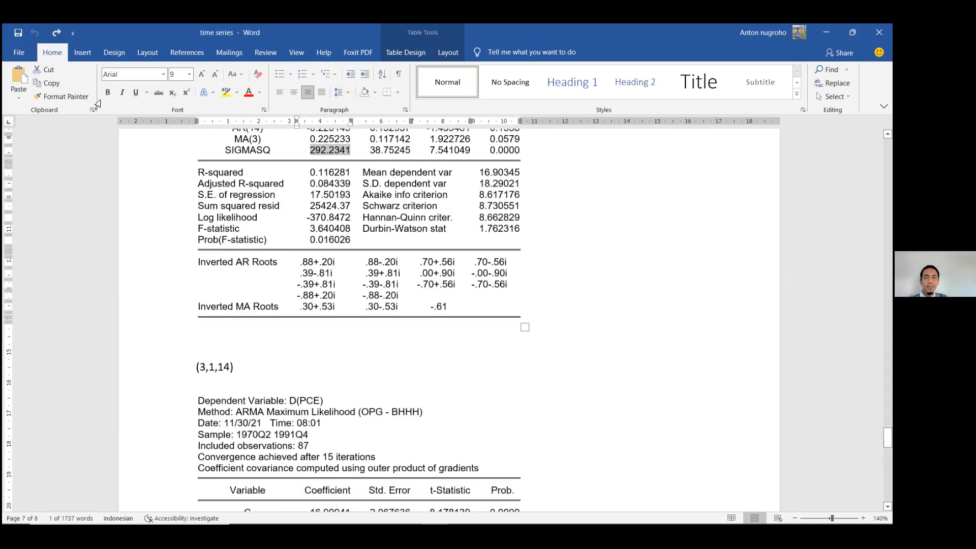
Compare the adjusted R-squared of the (14,1,3) and (3,1,14) outputs and select the (3,1,14) heading
scroll(244, 268, down, 5)
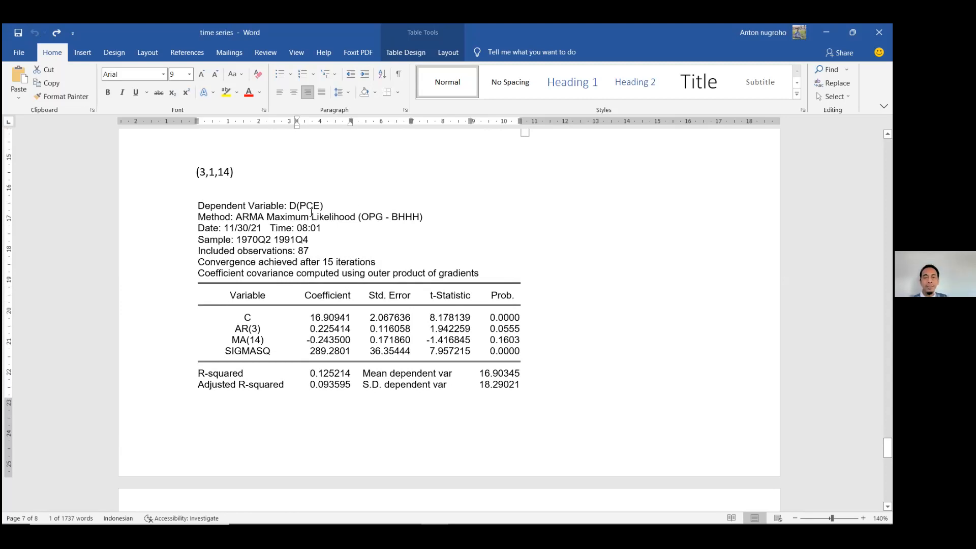
scroll(397, 221, up, 15)
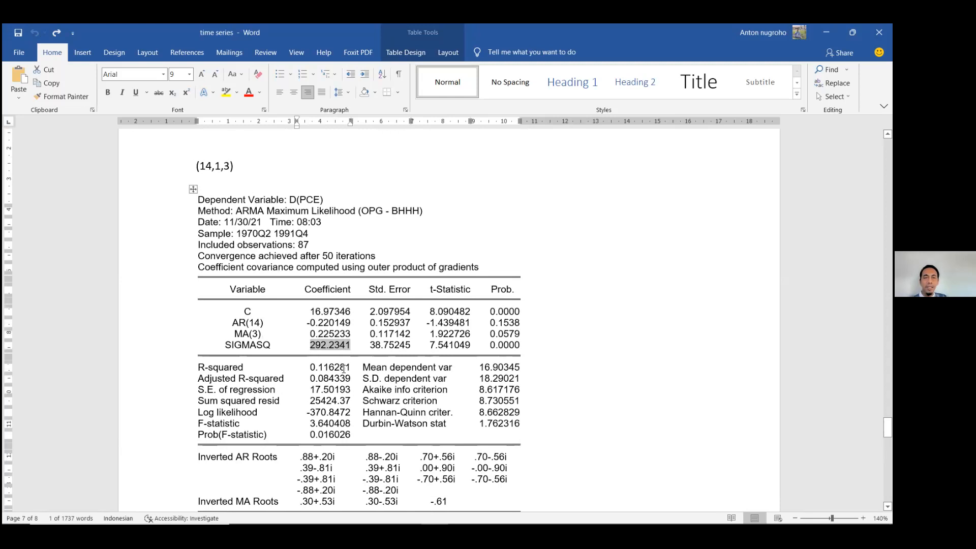
scroll(344, 368, down, 10)
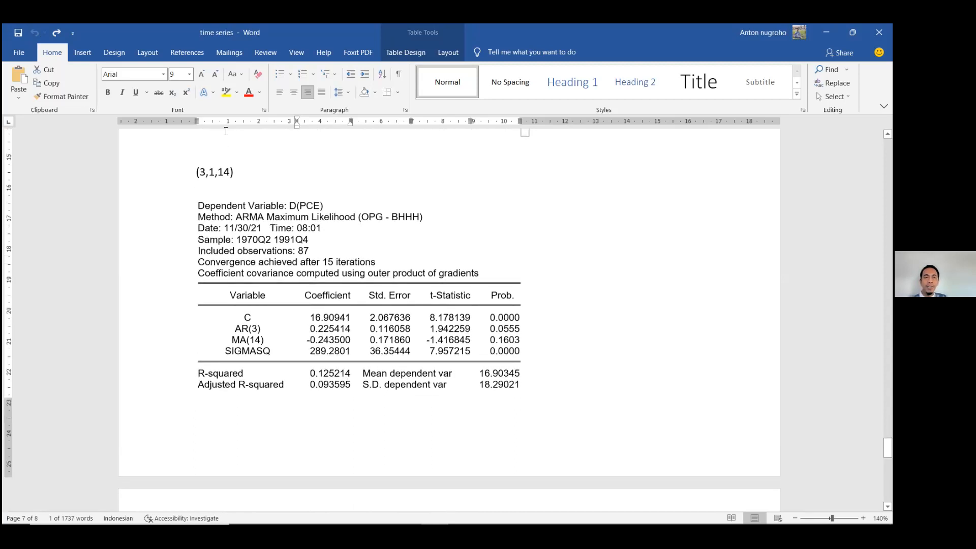
scroll(217, 305, up, 5)
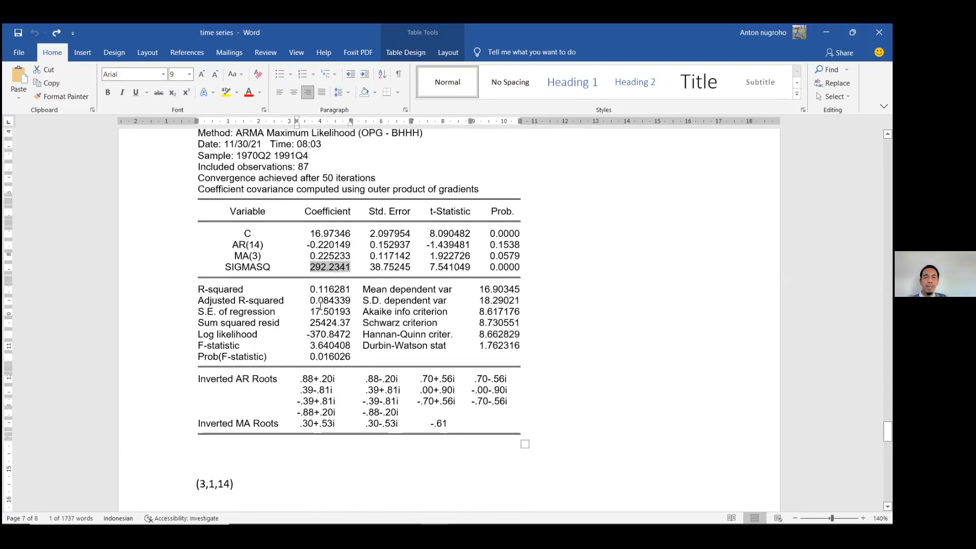
scroll(250, 338, down, 5)
drag(232, 329, 197, 329)
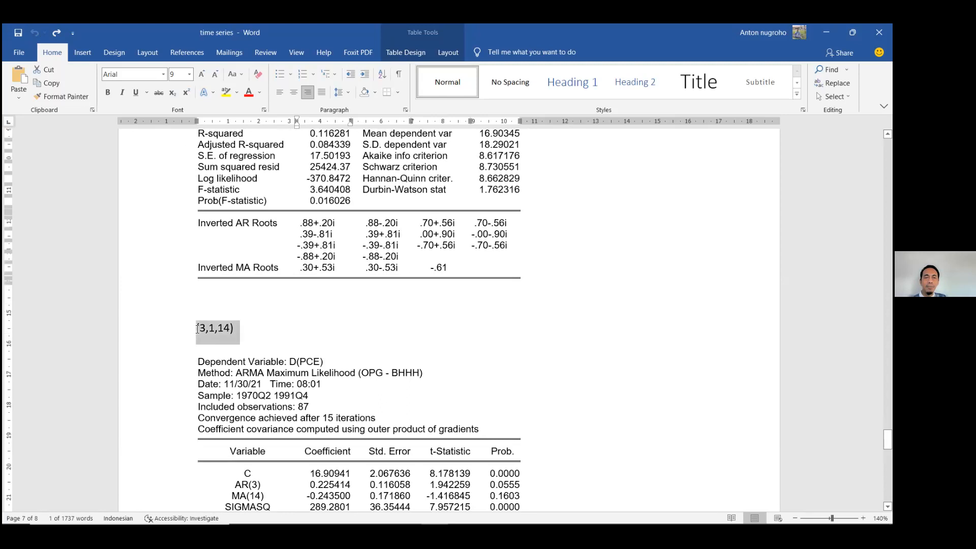
click(569, 298)
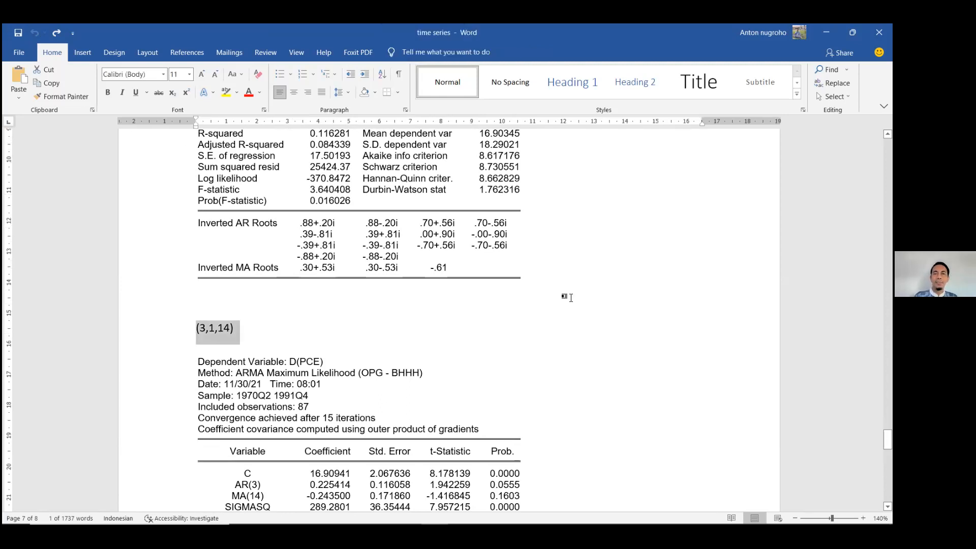
Compare the Akaike and Schwarz criteria of the (14,1,3) and (3,1,14) outputs
scroll(579, 300, up, 4)
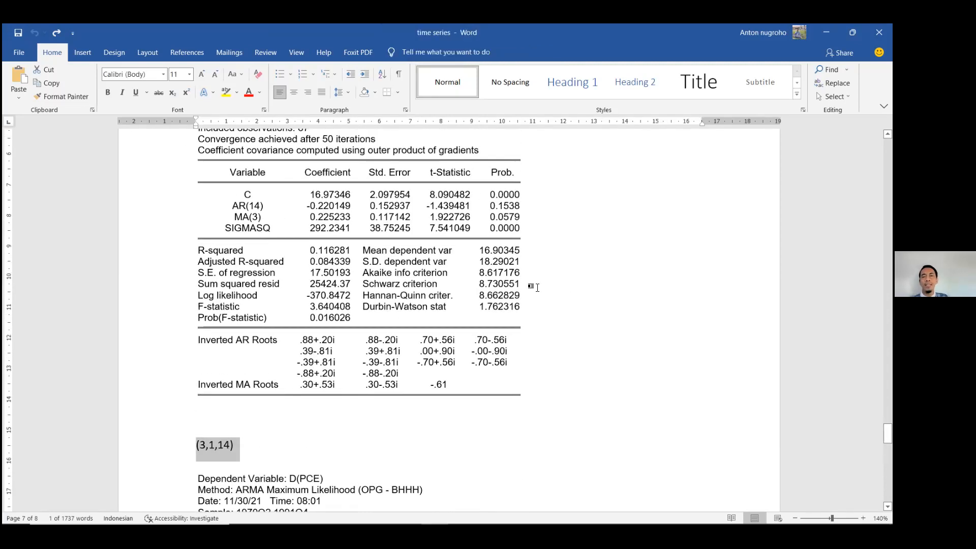
drag(479, 273, 515, 279)
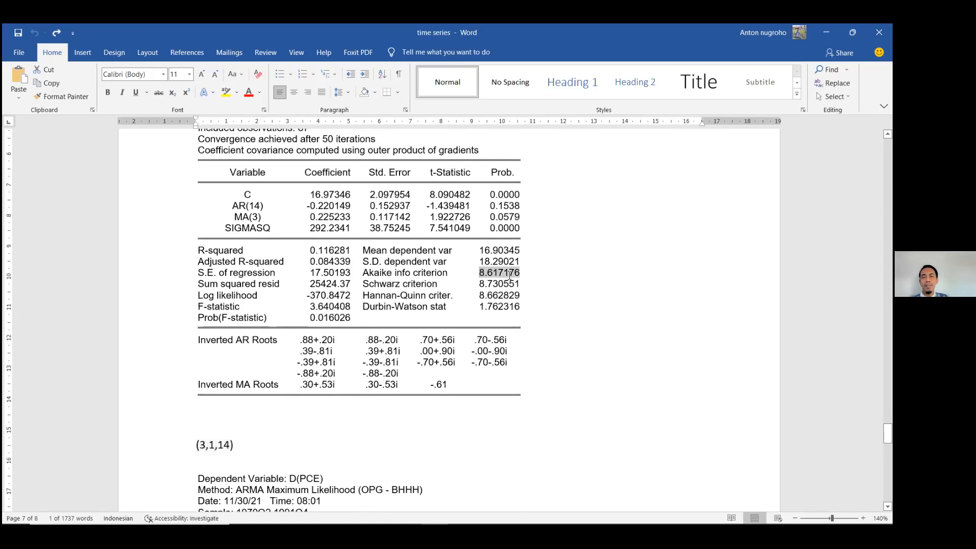
scroll(483, 299, down, 8)
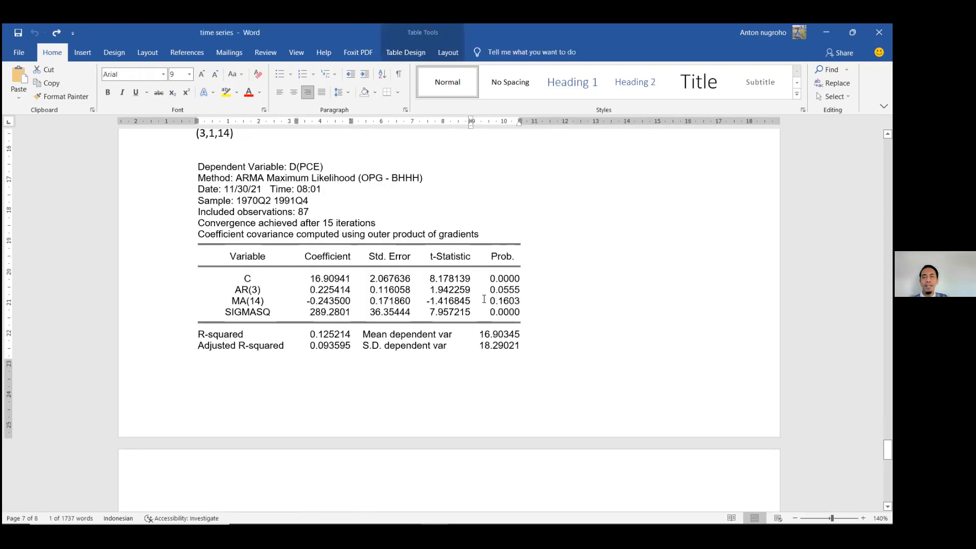
scroll(484, 297, down, 2)
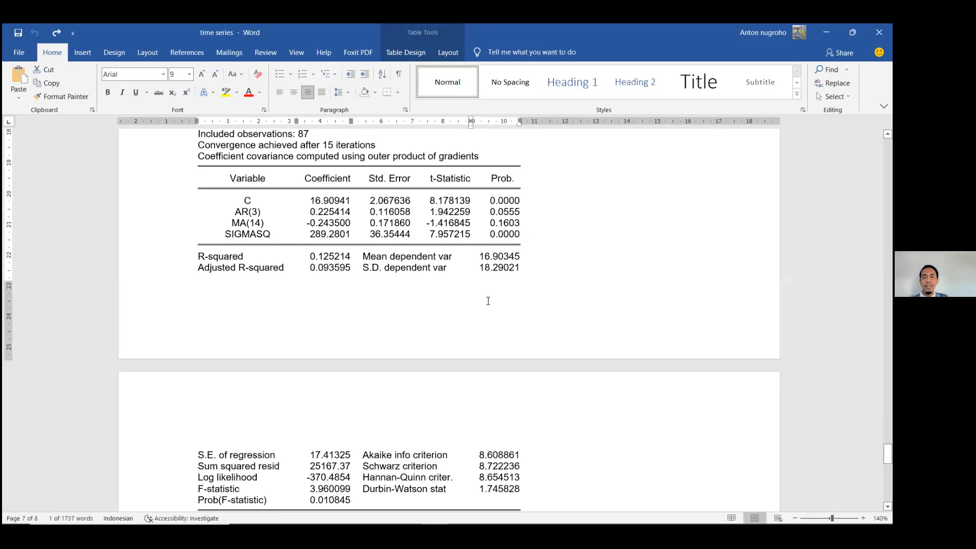
scroll(500, 356, down, 2)
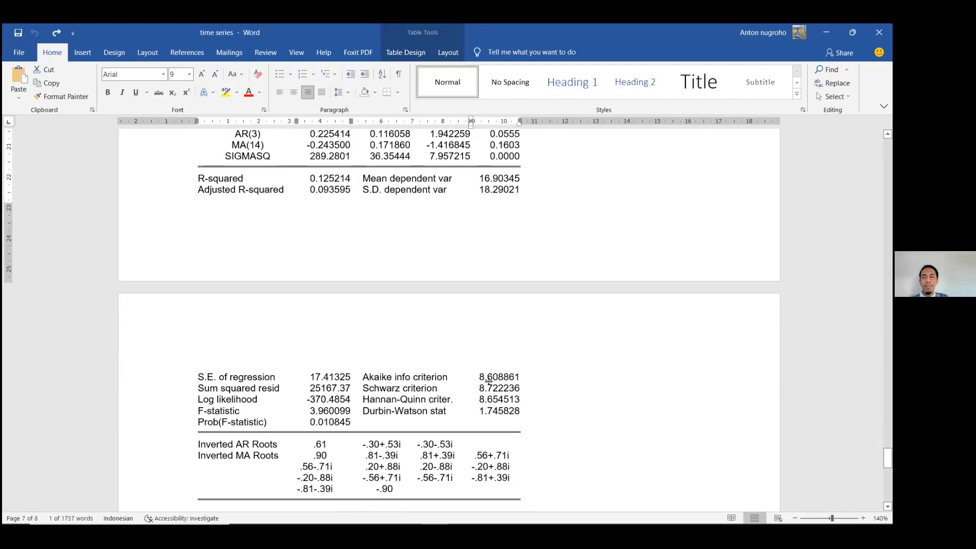
scroll(487, 382, up, 12)
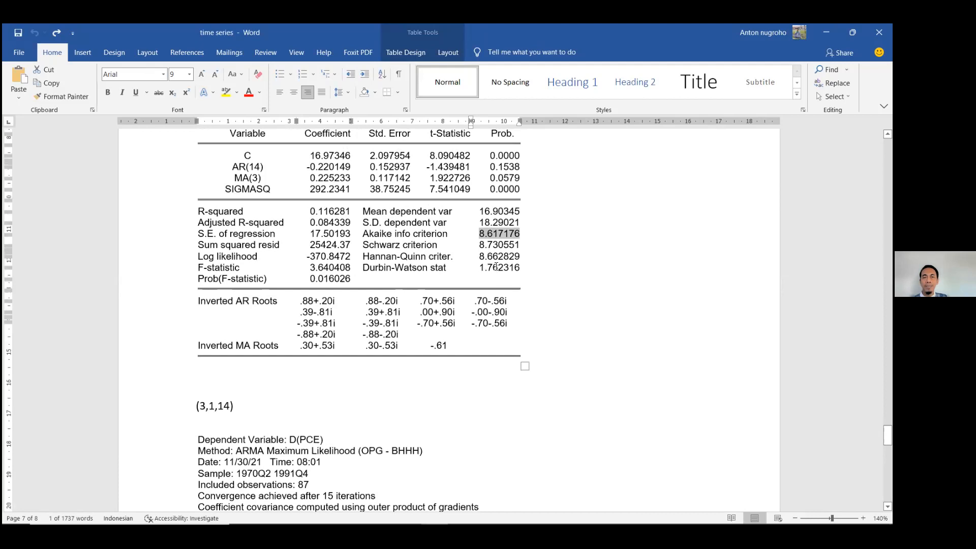
scroll(488, 252, down, 10)
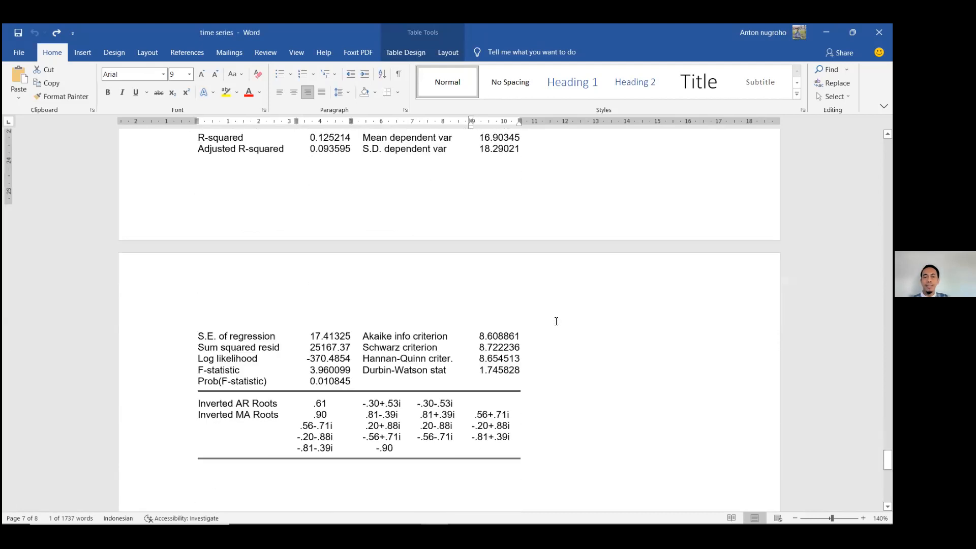
Mark the (3,1,14) heading with yellow highlighting as the chosen model
scroll(540, 323, up, 4)
scroll(539, 324, up, 3)
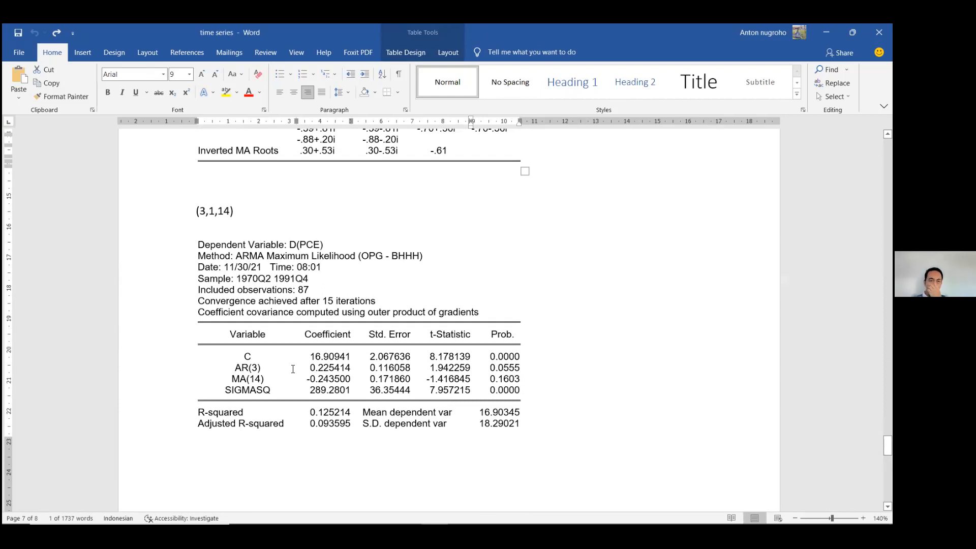
scroll(294, 370, down, 6)
scroll(304, 370, up, 5)
scroll(304, 370, up, 1)
drag(240, 213, 194, 214)
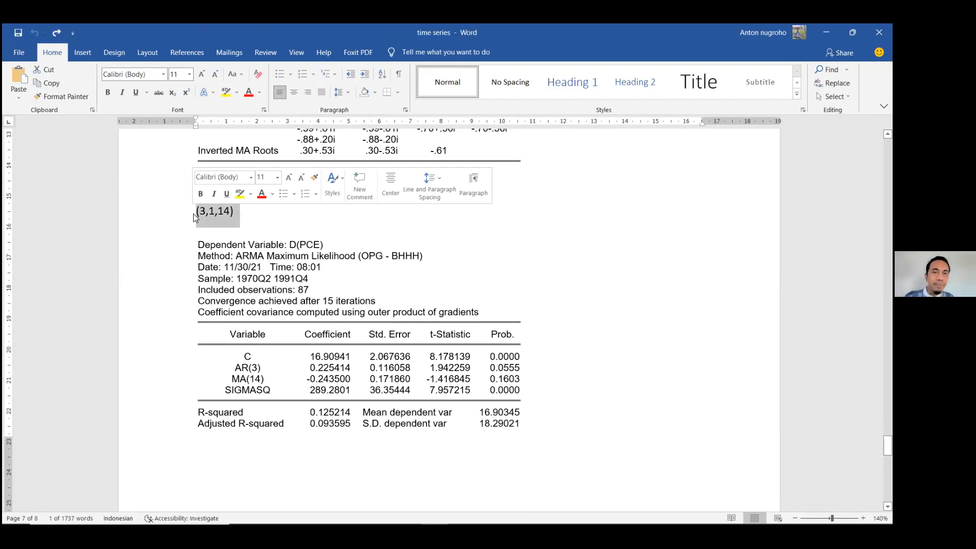
click(226, 92)
click(303, 157)
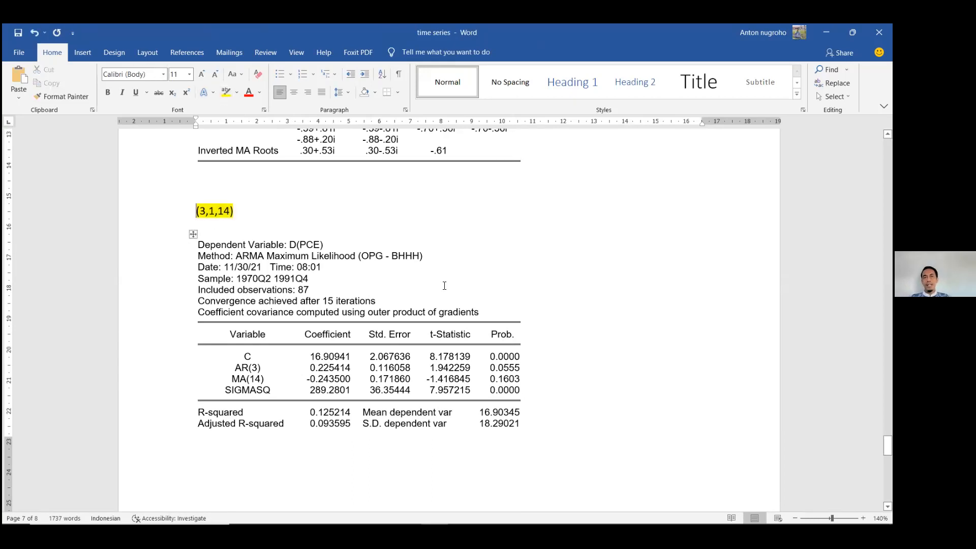
Examine the differenced PCE correlogram for autocorrelation and partial correlation lags that stand out
scroll(446, 287, up, 3)
scroll(446, 287, up, 10)
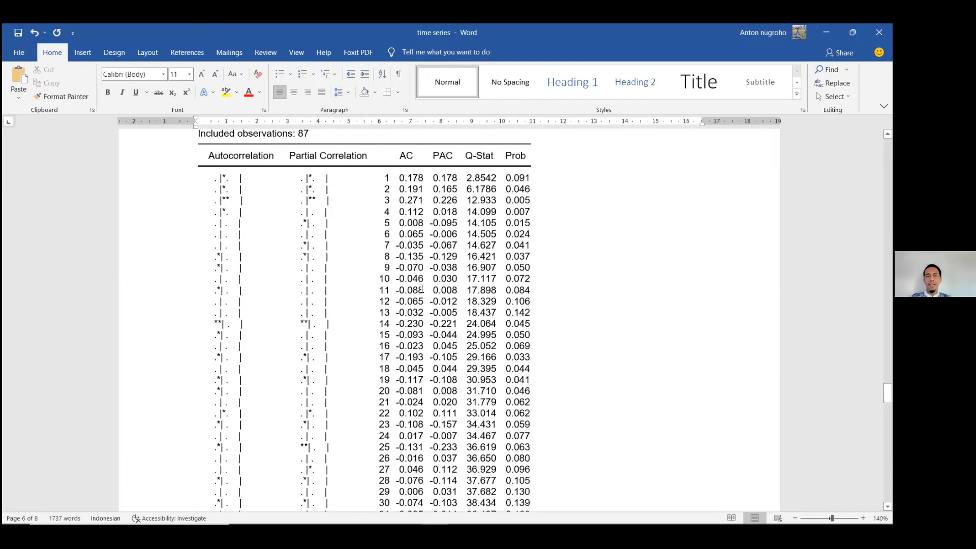
scroll(420, 300, down, 2)
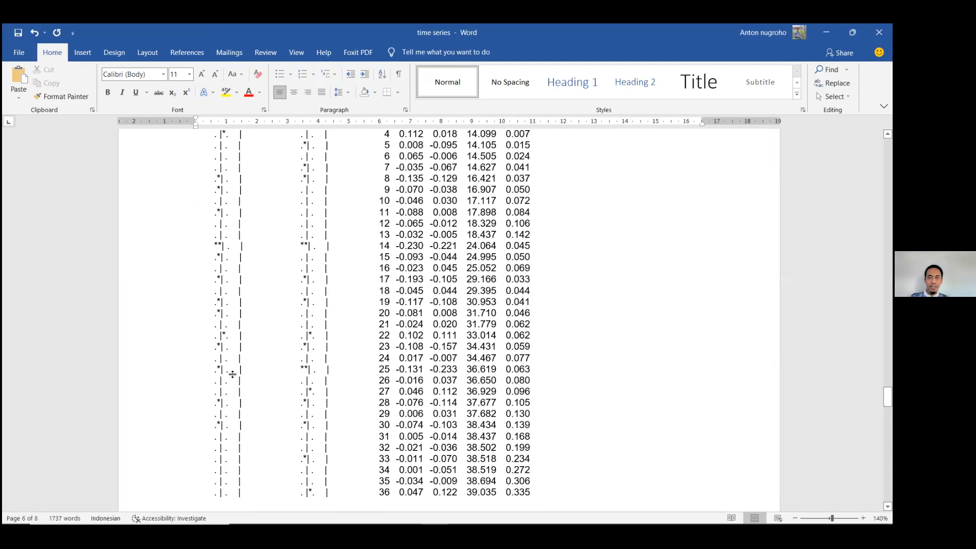
scroll(298, 367, up, 2)
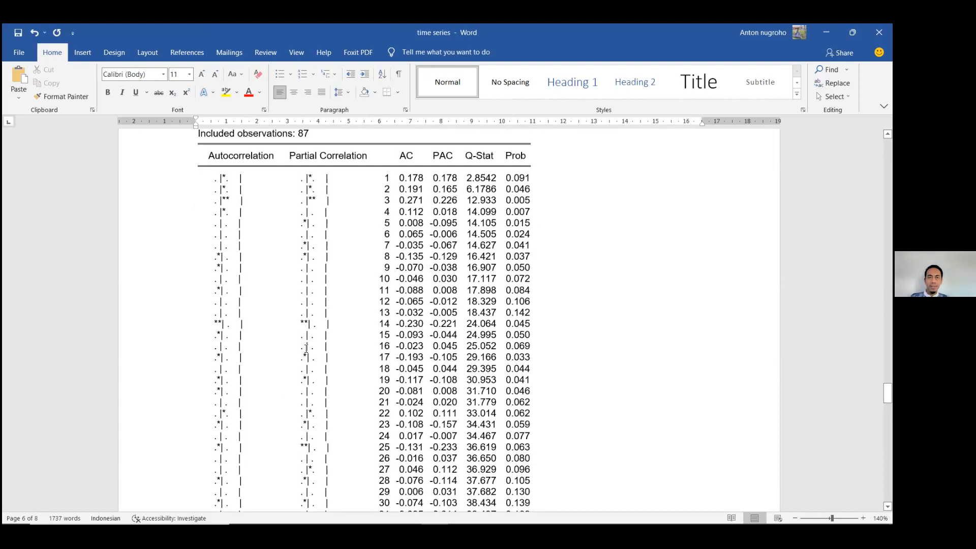
scroll(305, 351, up, 2)
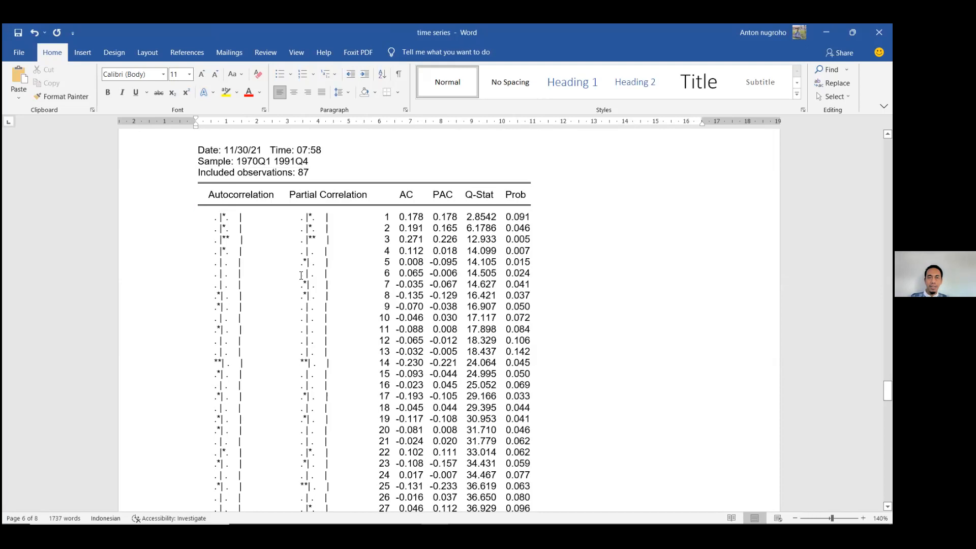
scroll(288, 306, down, 2)
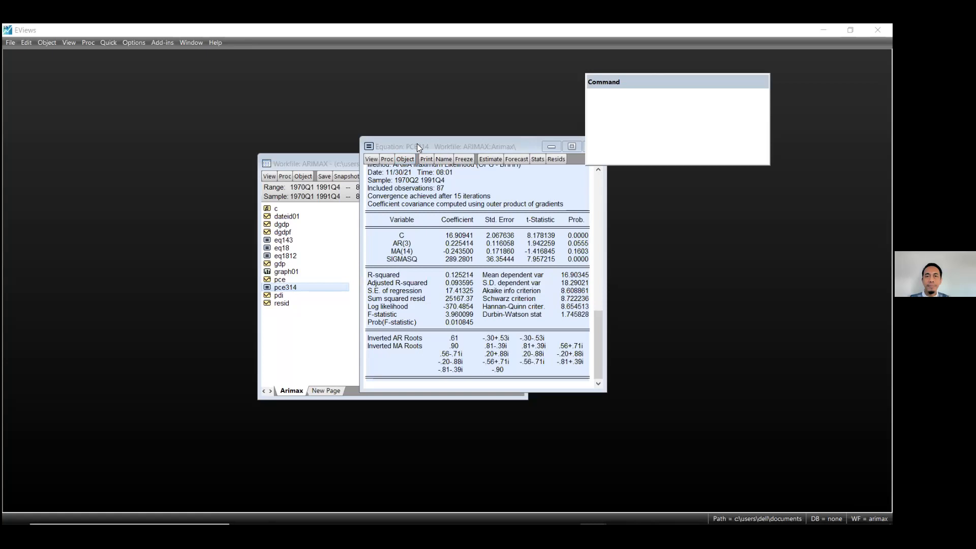
Switch to EViews, close the pce314 equation, and briefly open graph01 from the workfile before closing it
drag(416, 143, 399, 200)
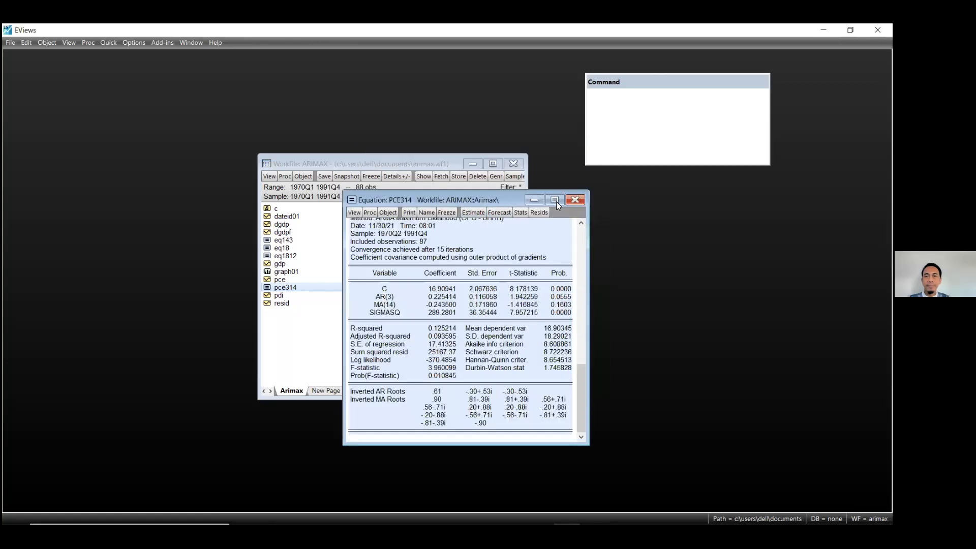
click(574, 202)
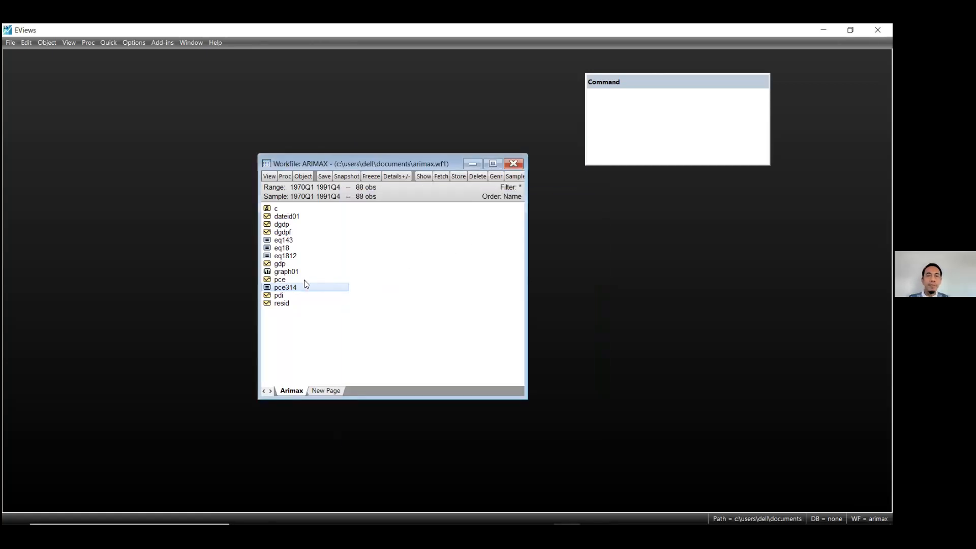
double_click(287, 272)
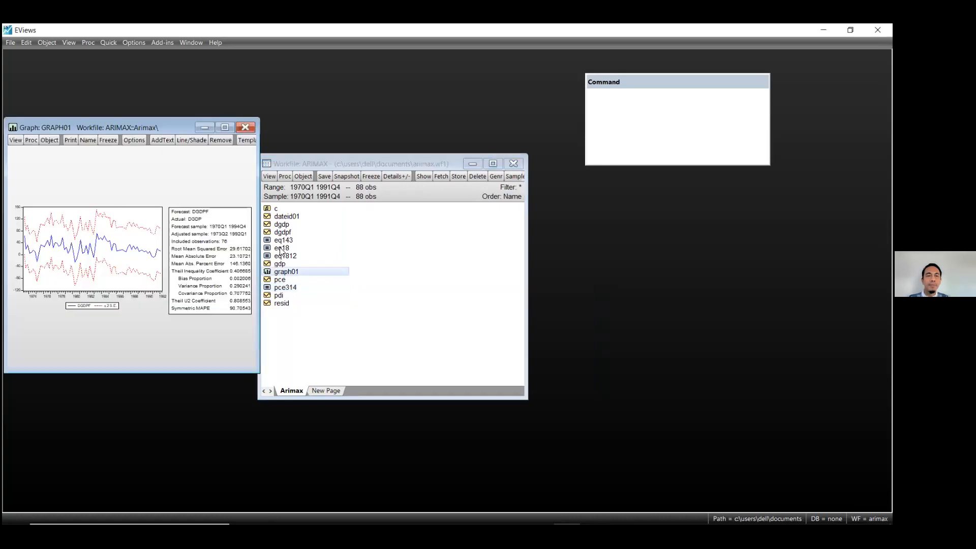
click(244, 127)
drag(343, 164, 351, 179)
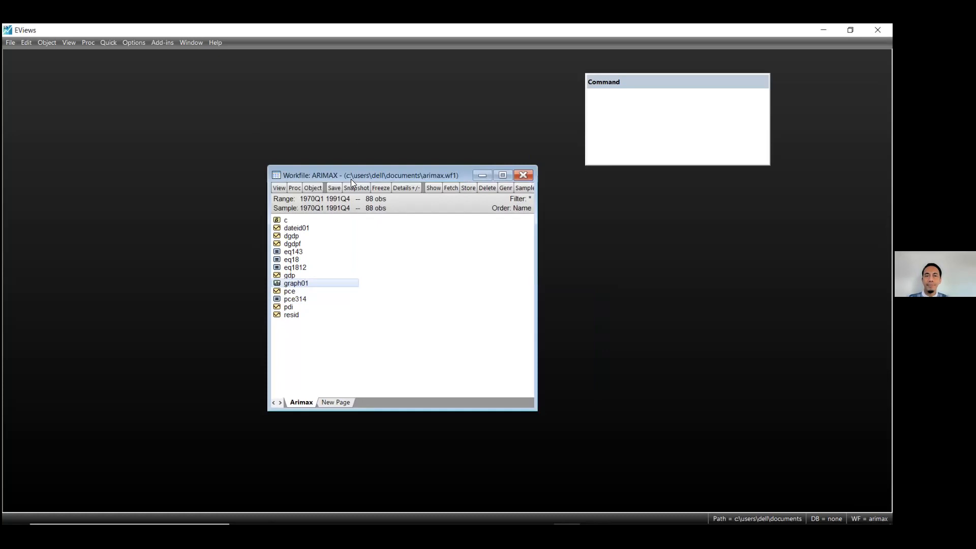
drag(350, 178, 335, 175)
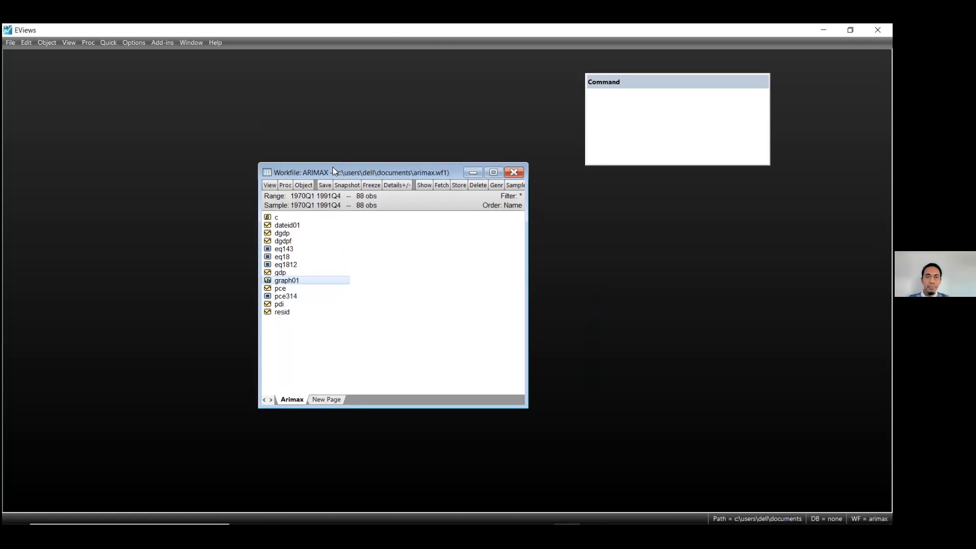
drag(333, 171, 291, 139)
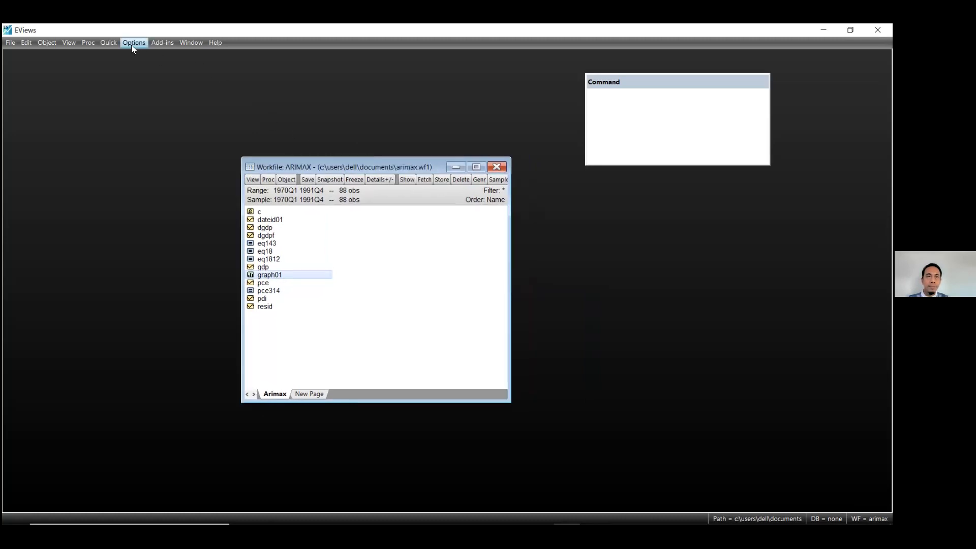
Start a new equation estimation and enter d(pce) as the dependent variable, followed by the opening of an AR term
click(112, 43)
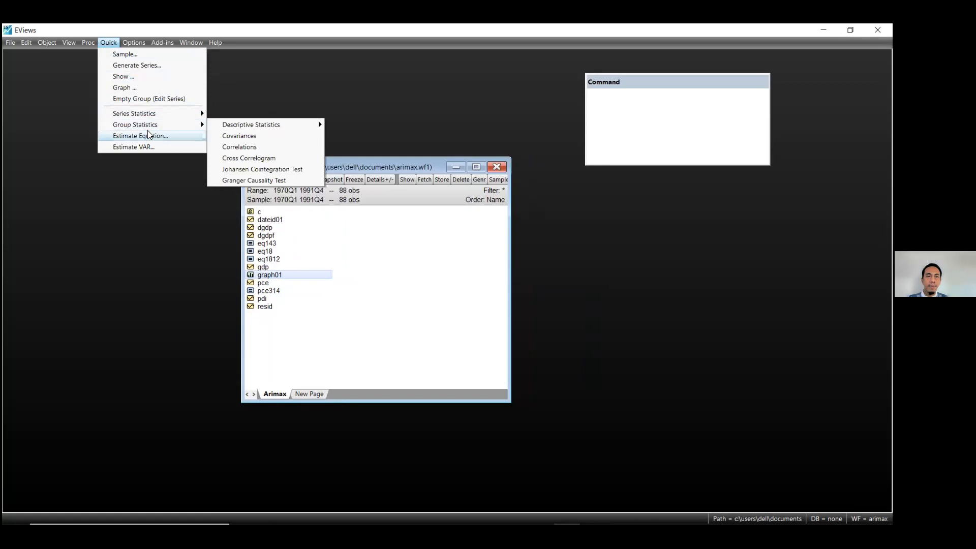
key(Return)
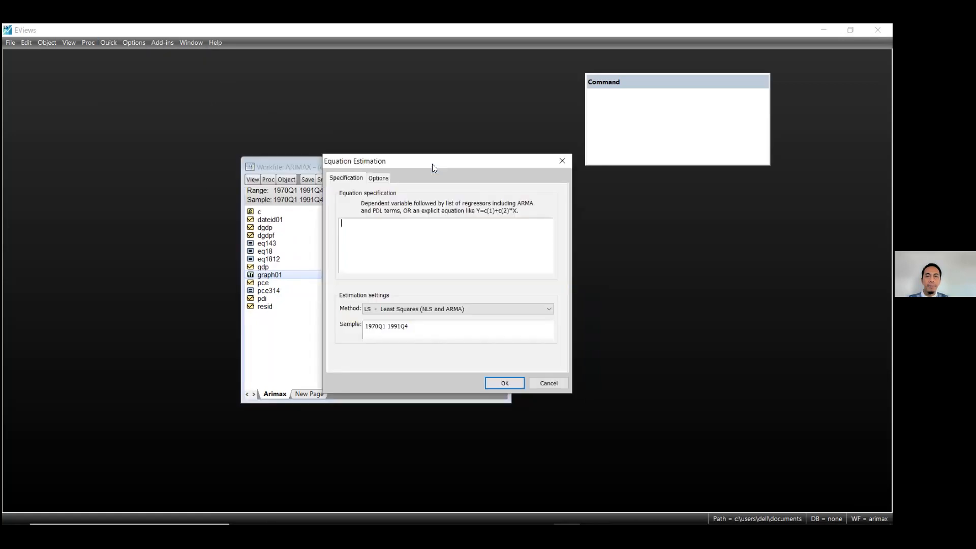
text(dateid01()
key(BackSpace)
key(BackSpace)
key(BackSpace)
key(BackSpace)
key(BackSpace)
key(BackSpace)
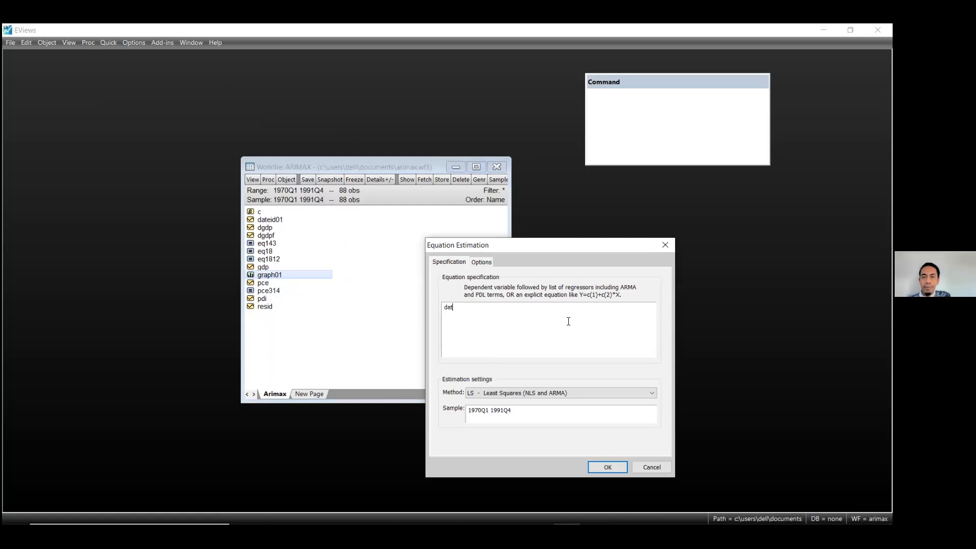
key(BackSpace)
text((pce) ar()
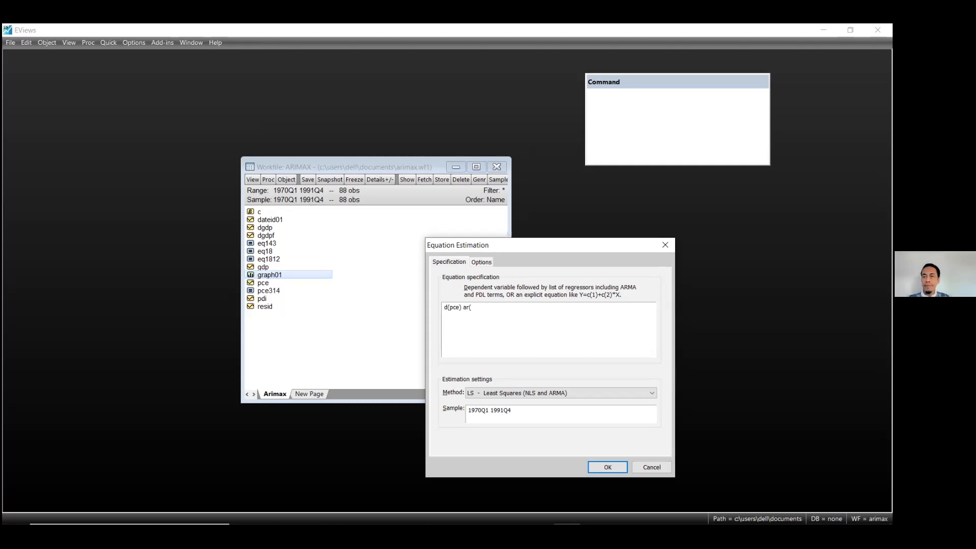
Complete the AR term as ar(3) and add the terms ma(4) and ar(25) to the equation specification
key(alt+Tab)
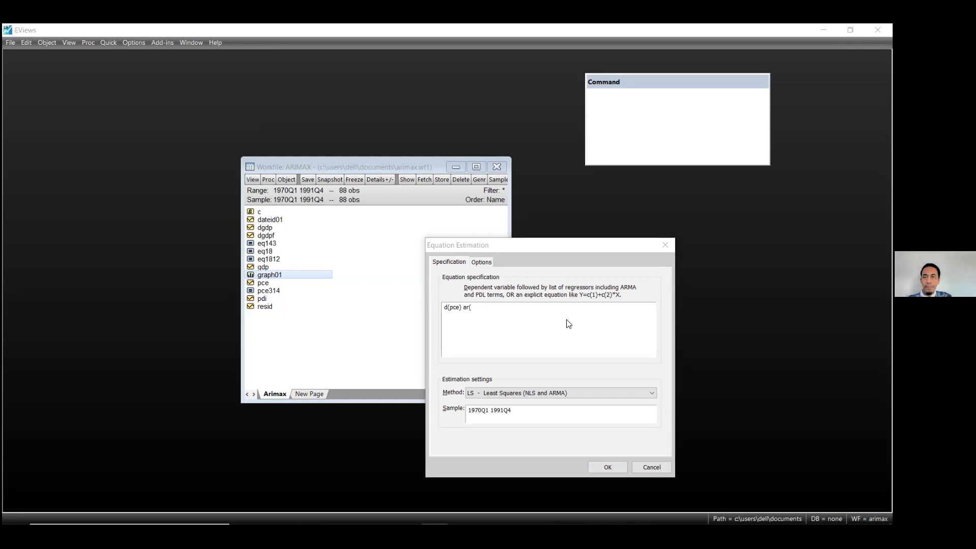
click(735, 380)
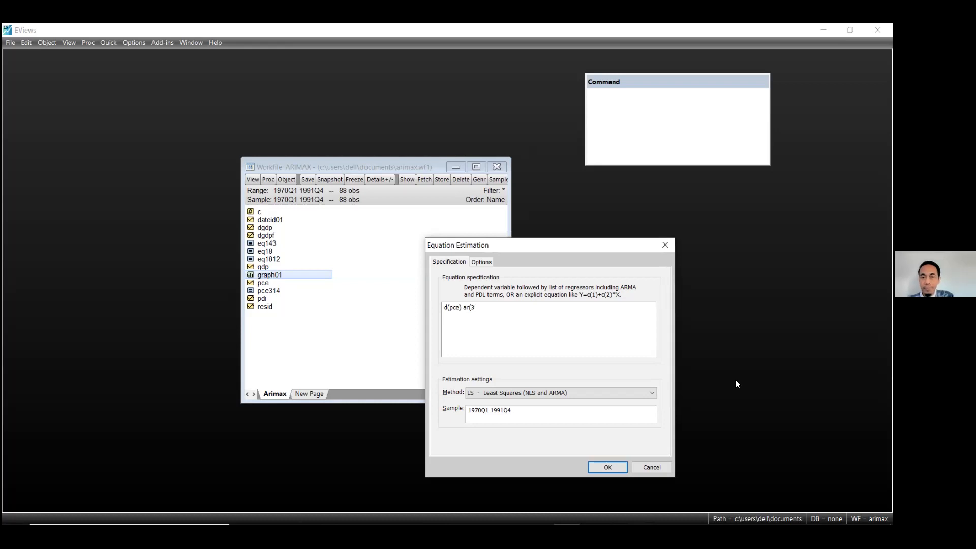
text(ma)
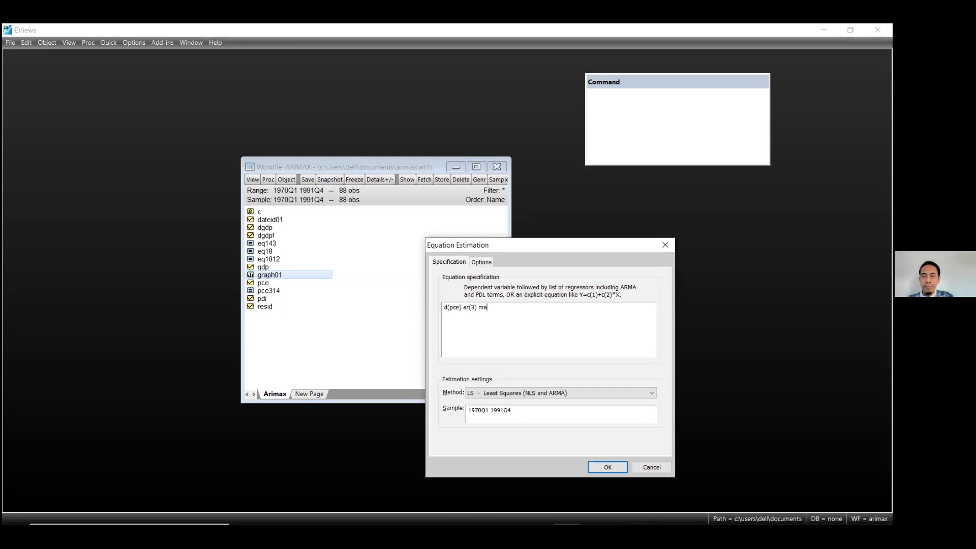
text((4)
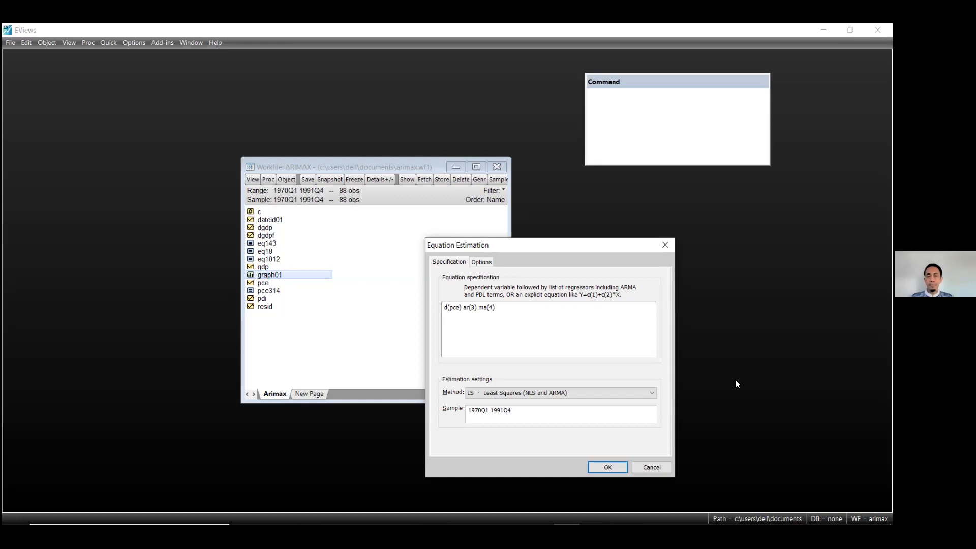
text() ar(25)
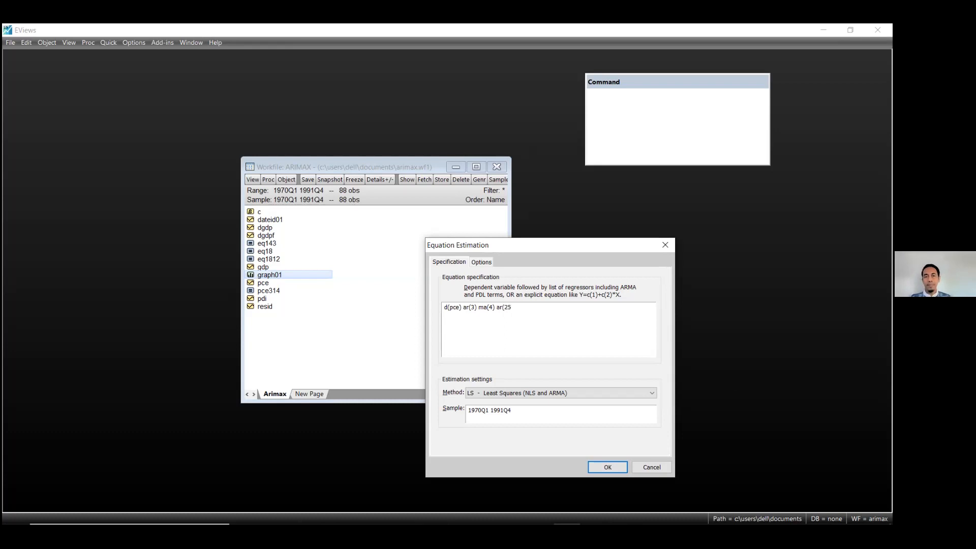
text())
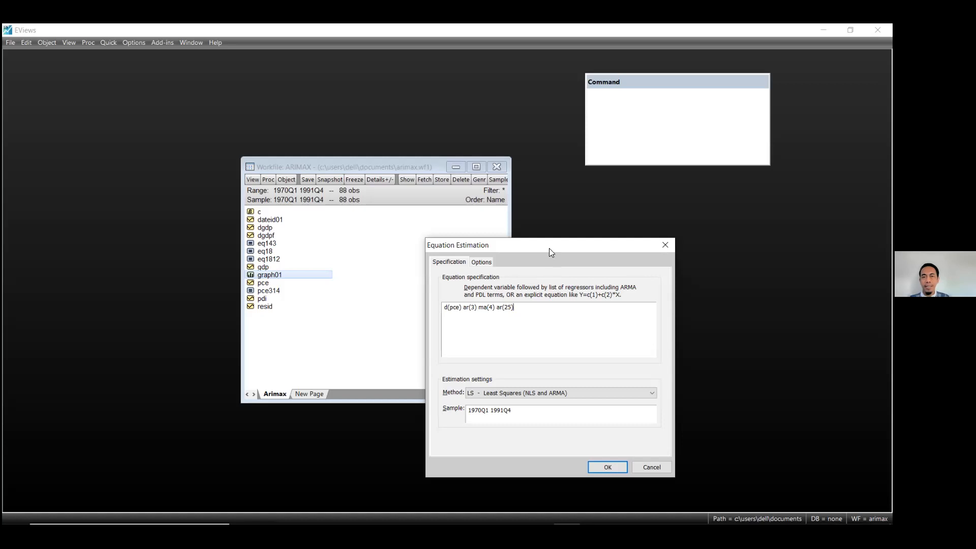
Correct the MA term in the equation specification to ma(14)
drag(547, 248, 540, 248)
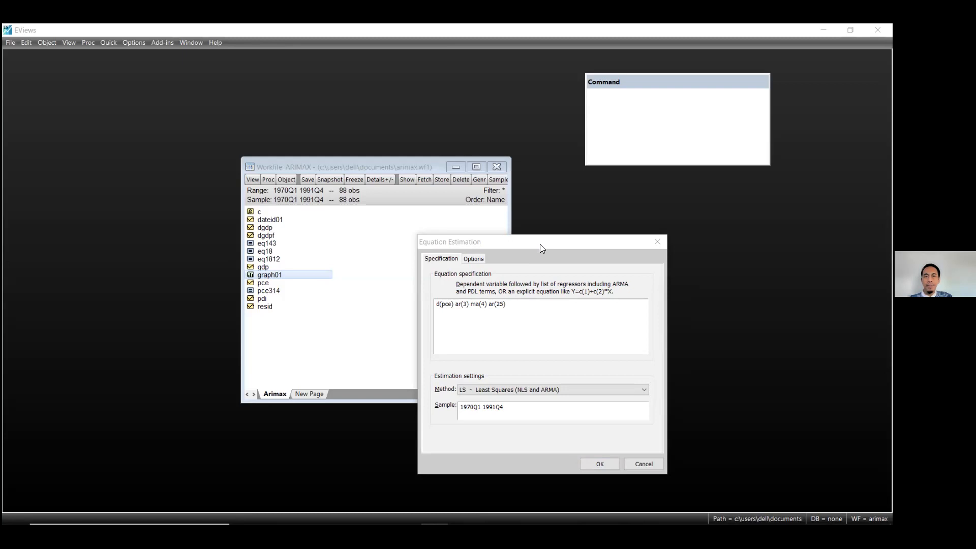
click(481, 304)
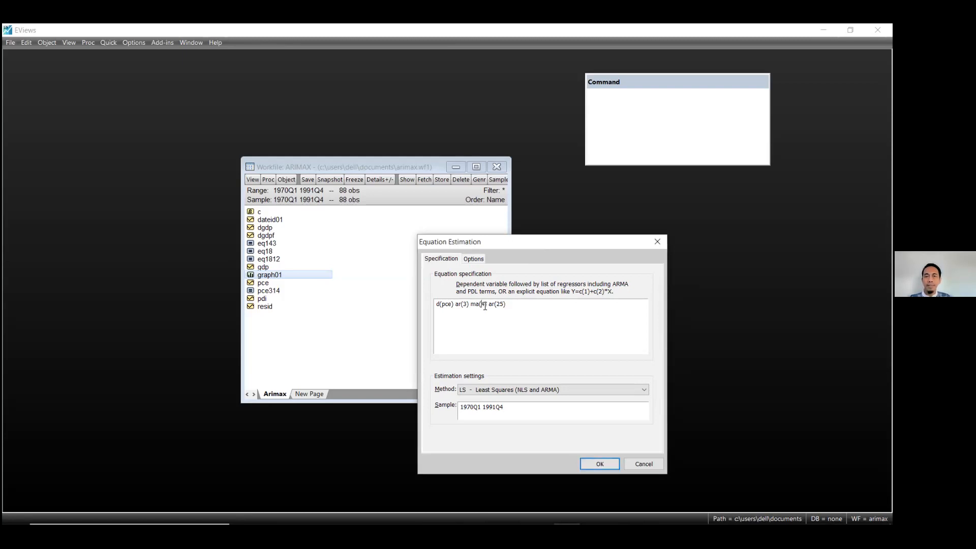
text(1)
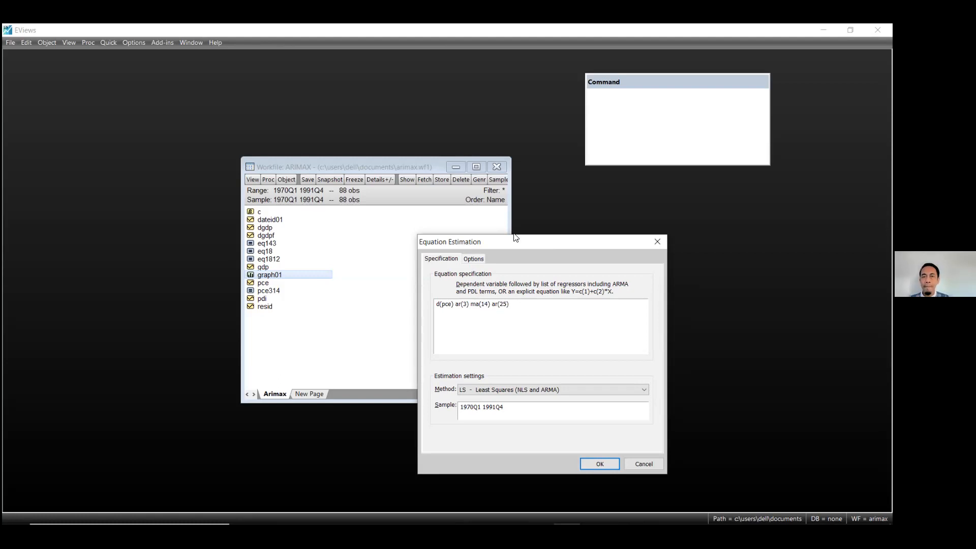
drag(513, 240, 477, 226)
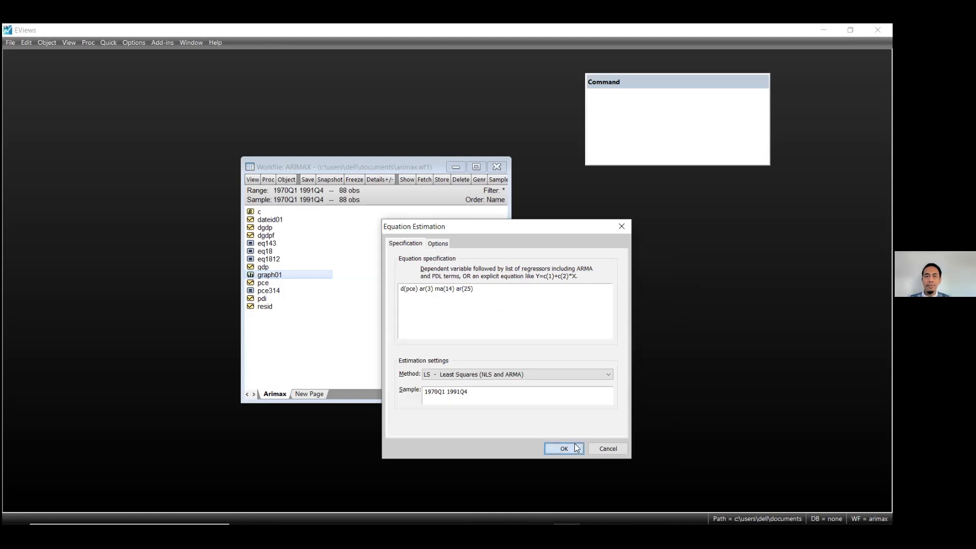
Estimate the d(pce) equation with ar(3), ma(14) and ar(25), and copy its full results table with numbers as displayed
key(Return)
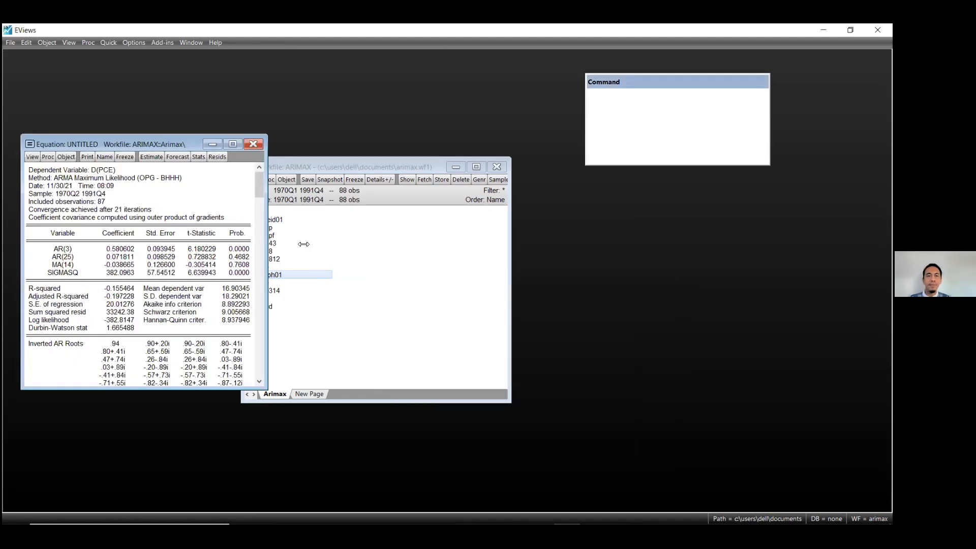
drag(188, 144, 356, 147)
drag(197, 172, 434, 382)
scroll(446, 342, down, 2)
scroll(449, 346, down, 1)
right_click(291, 231)
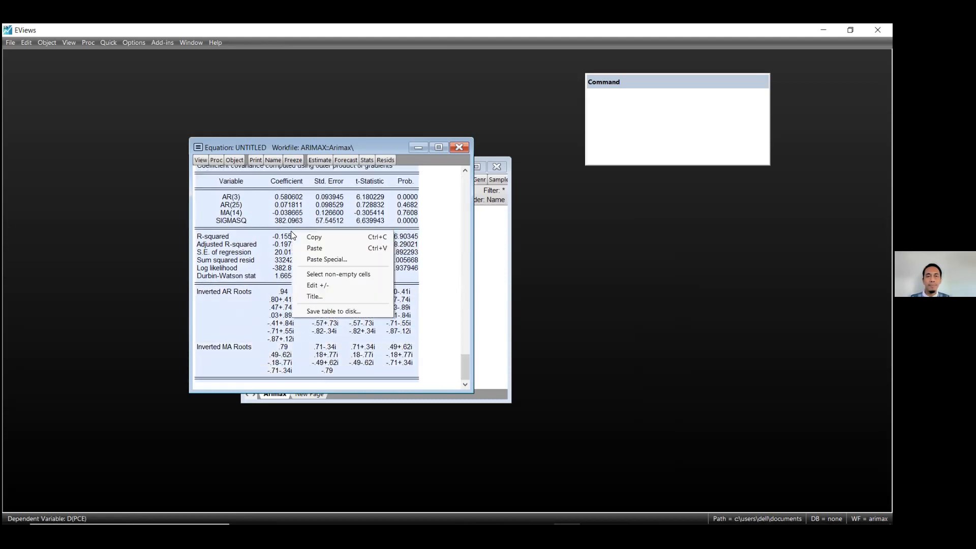
click(307, 238)
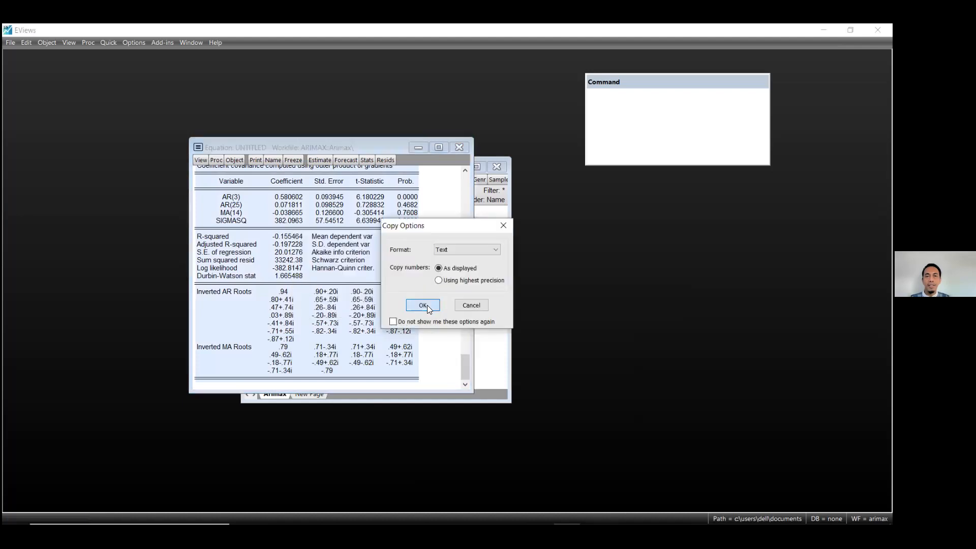
click(422, 304)
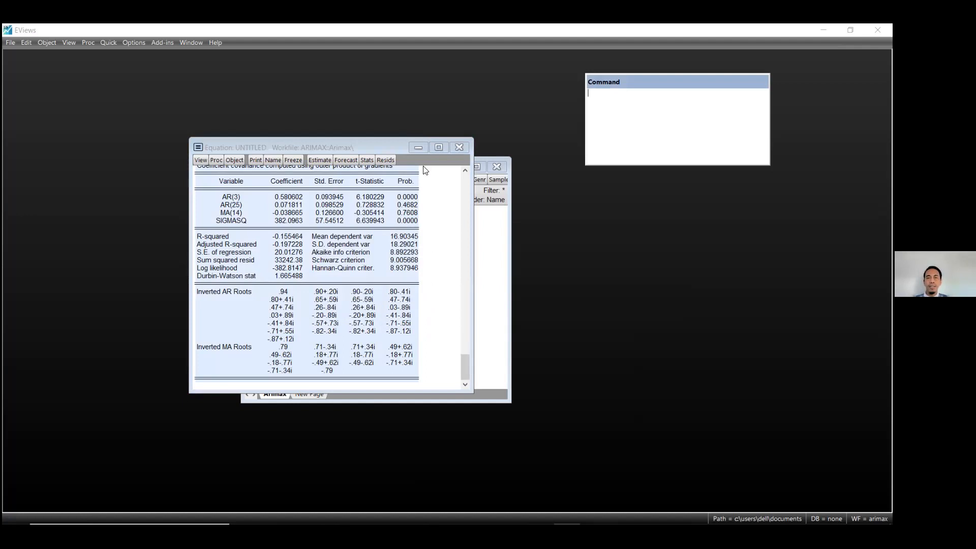
click(459, 147)
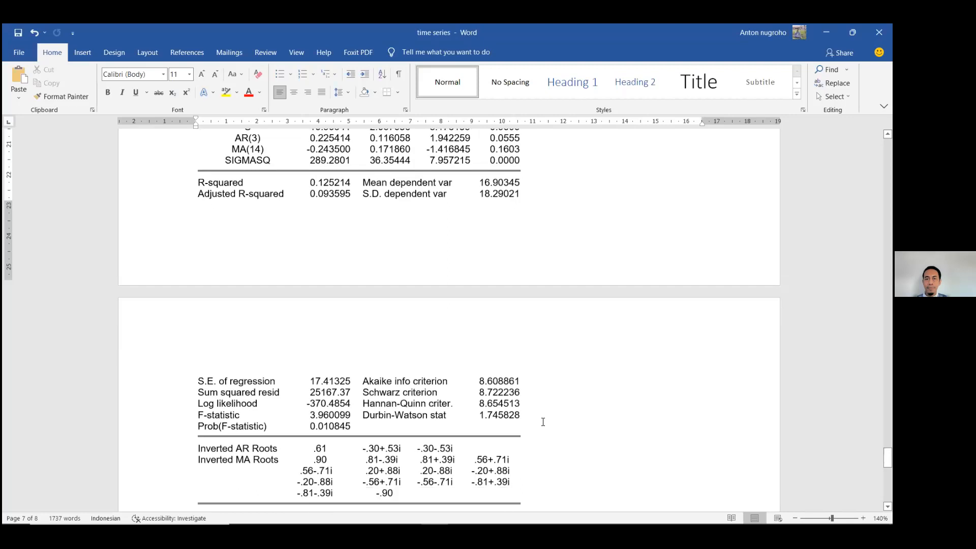
Switch to the Word document time series and paste the copied estimation results below the last output table, on page 8
scroll(452, 340, down, 6)
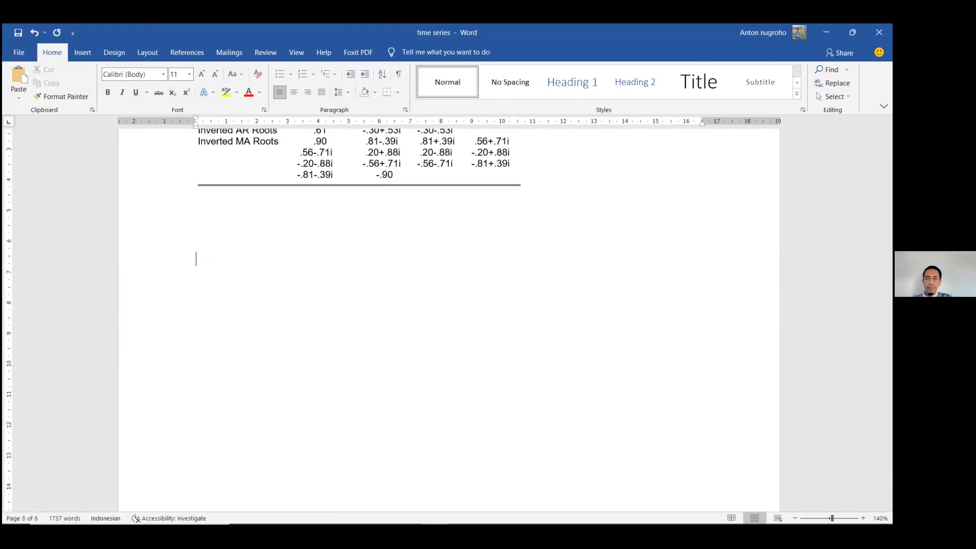
key(ctrl+z)
key(ctrl+z)
key(ctrl+z)
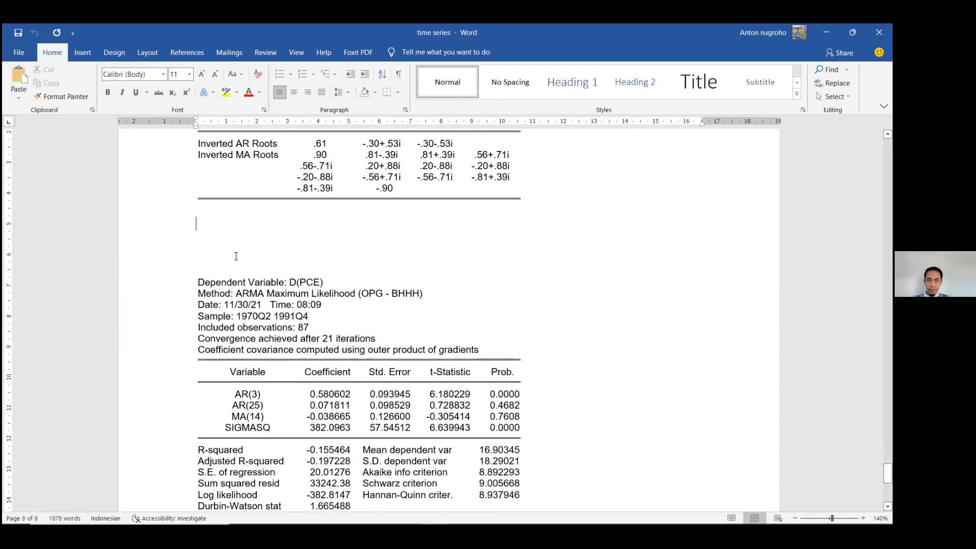
Label the last regression output, the one with the AR(25) term, as "(3,1,14) ar(25)" on the blank line above it
text(()
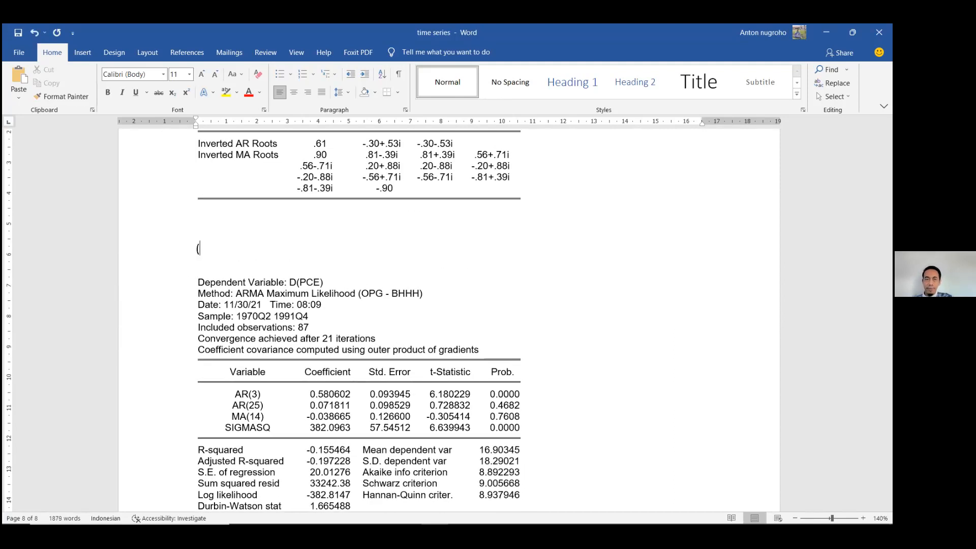
text(3,1,)
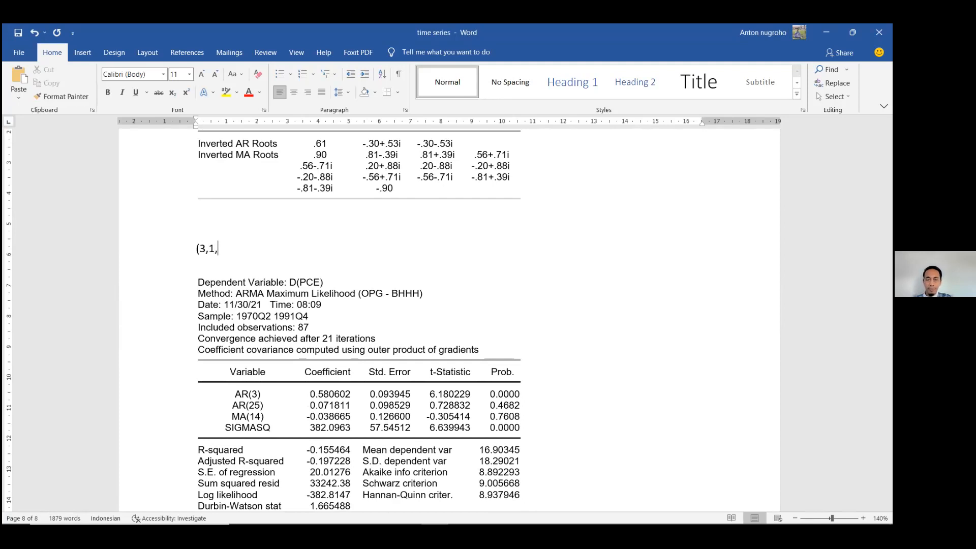
text(14) ar)
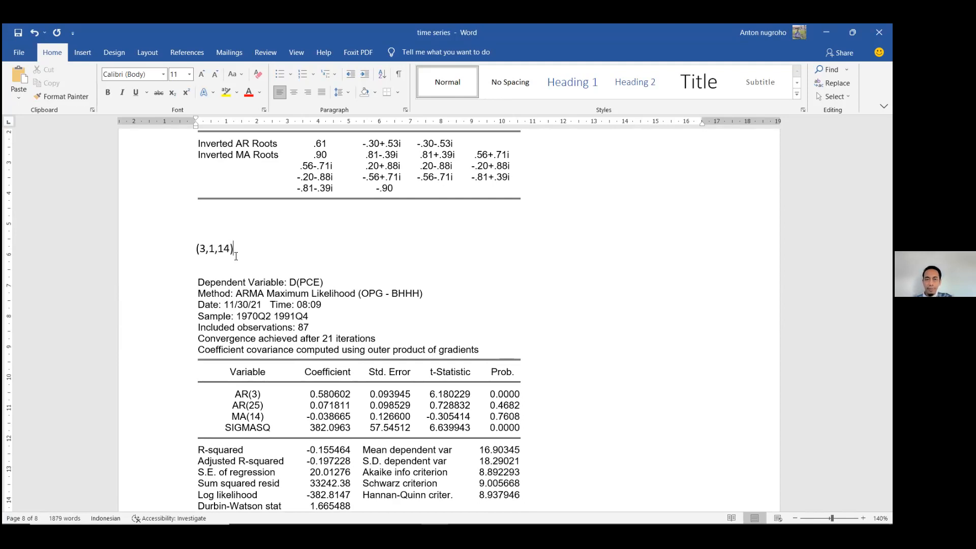
text((25))
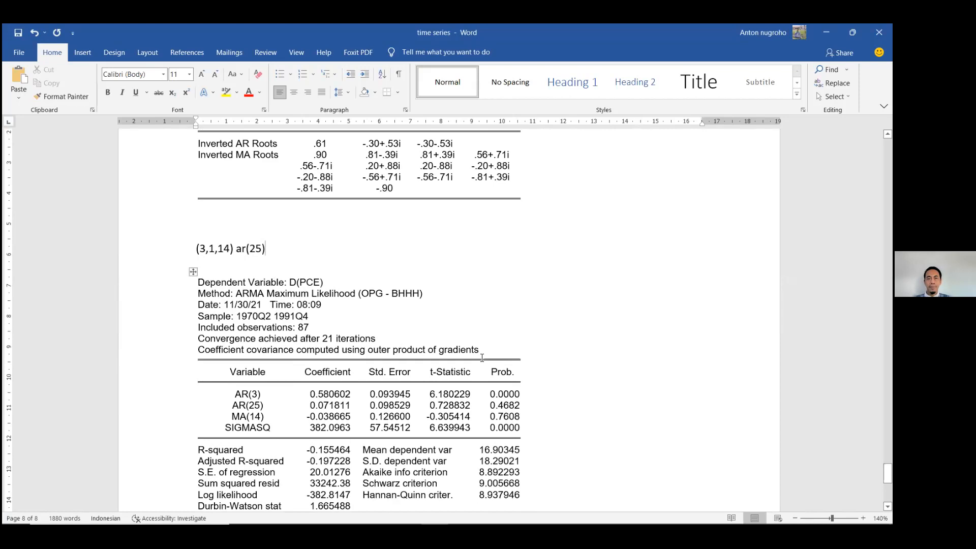
Examine the coefficients and probabilities of the AR and MA terms in the (3,1,14) ar(25) output
scroll(376, 308, up, 9)
scroll(554, 351, down, 9)
scroll(563, 365, down, 3)
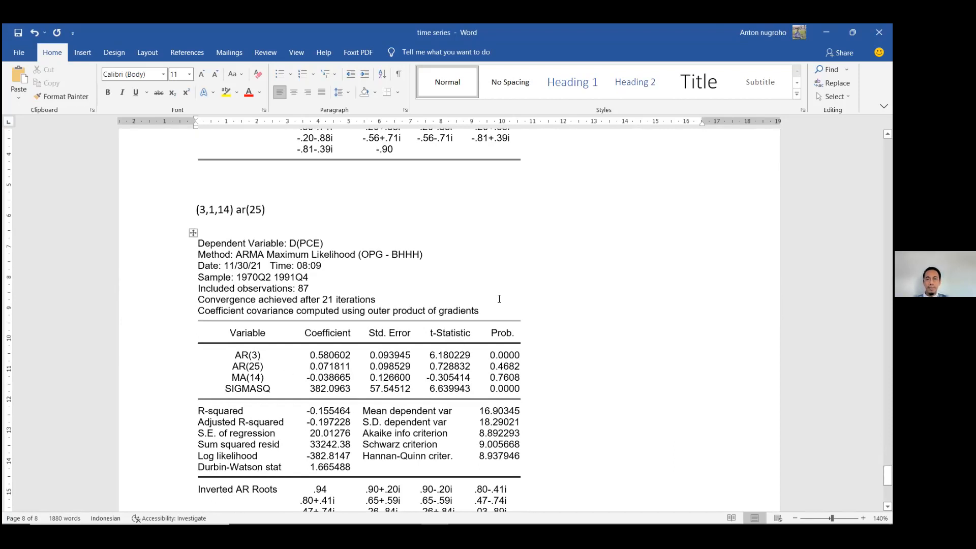
scroll(500, 299, down, 3)
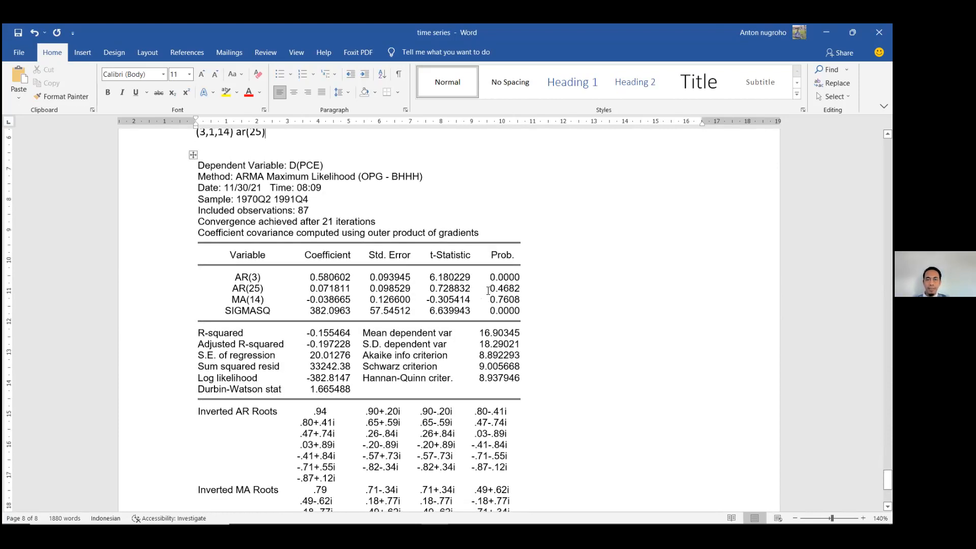
scroll(500, 292, up, 1)
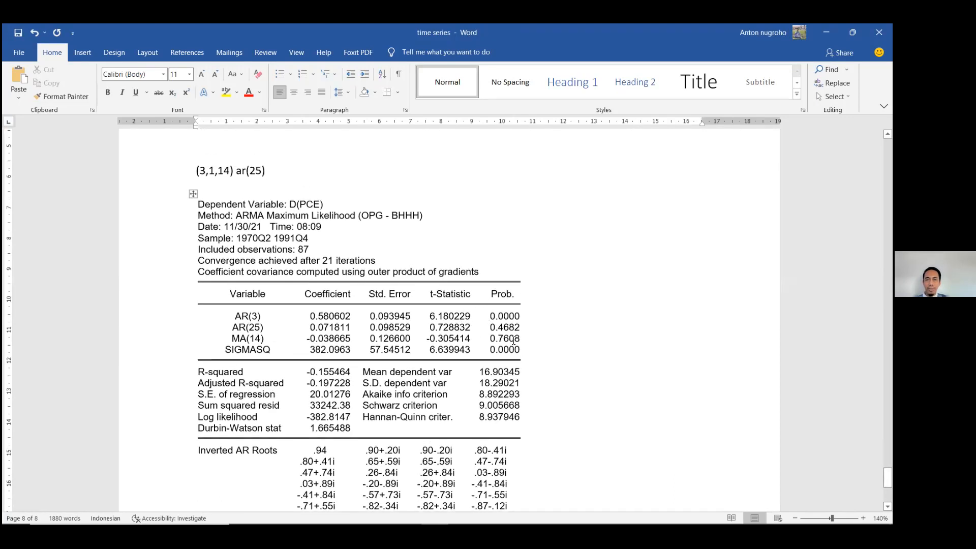
scroll(333, 369, down, 1)
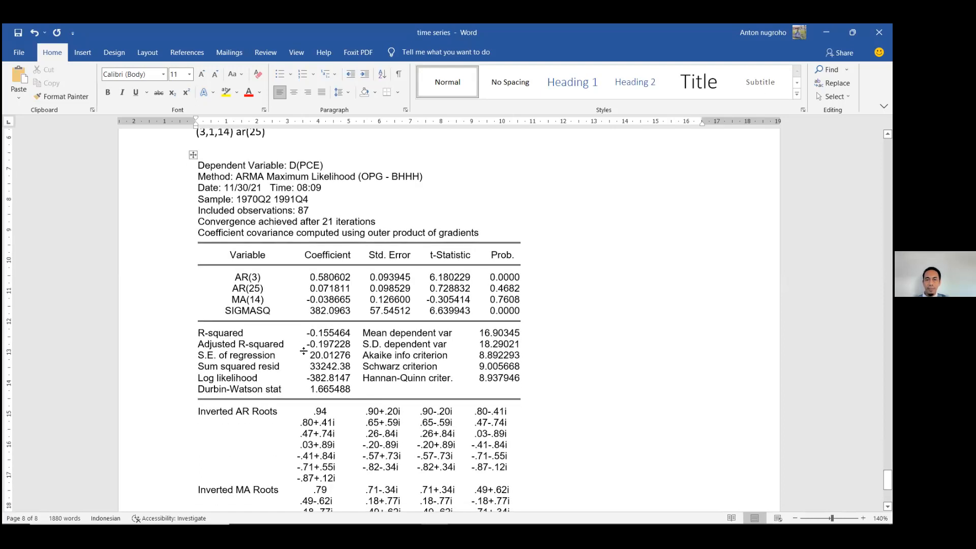
scroll(312, 348, up, 2)
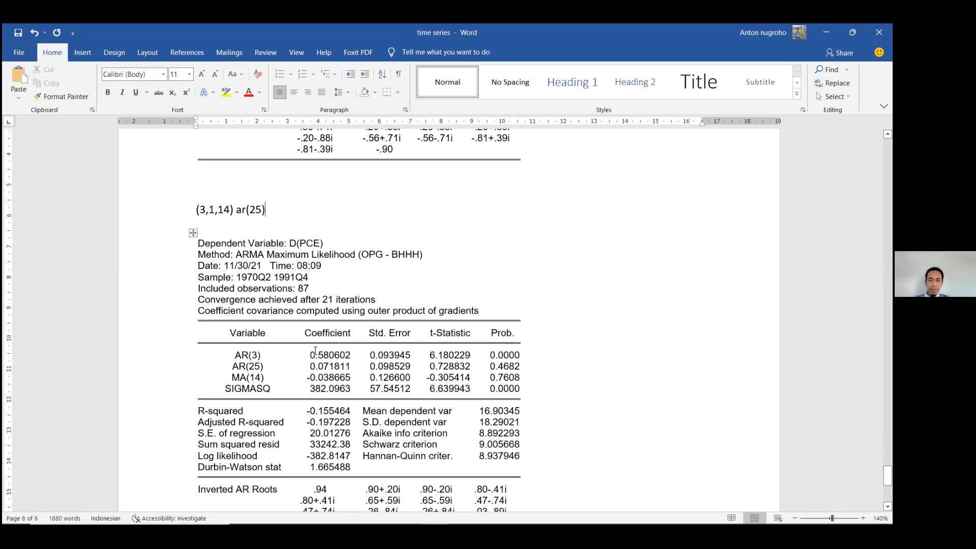
Compare the R-squared and adjusted R-squared of the highlighted (3,1,14) model with those of the (3,1,14) ar(25) model
scroll(315, 351, up, 7)
scroll(315, 348, up, 6)
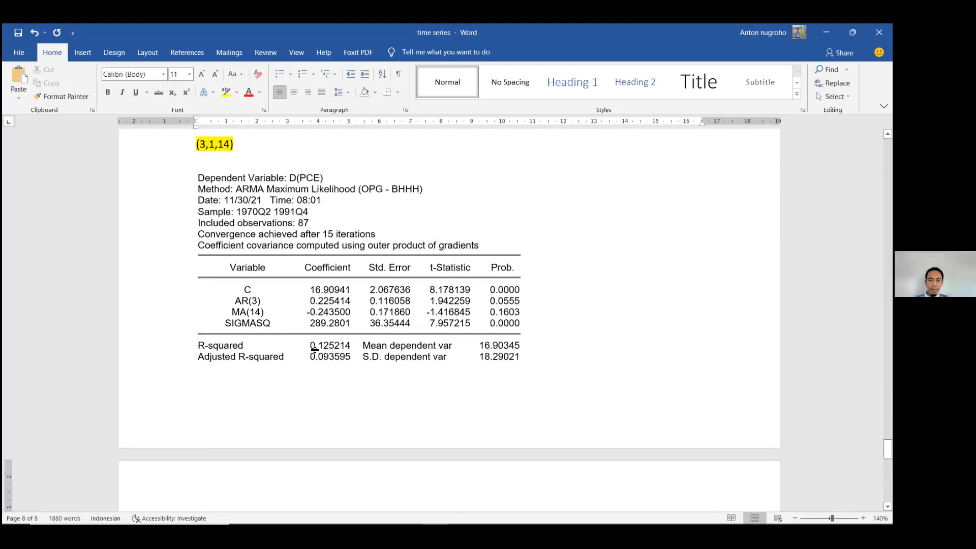
scroll(389, 364, down, 1)
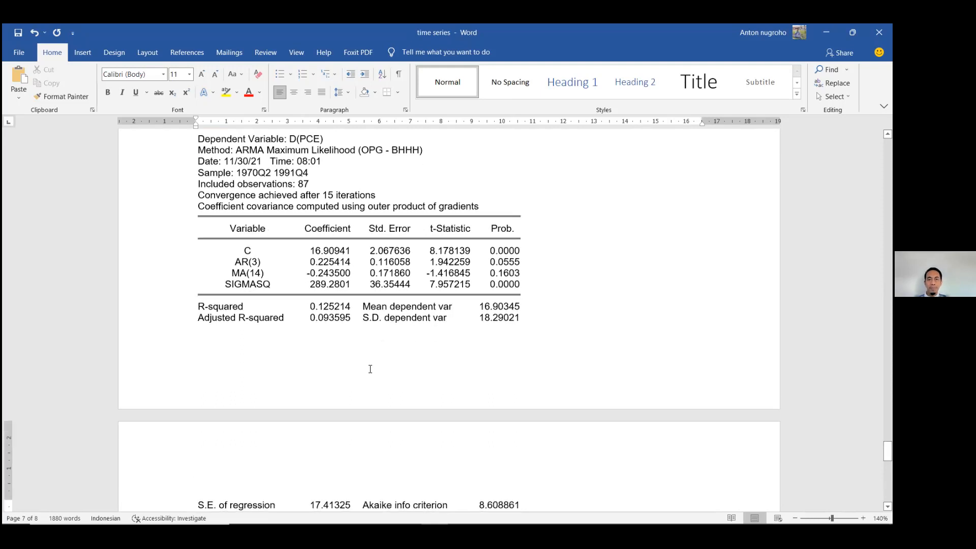
scroll(313, 365, up, 2)
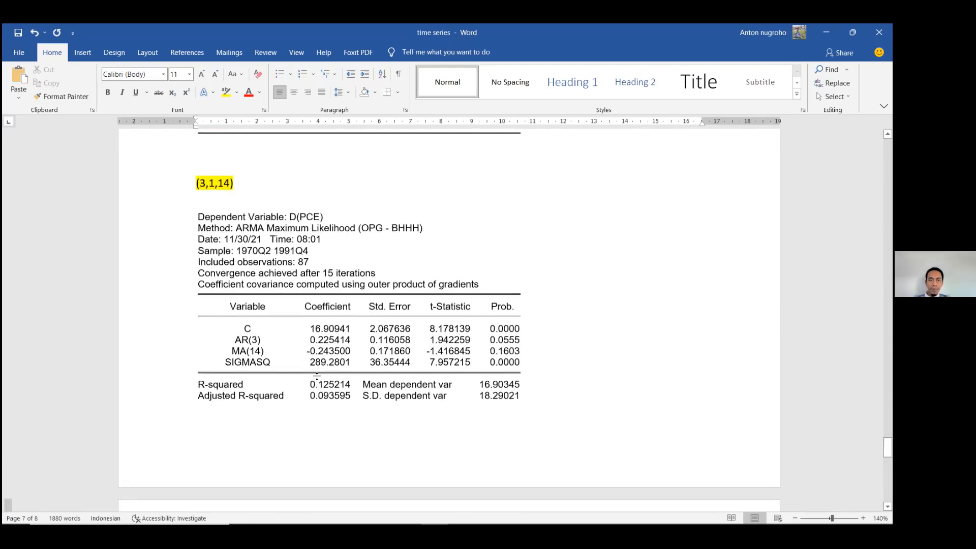
scroll(320, 388, down, 10)
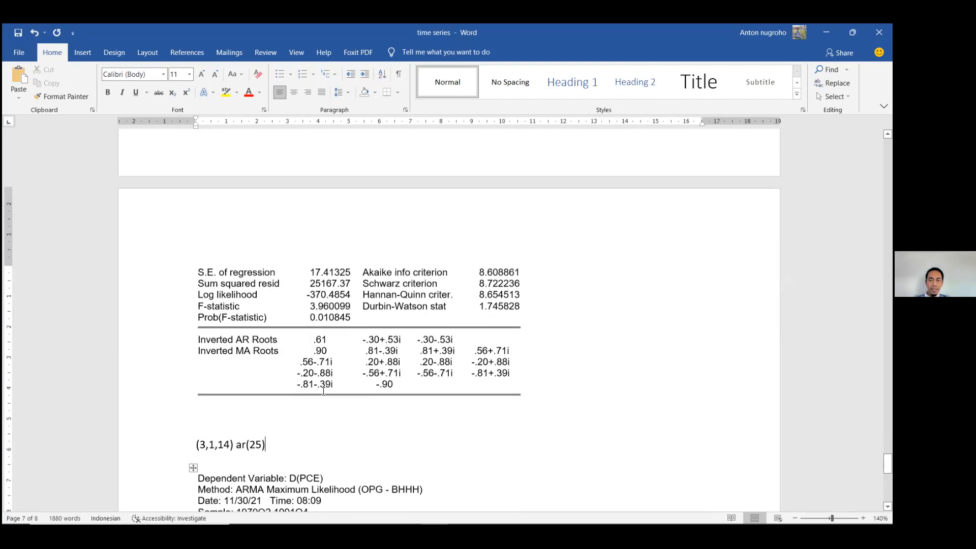
scroll(323, 391, down, 2)
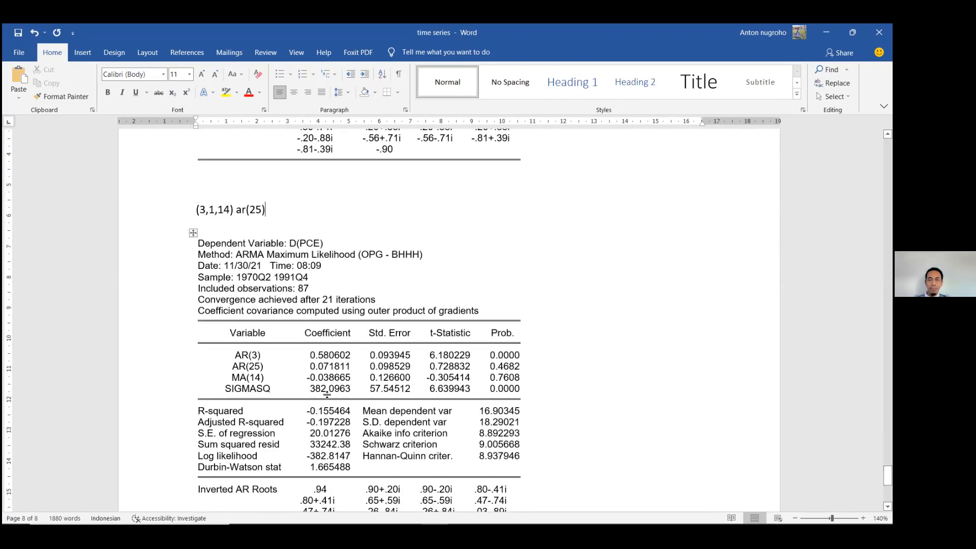
drag(312, 412, 335, 409)
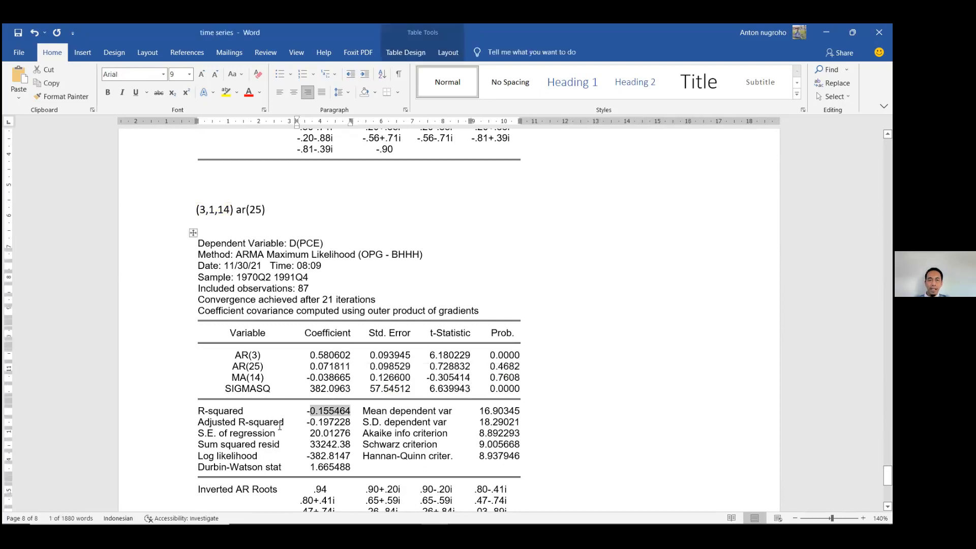
scroll(281, 425, up, 10)
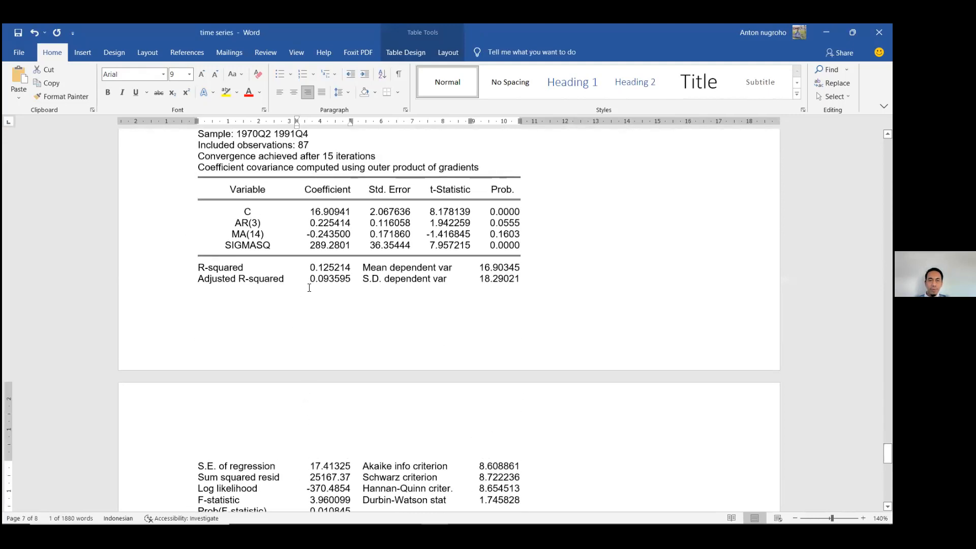
scroll(308, 286, down, 10)
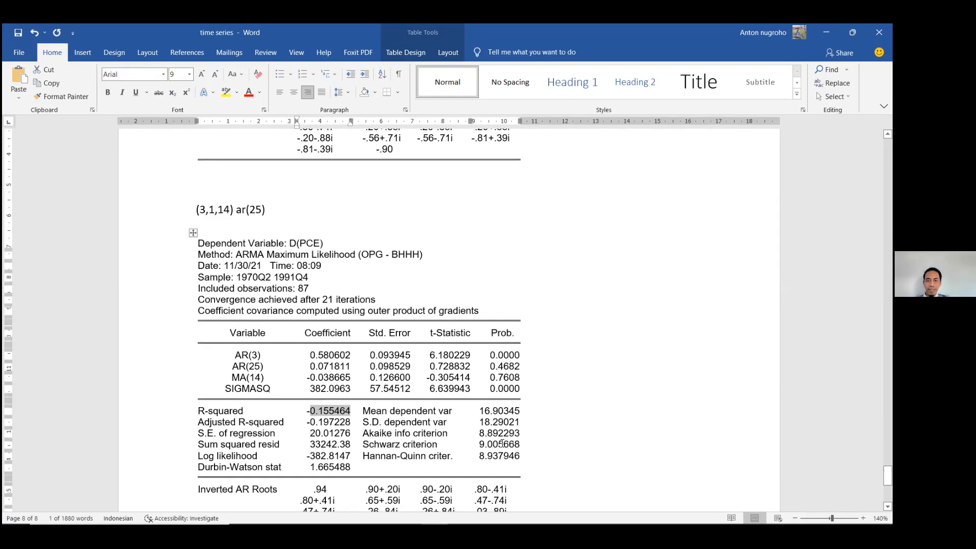
click(423, 433)
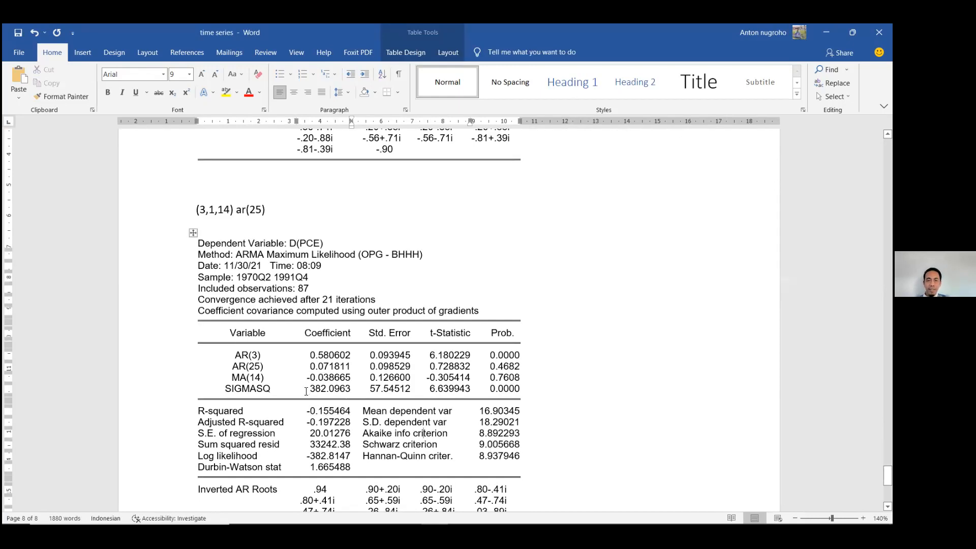
Compare the SIGMASQ coefficients of the (3,1,14) and (3,1,14) ar(25) outputs, marking each value in its table
scroll(306, 391, up, 10)
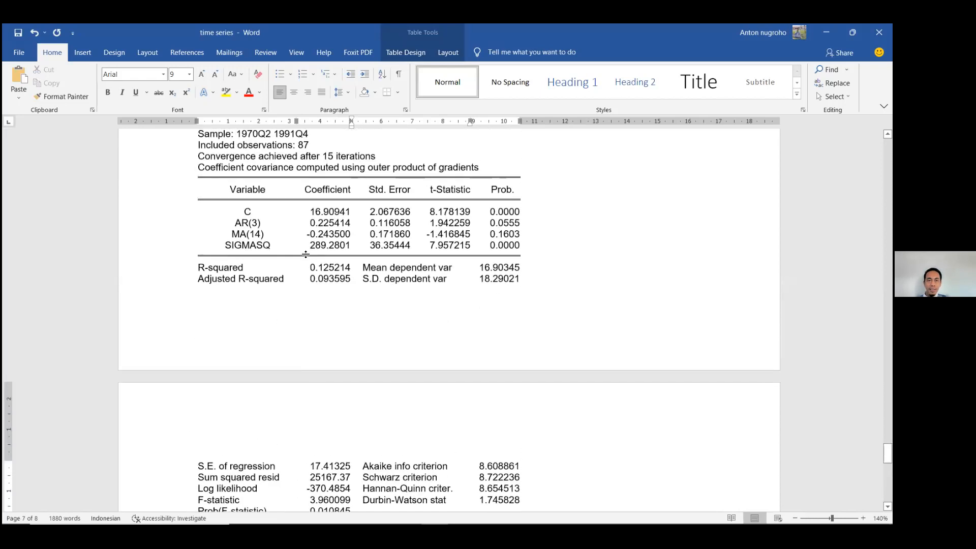
drag(319, 246, 353, 251)
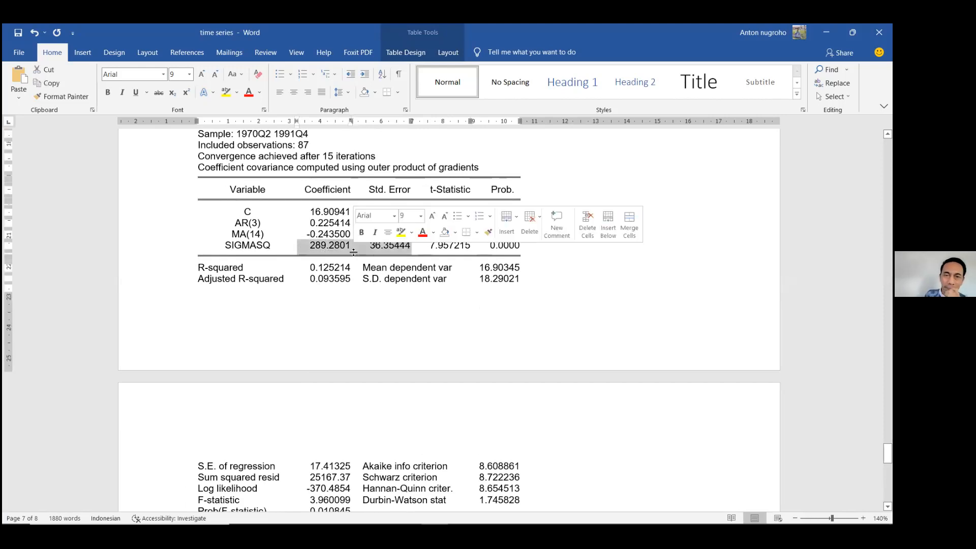
scroll(391, 350, down, 5)
scroll(391, 350, down, 2)
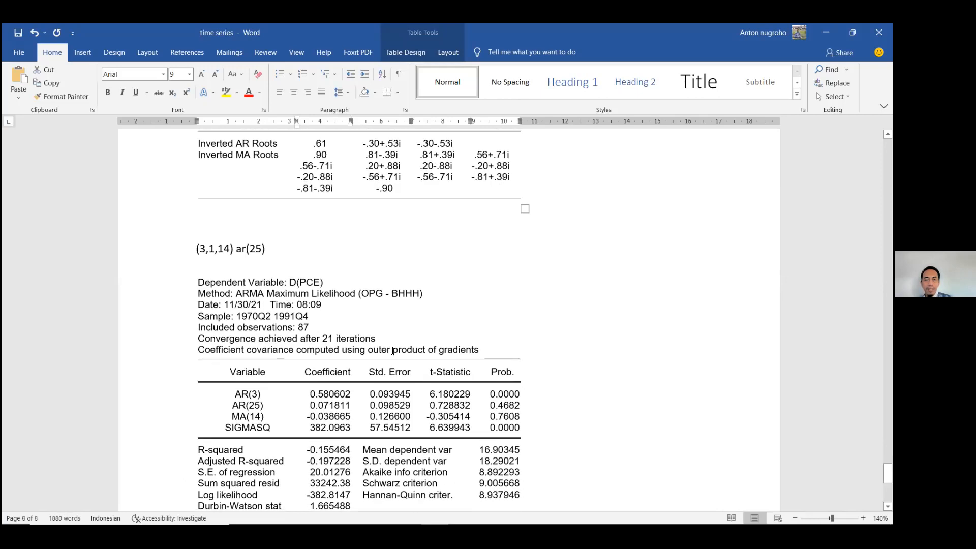
scroll(393, 350, up, 6)
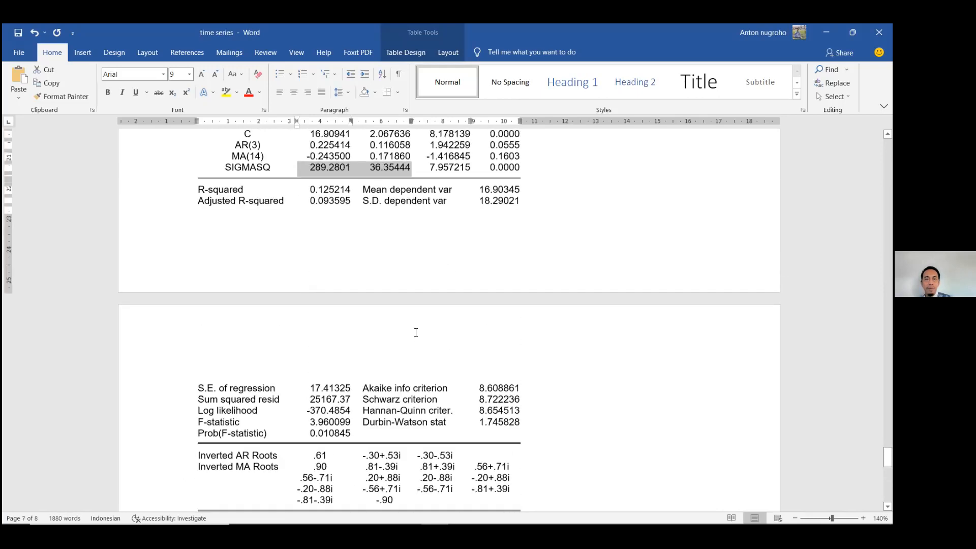
scroll(416, 332, down, 5)
scroll(424, 345, down, 1)
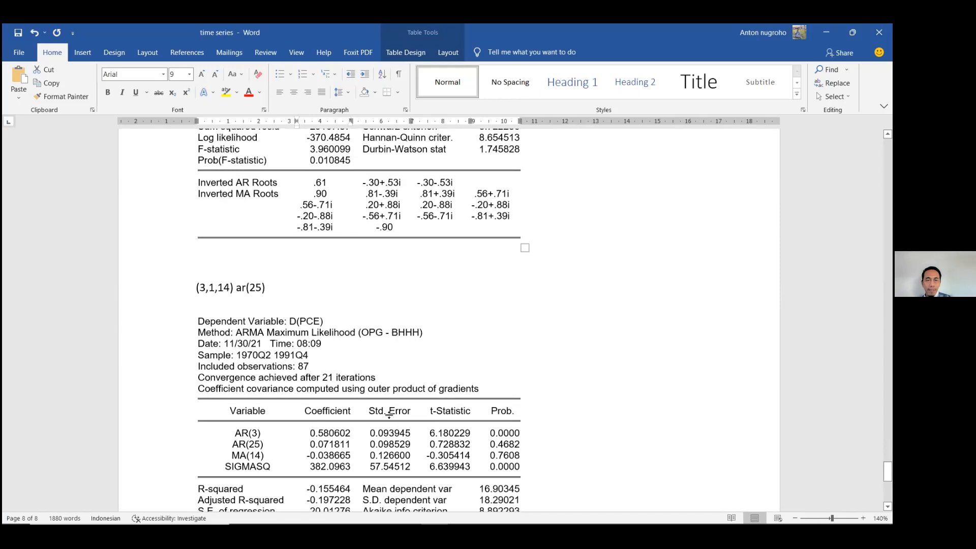
drag(351, 466, 320, 472)
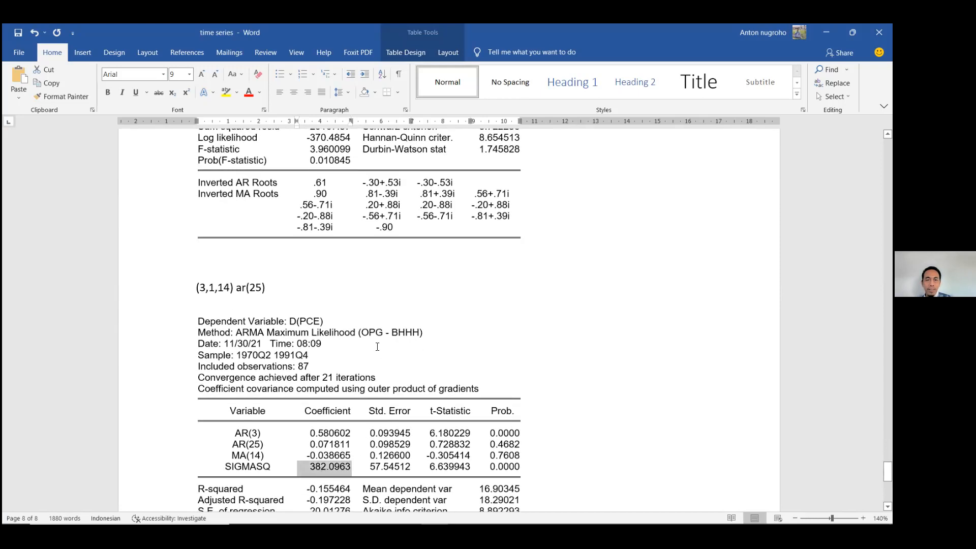
Compare the Akaike, Schwarz and Hannan-Quinn criteria of the (3,1,14) and (3,1,14) ar(25) models
scroll(360, 315, up, 7)
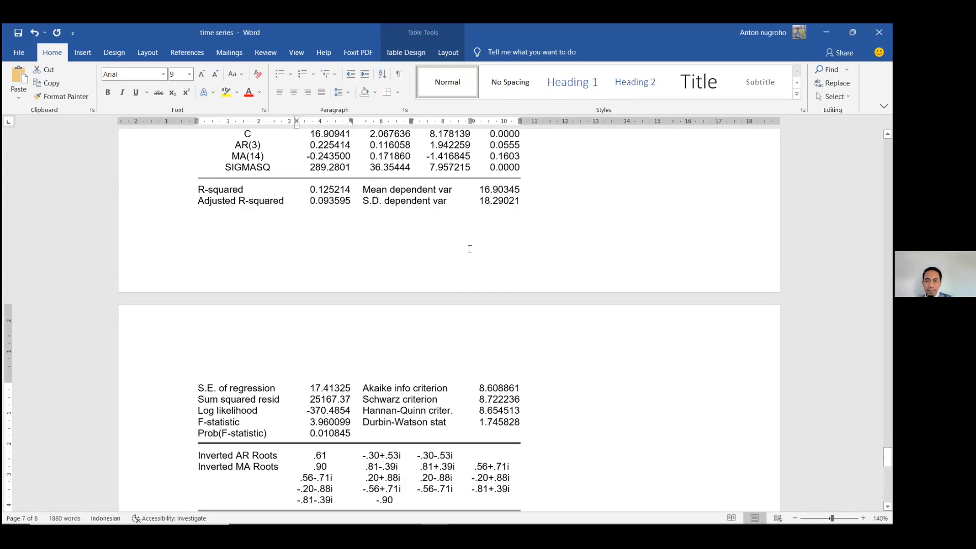
scroll(540, 283, down, 8)
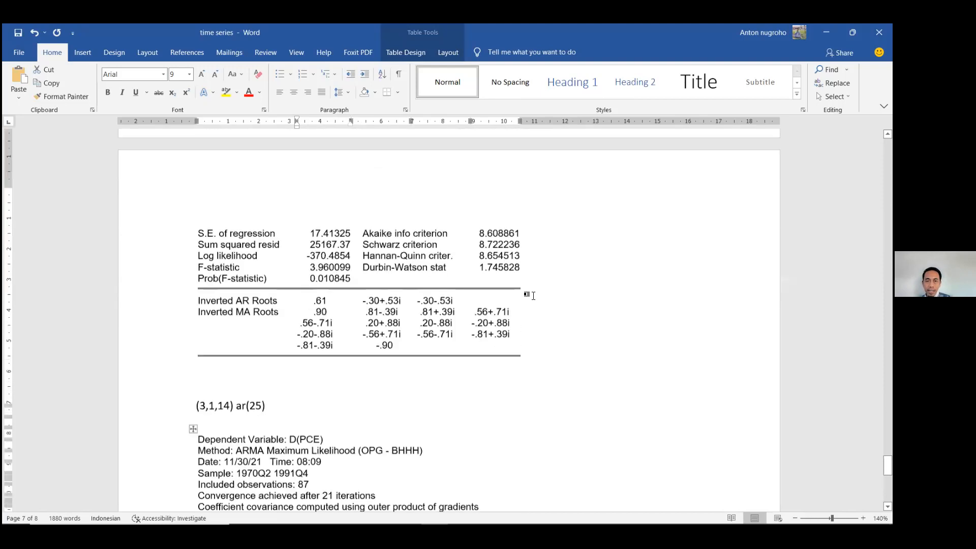
scroll(533, 295, down, 2)
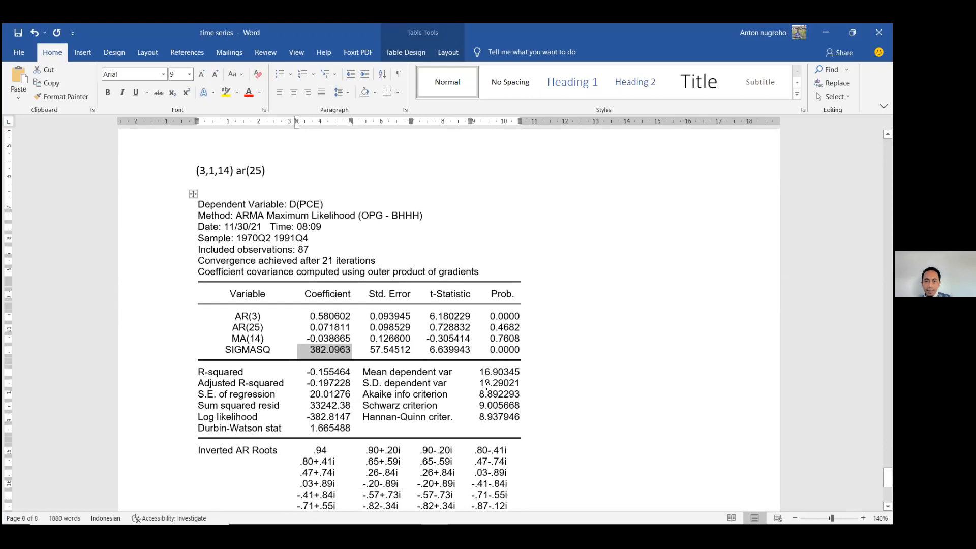
scroll(480, 394, up, 13)
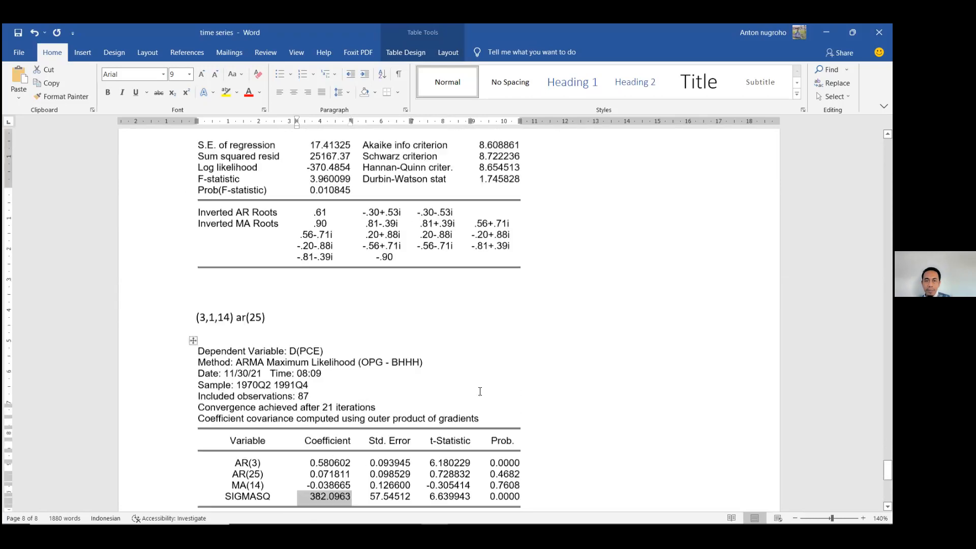
scroll(489, 364, down, 1)
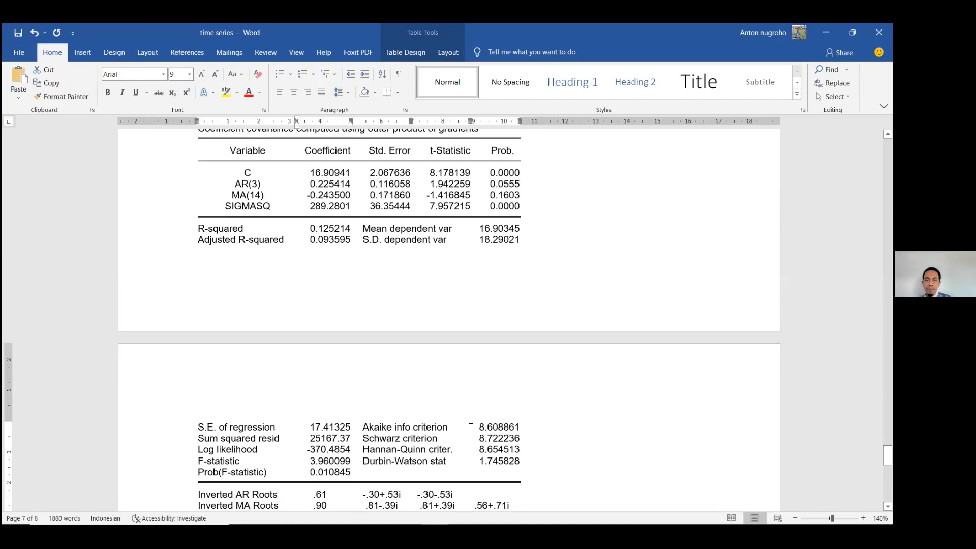
scroll(470, 420, up, 3)
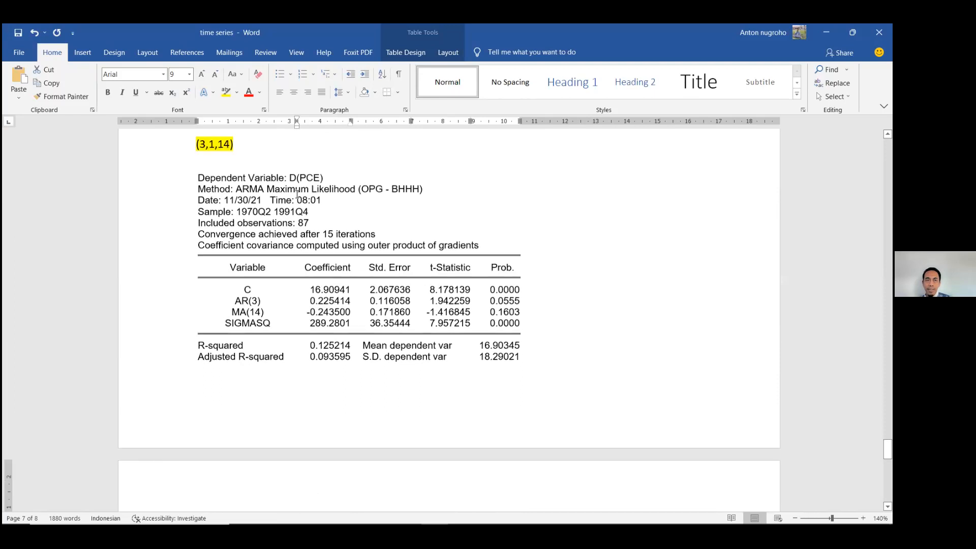
scroll(480, 314, down, 7)
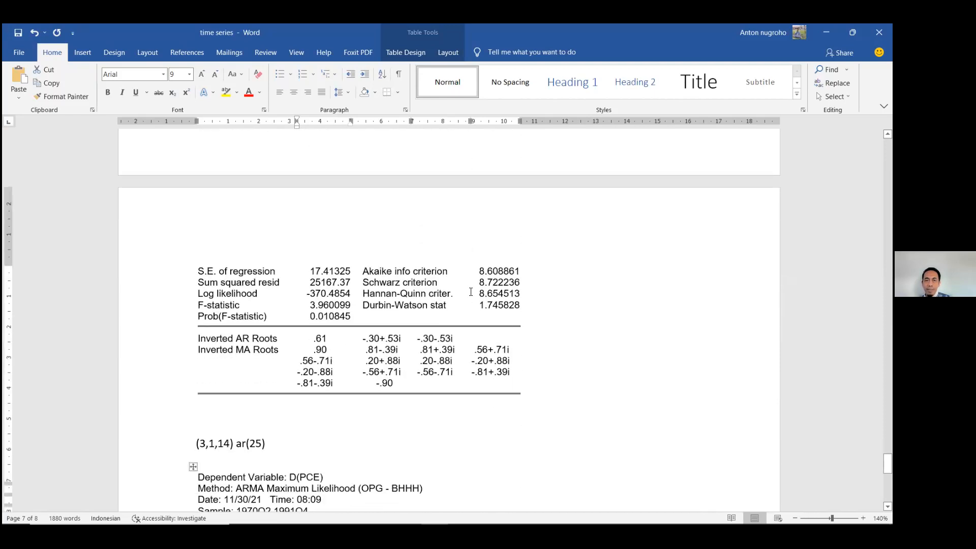
scroll(471, 295, down, 8)
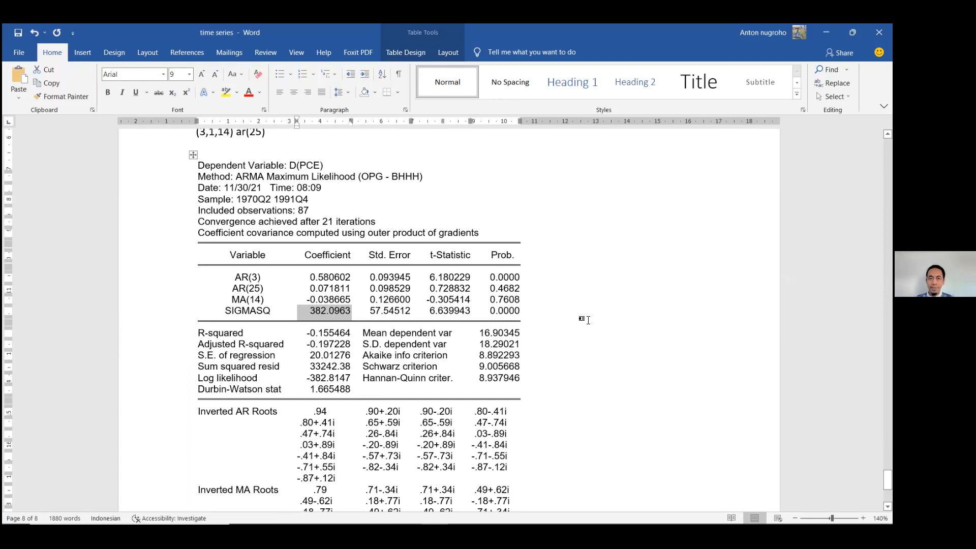
scroll(579, 318, up, 10)
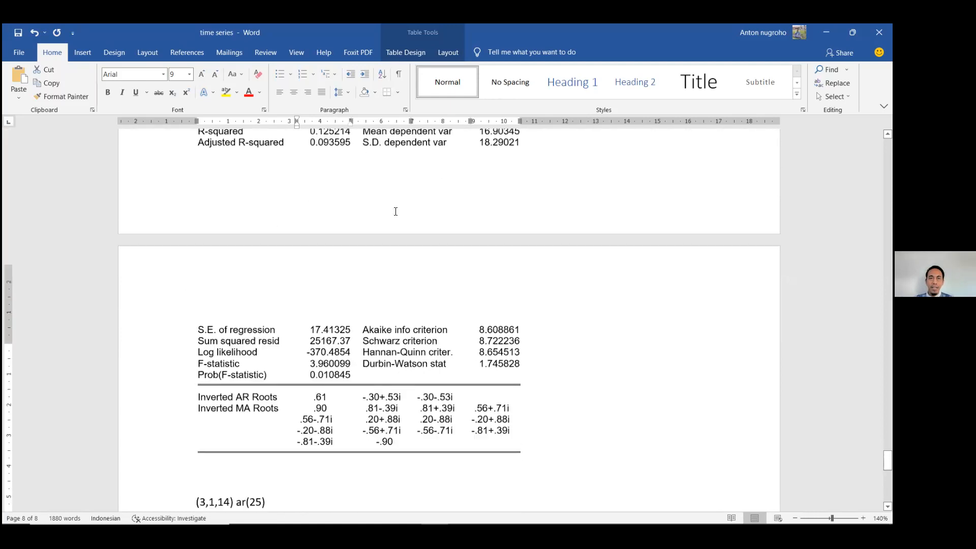
scroll(320, 175, up, 5)
scroll(290, 210, up, 4)
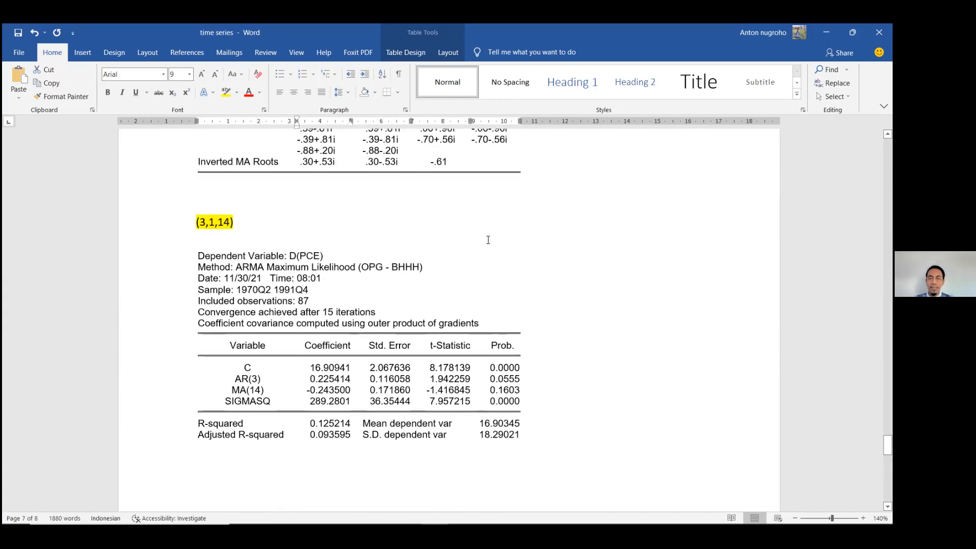
scroll(488, 240, down, 10)
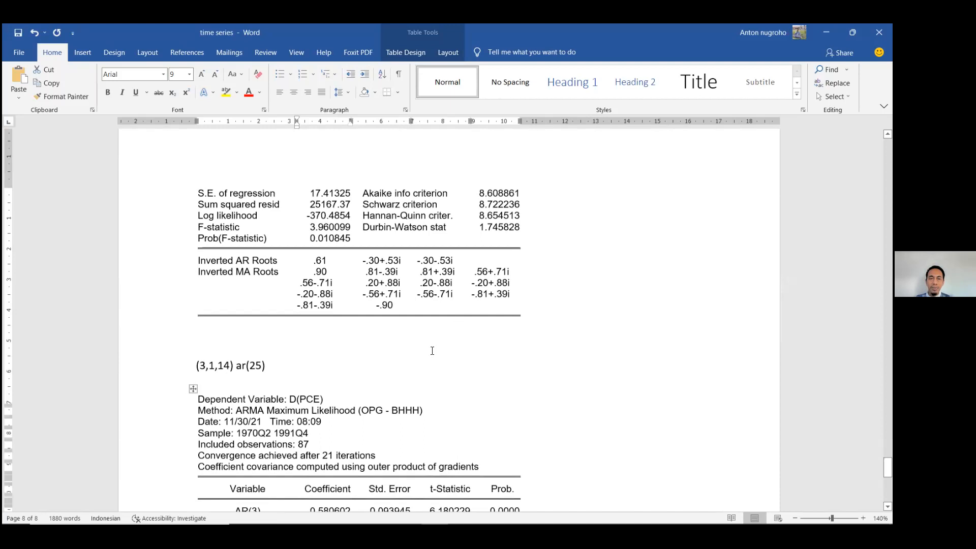
Examine the probabilities of the AR and MA terms in the (3,1,14) ar(25) output, marking the one for AR(3)
scroll(437, 344, down, 1)
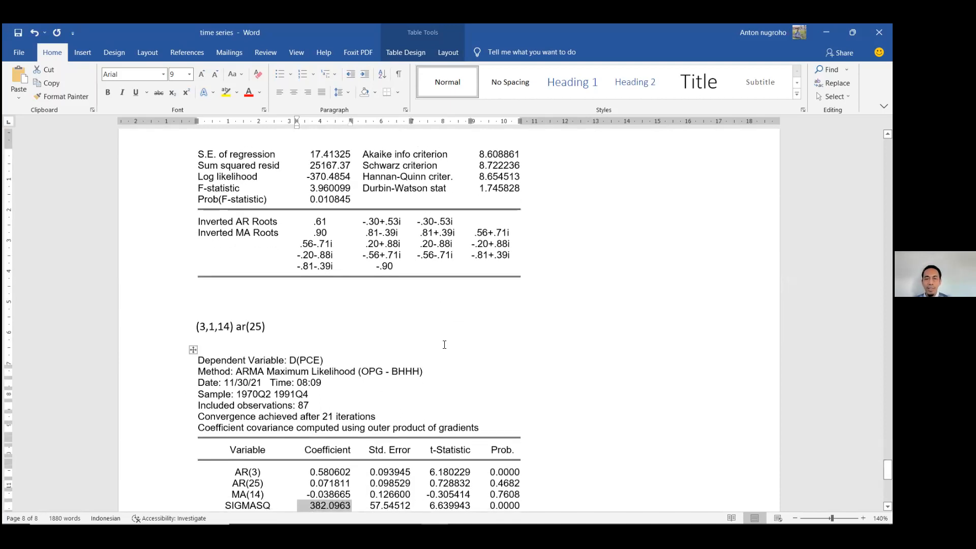
scroll(445, 345, down, 2)
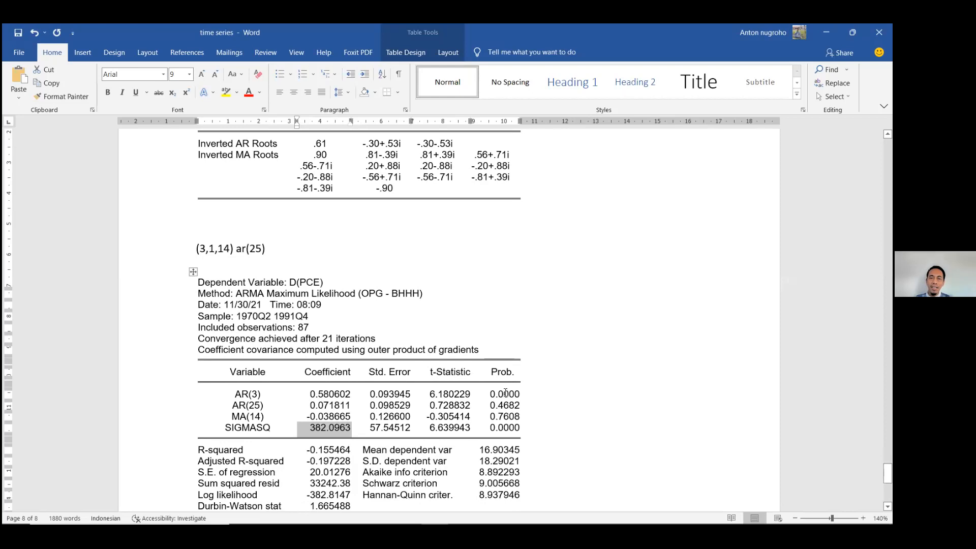
drag(490, 394, 522, 395)
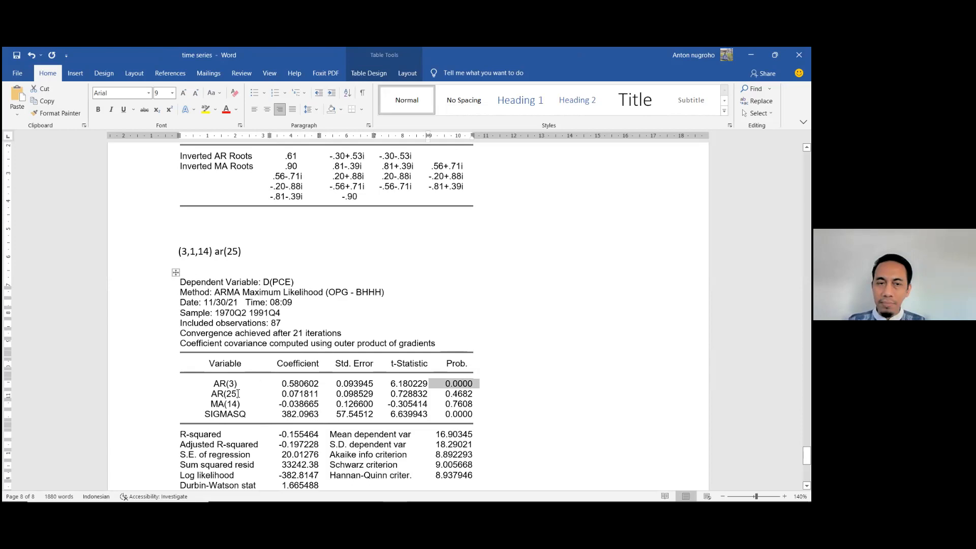
scroll(462, 312, down, 1)
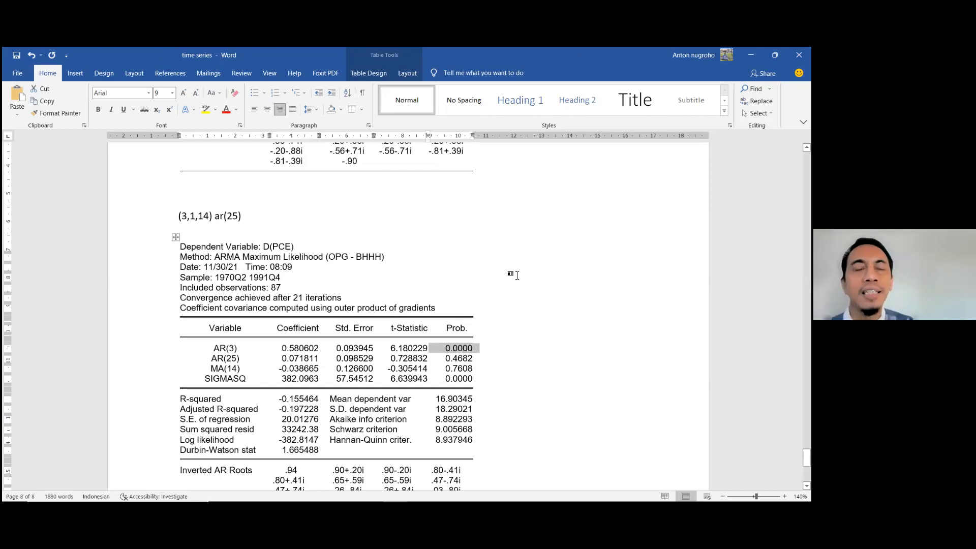
scroll(516, 308, down, 3)
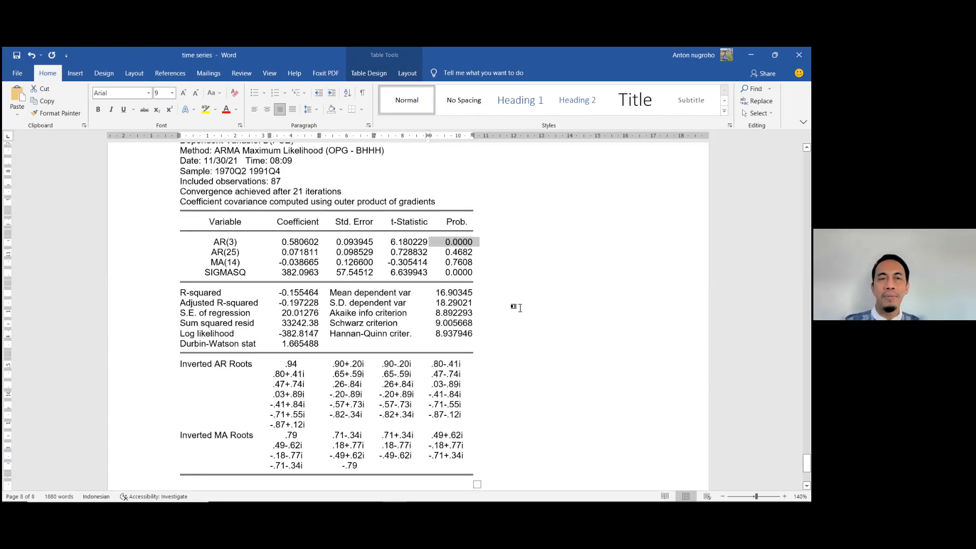
scroll(519, 307, up, 3)
scroll(520, 308, down, 4)
scroll(526, 312, up, 3)
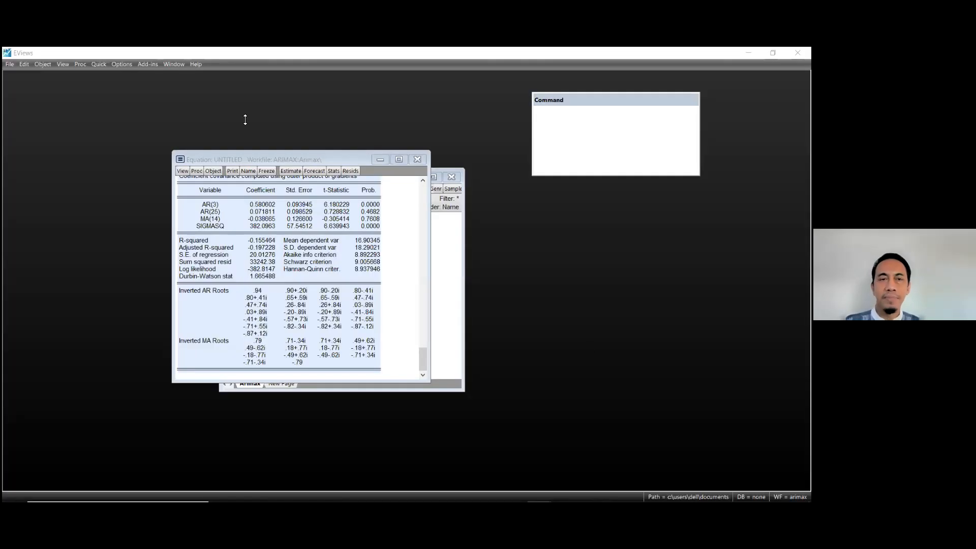
drag(271, 156, 298, 165)
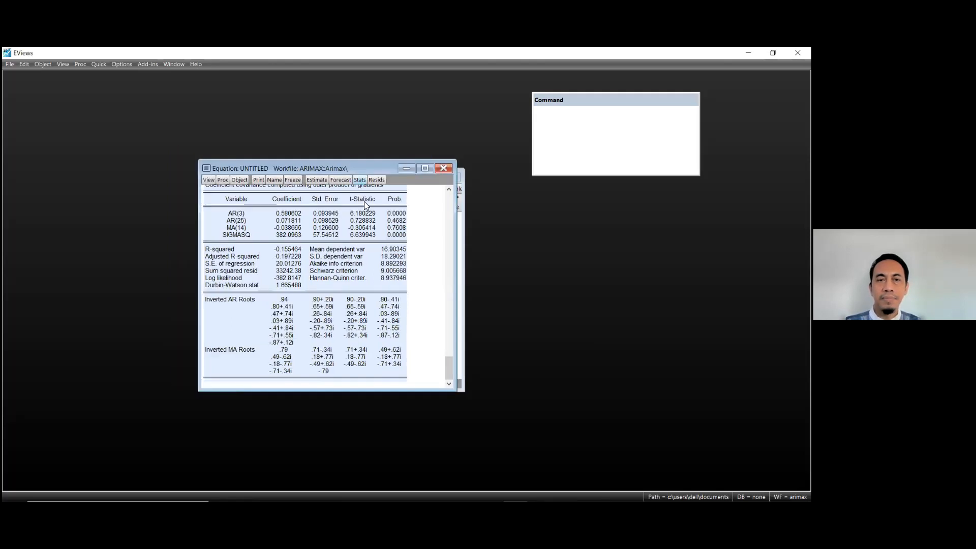
click(363, 213)
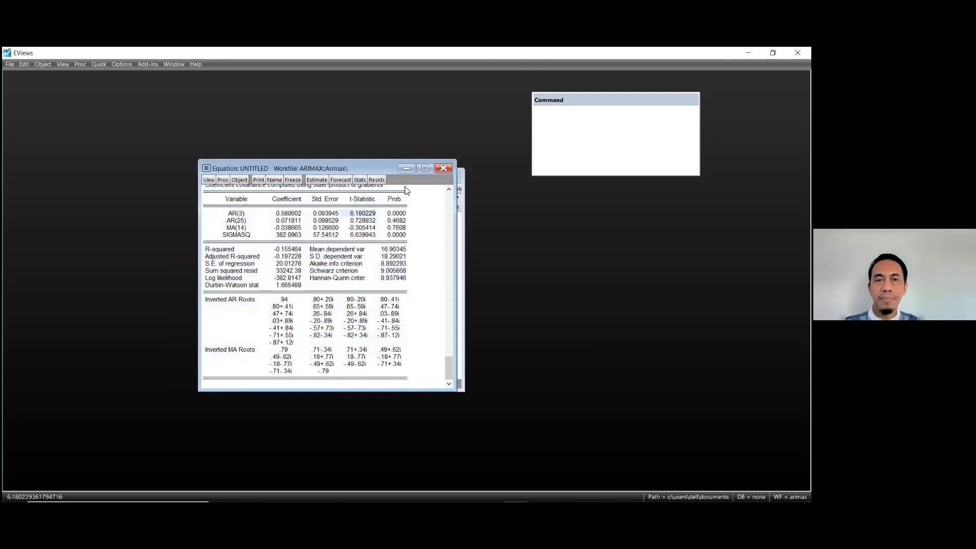
click(439, 172)
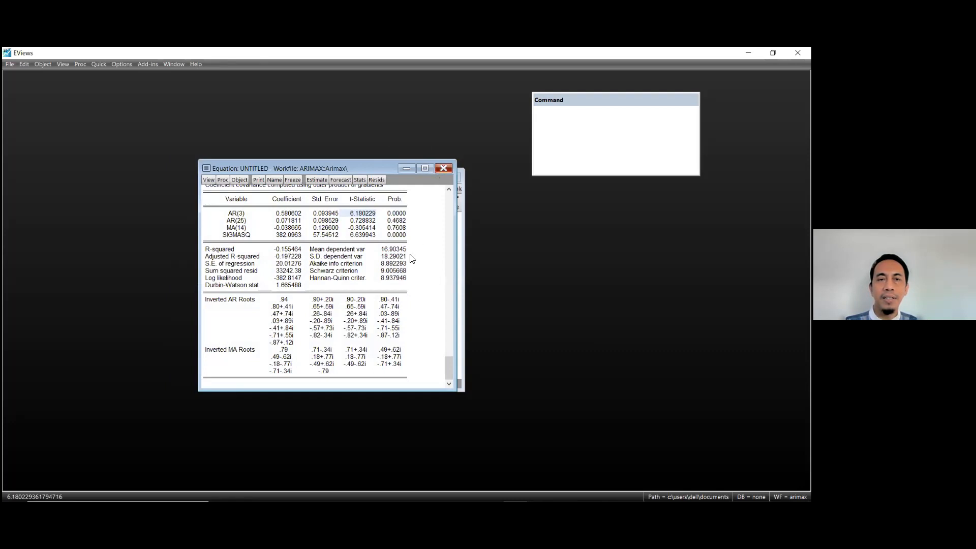
click(427, 297)
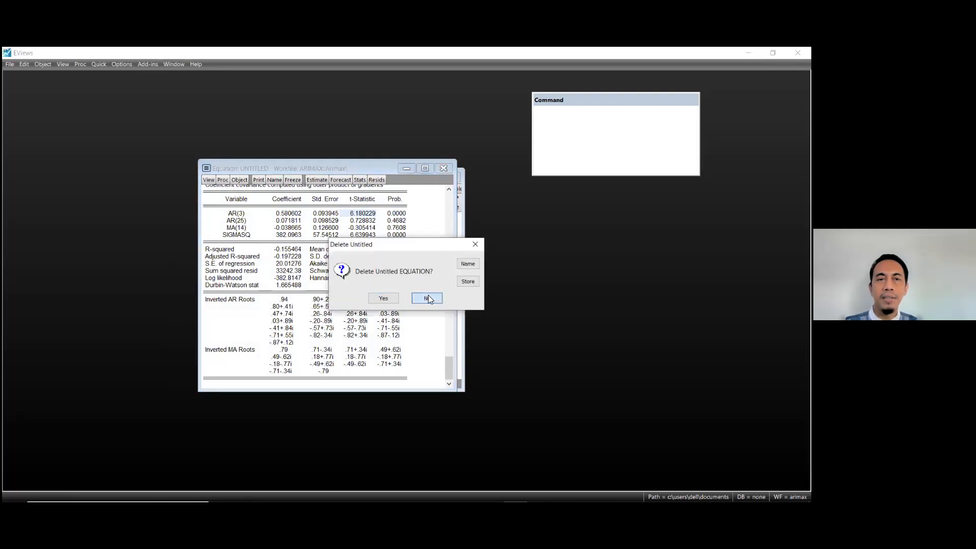
In EViews, name the untitled (3,1,14) ar(25) equation eq32514 and close its window
click(274, 180)
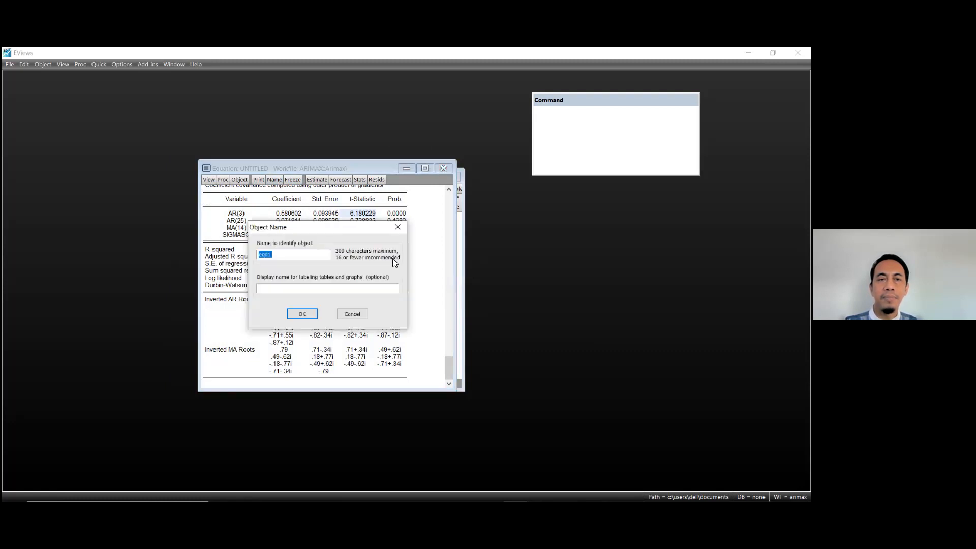
drag(391, 227, 458, 260)
click(372, 288)
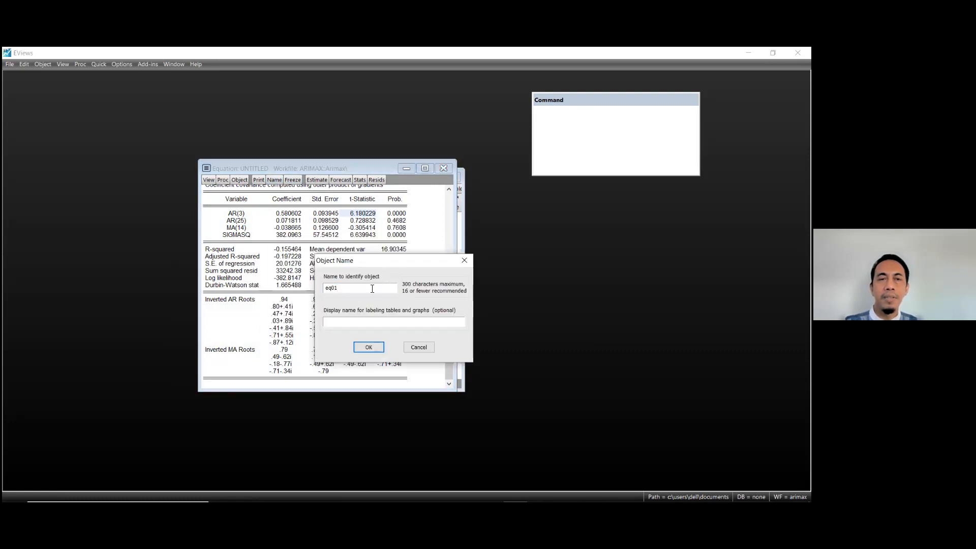
key(BackSpace)
key(BackSpace)
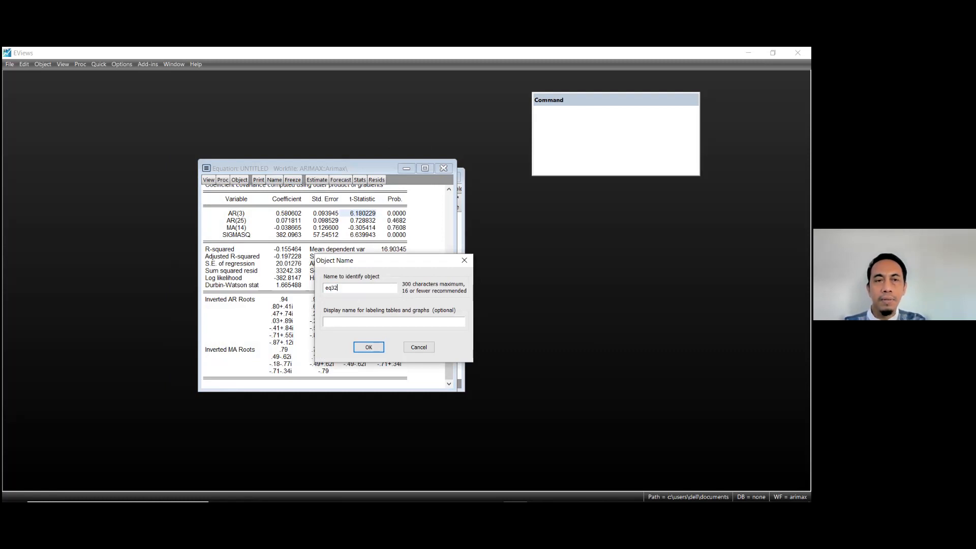
text(32514)
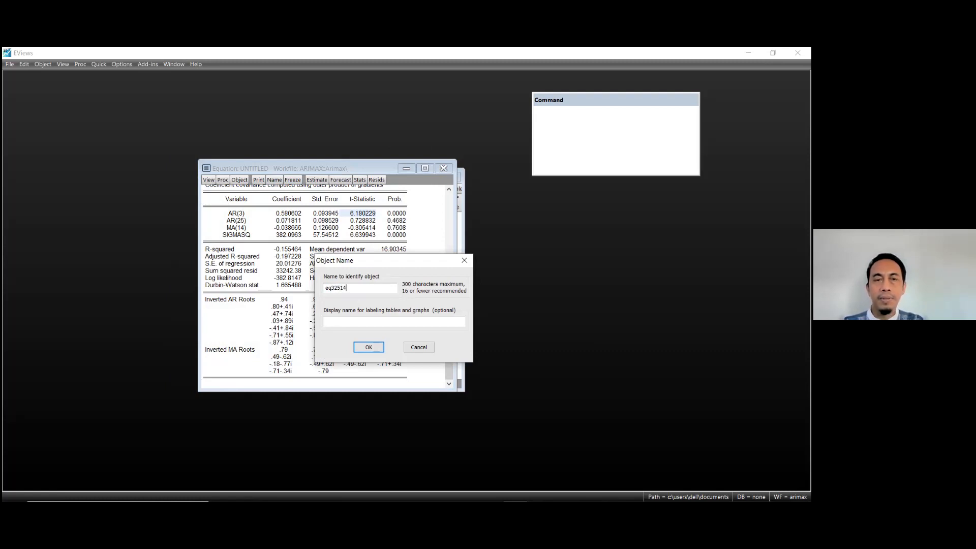
click(368, 347)
click(443, 169)
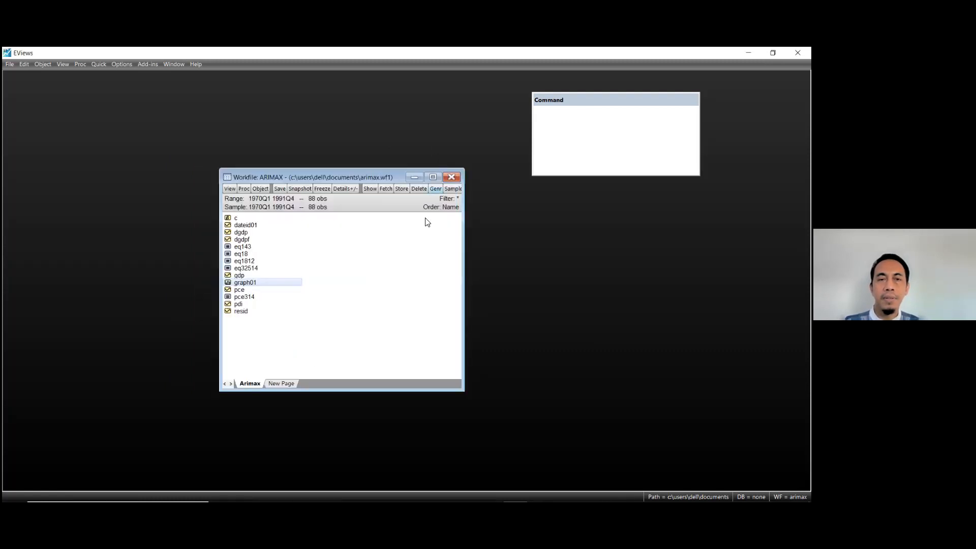
Open the pce314 equation from the ARIMAX workfile, review its estimation output and available views, and close it
click(258, 269)
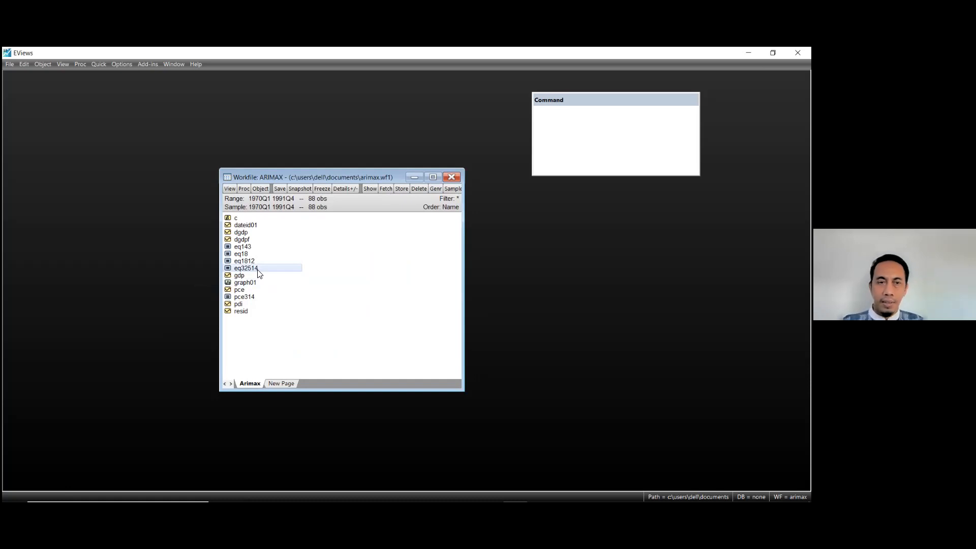
click(254, 304)
click(257, 275)
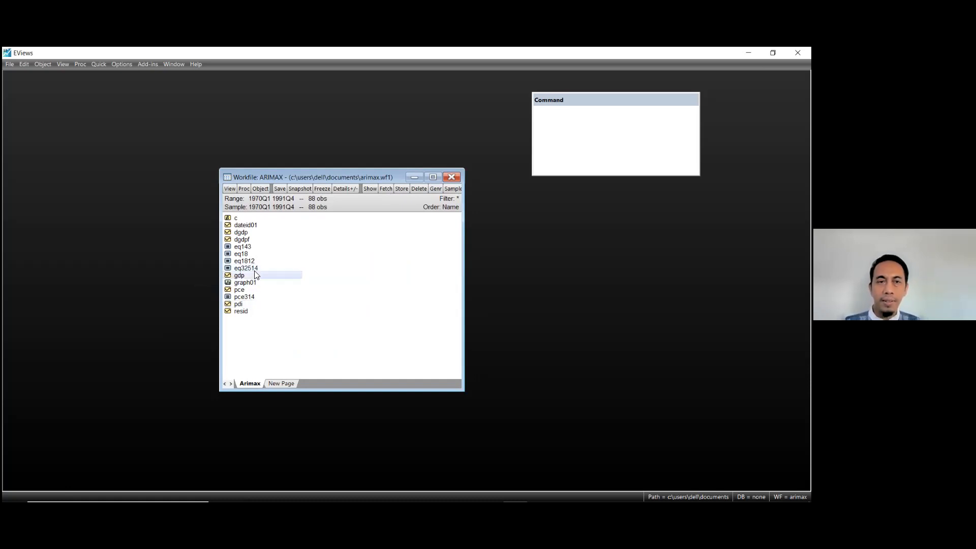
click(255, 269)
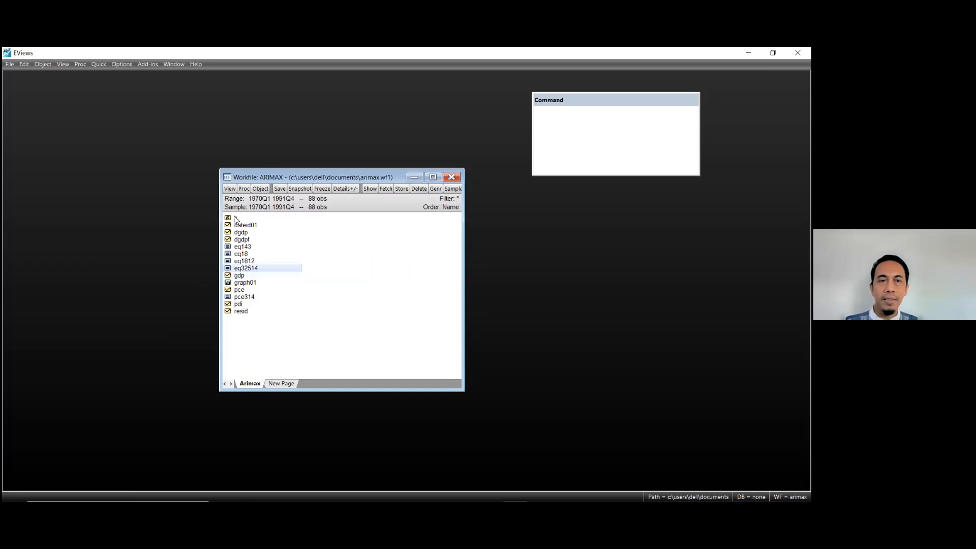
double_click(249, 296)
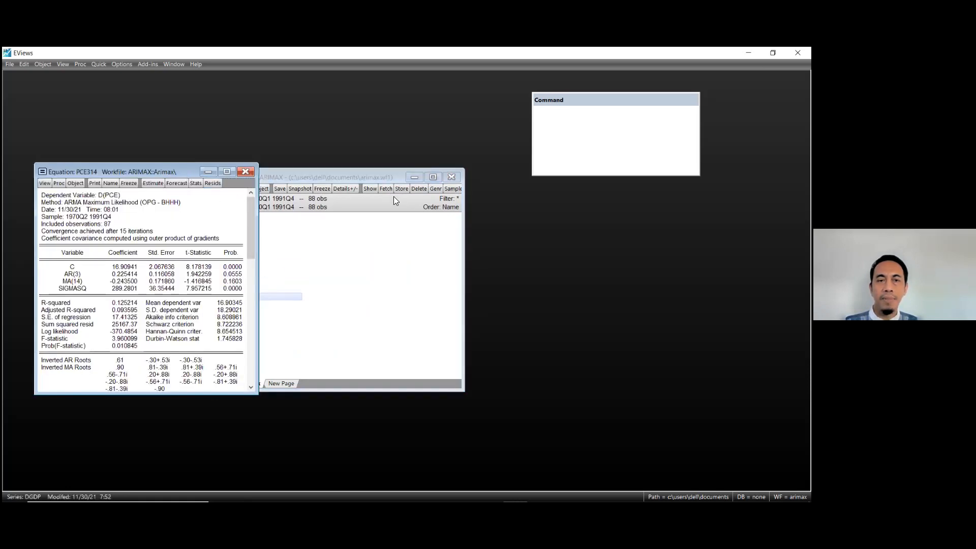
click(283, 213)
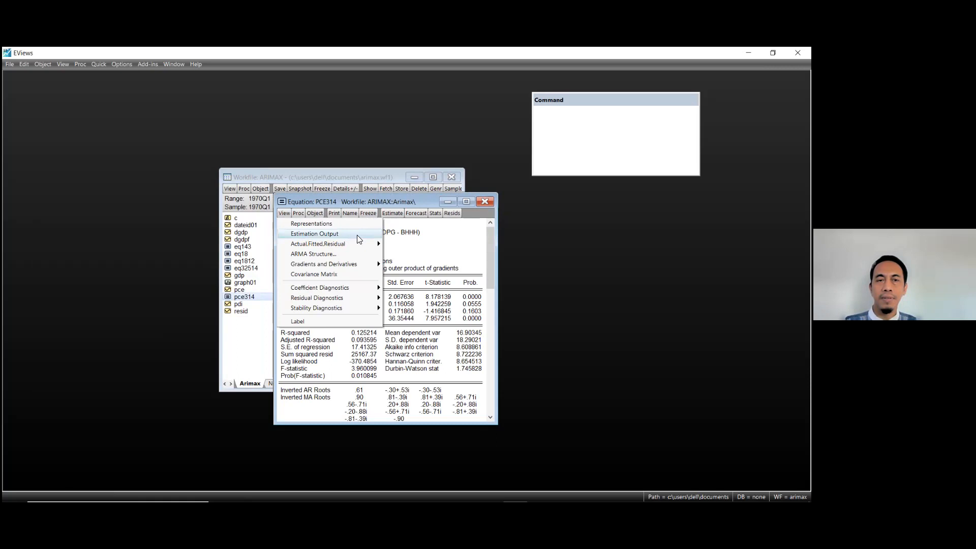
click(485, 202)
click(486, 202)
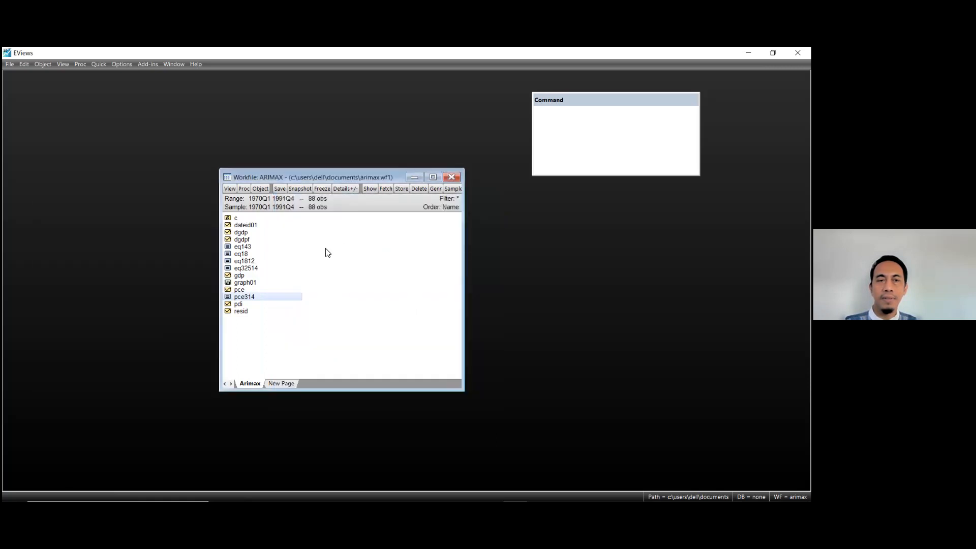
Open the PCE series and start a forecast evaluation for it
double_click(239, 289)
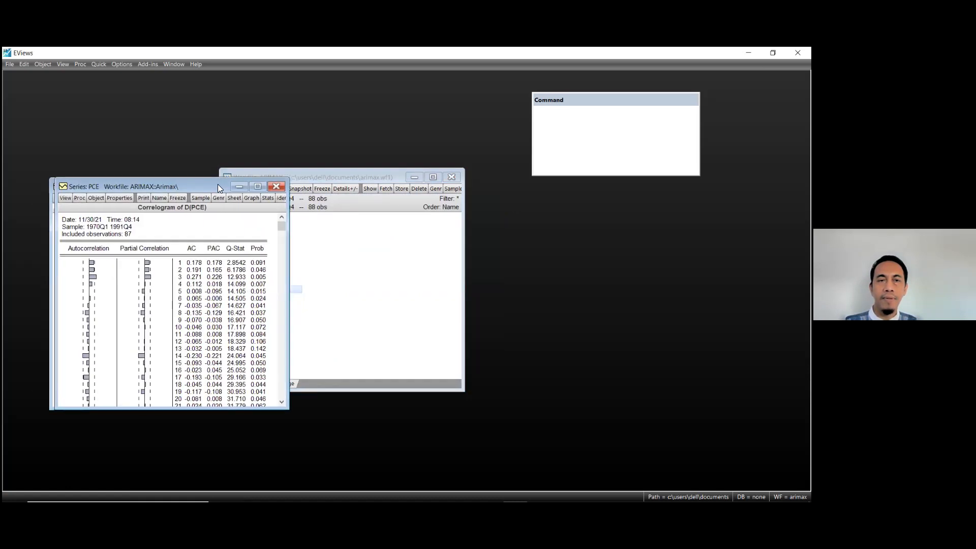
drag(217, 186, 466, 190)
click(312, 201)
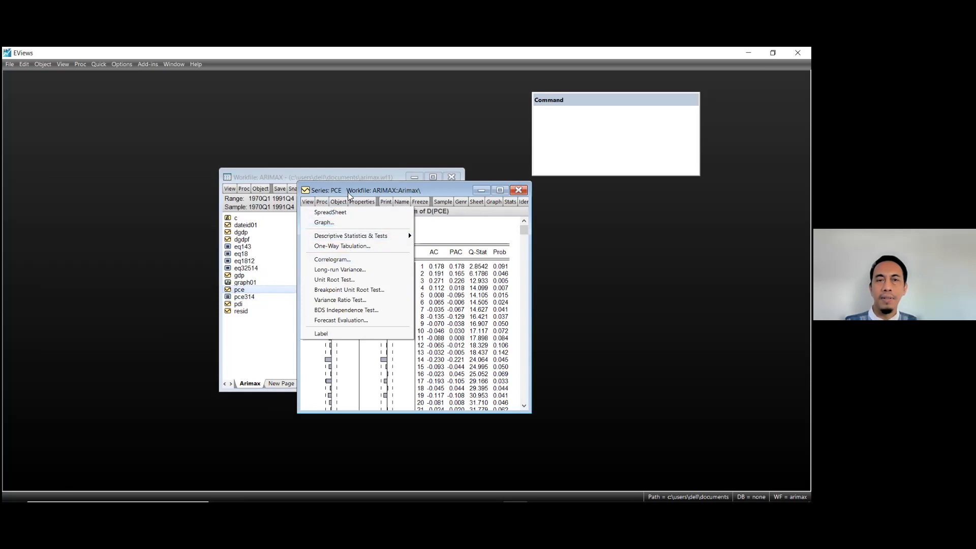
click(311, 201)
click(311, 201)
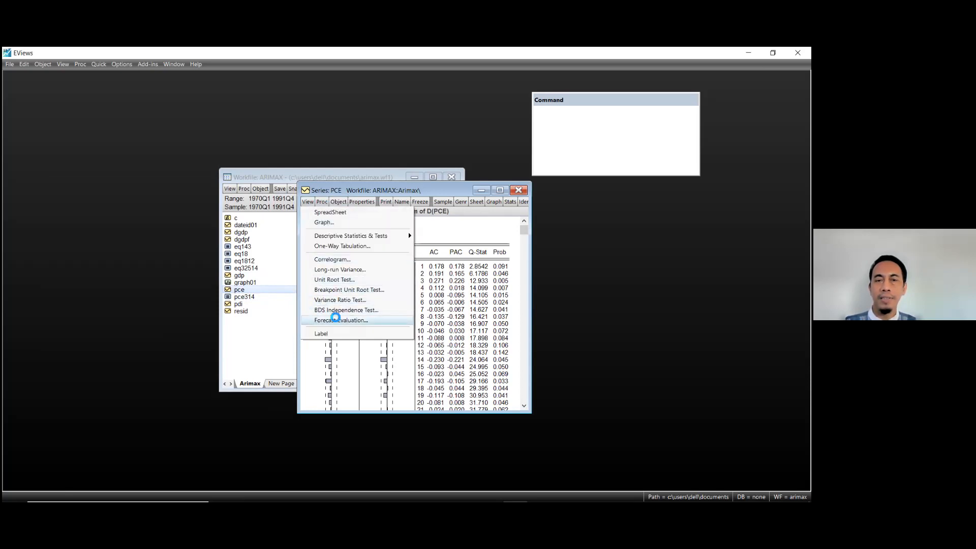
click(337, 321)
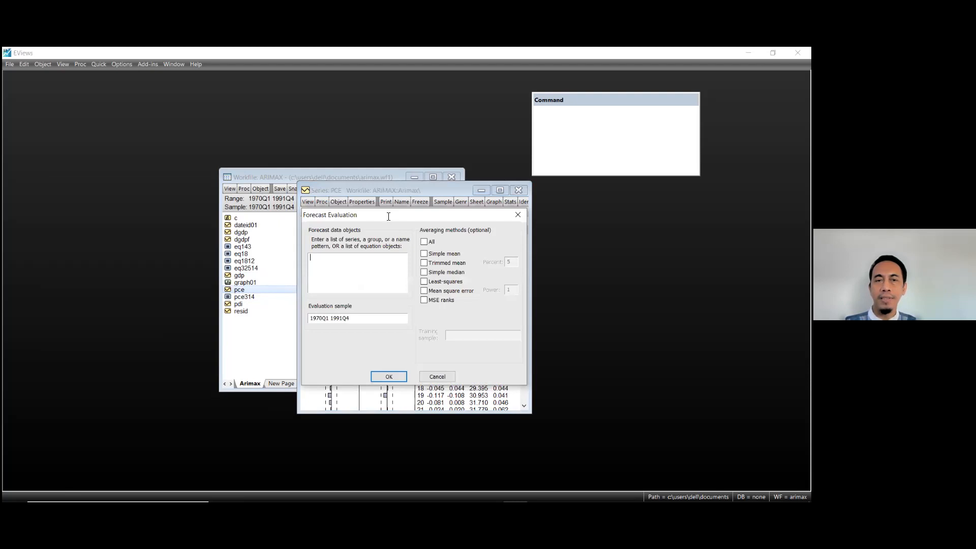
Try to evaluate the forecasts of equations pce314 and eq32514 with the Simple mean averaging method
text(p)
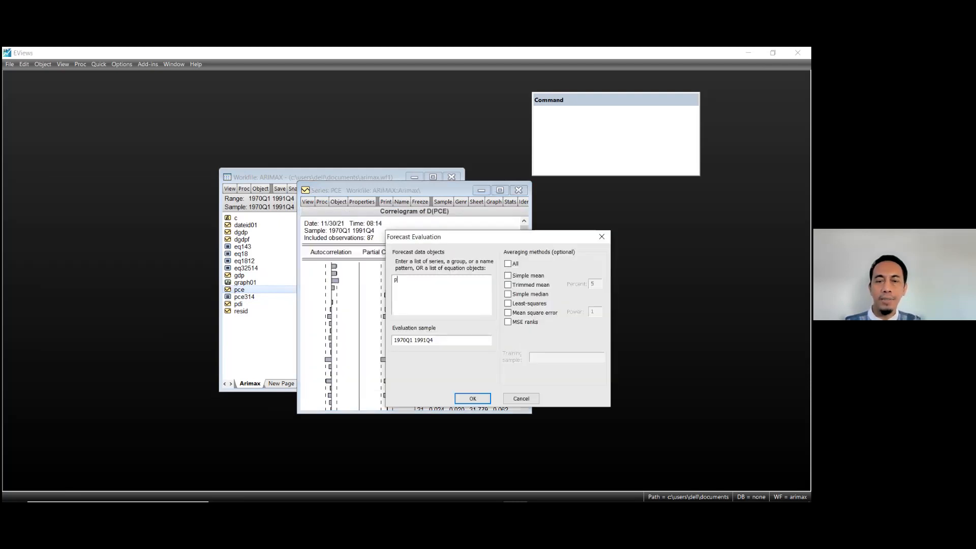
text(ce314)
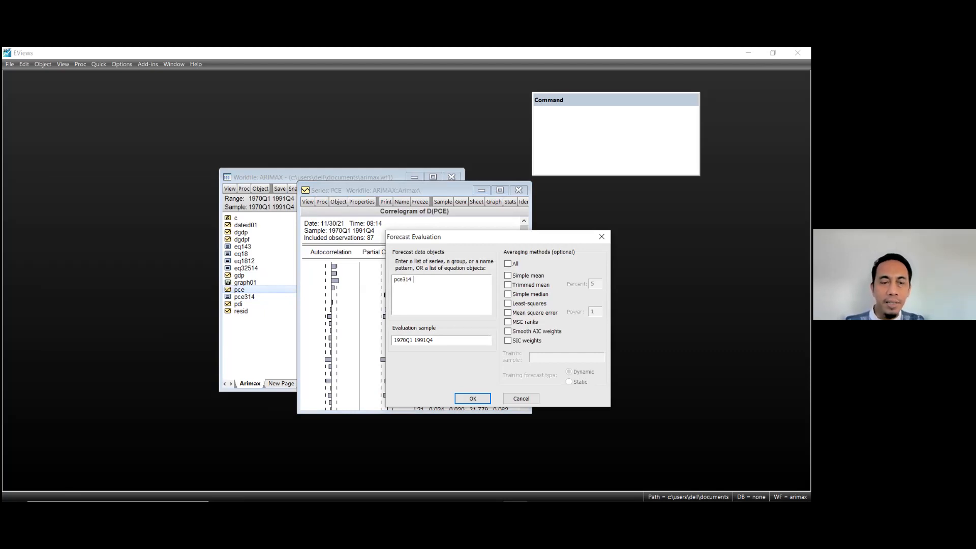
text(eq)
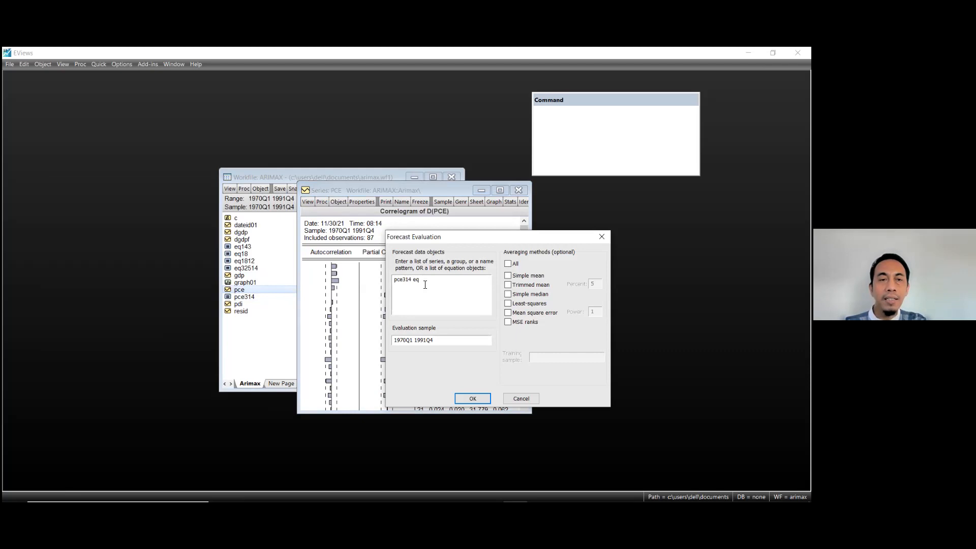
text(325)
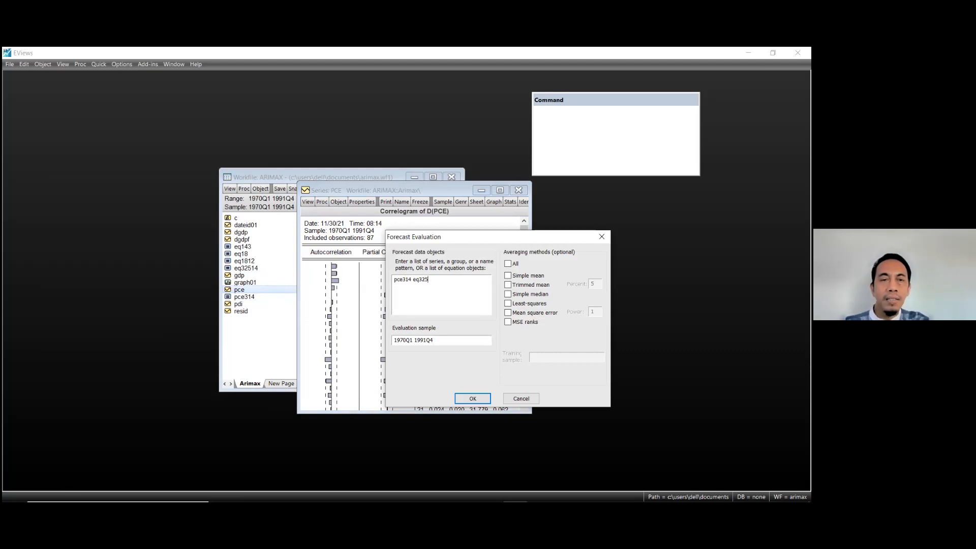
text(14)
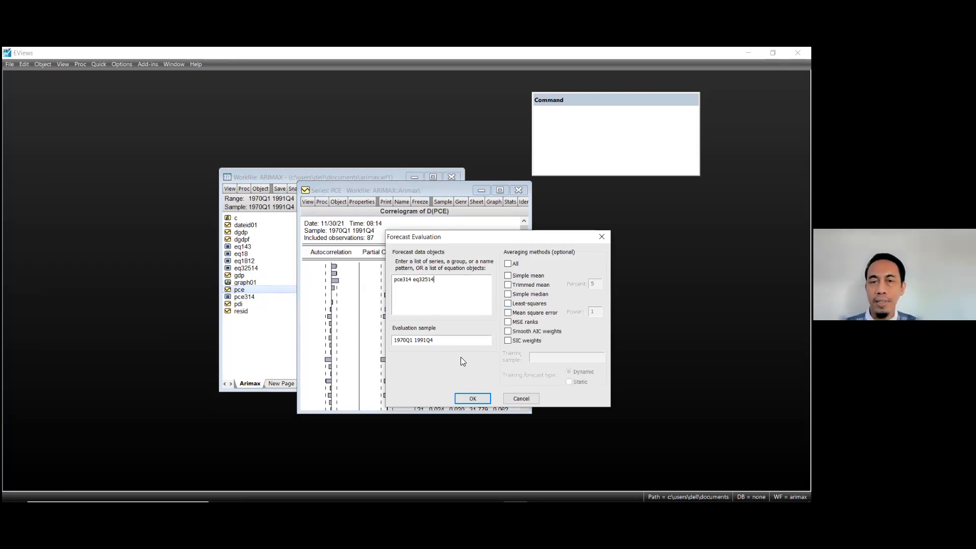
click(508, 276)
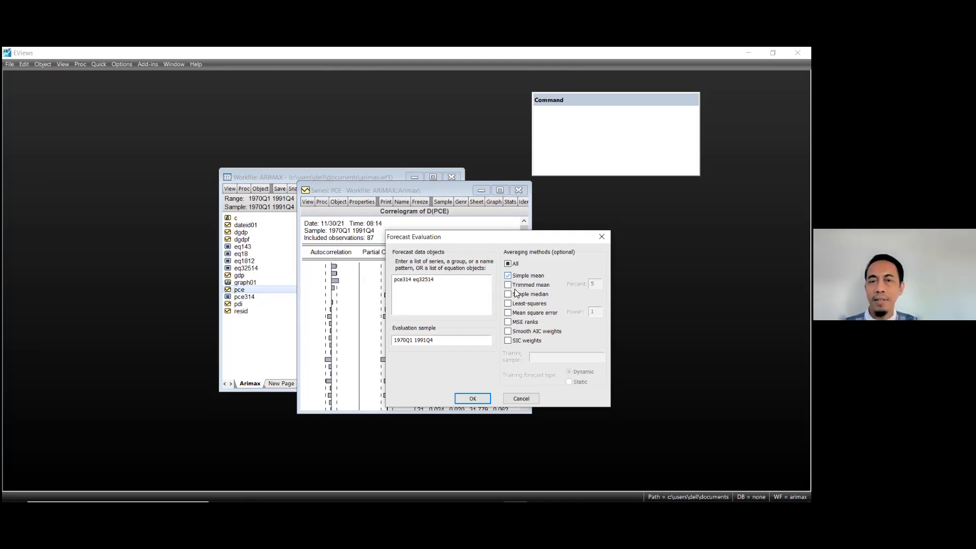
click(481, 398)
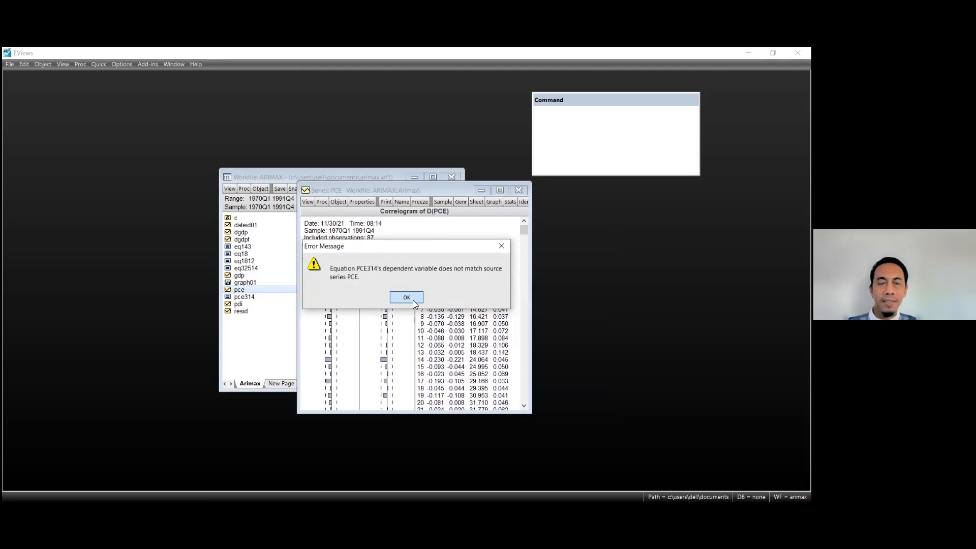
Abandon the forecast evaluation and close the PCE series to return to the workfile's object list
click(413, 301)
click(378, 274)
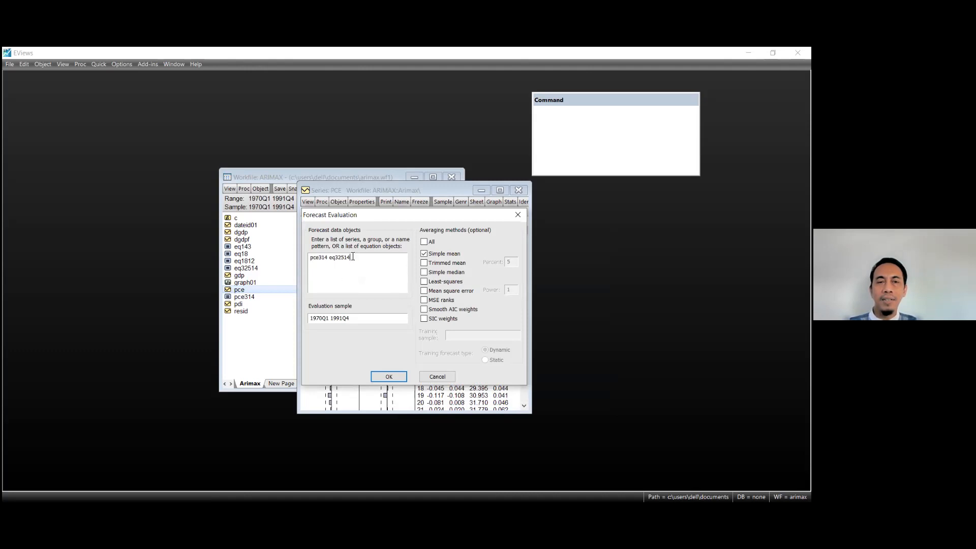
click(429, 376)
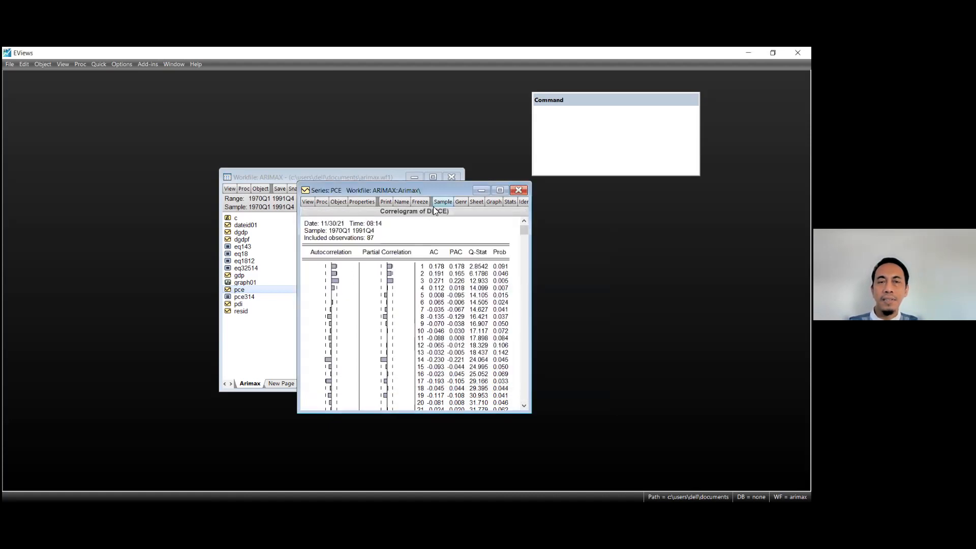
click(519, 190)
click(252, 265)
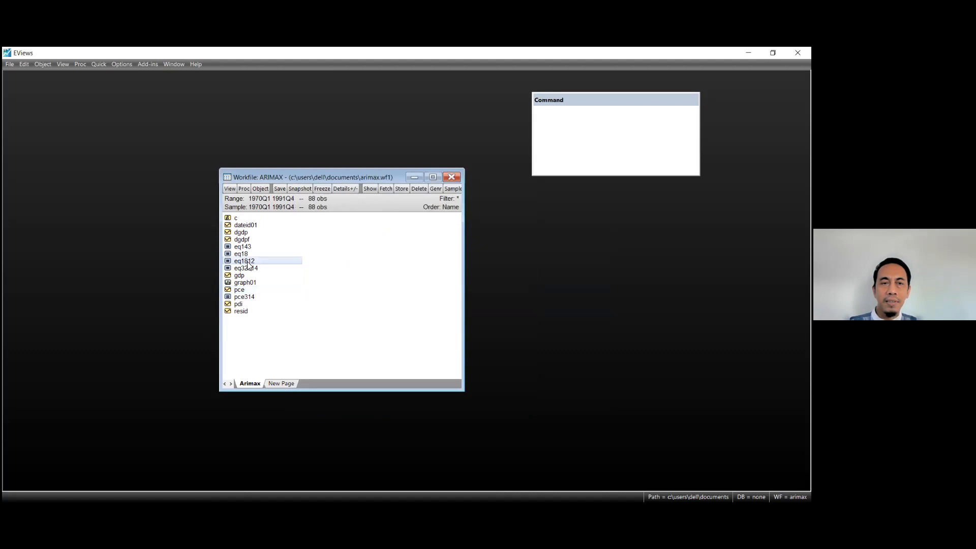
Open the eq32514 equation, rename it pce32514 and close it
double_click(252, 268)
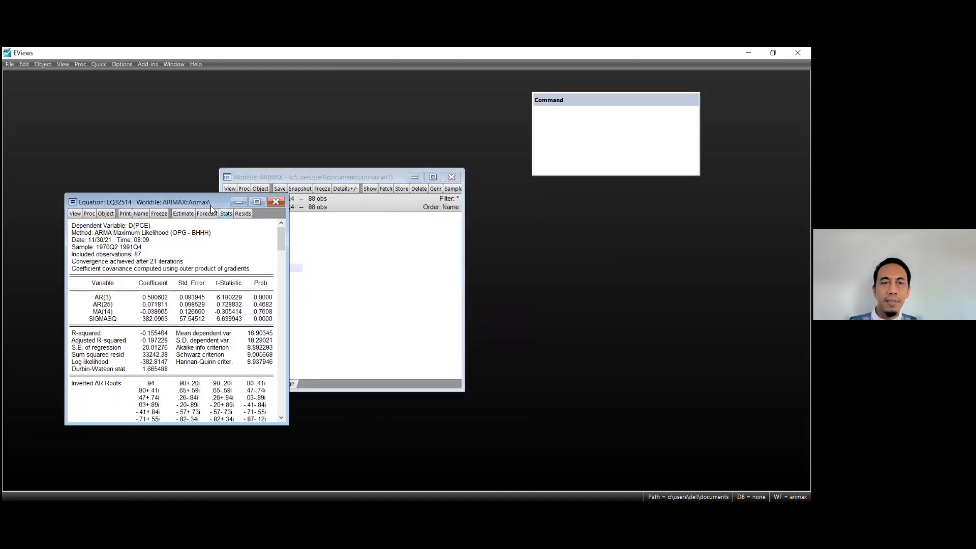
drag(210, 201, 473, 215)
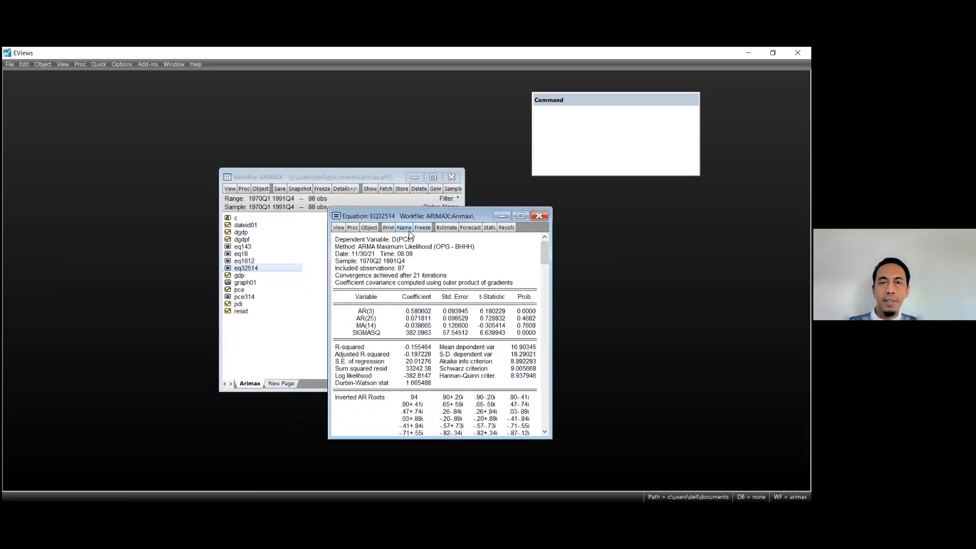
click(405, 227)
text(pce)
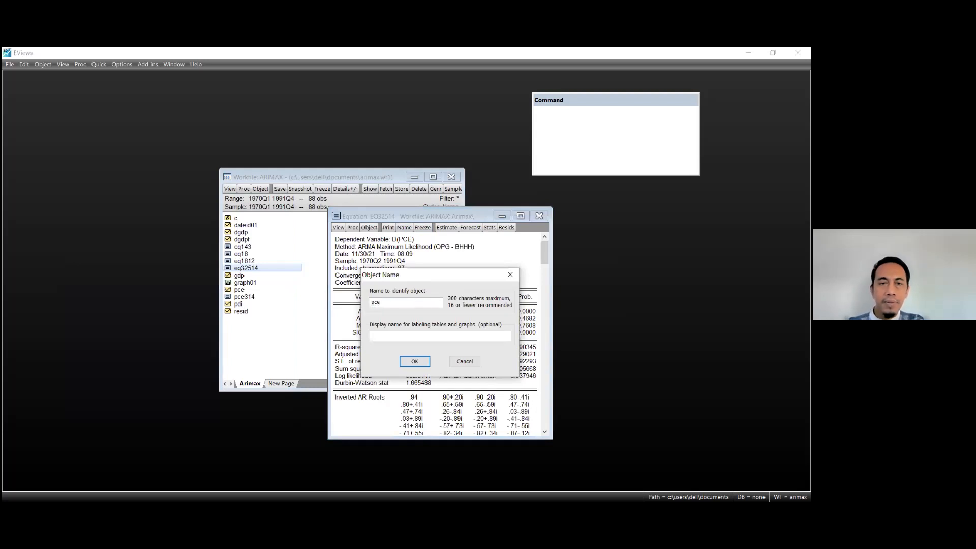
text(32)
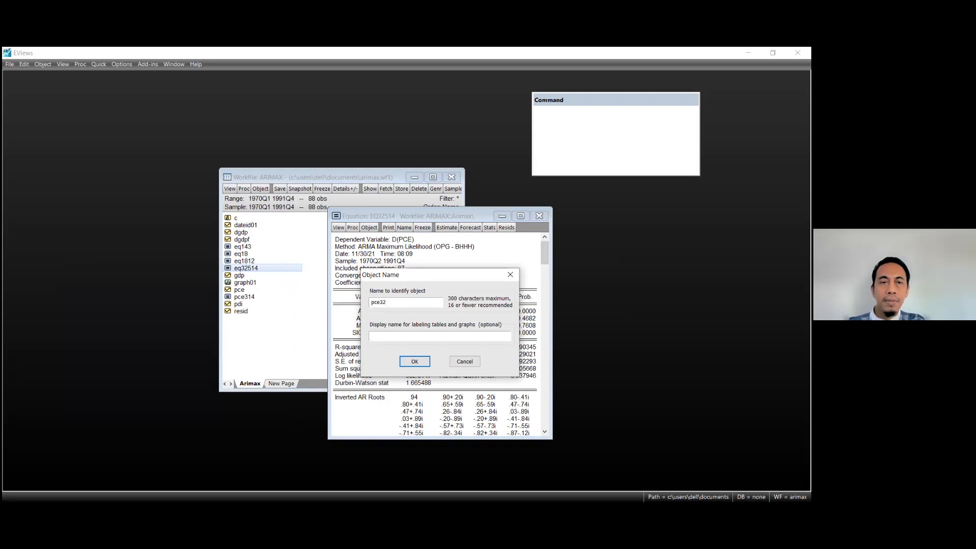
text(514)
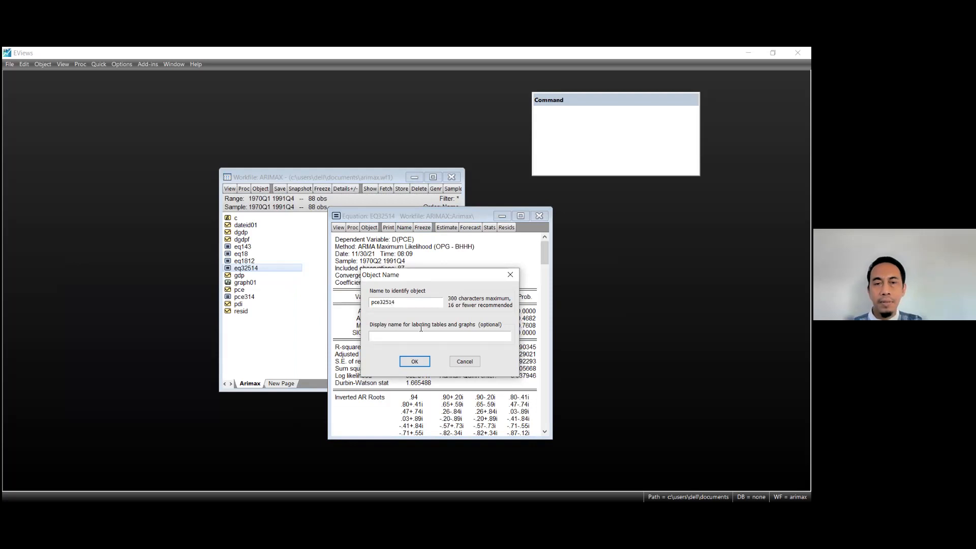
click(413, 361)
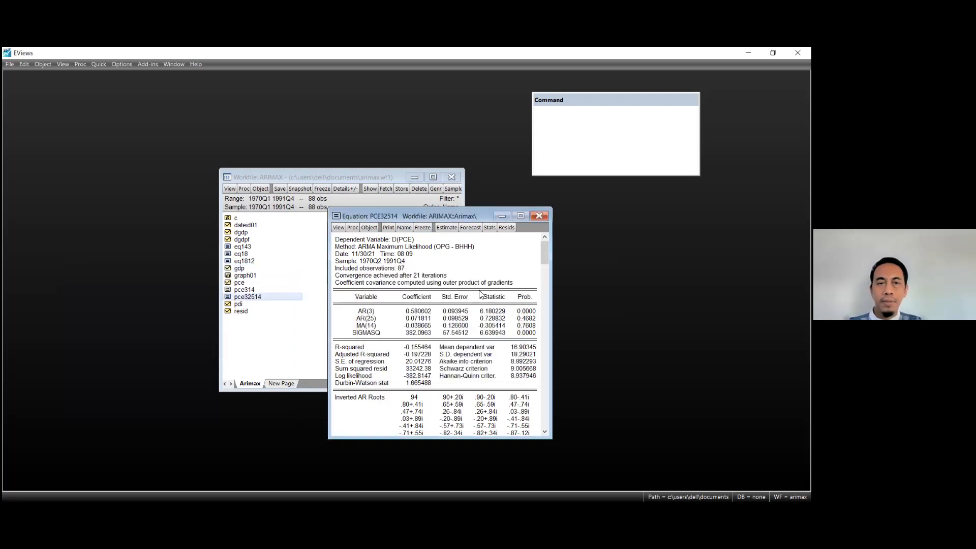
click(546, 216)
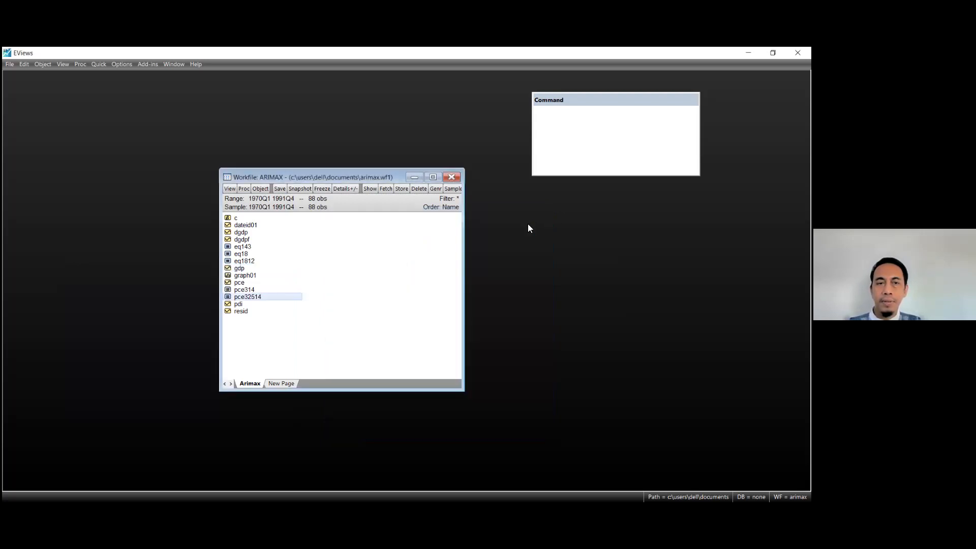
Open the PCE series, switch it to the spreadsheet view and start a forecast evaluation
click(238, 283)
double_click(238, 283)
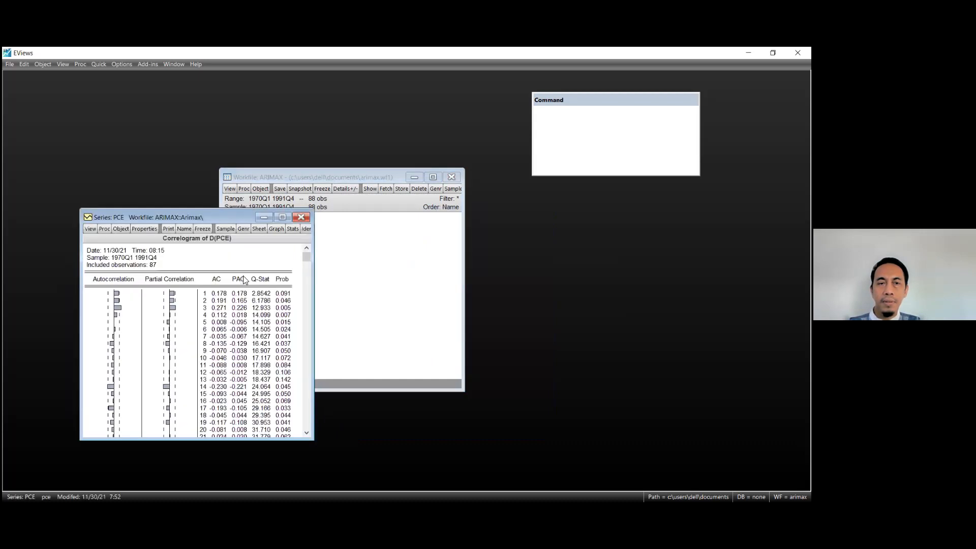
drag(243, 214, 518, 196)
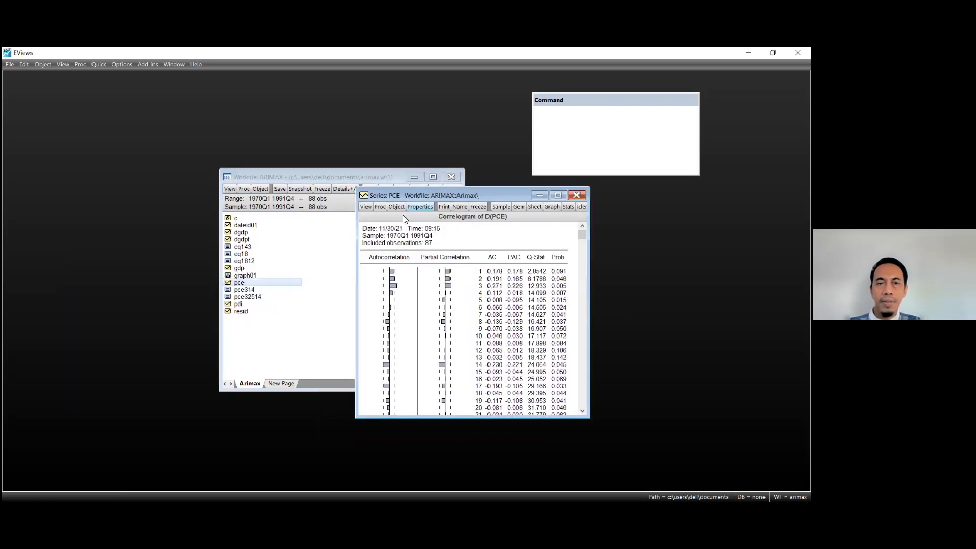
click(366, 207)
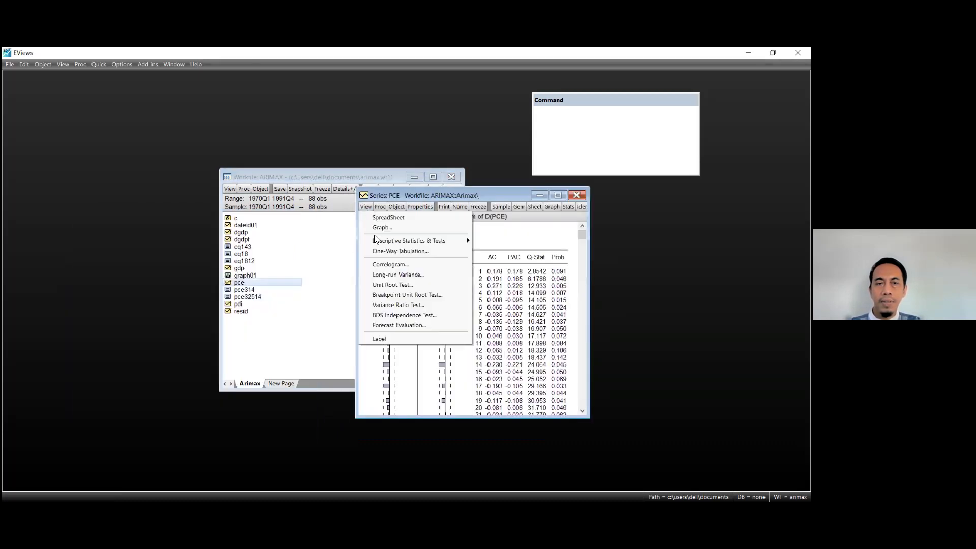
click(419, 317)
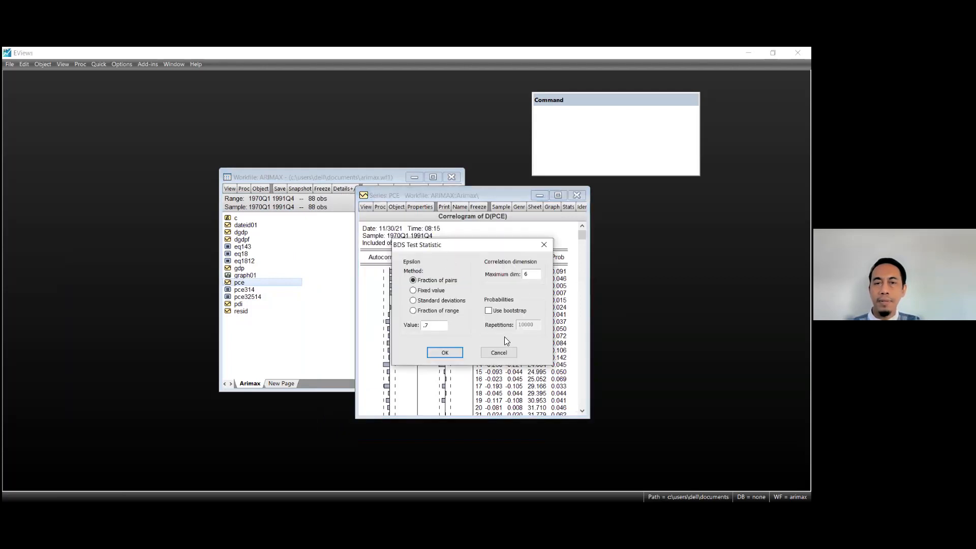
click(498, 353)
click(366, 208)
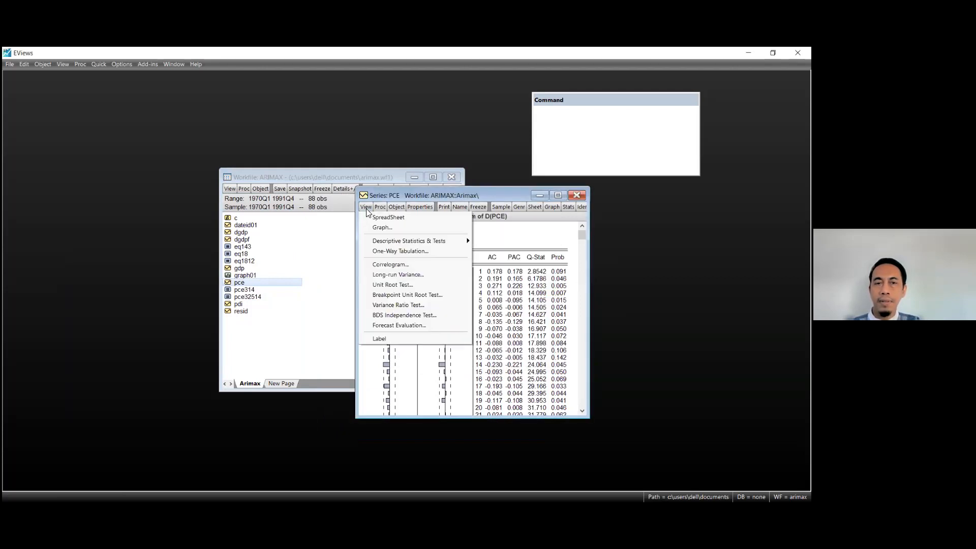
click(380, 218)
click(366, 208)
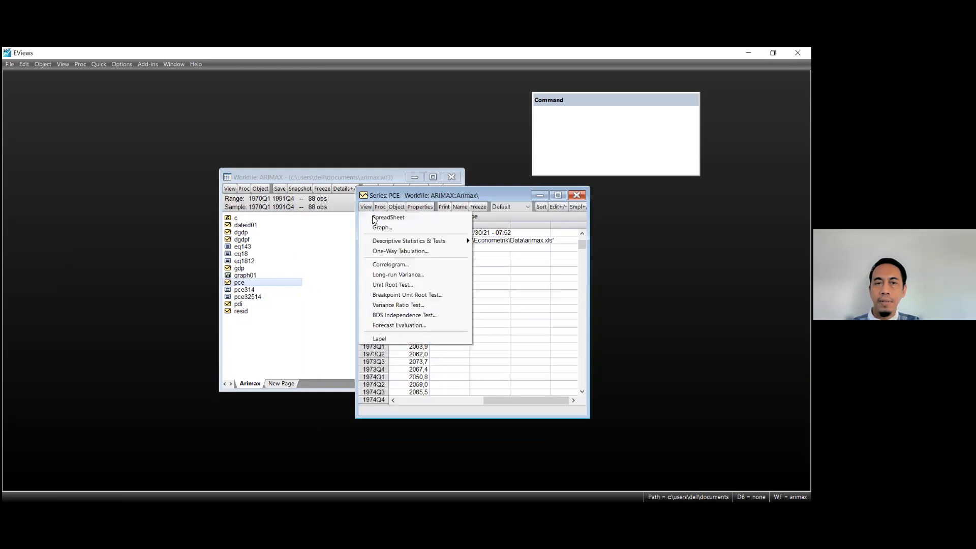
click(418, 324)
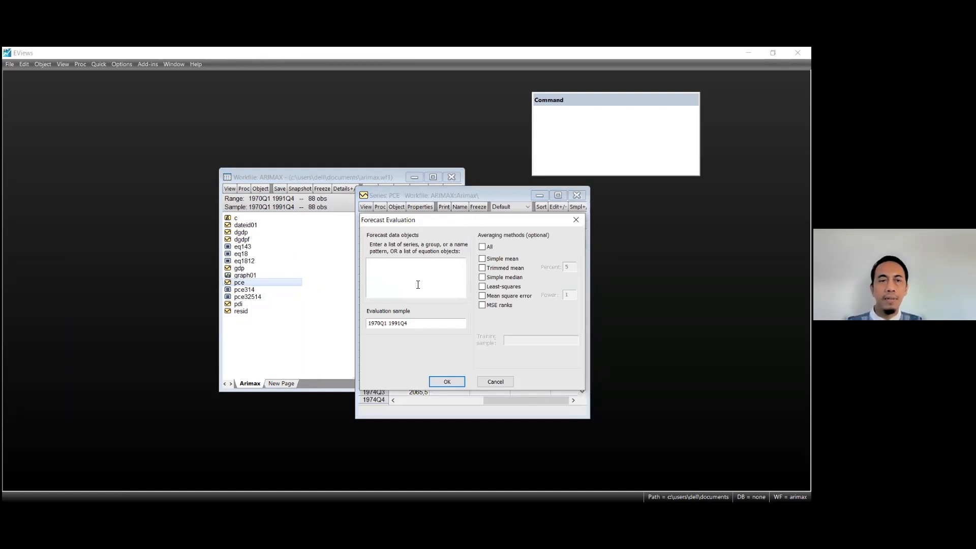
Try to evaluate the forecasts of equations pce314 and pce32514 with the Simple mean averaging method, and close the PCE series
text(pce)
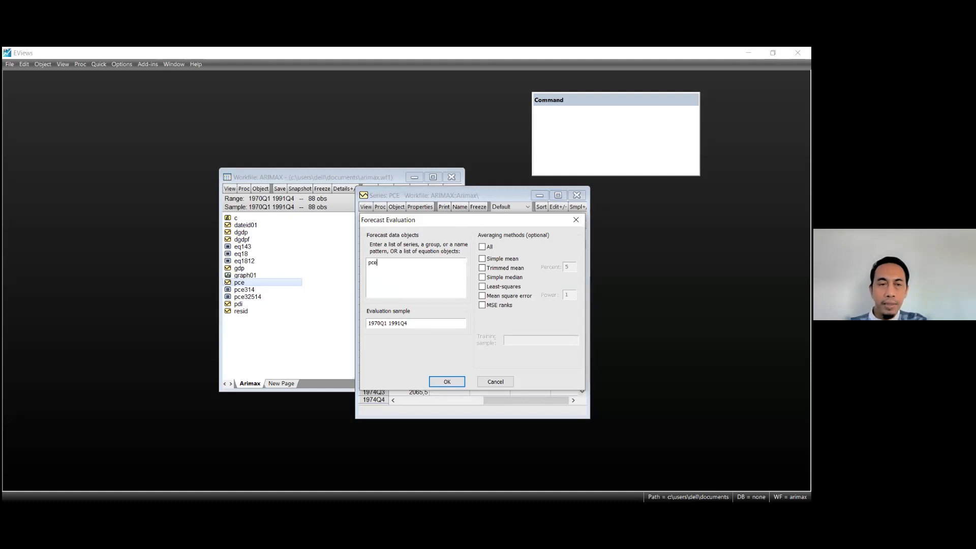
text(314)
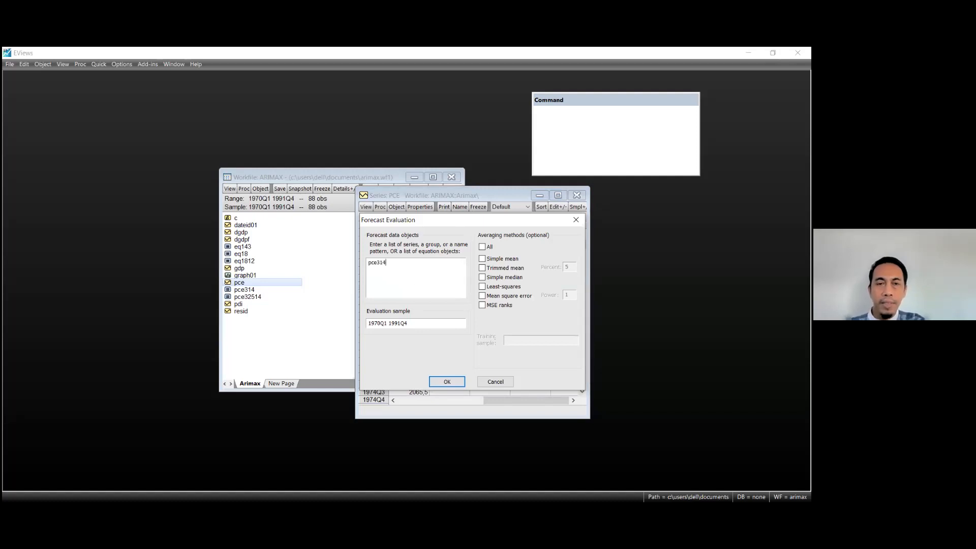
text( pce)
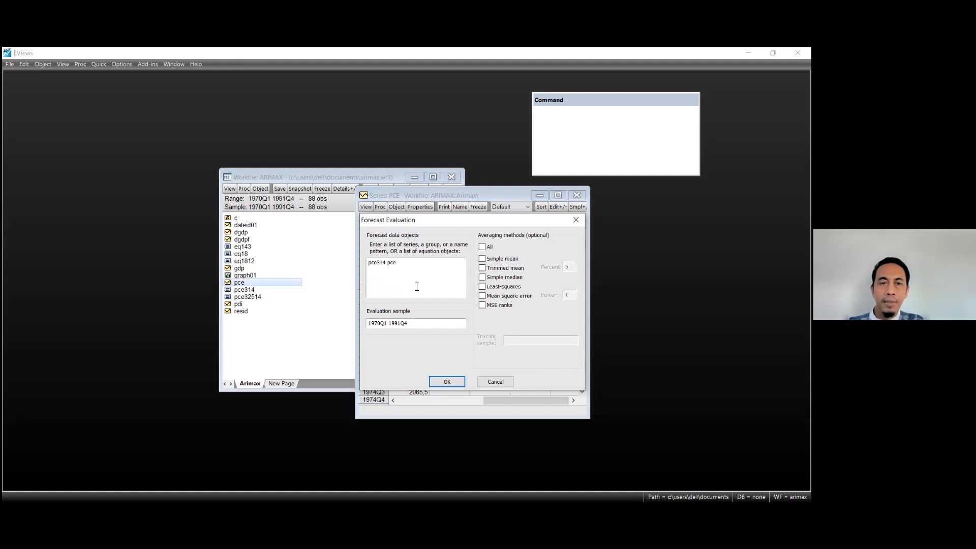
text(32514)
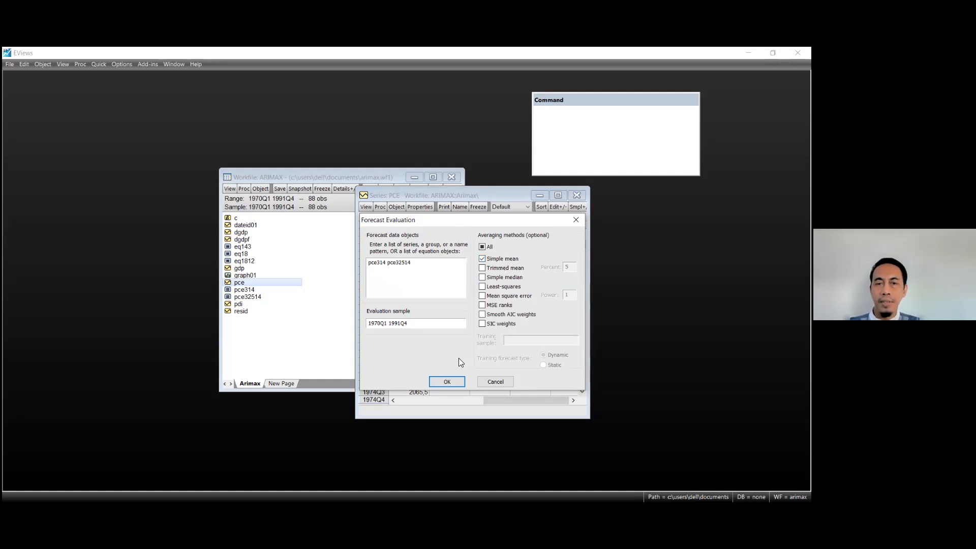
click(447, 383)
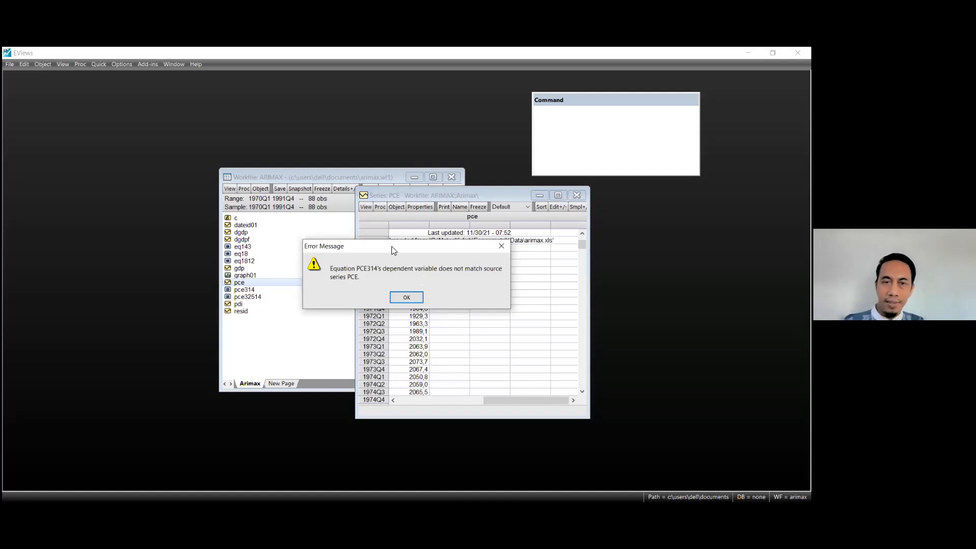
click(413, 298)
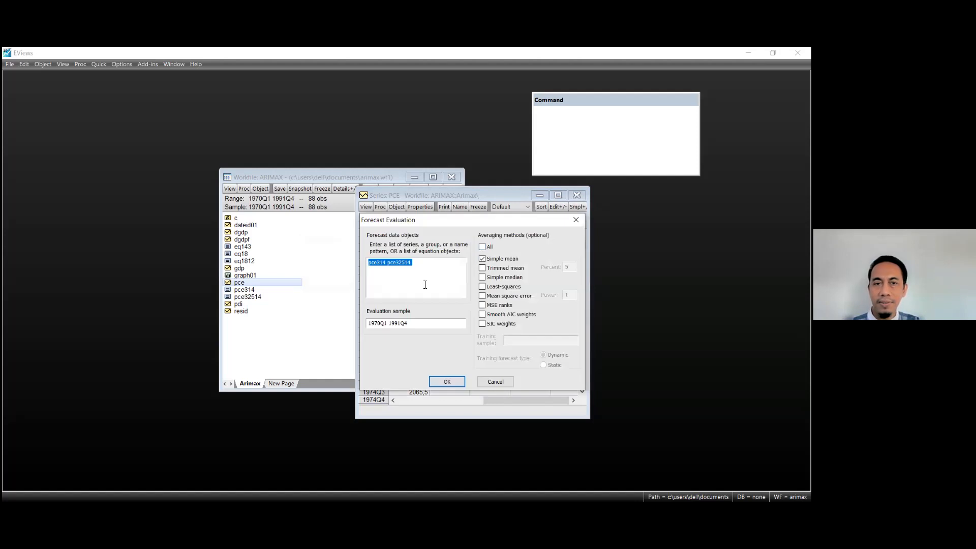
click(425, 285)
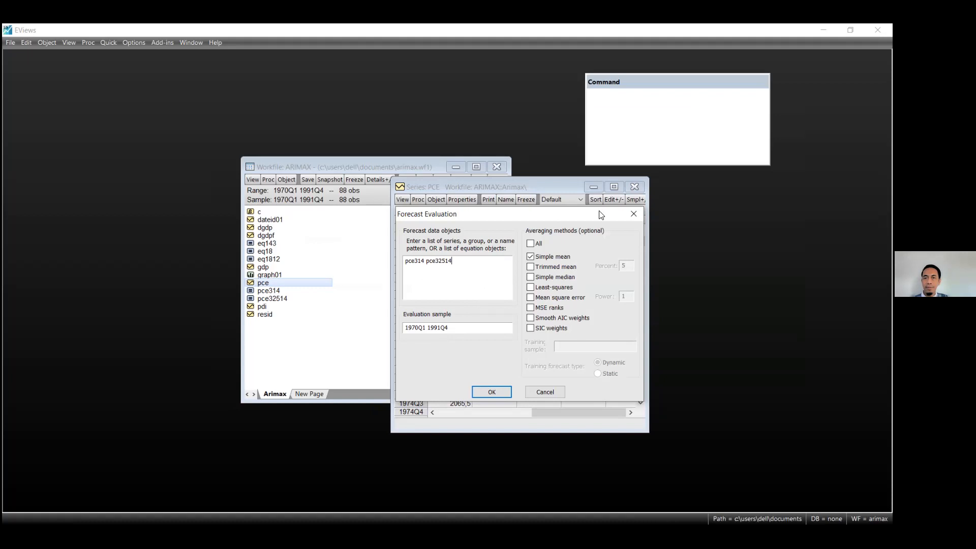
click(632, 214)
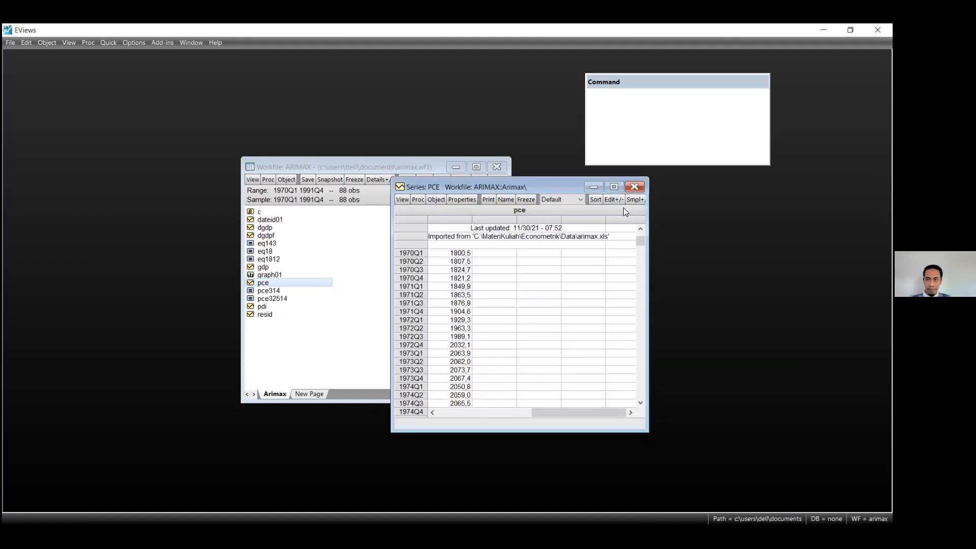
click(634, 187)
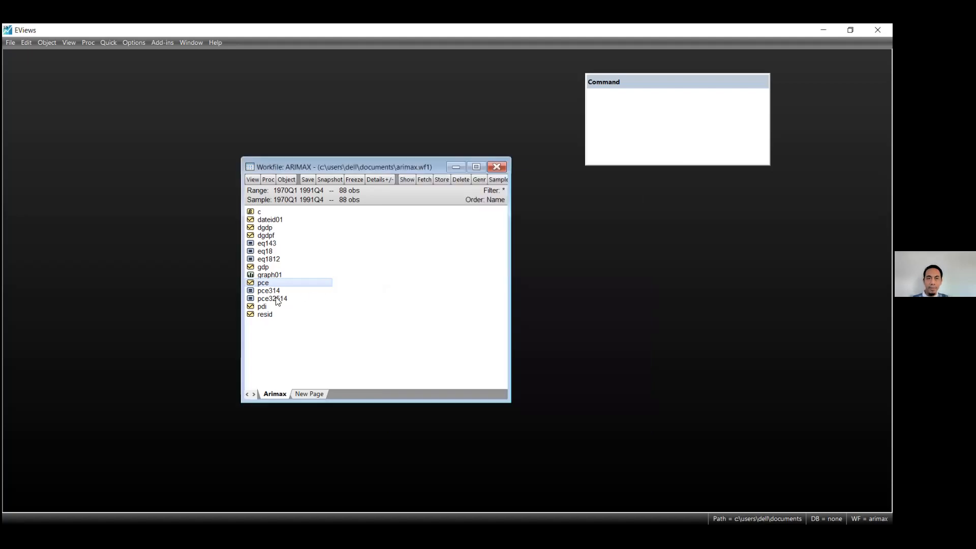
Open the pce314 equation, review its forecast options and close it without running a forecast
click(263, 293)
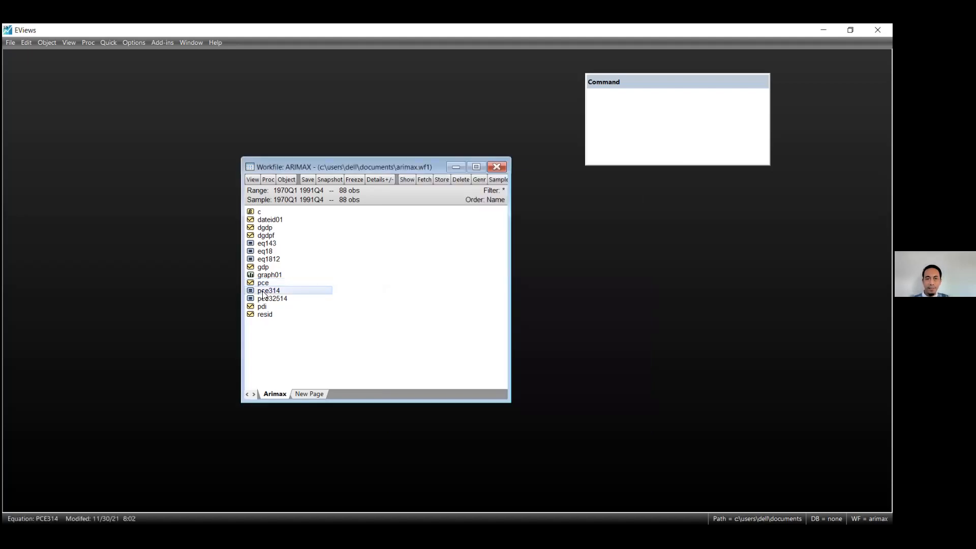
double_click(263, 294)
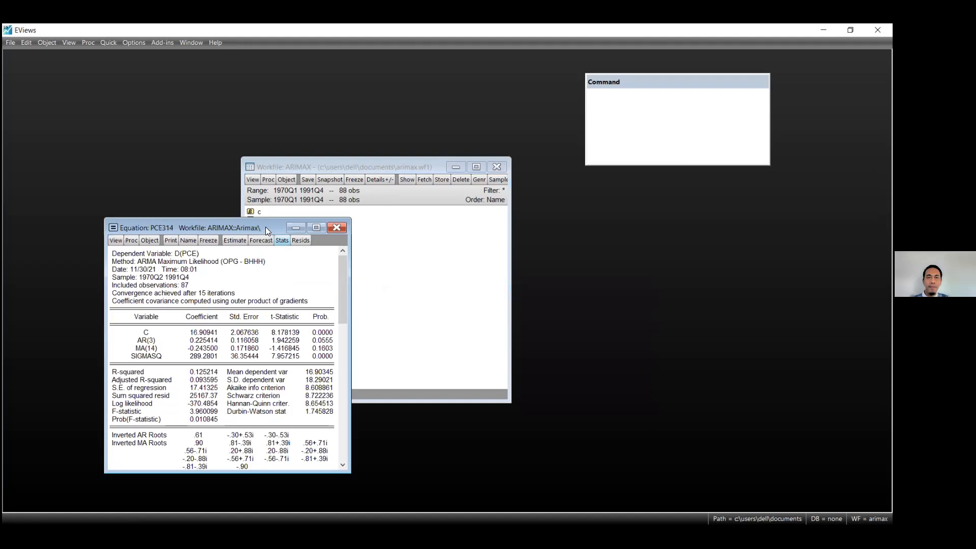
drag(264, 224, 554, 195)
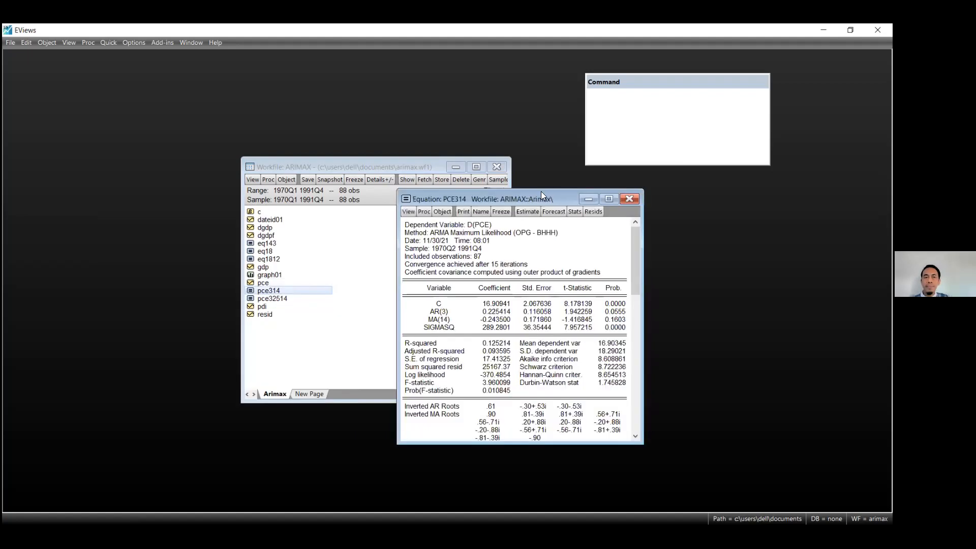
click(558, 214)
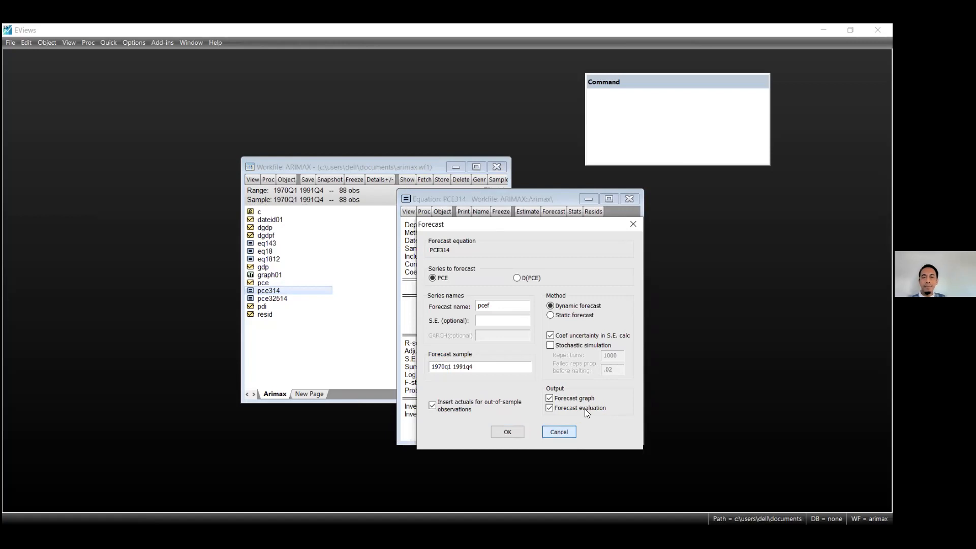
click(559, 432)
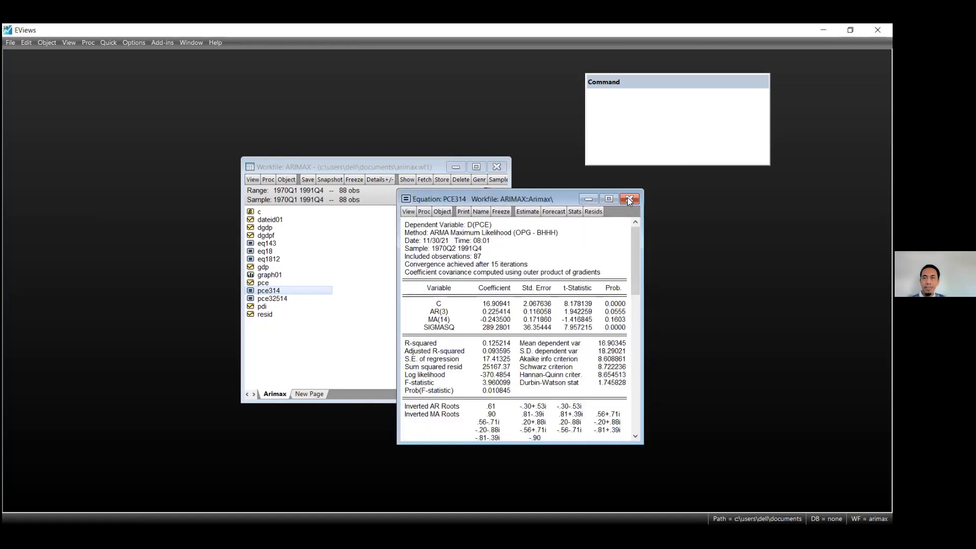
click(628, 199)
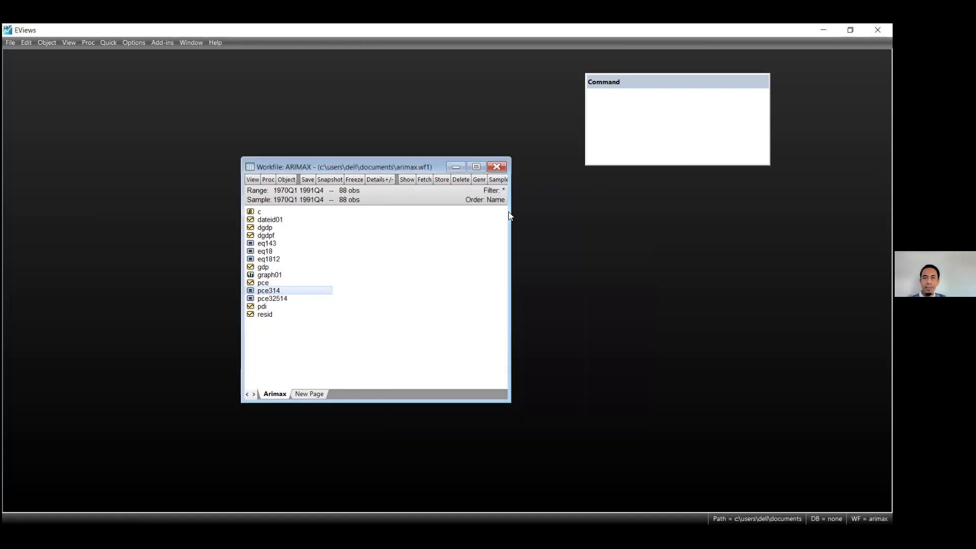
Extend the quarterly workfile range by setting its end date to 1994Q4 and accept inserting the additional observations
double_click(320, 194)
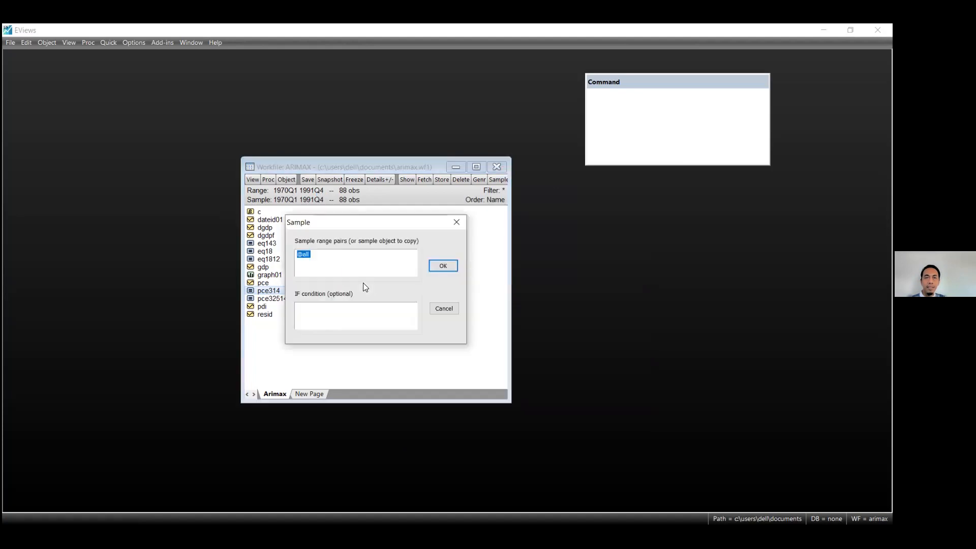
key(Escape)
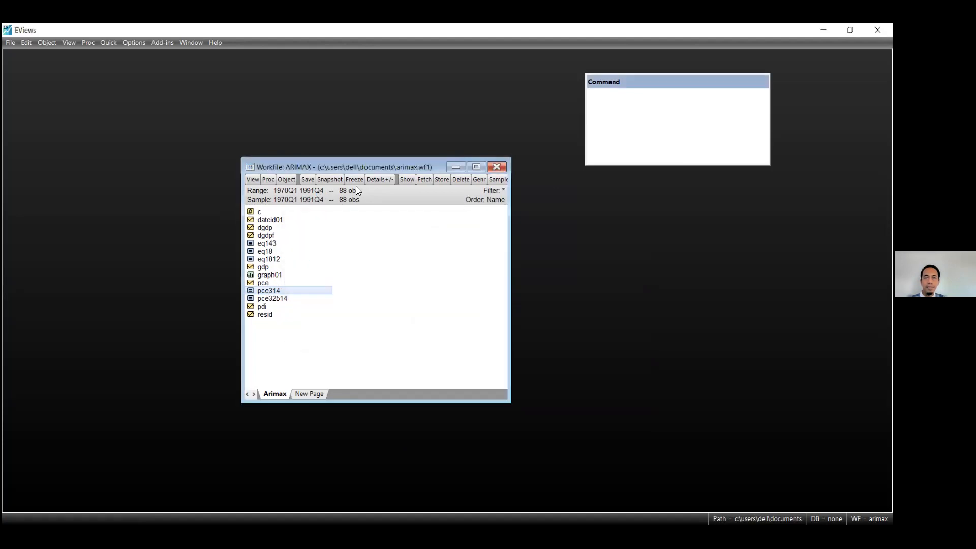
double_click(356, 189)
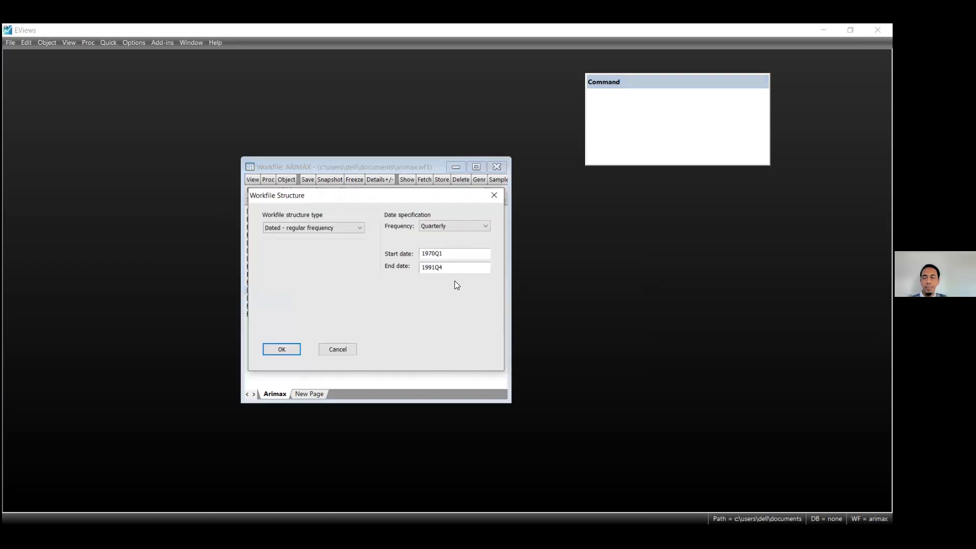
key(BackSpace)
text(4)
click(288, 353)
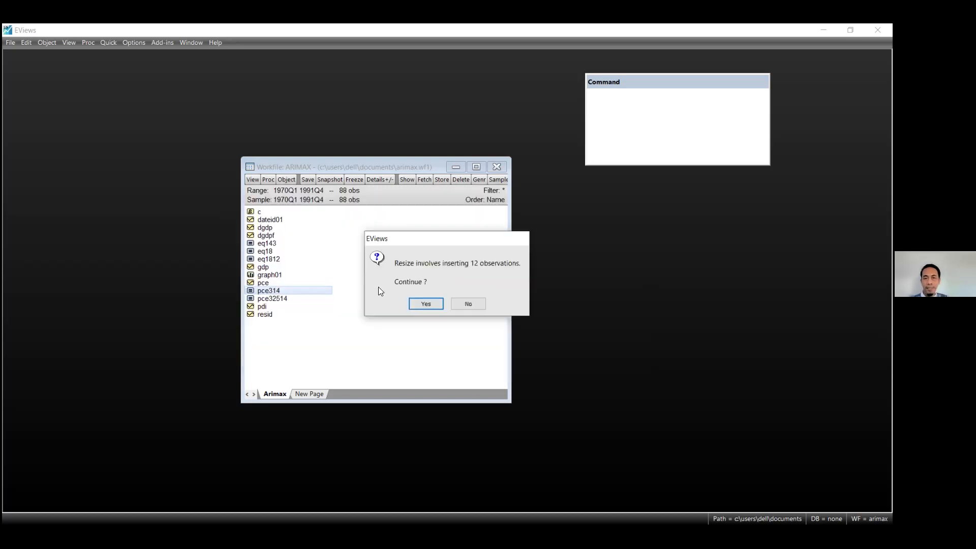
click(426, 305)
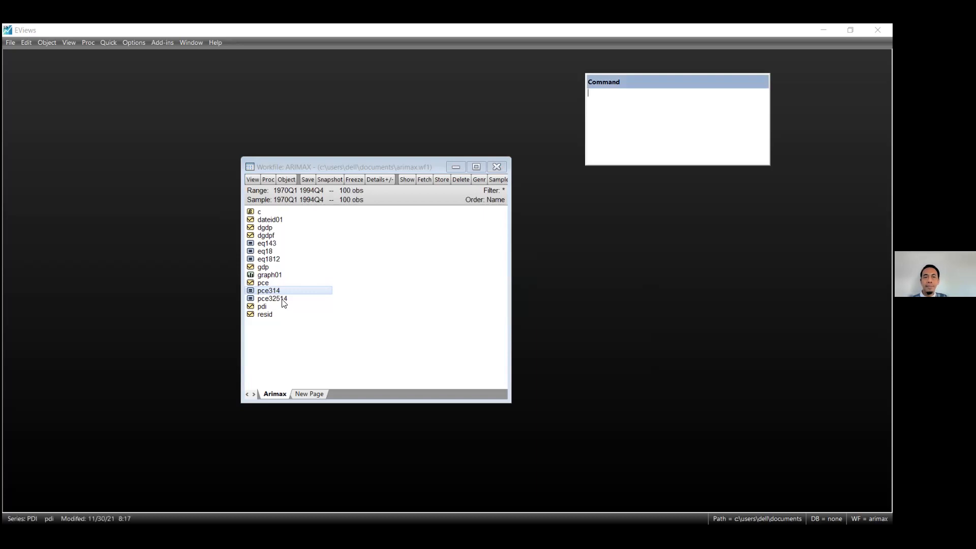
Open the pce314 equation and run a static forecast of PCE named pcef over the sample 1970q1 1994q4
double_click(278, 292)
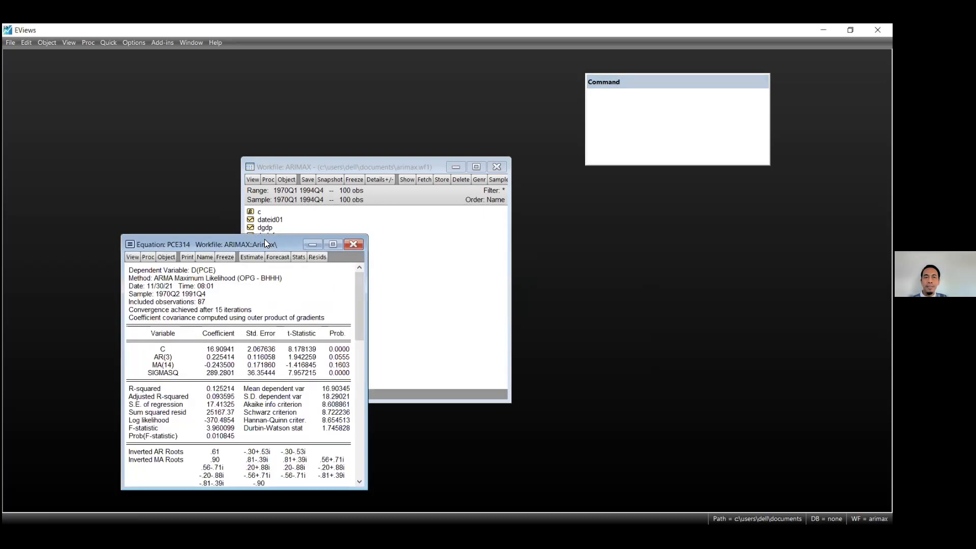
drag(264, 238, 580, 214)
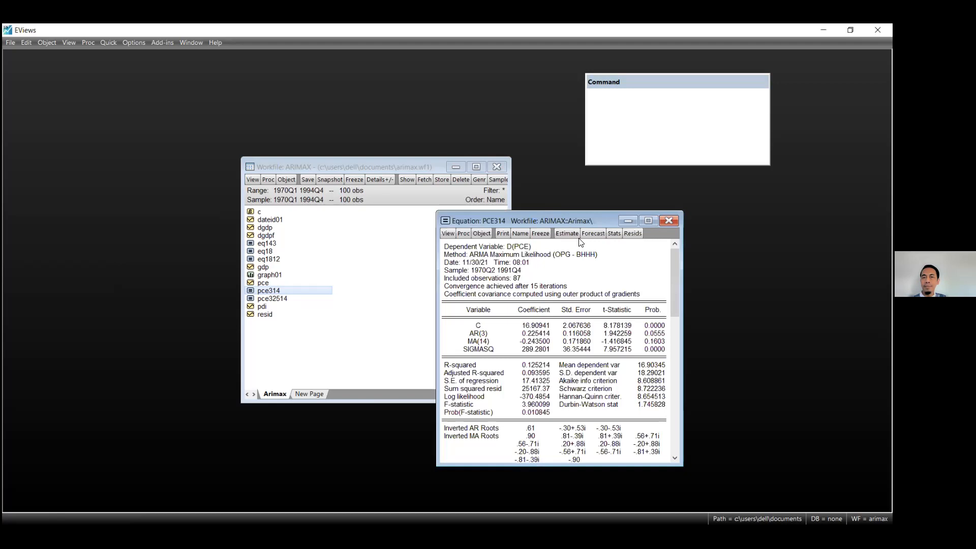
click(587, 233)
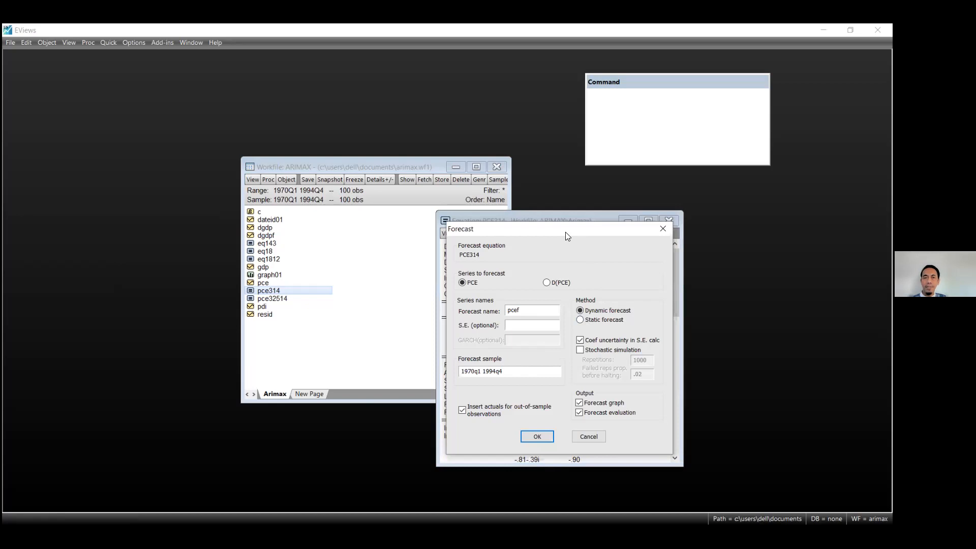
drag(560, 231, 553, 225)
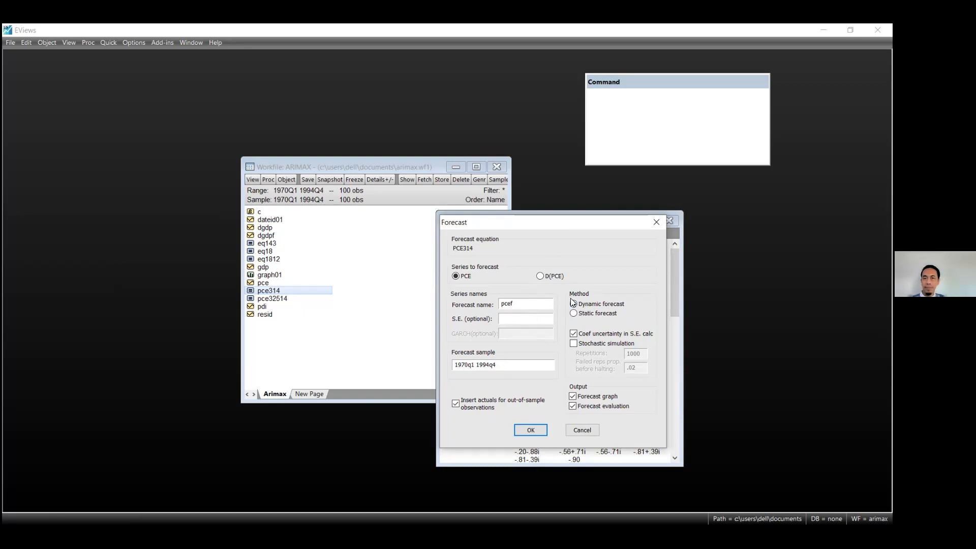
click(581, 312)
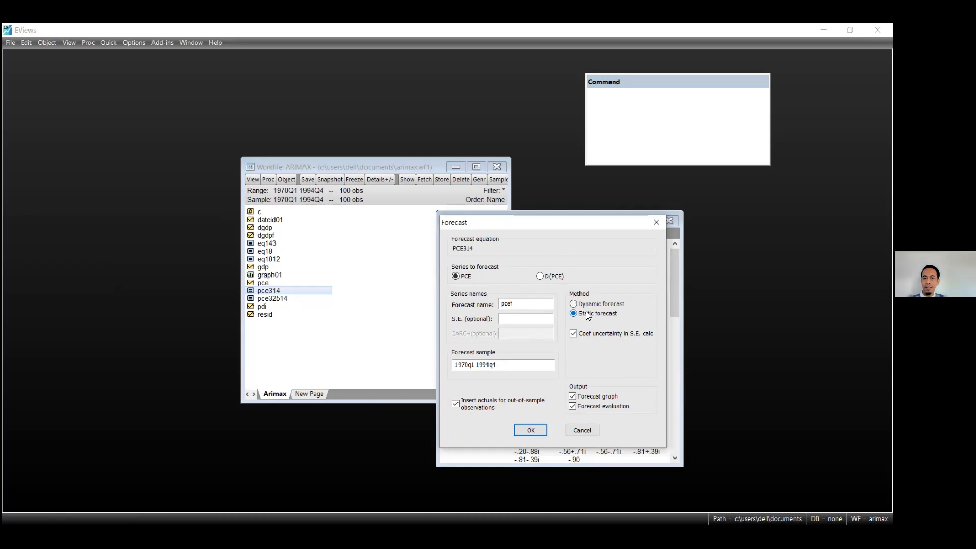
click(524, 431)
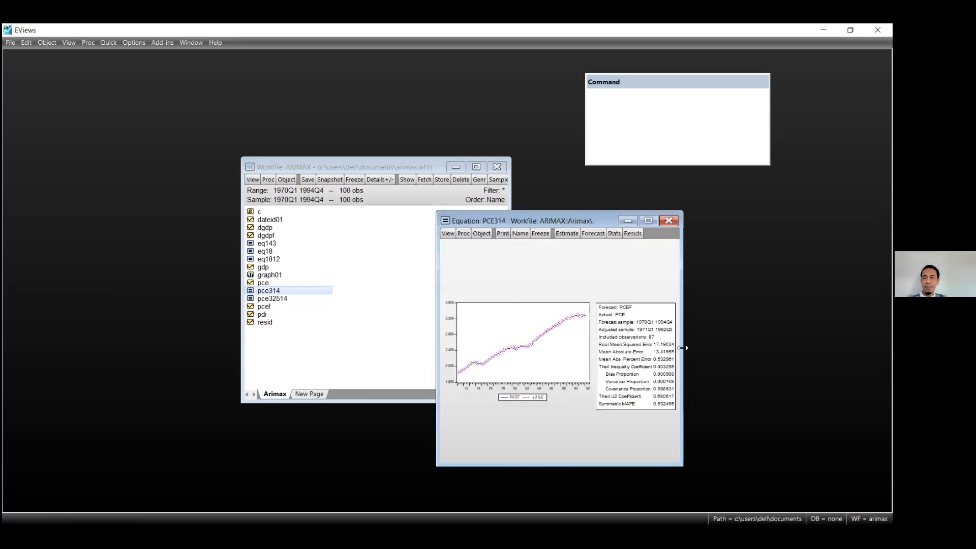
Enlarge the pce314 forecast output, select its forecast graph and close the equation
drag(682, 348, 793, 384)
drag(631, 224, 556, 197)
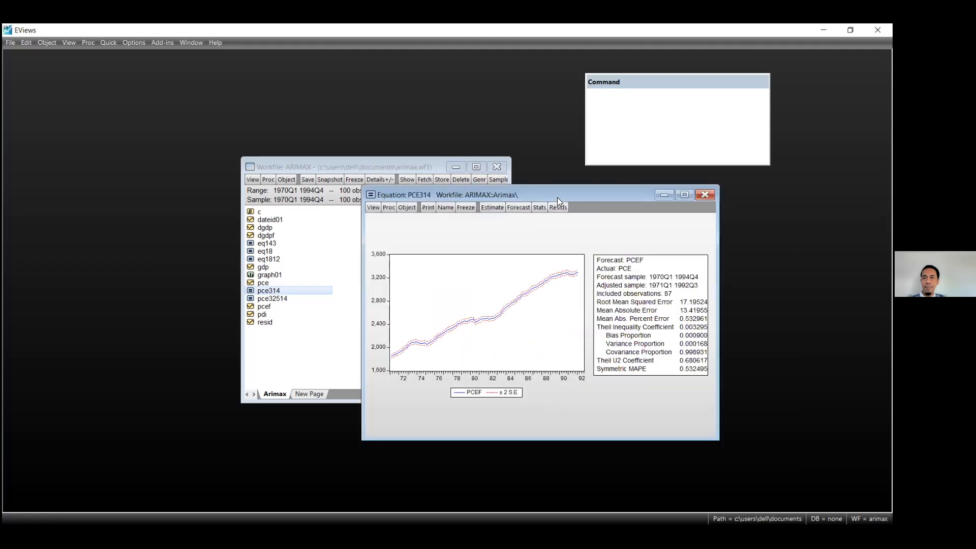
click(446, 208)
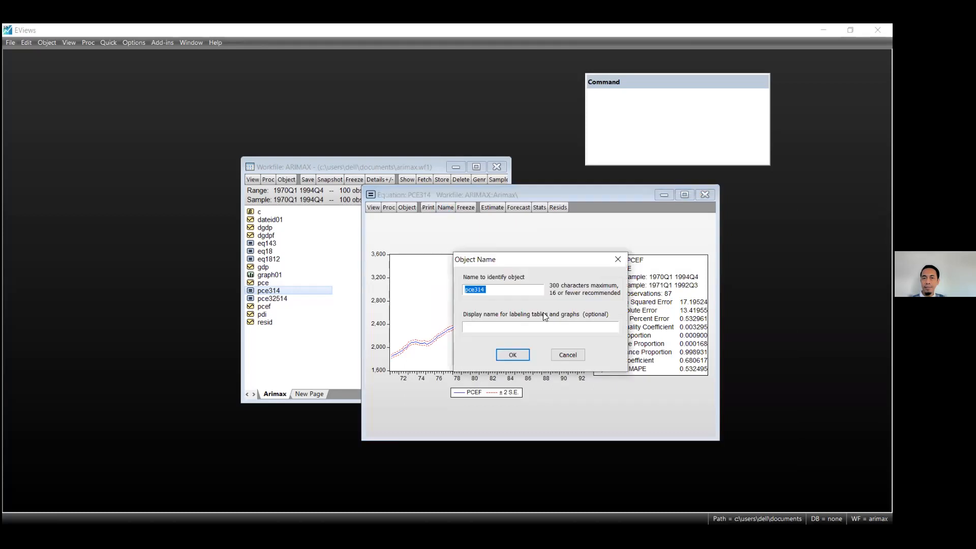
click(563, 355)
click(426, 280)
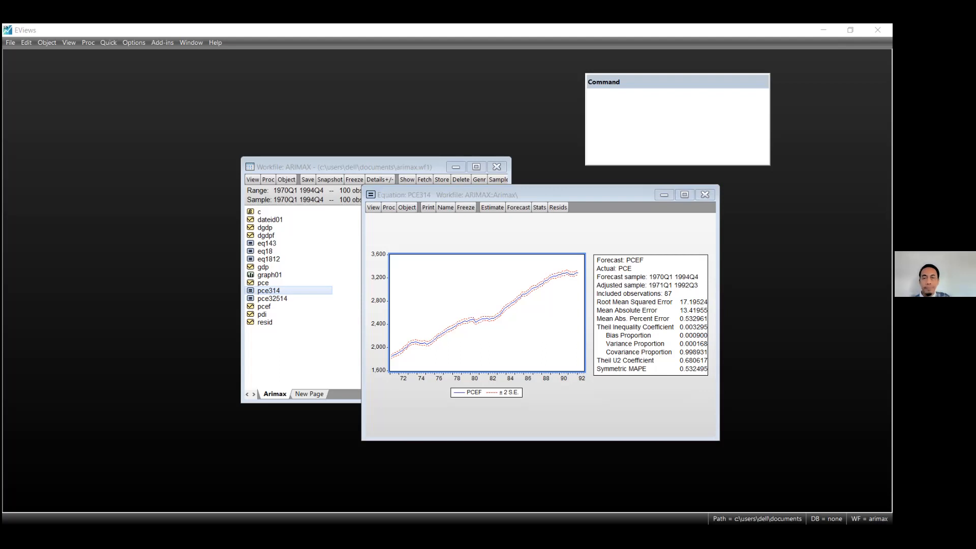
click(570, 156)
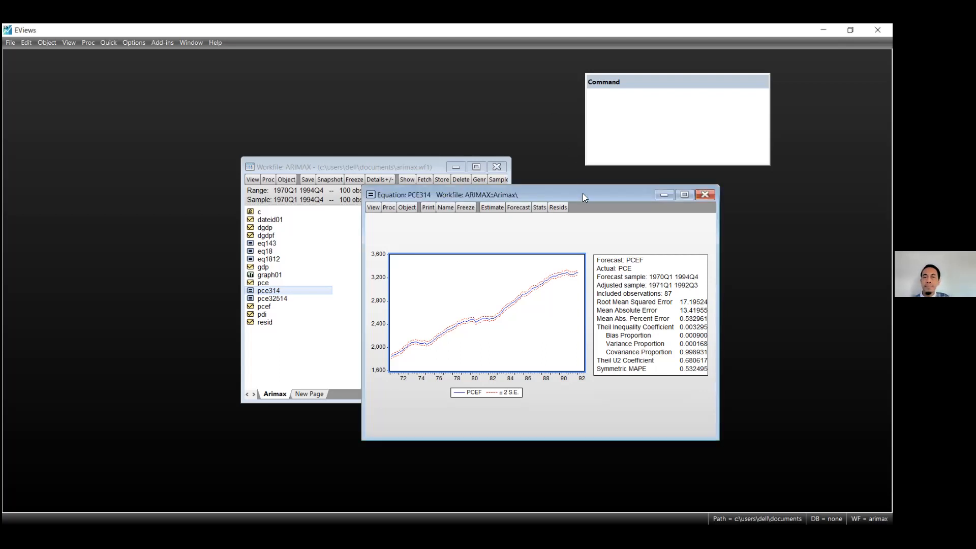
drag(582, 194, 519, 206)
click(641, 206)
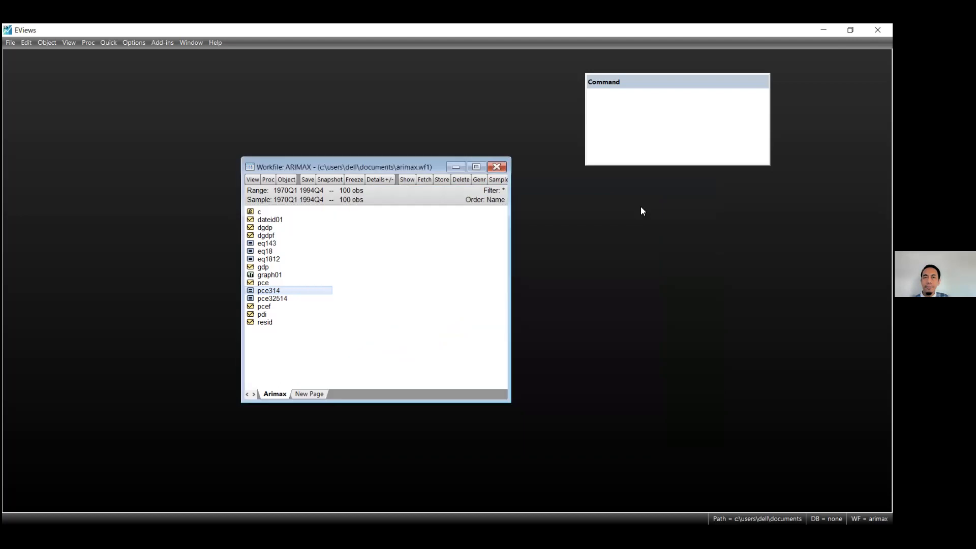
Open the pce32514 equation, run a static forecast of PCE named pcef over 1970q1 1994q4, and widen the output
double_click(285, 299)
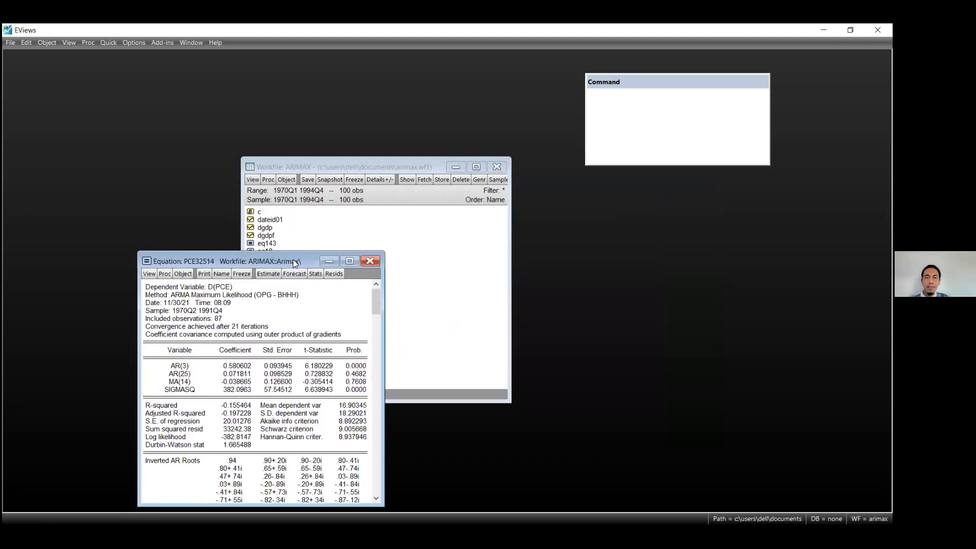
drag(293, 259, 542, 212)
click(545, 227)
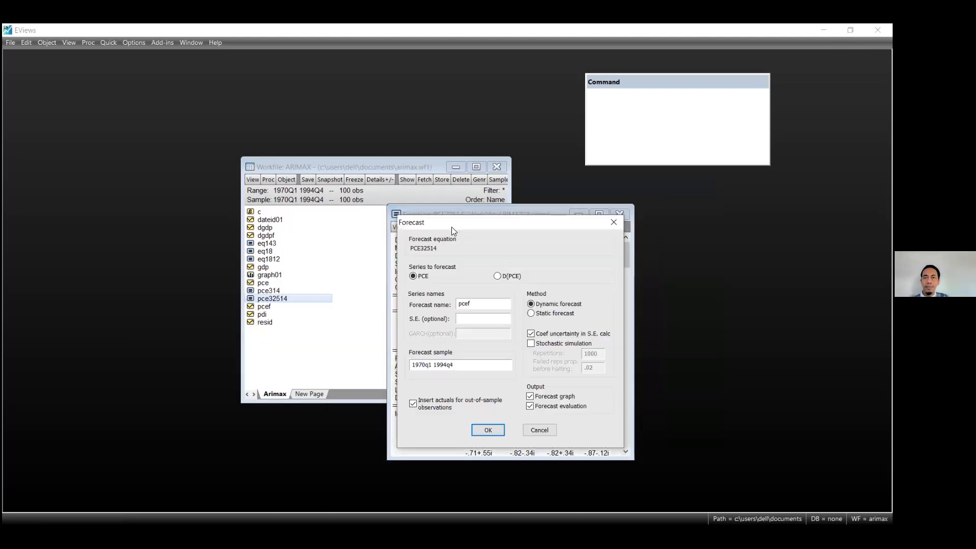
drag(452, 227, 442, 220)
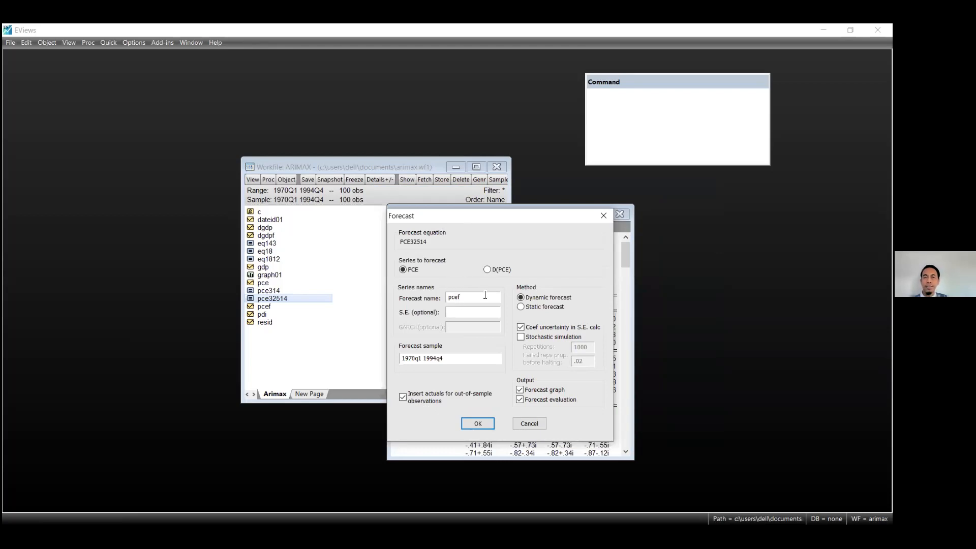
click(526, 306)
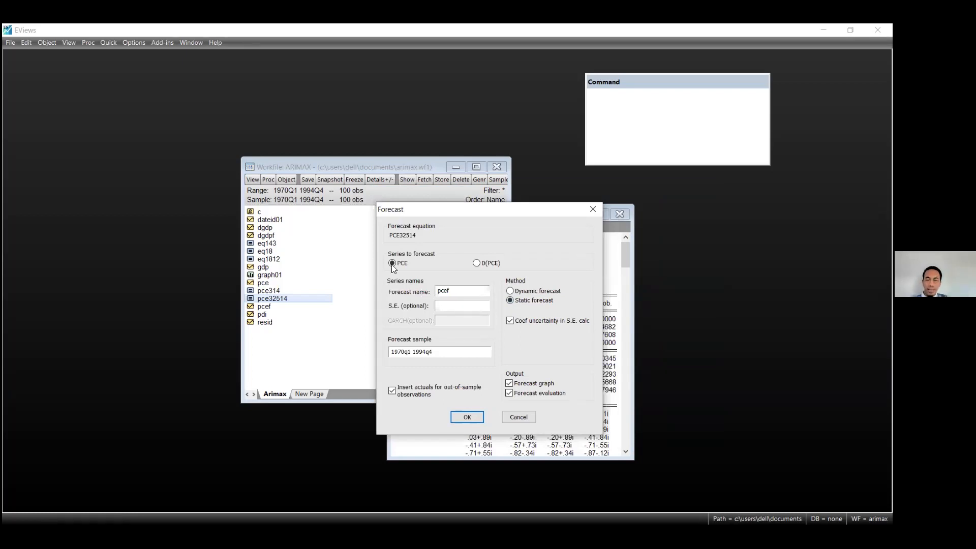
click(467, 417)
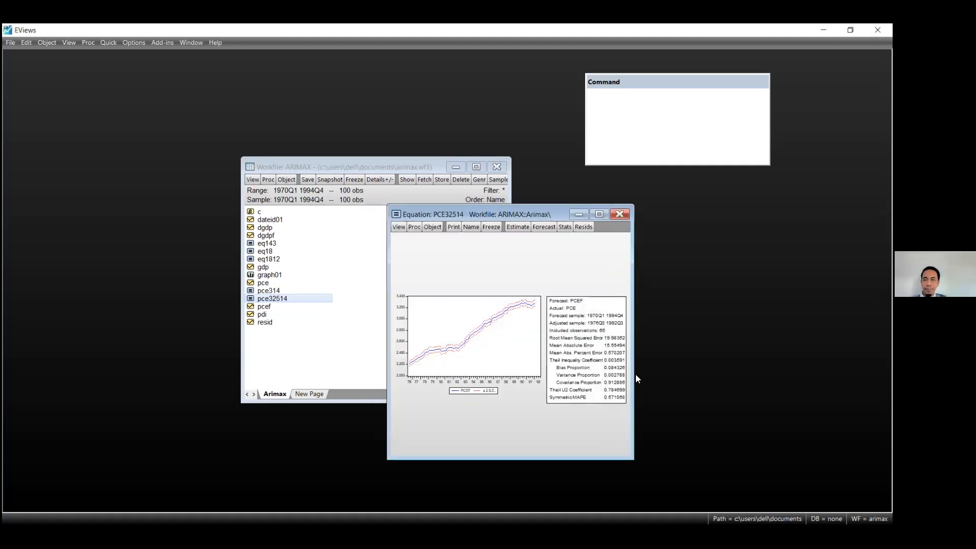
drag(634, 374, 715, 374)
mouse_move(522, 330)
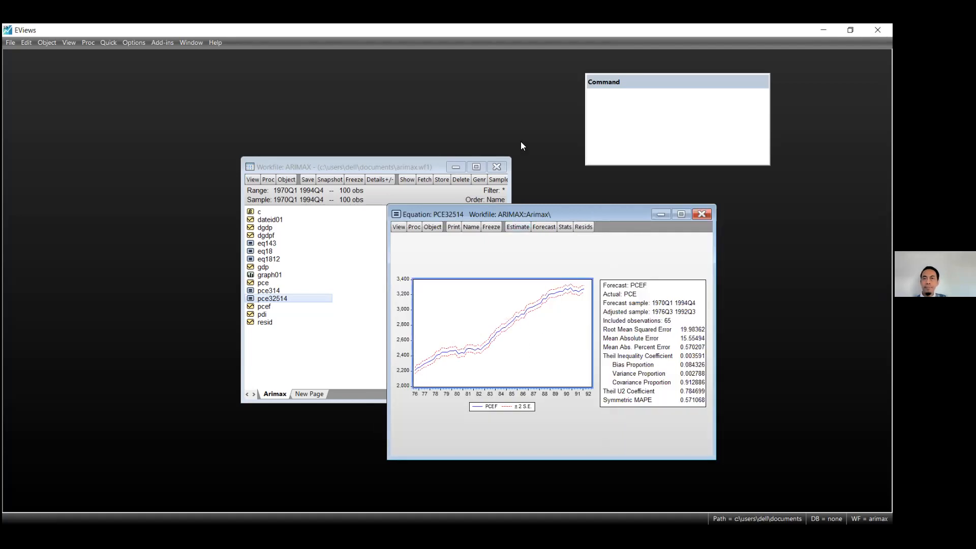
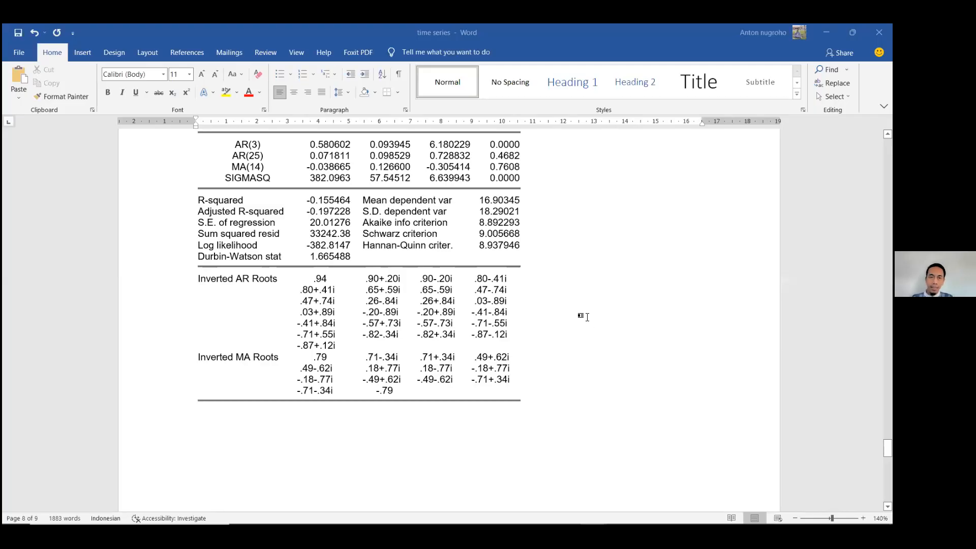
Switch to the time series document in Word and review the forecast outputs headed (3,1,14) and (3,1,14) ar(25)
scroll(584, 294, up, 2)
scroll(629, 313, down, 8)
scroll(631, 313, down, 5)
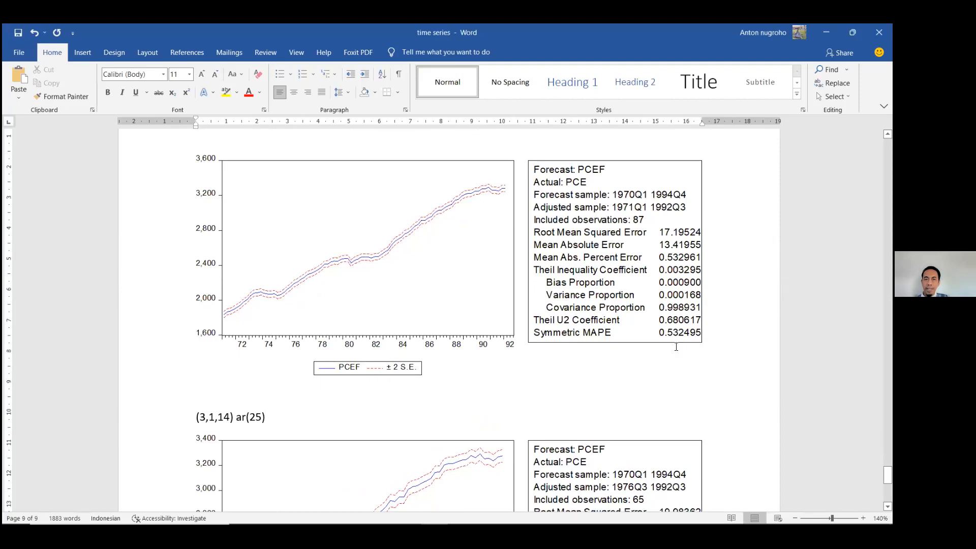
scroll(676, 347, up, 2)
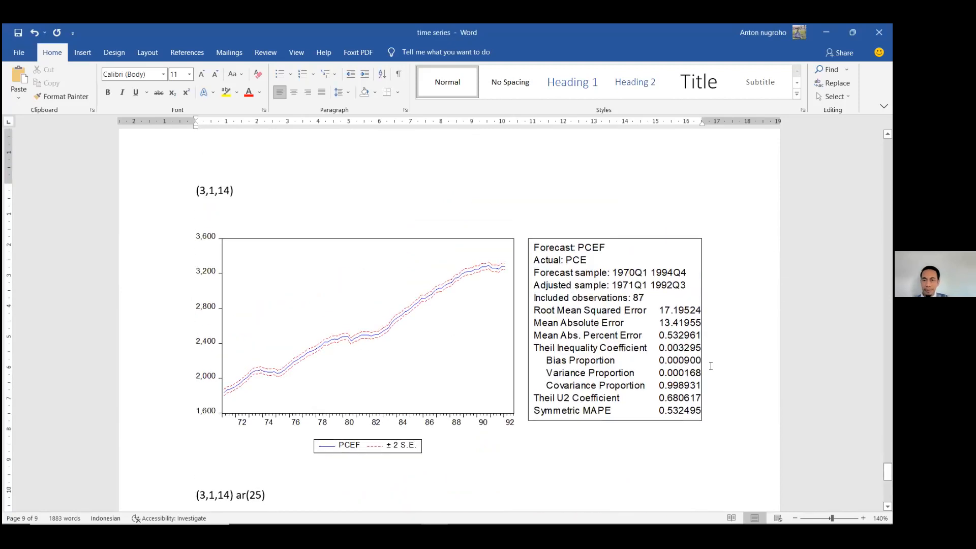
scroll(743, 411, down, 1)
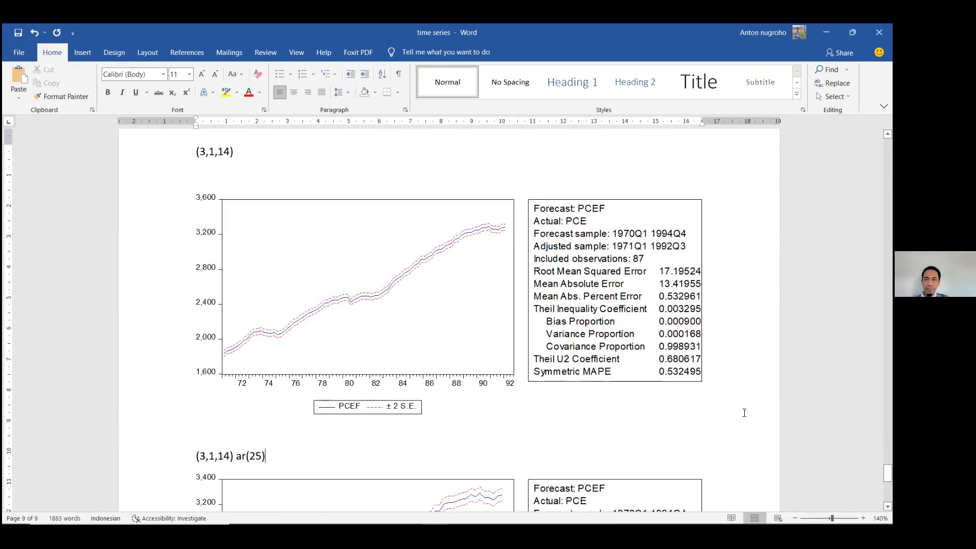
scroll(744, 412, down, 3)
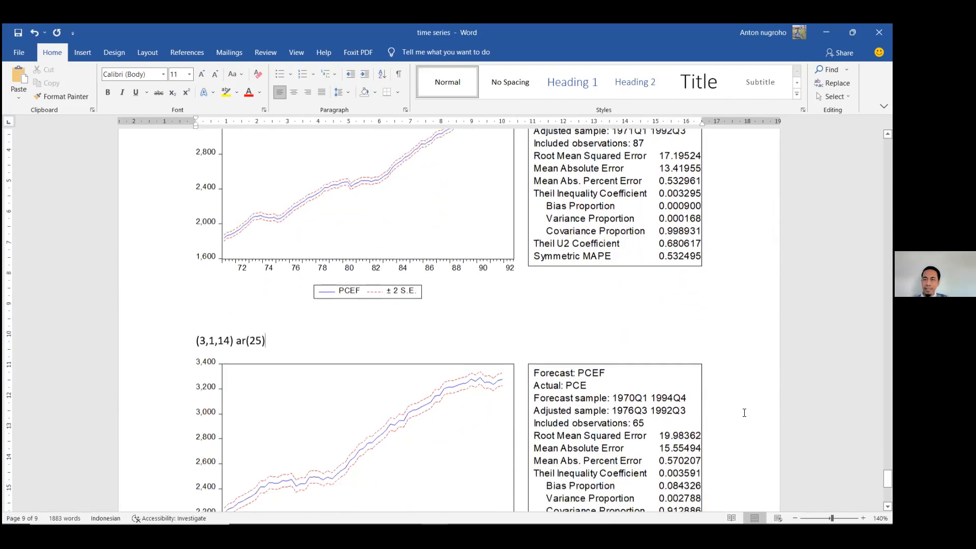
scroll(227, 146, up, 3)
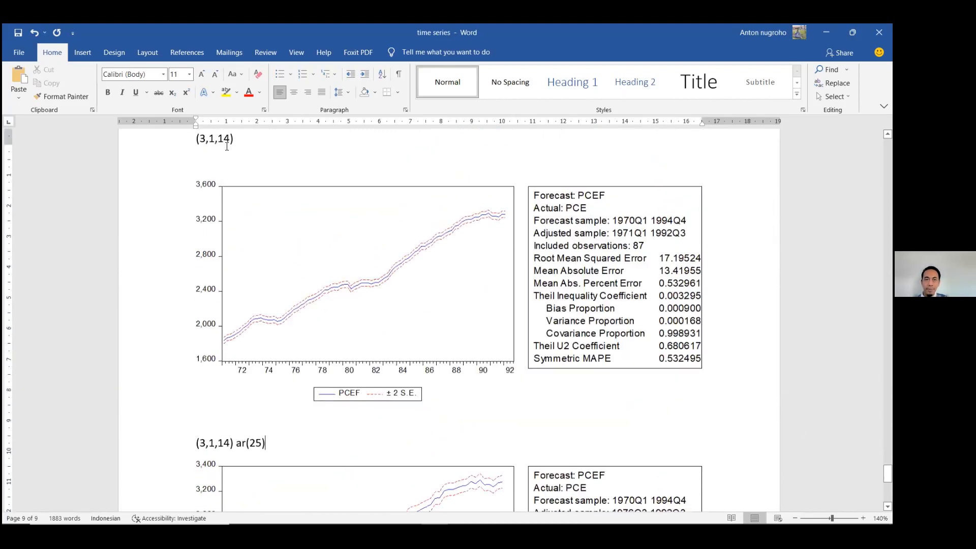
scroll(226, 147, up, 2)
click(187, 228)
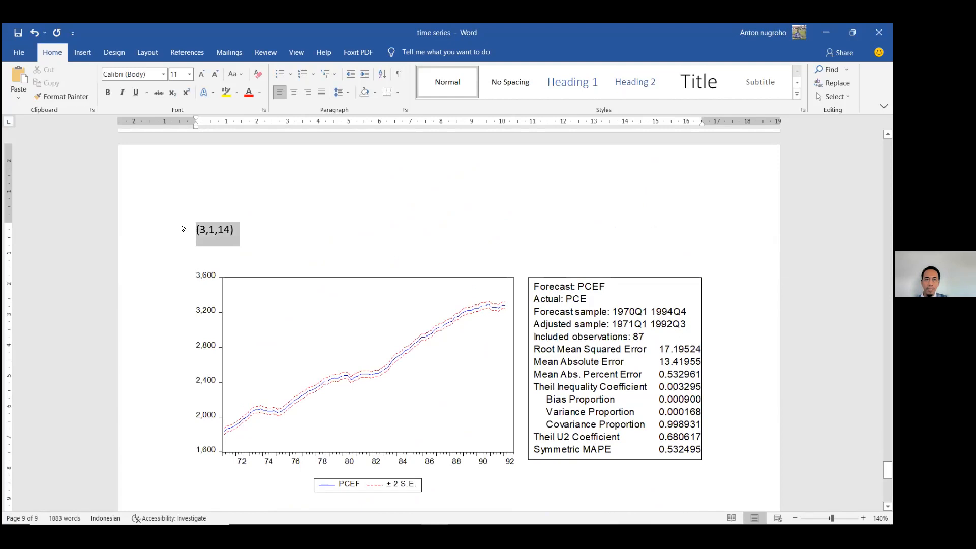
drag(274, 302, 167, 289)
click(293, 310)
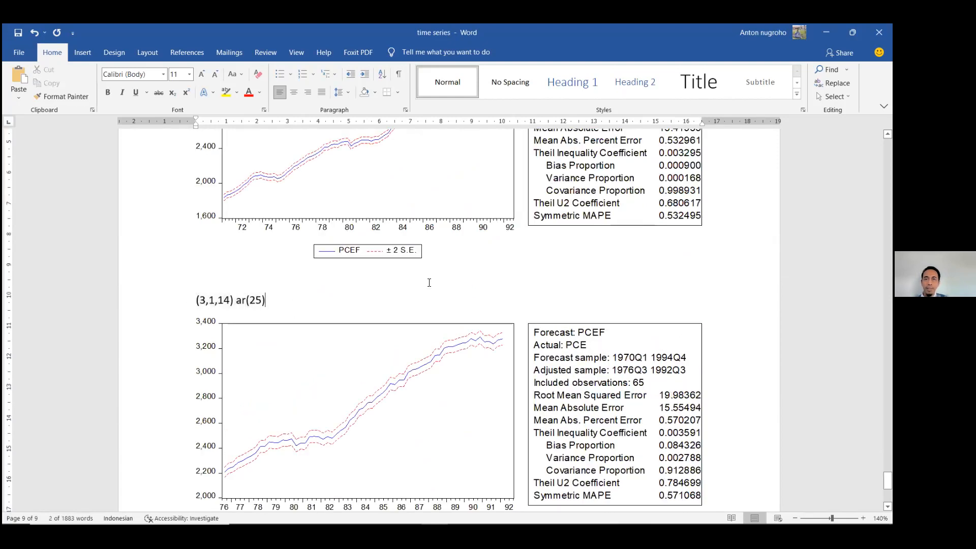
Compare the forecast error statistics of the (3,1,14) and (3,1,14) ar(25) models, from Root Mean Squared Error to Symmetric MAPE
scroll(569, 239, up, 2)
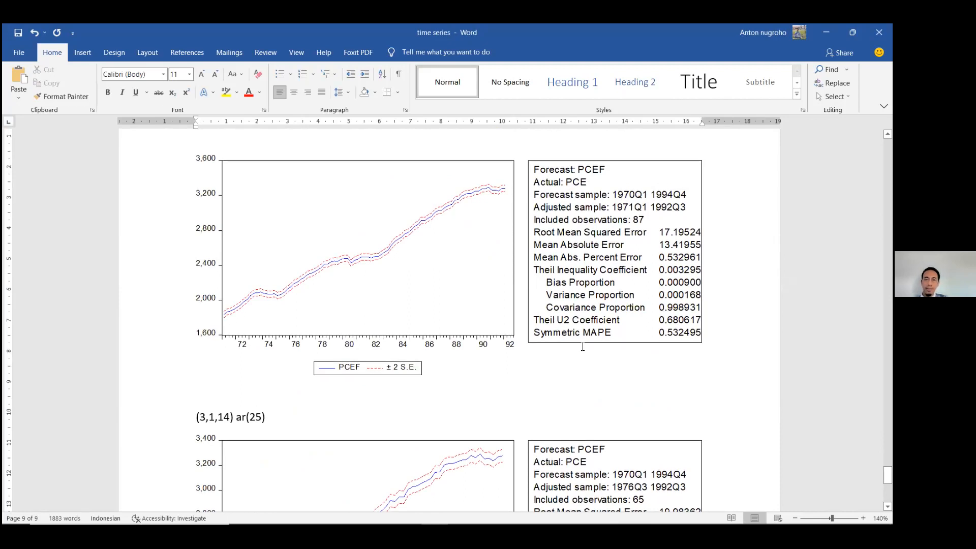
scroll(583, 346, down, 2)
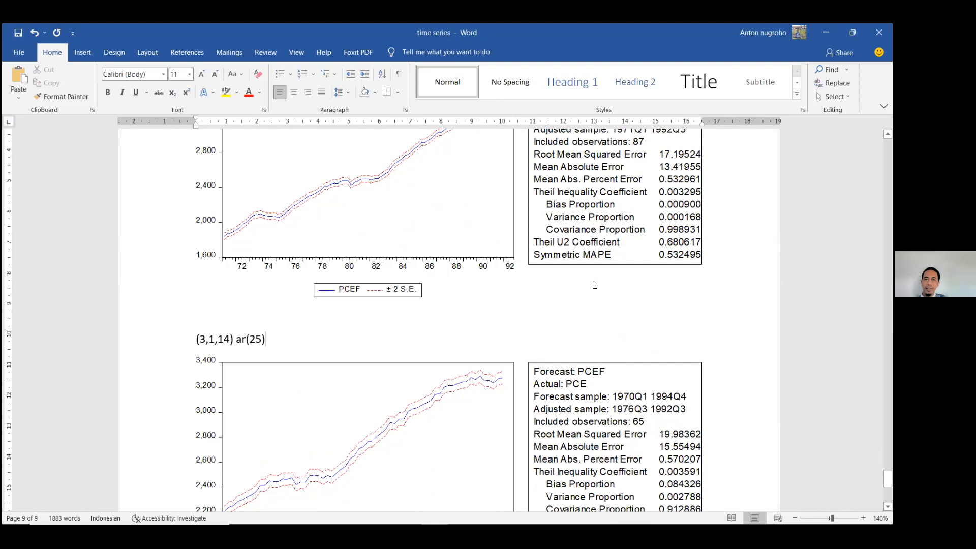
scroll(594, 285, up, 2)
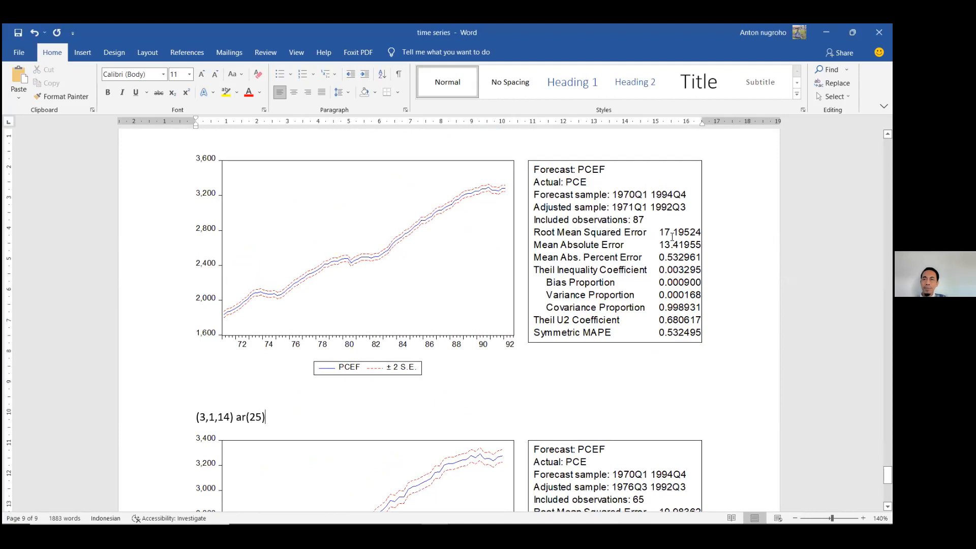
scroll(672, 236, down, 5)
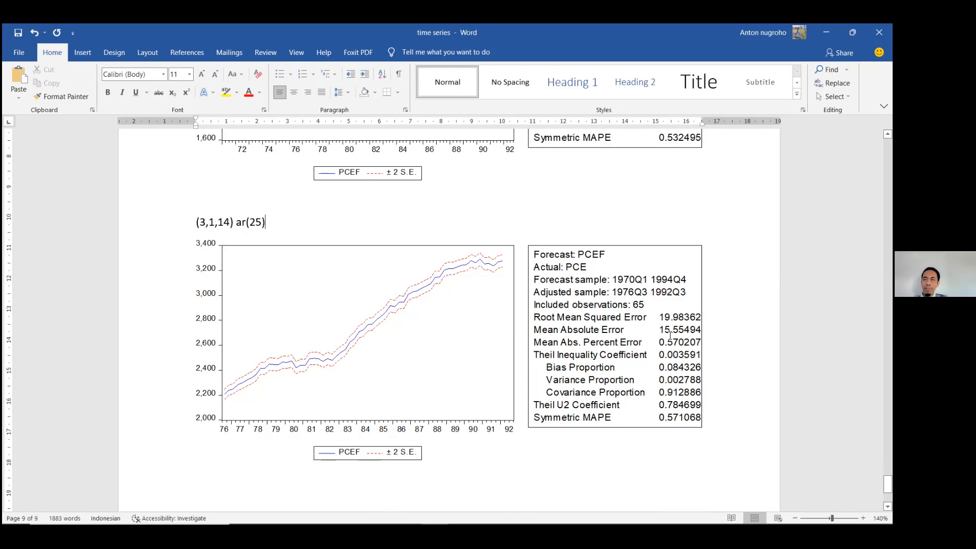
scroll(670, 336, up, 5)
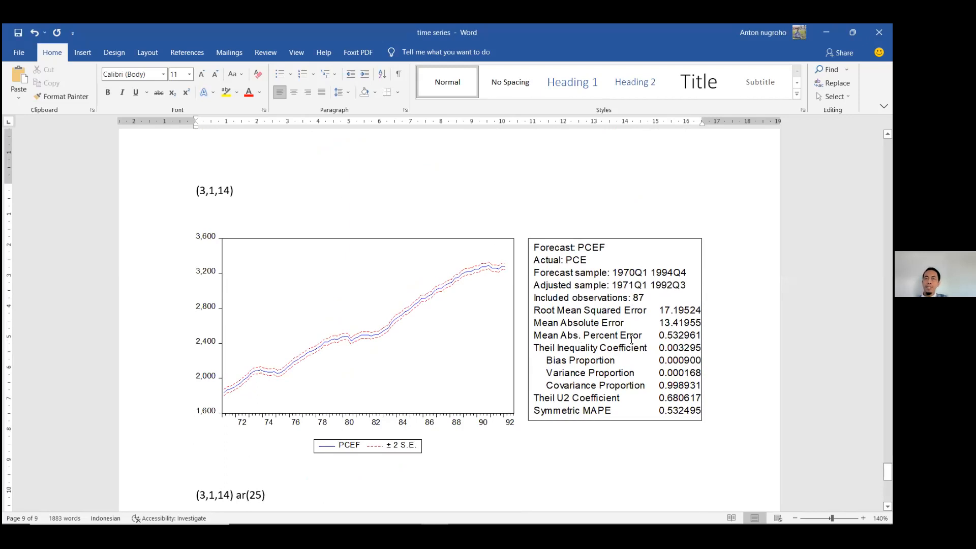
scroll(656, 339, down, 6)
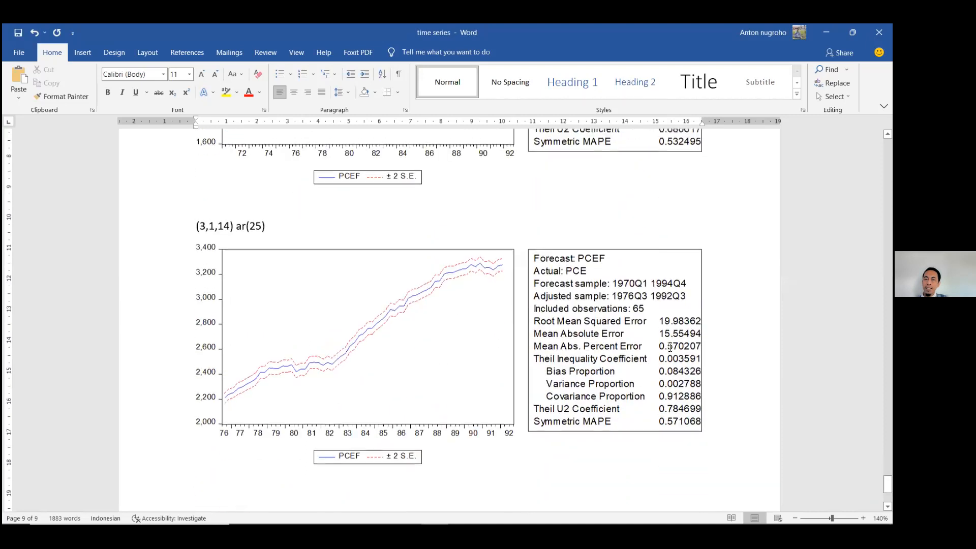
scroll(670, 350, up, 5)
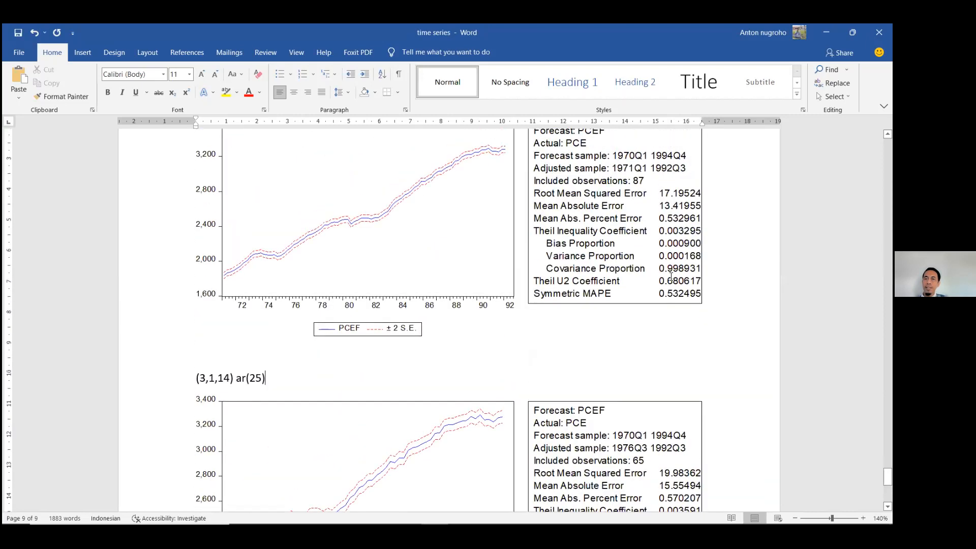
scroll(608, 241, up, 1)
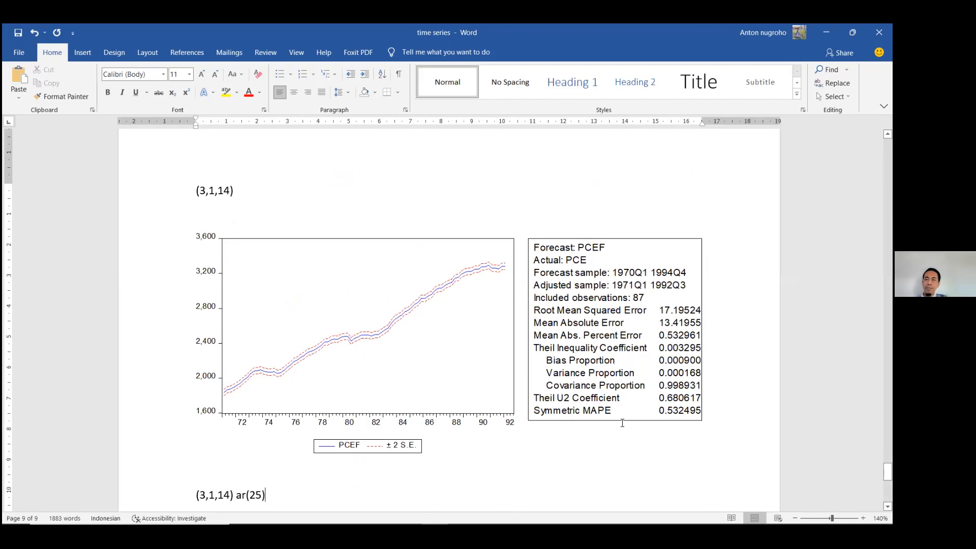
scroll(676, 405, down, 7)
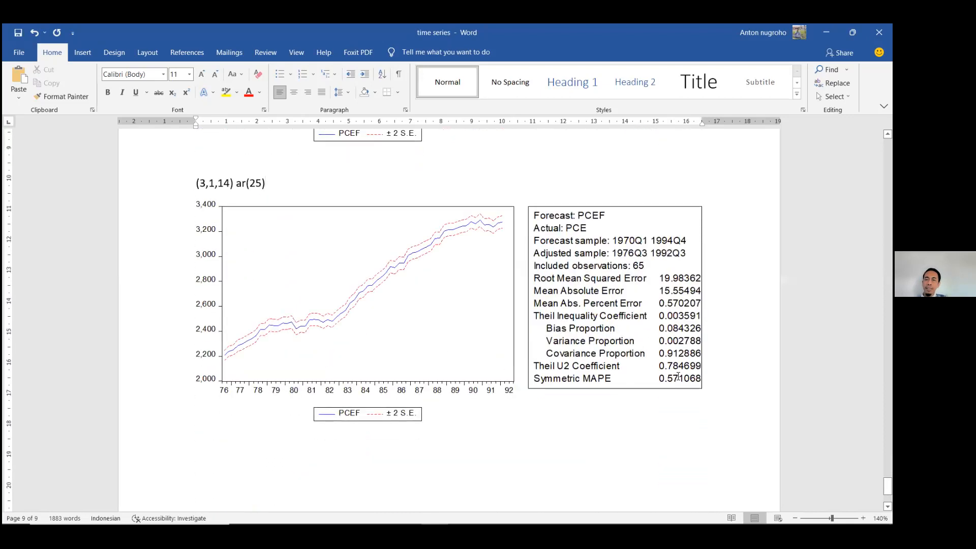
scroll(684, 376, up, 7)
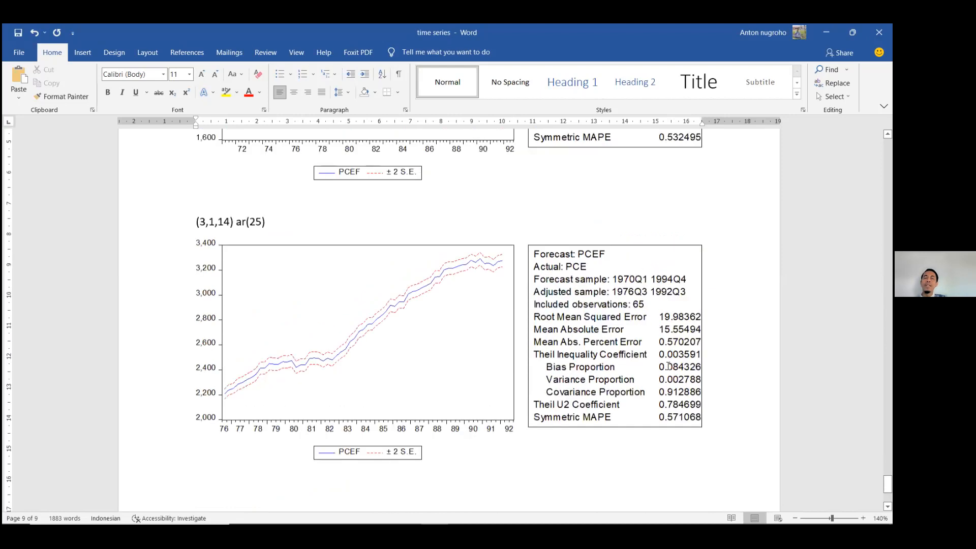
Mark the (3,1,14) heading and recheck its forecast output against the (3,1,14) ar(25) output to choose the better model
click(641, 253)
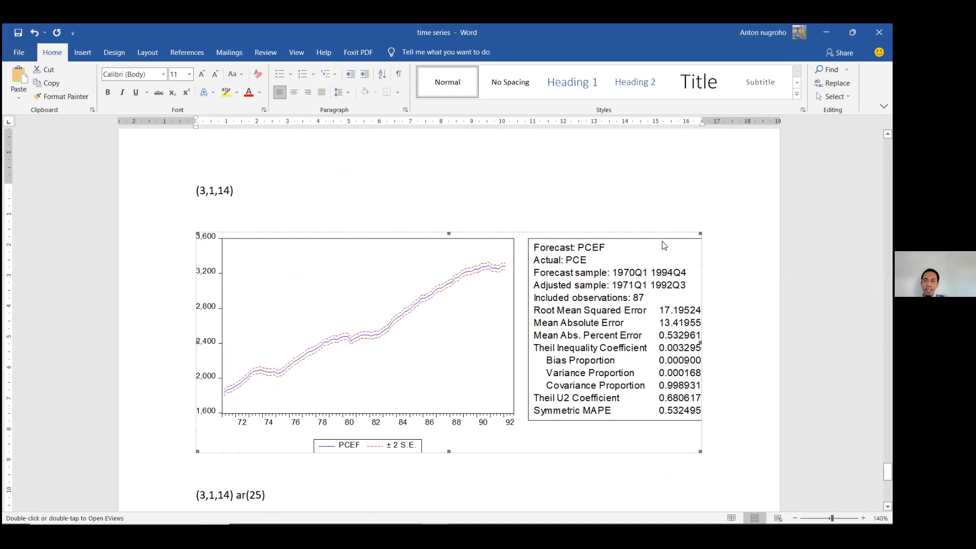
click(259, 185)
click(174, 190)
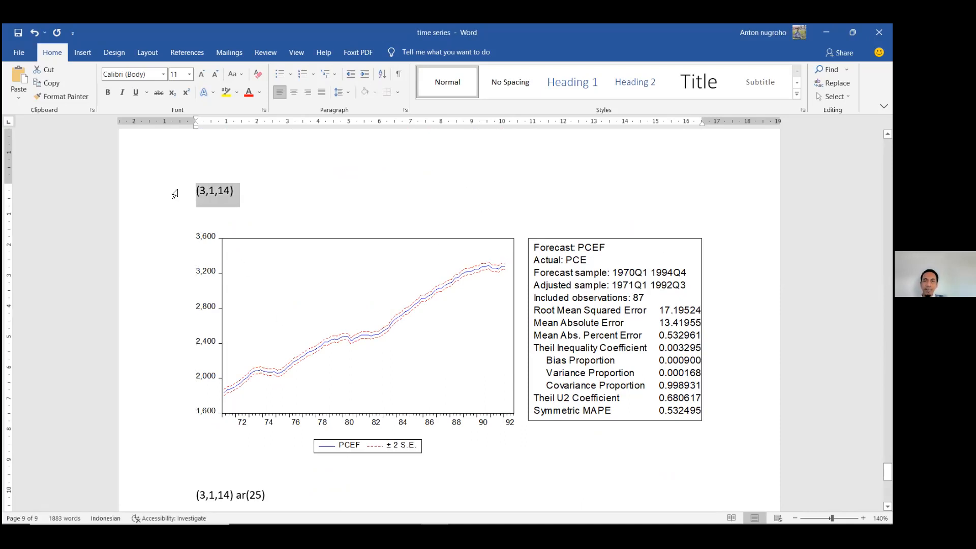
click(231, 192)
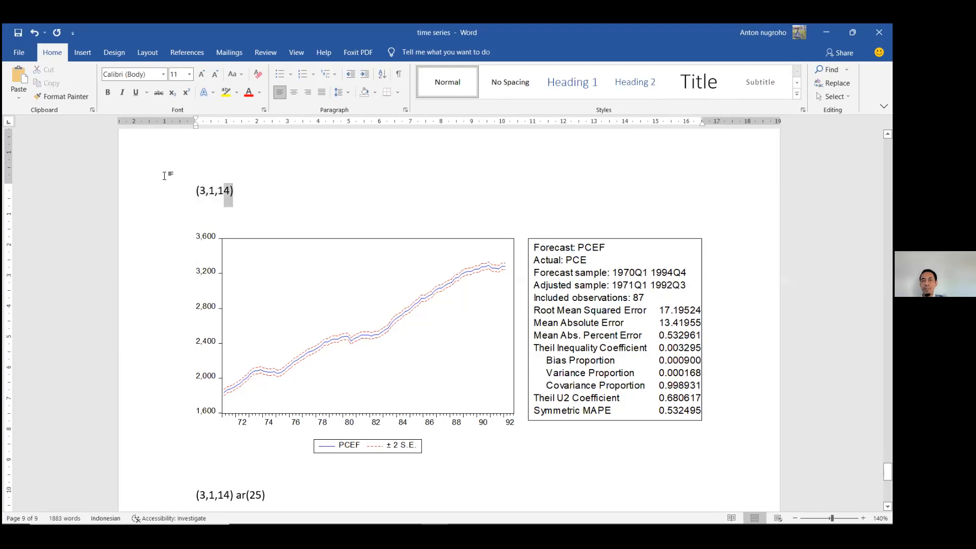
click(613, 361)
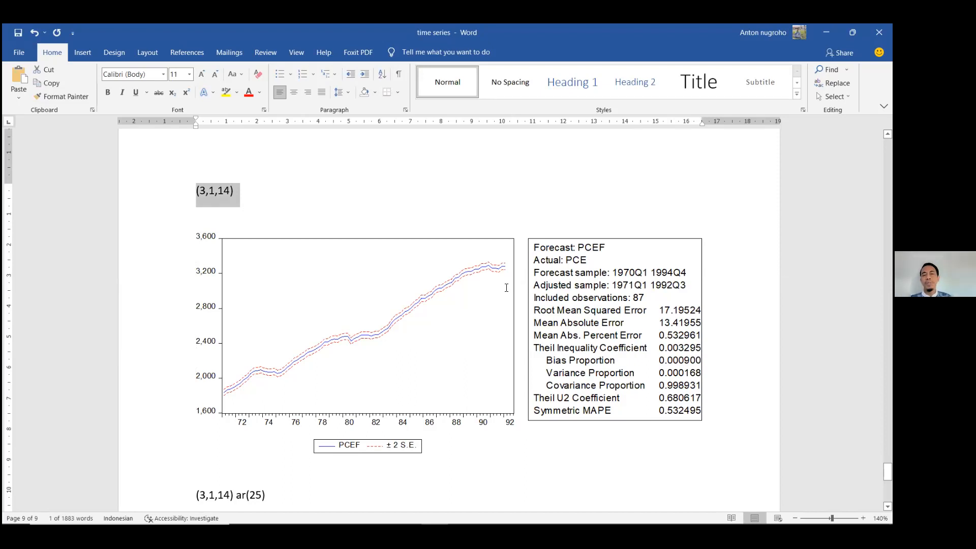
scroll(215, 289, down, 3)
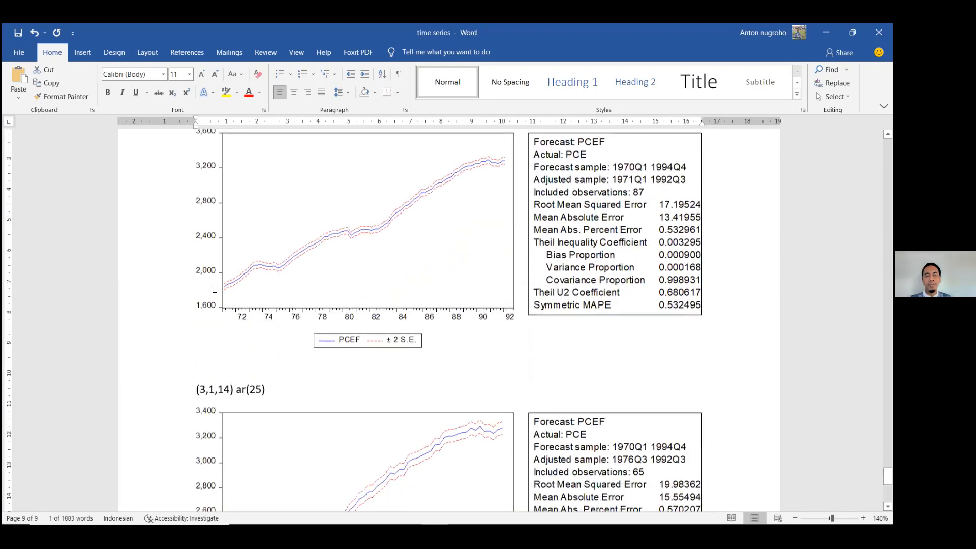
scroll(214, 289, down, 3)
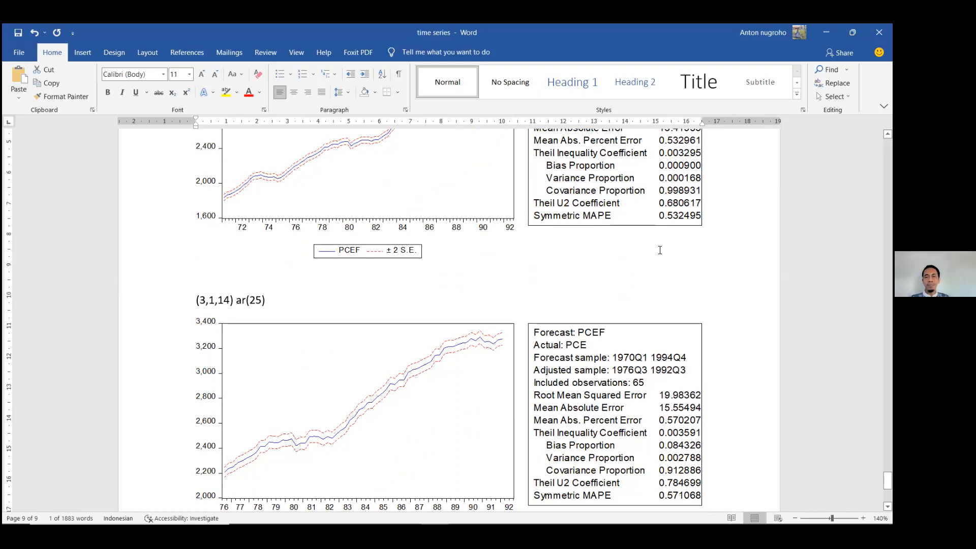
scroll(654, 254, up, 1)
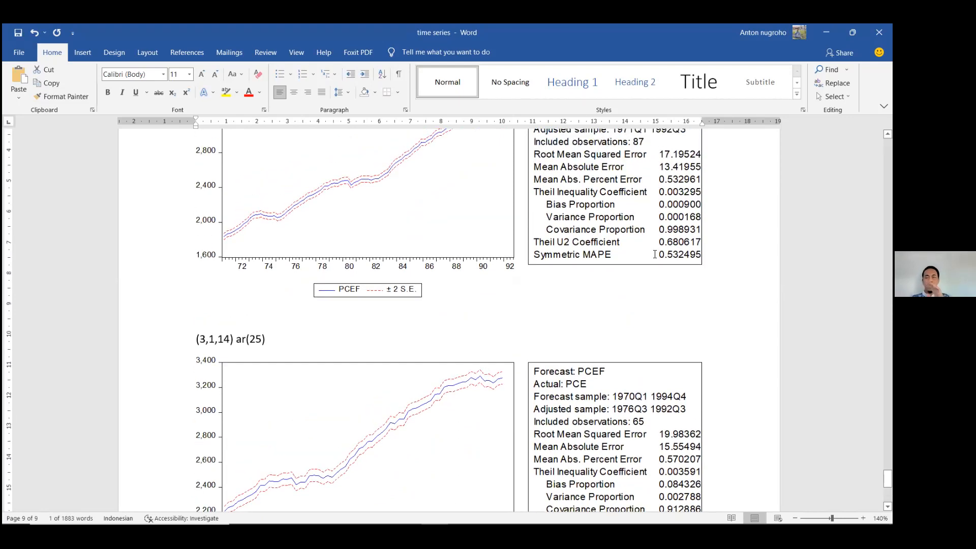
scroll(655, 254, up, 4)
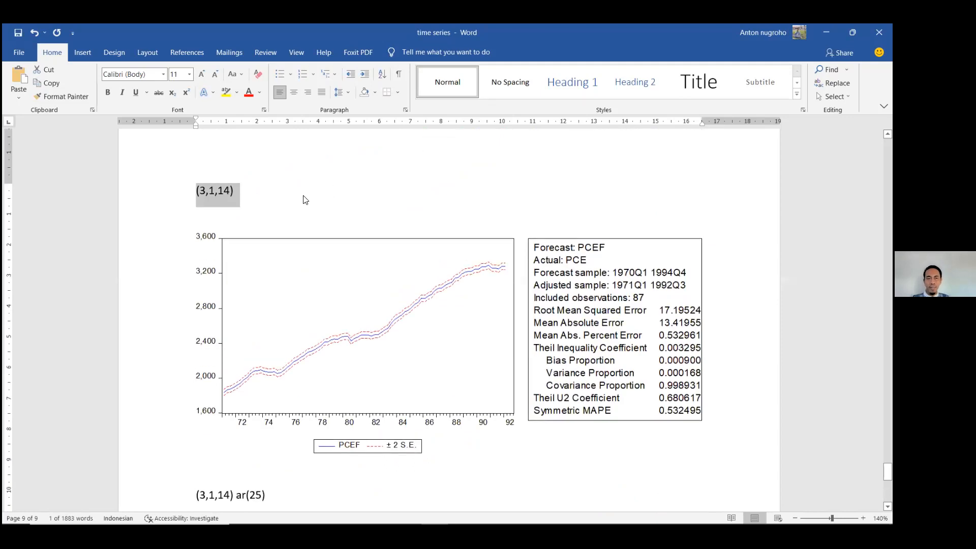
click(242, 209)
drag(235, 197, 182, 199)
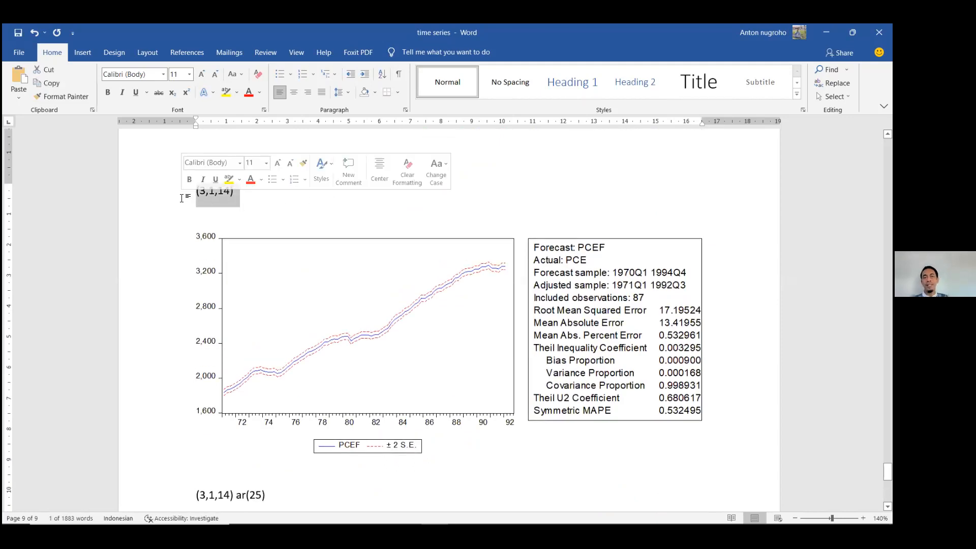
scroll(235, 305, up, 3)
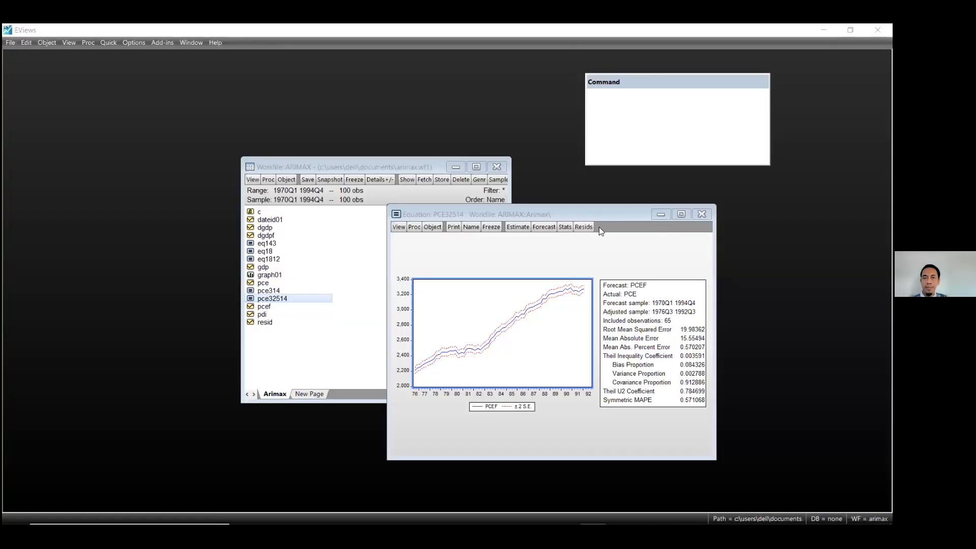
Switch to EViews, close the pce32514 equation and open the pce314 equation
click(599, 226)
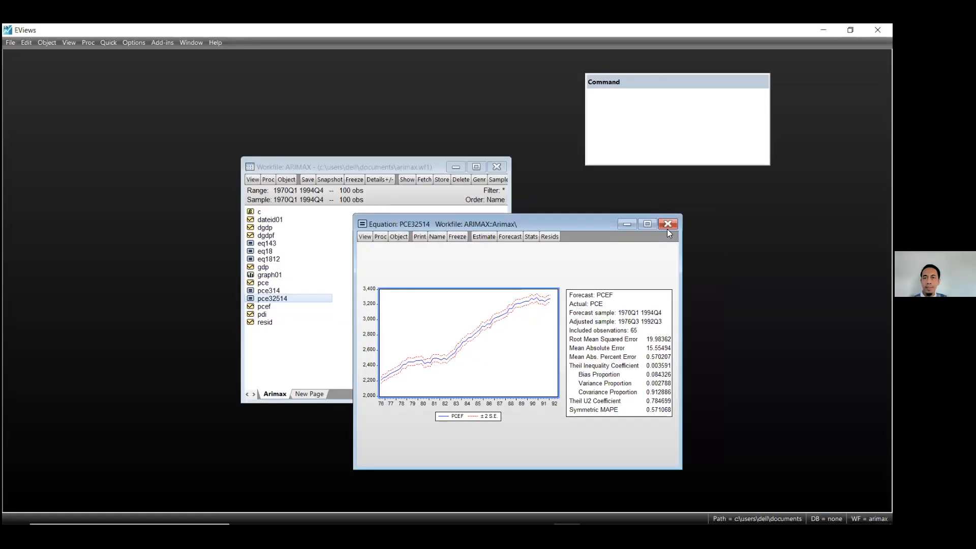
click(667, 224)
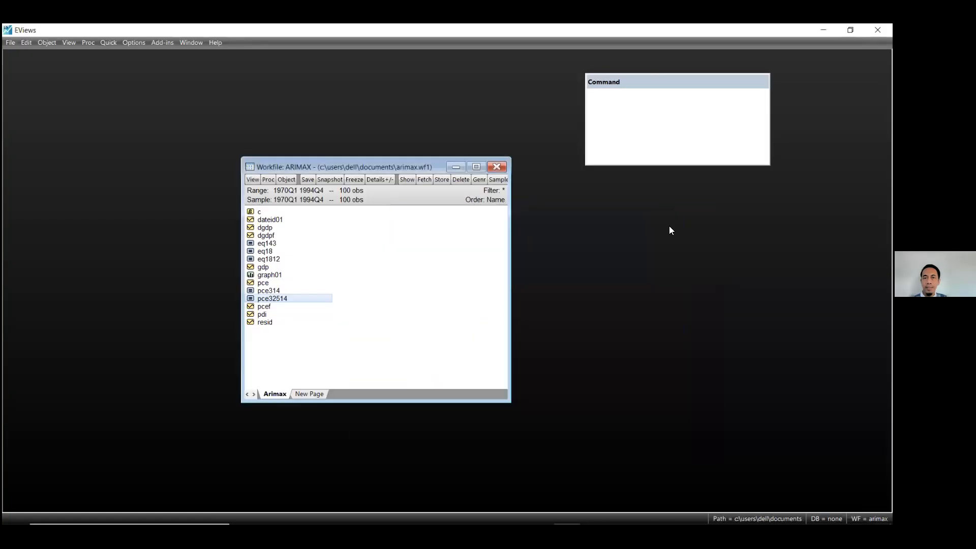
double_click(290, 292)
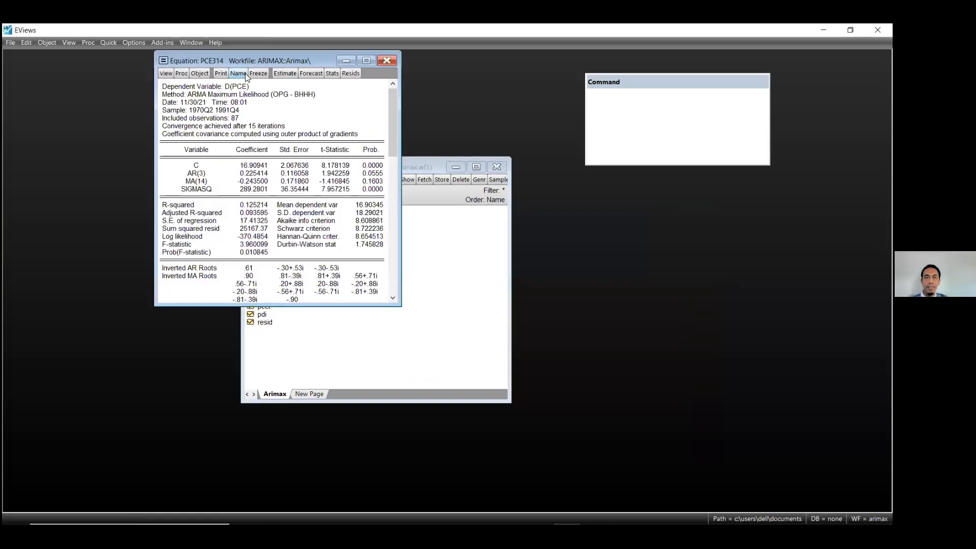
drag(215, 60, 411, 196)
click(362, 209)
click(378, 233)
click(364, 209)
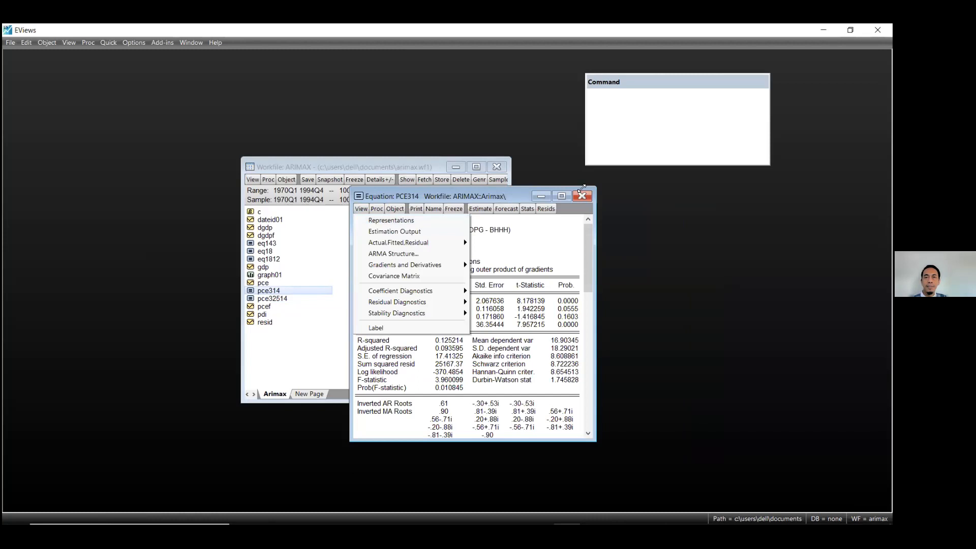
click(504, 204)
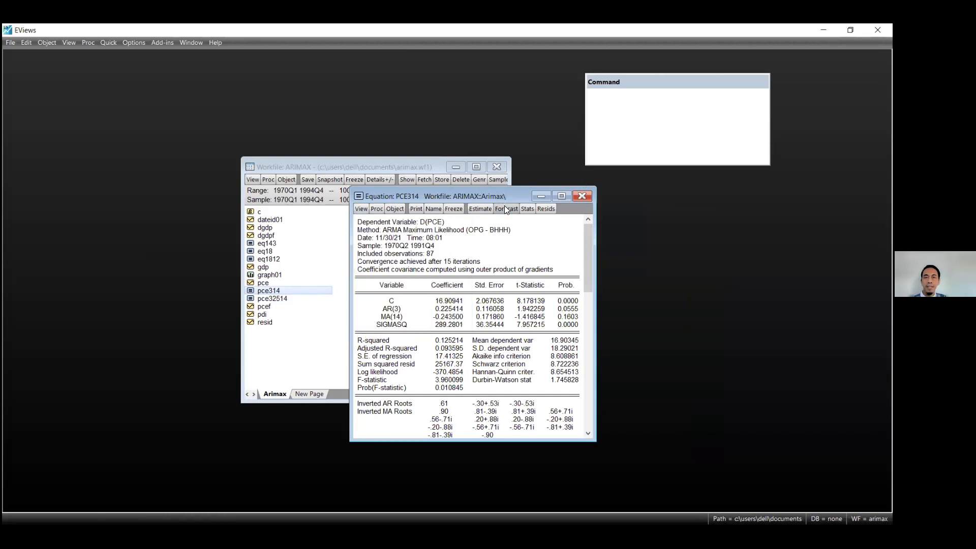
Run a dynamic forecast of PCE from the pce314 equation, named pcef, over 1970q1 1994q4
click(506, 208)
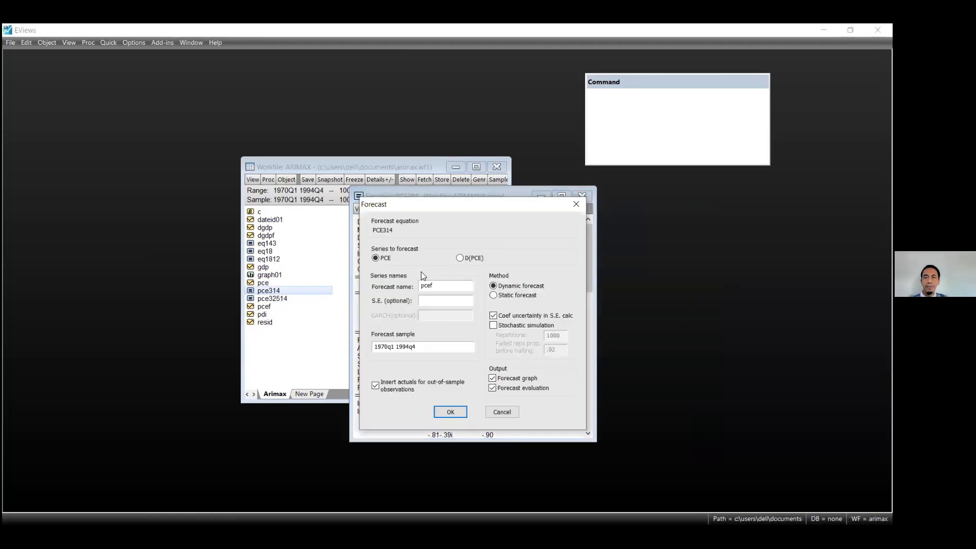
drag(434, 206, 441, 208)
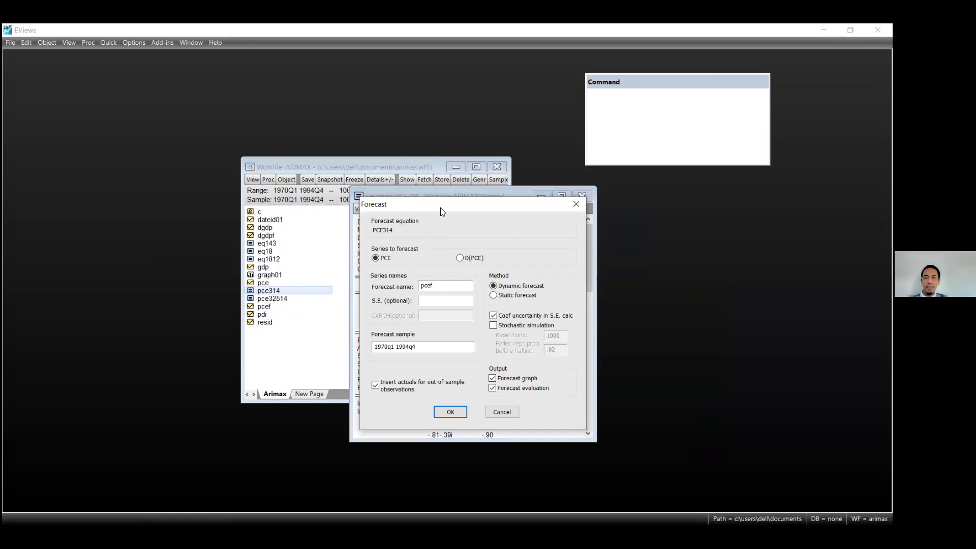
click(447, 412)
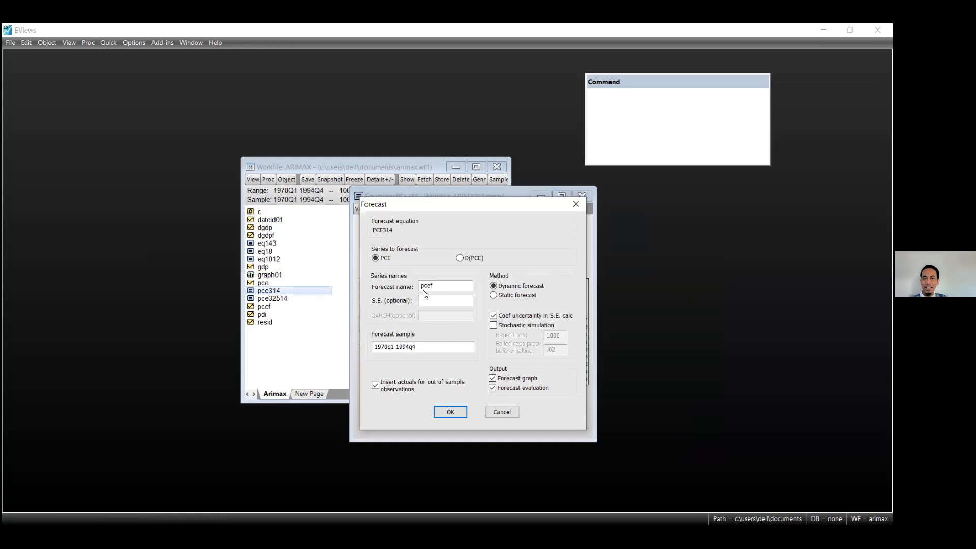
Rerun the pce314 forecast of PCE with the static method, named pcef, over 1970q1 1994q4, and return to the estimation output
click(510, 296)
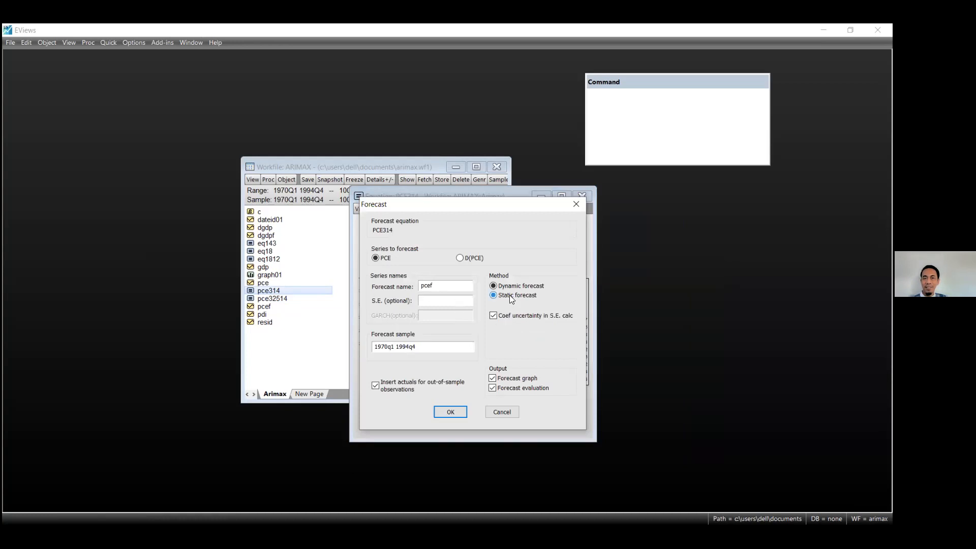
click(451, 412)
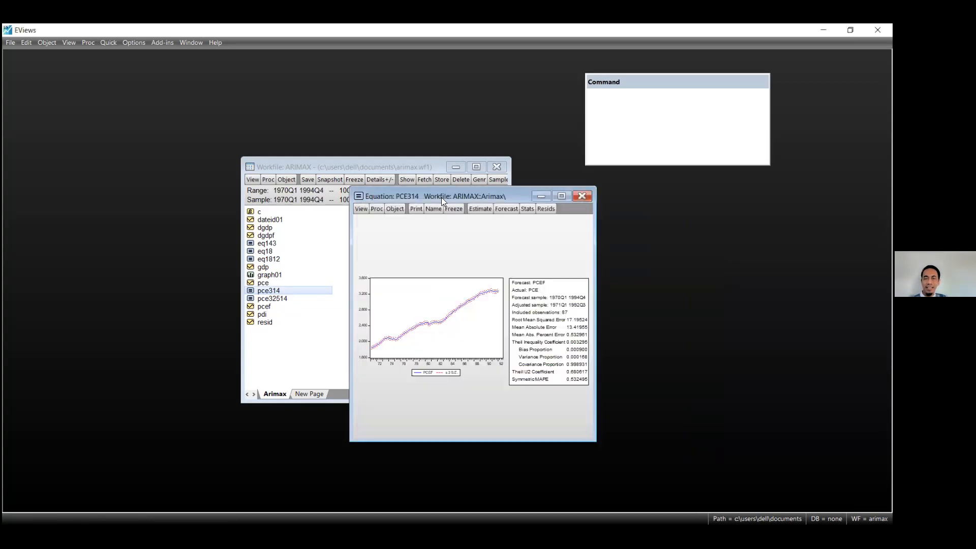
drag(442, 197, 479, 211)
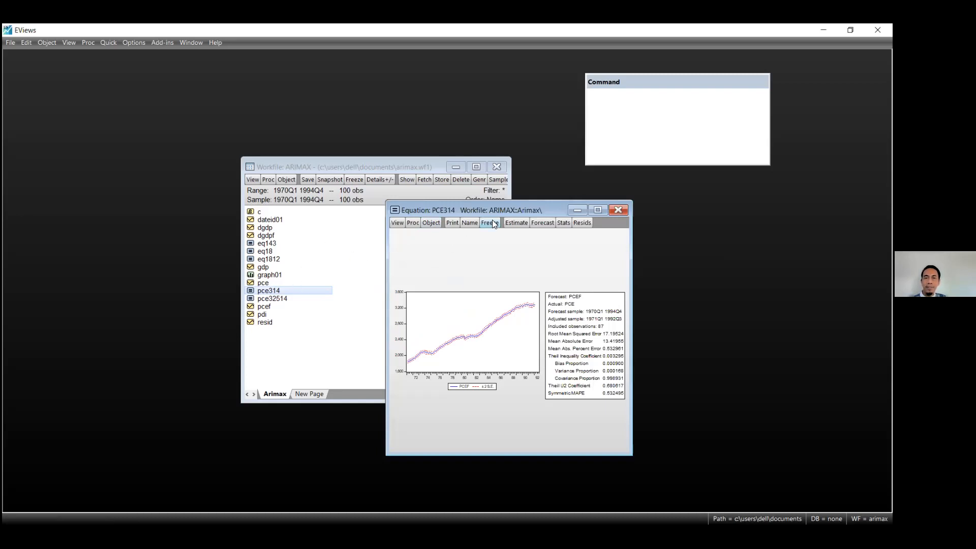
click(542, 222)
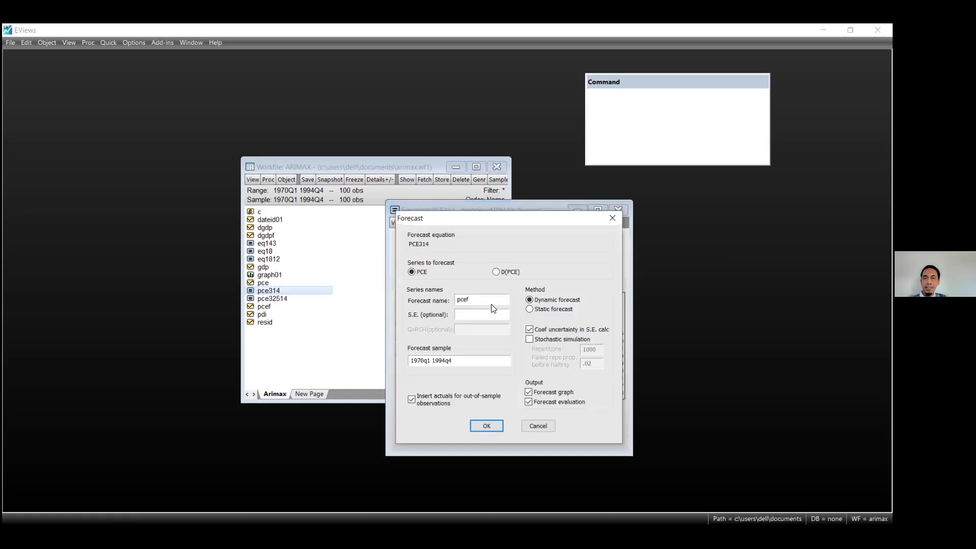
click(537, 427)
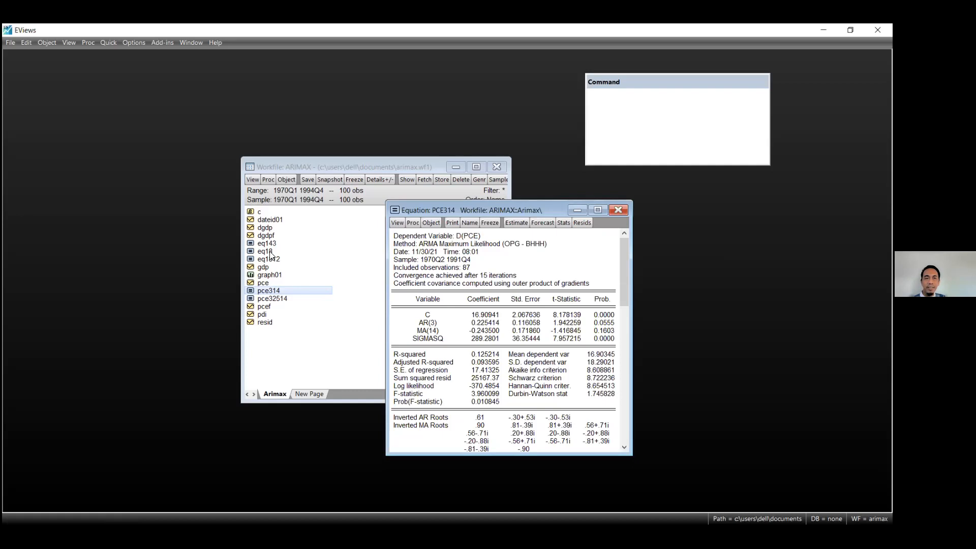
Open the pcef series to inspect its forecast values and close it
double_click(270, 306)
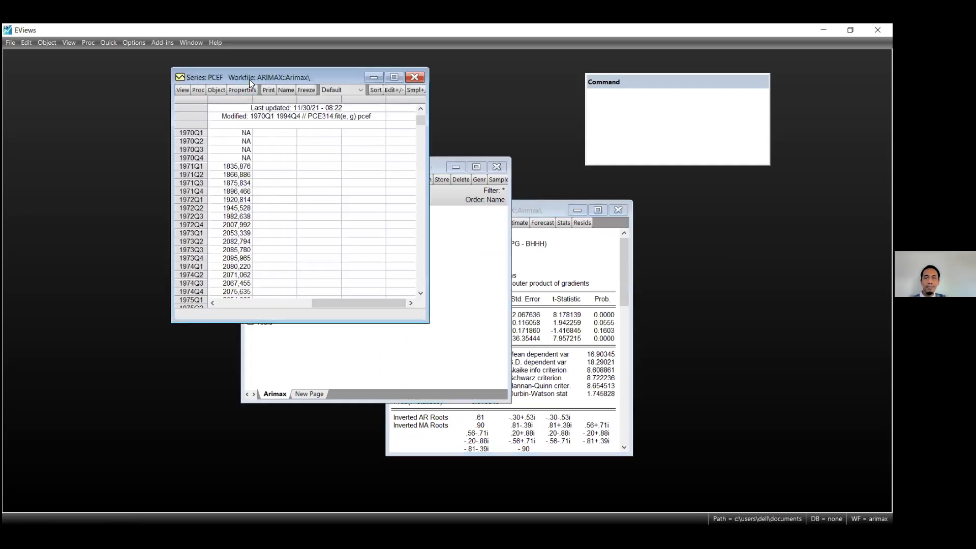
drag(249, 80, 481, 230)
click(654, 227)
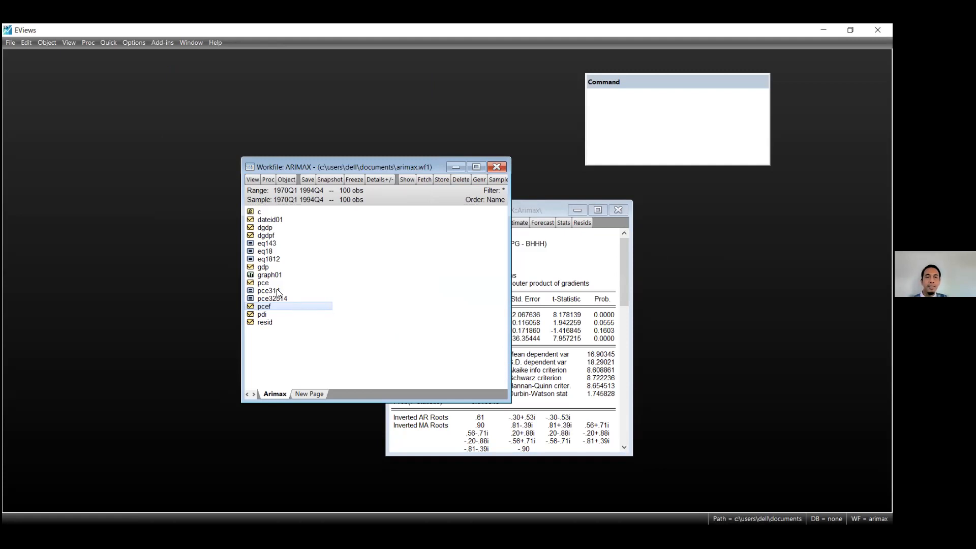
Select the pce and pcef series and open them together as a group
ctrl+click(263, 284)
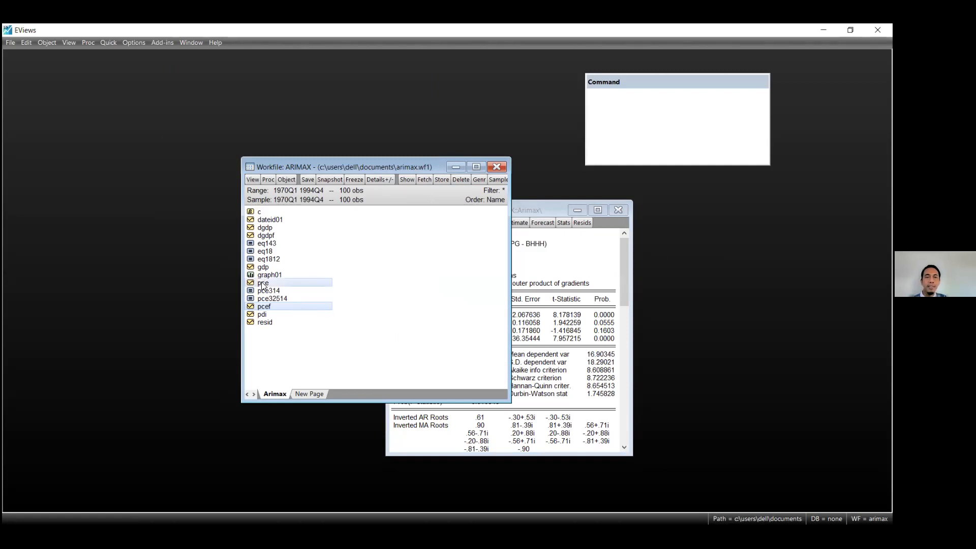
click(342, 335)
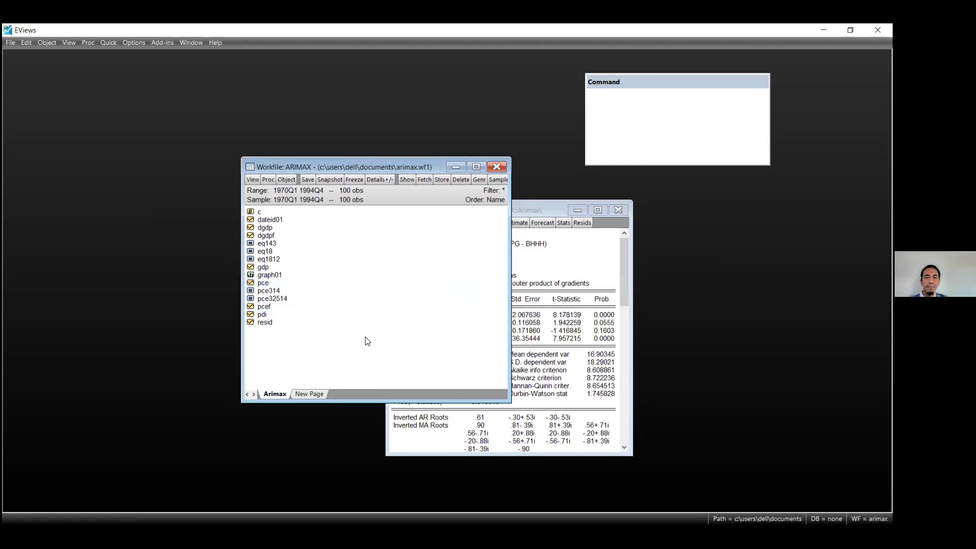
click(267, 286)
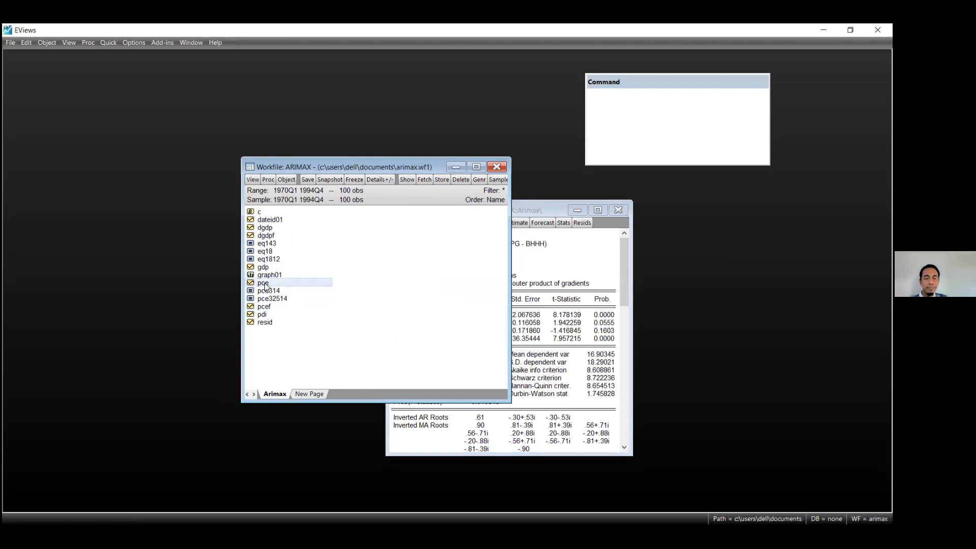
ctrl+click(262, 308)
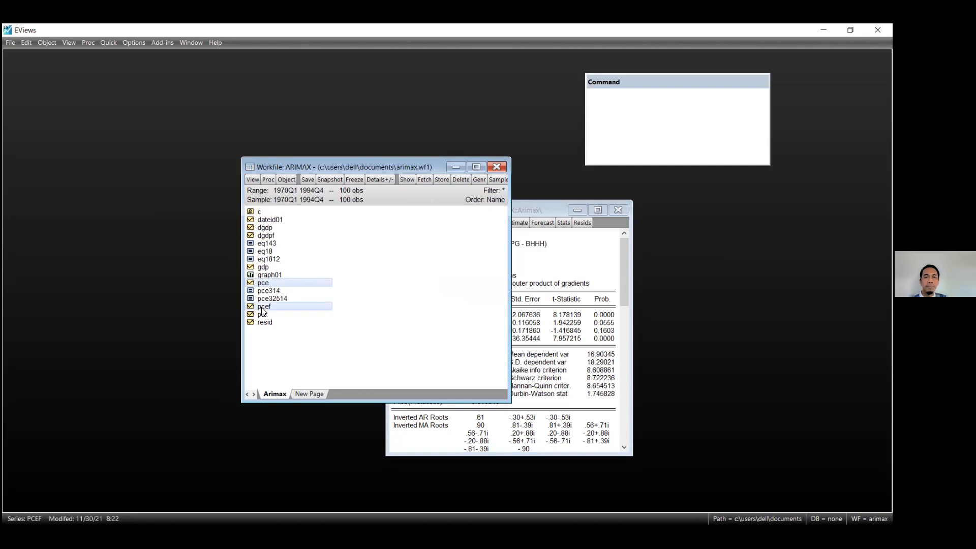
right_click(294, 286)
mouse_move(321, 290)
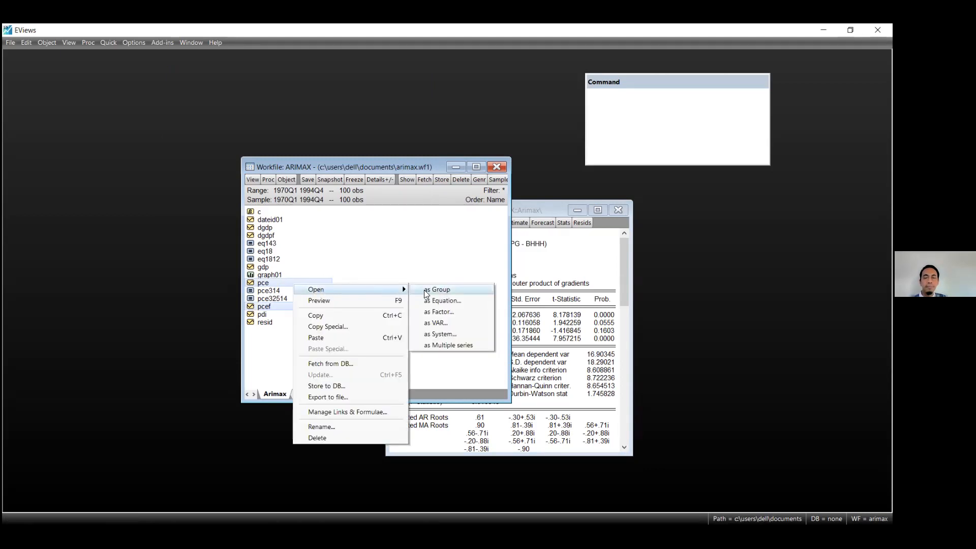
click(427, 291)
Compare the PCE and PCEF values in the group down to 1994Q4, and delete the untitled group
mouse_move(451, 140)
mouse_down()
mouse_move(453, 309)
mouse_move(437, 133)
mouse_up()
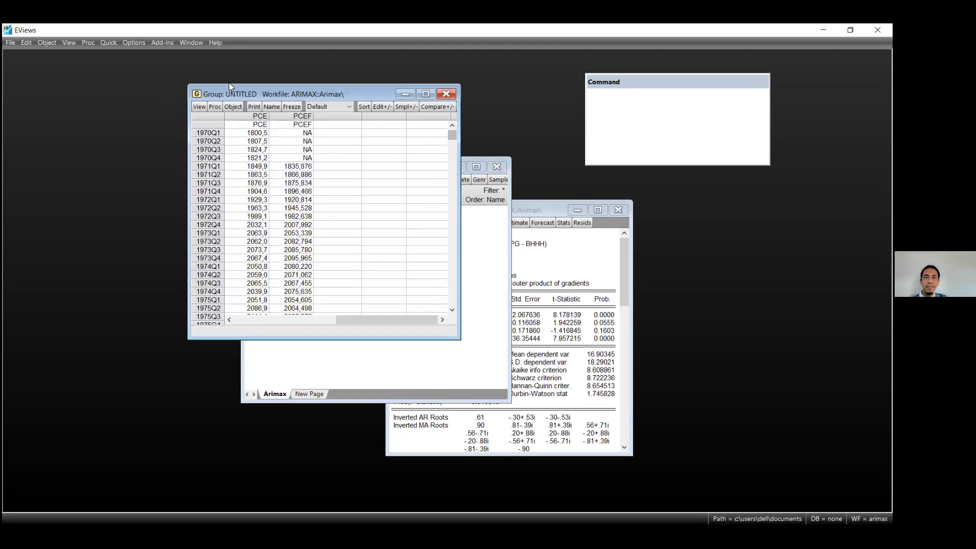
drag(236, 91, 263, 121)
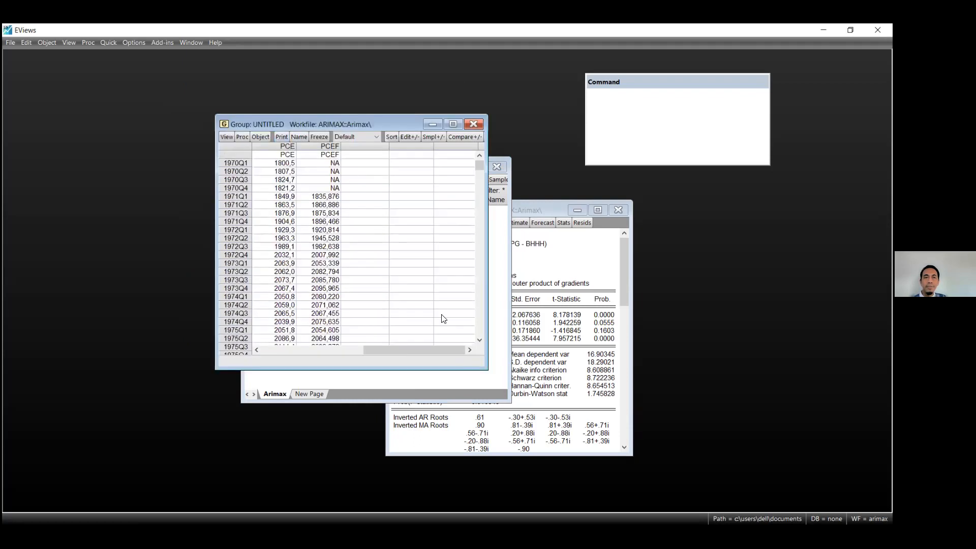
drag(478, 161, 458, 351)
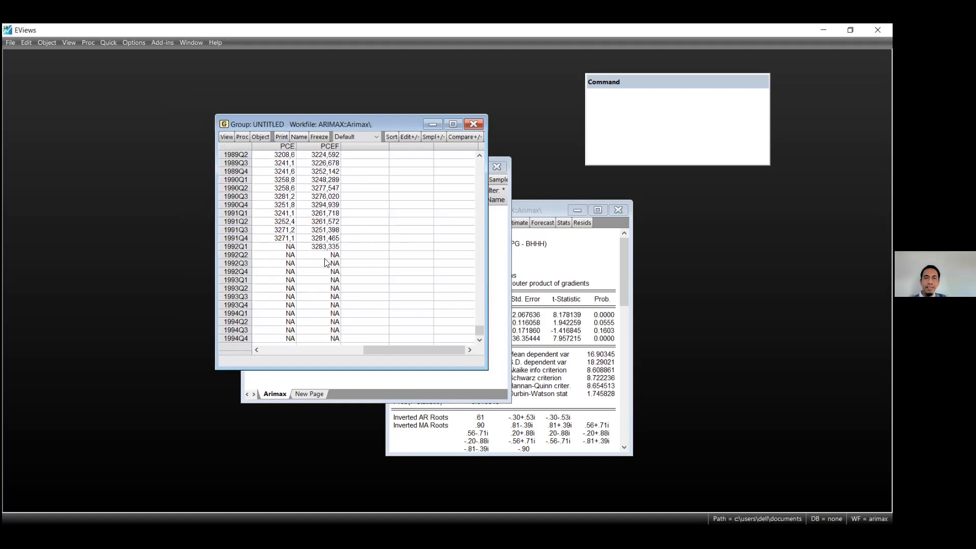
click(470, 128)
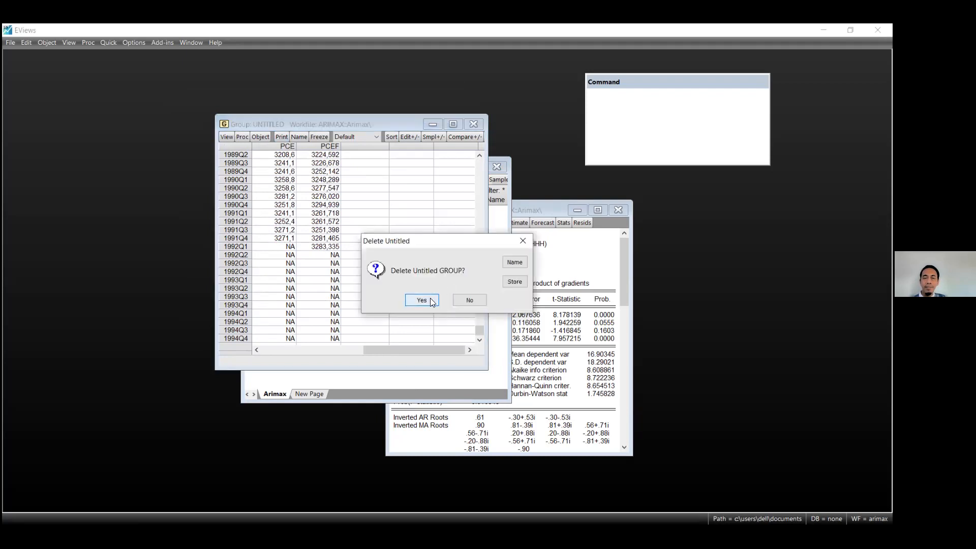
click(430, 300)
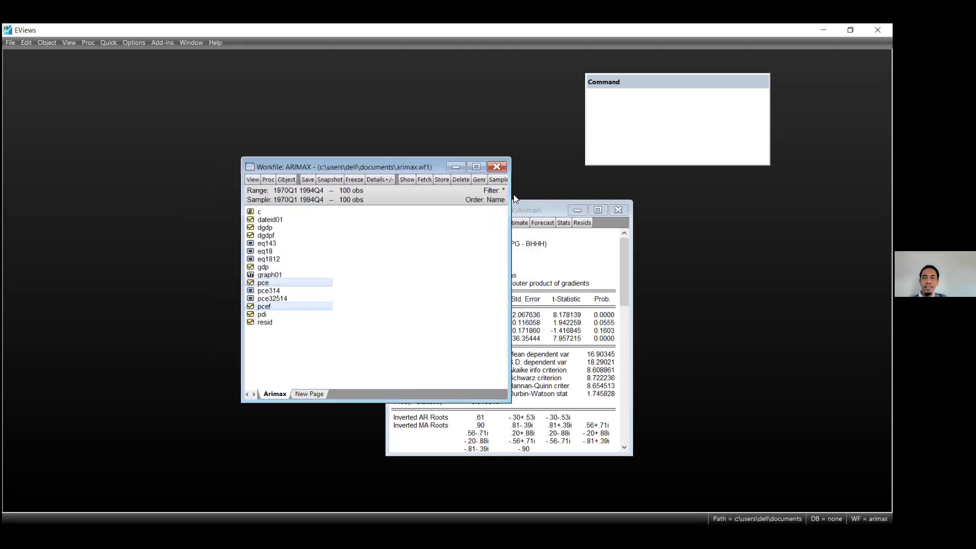
Rerun the pce314 forecast of PCE with the static method, named pcef, over the sample 1992q1 1994q4
click(519, 205)
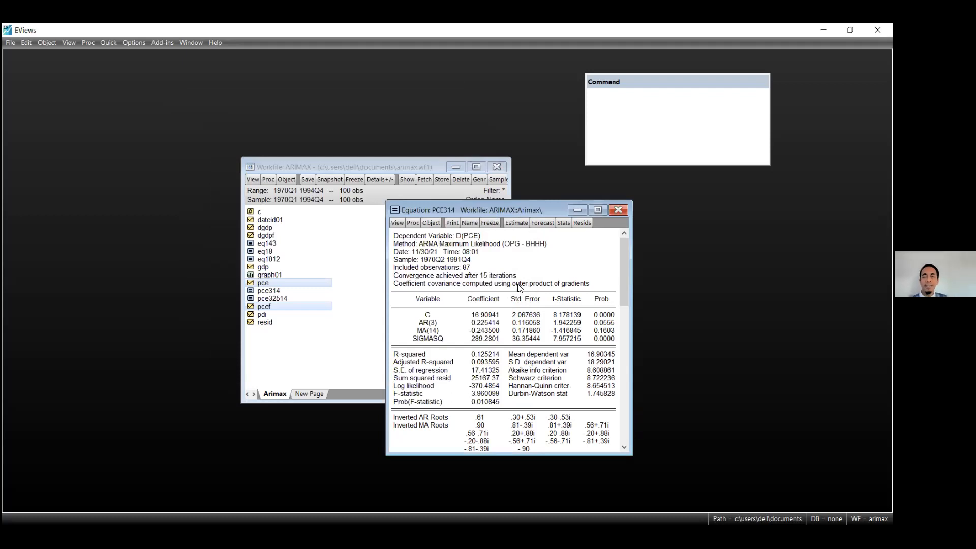
click(542, 223)
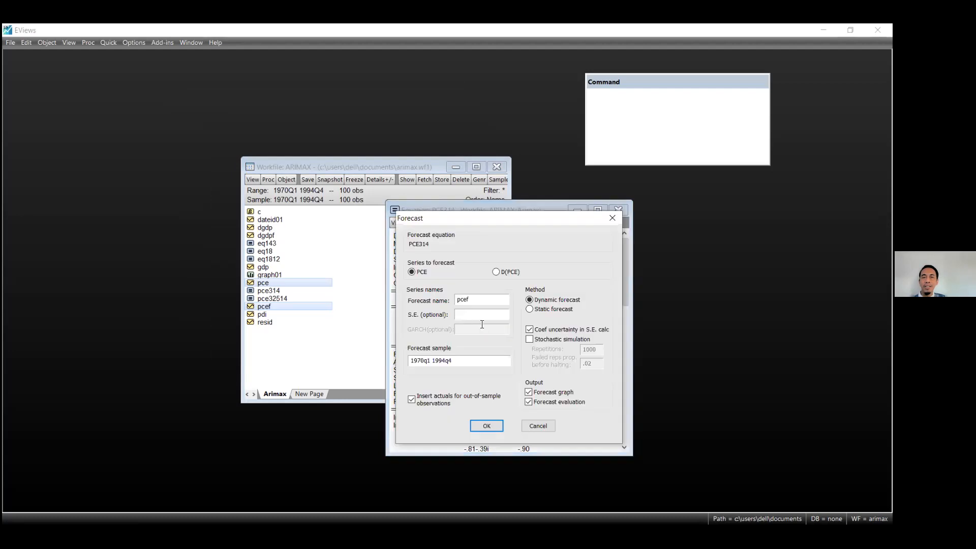
click(555, 310)
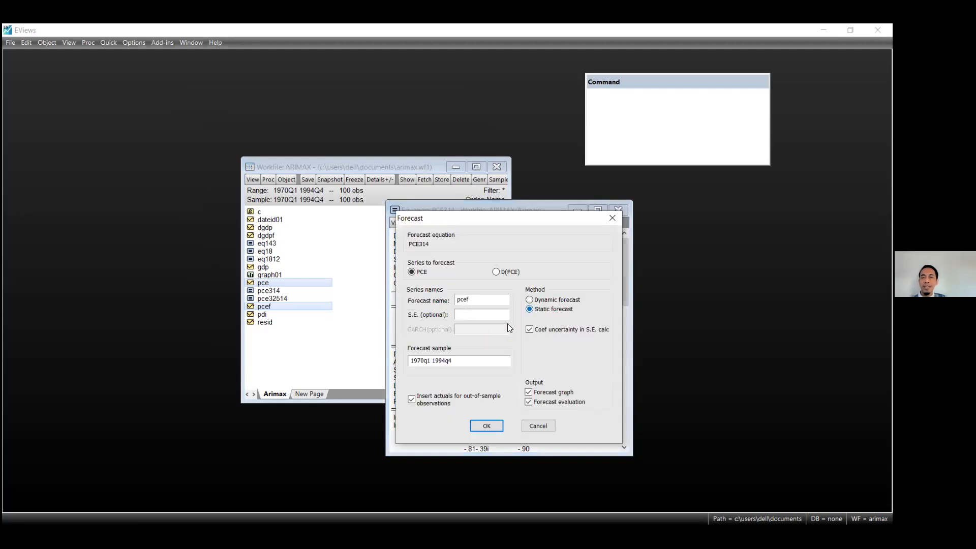
click(423, 360)
key(BackSpace)
key(BackSpace)
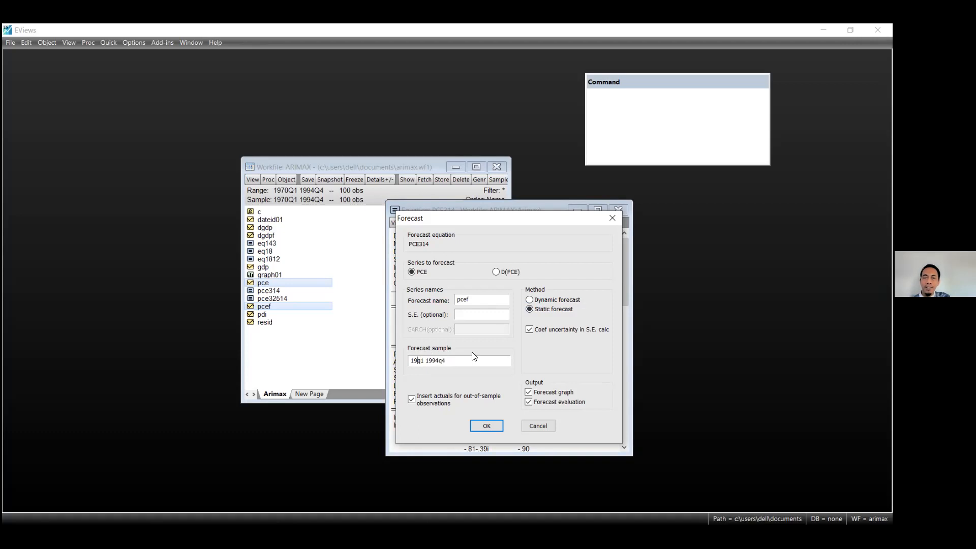
text(92)
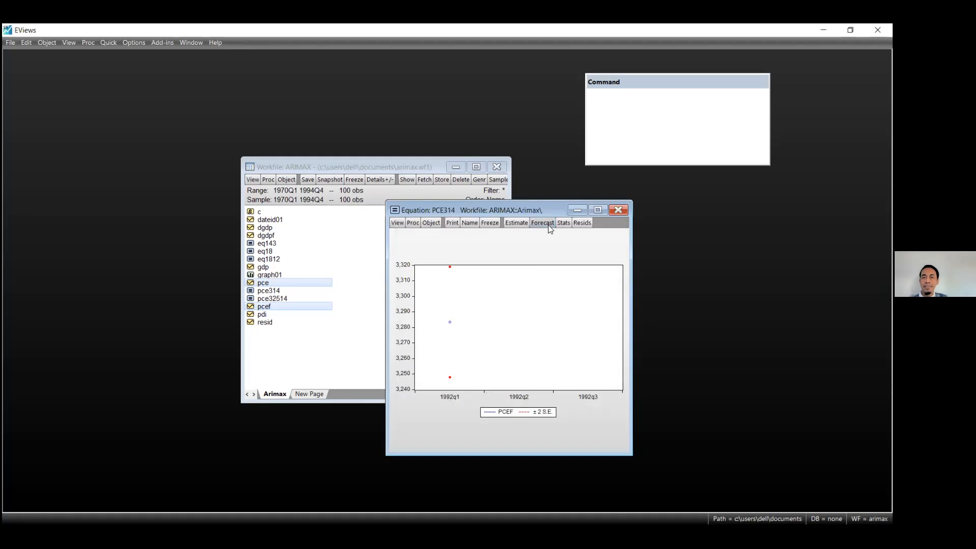
Repeat the static pce314 forecast of PCE, named pcef, over the full sample 1970q1 1994q4
click(548, 225)
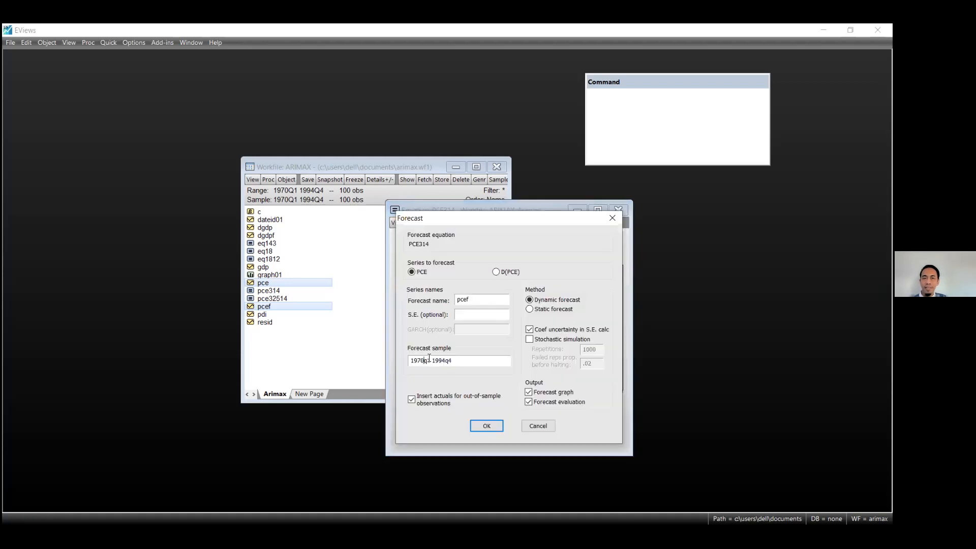
key(BackSpace)
text(0)
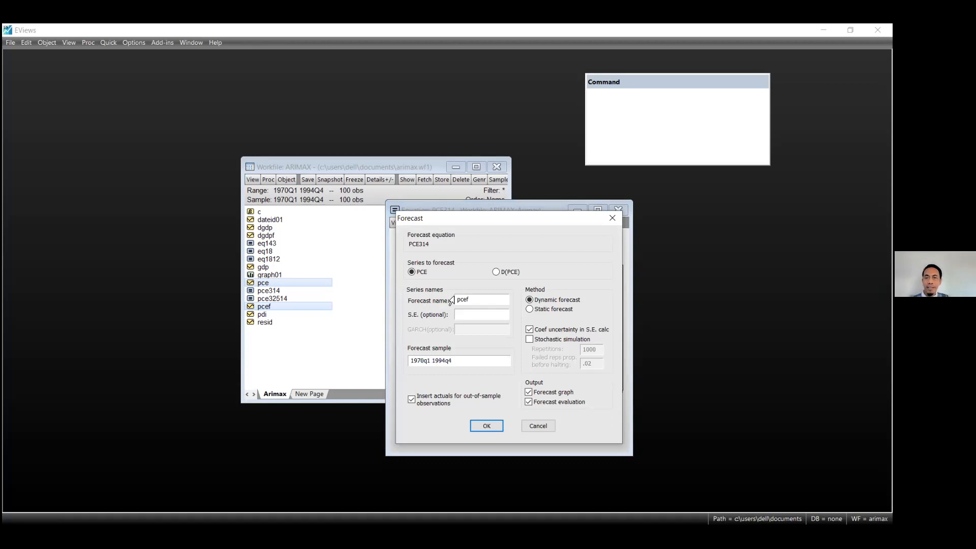
click(562, 309)
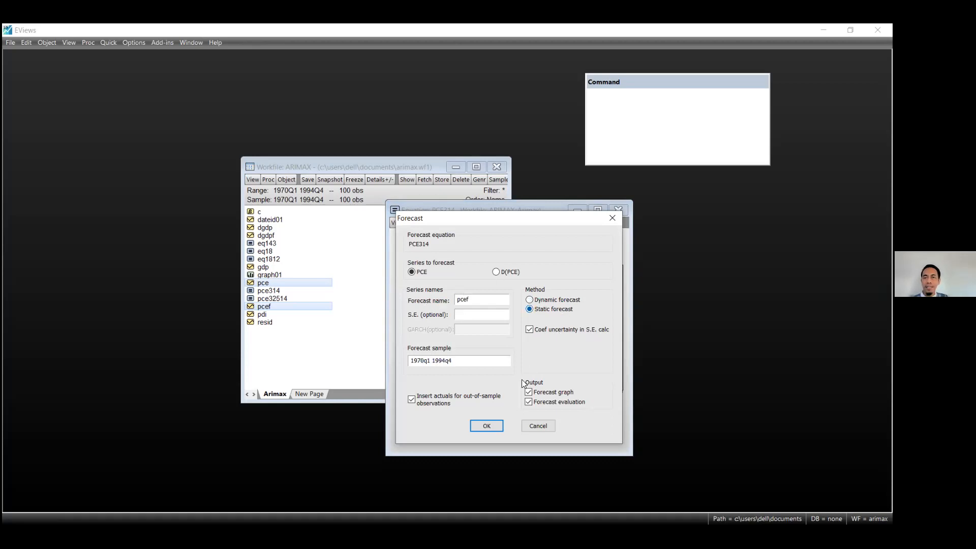
click(496, 427)
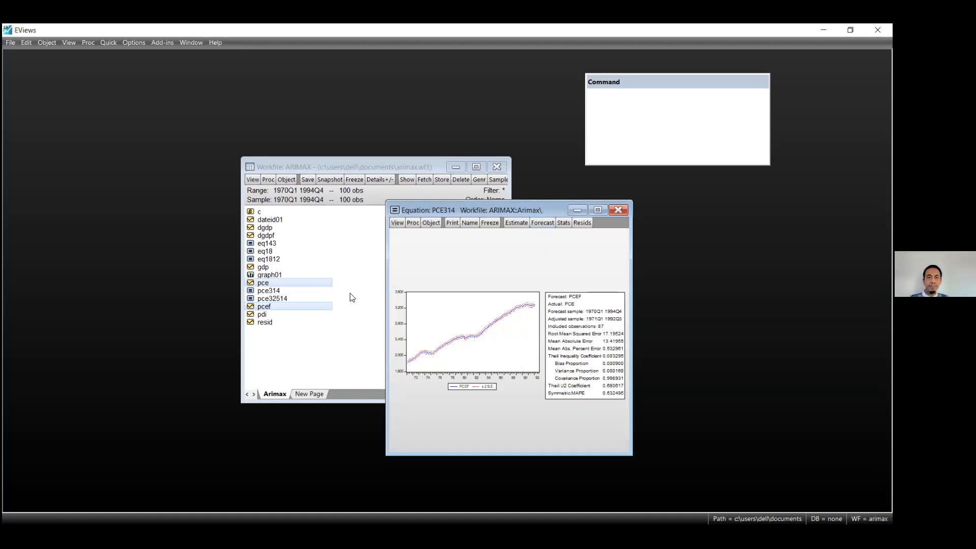
Open the pcef series, examine its forecast values from 1992Q2 down to 1994Q4, and close it
click(342, 304)
double_click(269, 307)
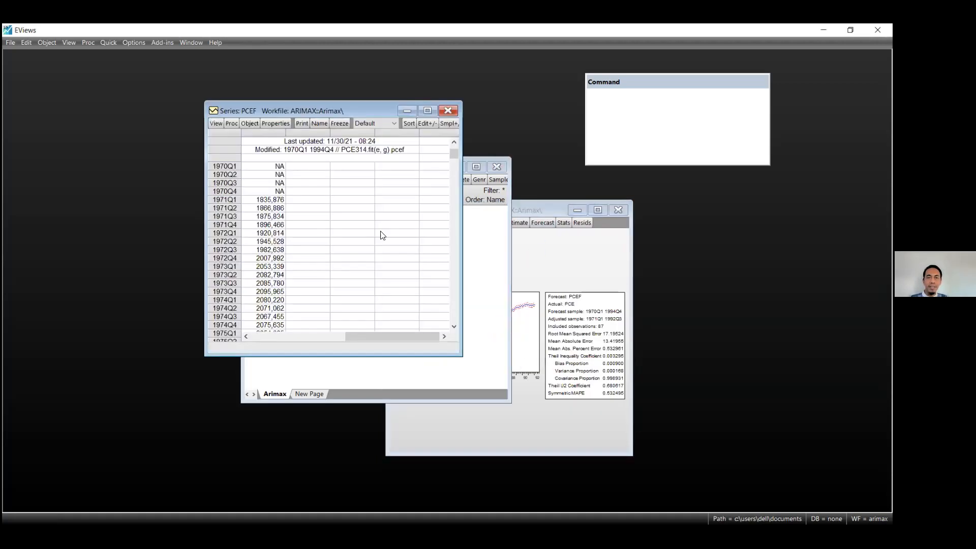
drag(454, 153, 454, 317)
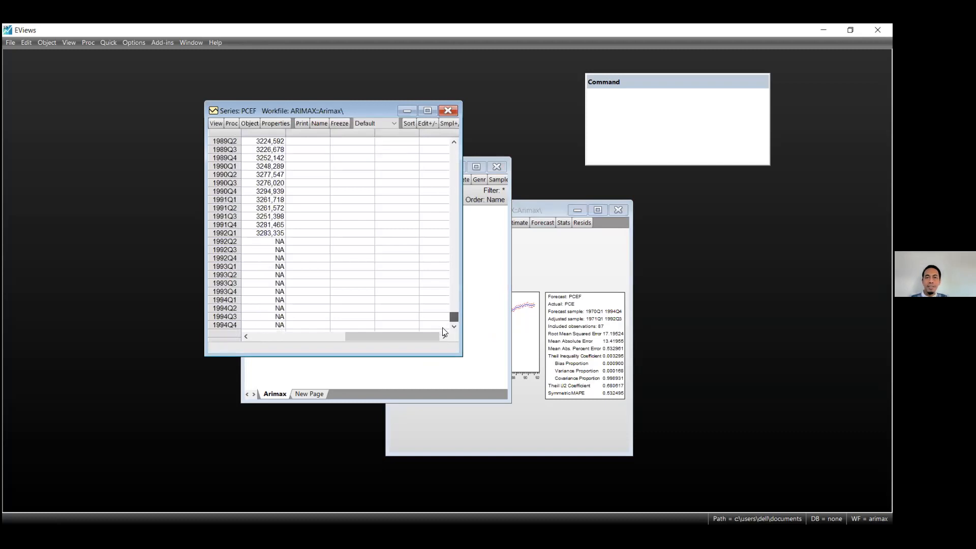
drag(288, 111, 351, 157)
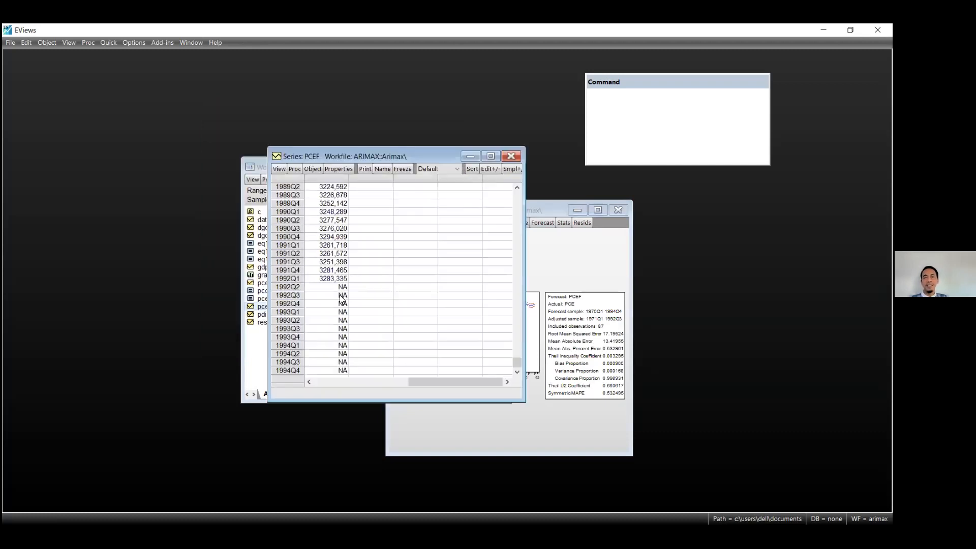
click(342, 288)
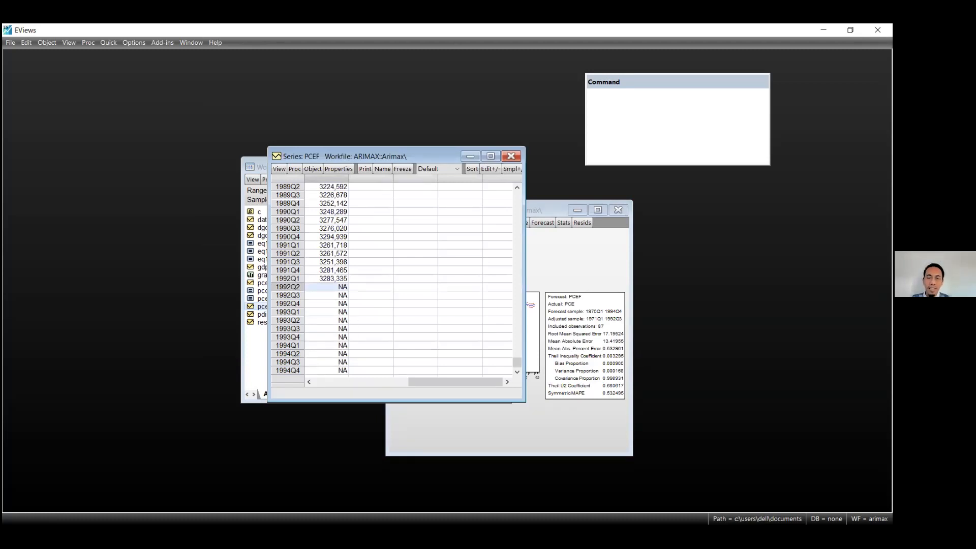
drag(373, 154, 417, 176)
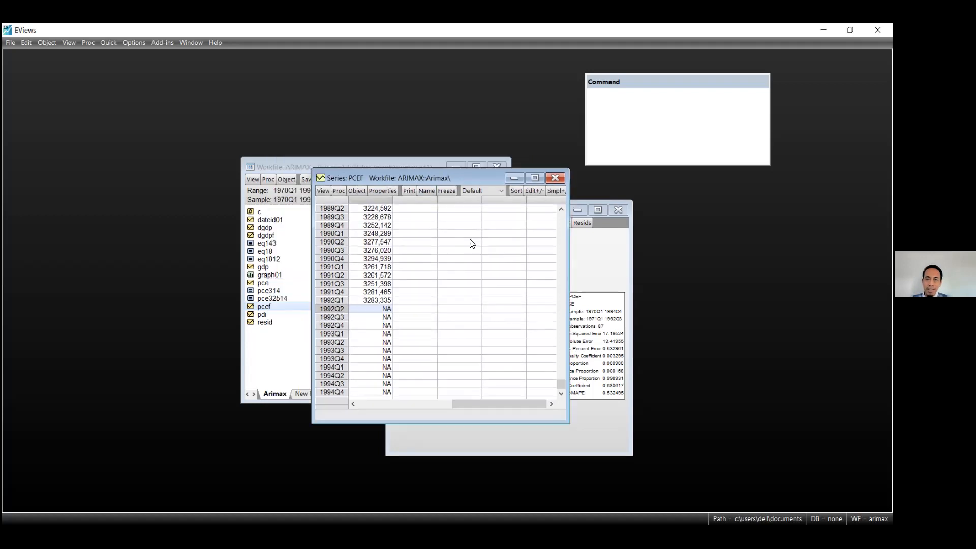
click(555, 178)
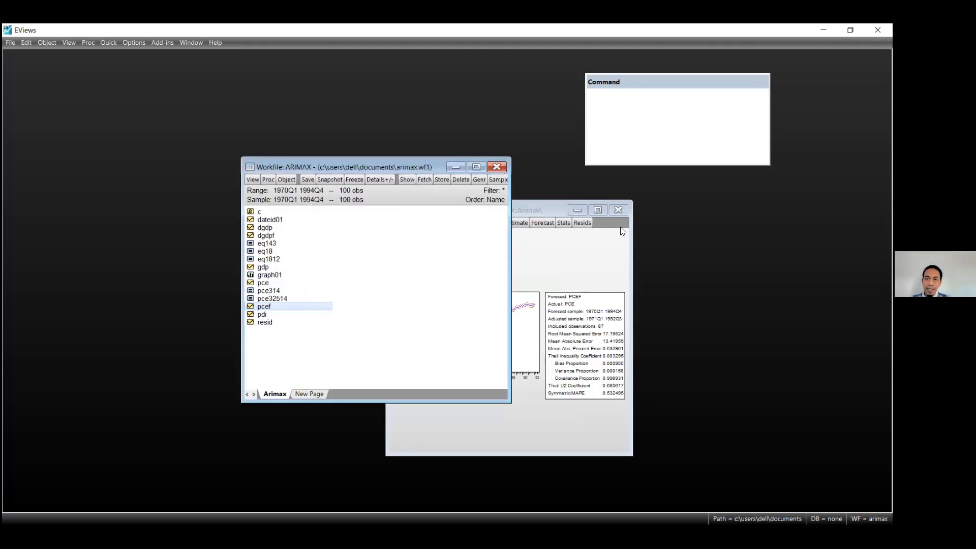
Forecast the differenced series D(PCE) from pce314 with the static method, named pcef, over 1970q1 1994q4
click(548, 213)
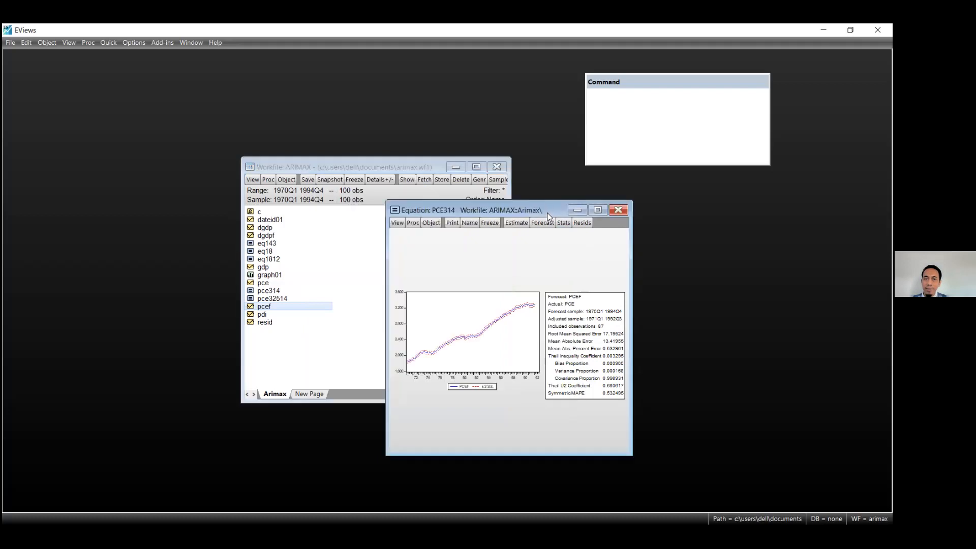
click(546, 223)
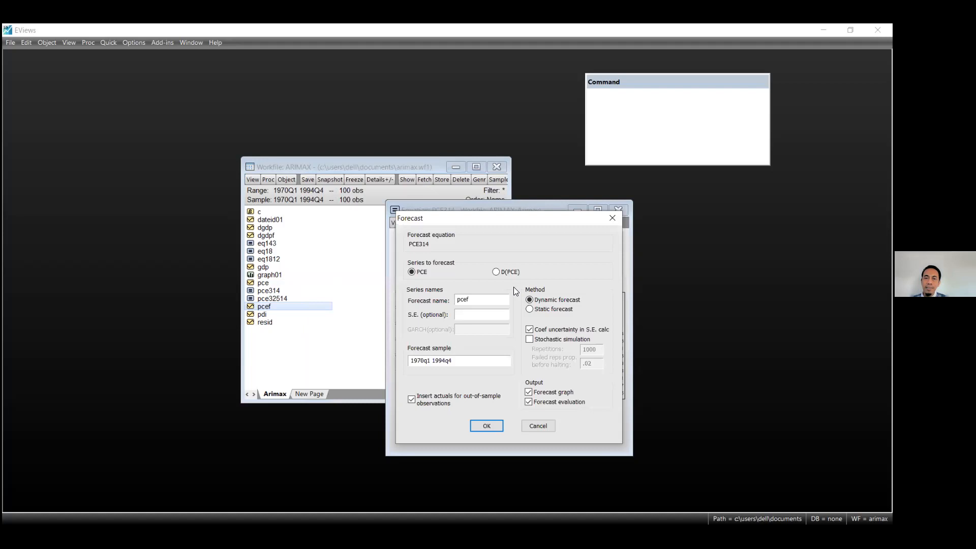
key(alt+d)
key(alt+s)
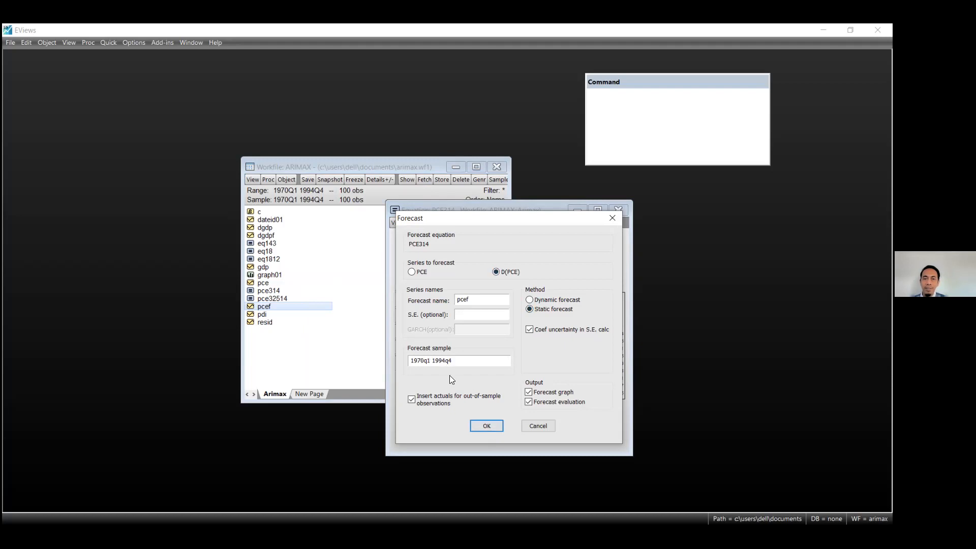
click(481, 425)
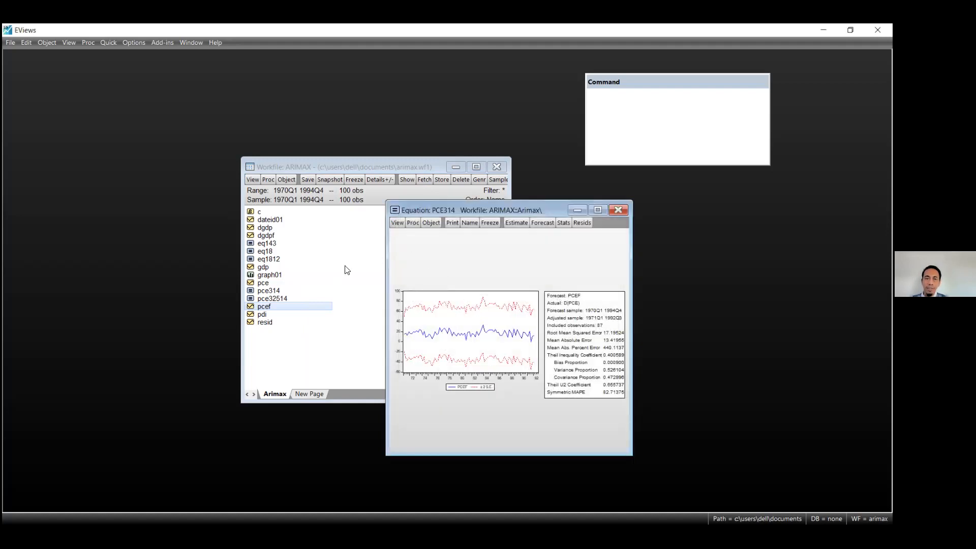
Open the pcef series, check its static D(PCE) forecast values down to 1994Q4, and close it
double_click(277, 309)
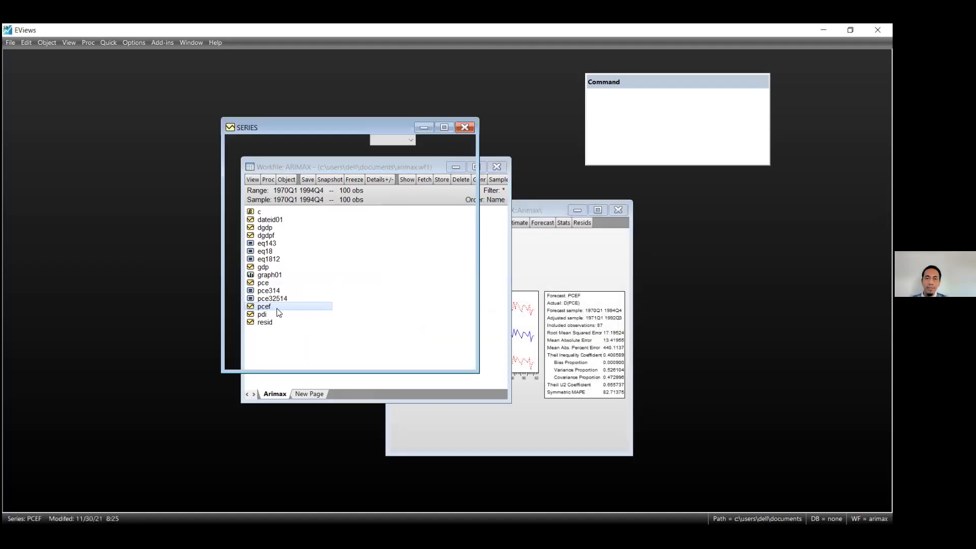
scroll(443, 338, down, 20)
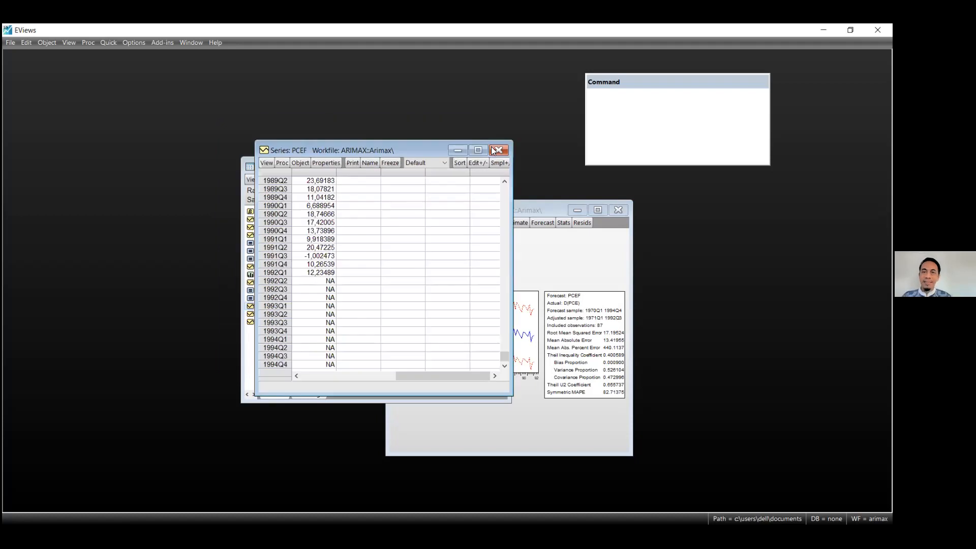
click(494, 150)
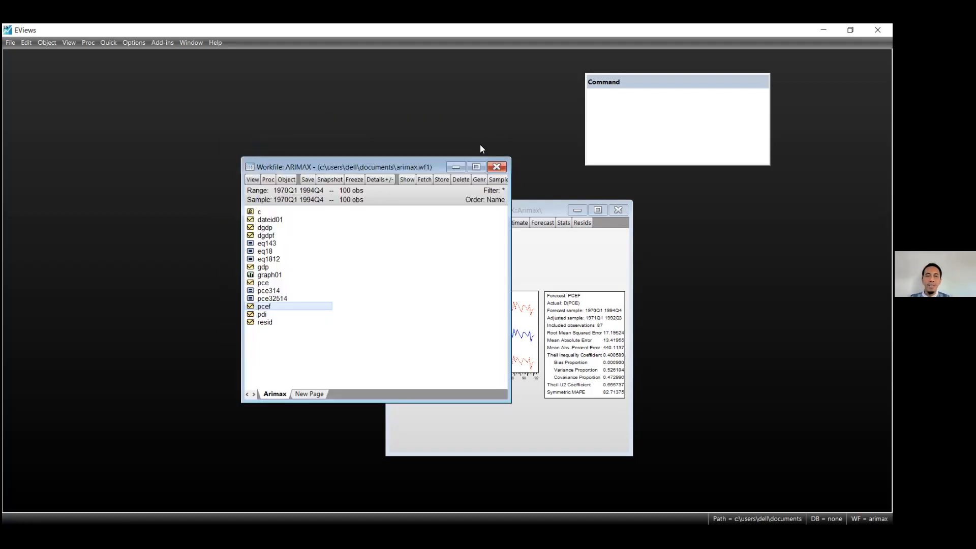
drag(417, 164, 428, 175)
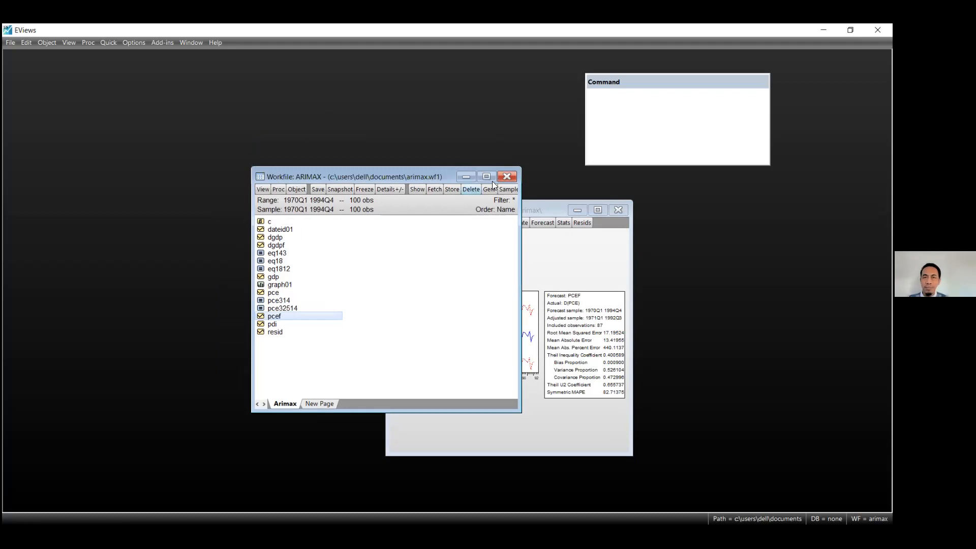
click(506, 177)
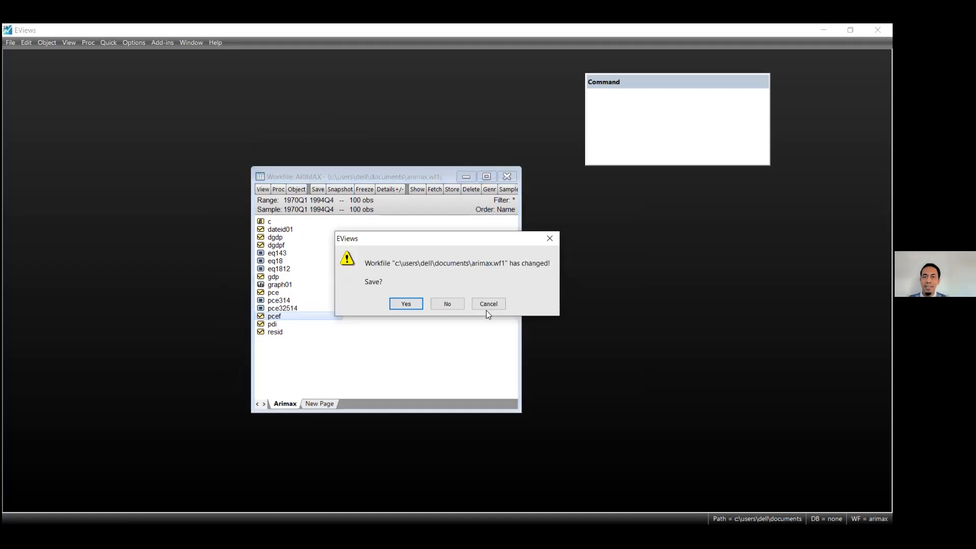
key(Escape)
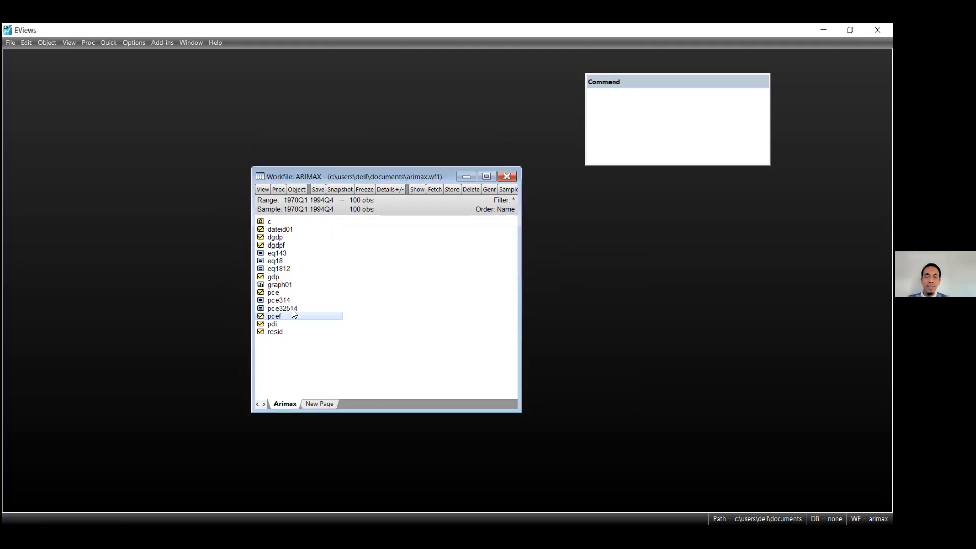
Reopen the pce314 equation and forecast PCE with the dynamic method, named pcef, over 1970q1 1994q4
double_click(280, 301)
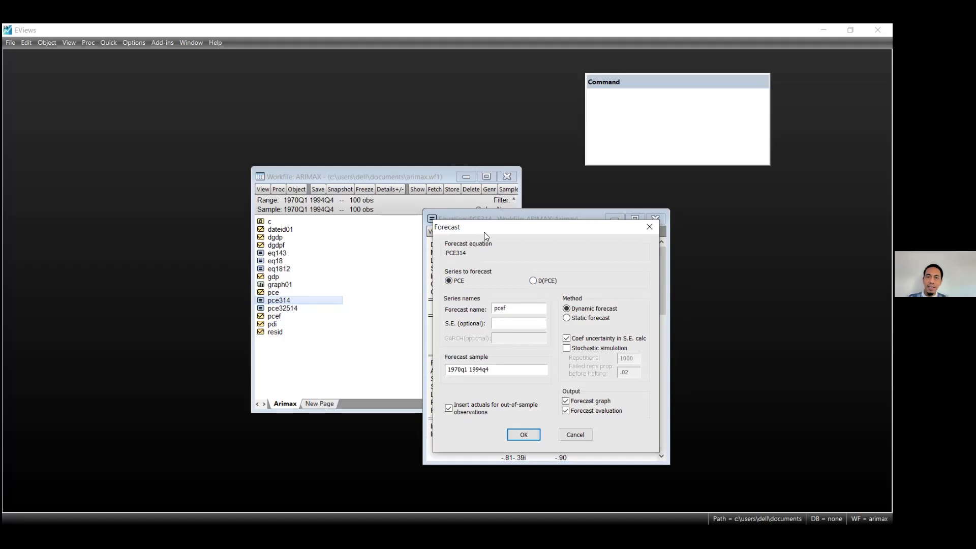
drag(484, 231, 478, 229)
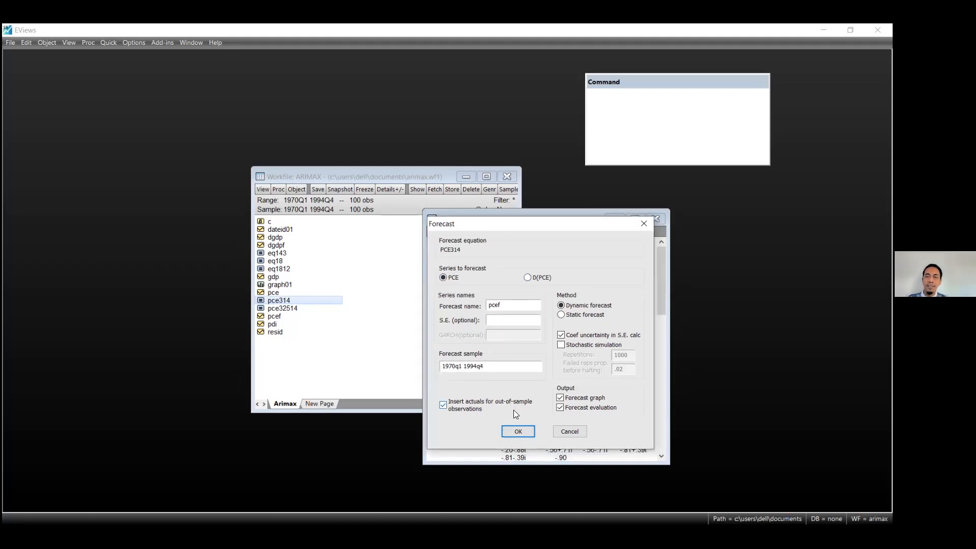
click(519, 431)
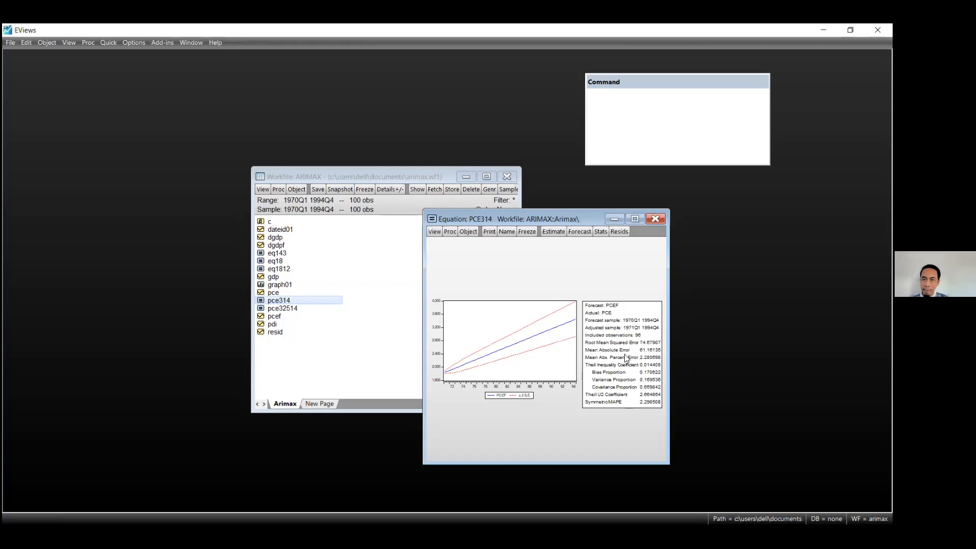
Forecast D(PCE) from pce314 with the dynamic method, named pcef, over the sample 1970q1 1994q4
click(434, 231)
click(578, 233)
click(577, 233)
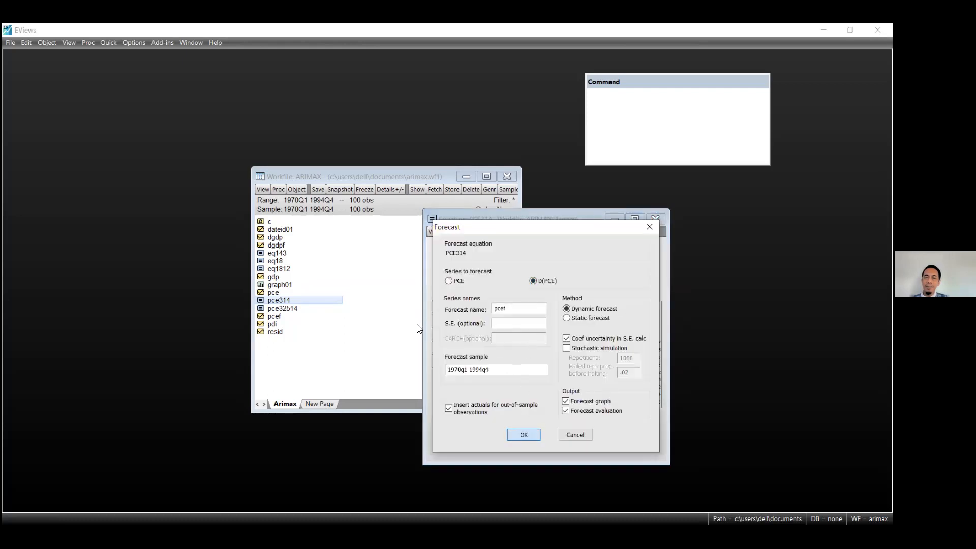
key(Return)
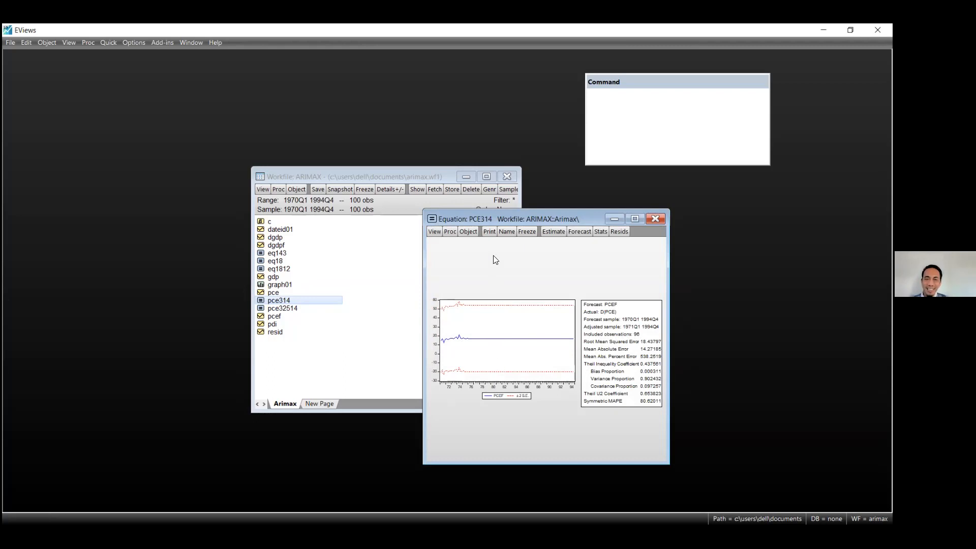
Open the pcef series and examine its dynamic D(PCE) forecast values from 1970Q1 through 1994Q4
drag(501, 219, 504, 225)
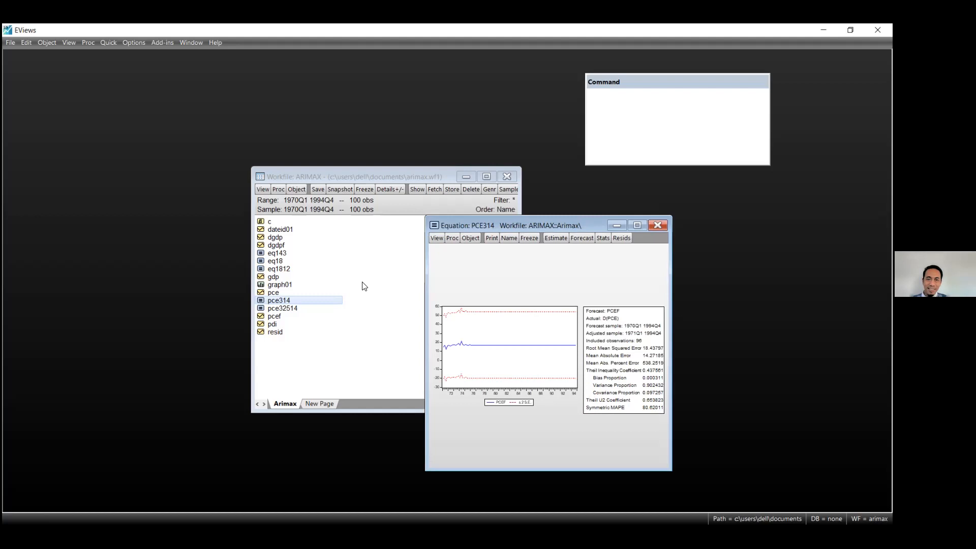
click(440, 238)
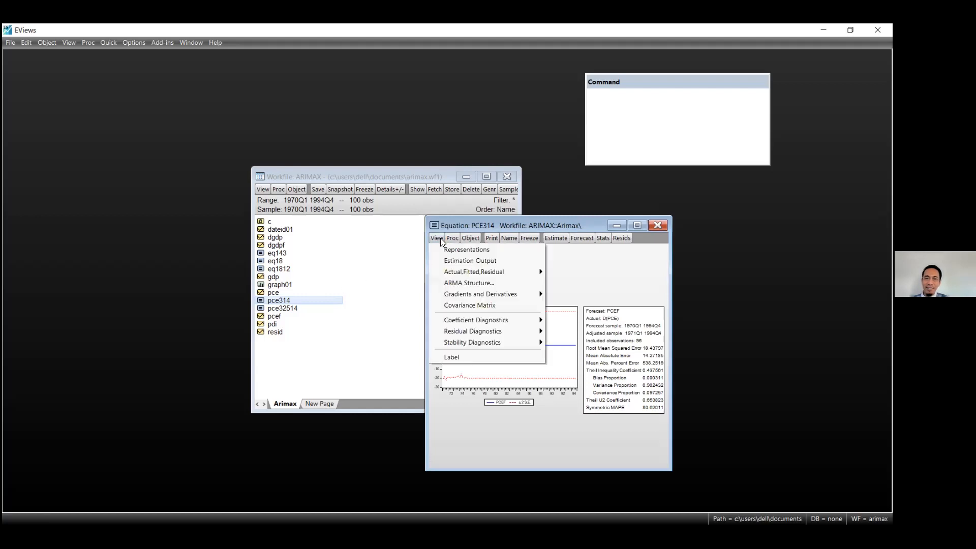
click(368, 339)
double_click(268, 317)
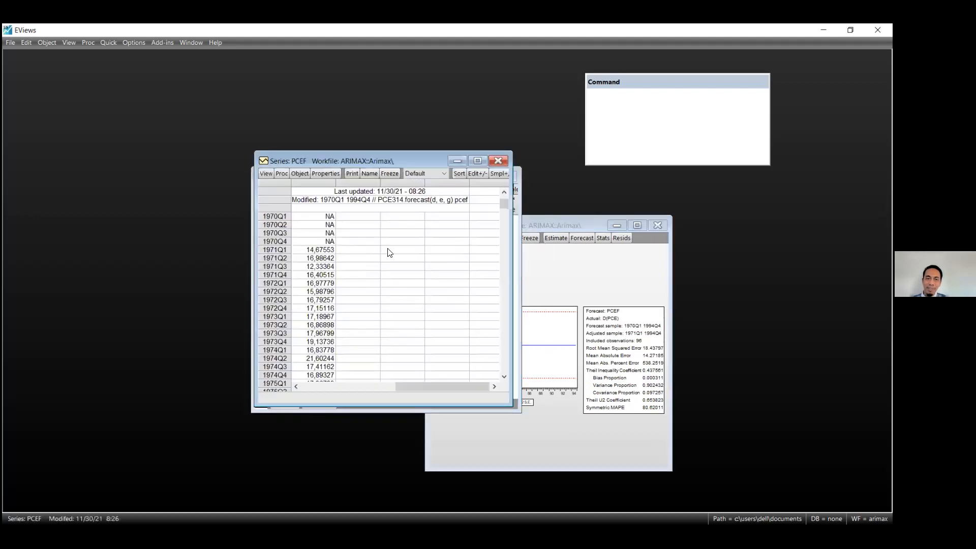
scroll(492, 287, down, 20)
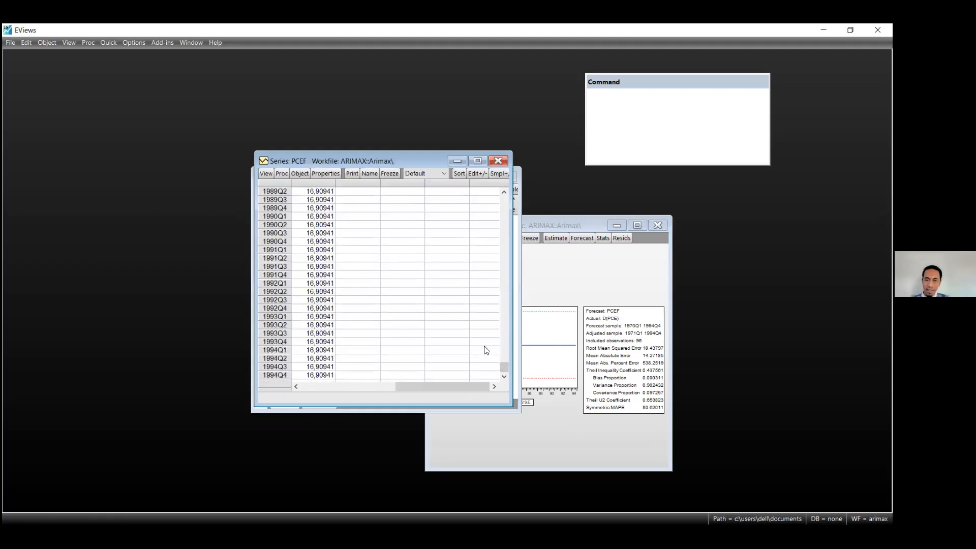
drag(502, 309, 500, 202)
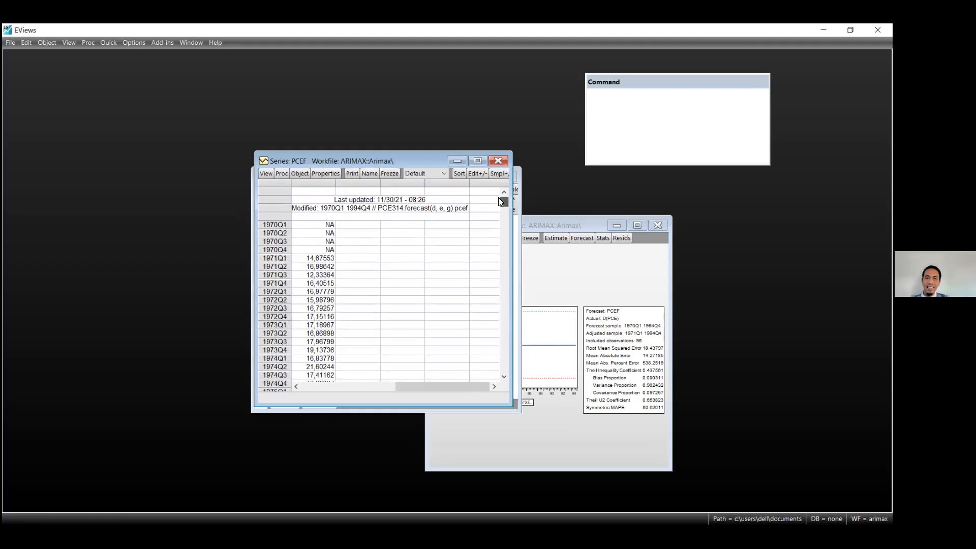
Close the pcef series and forecast PCE from pce314 with the static method, named pcef, over the sample 1970q1 1994q4
click(497, 161)
click(552, 225)
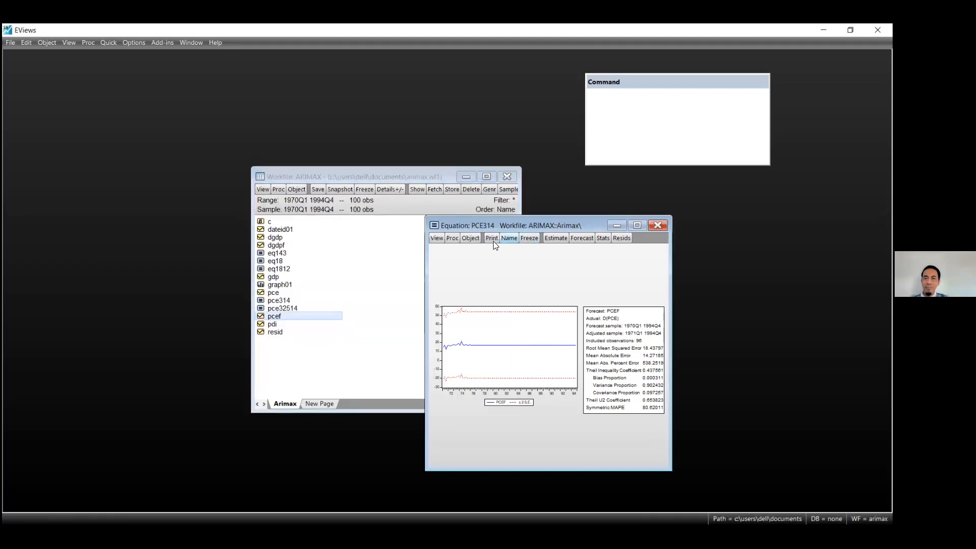
click(575, 238)
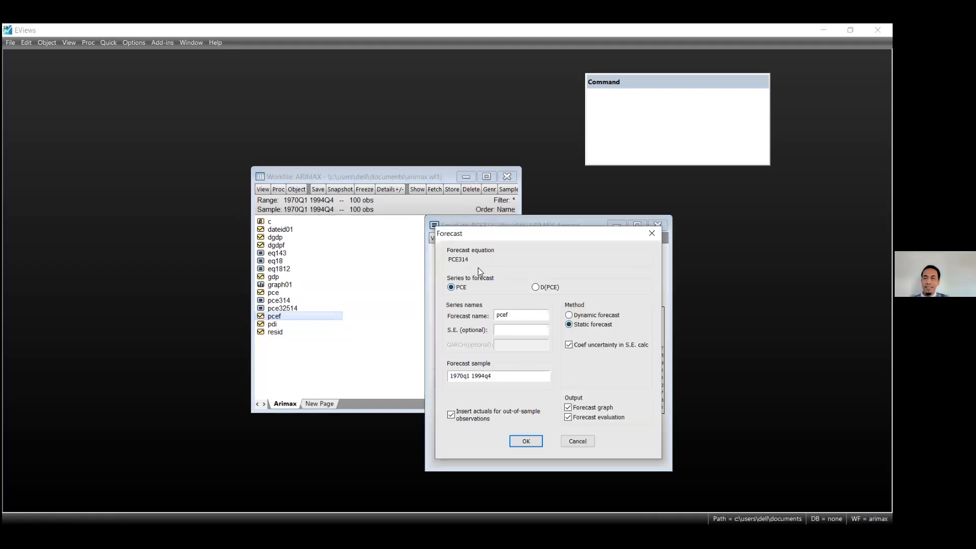
click(533, 443)
click(440, 238)
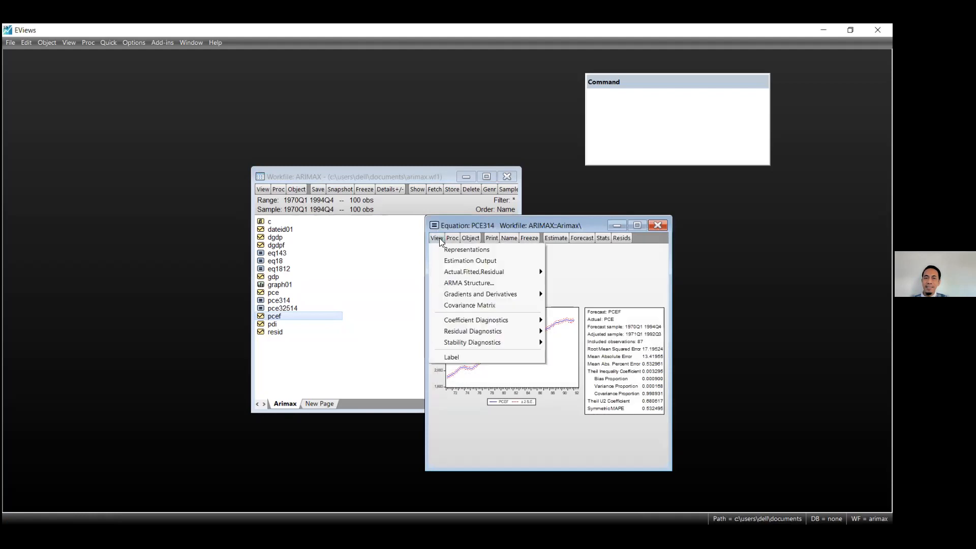
Open the pcef series, examine how far its static PCE forecast values extend toward 1994Q4, and close it
click(360, 262)
double_click(279, 315)
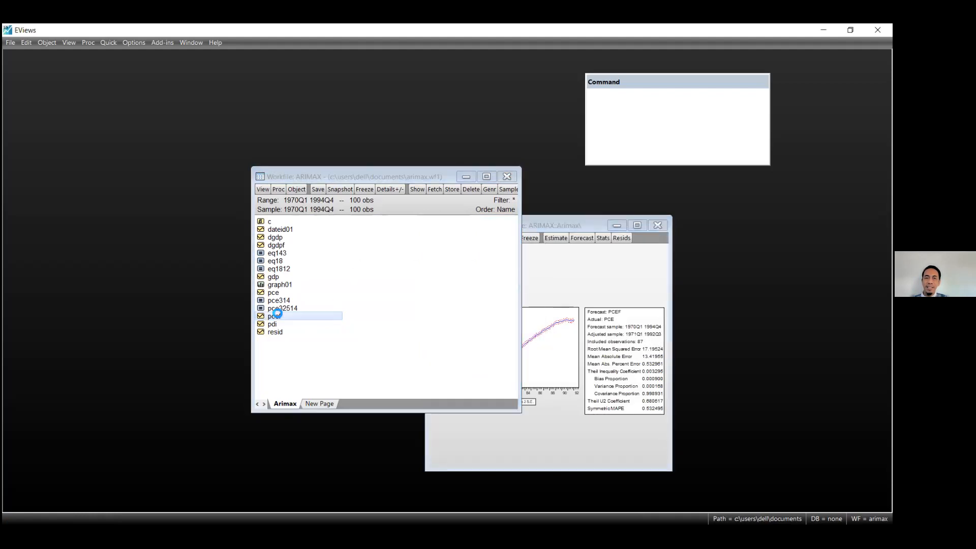
scroll(488, 363, down, 15)
scroll(487, 362, down, 8)
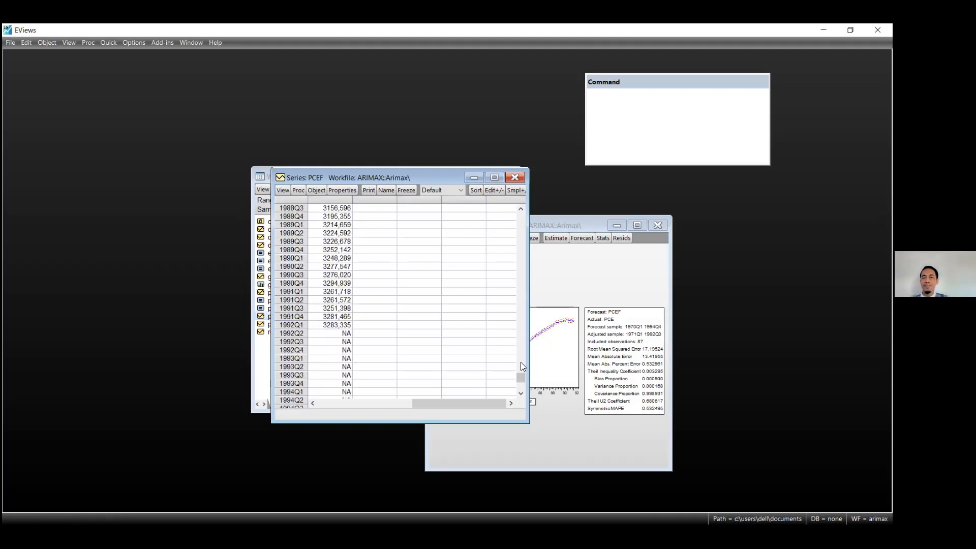
scroll(520, 372, down, 1)
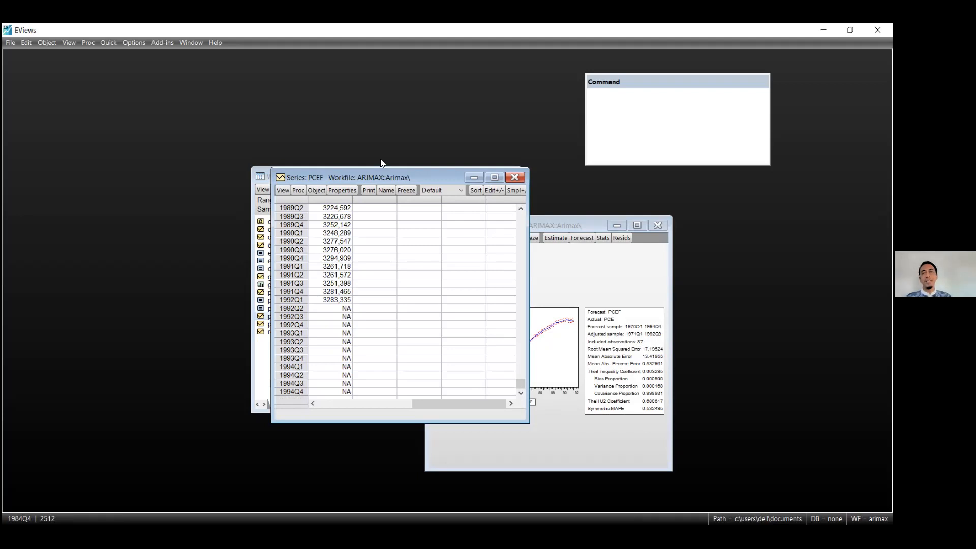
click(514, 177)
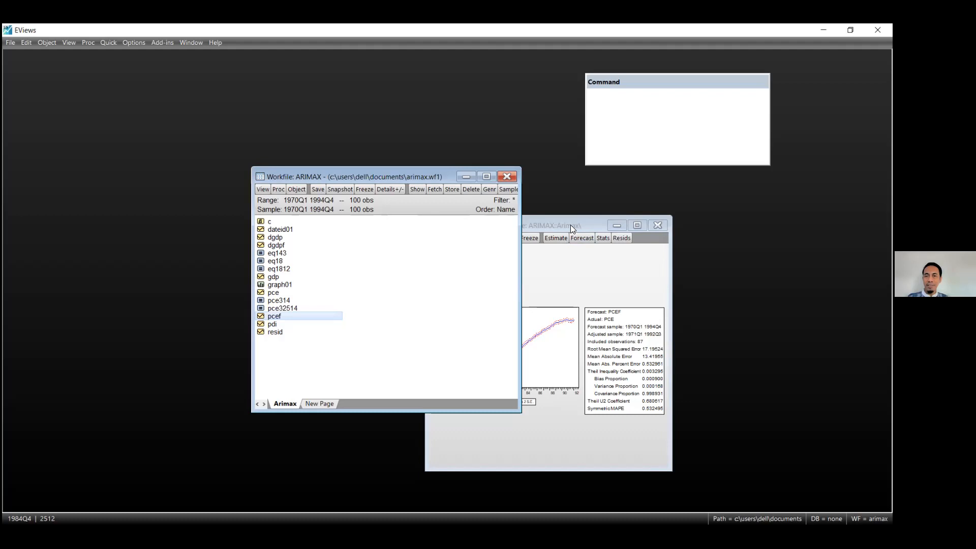
double_click(322, 317)
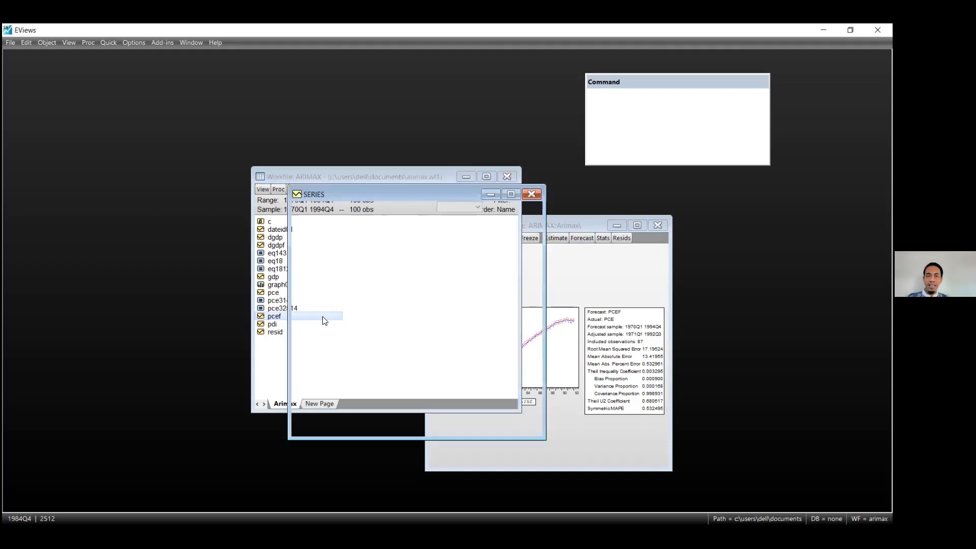
drag(537, 239, 537, 395)
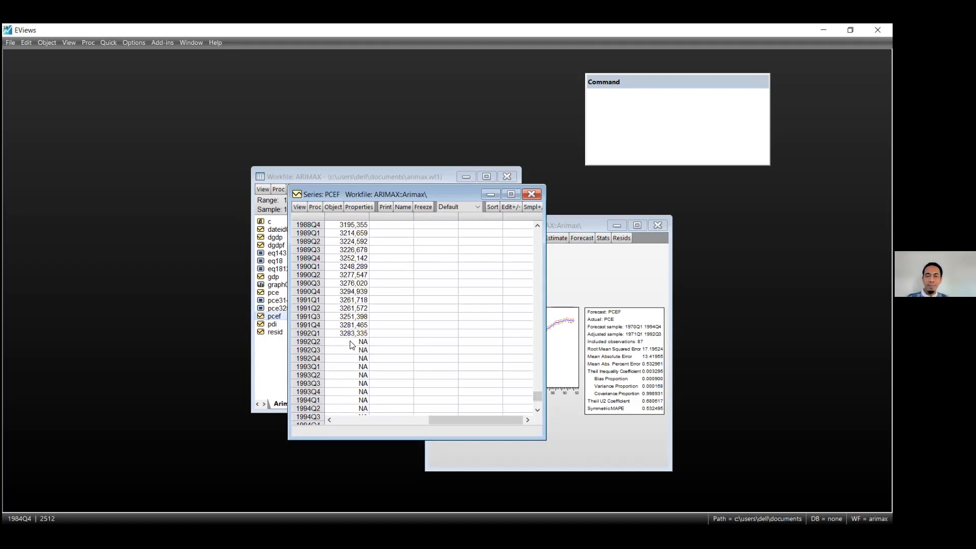
click(525, 196)
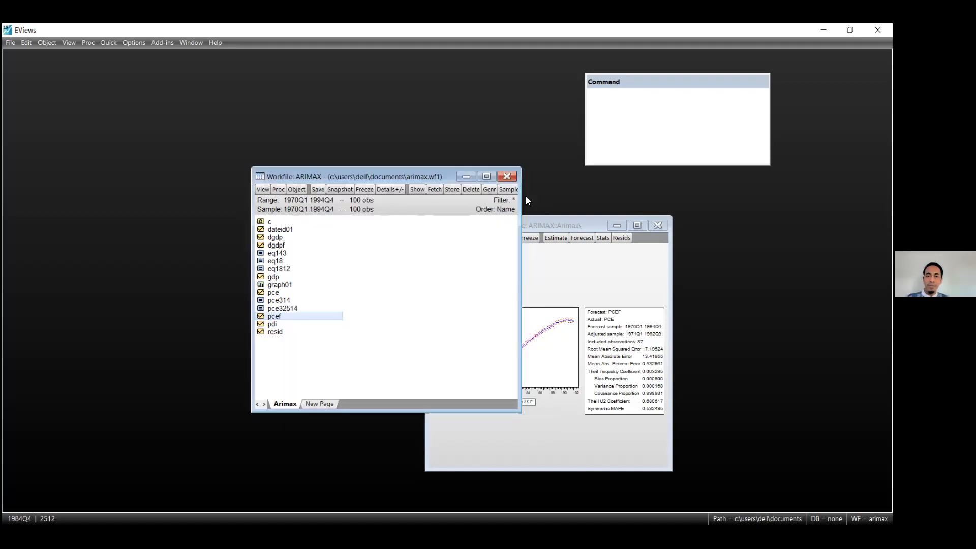
Check the ARIMAX workfile's structure and date range without changing them, and close the workfile
double_click(365, 200)
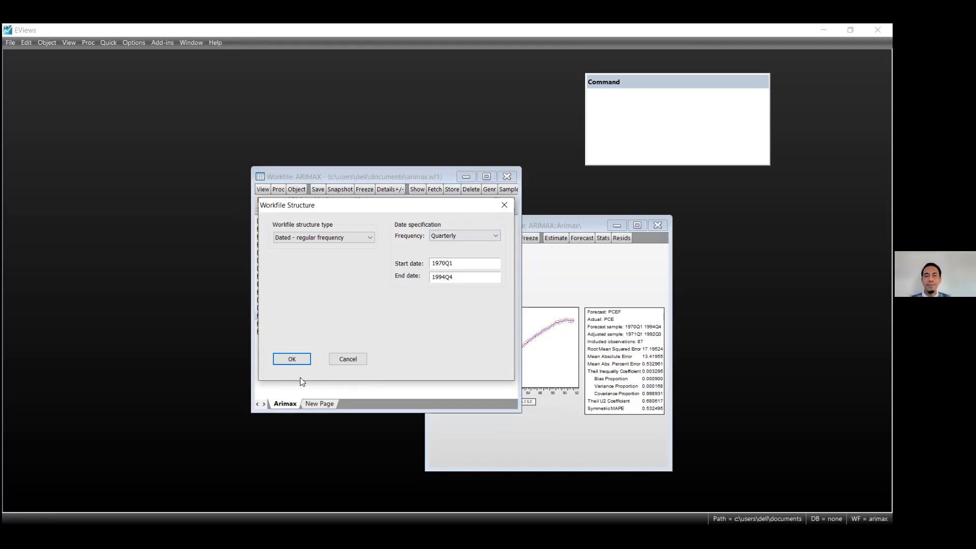
click(351, 359)
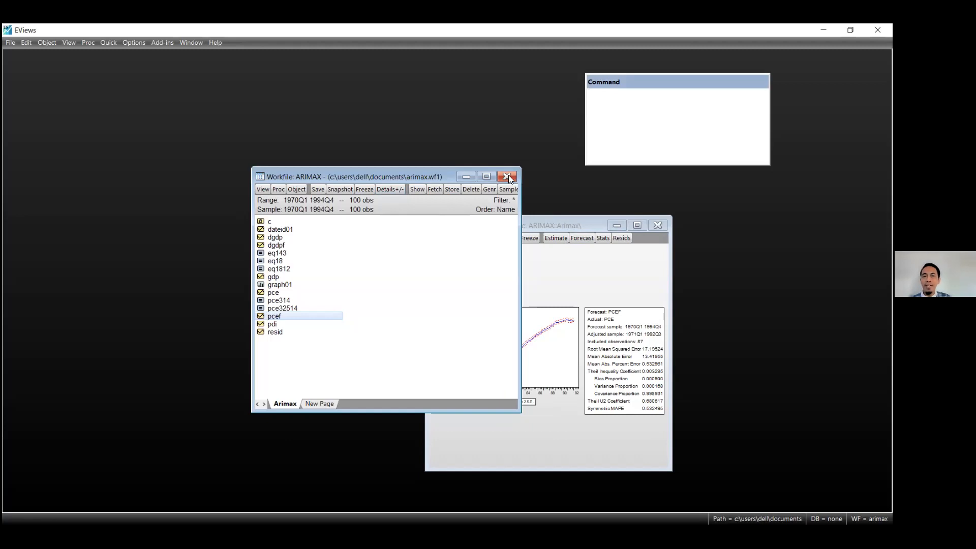
click(507, 177)
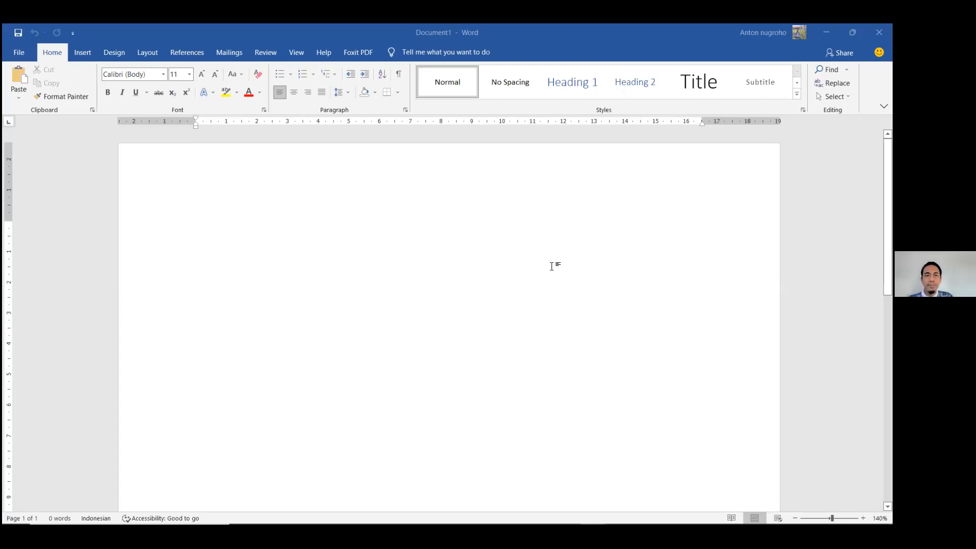
Switch to the blank Word document and write the heading "UAS", followed by a blank line
text(UAS)
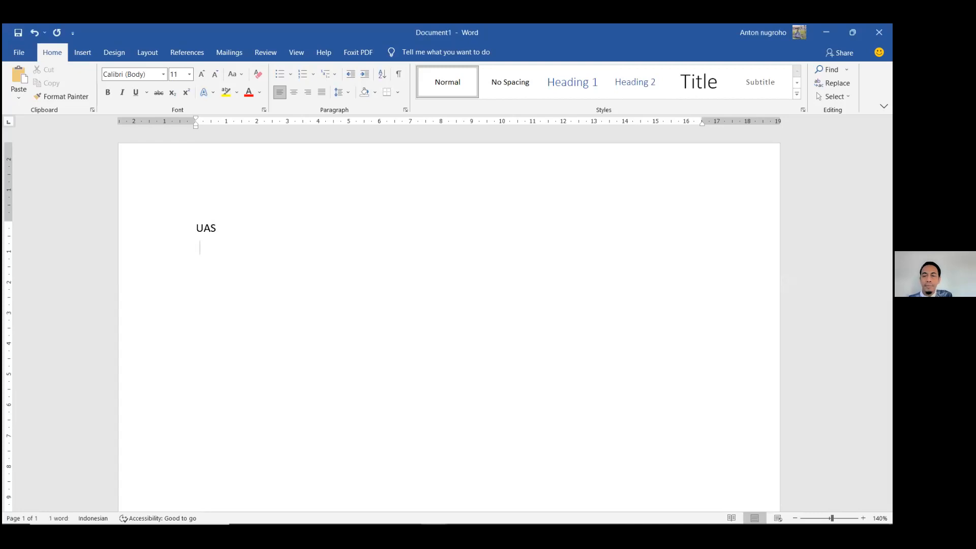
key(Return)
key(Return)
Start a numbered list with "MENCARI DATA REAL BERSUMBER DARI SUMBER PRIMER YANG RELEVAN (BI, OJK, BPS, DLL)" as item 1
text(1.)
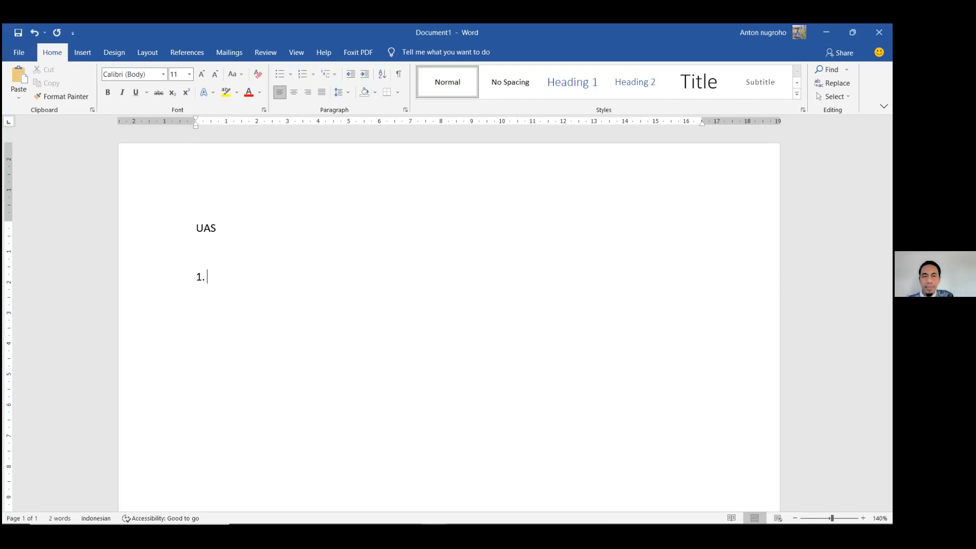
text( MEN)
key(BackSpace)
key(BackSpace)
text(ENC)
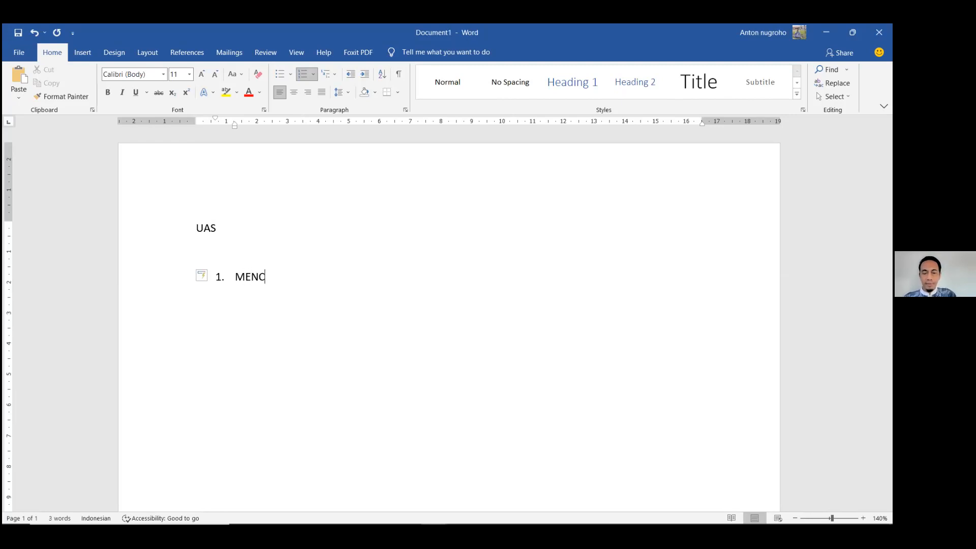
text(ARI DATA)
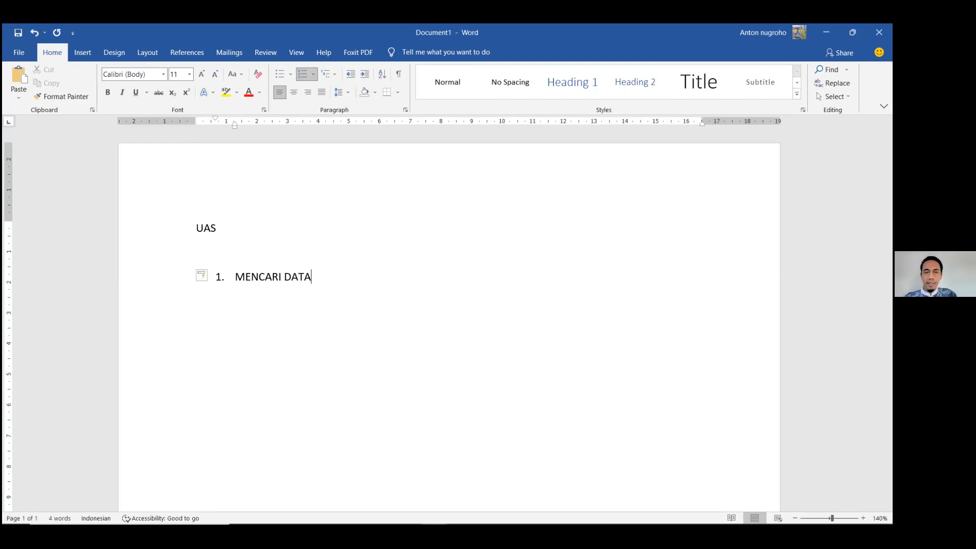
text( REAL)
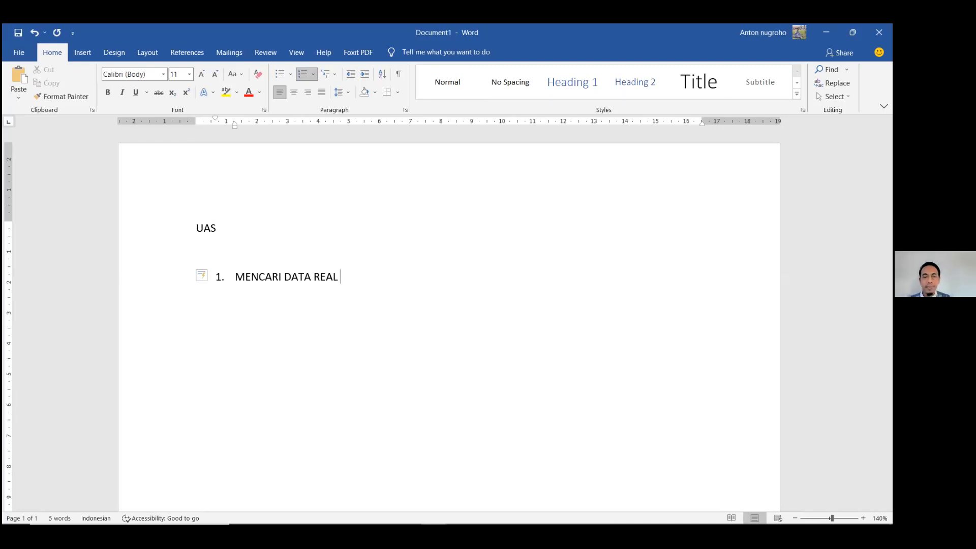
text(BER)
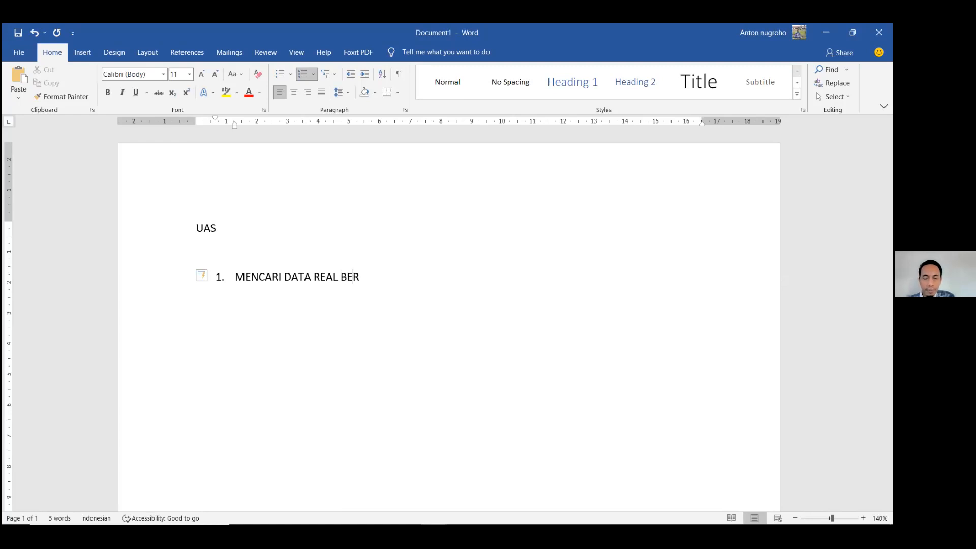
text(SUMBER)
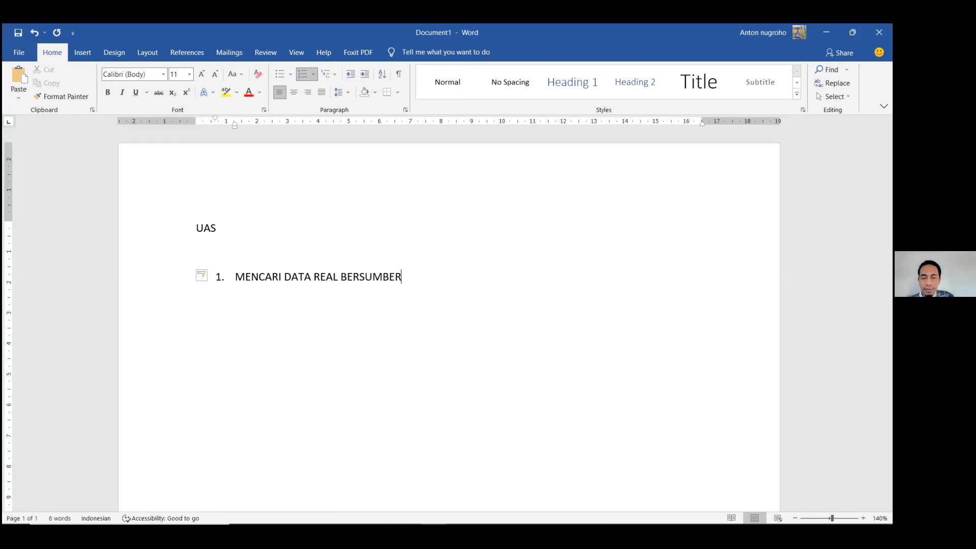
text( DARI)
text( SUMBER)
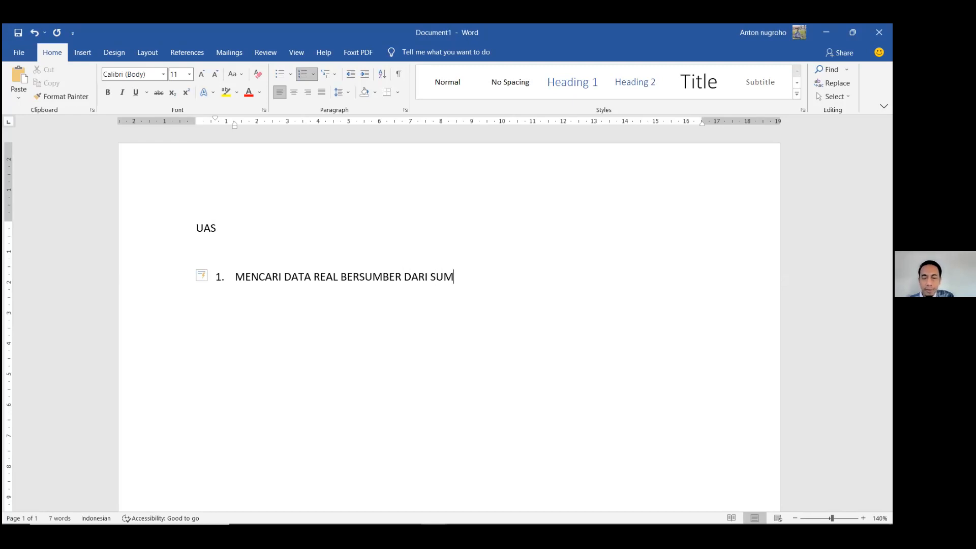
text( PRIM)
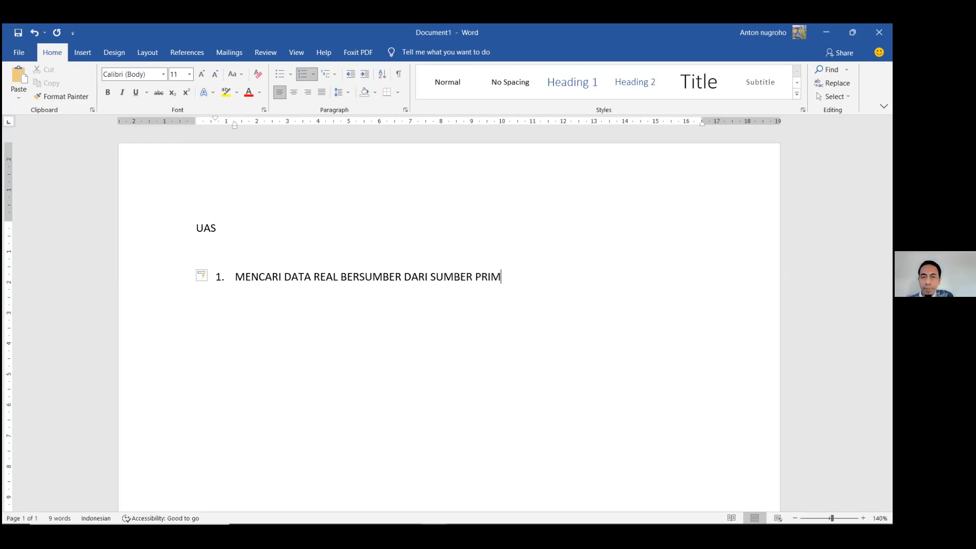
text(ER YANG R)
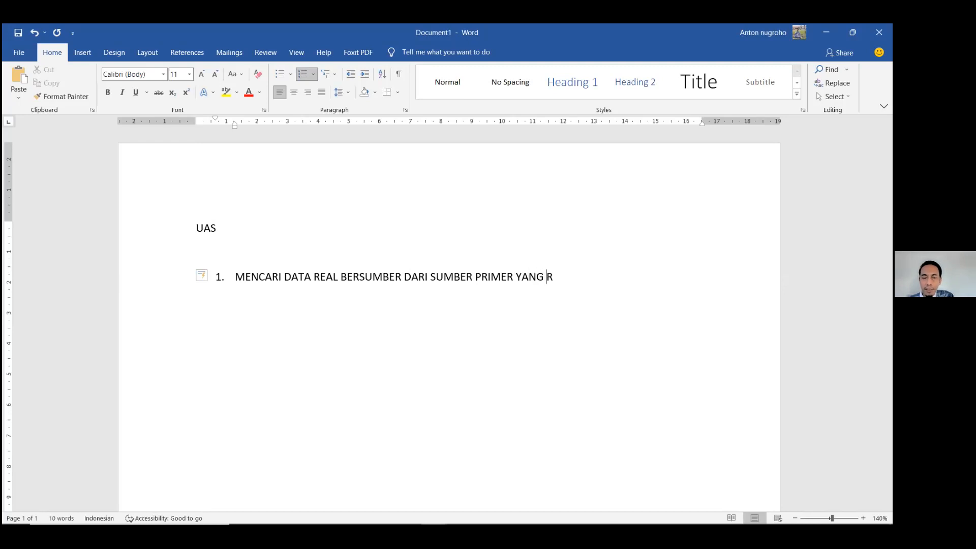
text(ELEVAN)
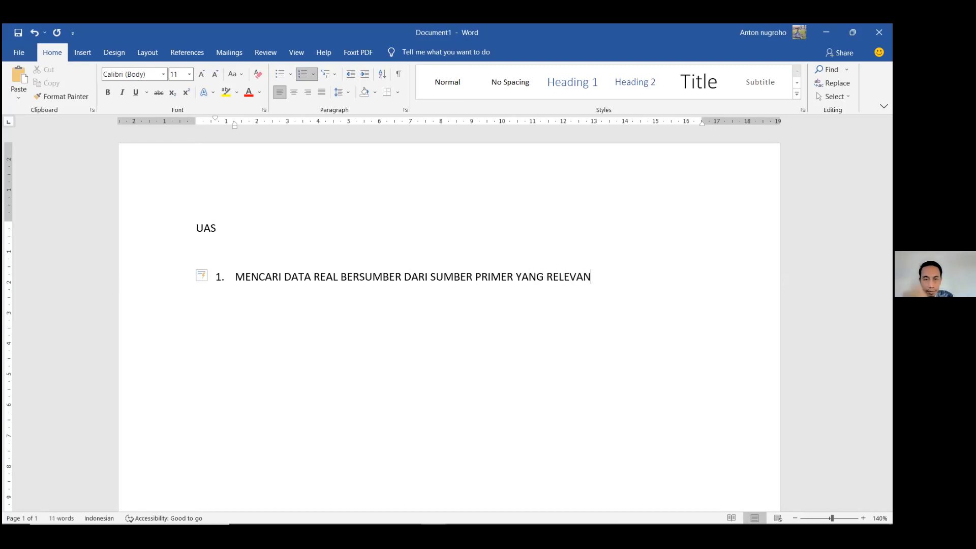
text( (BI)
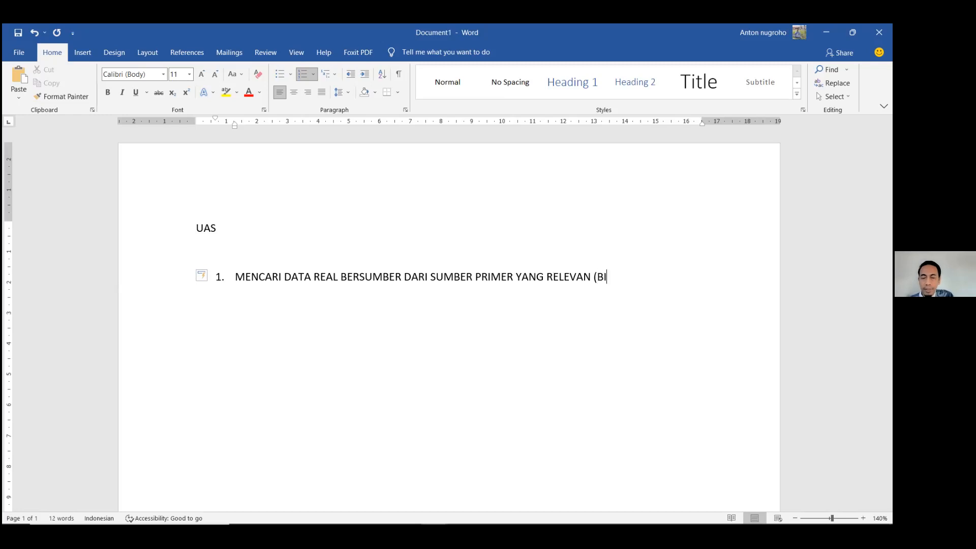
text(, OJK, BPS, DLL))
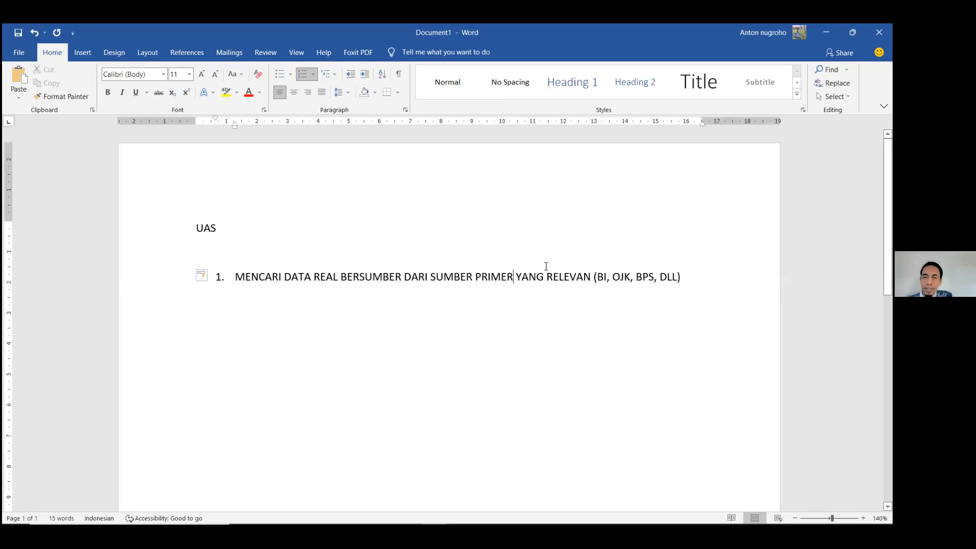
In item 1, replace the word PRIMER with RESMI and end the line with a period
key(BackSpace)
key(BackSpace)
key(BackSpace)
key(BackSpace)
key(BackSpace)
key(BackSpace)
text(RESMI)
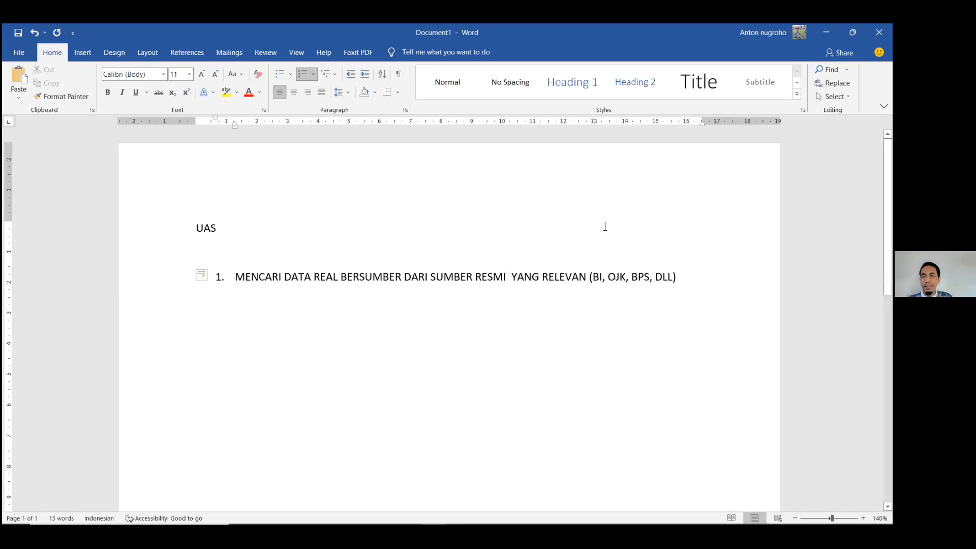
click(588, 275)
click(677, 277)
text(.)
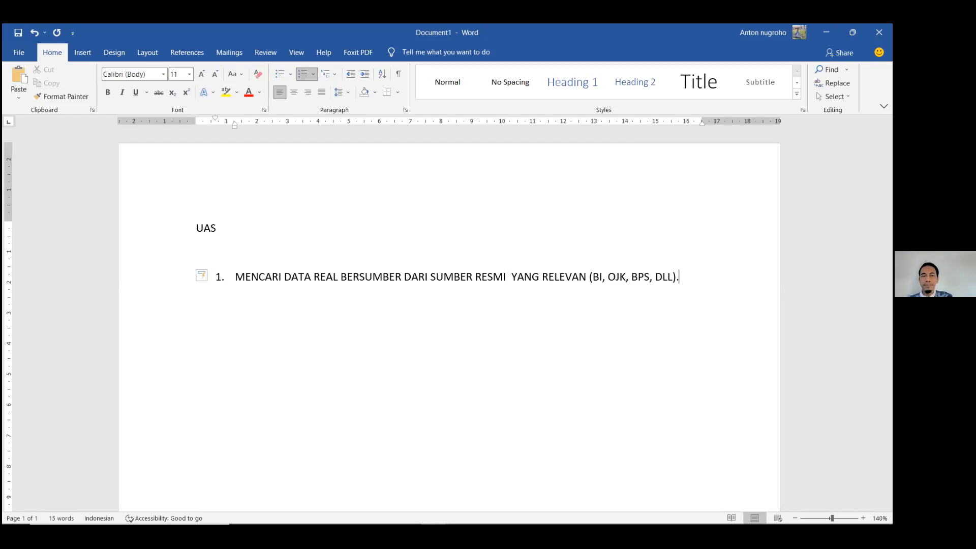
Add list item 2 reading "JUMLAH OBSERVASINYA MIN 20. MENYESUAIKAN DENGAN PERIODENYA."
key(Return)
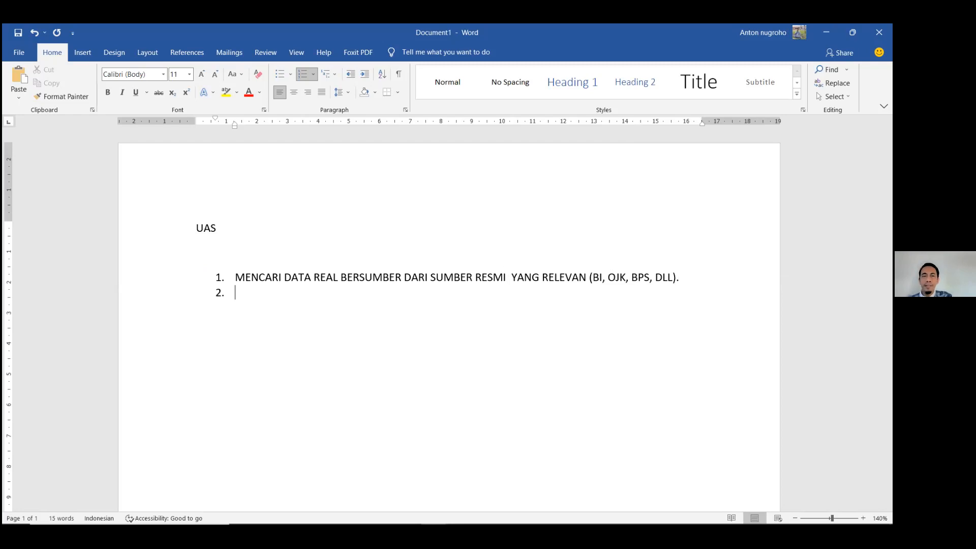
text(JUMLAH OBSERVASINYA M)
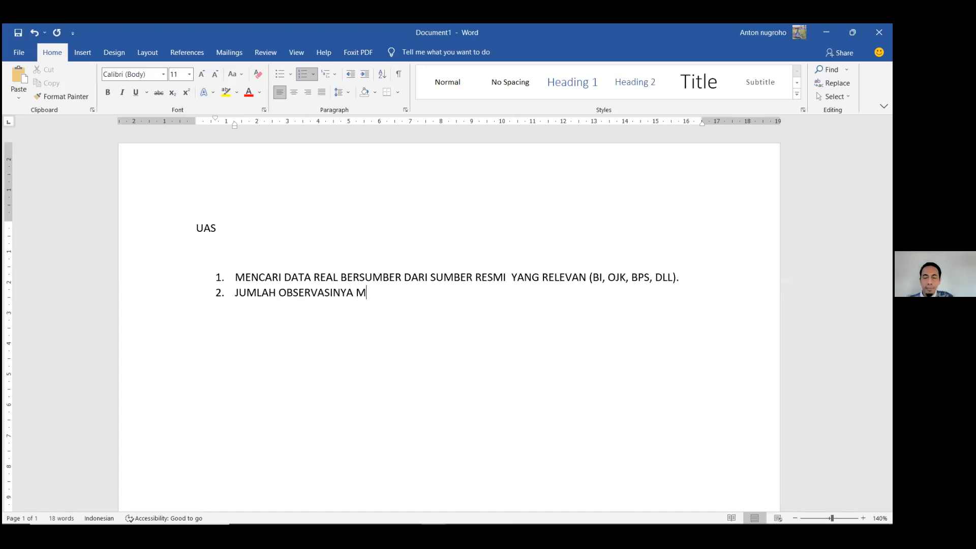
text(IN 2)
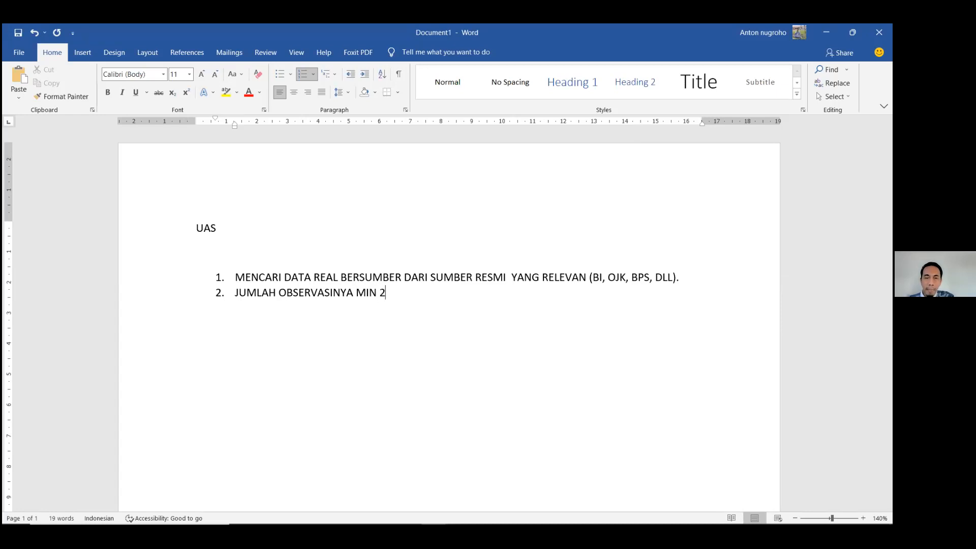
text(0)
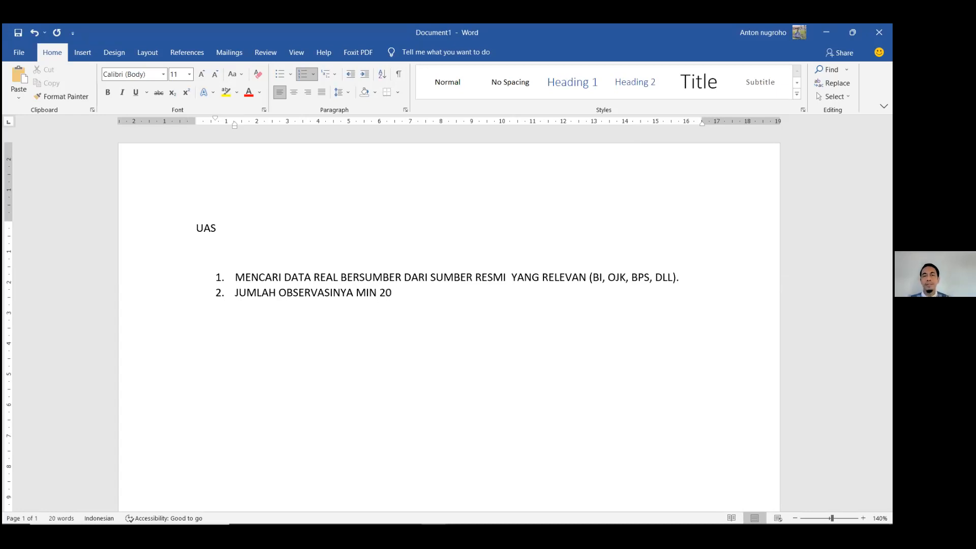
text(. )
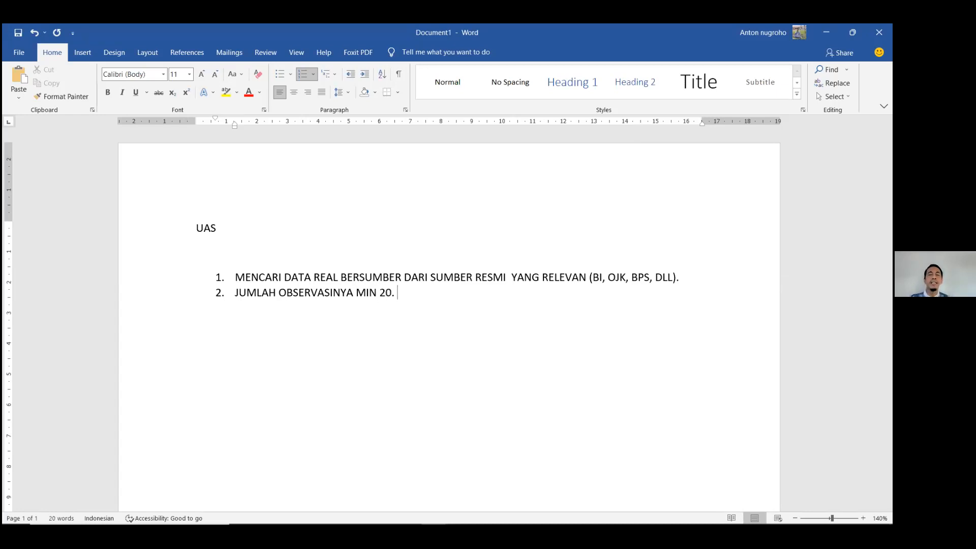
text(MENYESUAIKAN DENGAN PERIODENYA.)
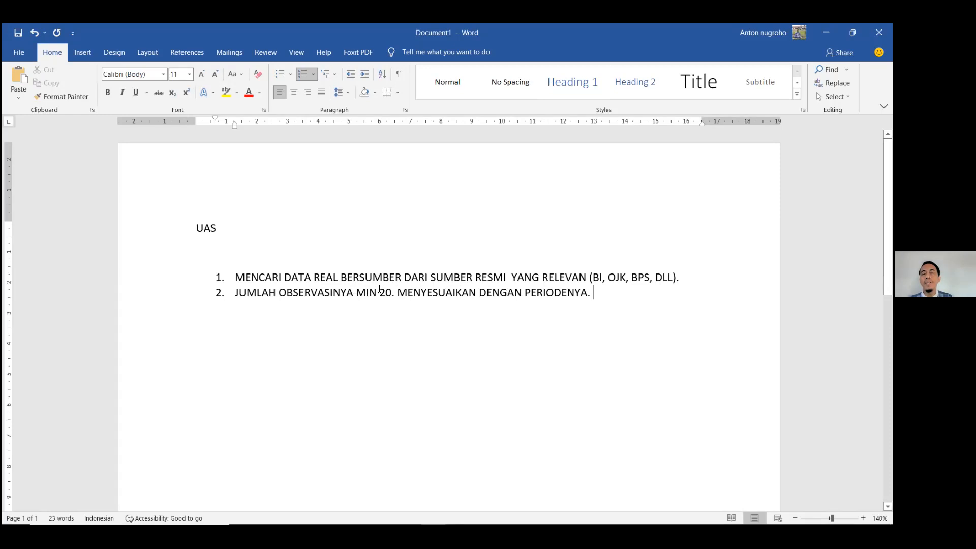
Append "1 VARIABEL SAJA" to the end of list item 1
drag(379, 289, 386, 291)
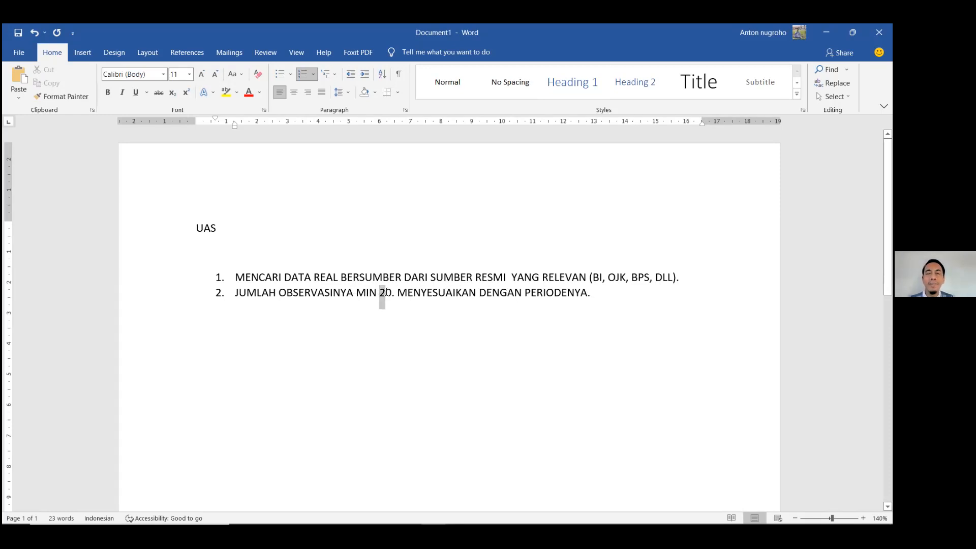
click(599, 295)
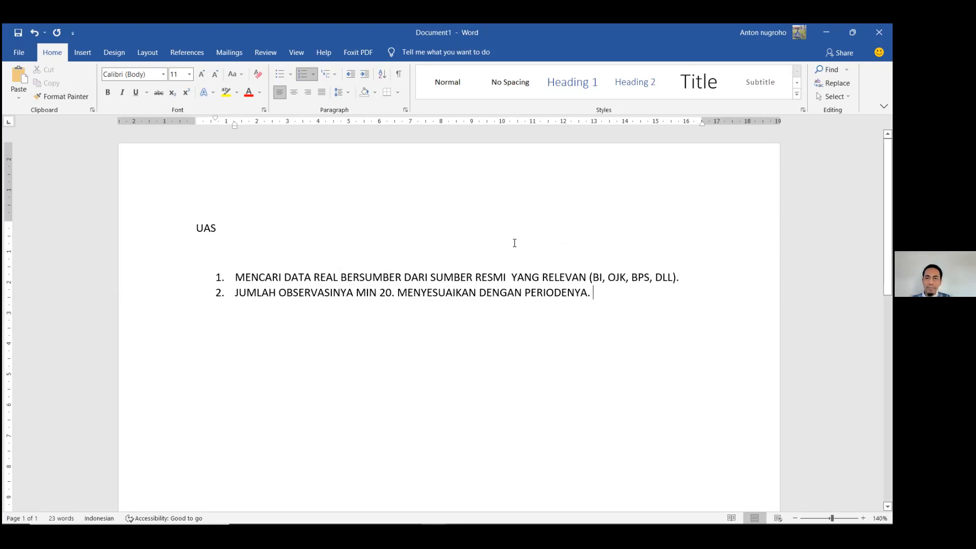
text(1 VARIAB)
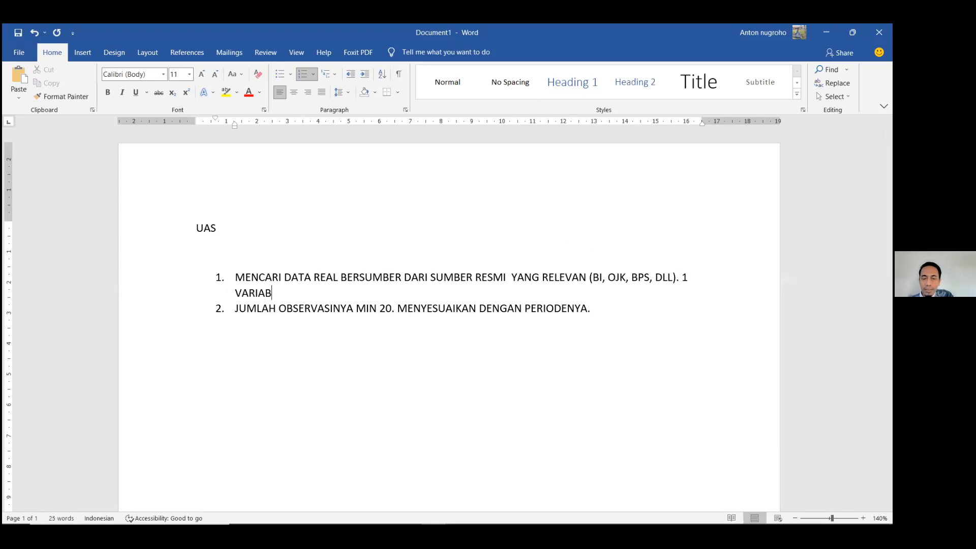
text(EL SAJA)
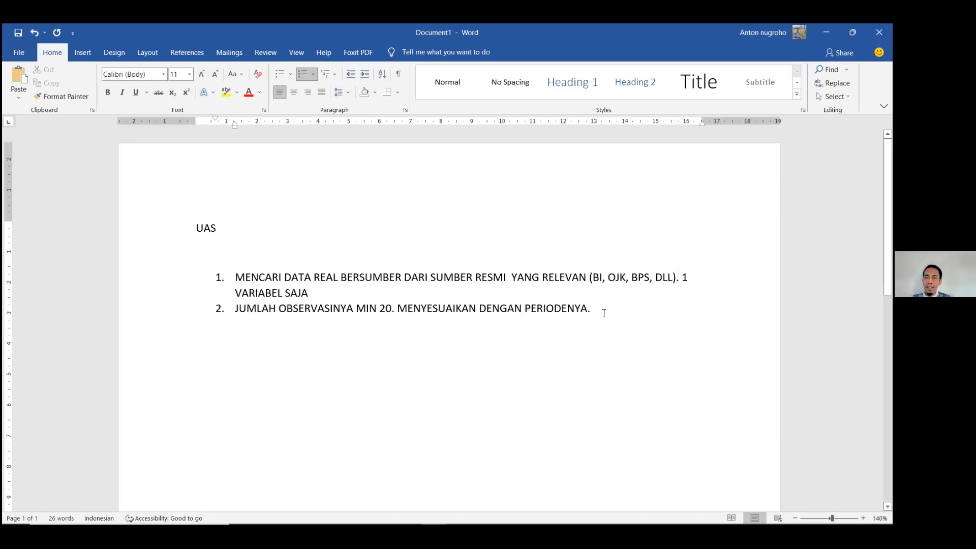
Add an indented sub-item a under list item 2 reading "Misal tahunan = min 20 tahun"
key(Return)
key(Tab)
key(shift+Tab)
key(Tab)
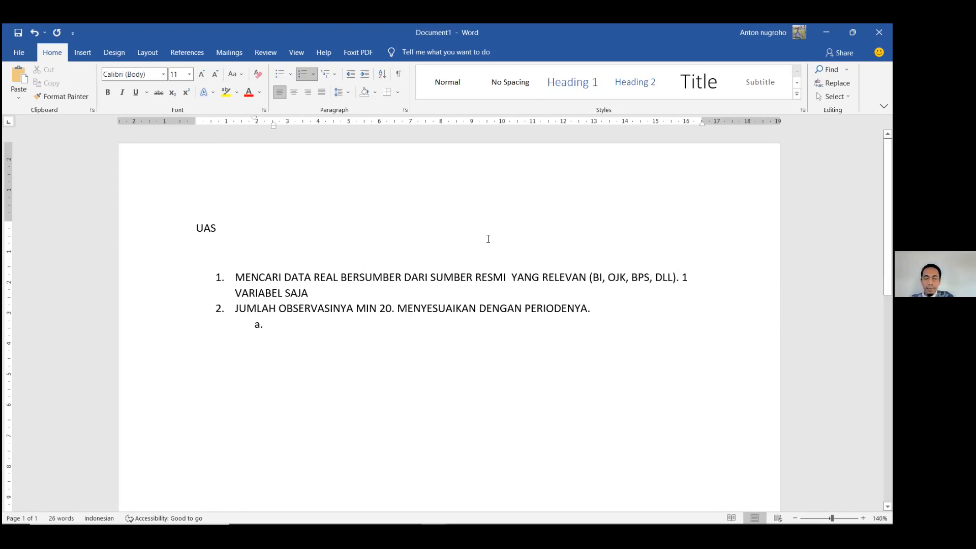
text(Misal )
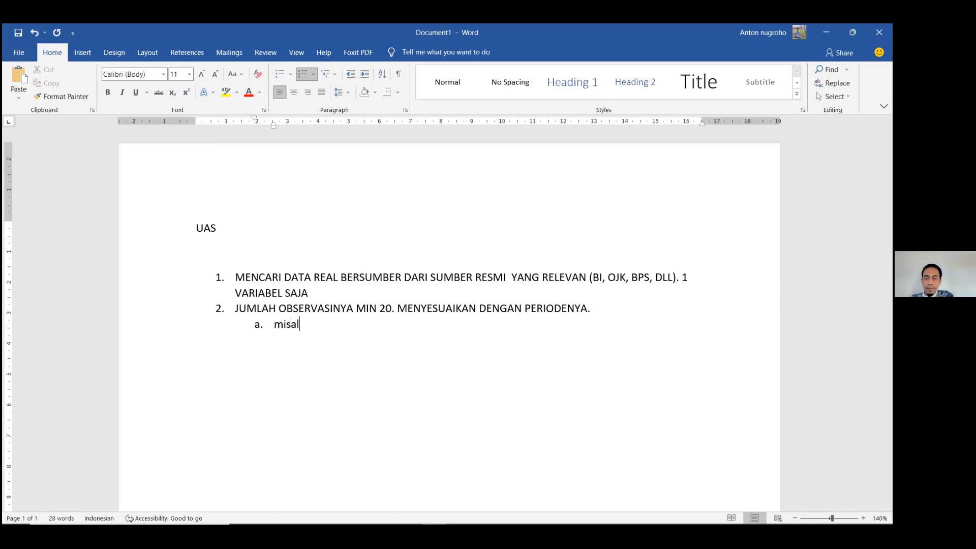
text(tahn)
key(BackSpace)
text(unan =)
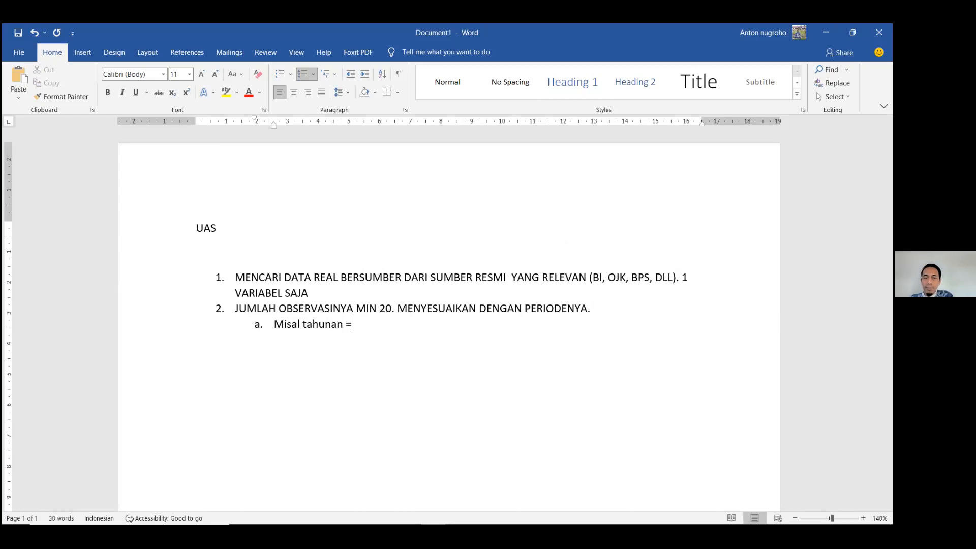
text( min 20 tahun)
Add sub-item b under item 2 reading "Bulanan = 2 tahun = 24 bulan"
key(Return)
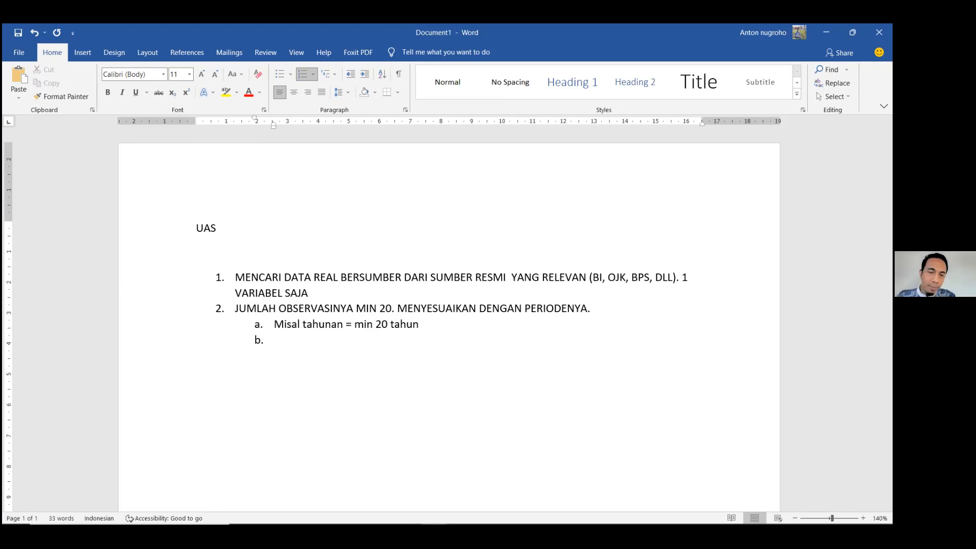
text(b)
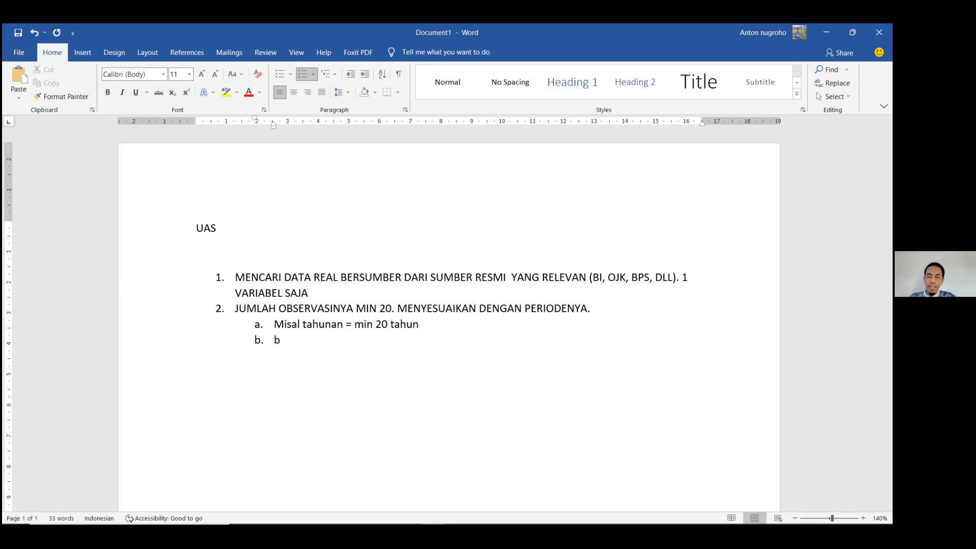
text(ulanan)
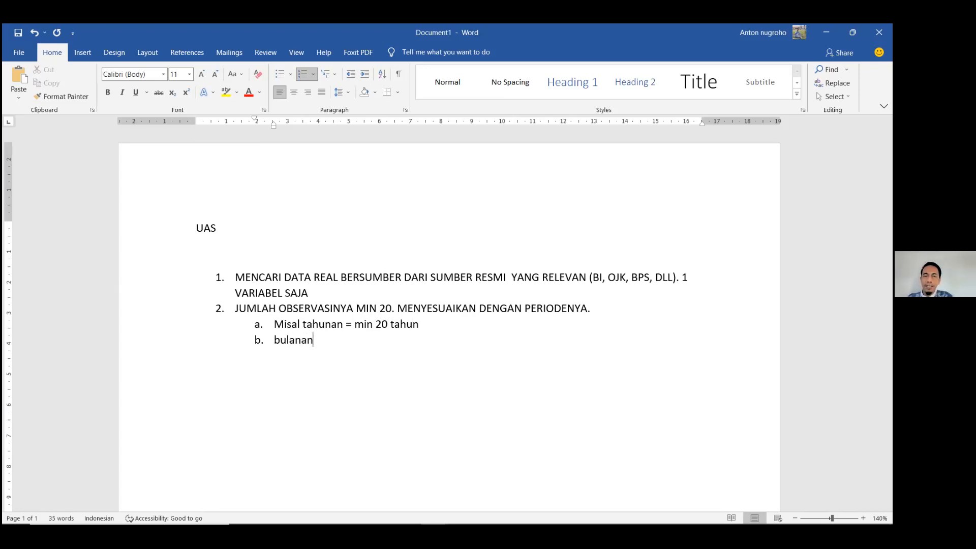
text( =)
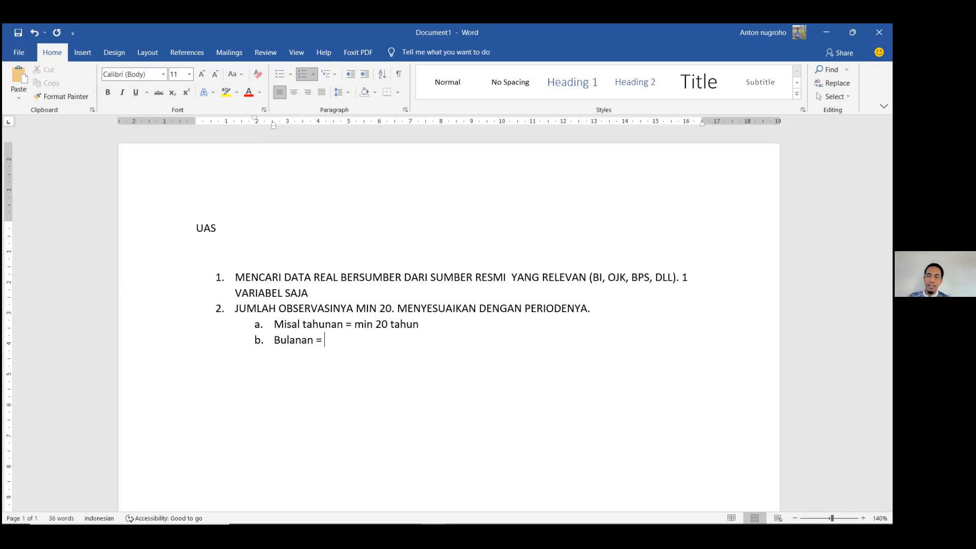
text(2 tahun)
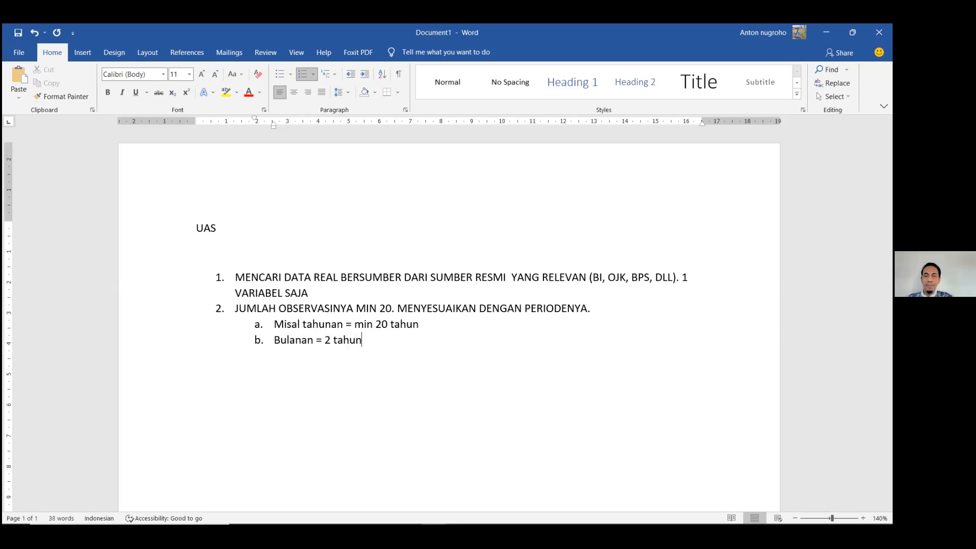
text( = 24)
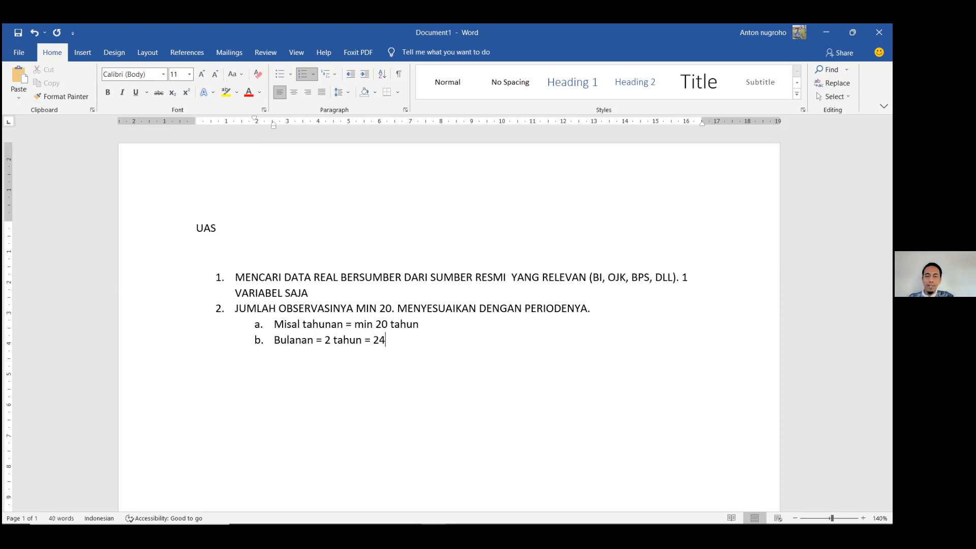
text( bulan)
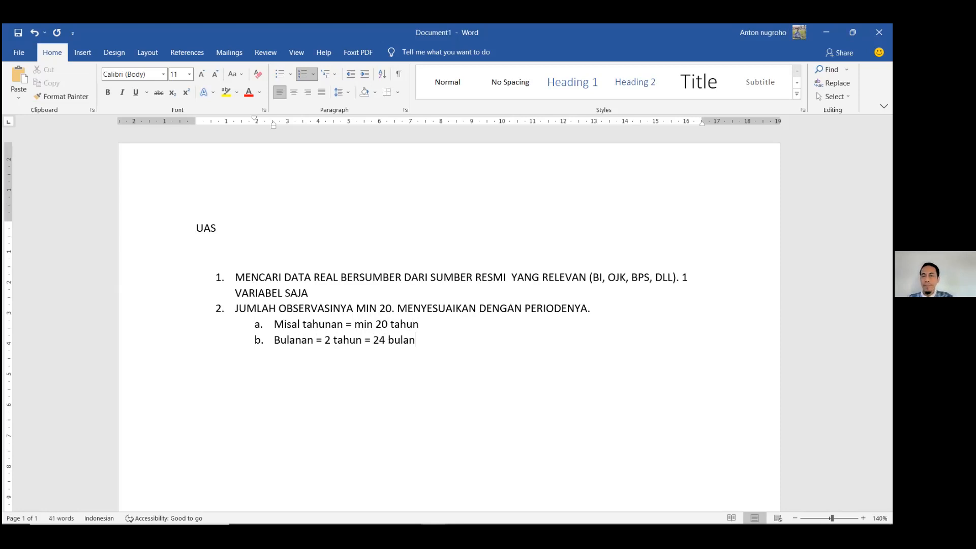
Add sub-items c "Kuartalan = 7 tahun = 3x7=21 kuartal" and d "Harian = 20 hari" under item 2
key(Return)
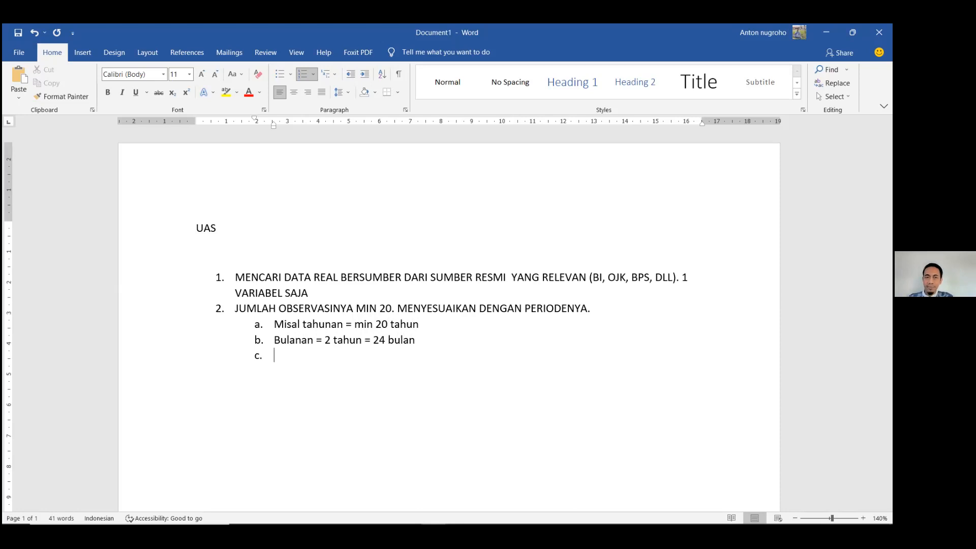
text(kuartalan = 7)
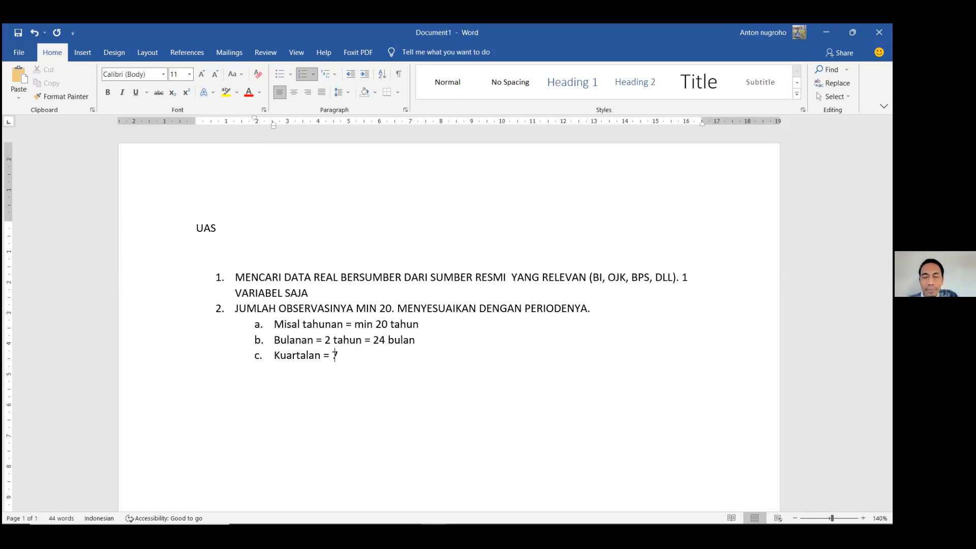
text(tahun)
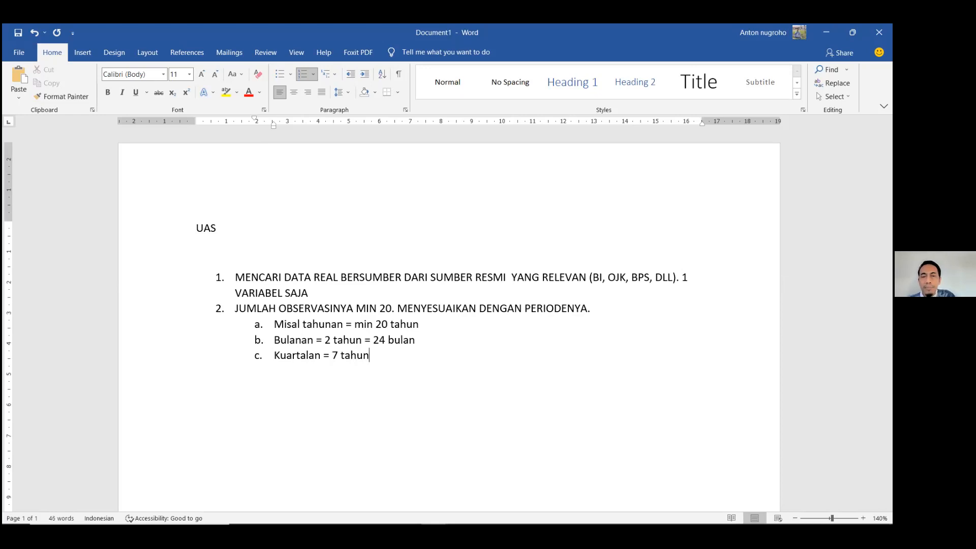
text( = 3x)
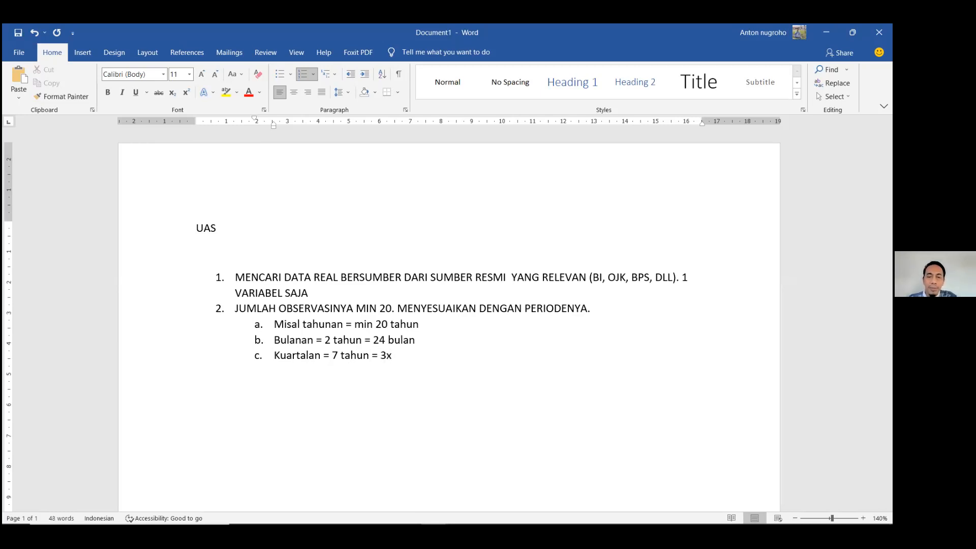
text(7=)
text(21 kua)
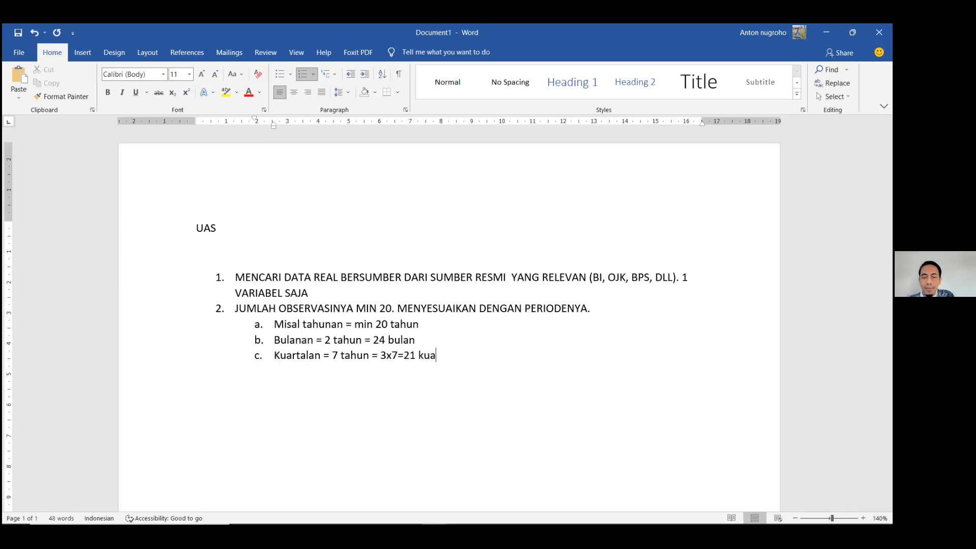
text(rtal)
key(Return)
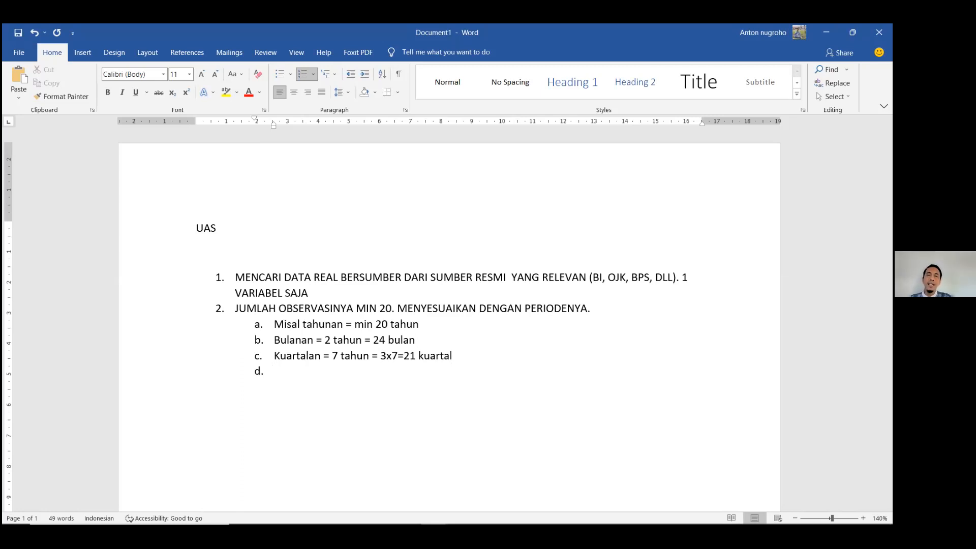
text(harian = 20 hari)
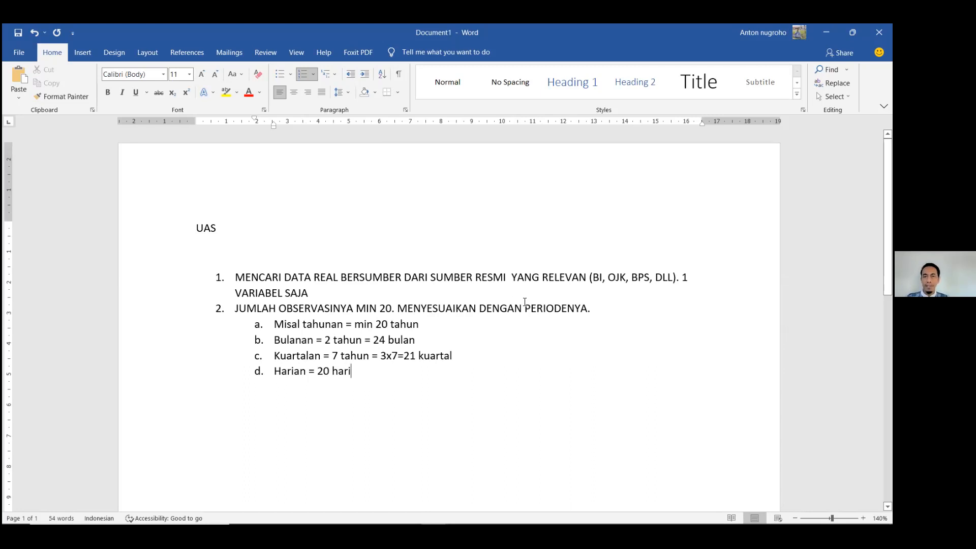
Underline "VARIABEL SAJA" in item 1 and continue the underlined text with "DI SATU OBYEK/TEMPAT"
drag(307, 294, 234, 295)
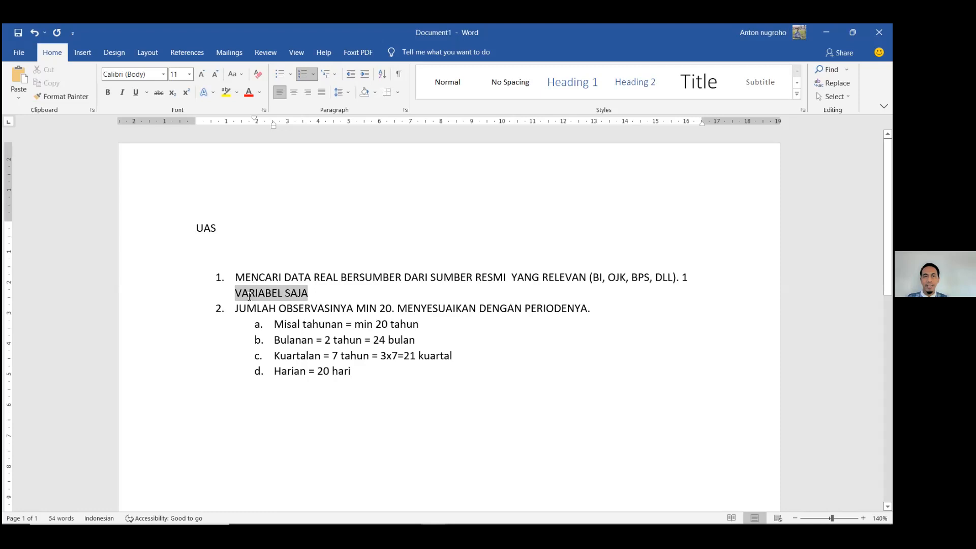
click(135, 93)
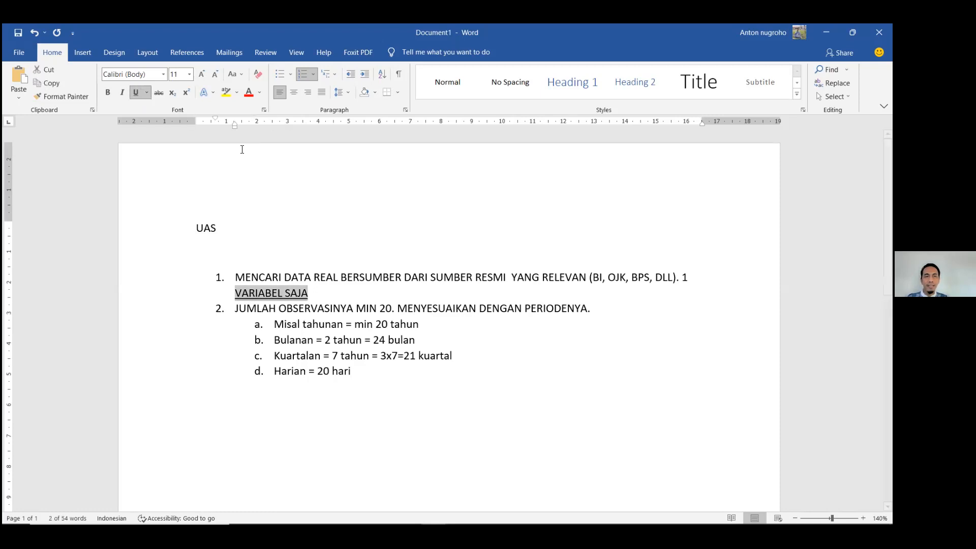
click(394, 289)
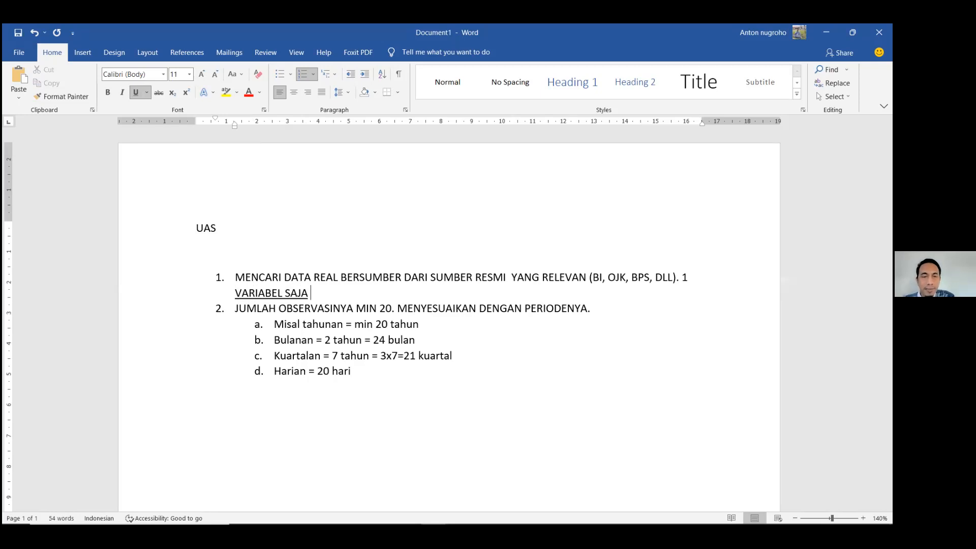
text(di)
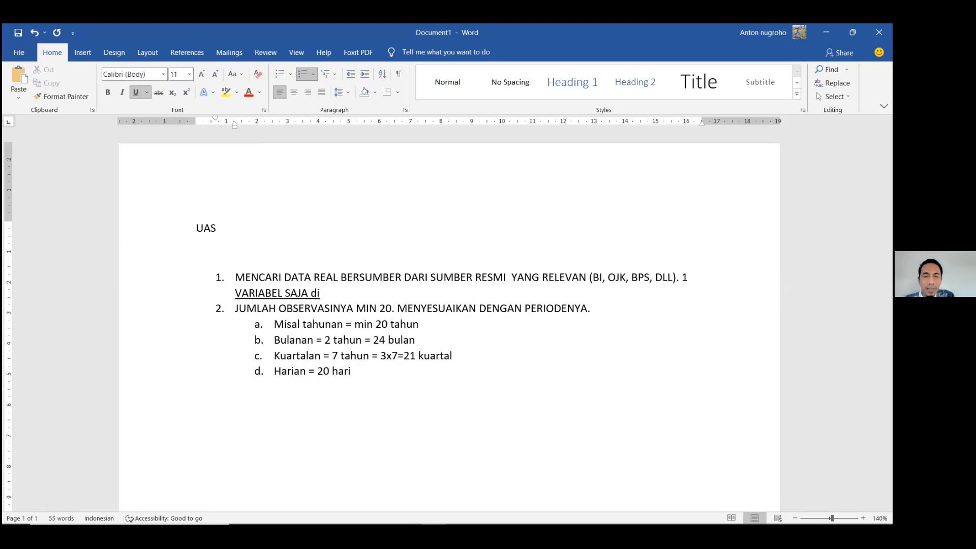
key(BackSpace)
key(BackSpace)
text(DI SATU)
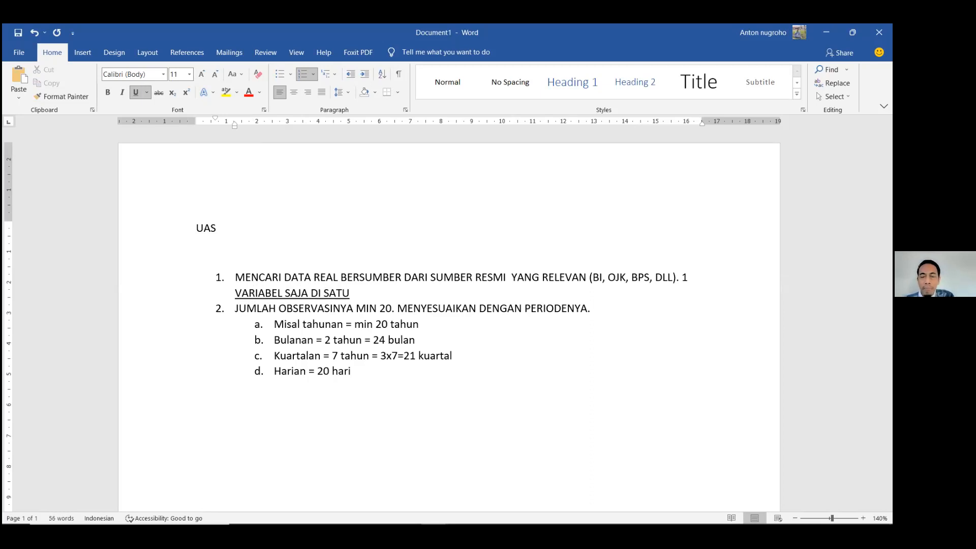
text( O)
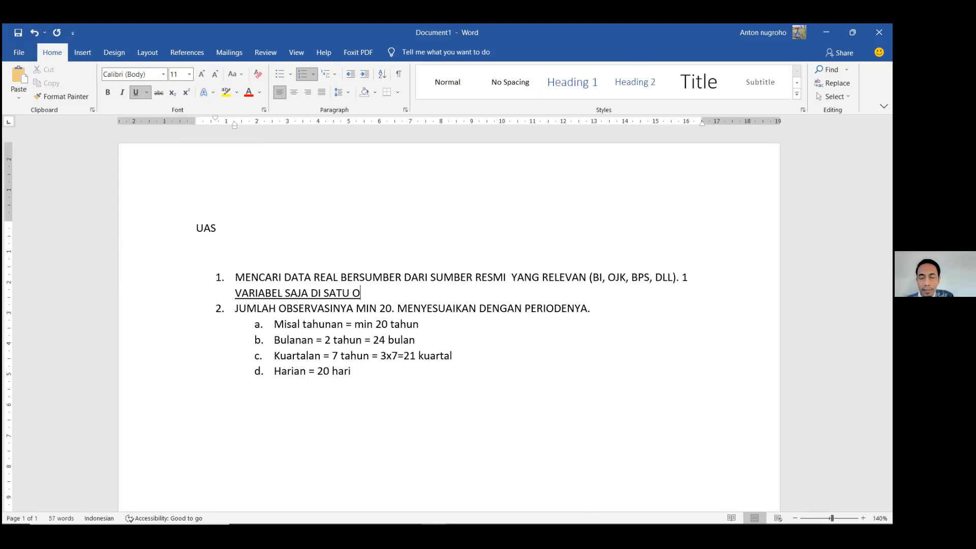
text(BYEK)
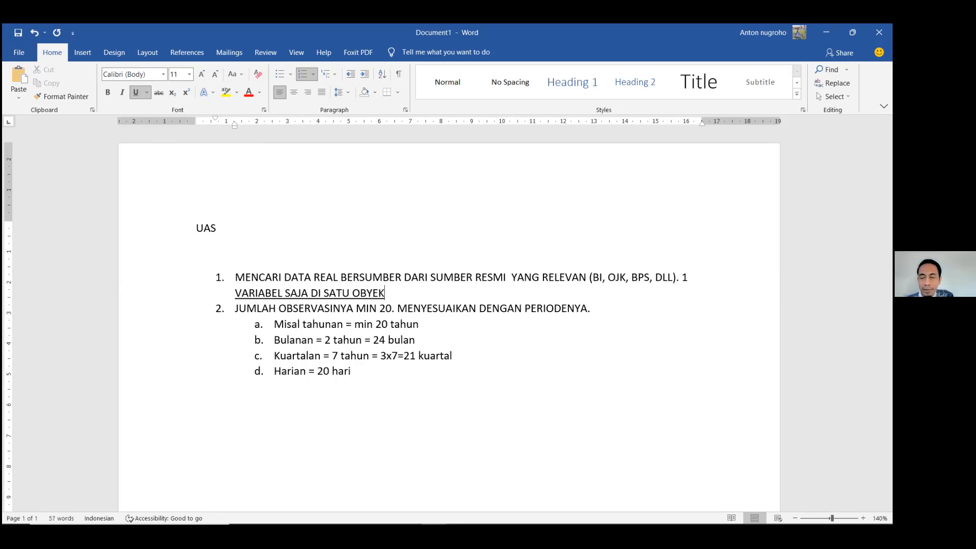
text(/TEMPAT)
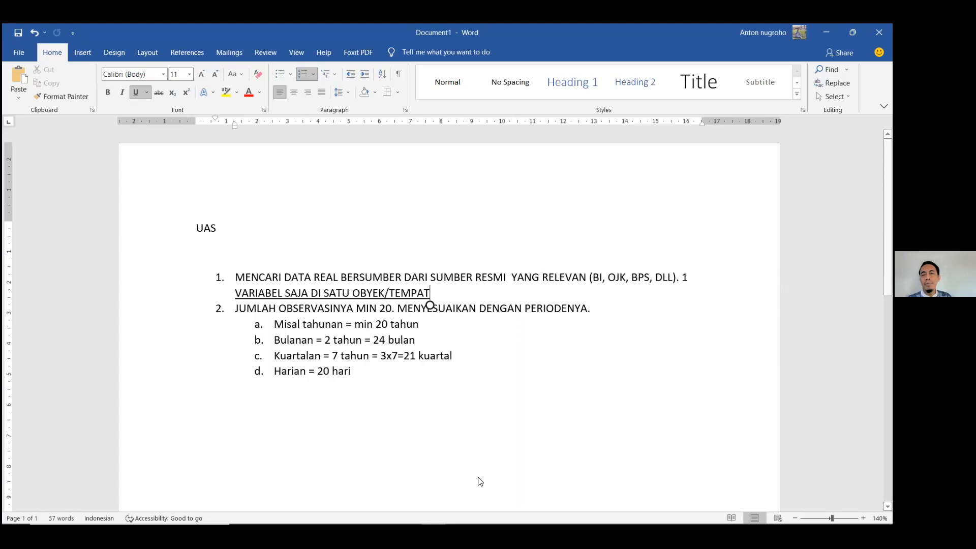
click(513, 444)
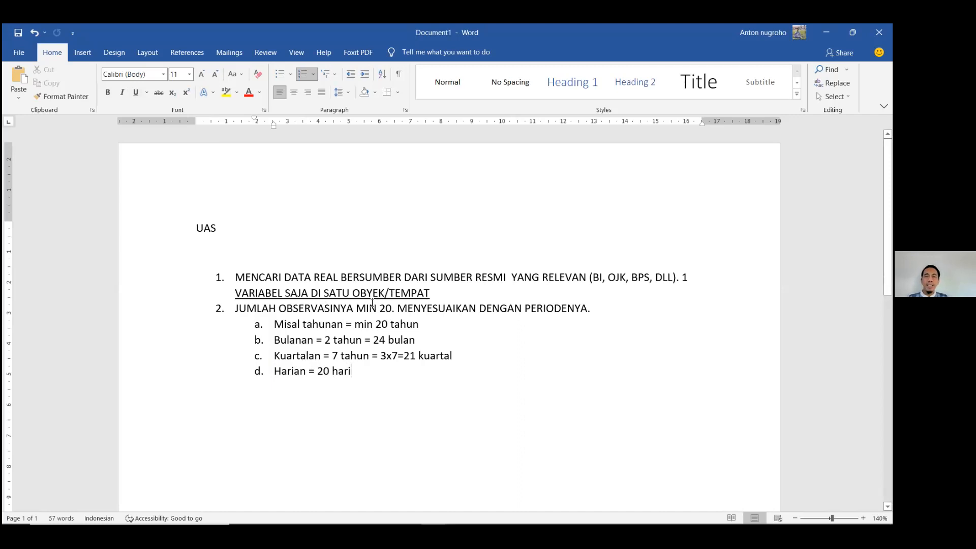
drag(393, 308, 451, 355)
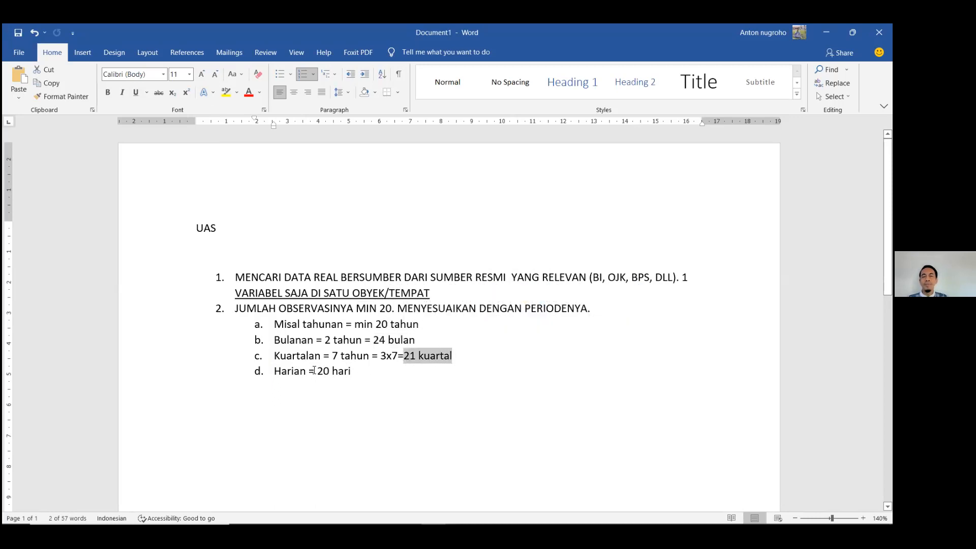
drag(316, 370, 345, 373)
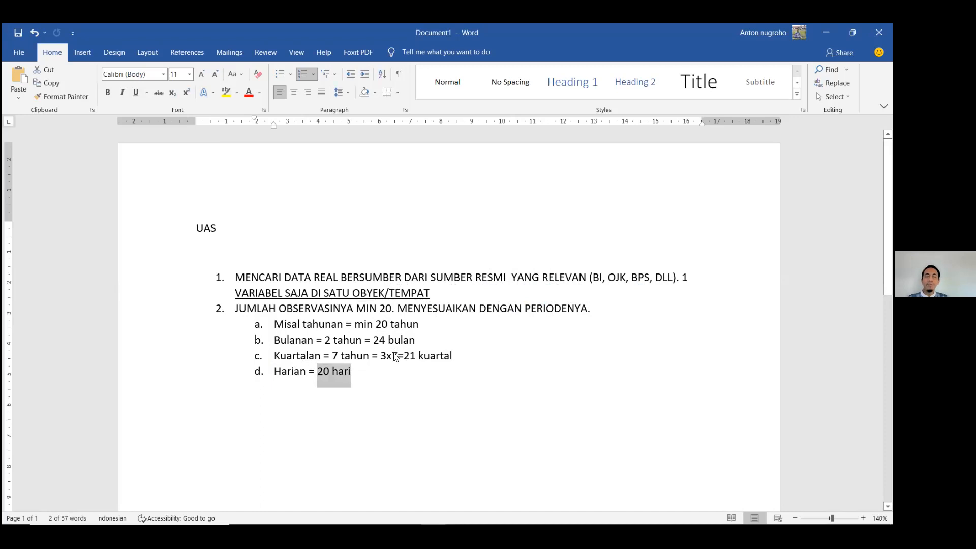
click(400, 383)
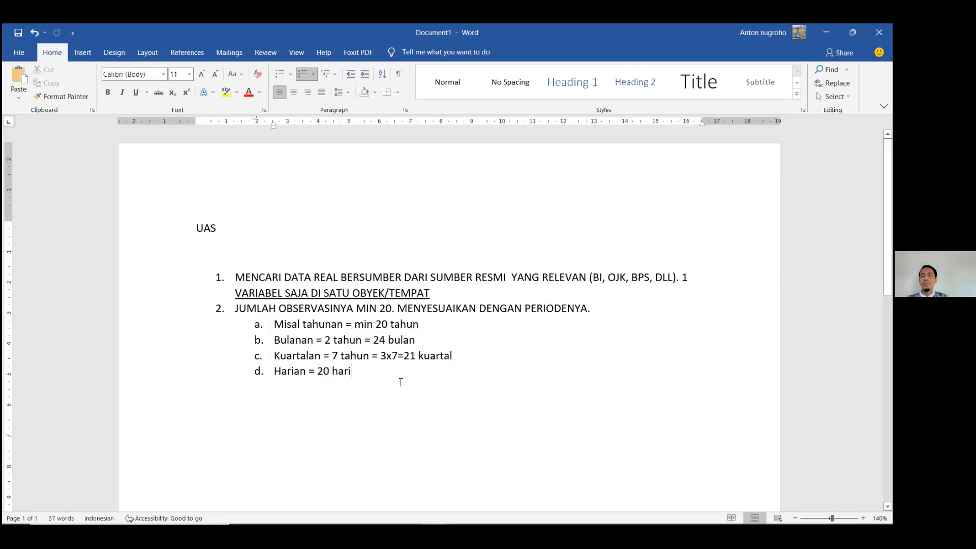